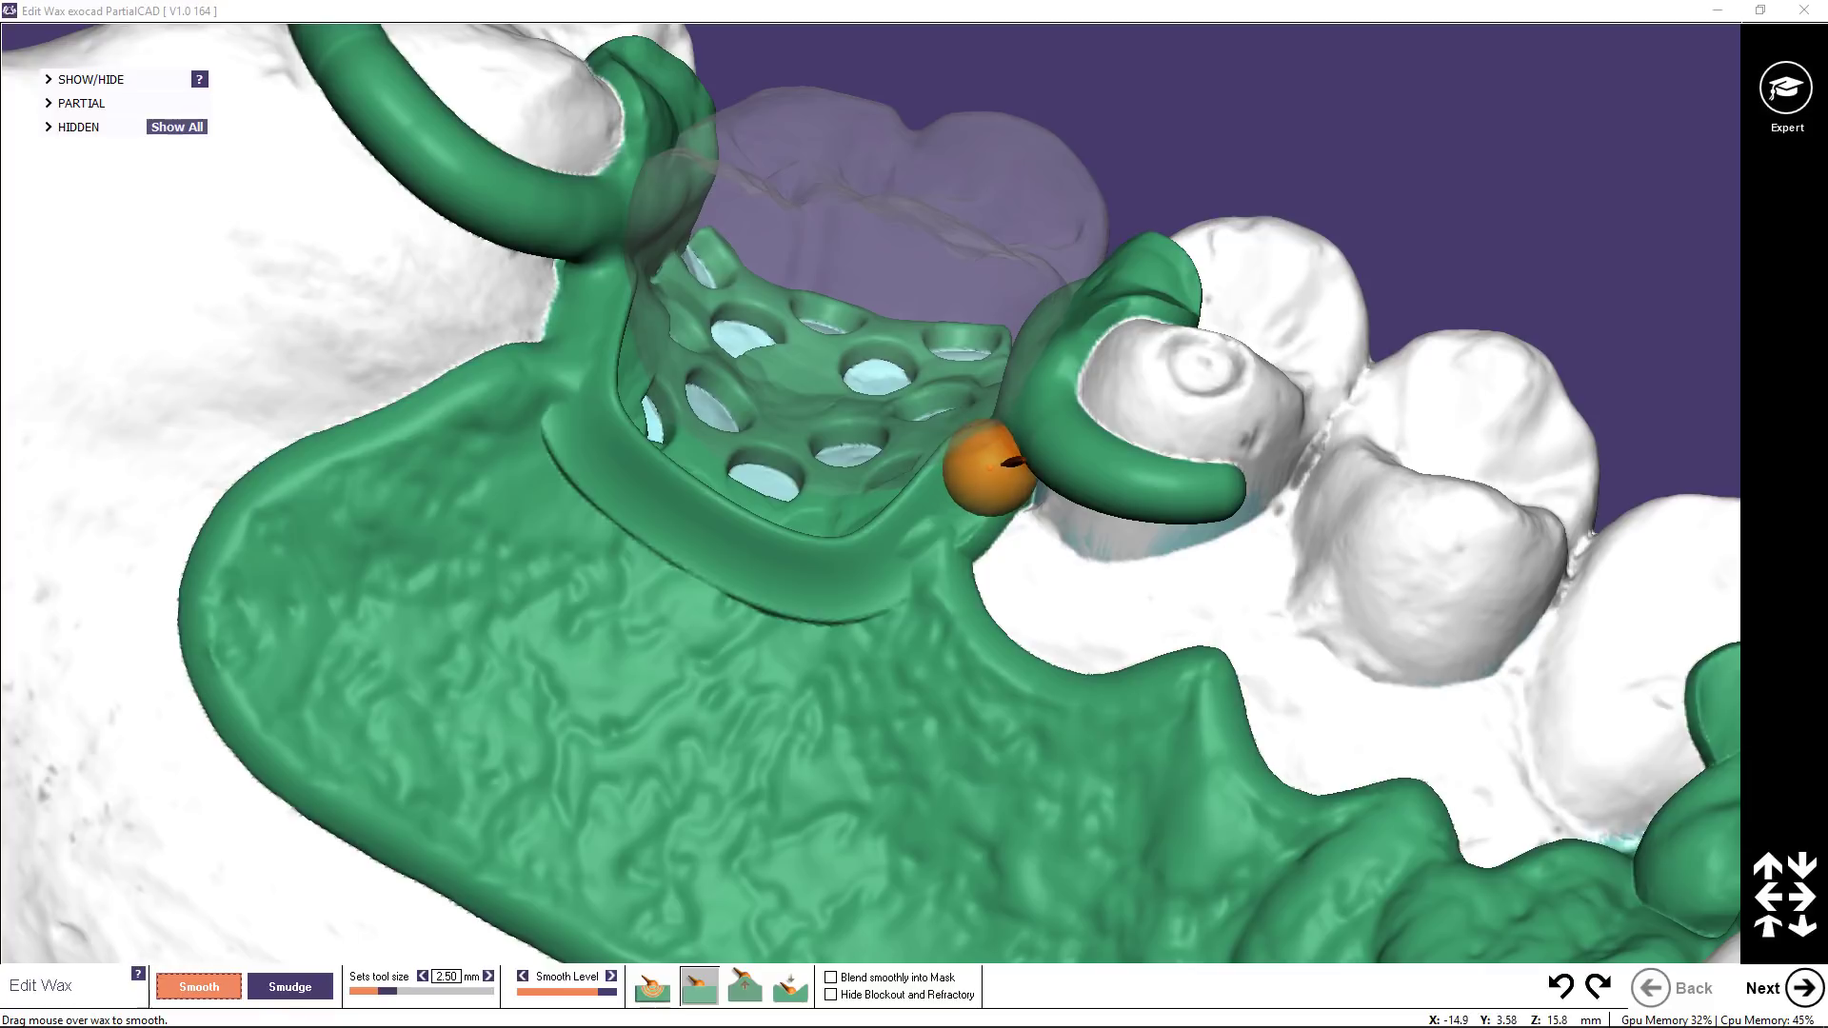
- Smooth the wax surface of the partial framework from the clasp base across the saddle edge
{"action": "mouse_move", "coordinate": [1011, 464]}
{"action": "left_mouse_down"}
{"action": "mouse_move", "coordinate": [877, 600]}
{"action": "mouse_move", "coordinate": [775, 612]}
{"action": "mouse_move", "coordinate": [631, 564]}
{"action": "mouse_move", "coordinate": [580, 502]}
{"action": "mouse_move", "coordinate": [555, 449]}
{"action": "mouse_move", "coordinate": [567, 354]}
{"action": "left_mouse_up"}
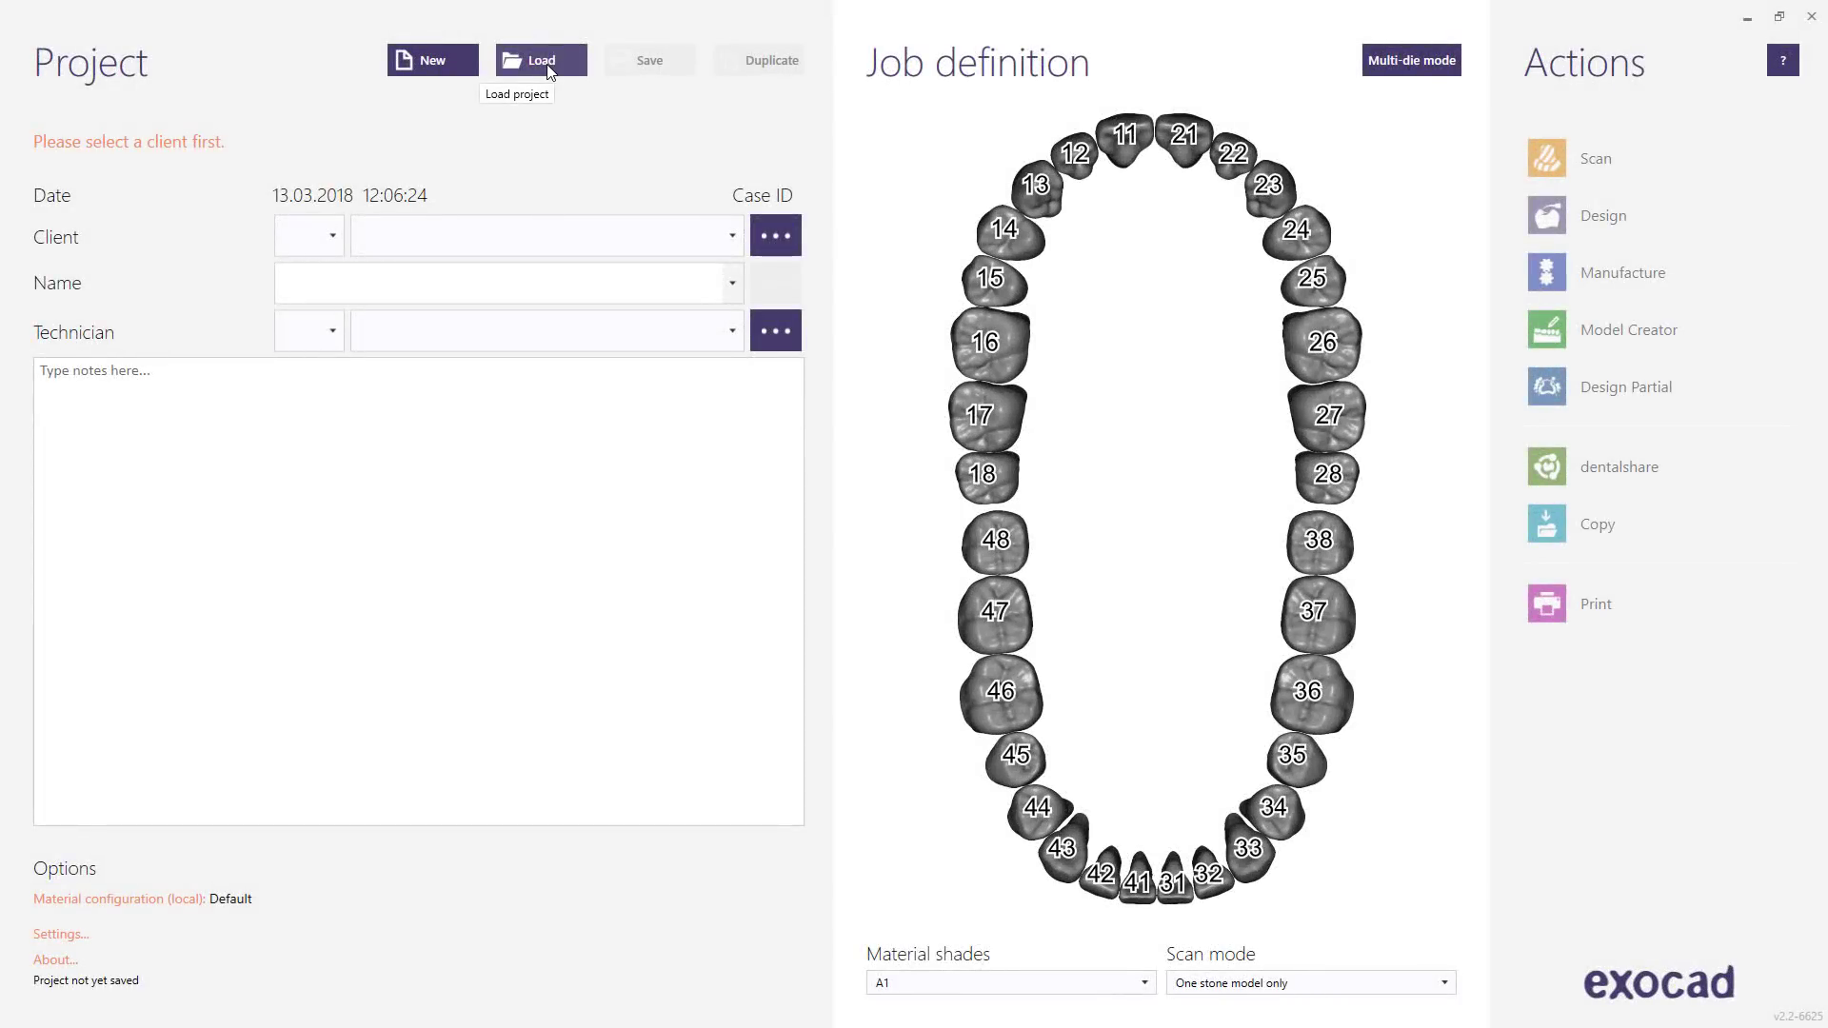
- Load the sample project "Three-Element Bridge / Virtual Articulator / Copy and Paste"
{"action": "left_click", "coordinate": [550, 67]}
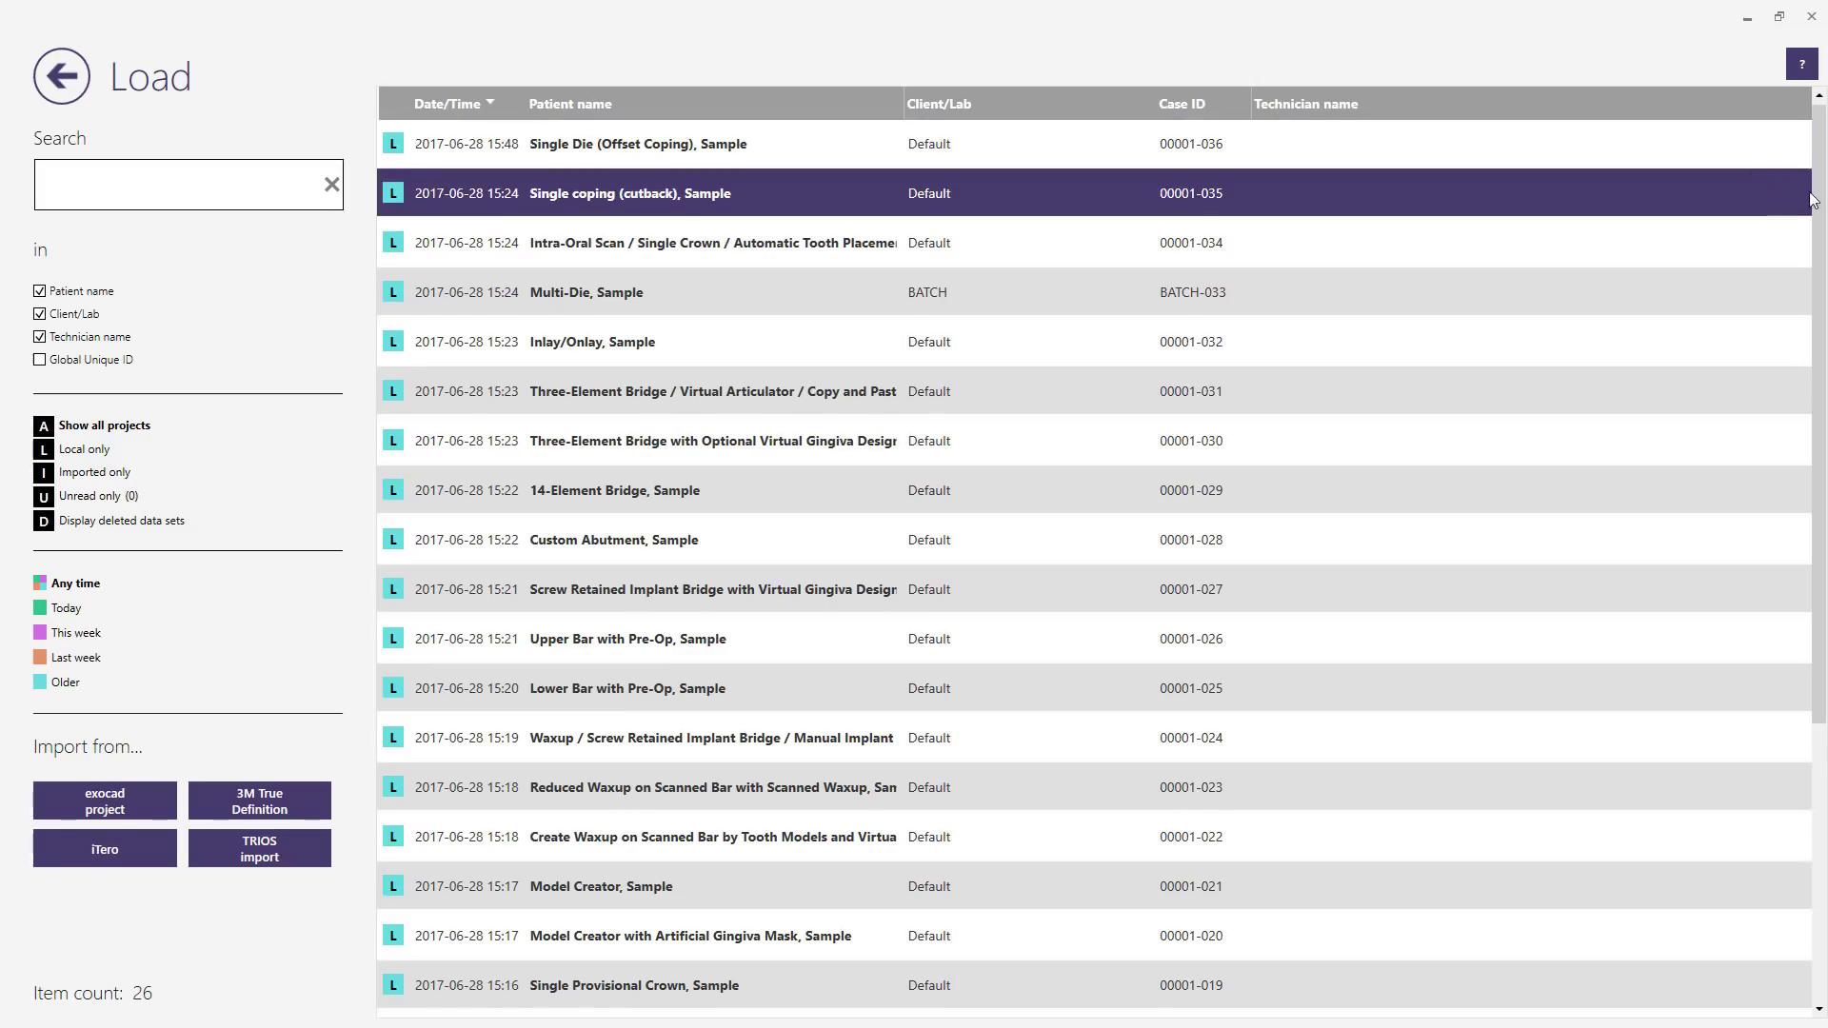
{"action": "left_click_drag", "start_coordinate": [1824, 211], "coordinate": [1825, 495]}
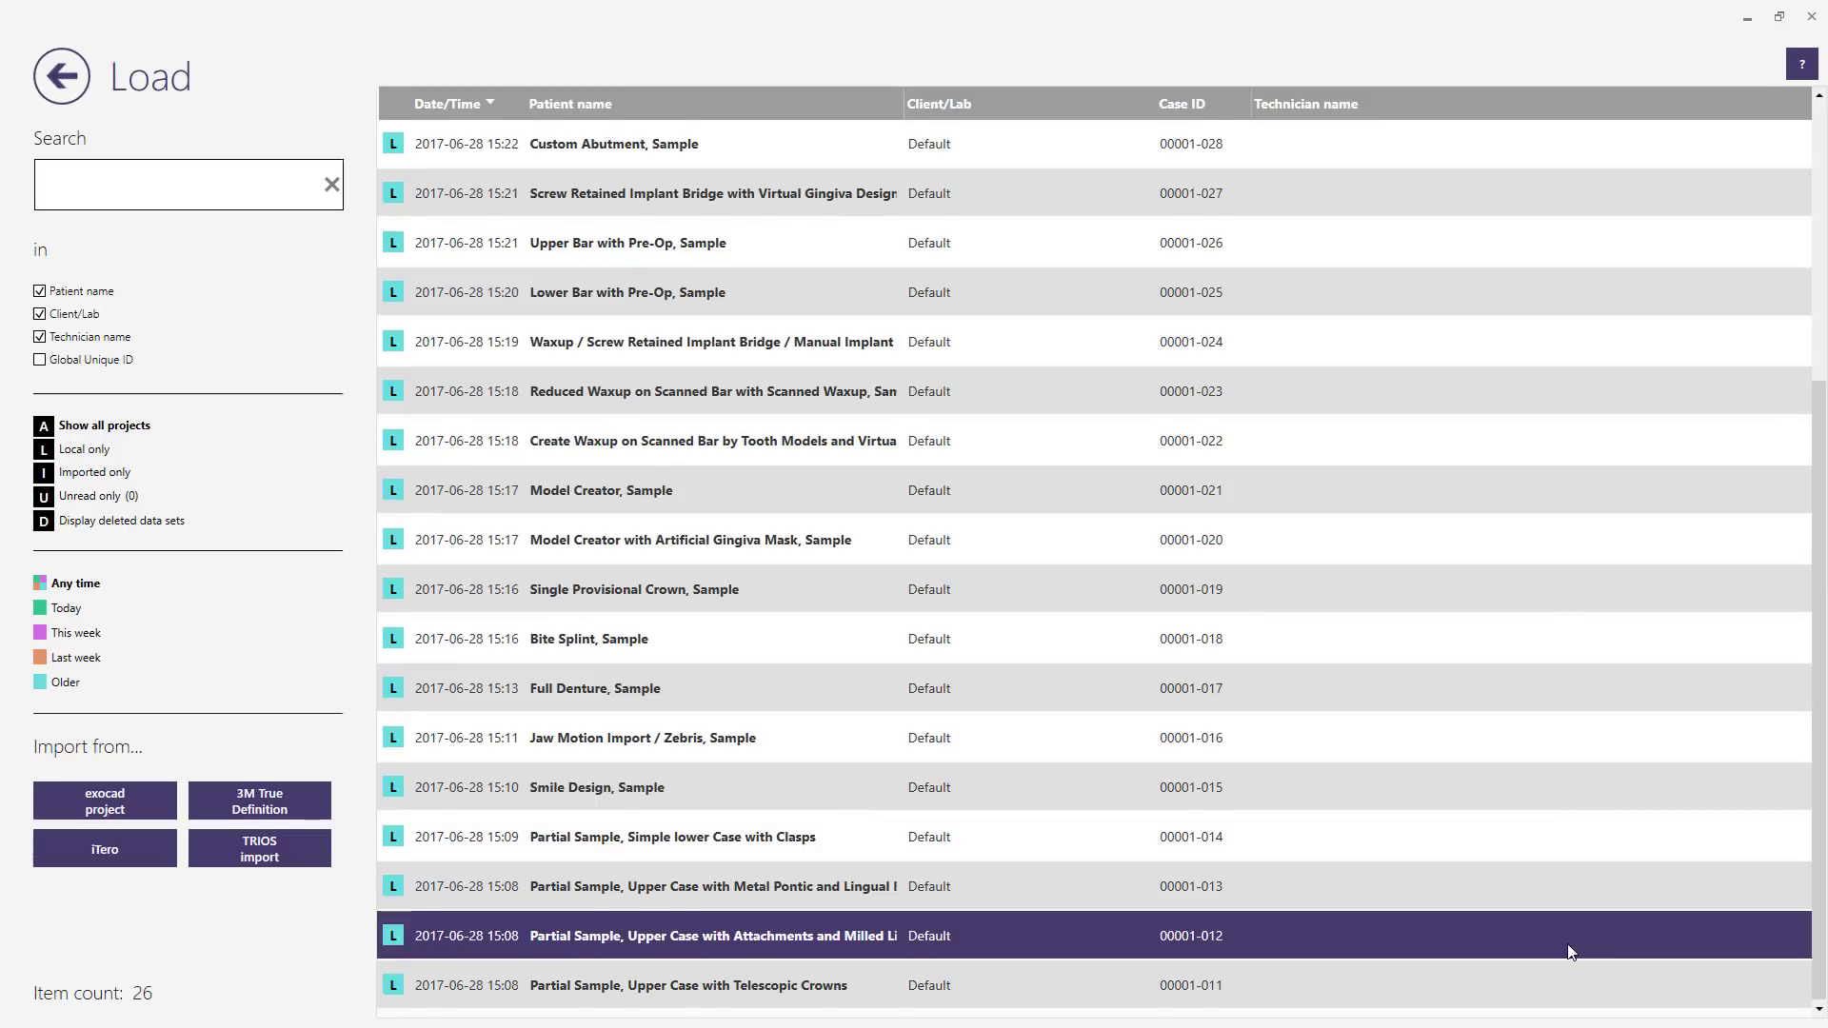
{"action": "left_click_drag", "start_coordinate": [1825, 947], "coordinate": [1825, 633]}
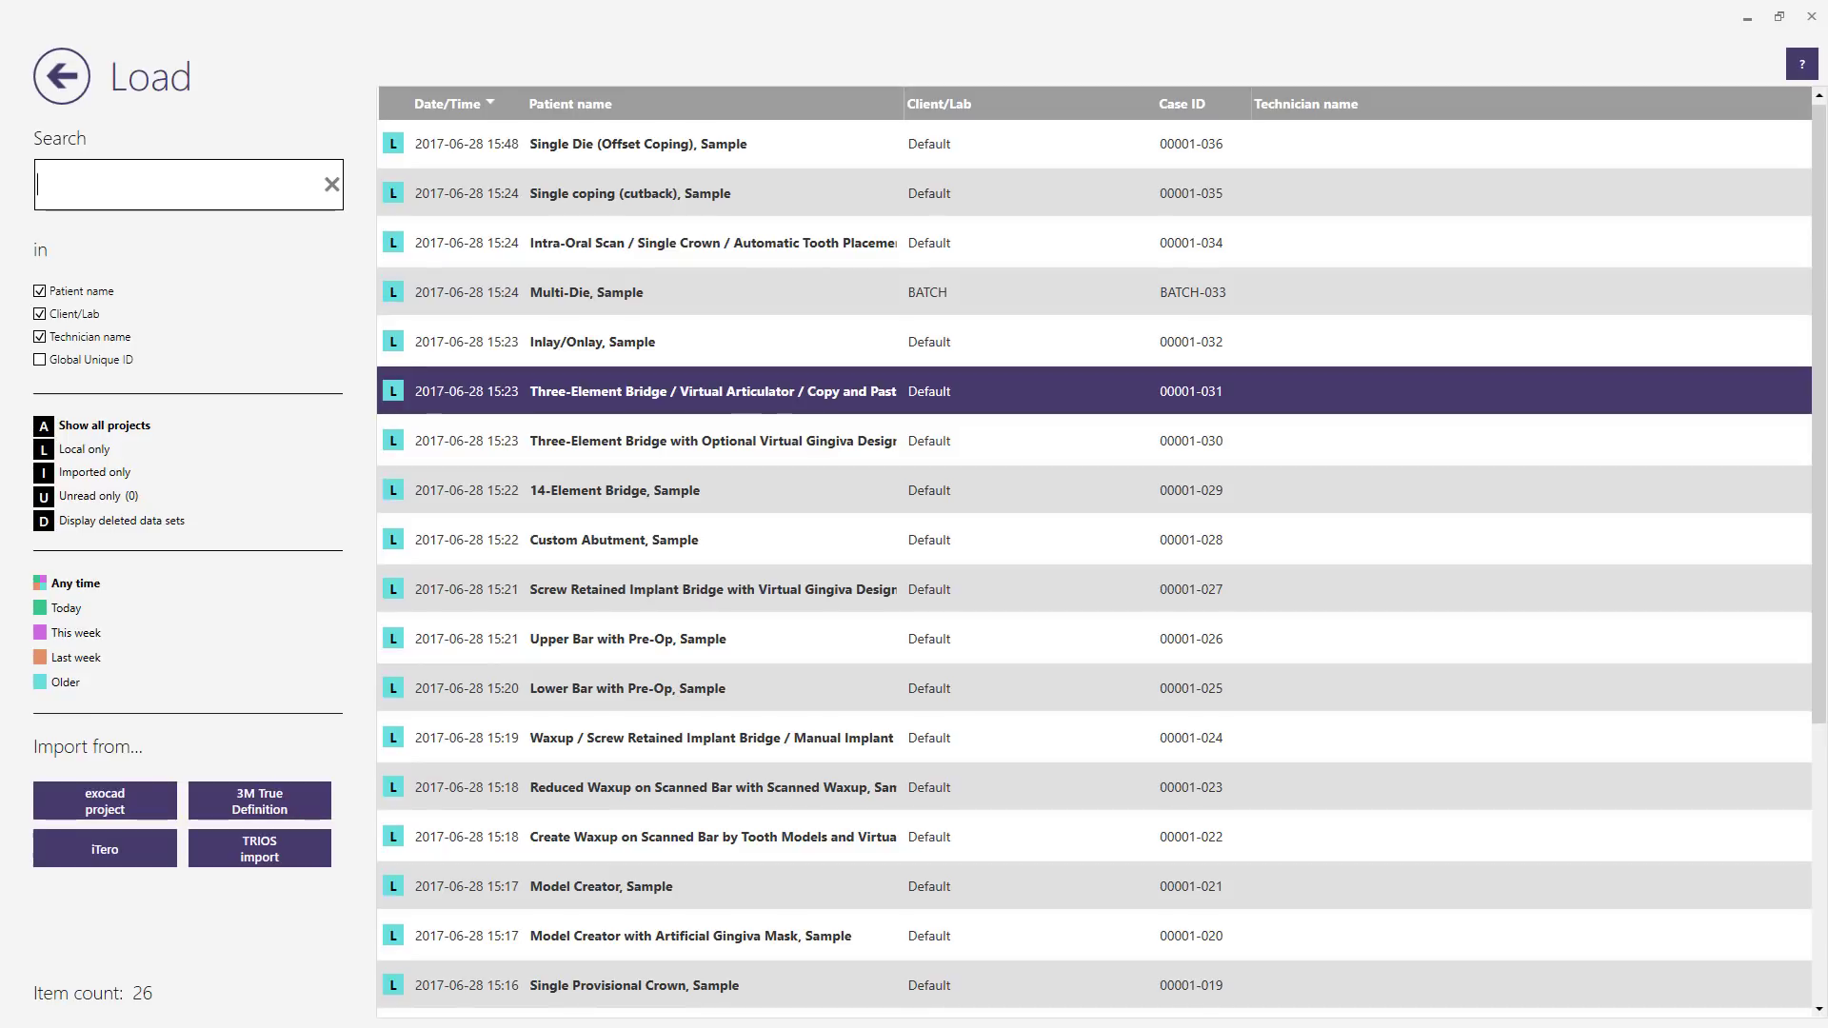
{"action": "left_click", "coordinate": [669, 400]}
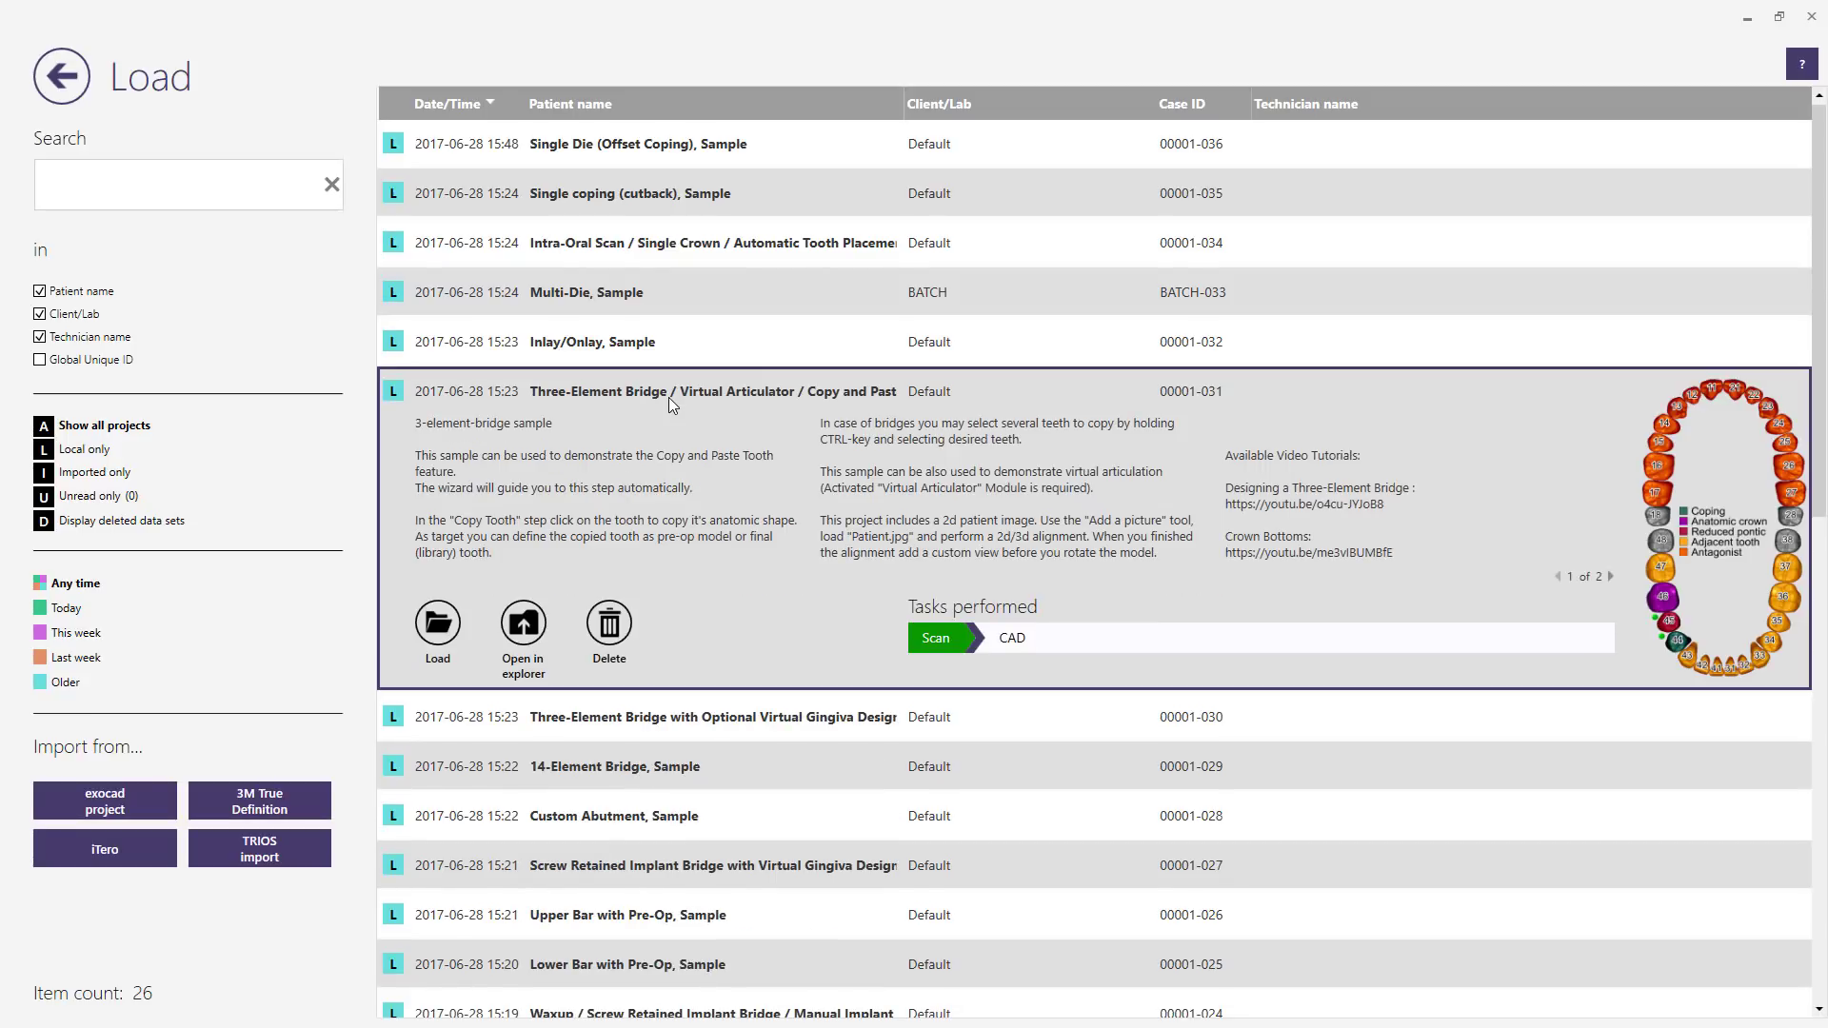
{"action": "left_click", "coordinate": [438, 625]}
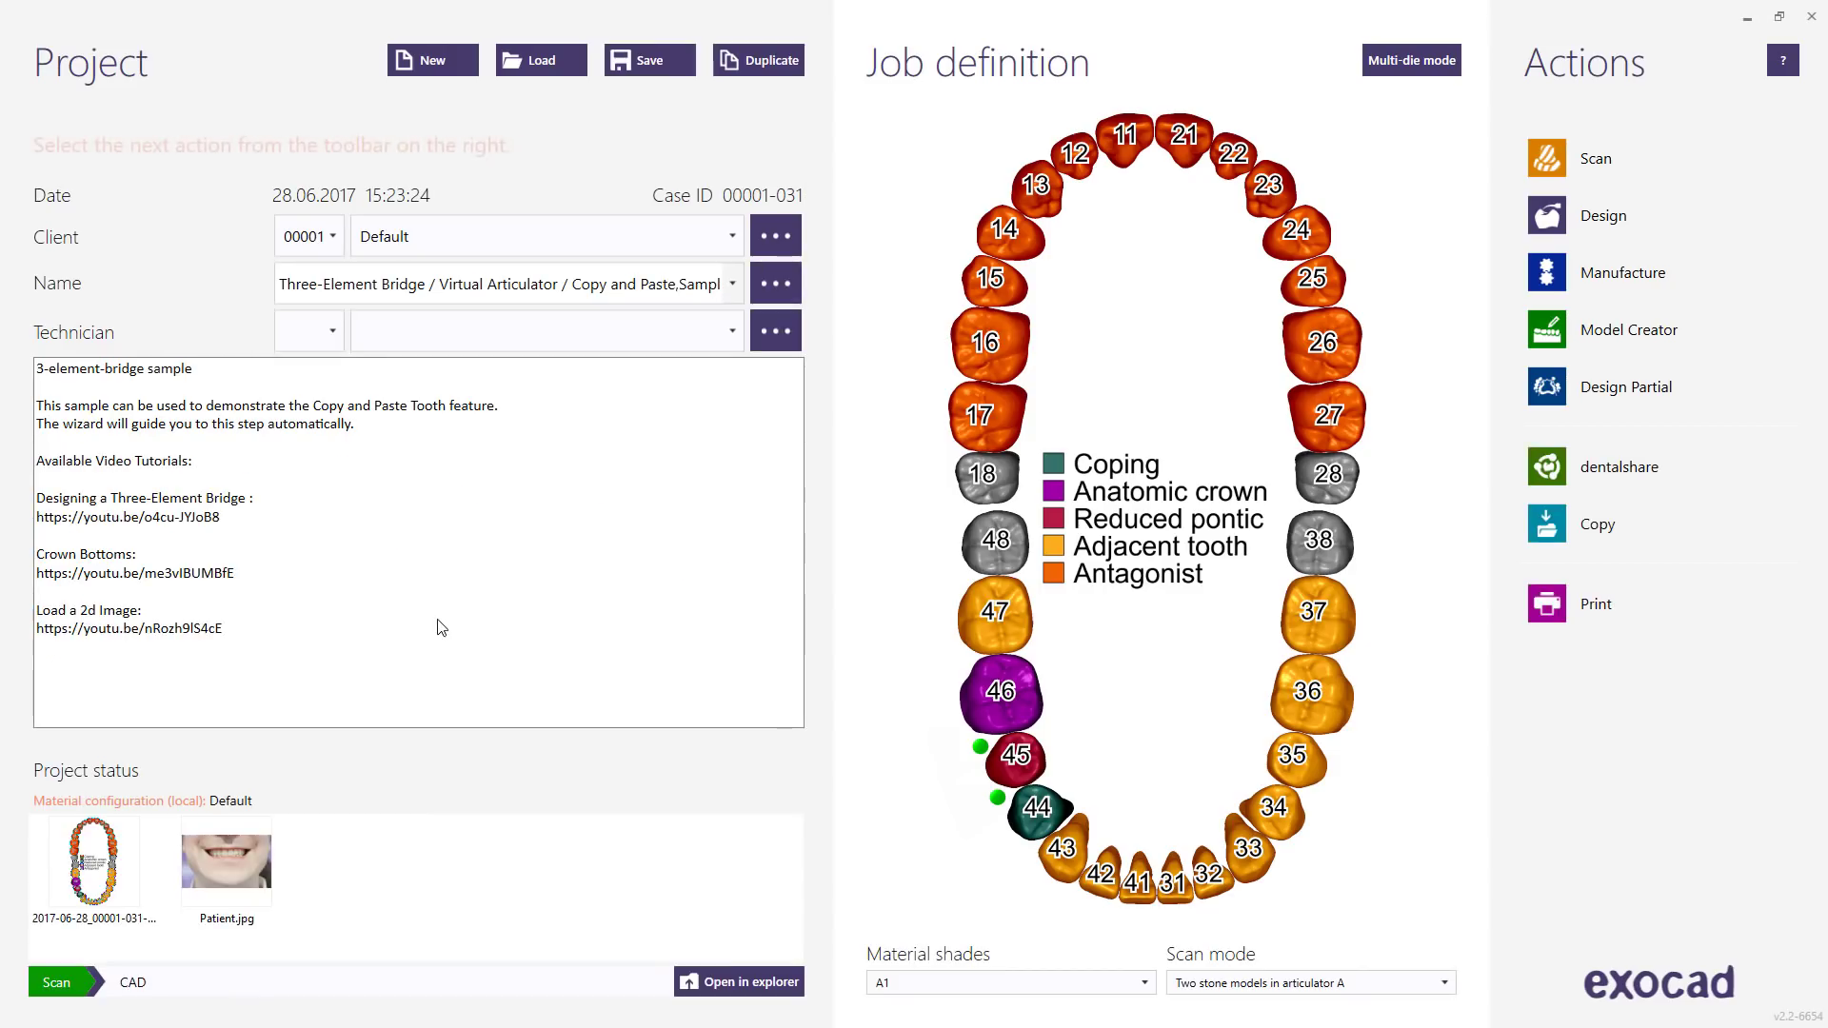
- Duplicate the loaded three-element bridge project and highlight the video tutorial links in its notes
{"action": "left_click", "coordinate": [759, 60]}
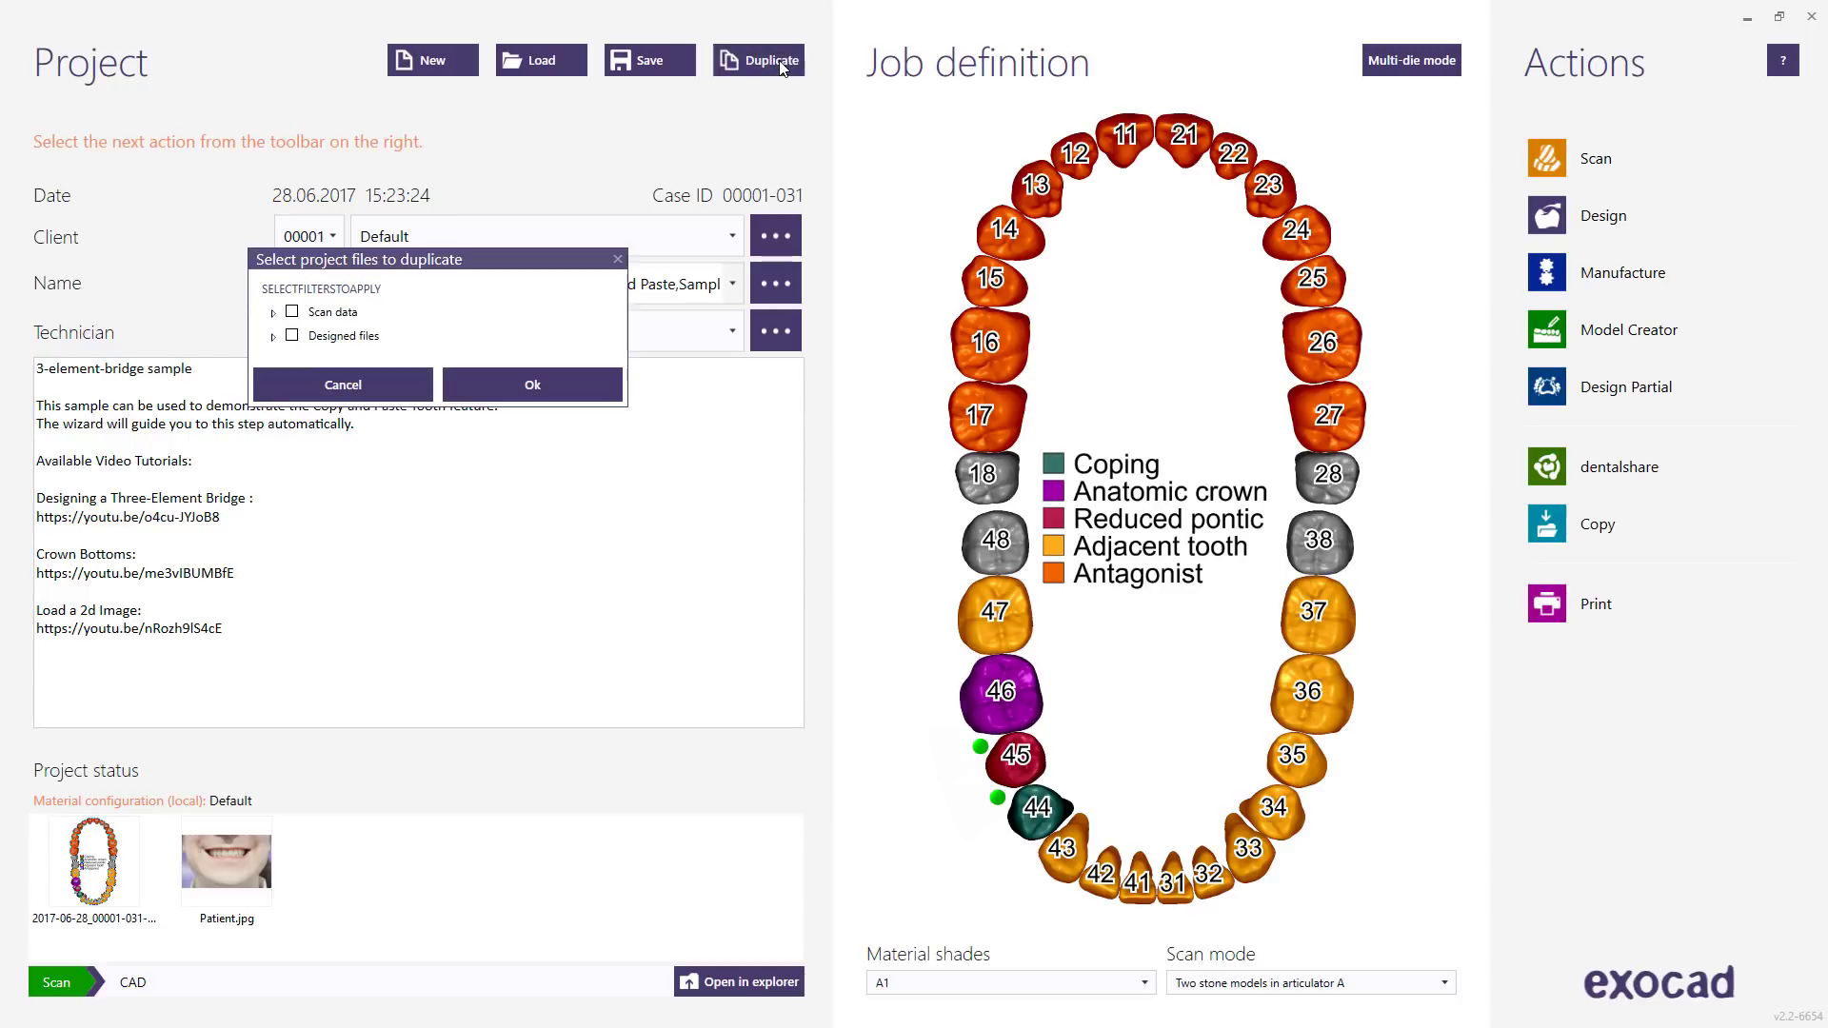
{"action": "left_click", "coordinate": [499, 379]}
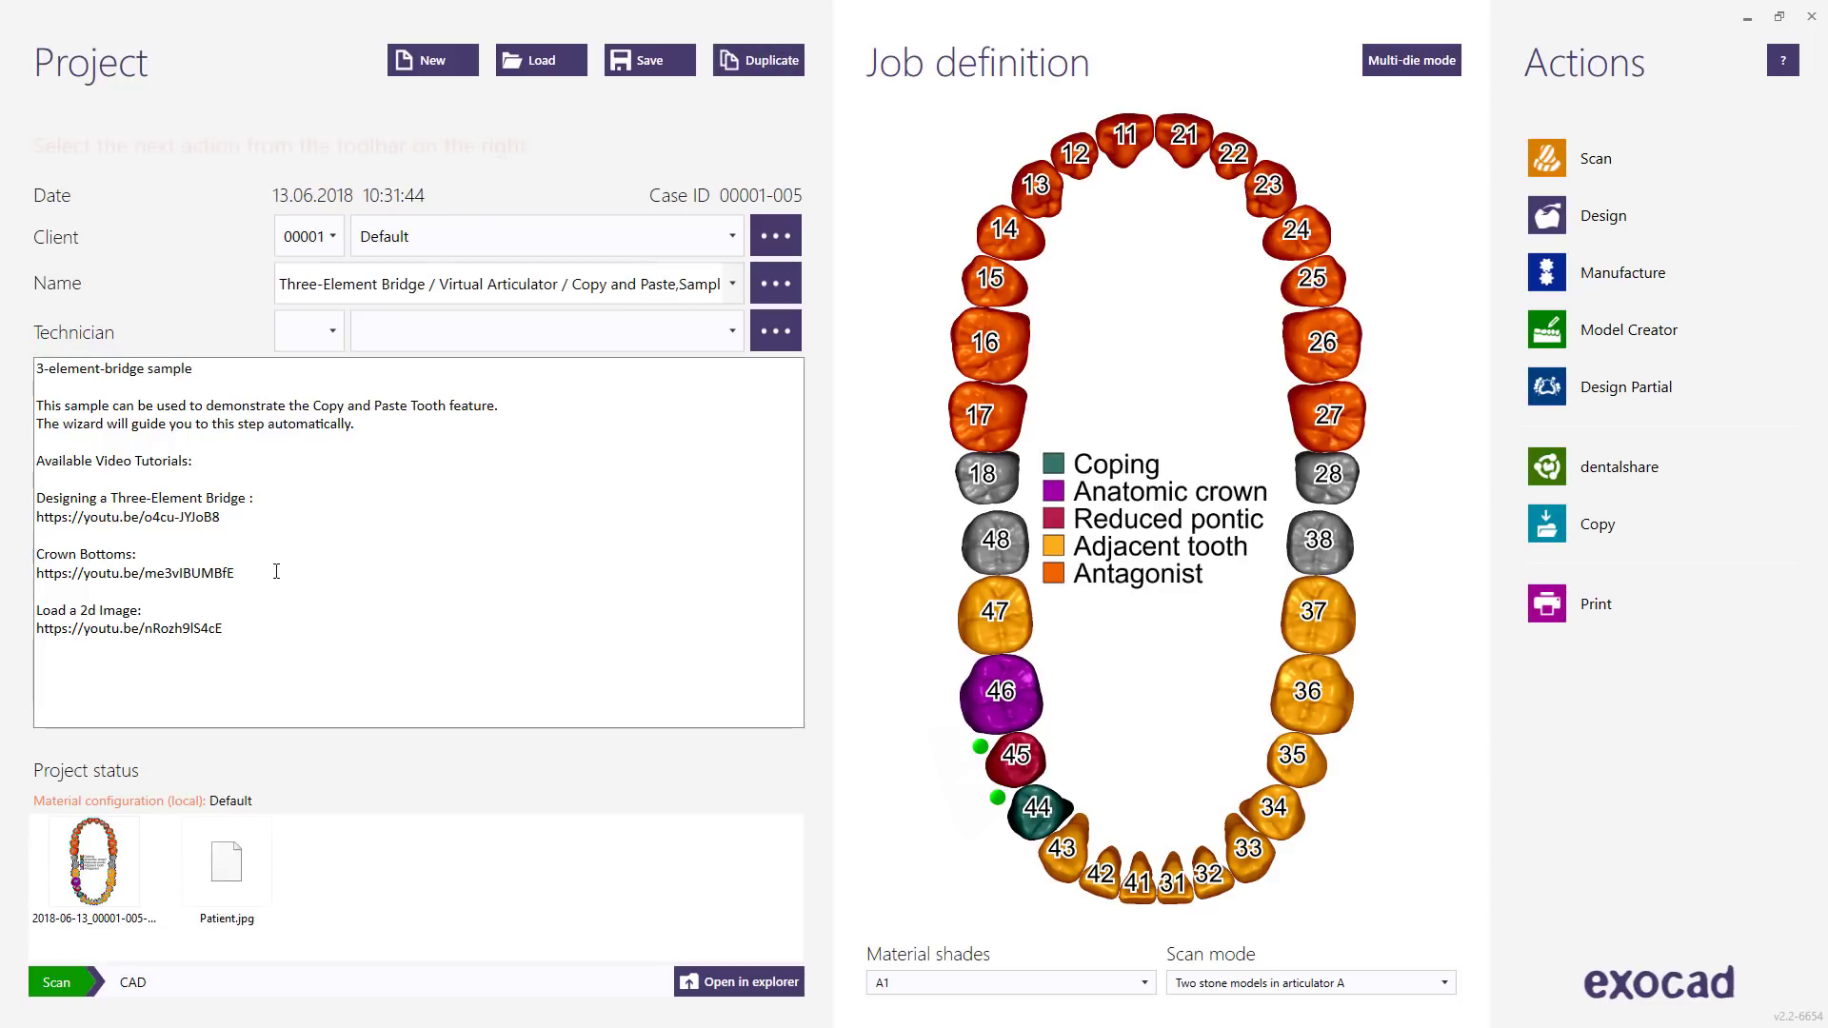
{"action": "left_click_drag", "start_coordinate": [227, 628], "coordinate": [36, 498]}
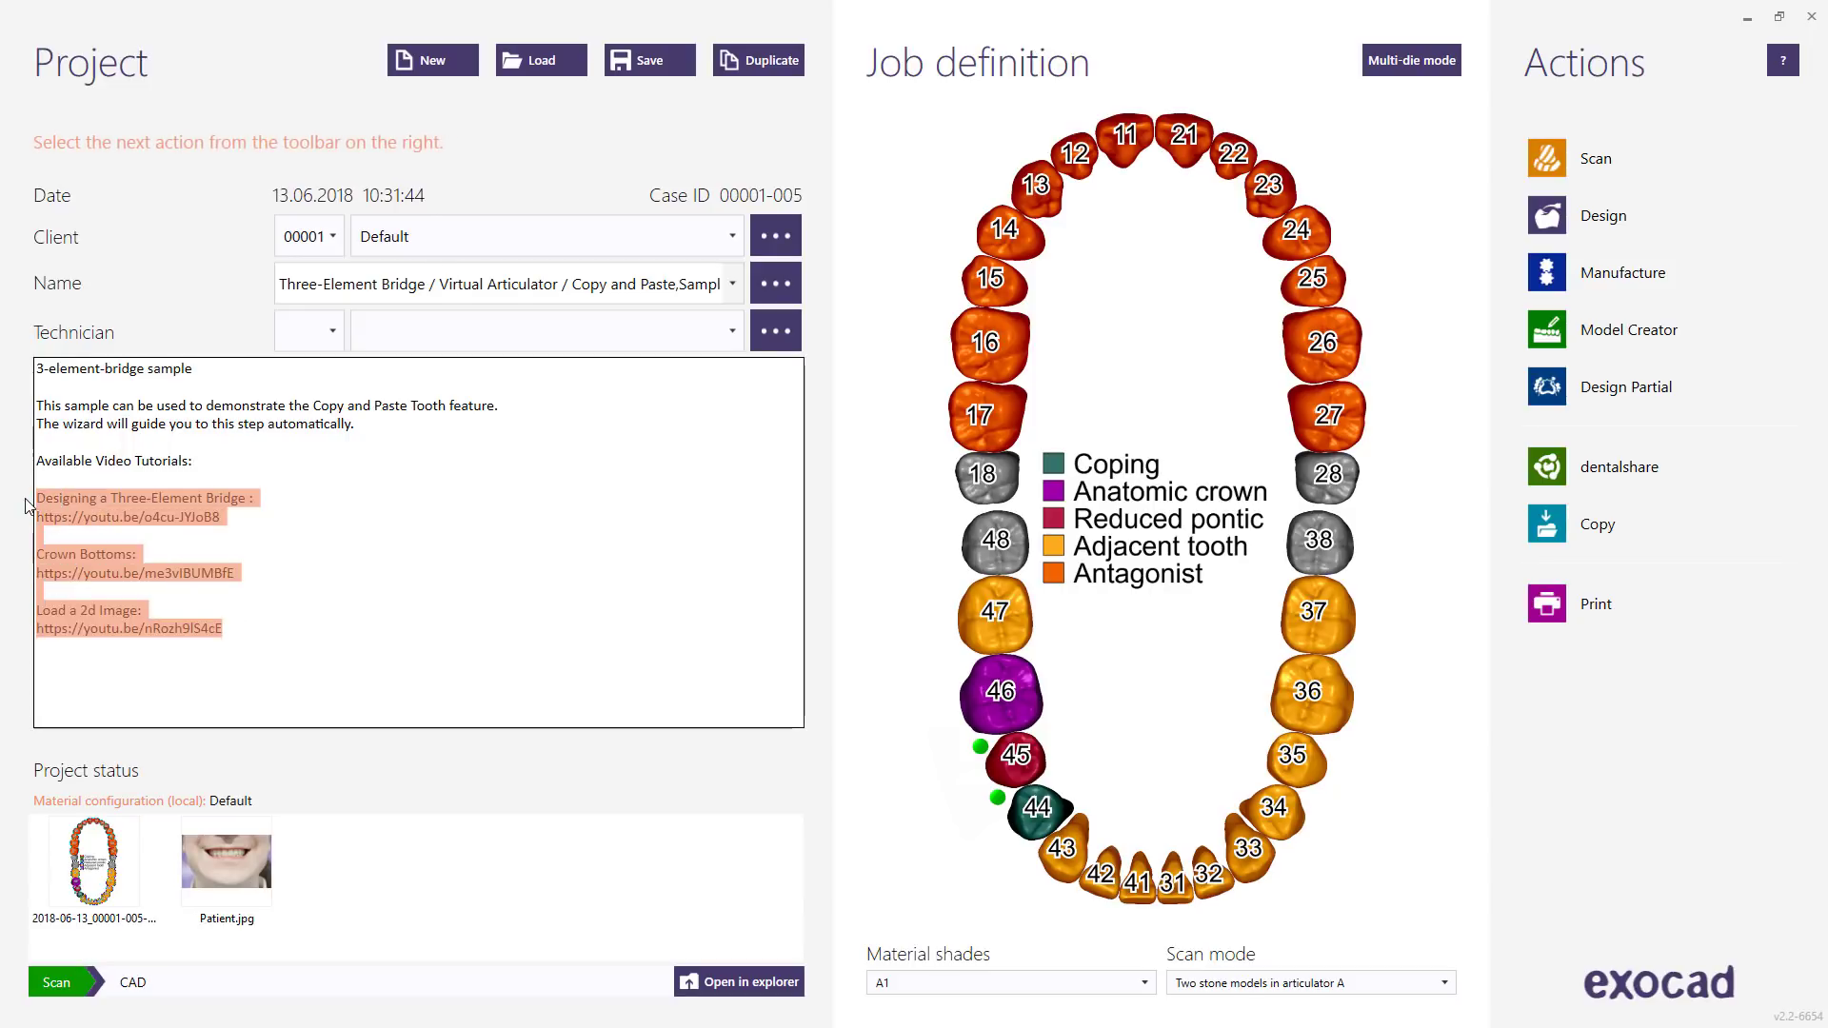
{"action": "left_click", "coordinate": [393, 557]}
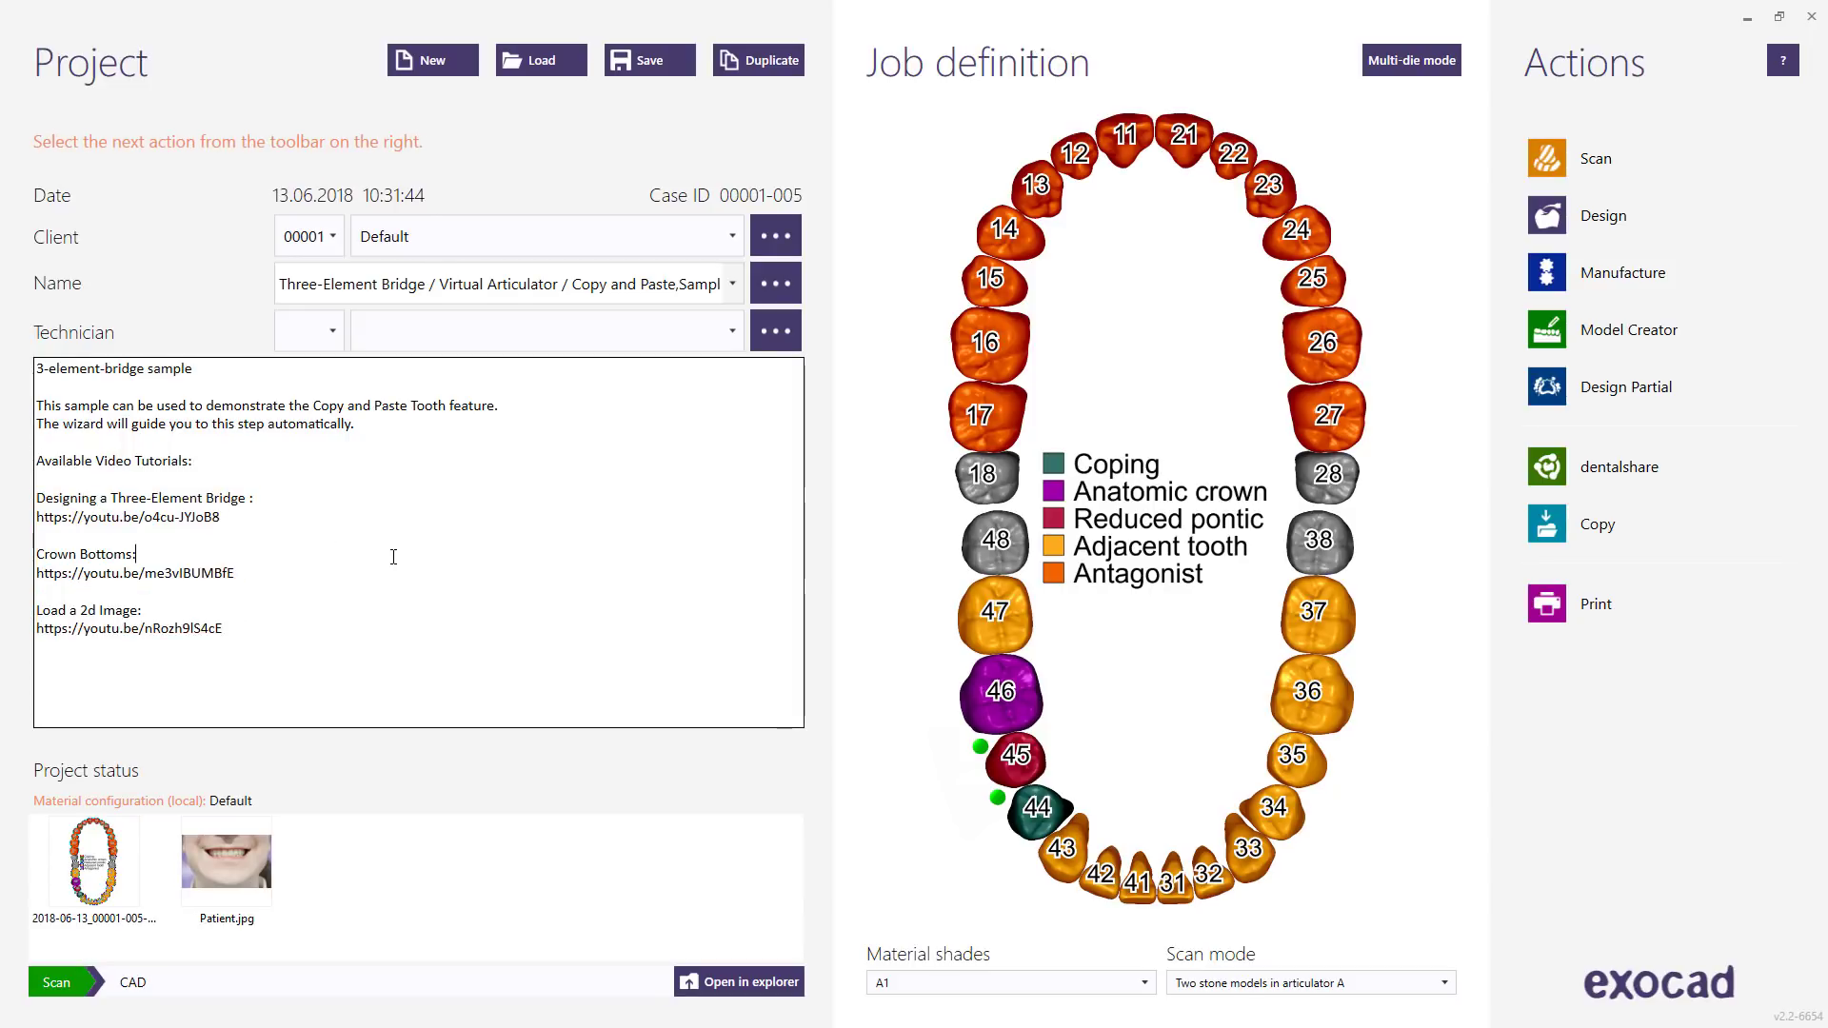
- Start a dentalshare upload for the duplicated project and sign in with the account password
{"action": "left_click", "coordinate": [1544, 461]}
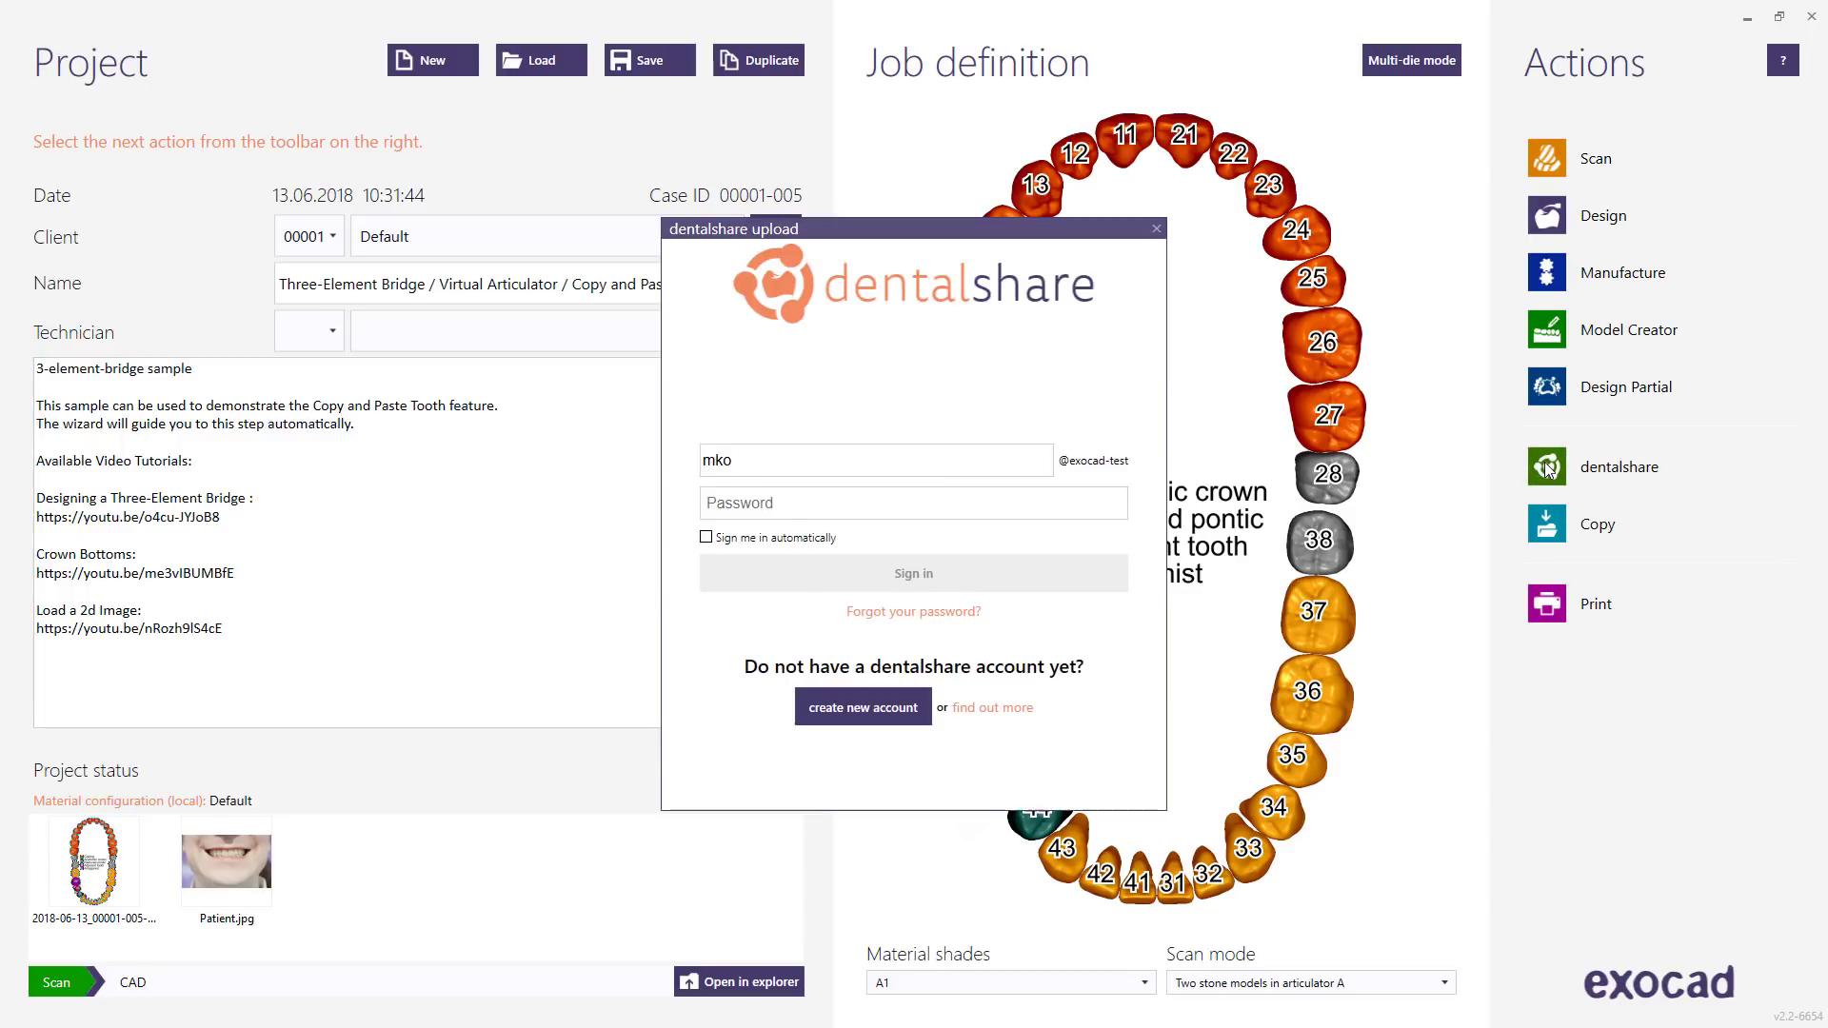
{"action": "left_click", "coordinate": [762, 500]}
{"action": "type", "text": "*******"}
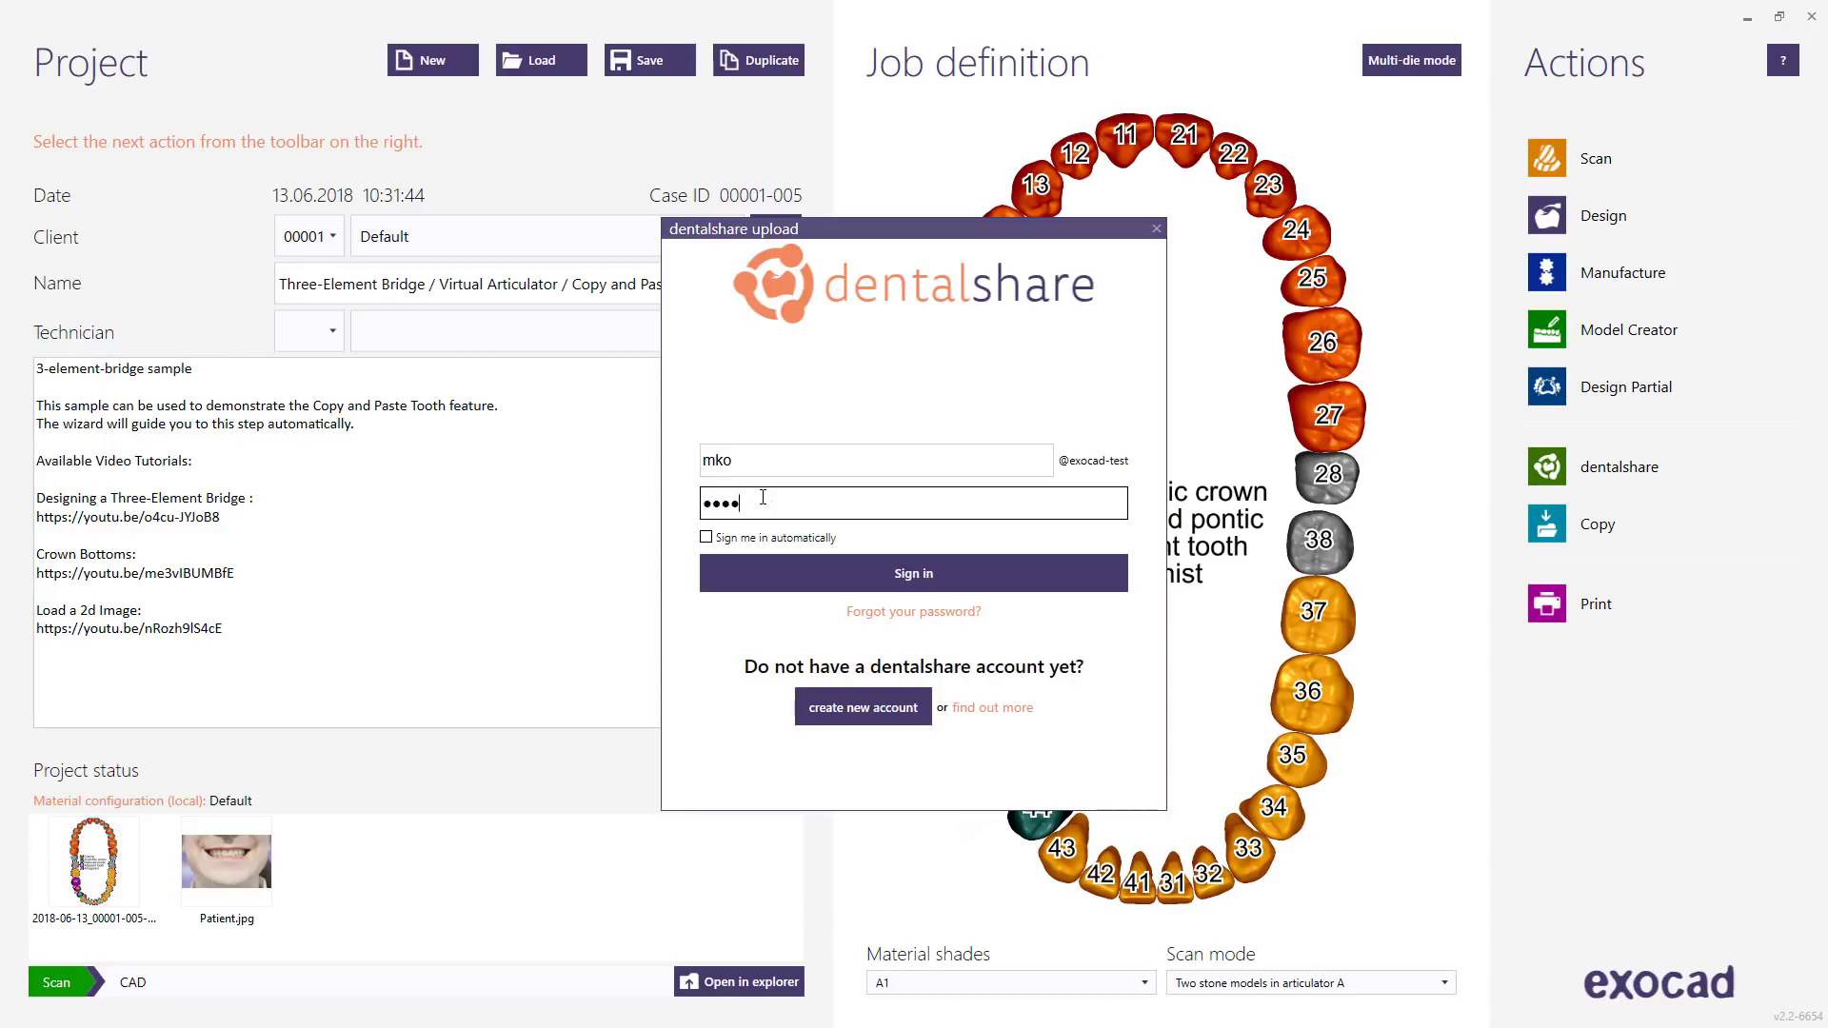
{"action": "left_click", "coordinate": [853, 568]}
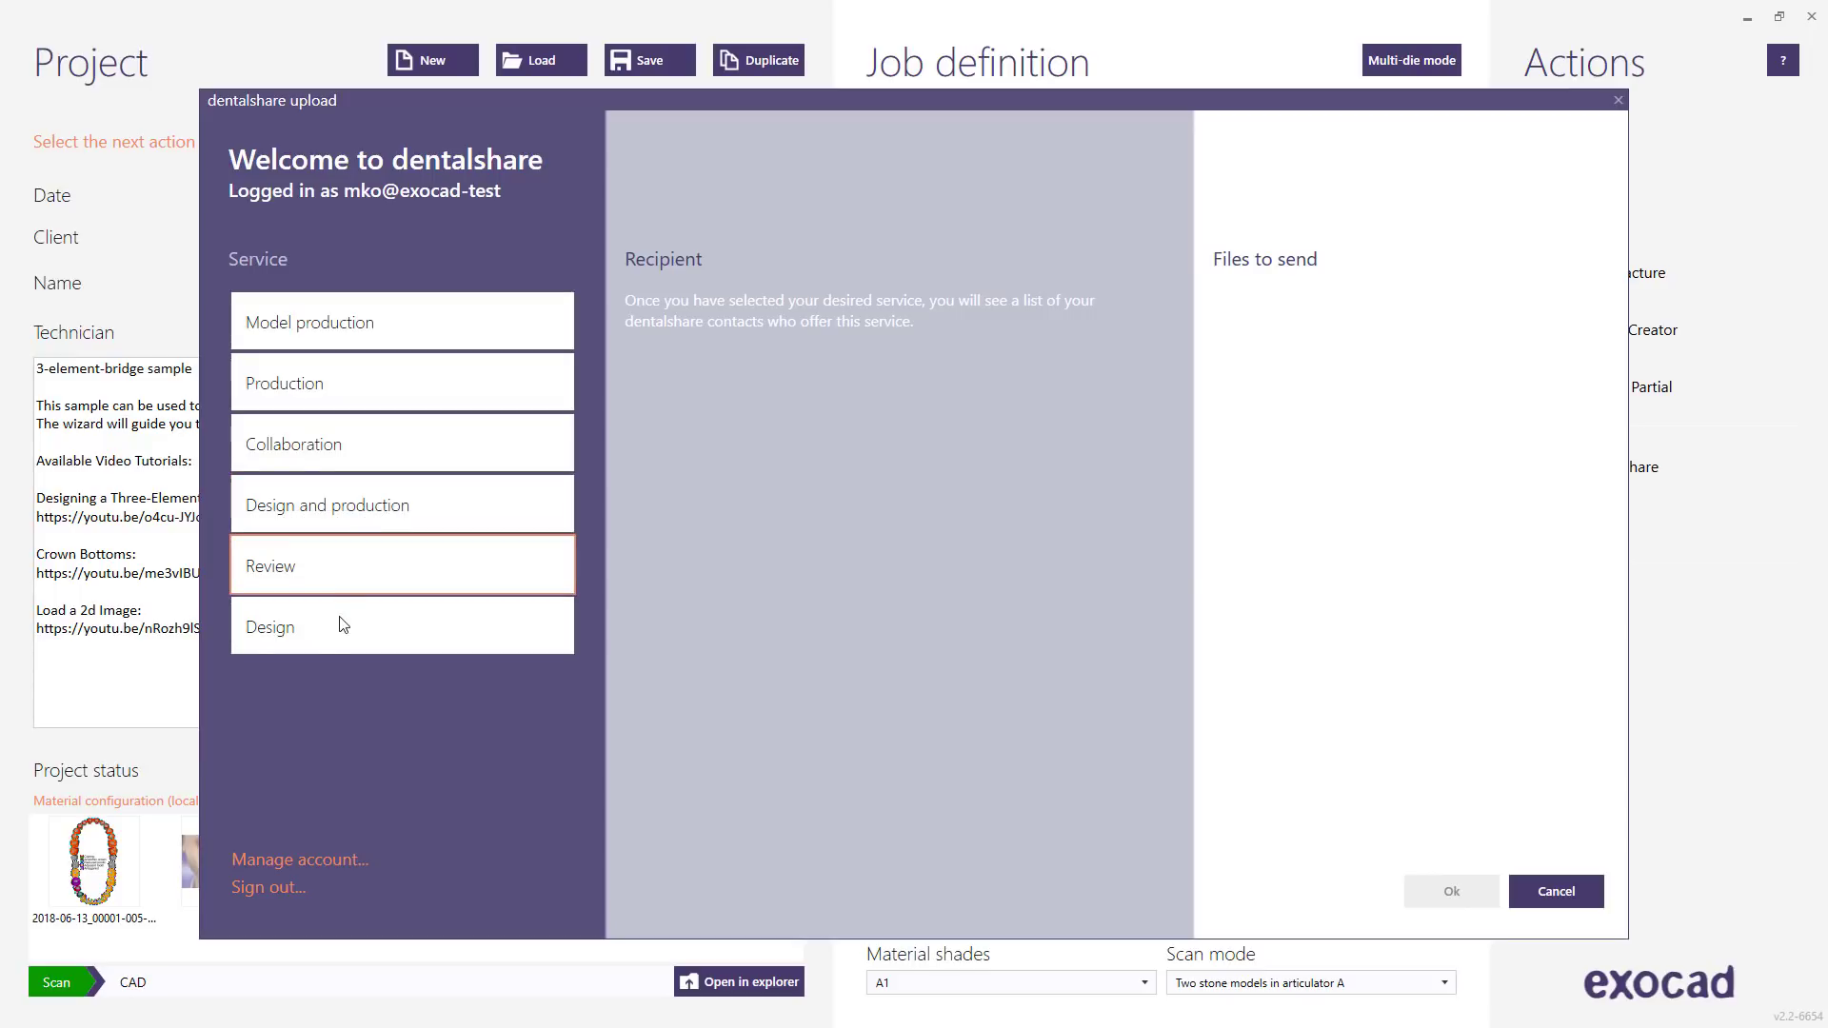
- Send the scan data to the demo dental service account for the Design and production service
{"action": "left_click", "coordinate": [355, 514]}
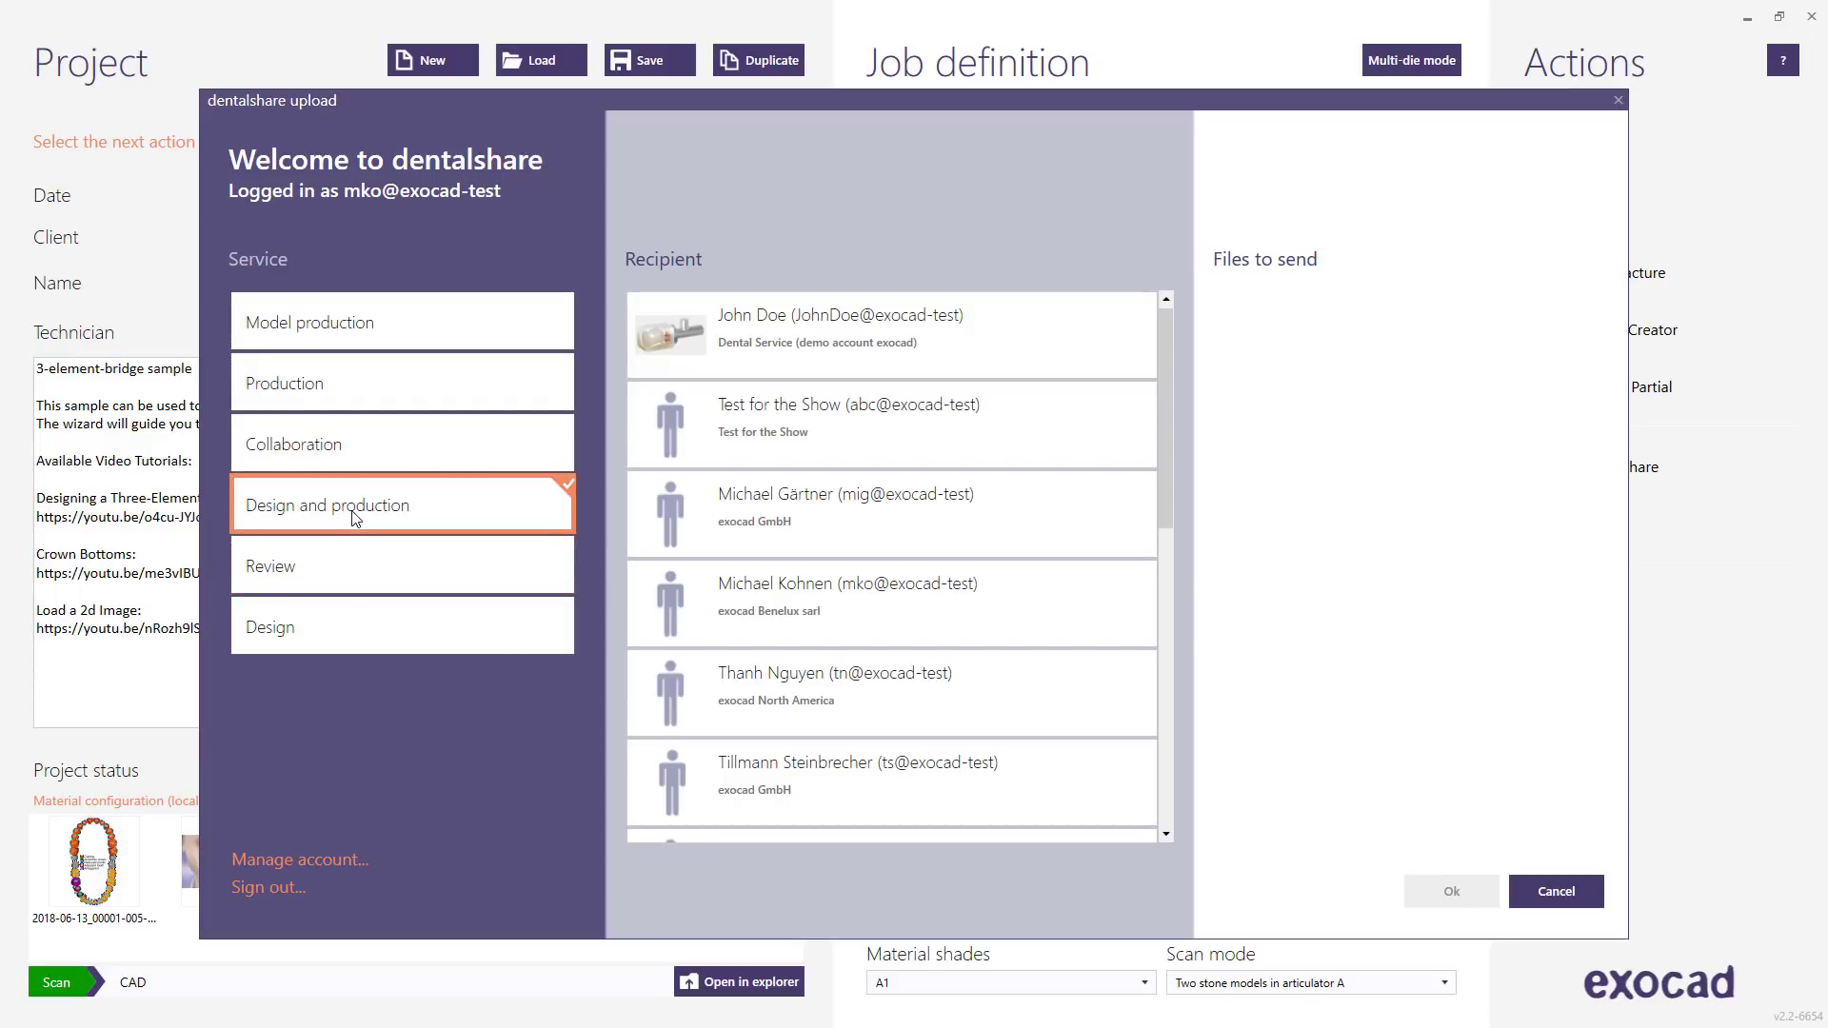
{"action": "left_click", "coordinate": [742, 345]}
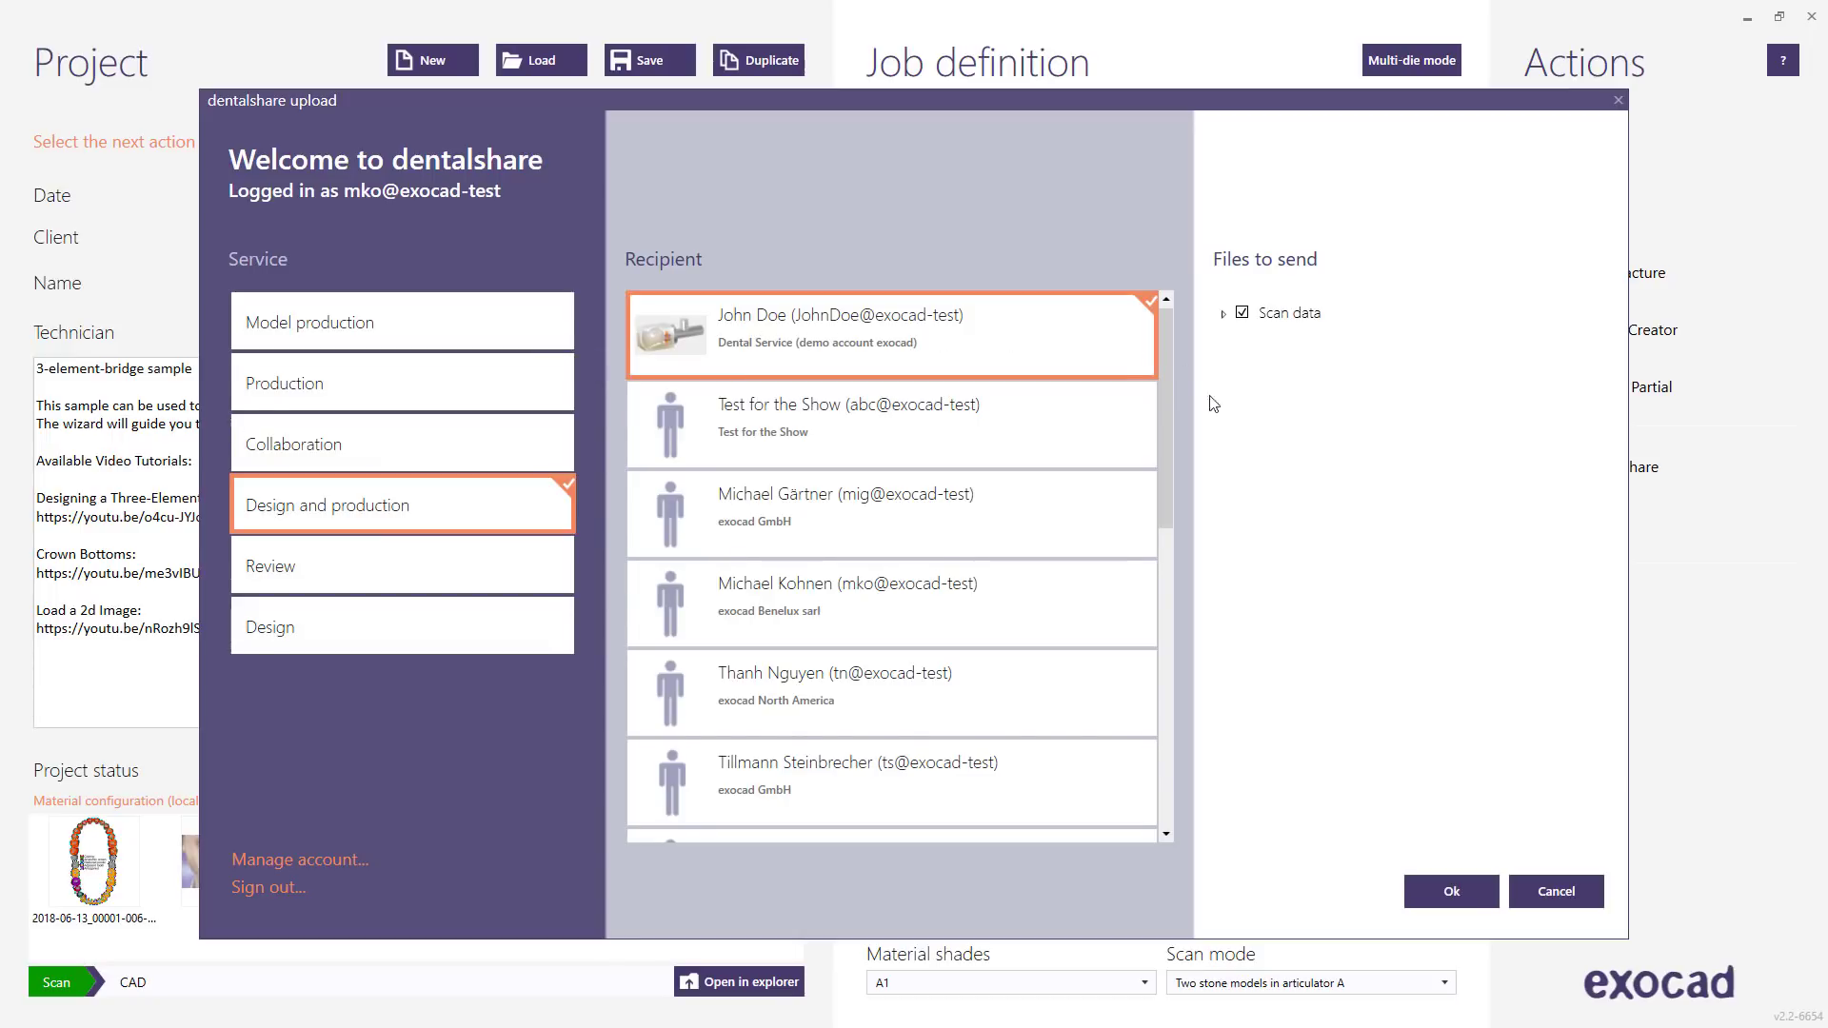
{"action": "left_click", "coordinate": [1422, 893]}
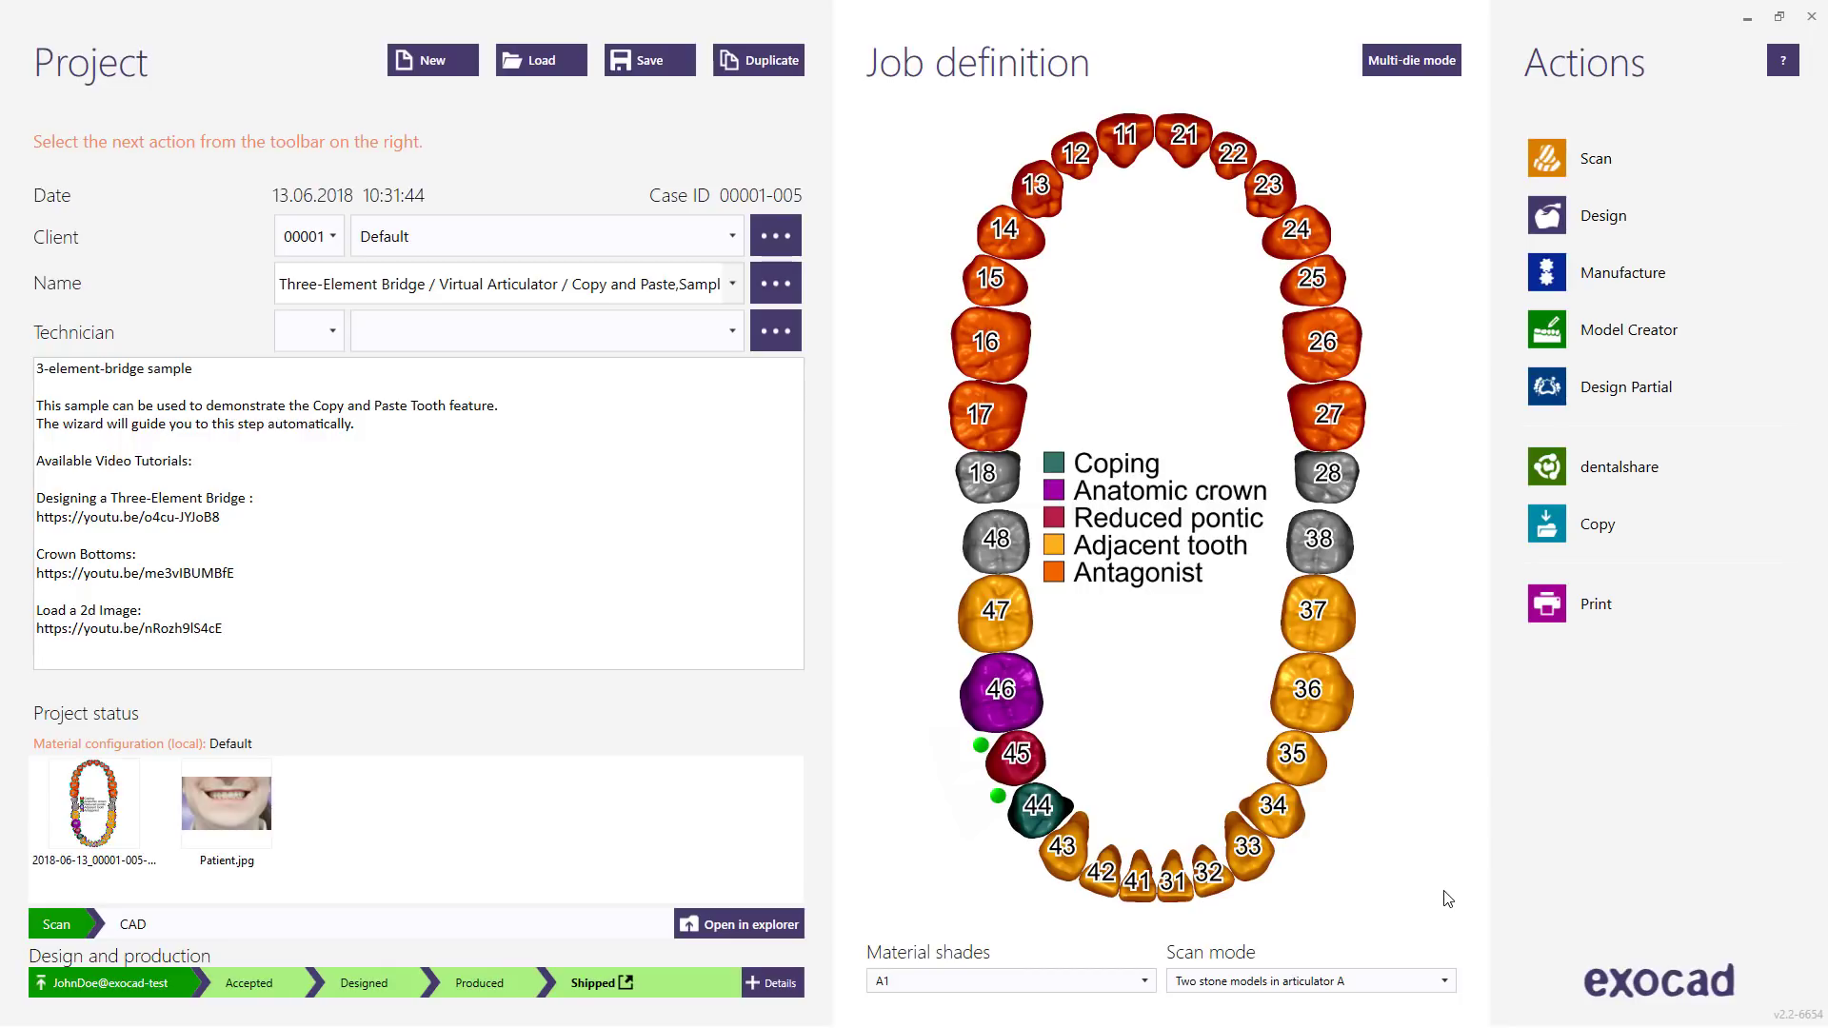
- Check the shipped case's UPS tracking page and its last status in the project list
{"action": "left_click", "coordinate": [626, 987]}
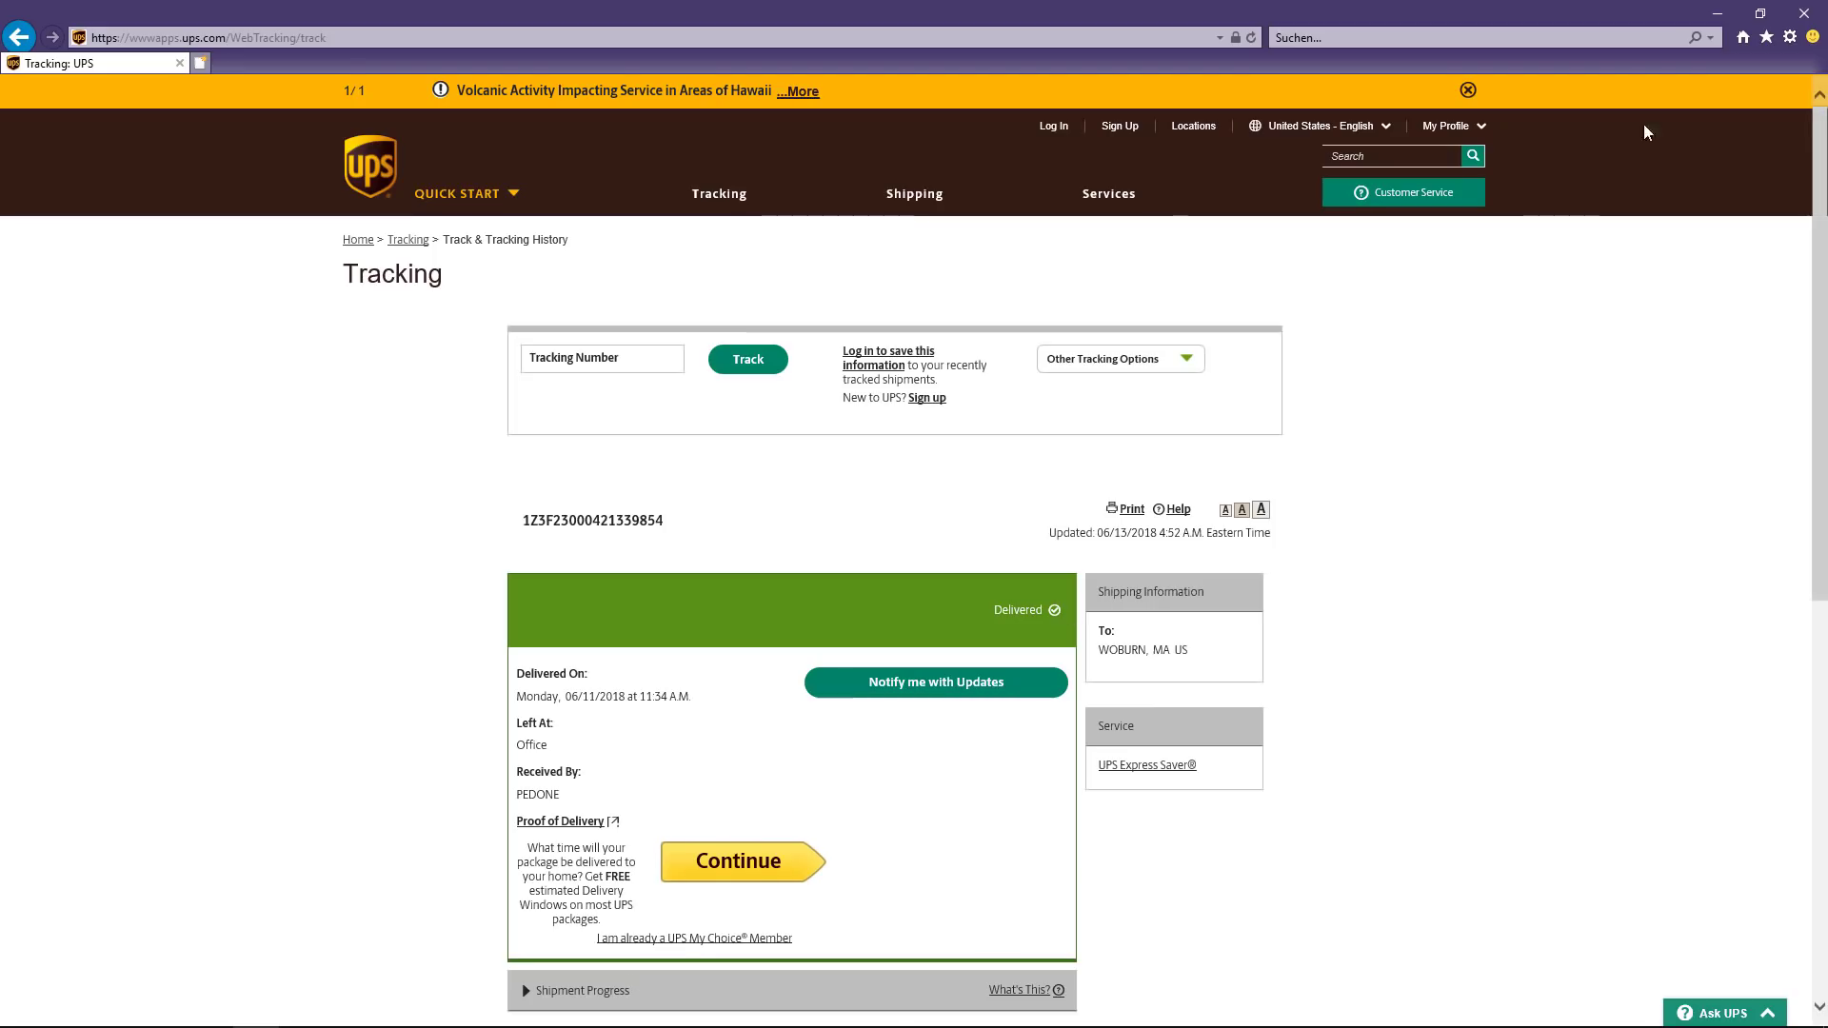
{"action": "left_click", "coordinate": [1804, 14]}
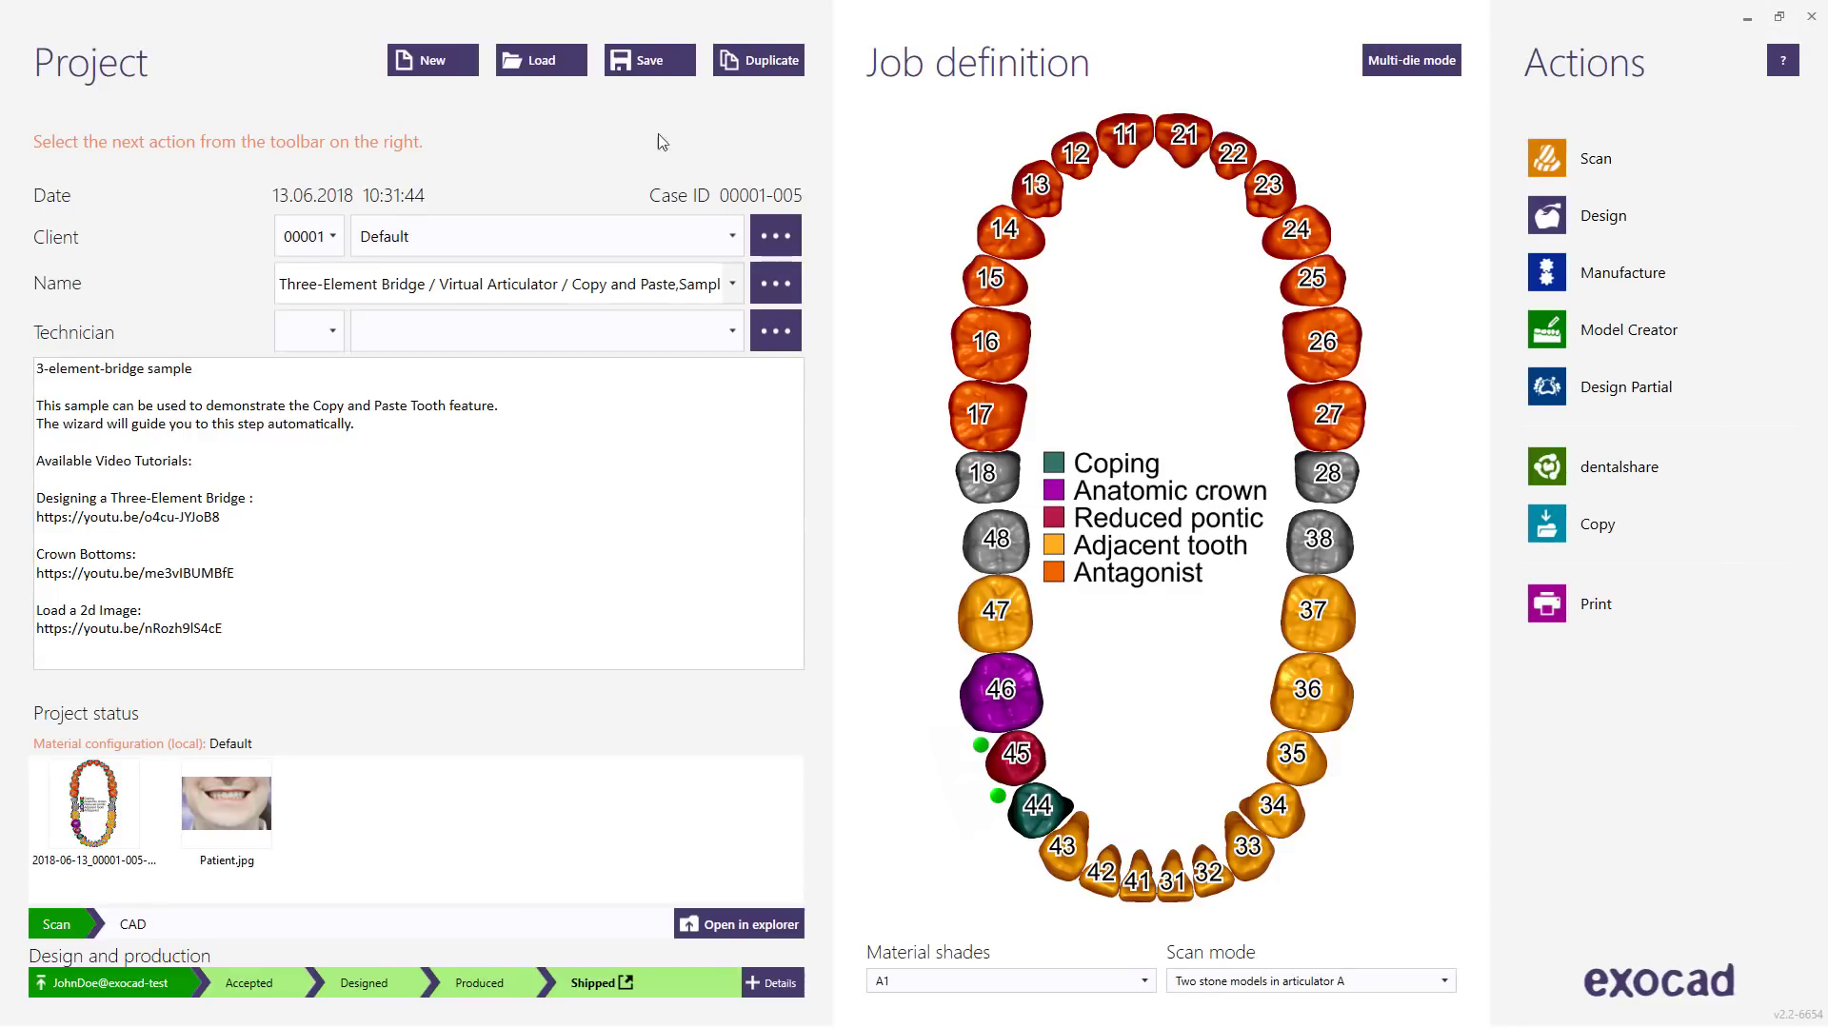
{"action": "left_click", "coordinate": [550, 68]}
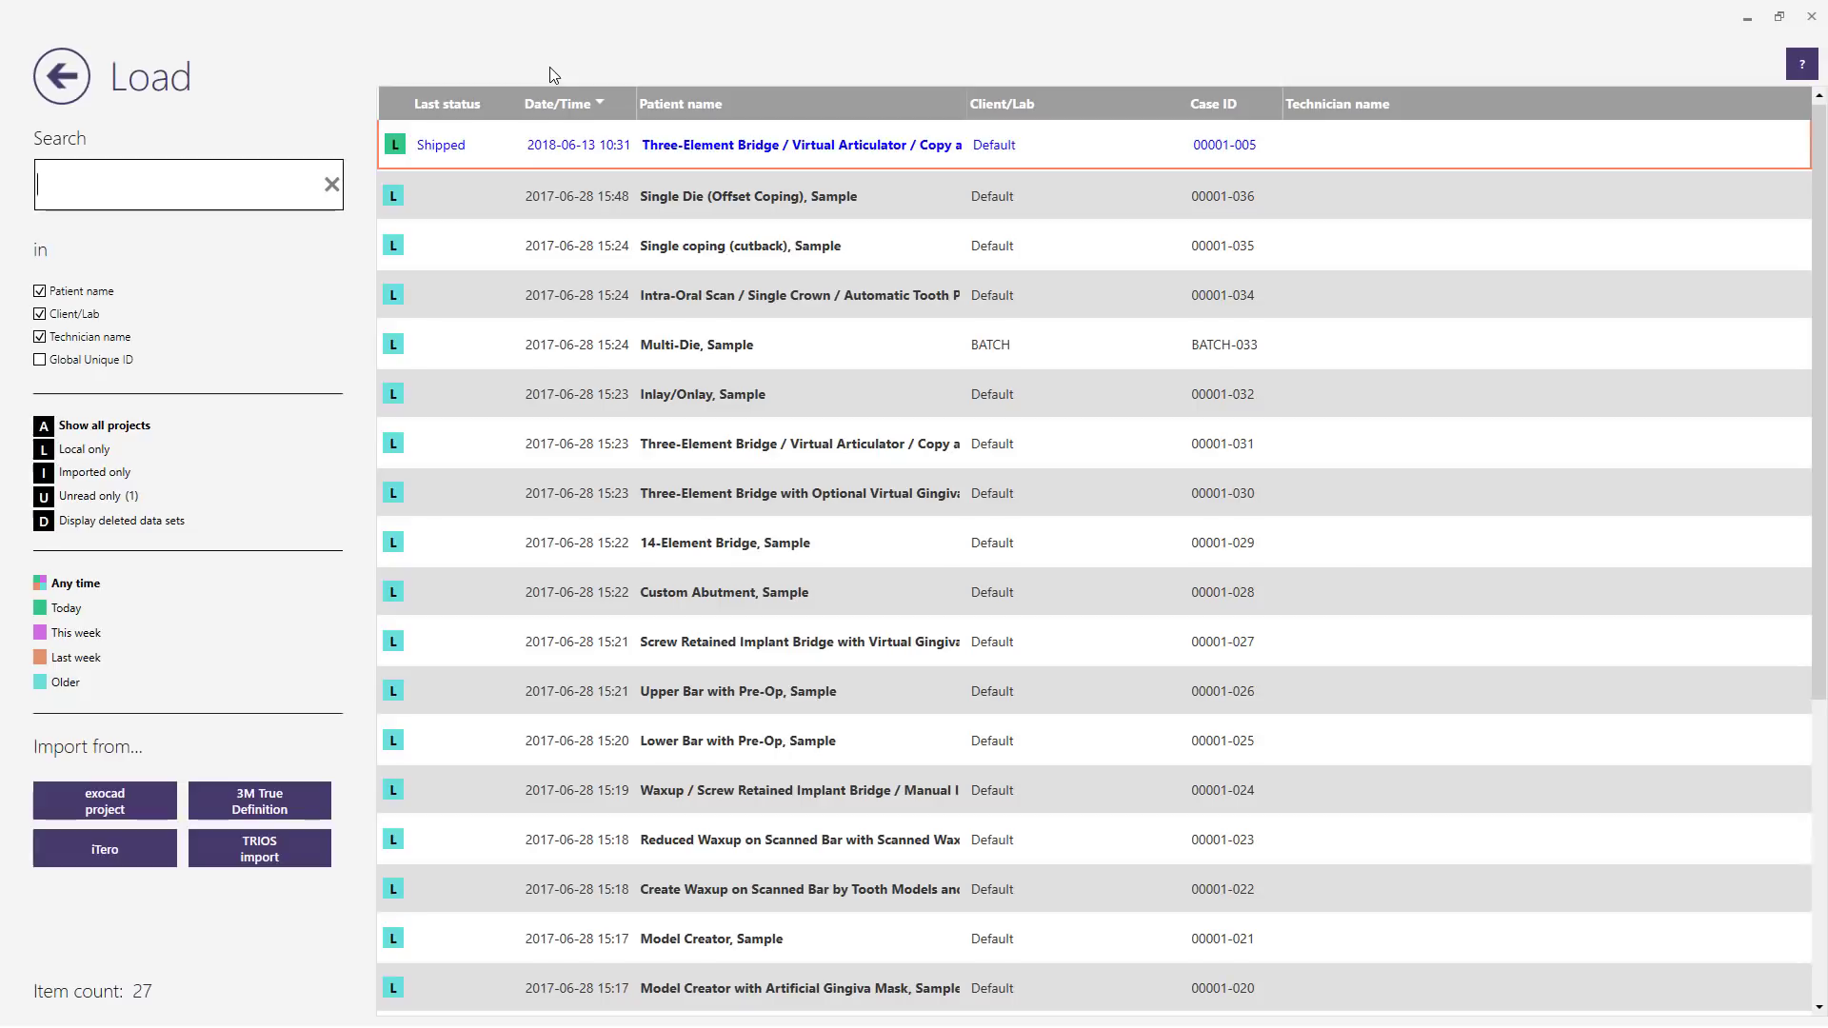
{"action": "left_click", "coordinate": [477, 144]}
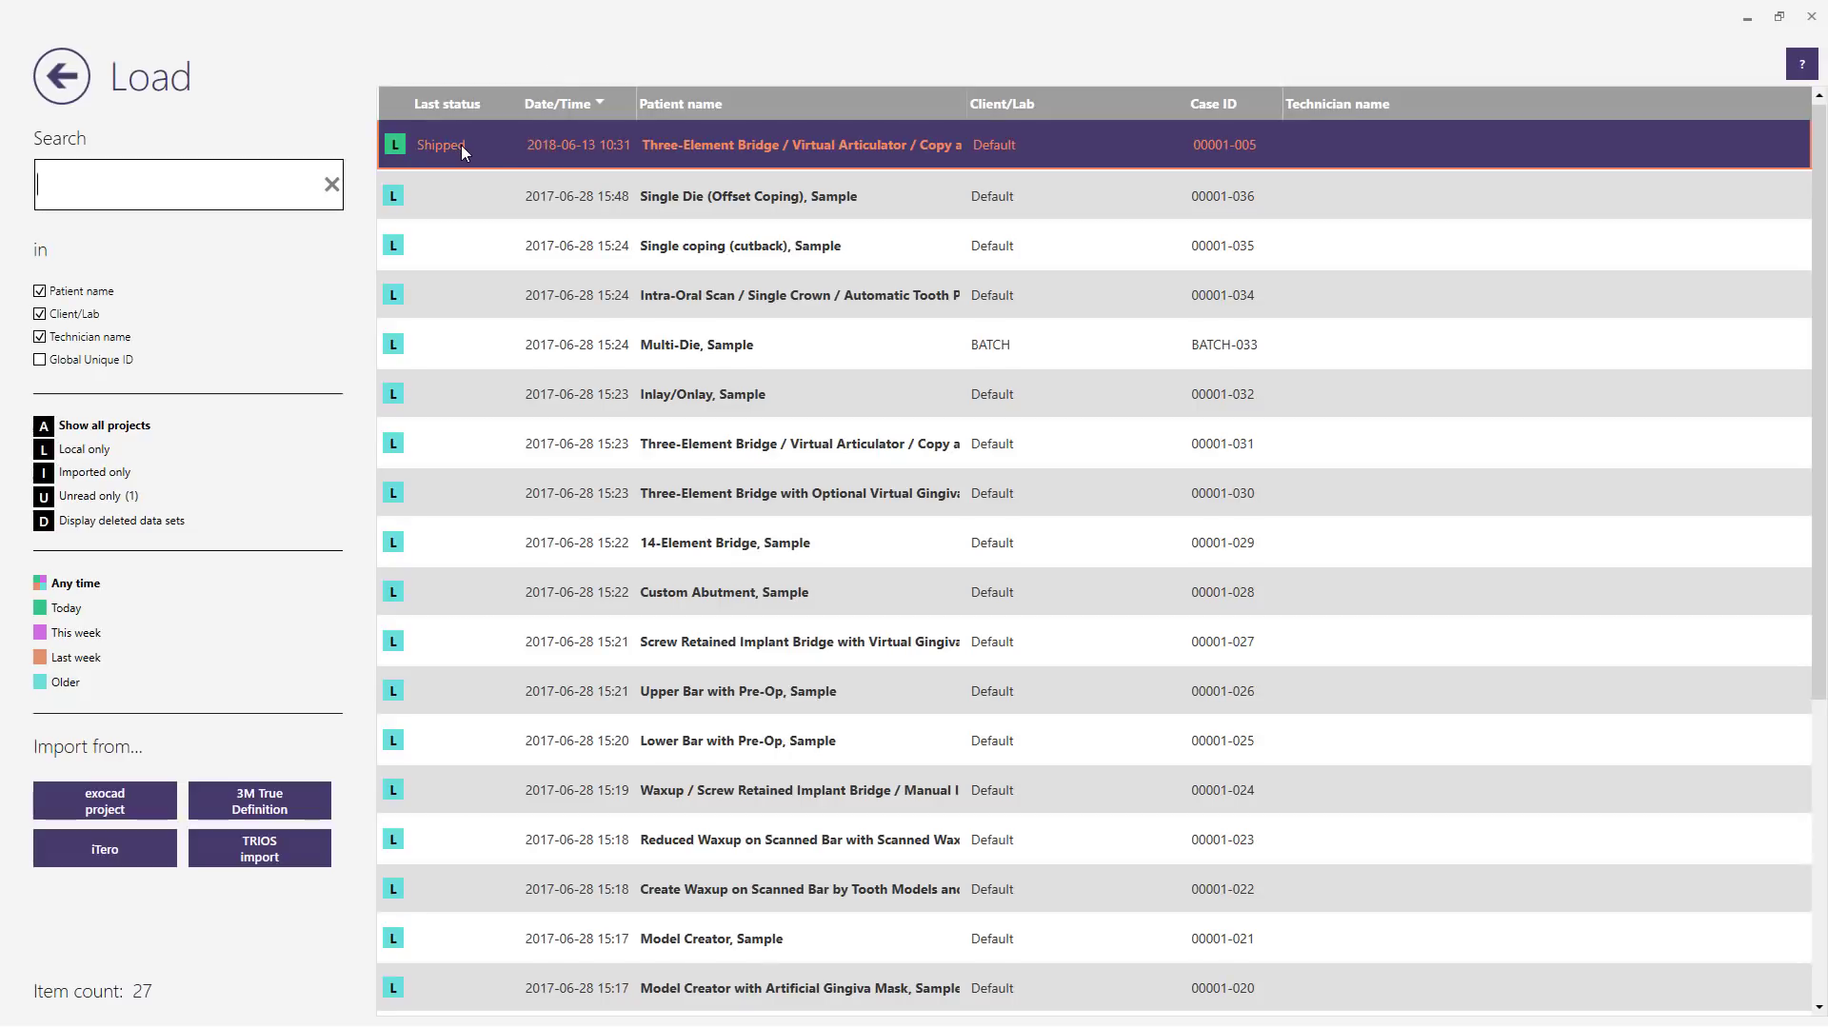
{"action": "left_click", "coordinate": [80, 81]}
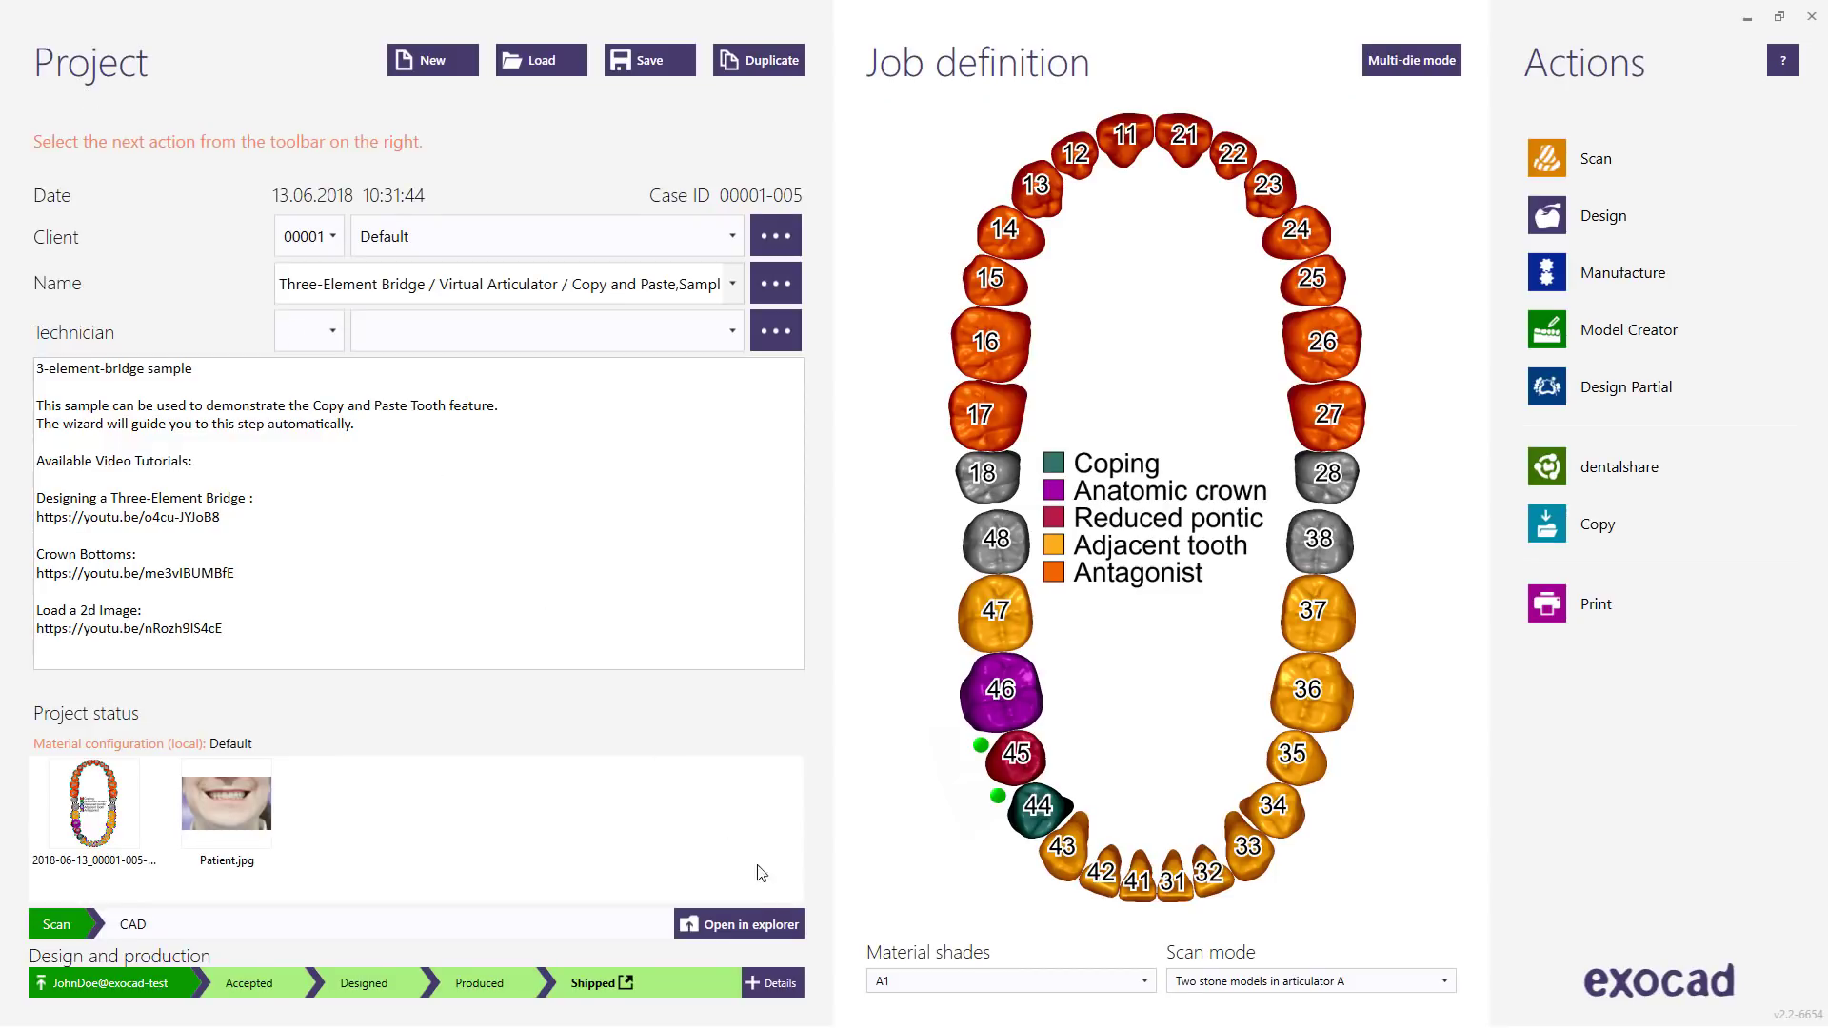
- Send the reply "Thanks, the parts you sent turned out great!" in the case's Design and production conversation
{"action": "left_click", "coordinate": [771, 983]}
{"action": "left_click", "coordinate": [895, 871]}
{"action": "type", "text": "Thanks"}
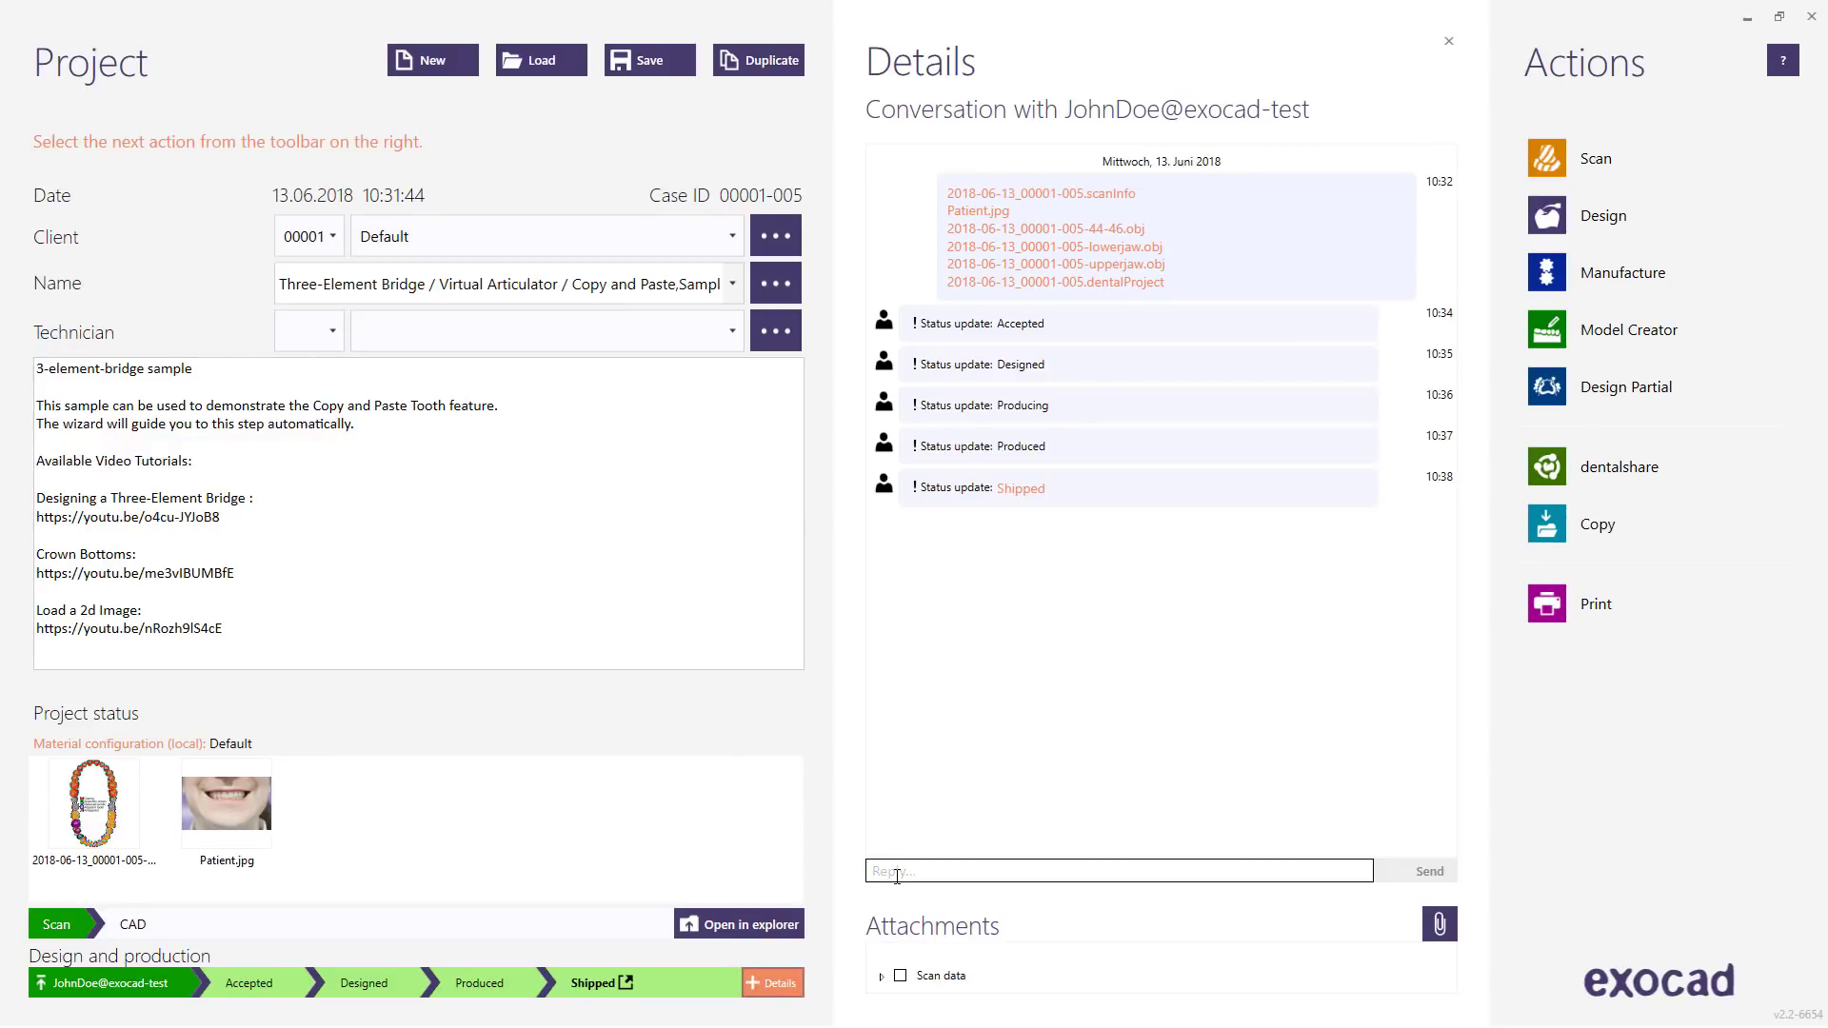
{"action": "type", "text": ", the parts you sent tu"}
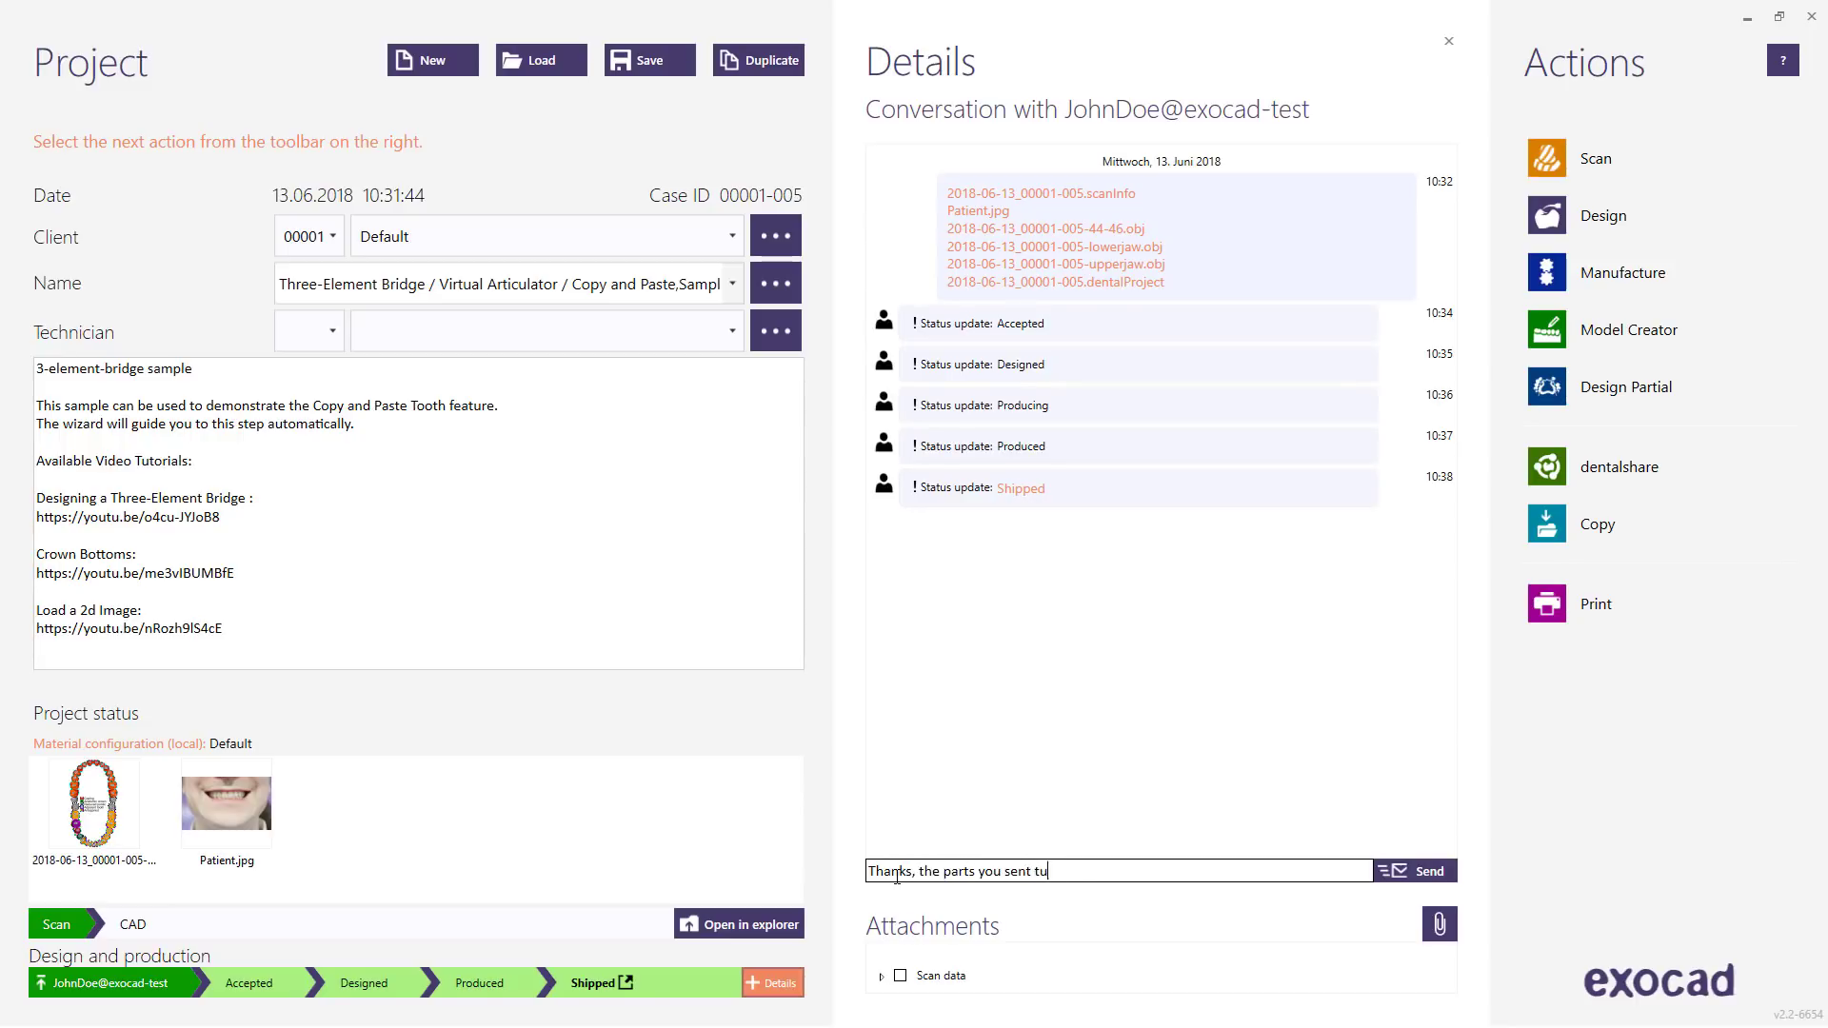
{"action": "type", "text": "rned out great!"}
{"action": "left_click", "coordinate": [1428, 871]}
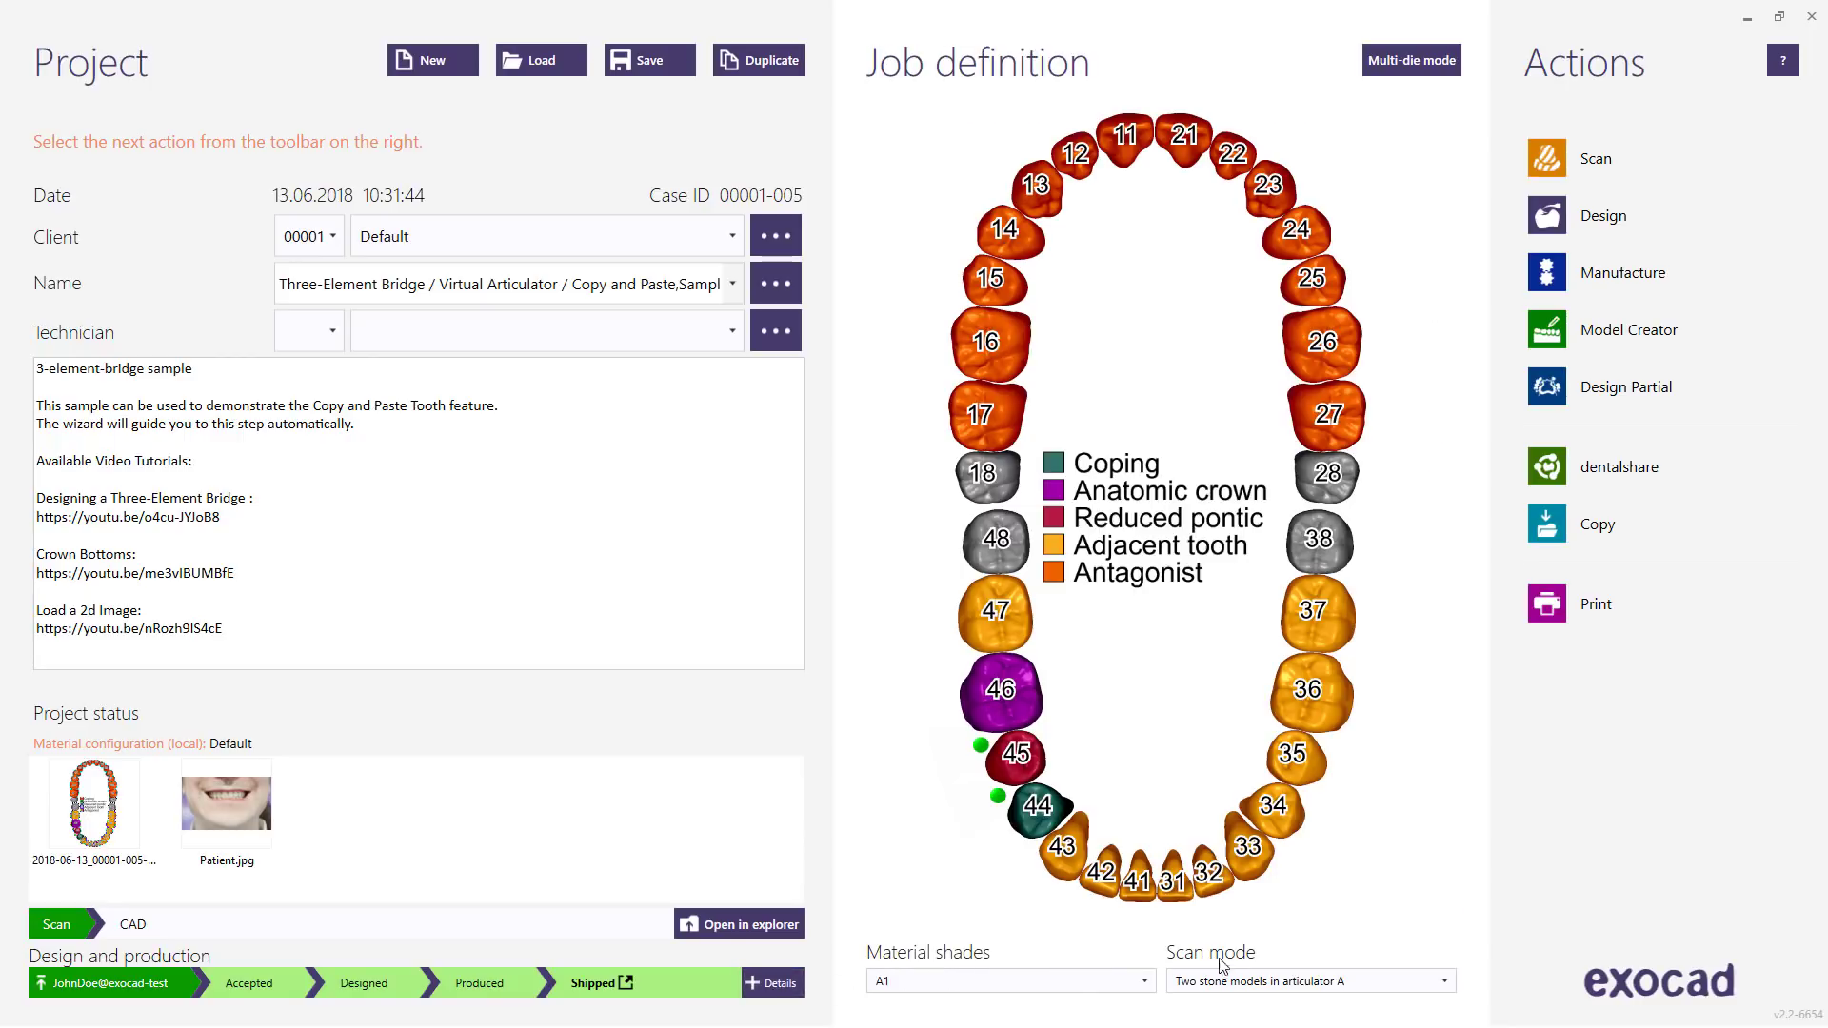
- Look through the available scan modes and open the bridge project for design
{"action": "left_click", "coordinate": [1446, 982]}
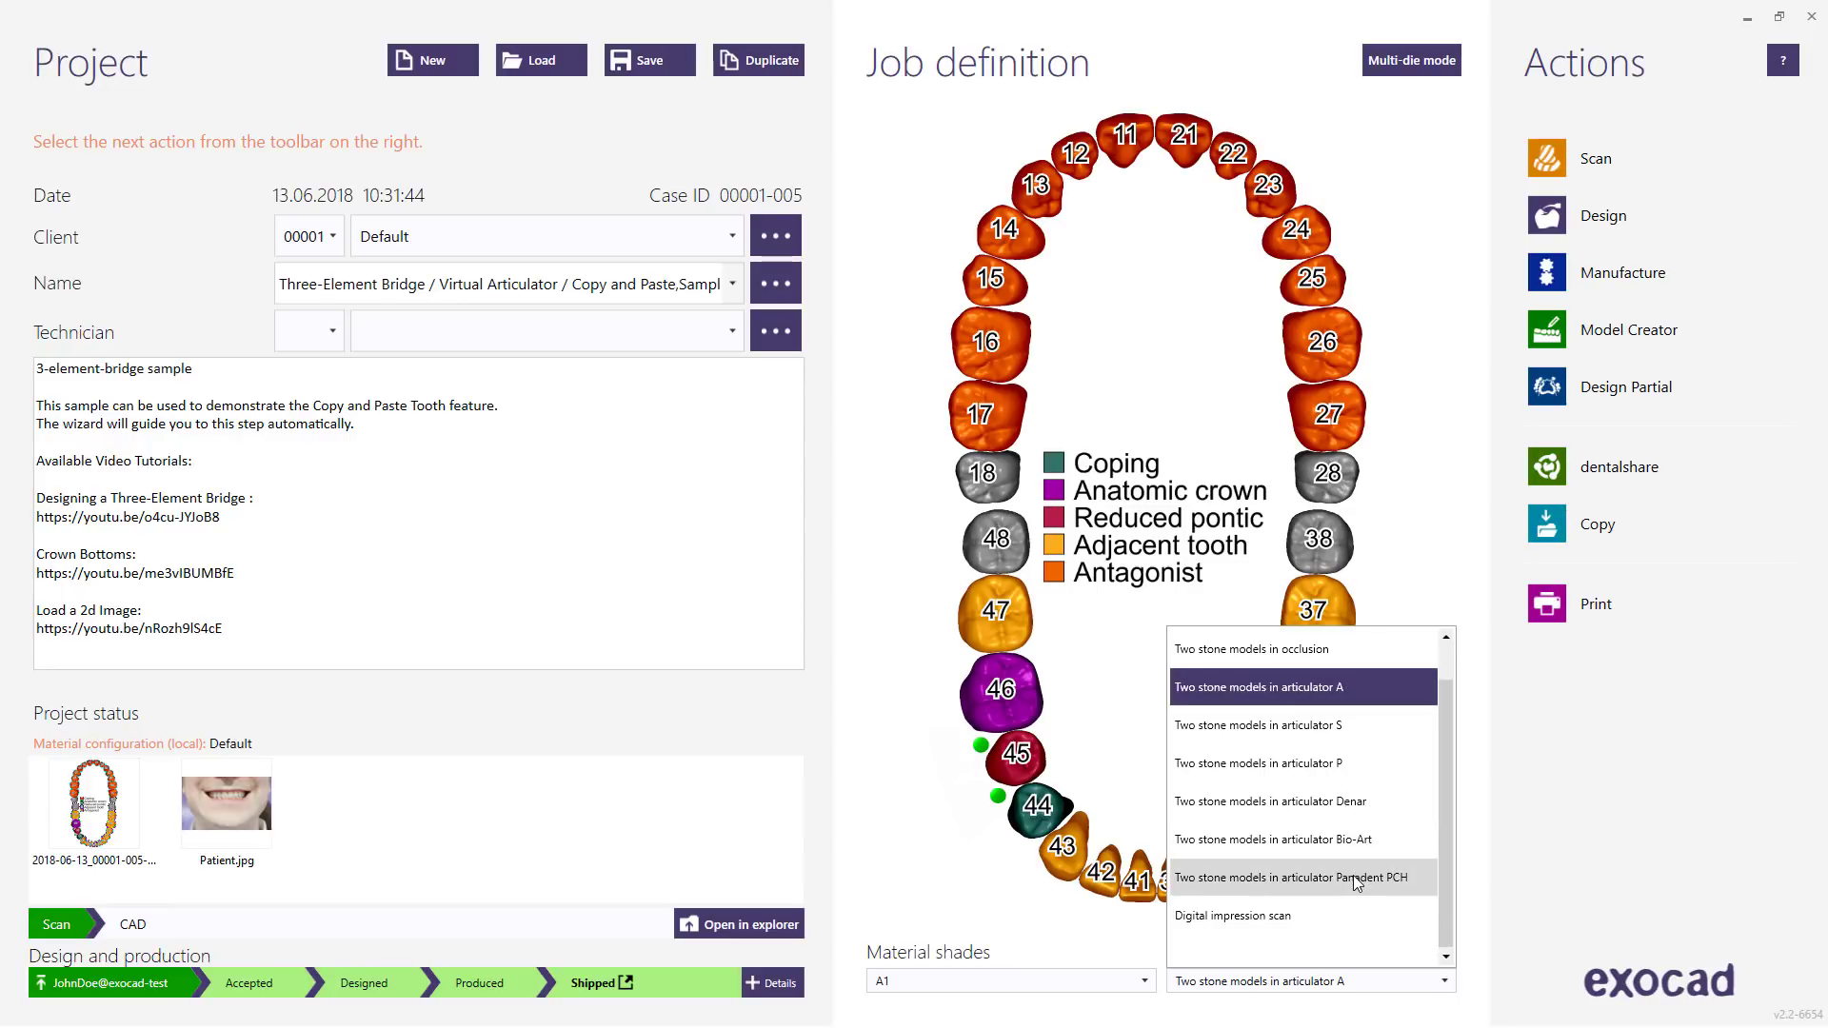
{"action": "left_click", "coordinate": [1459, 857]}
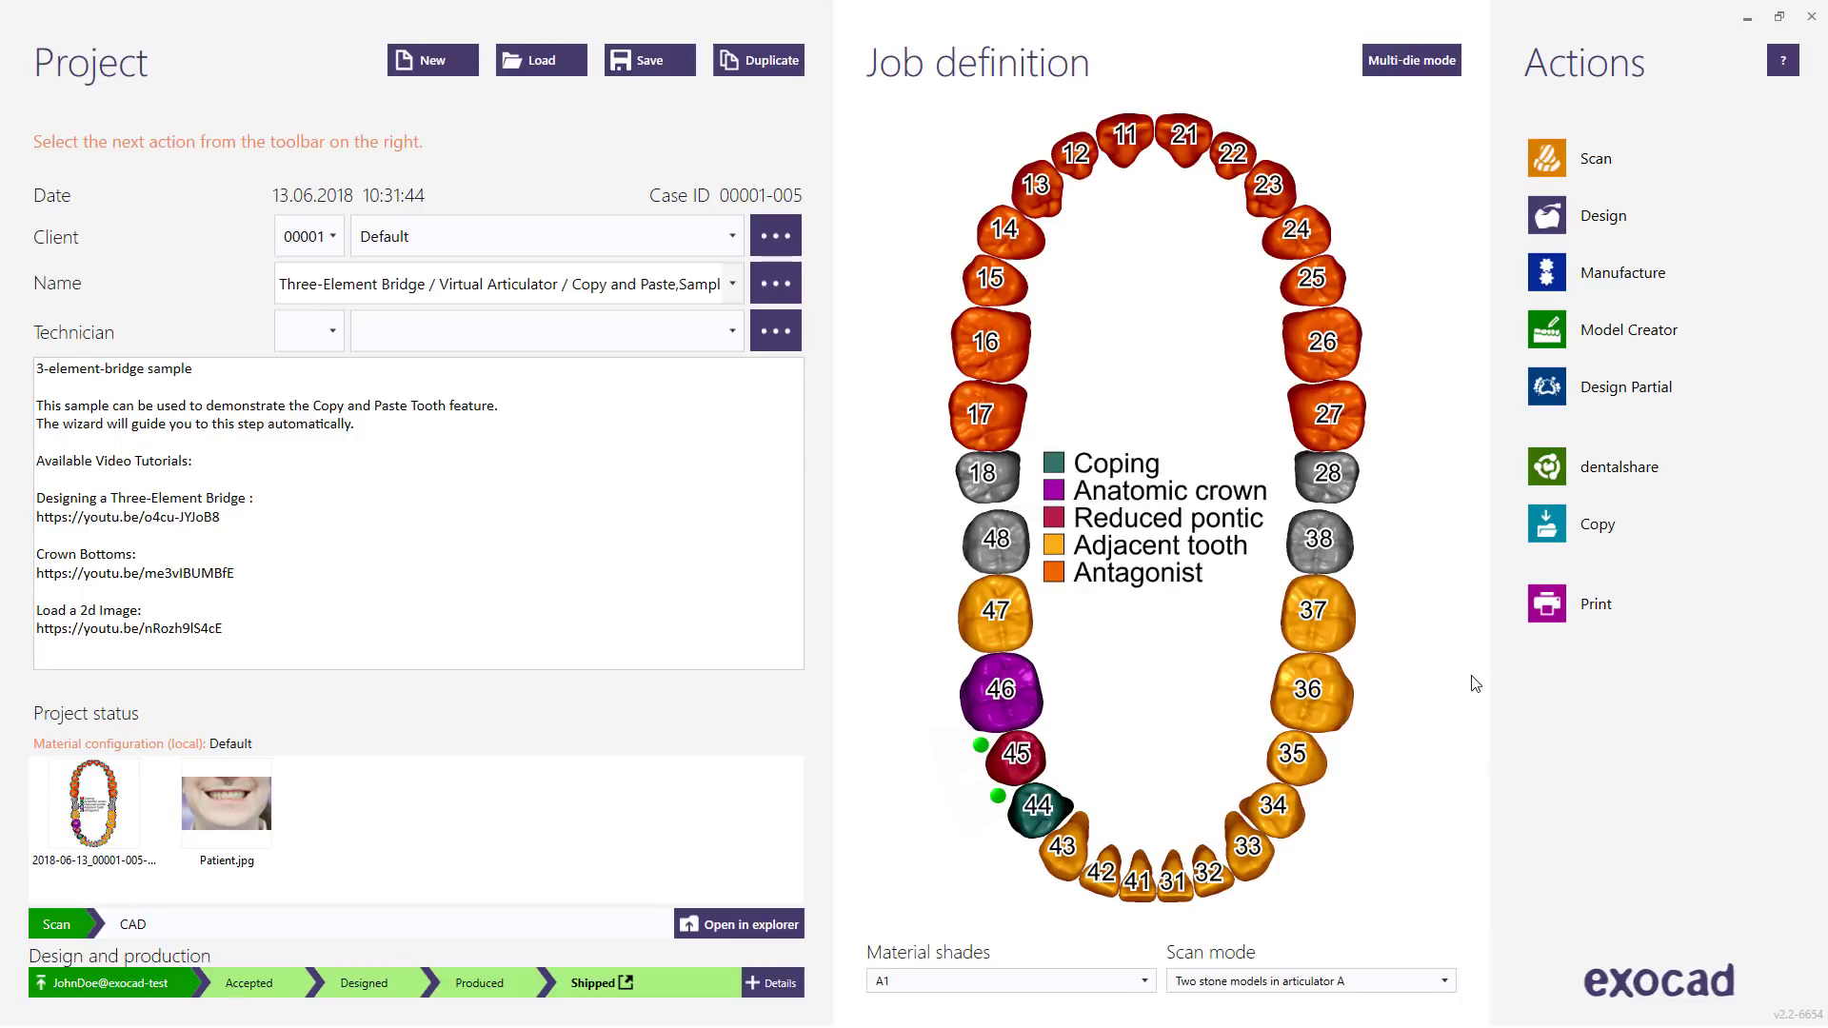
{"action": "left_click", "coordinate": [1568, 220]}
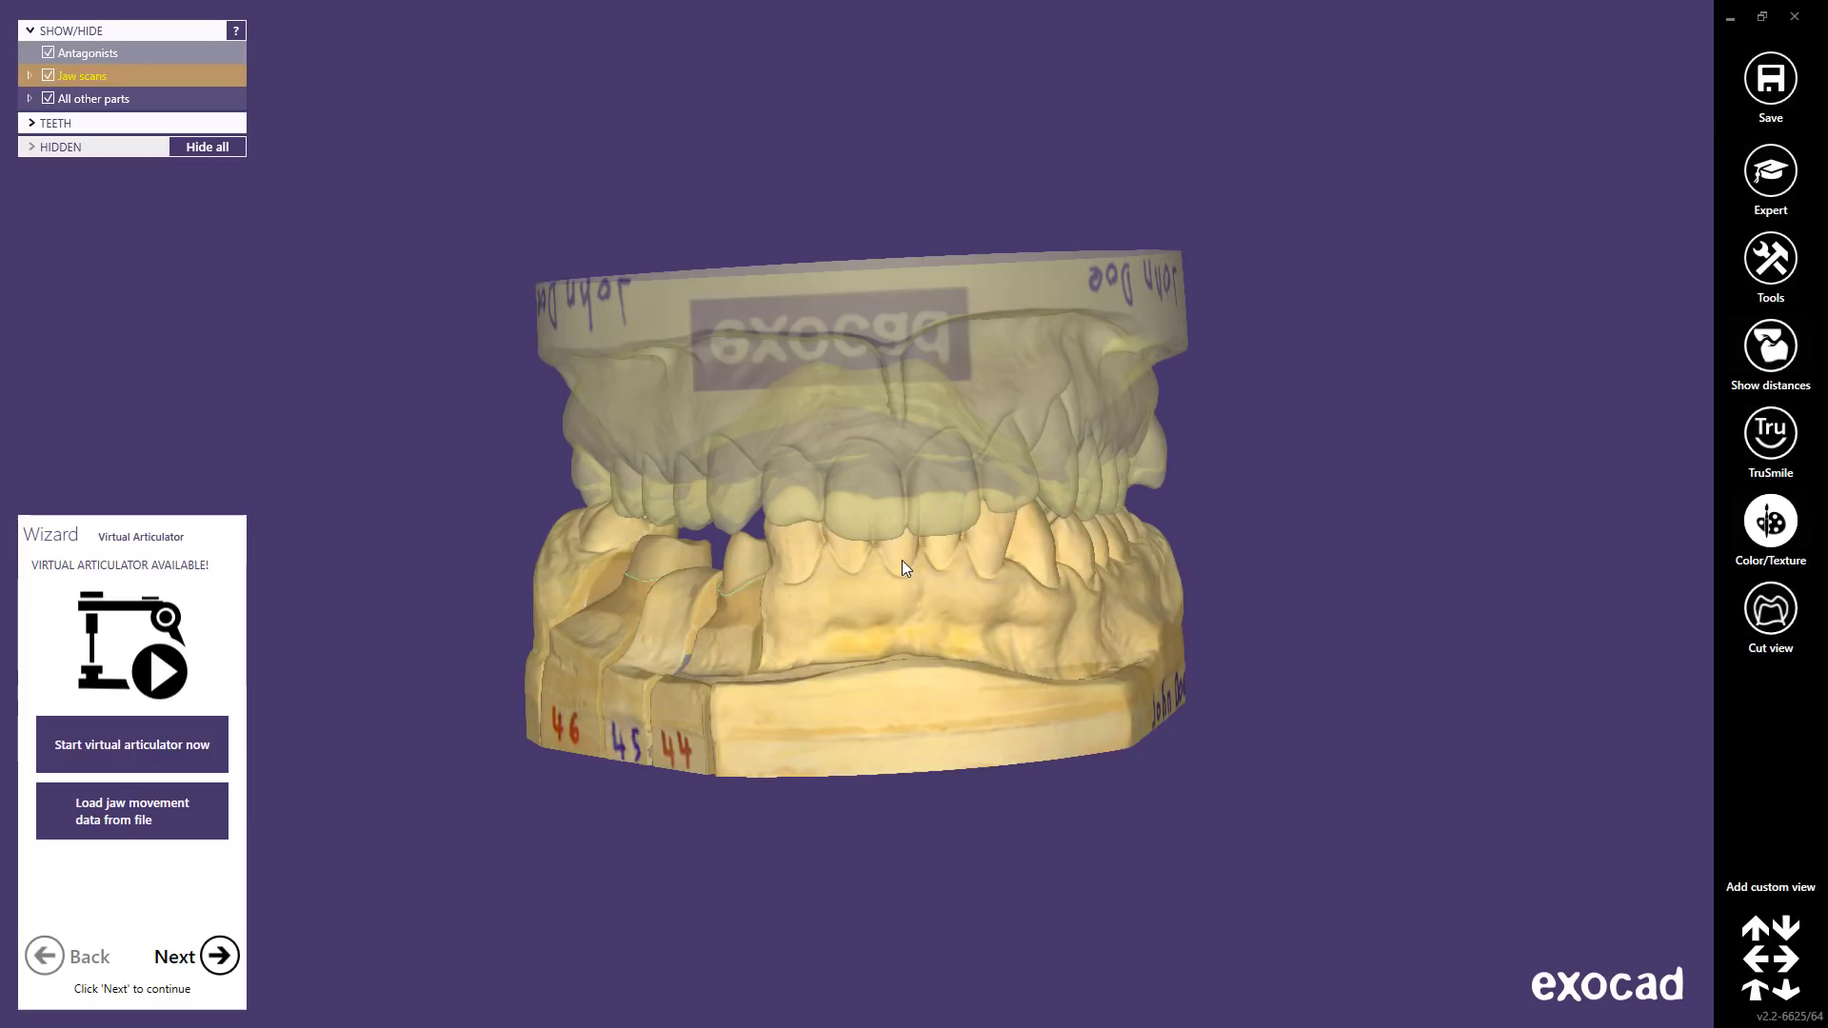
- Compare the jaw scans' texture lighting at 75% and 25%, ending on 50%
{"action": "right_click_drag", "start_coordinate": [902, 560], "coordinate": [906, 559]}
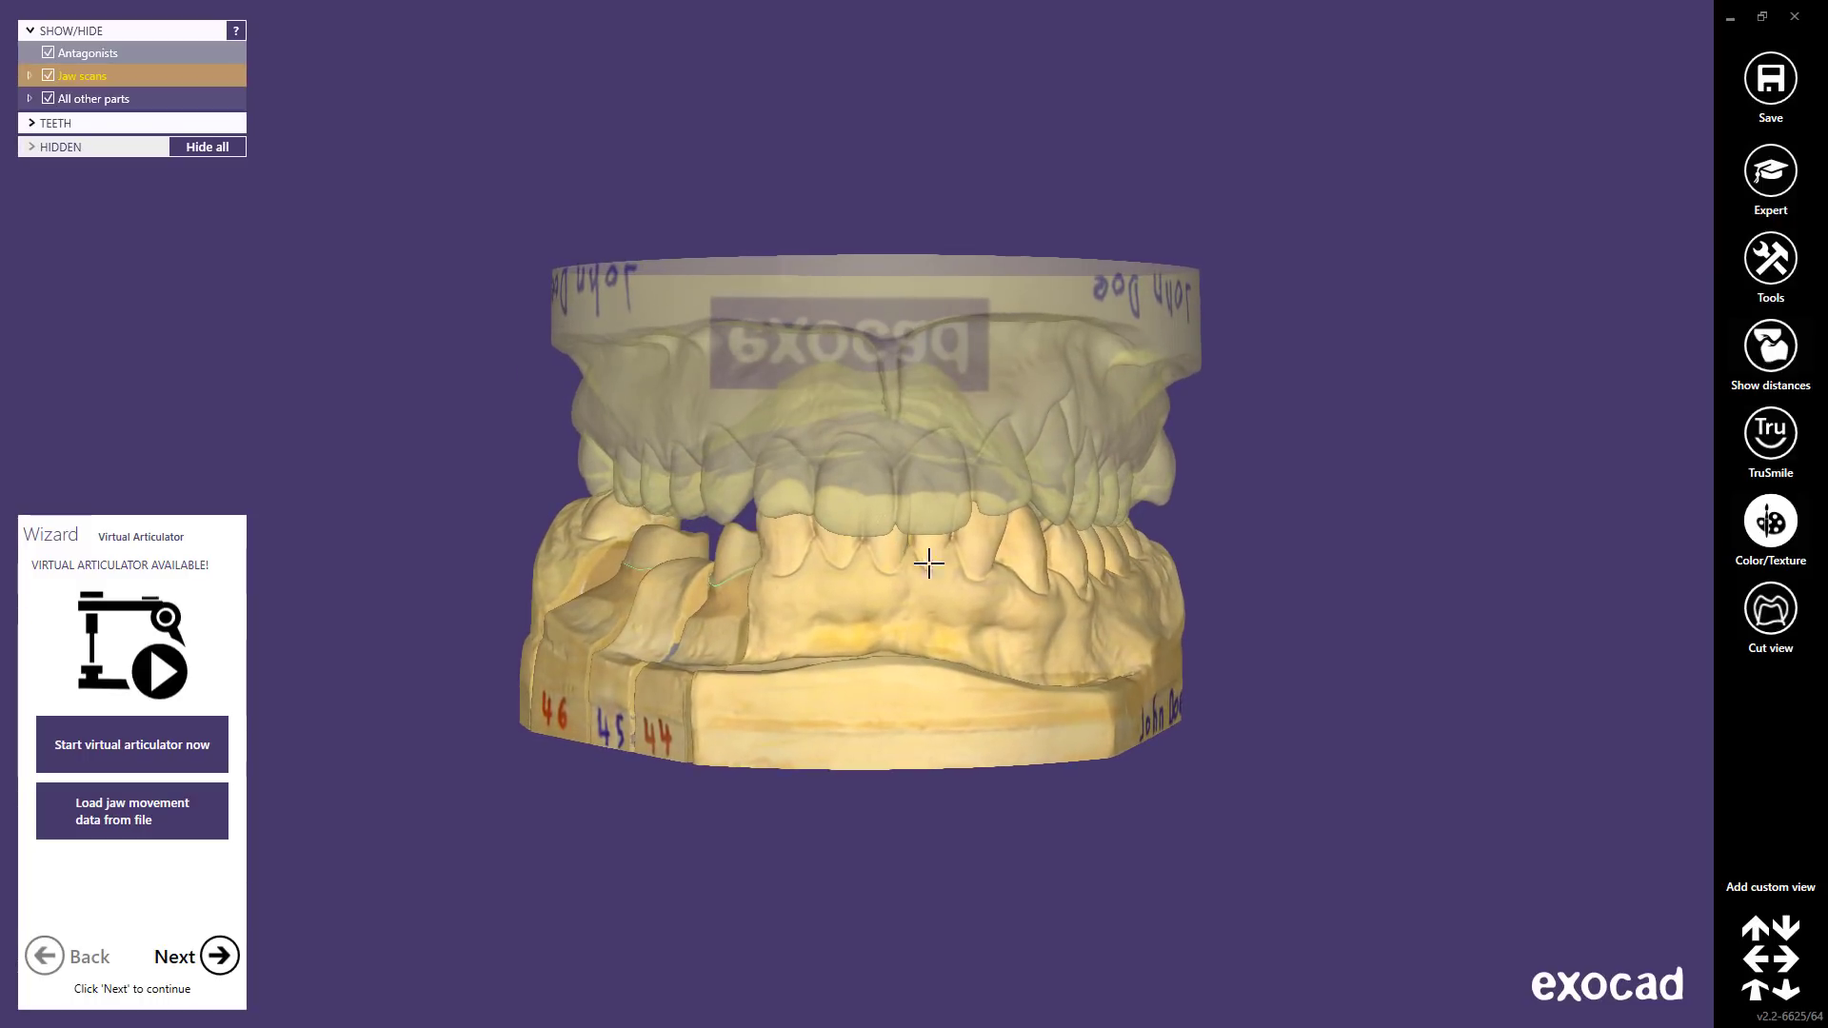
{"action": "right_click", "coordinate": [1773, 527]}
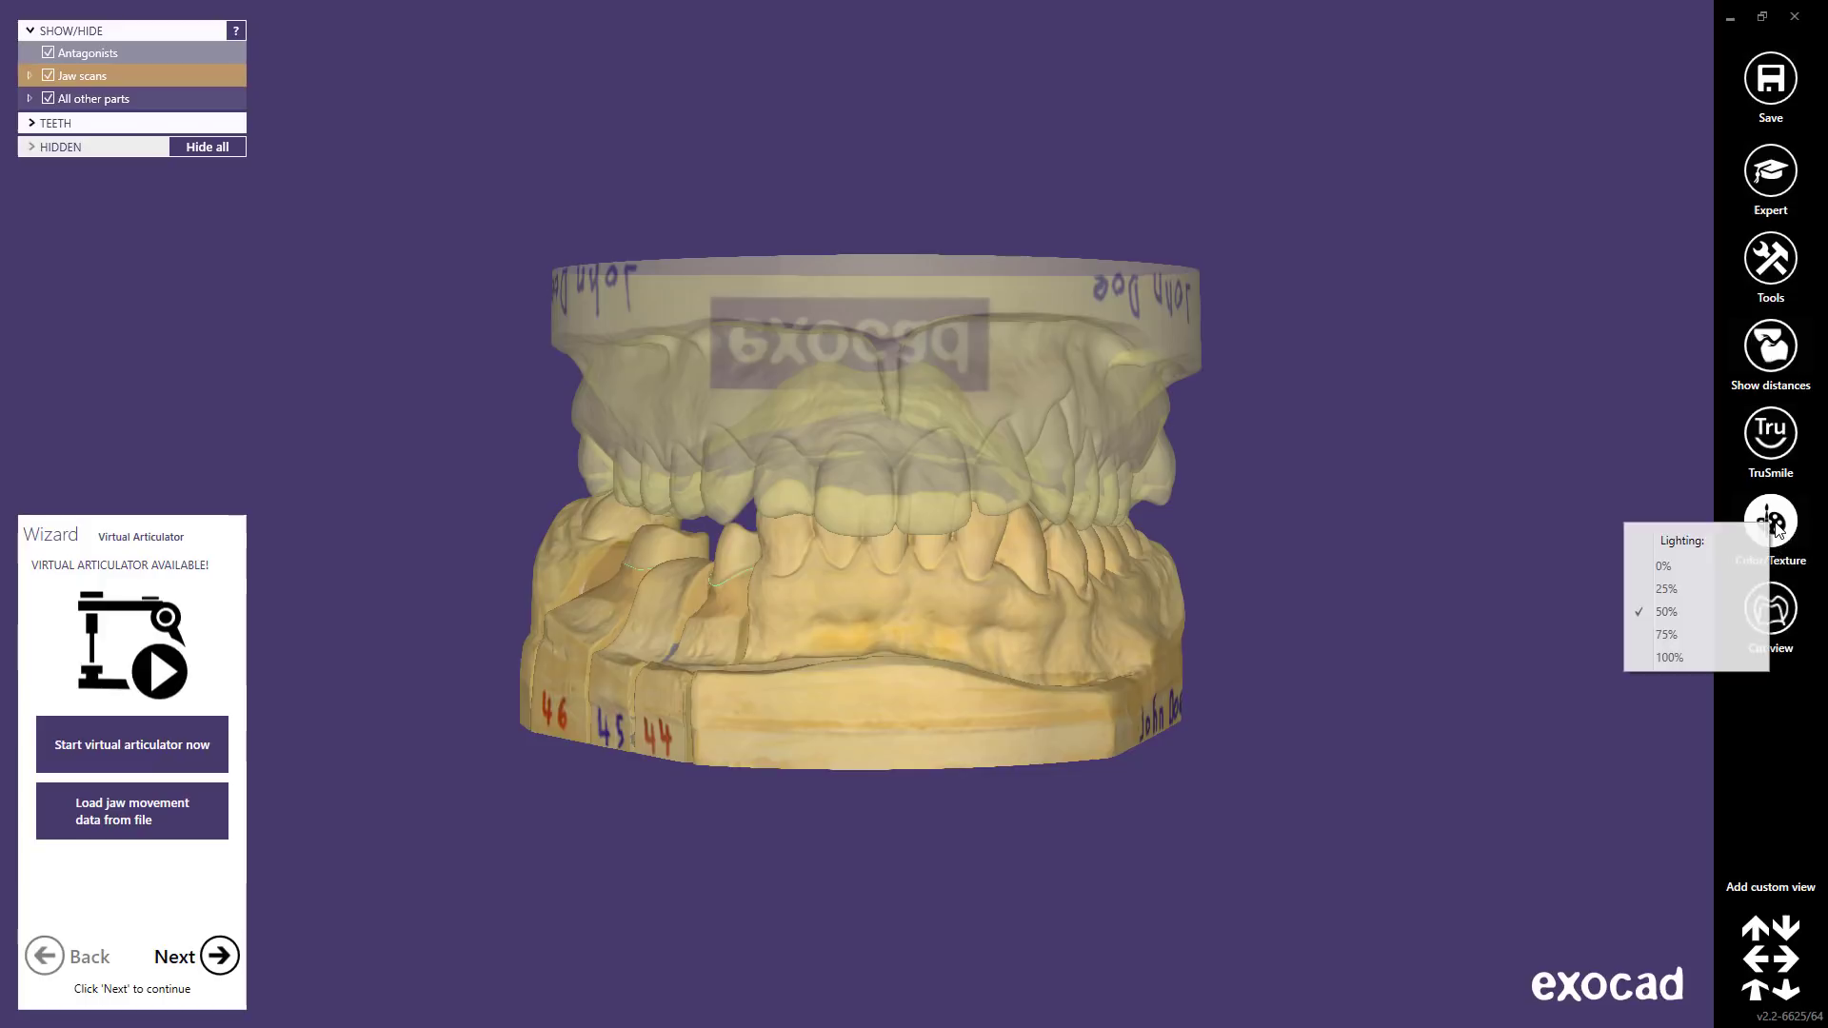
{"action": "left_click", "coordinate": [1675, 633]}
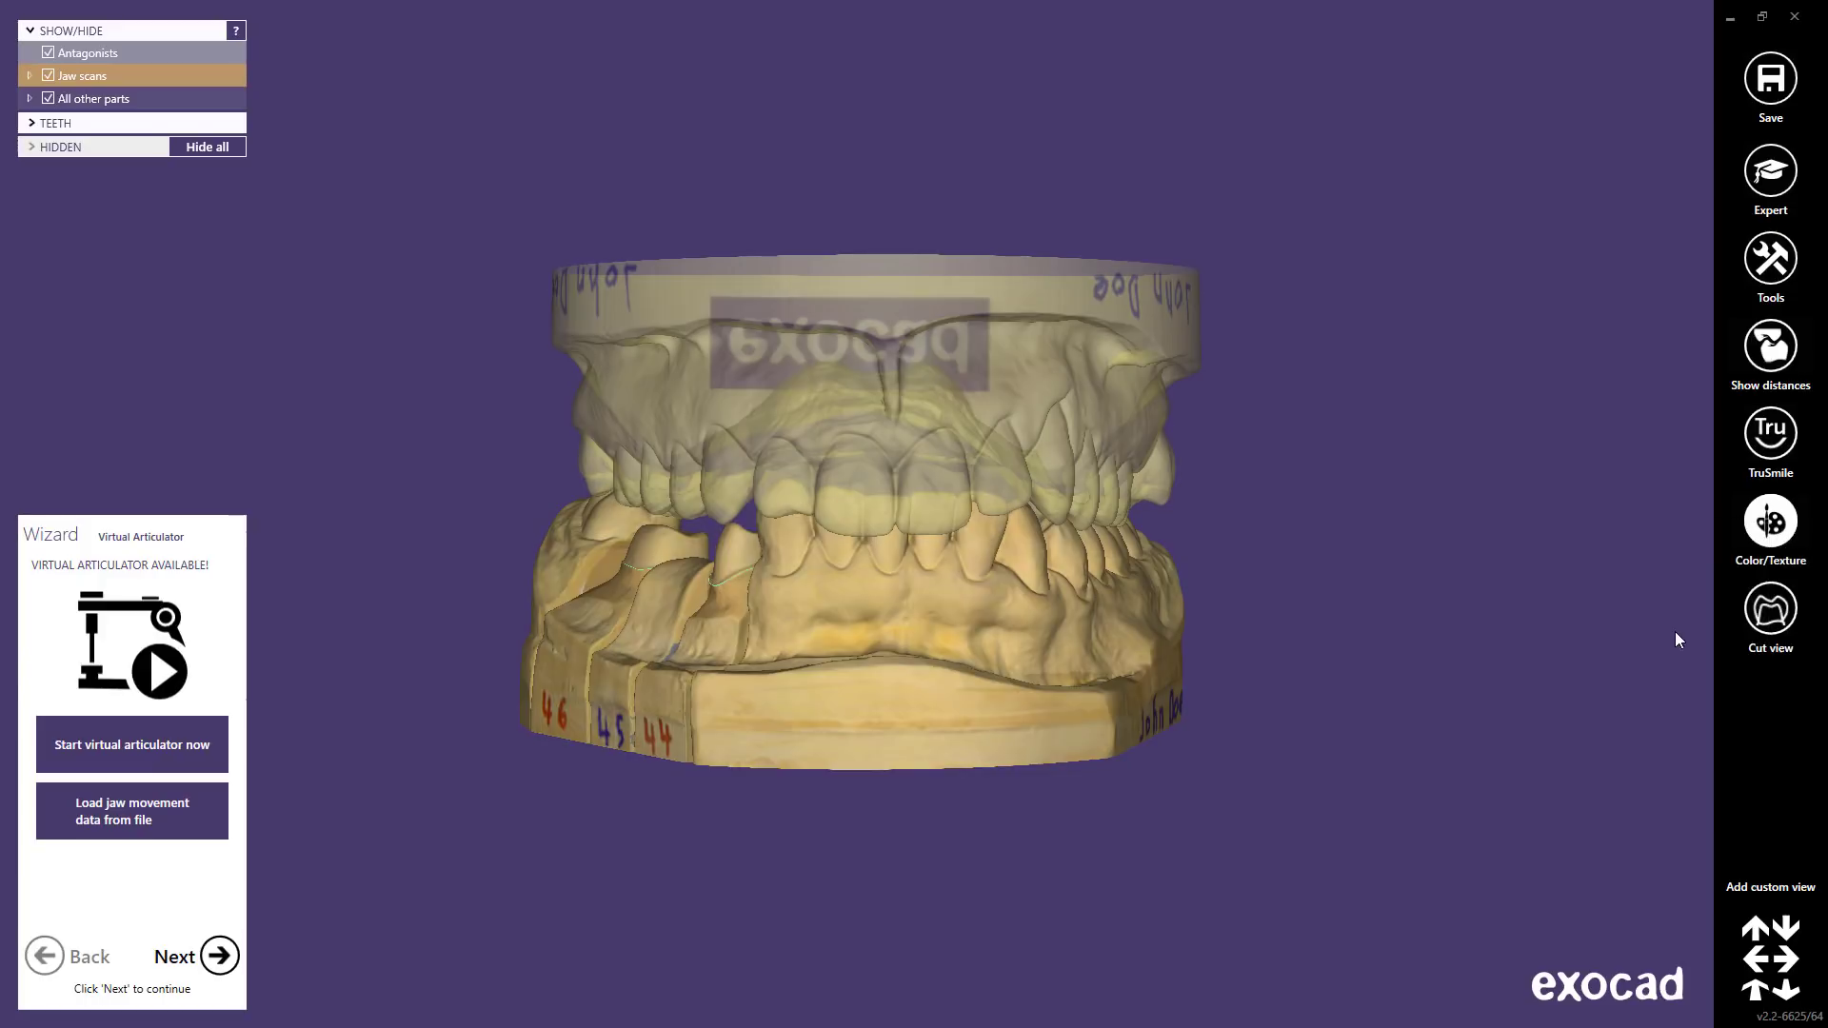
{"action": "right_click", "coordinate": [1764, 531]}
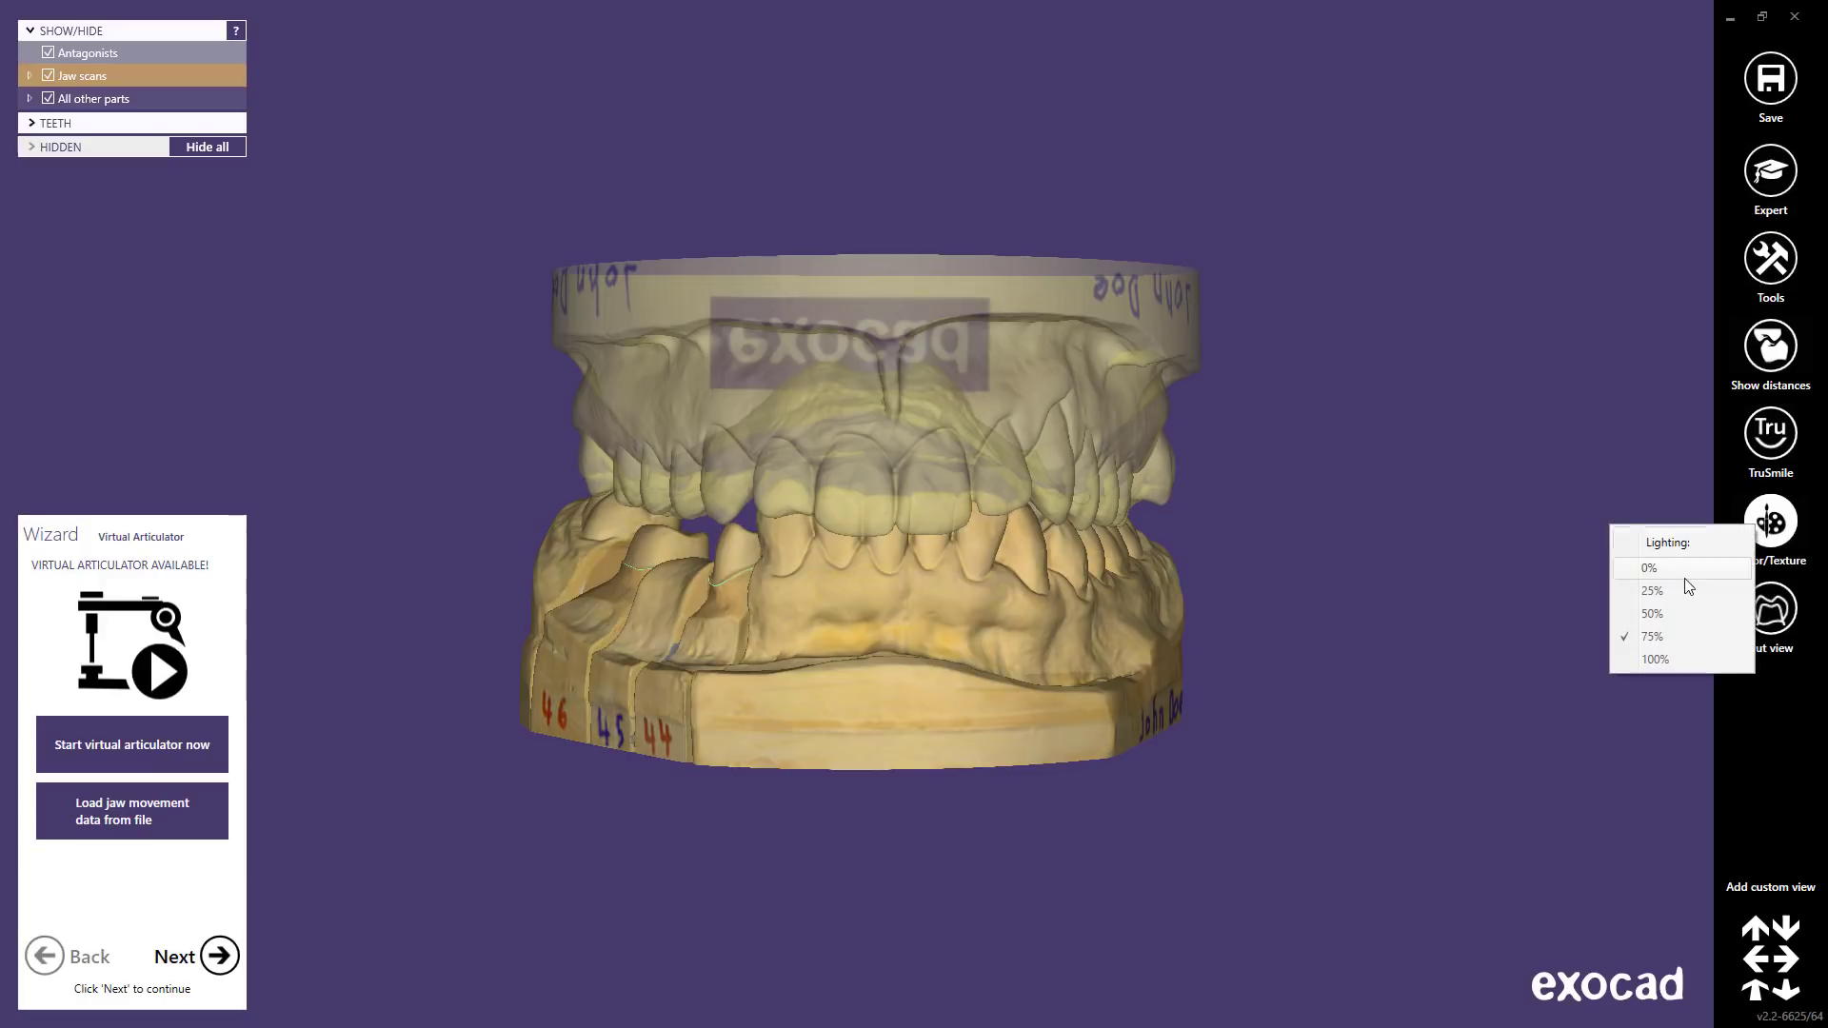
{"action": "left_click", "coordinate": [1679, 587]}
{"action": "right_click", "coordinate": [1771, 529]}
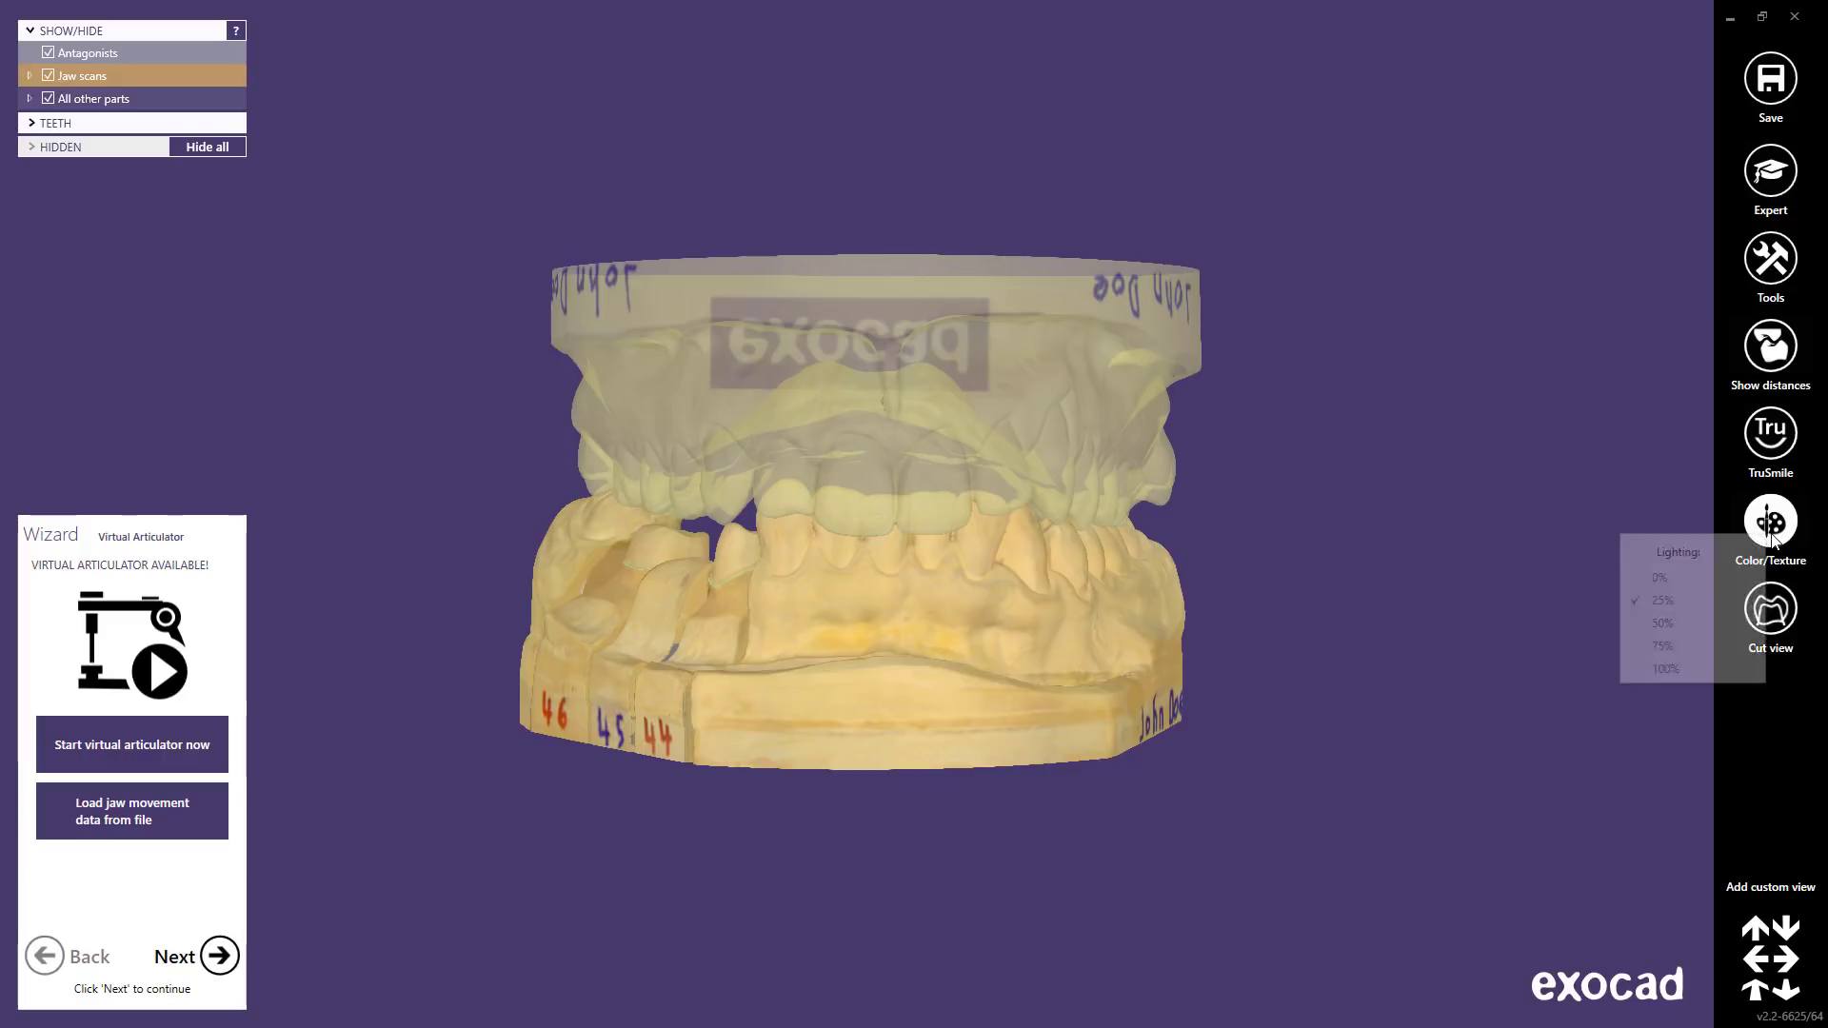
{"action": "left_click", "coordinate": [1680, 622]}
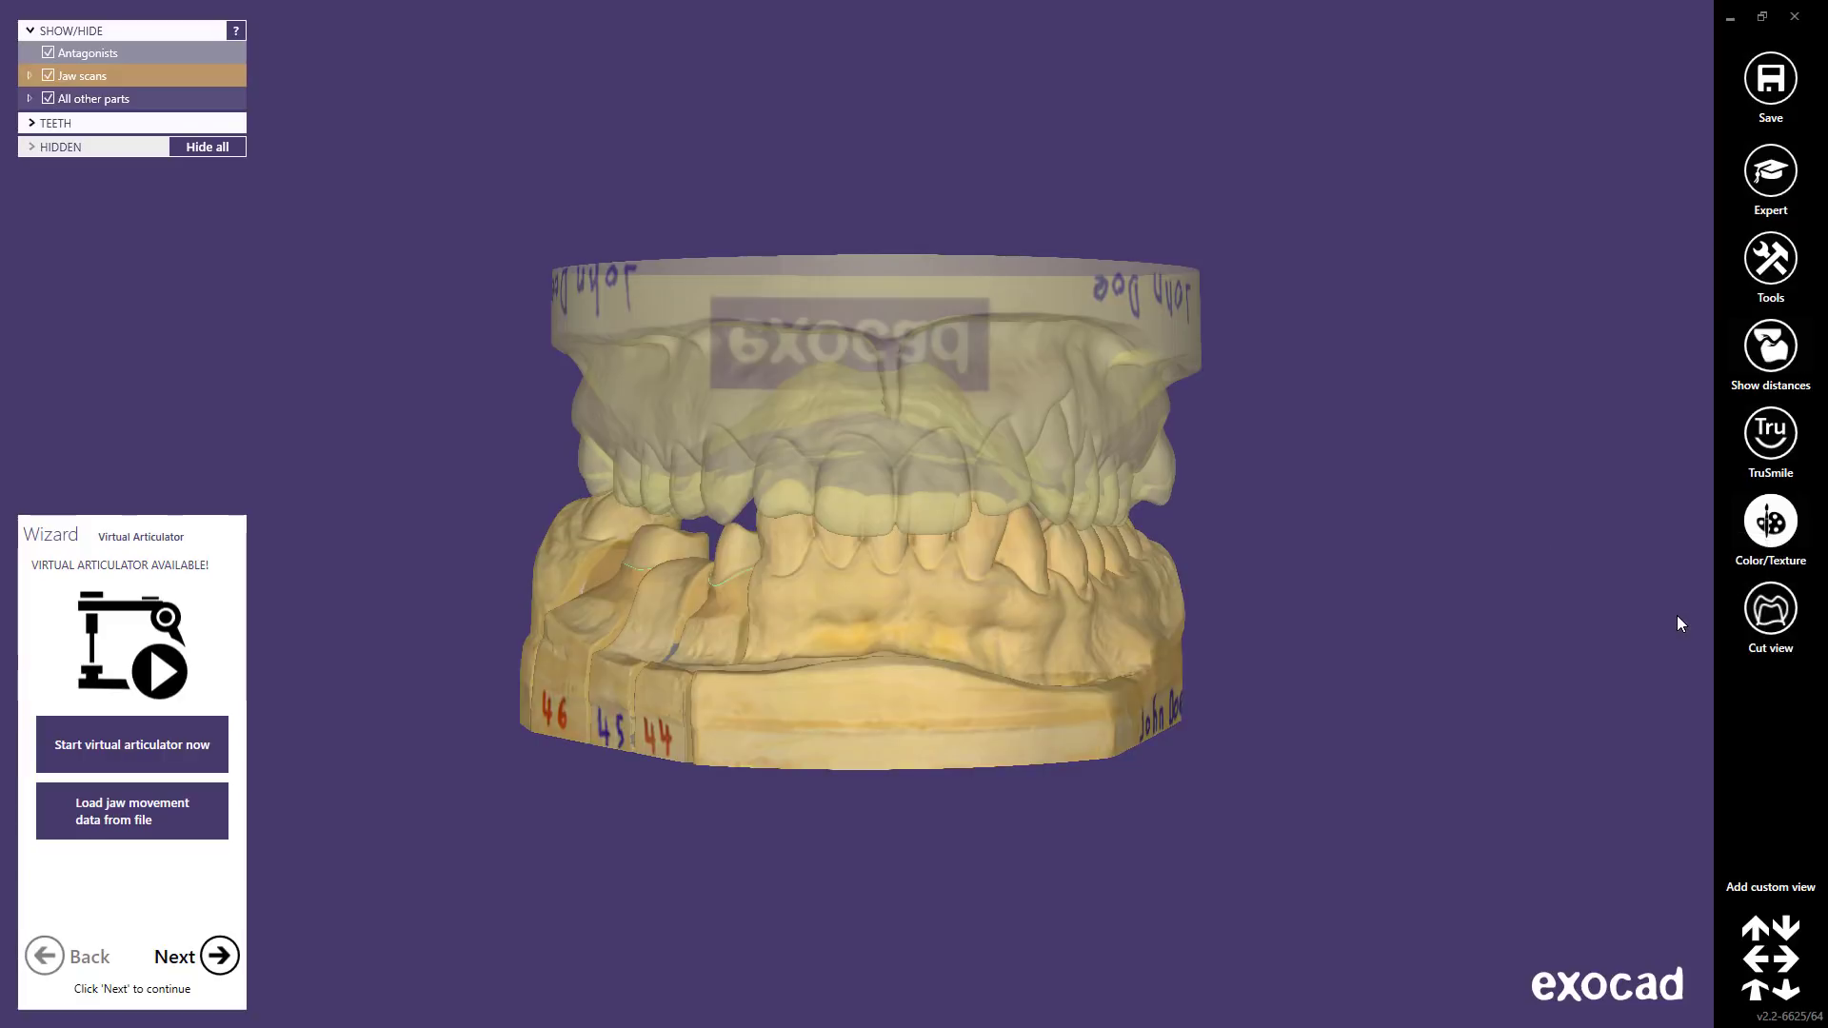
- Turn off the color and texture display of the jaw scans and view the untextured models from the front
{"action": "left_click", "coordinate": [1768, 531]}
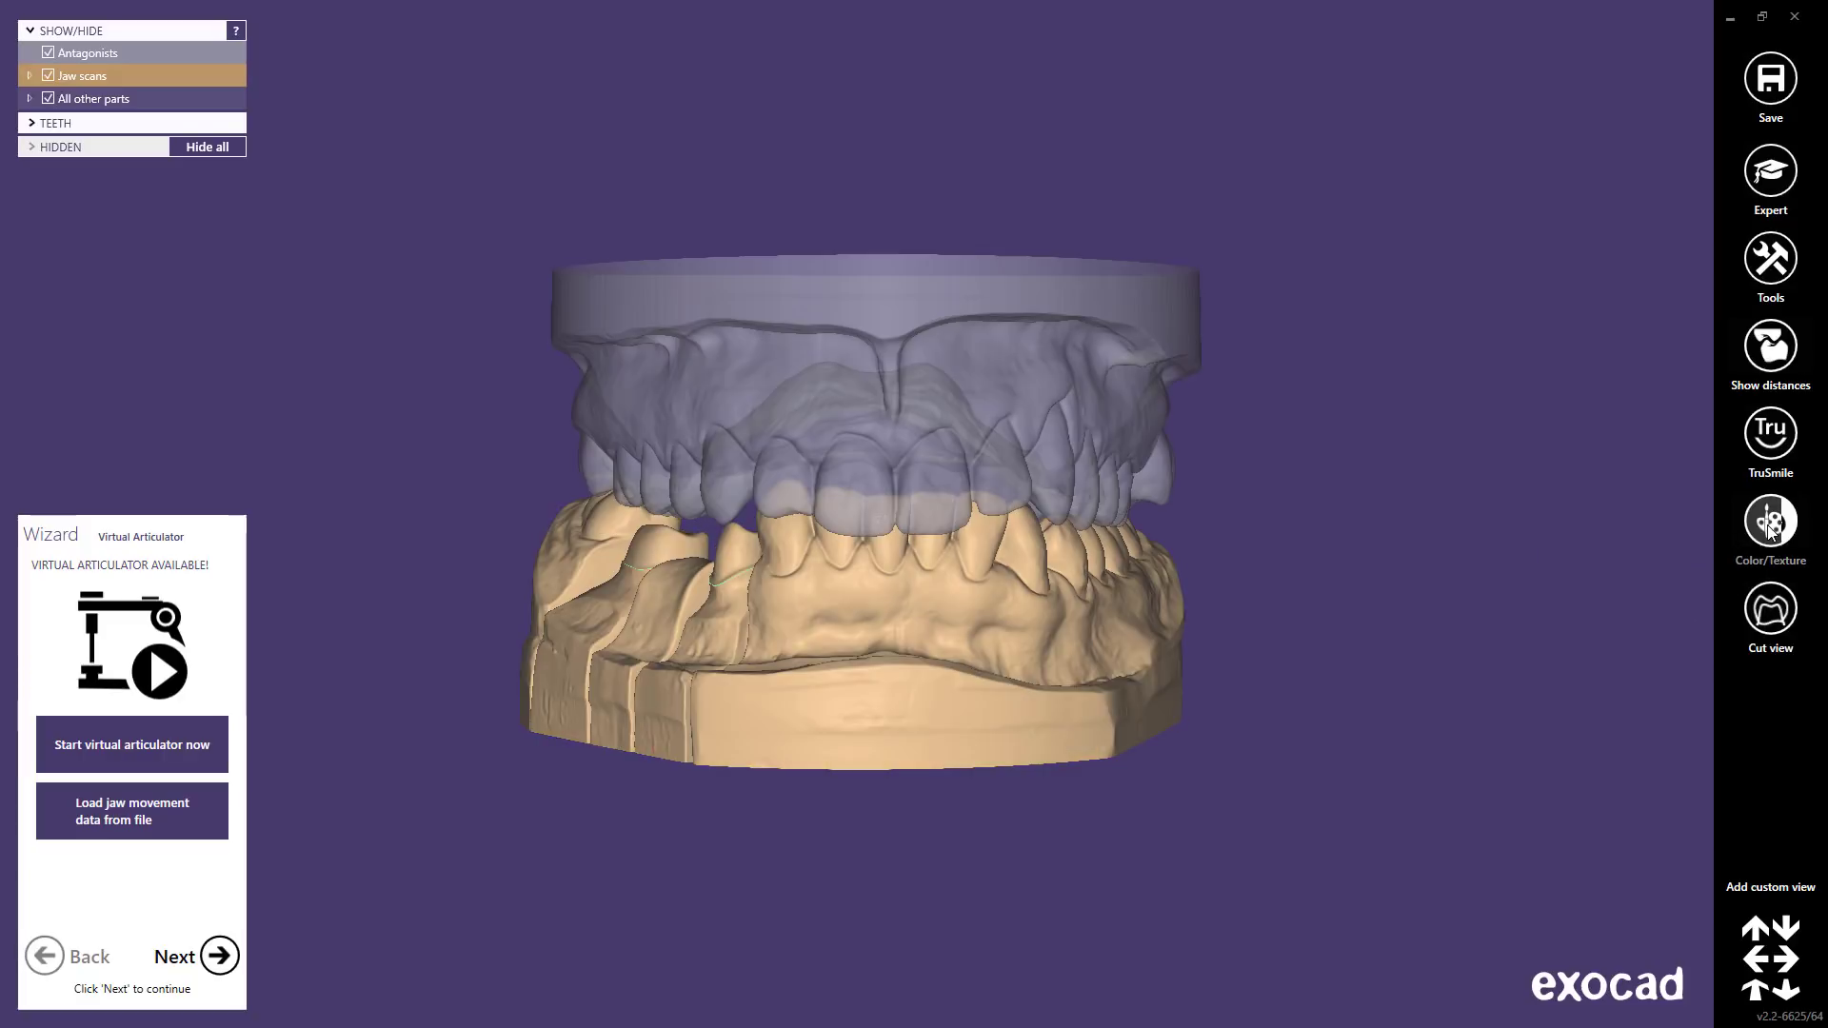
{"action": "right_click_drag", "start_coordinate": [928, 569], "coordinate": [926, 570]}
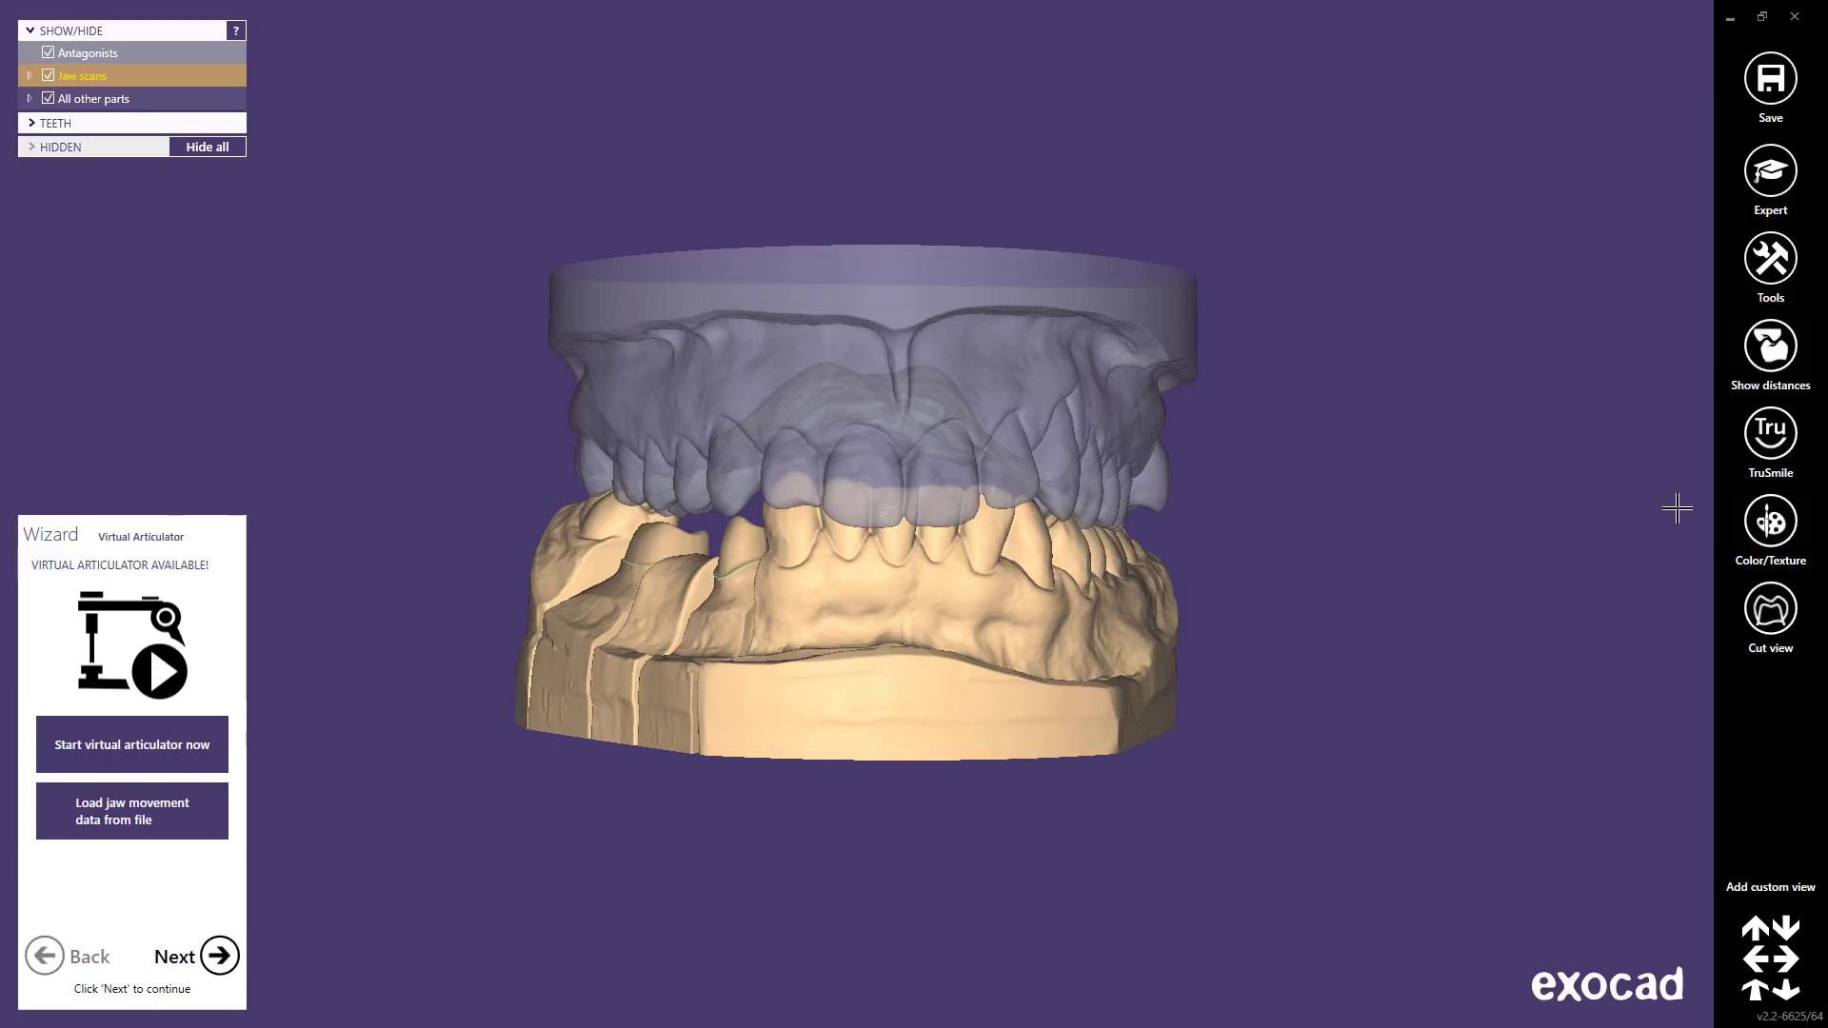
- Turn the color and texture display of the scans back on and look through the standard view directions, ending on the front view
{"action": "left_click", "coordinate": [1767, 529]}
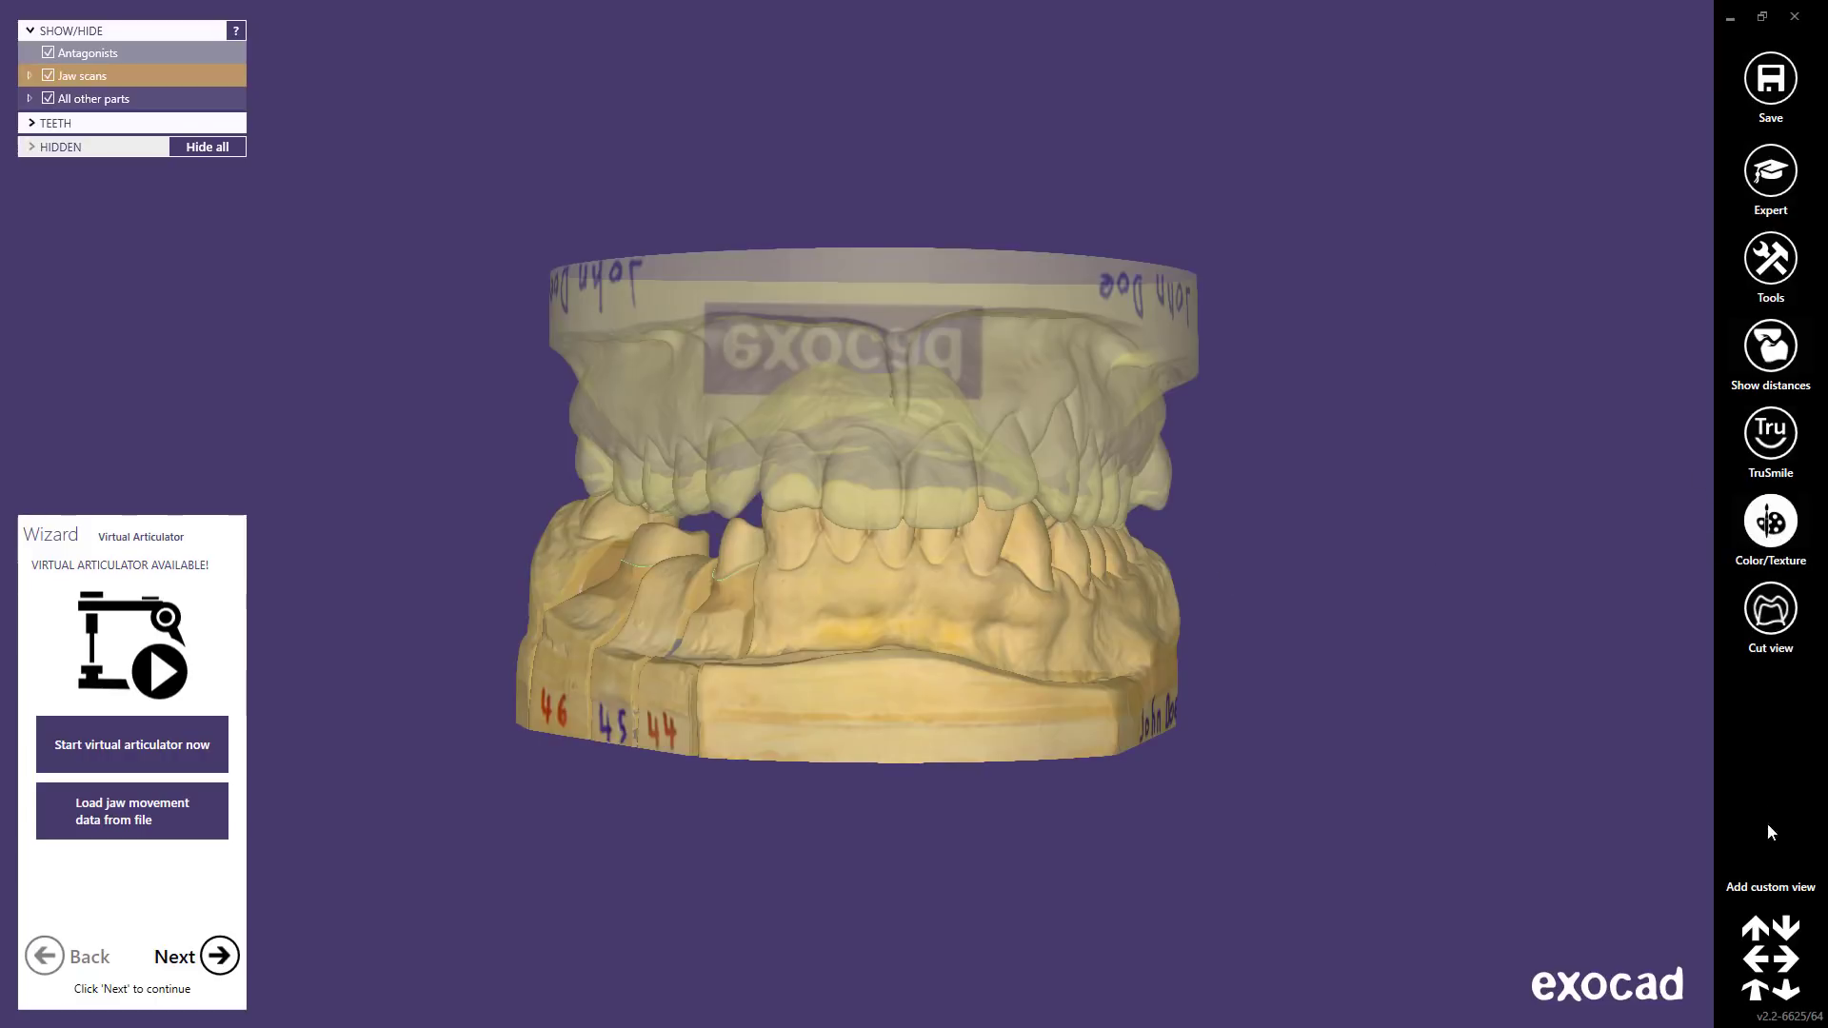
{"action": "left_click", "coordinate": [1757, 928]}
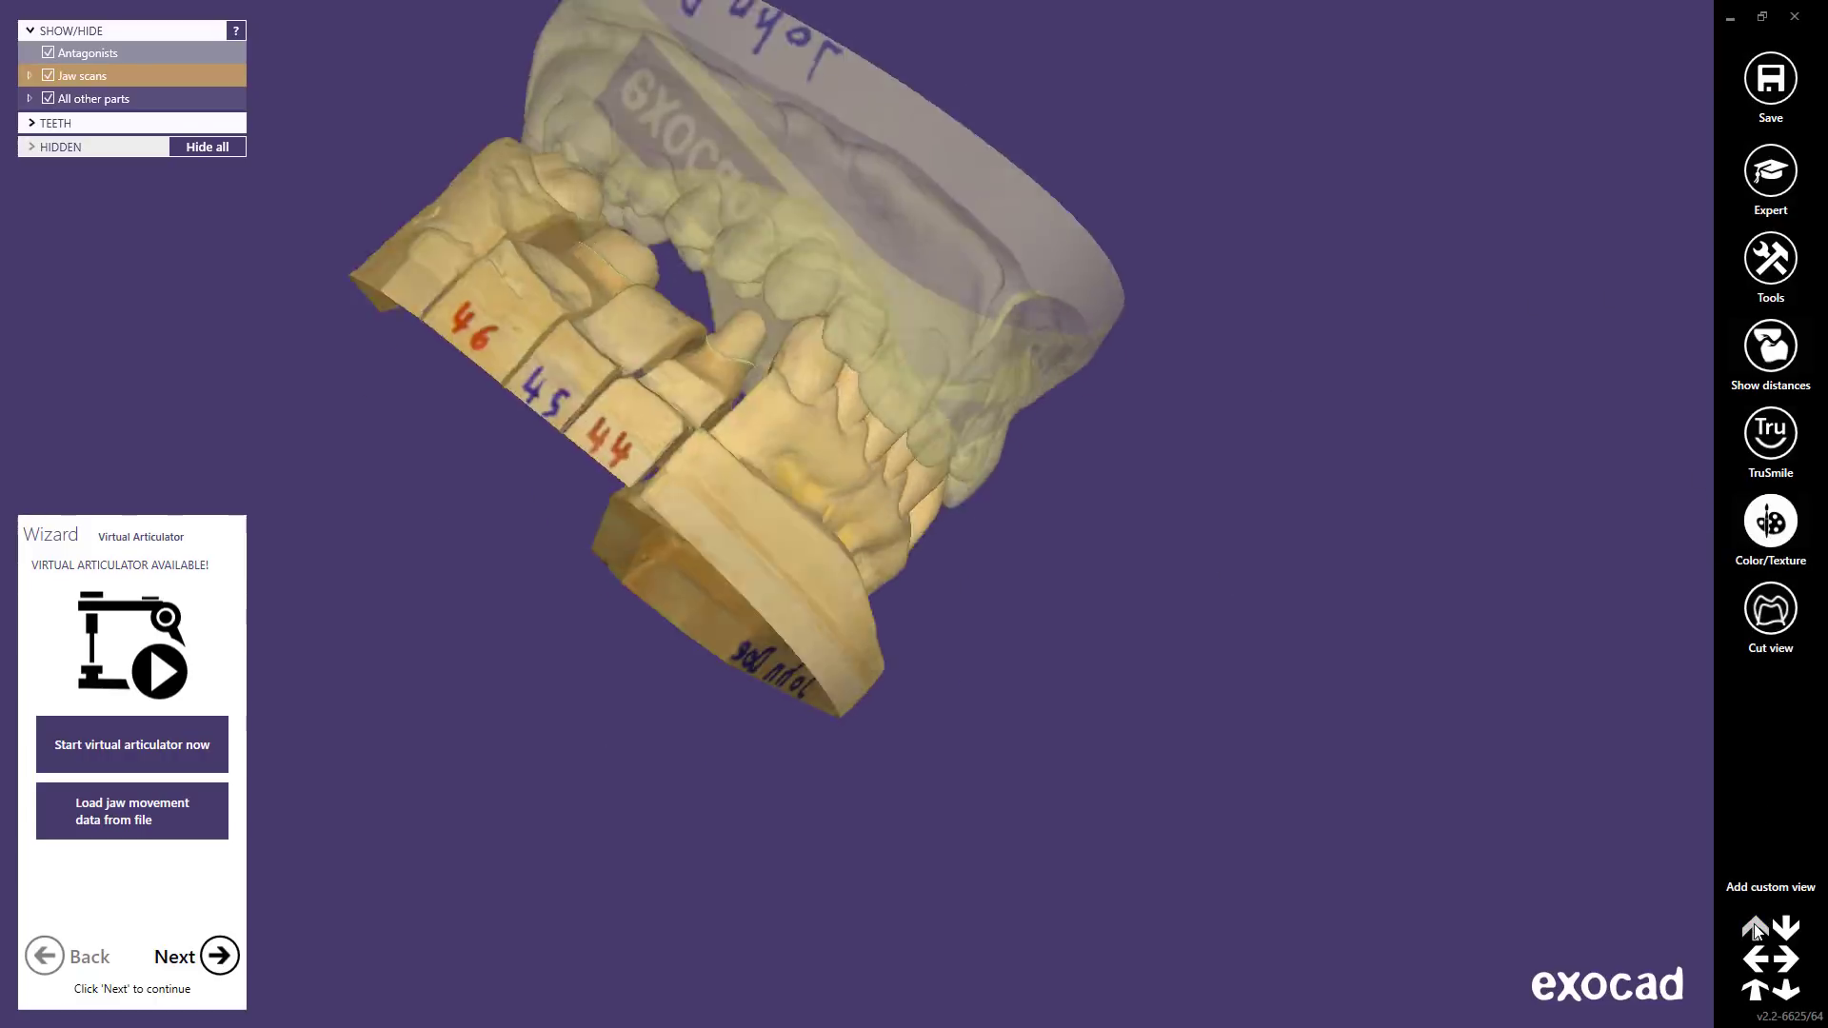
{"action": "left_click", "coordinate": [1785, 928]}
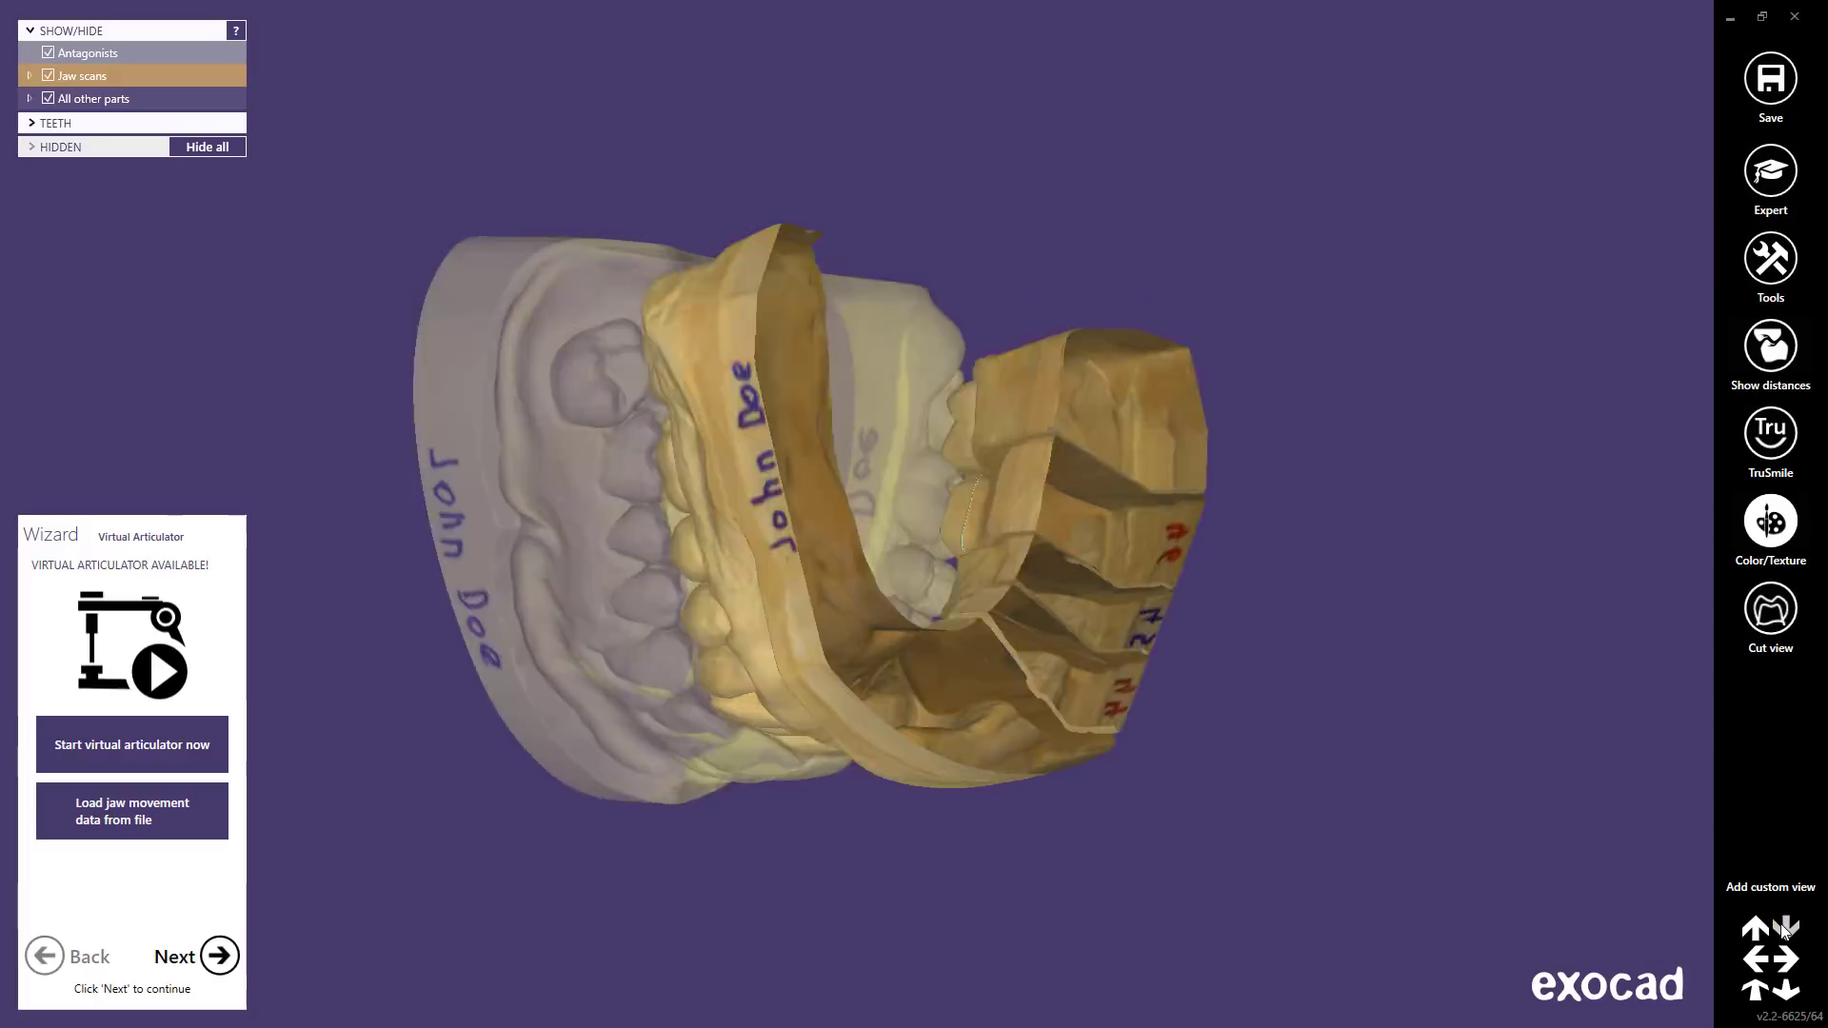
{"action": "left_click", "coordinate": [1766, 959]}
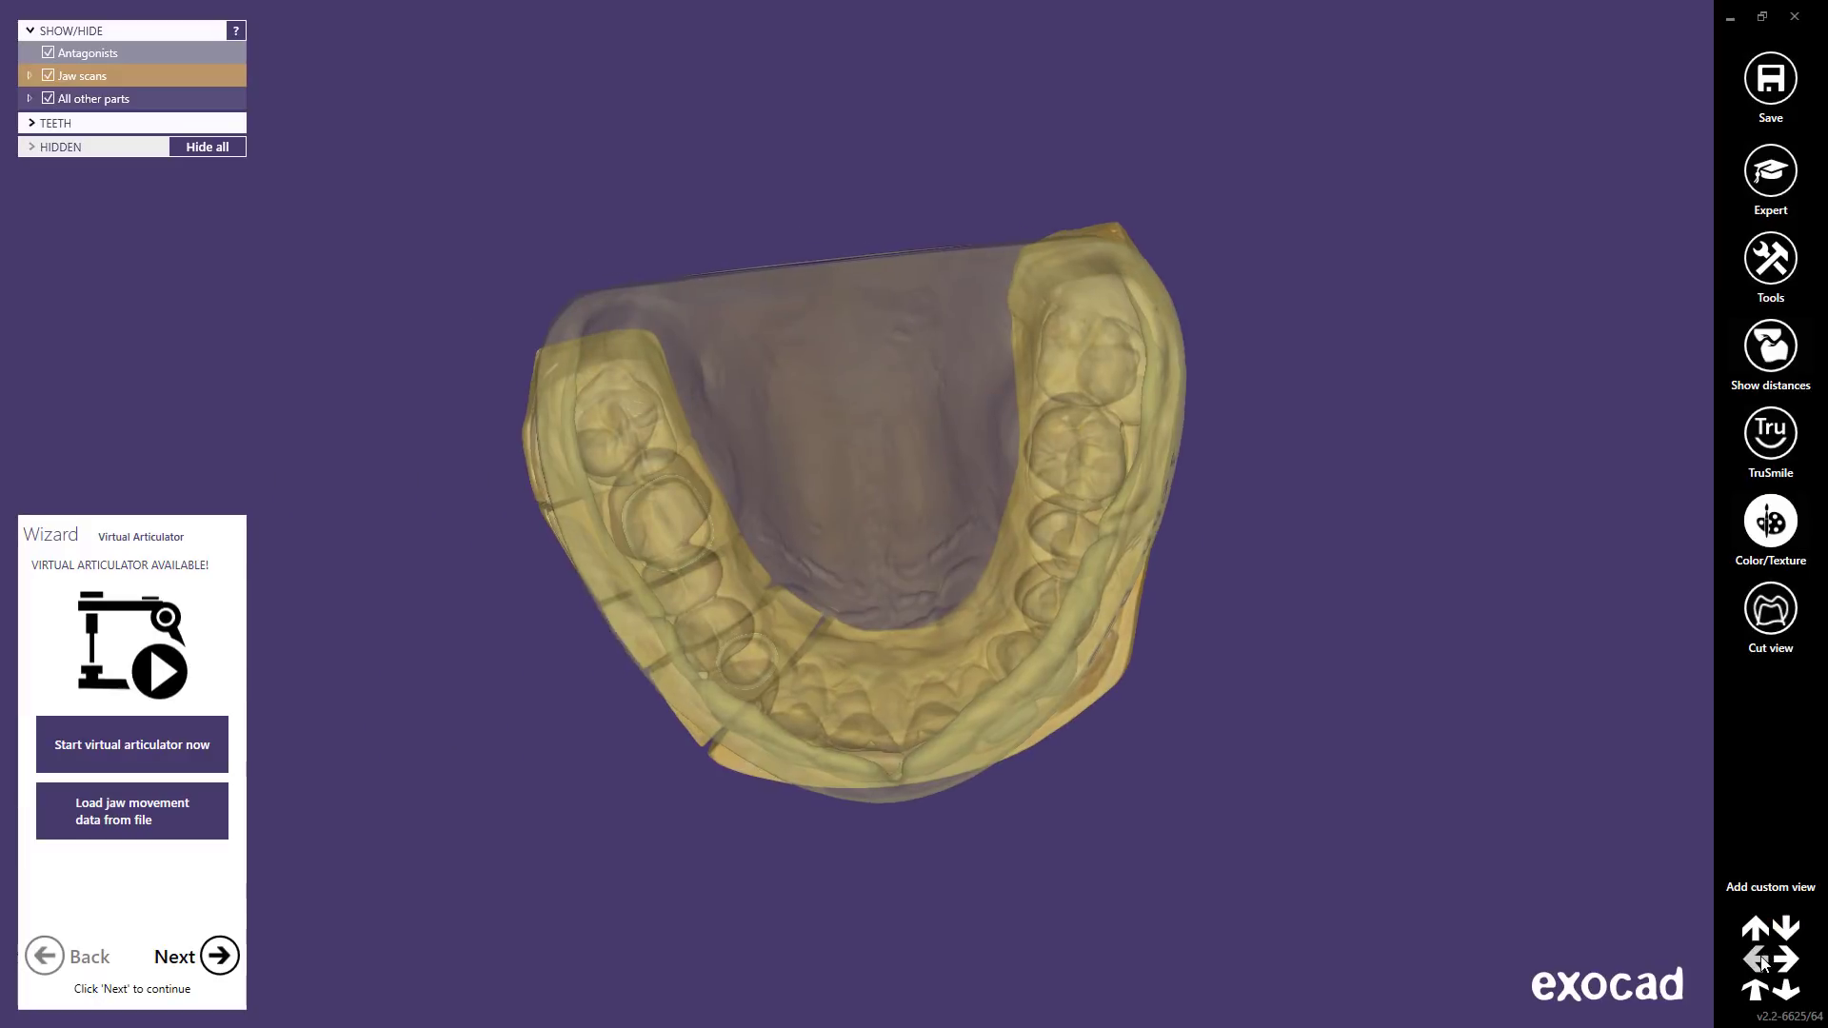
{"action": "left_click", "coordinate": [1791, 961]}
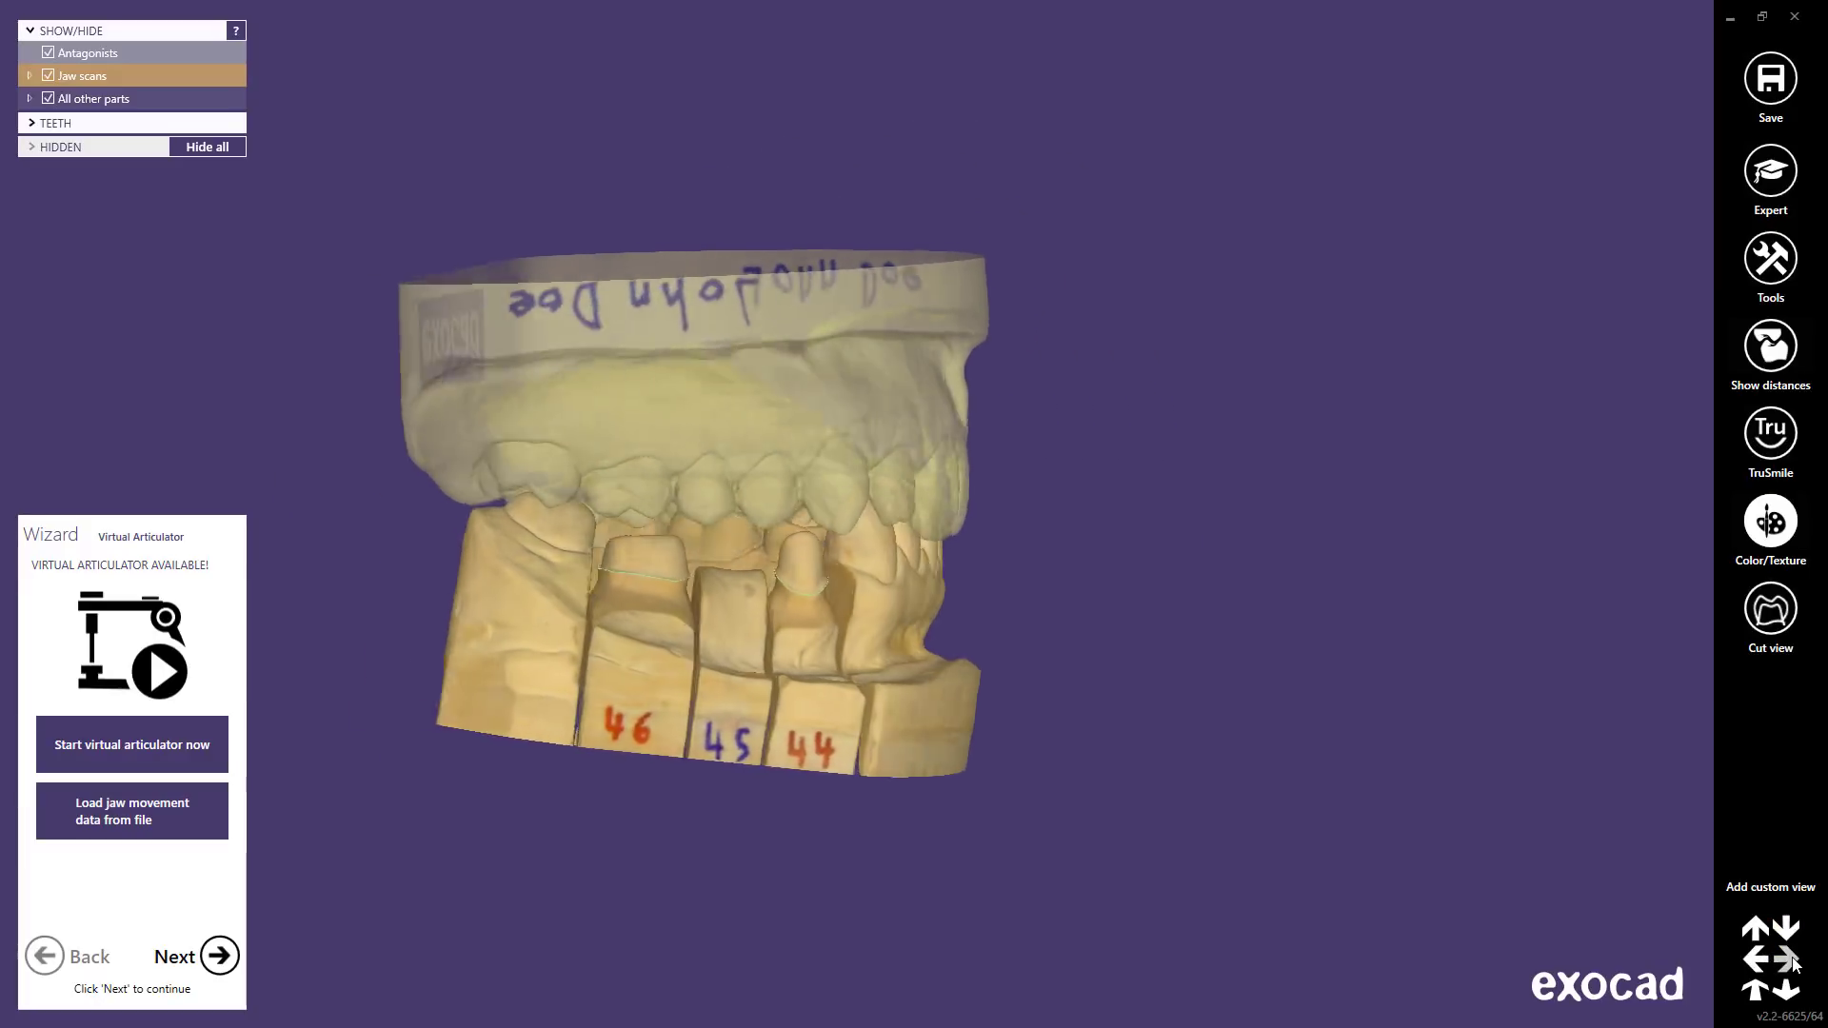
{"action": "left_click", "coordinate": [1790, 990]}
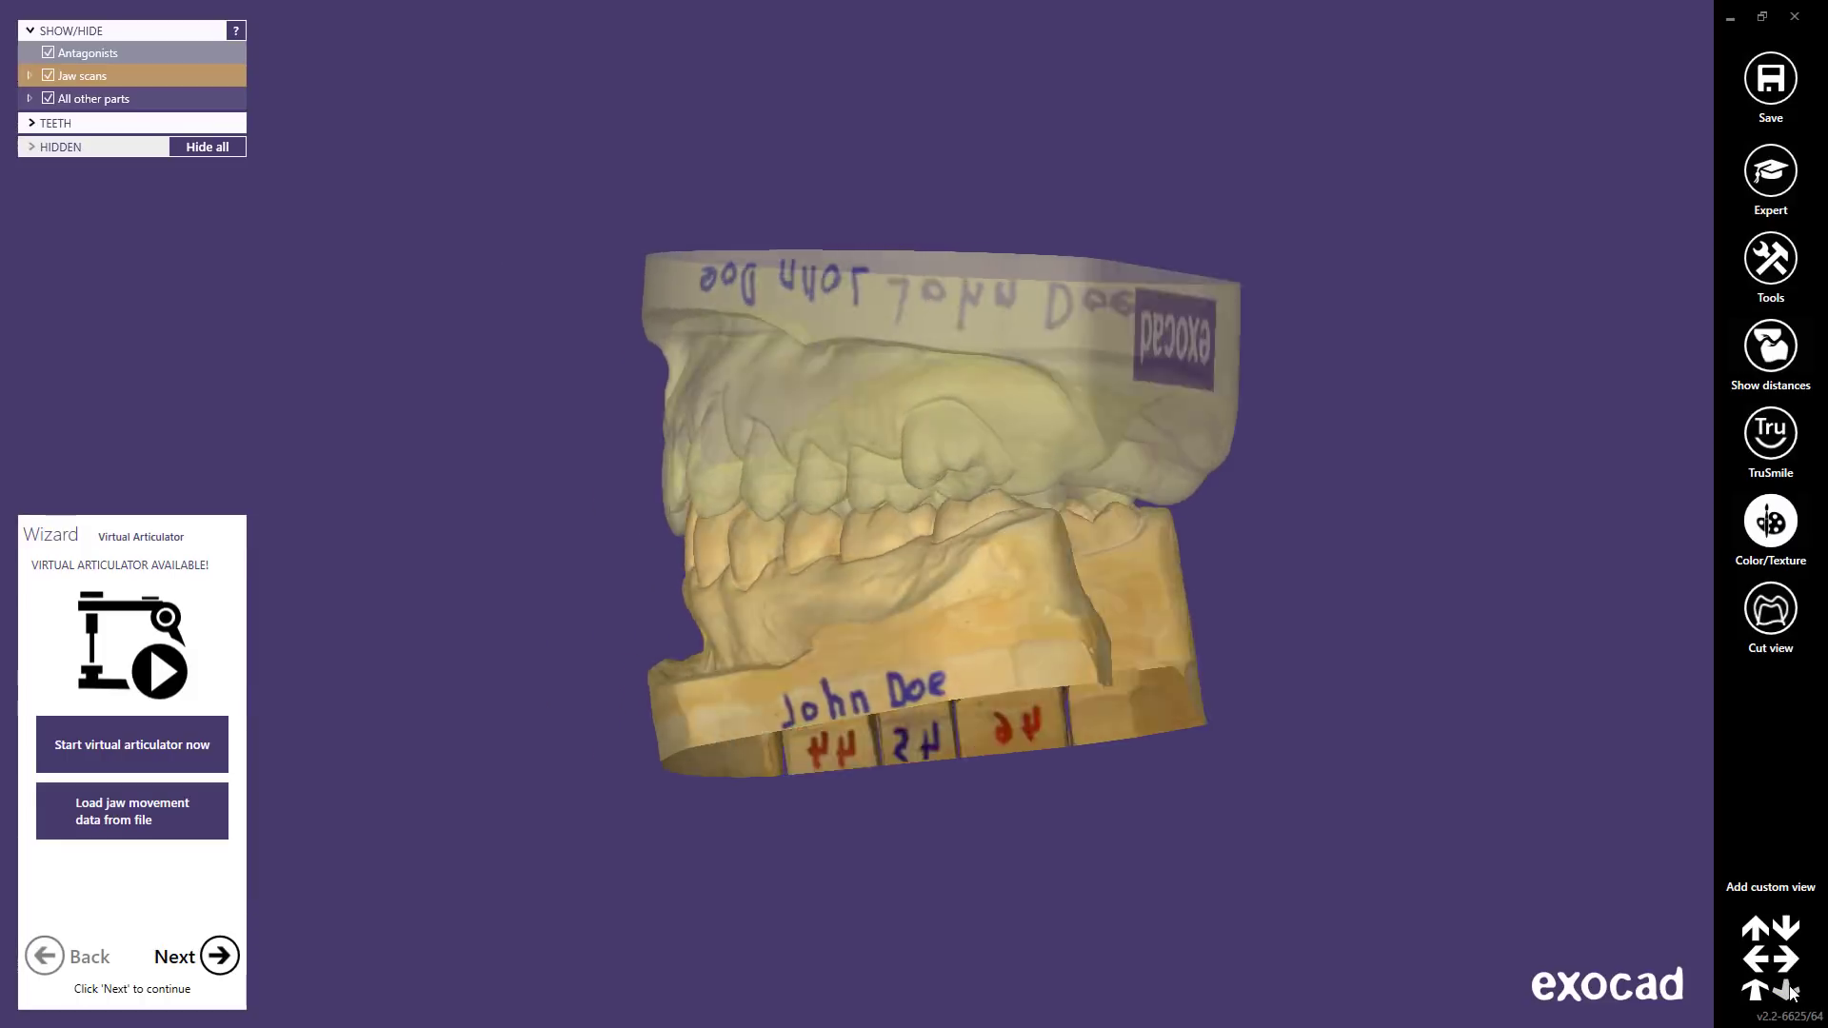
{"action": "left_click", "coordinate": [1757, 993]}
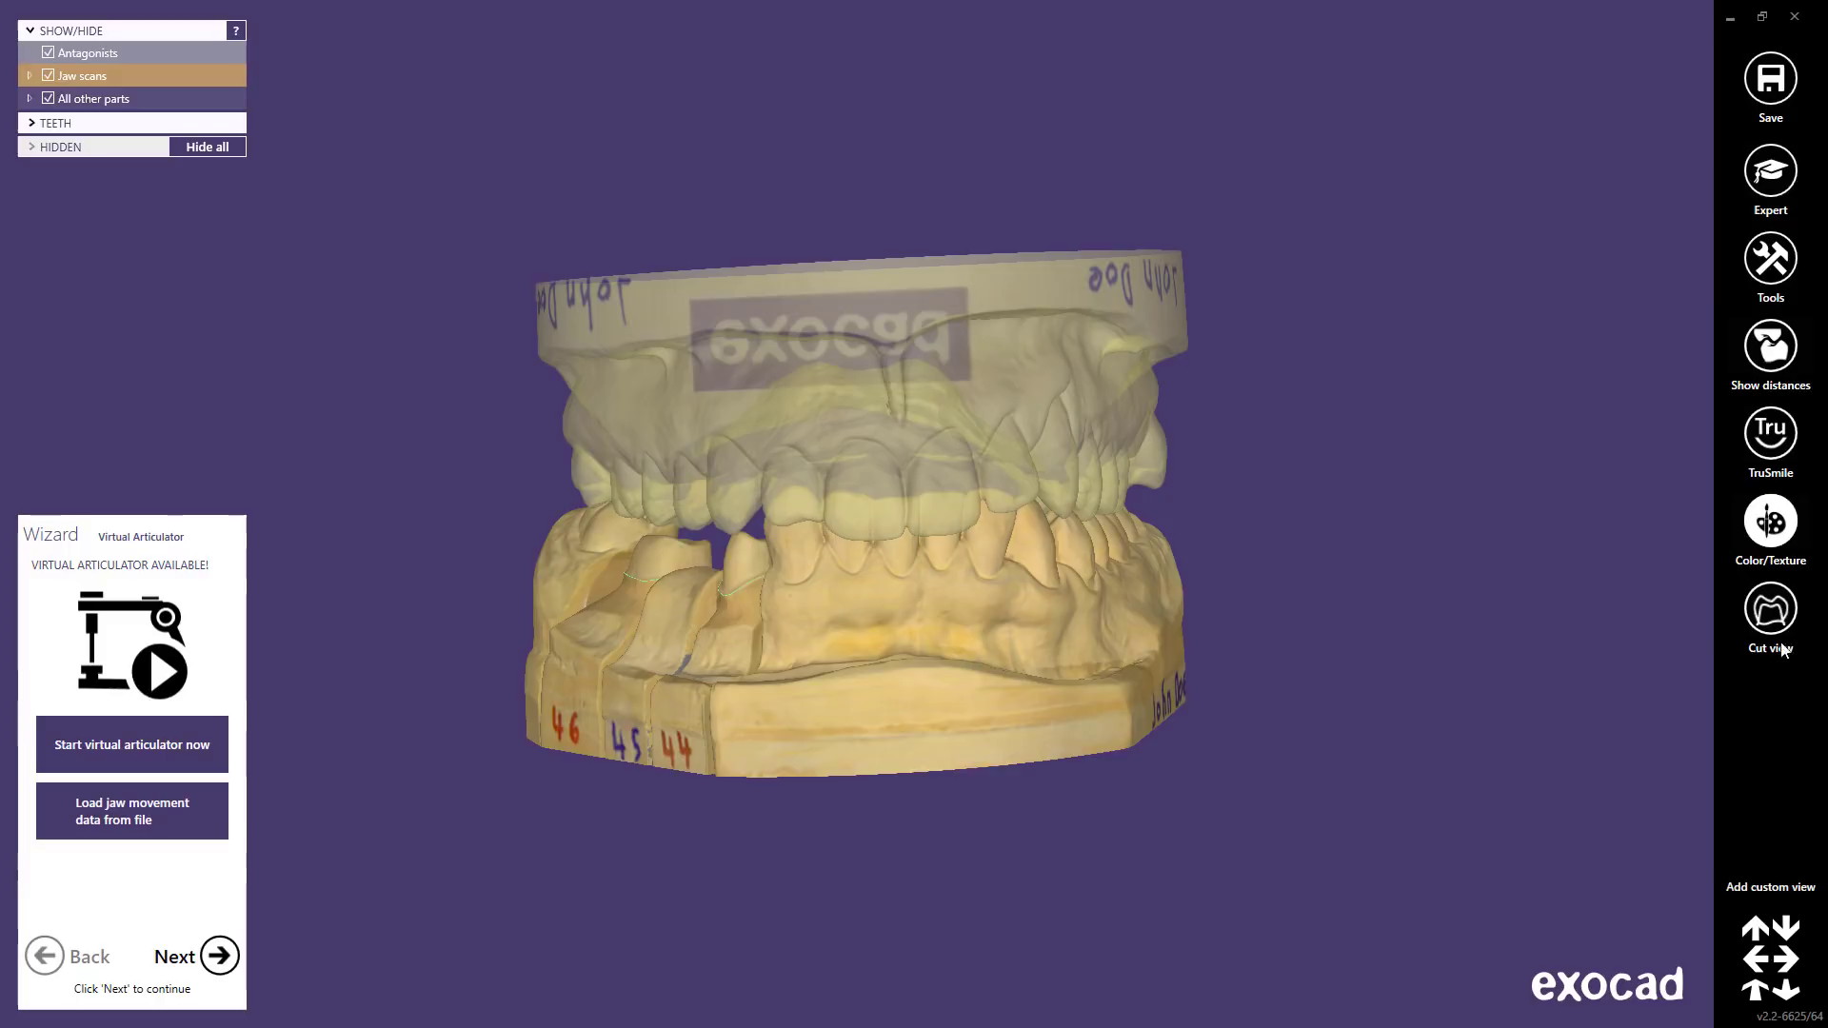
- Check the View transition duration option in the program settings and cancel the dialog
{"action": "left_click", "coordinate": [1768, 270]}
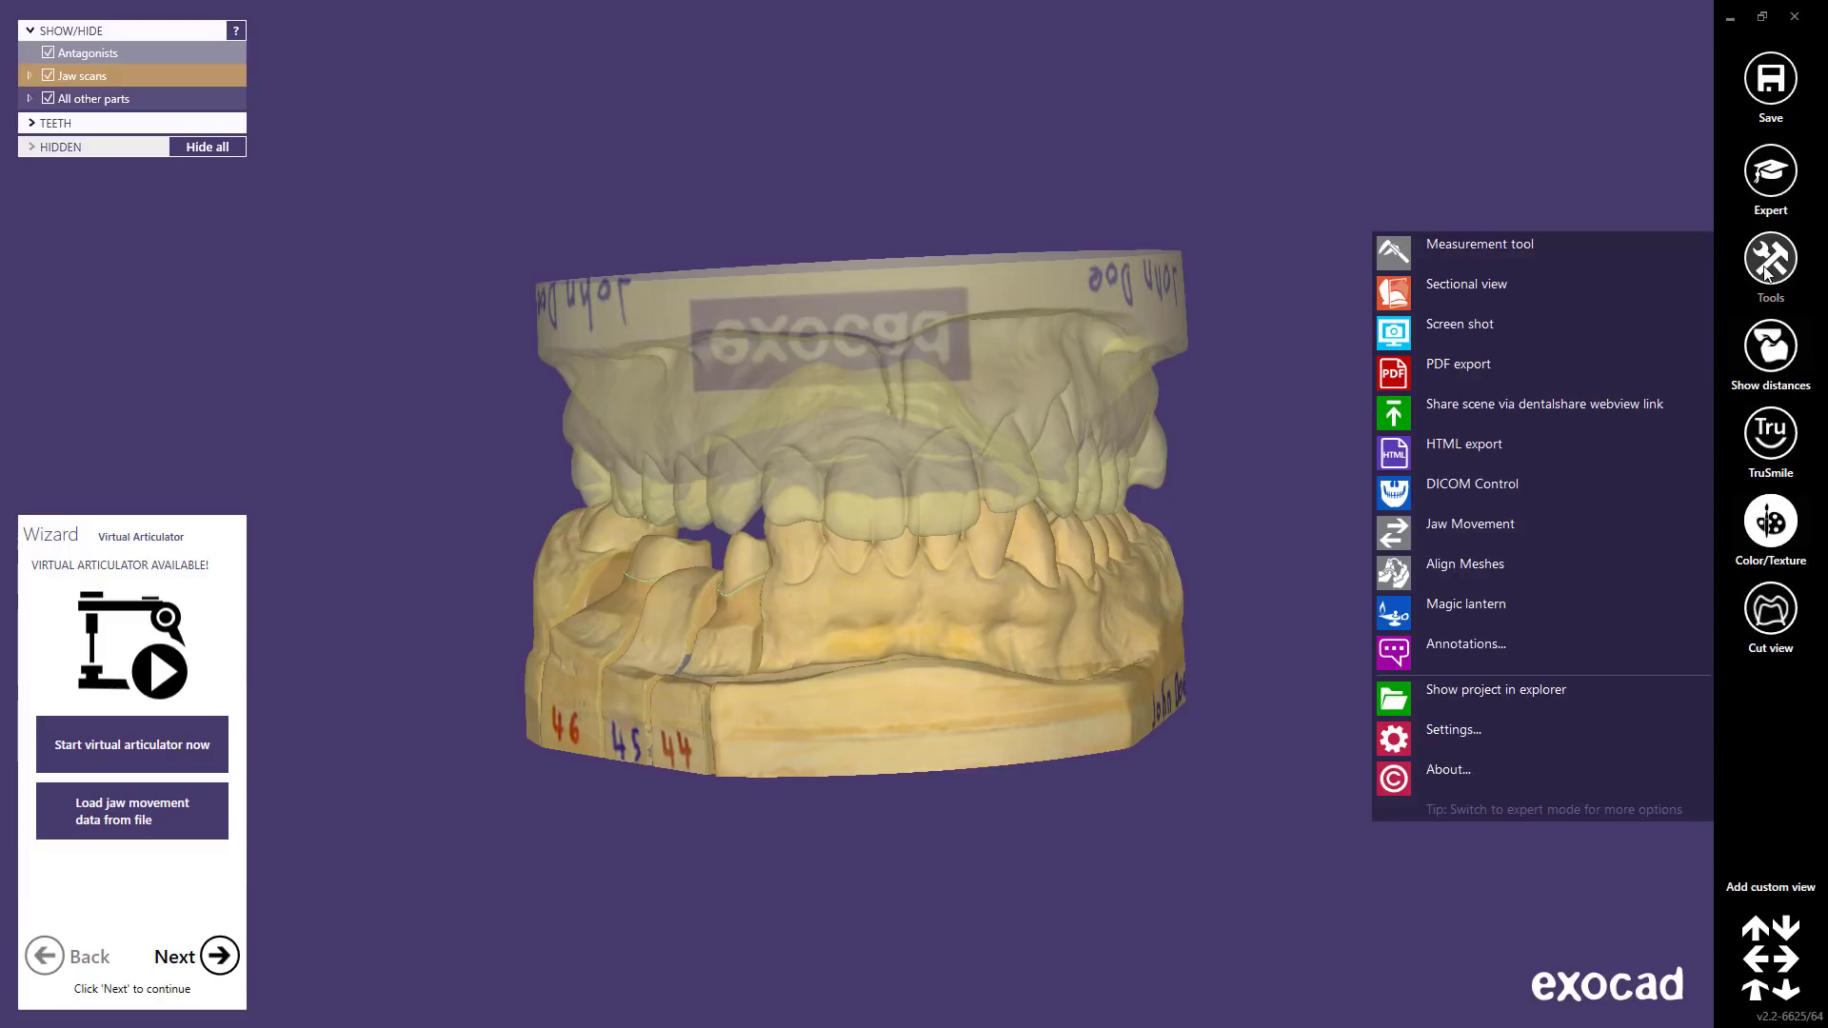
{"action": "left_click", "coordinate": [1472, 735]}
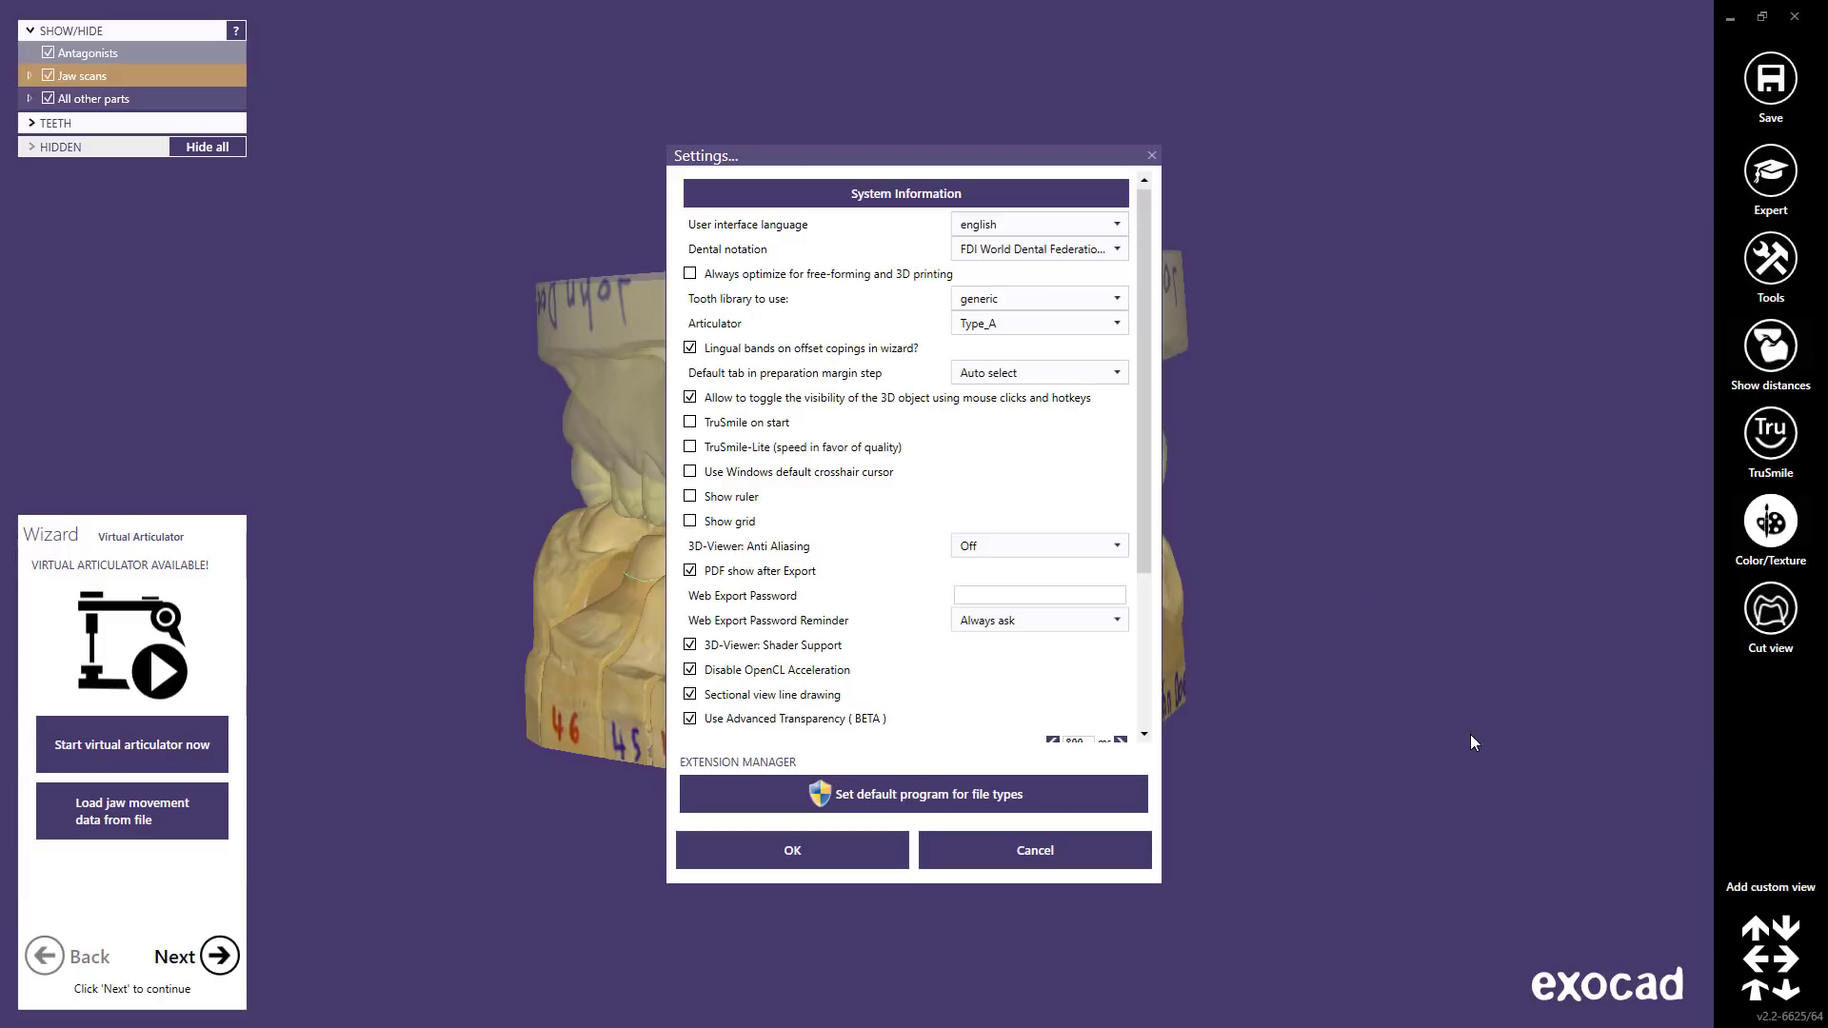
{"action": "left_click_drag", "start_coordinate": [1145, 524], "coordinate": [1072, 600]}
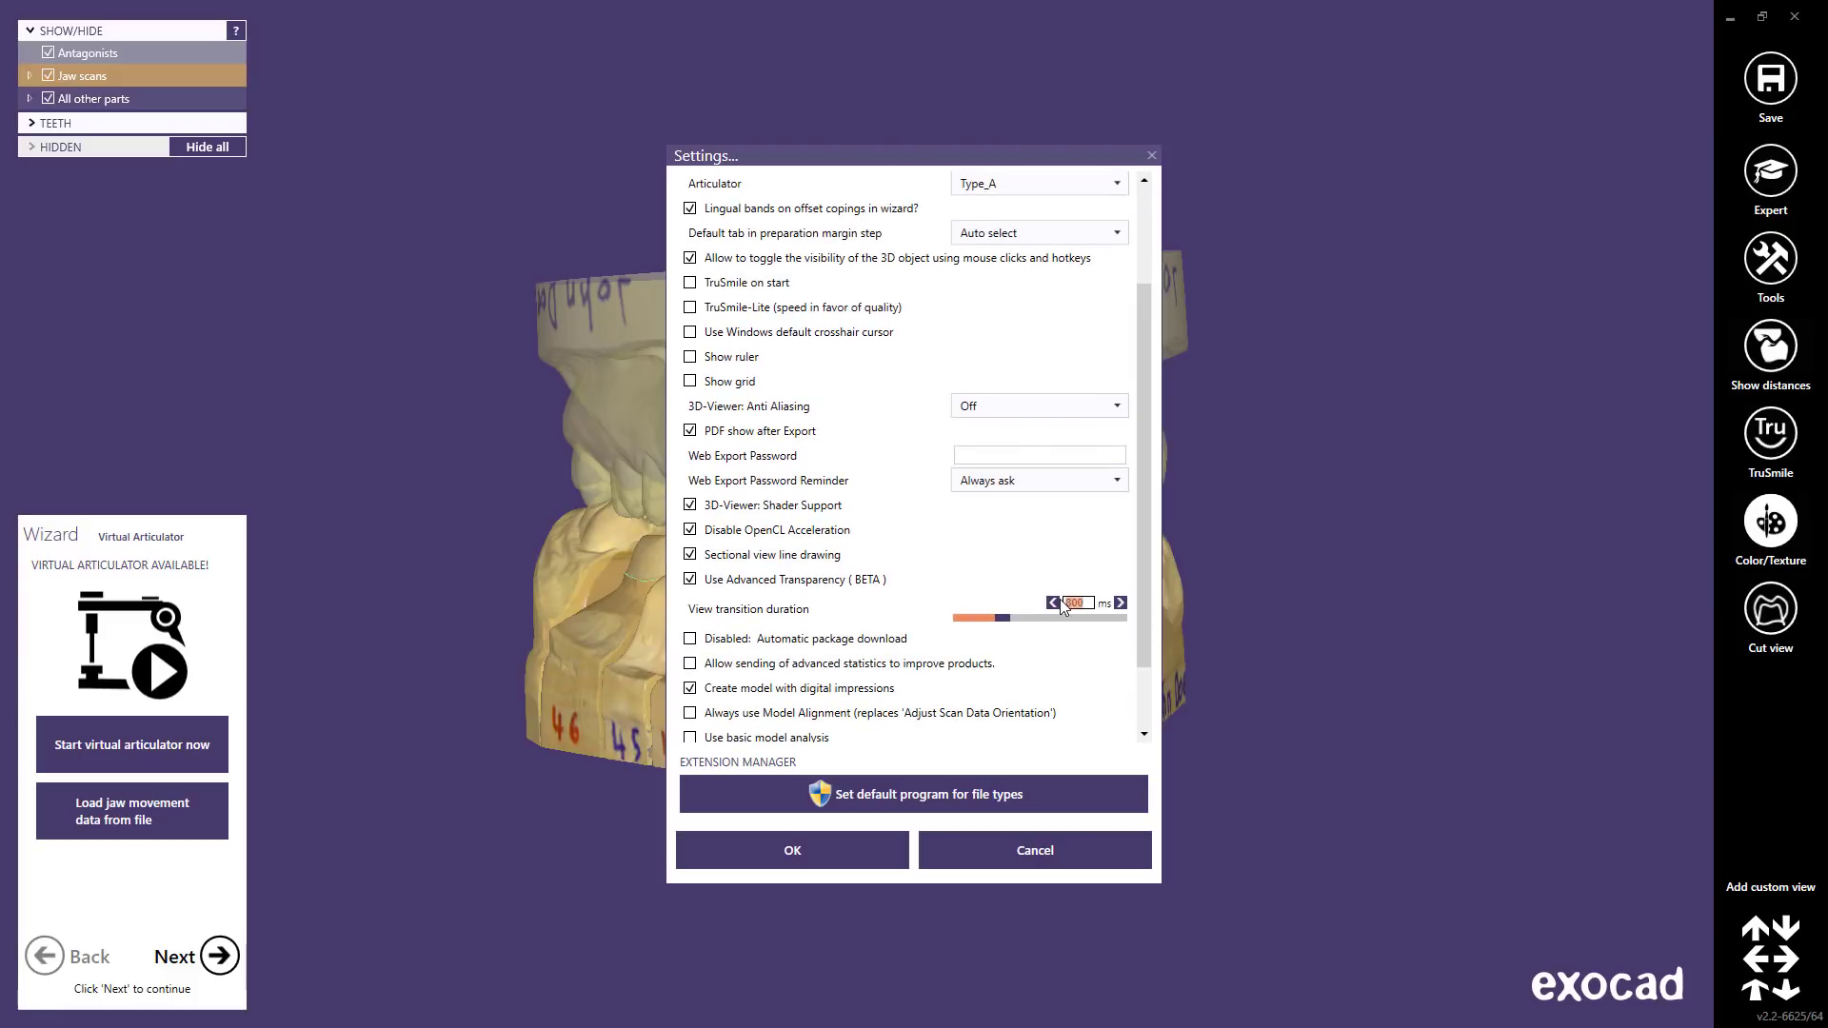
{"action": "left_click", "coordinate": [1047, 862]}
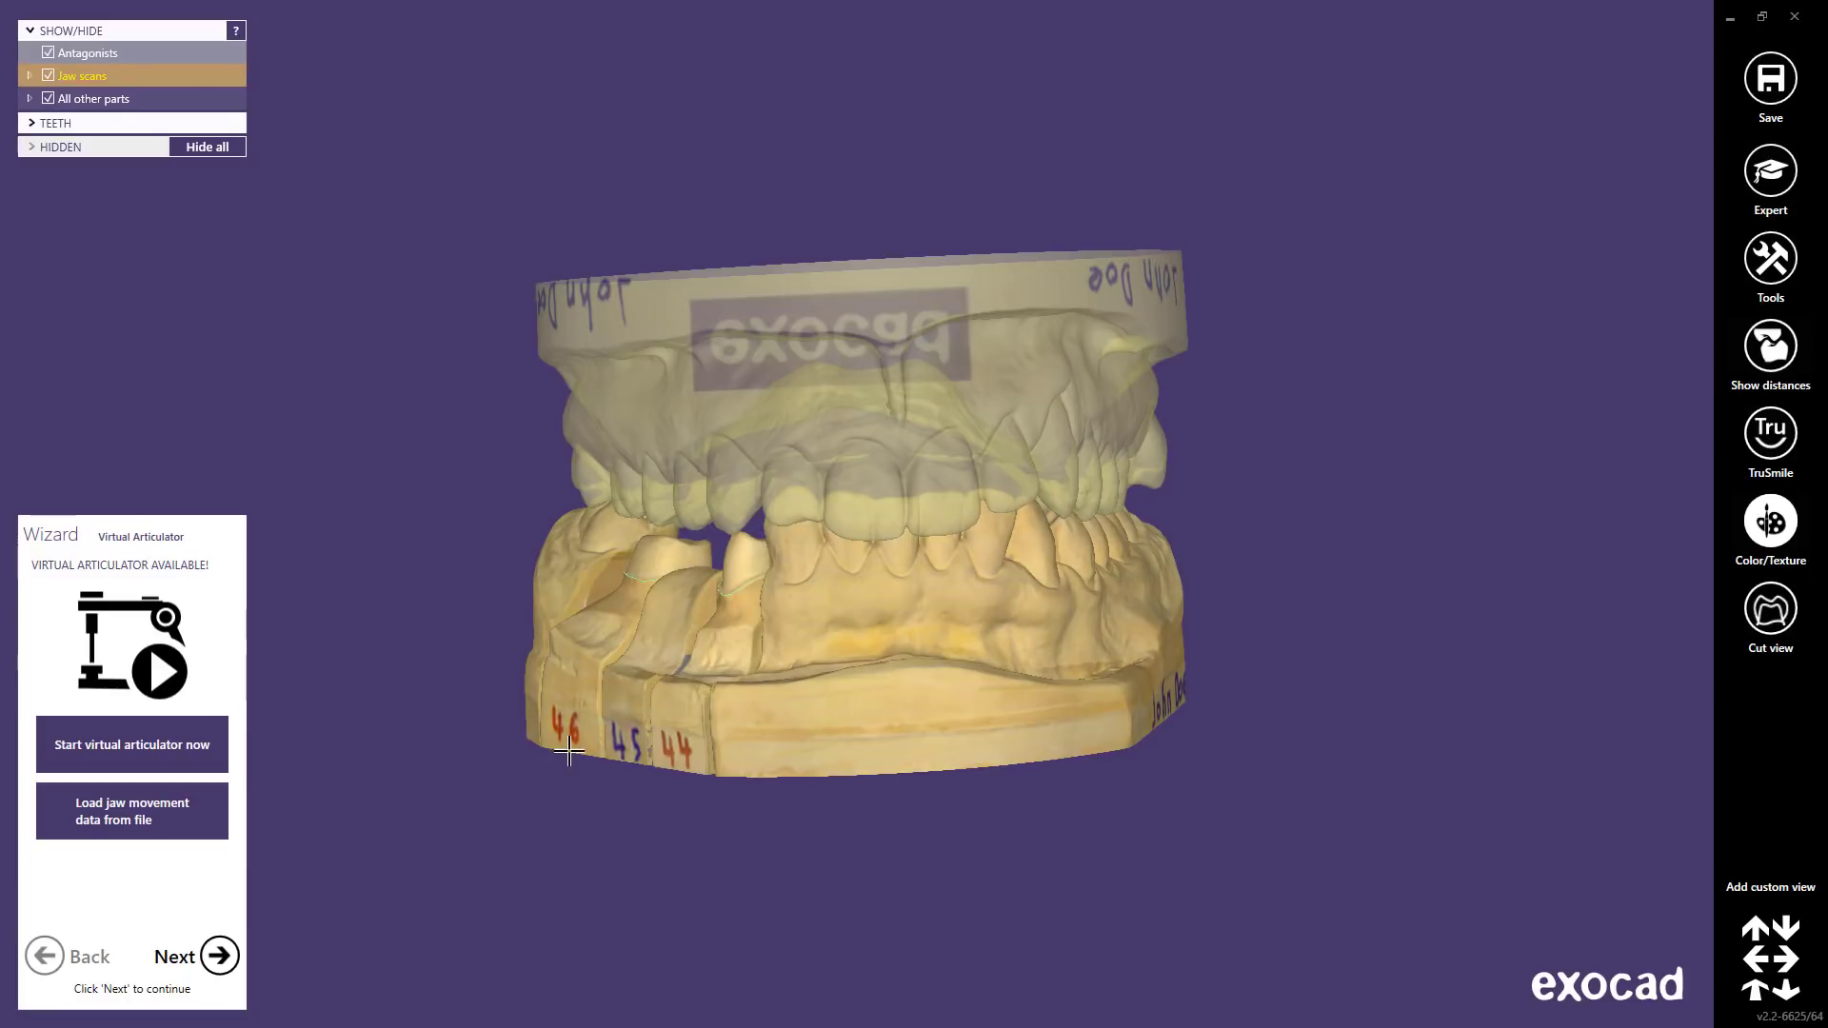
- Add a custom view of the models angled and enlarged toward teeth 44 to 46
{"action": "right_click_drag", "start_coordinate": [564, 754], "coordinate": [634, 653]}
{"action": "scroll", "coordinate": [697, 569], "scroll_direction": "up", "scroll_amount": 3}
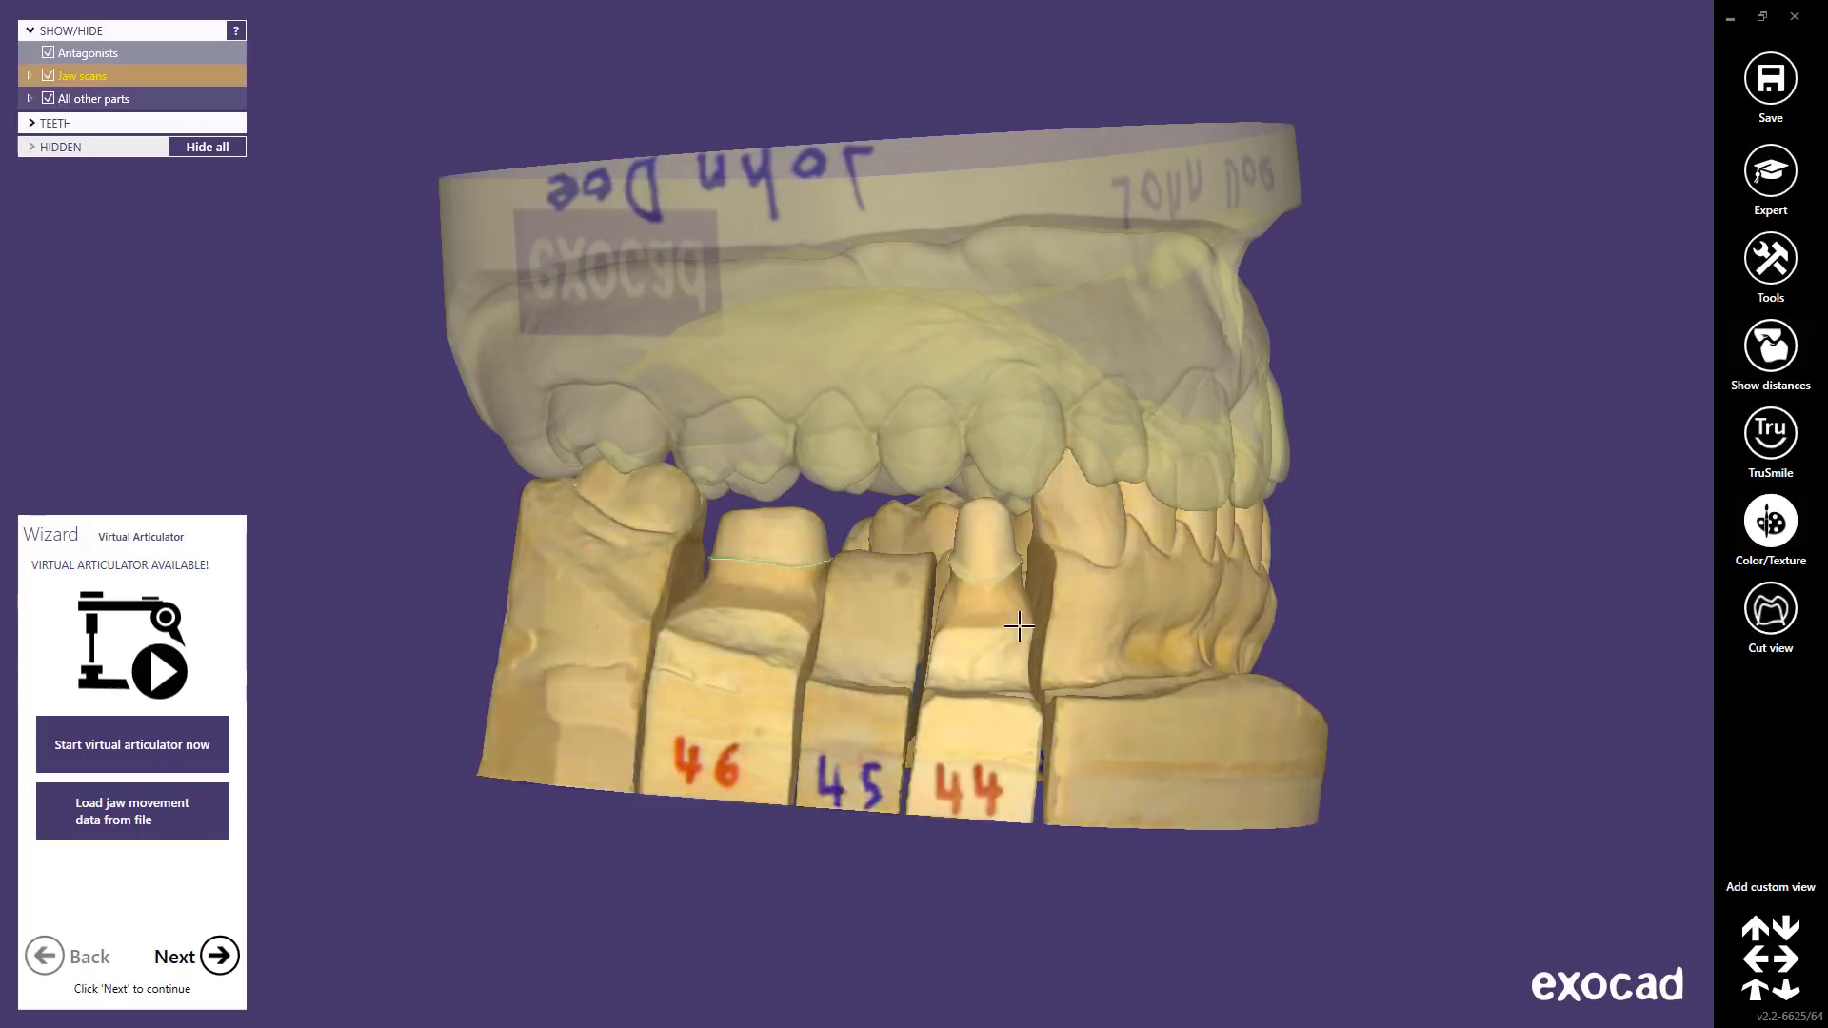
{"action": "left_click", "coordinate": [1777, 889]}
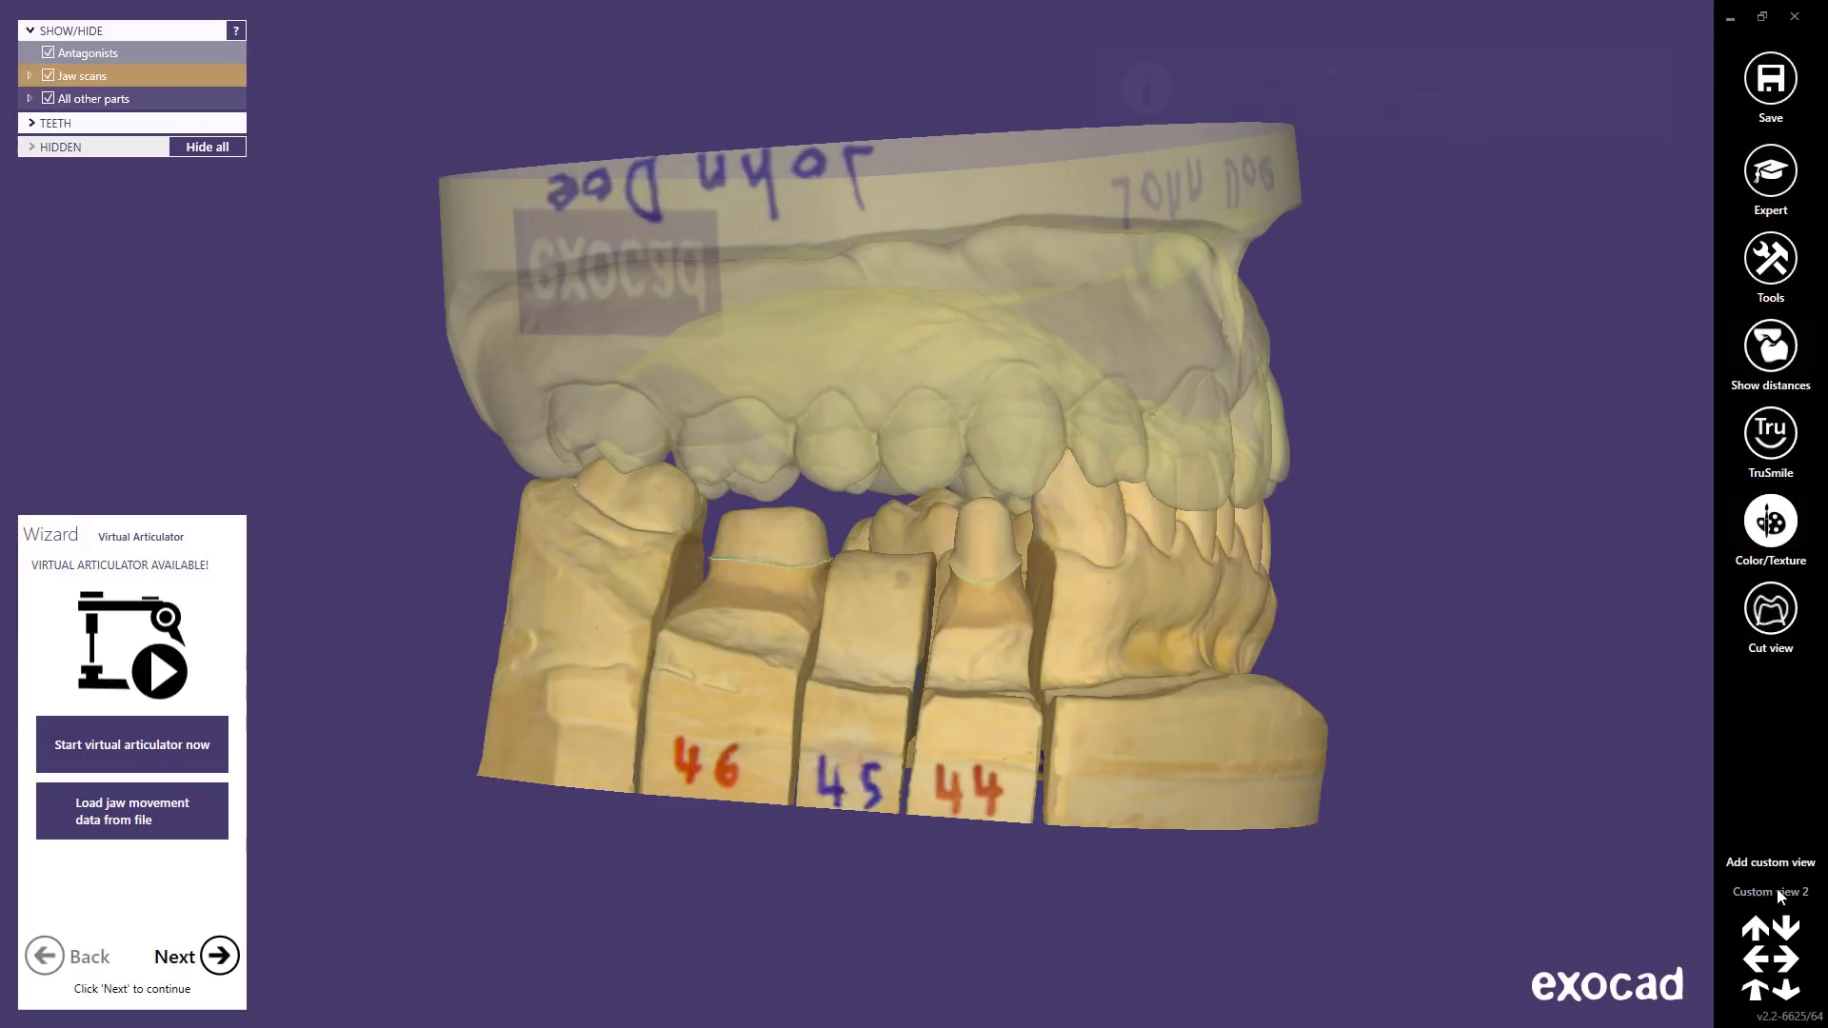
- Show Custom view 2 from the opposite side and return to its original side
{"action": "right_click", "coordinate": [1761, 895]}
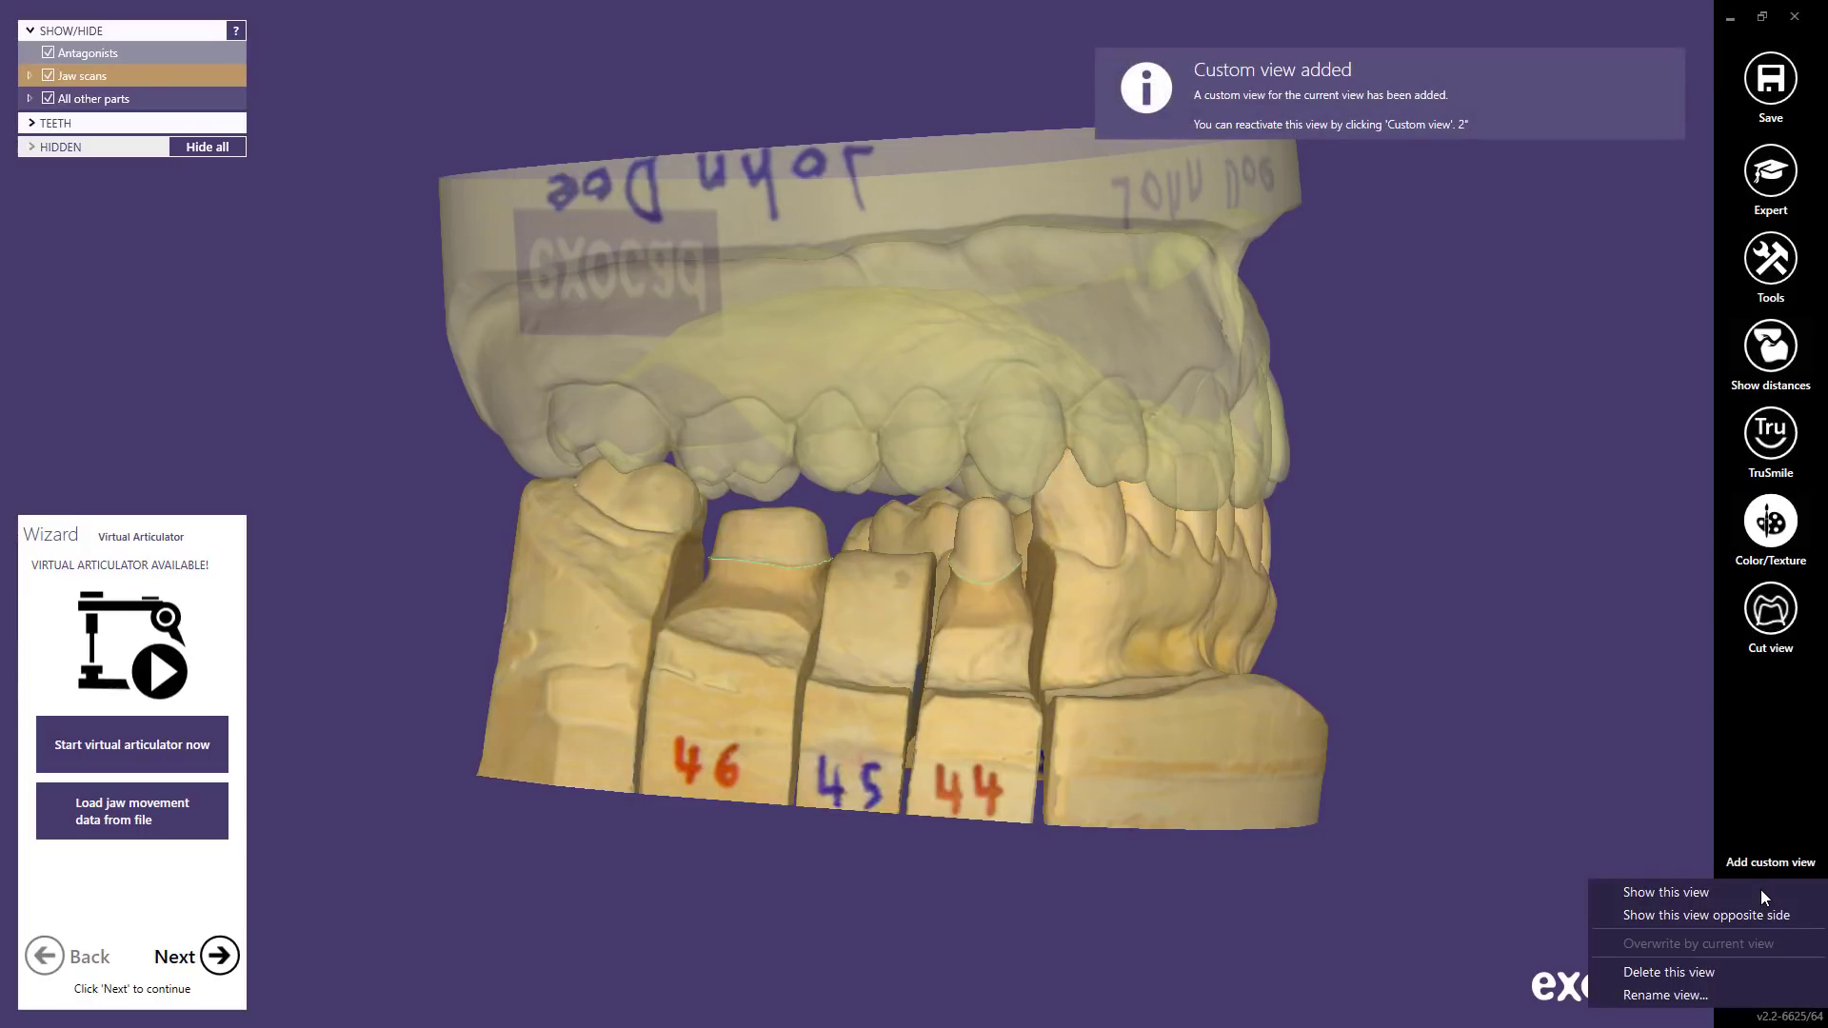
{"action": "left_click", "coordinate": [1758, 915]}
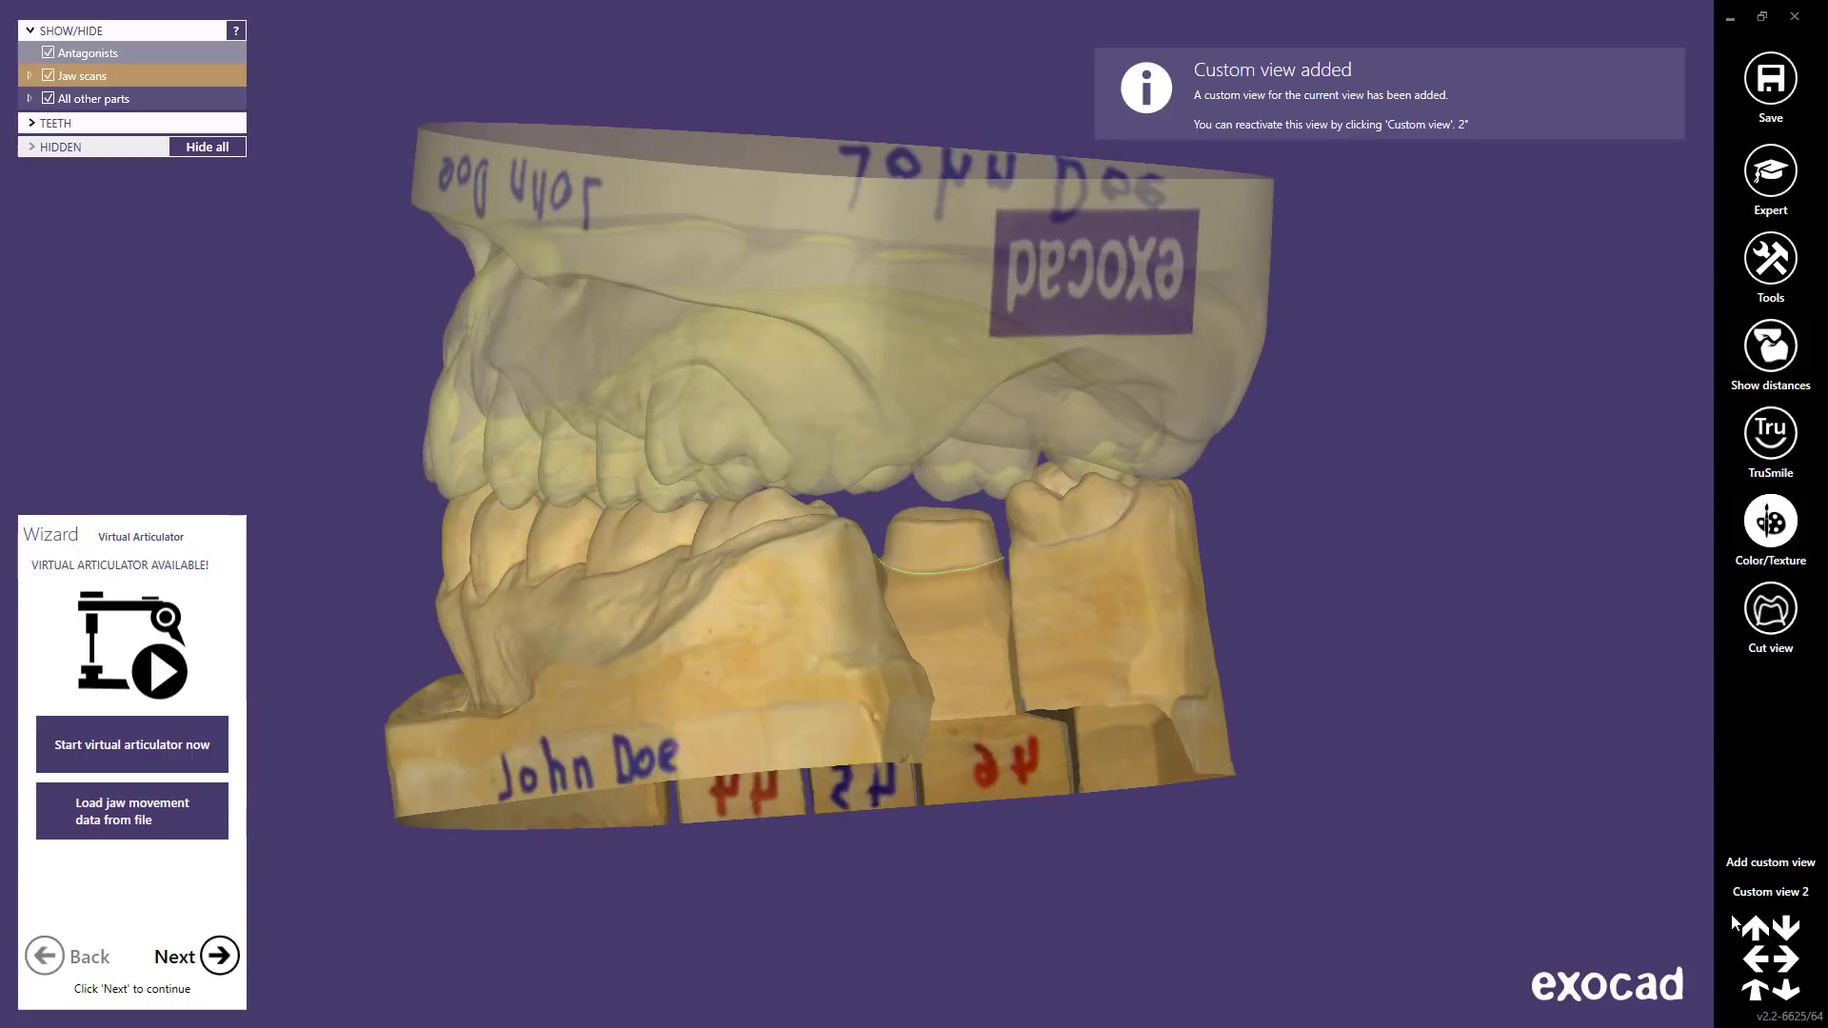
{"action": "right_click", "coordinate": [1767, 895]}
{"action": "left_click", "coordinate": [1739, 894]}
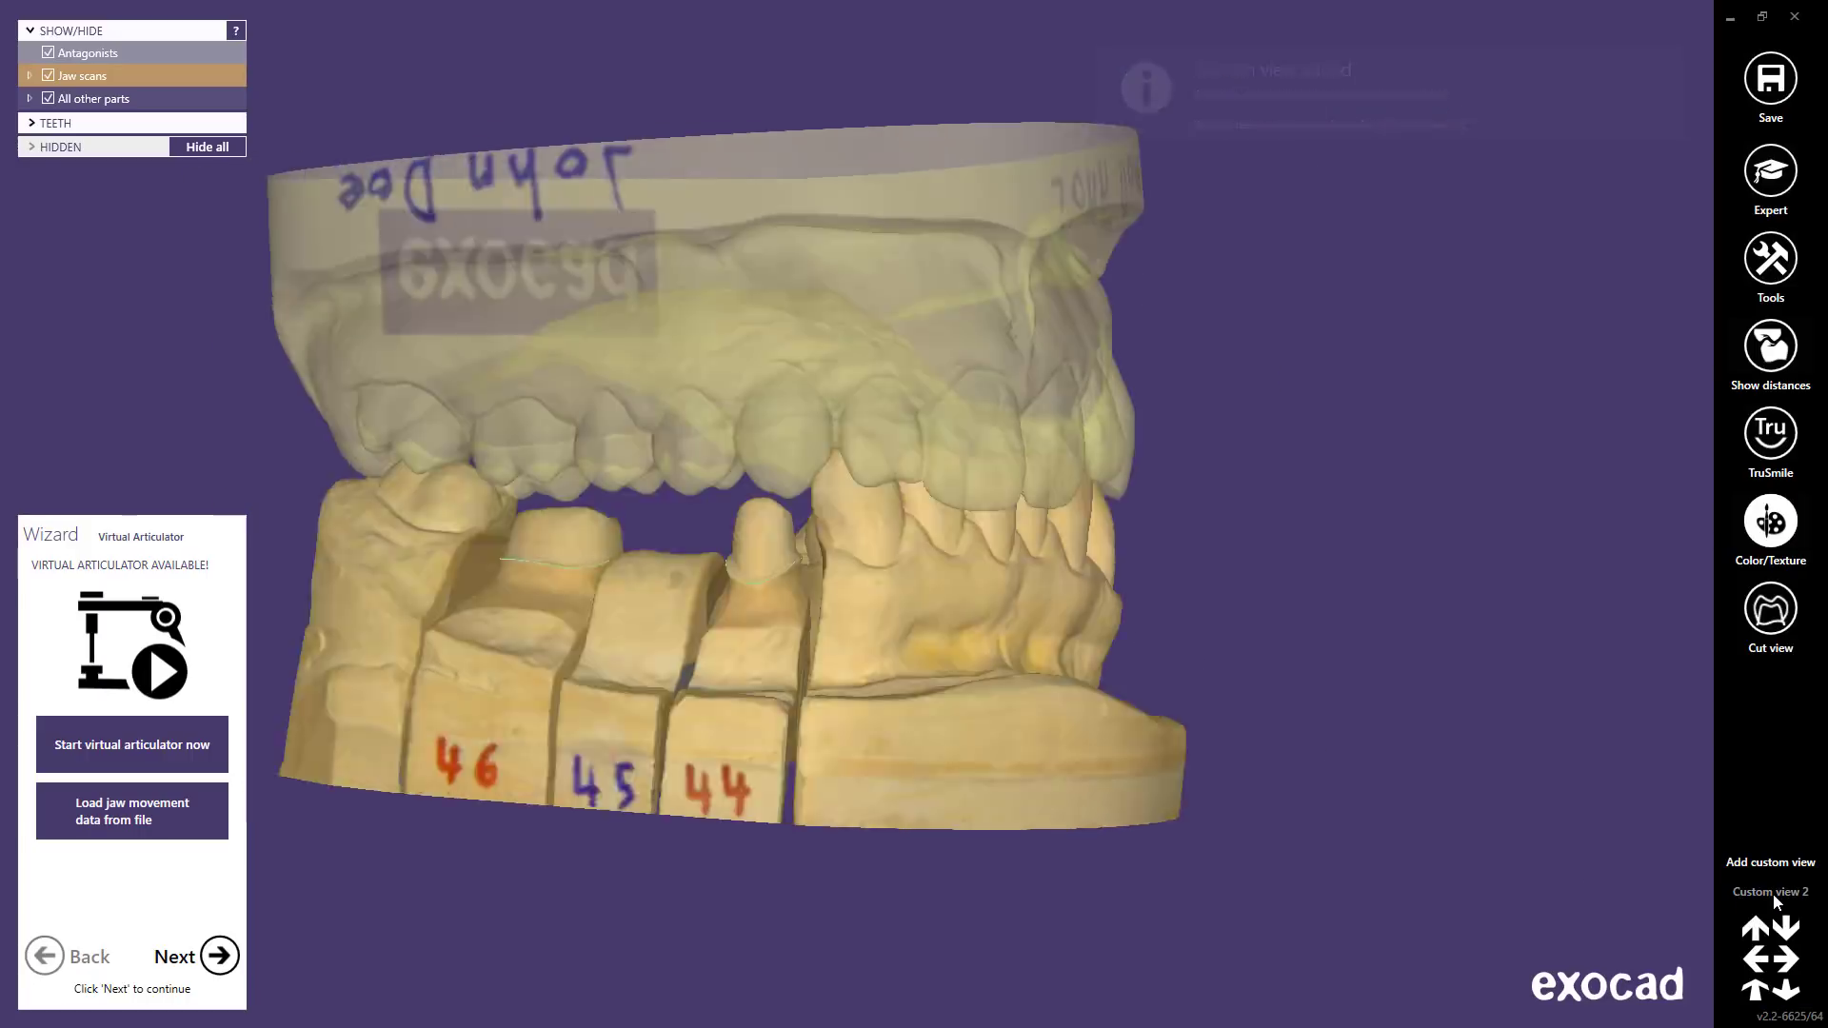
- Overwrite Custom view 2 with a closer view of teeth 44 to 46, and recall it after rotating the models
{"action": "scroll", "coordinate": [947, 562], "scroll_direction": "up", "scroll_amount": 3}
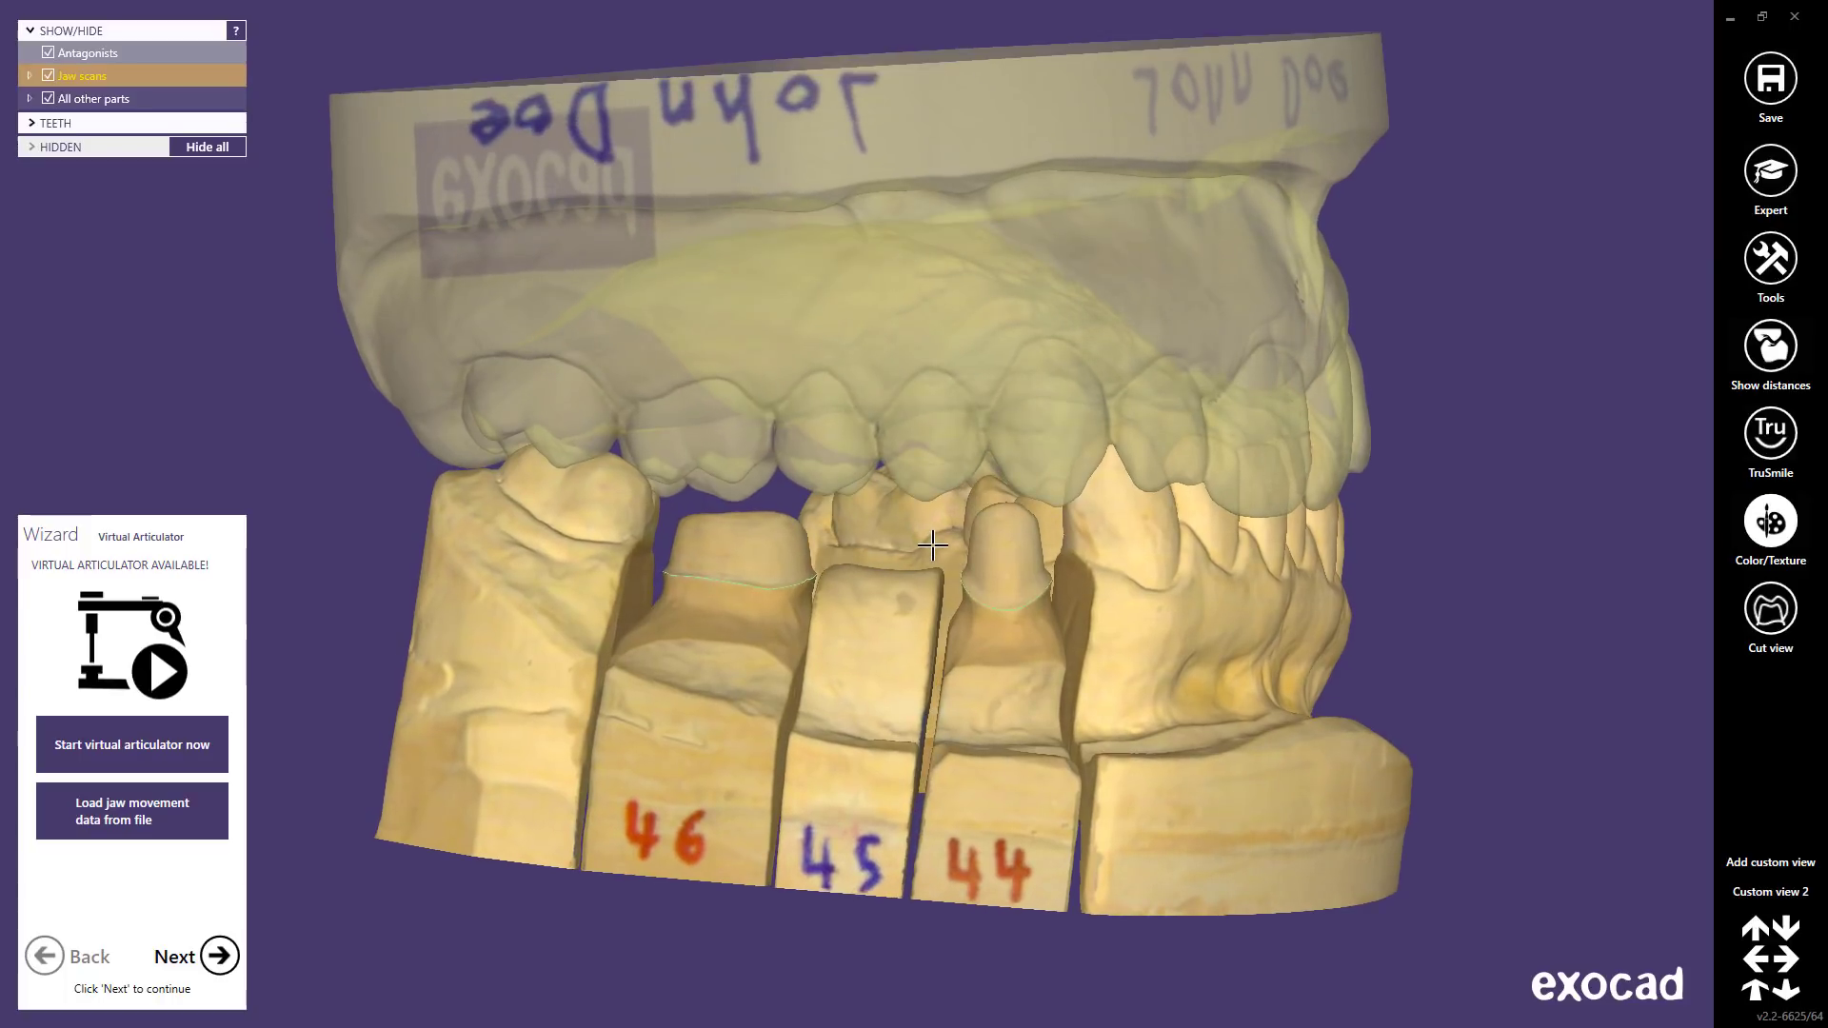
{"action": "right_click", "coordinate": [1762, 891]}
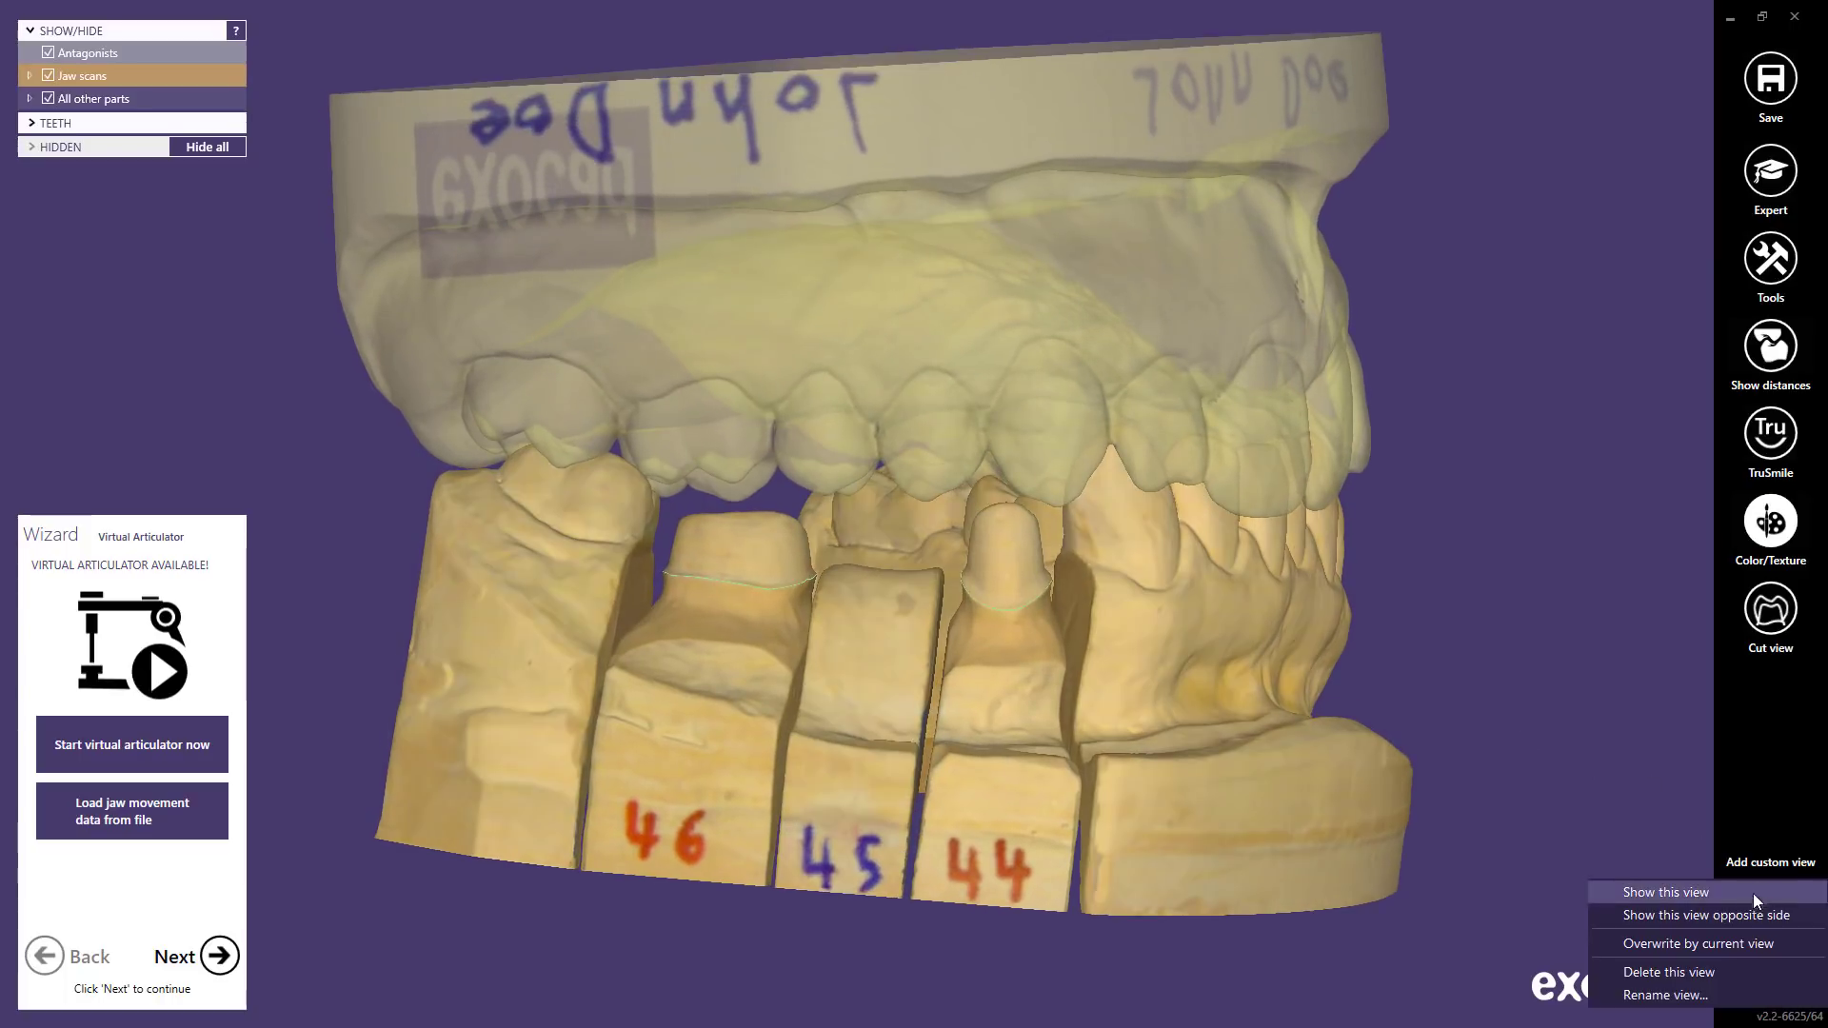
{"action": "left_click", "coordinate": [1723, 944]}
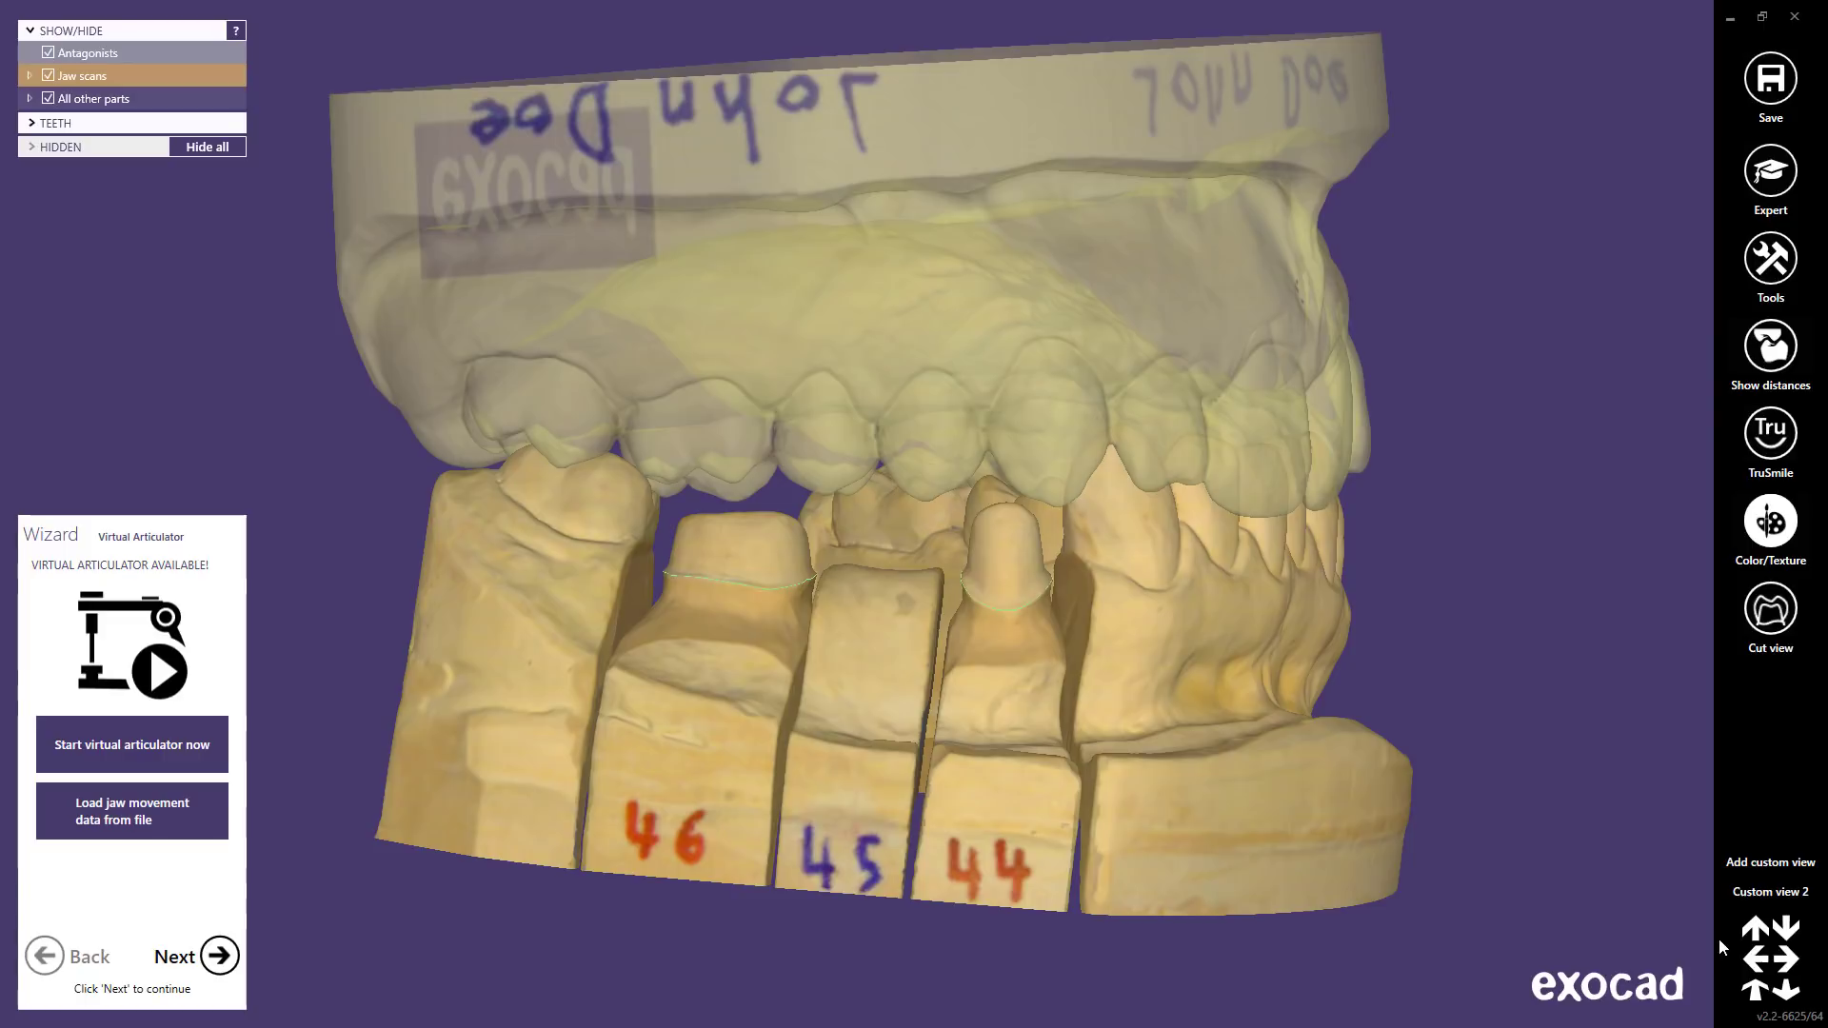
{"action": "right_click_drag", "start_coordinate": [1492, 844], "coordinate": [1319, 782]}
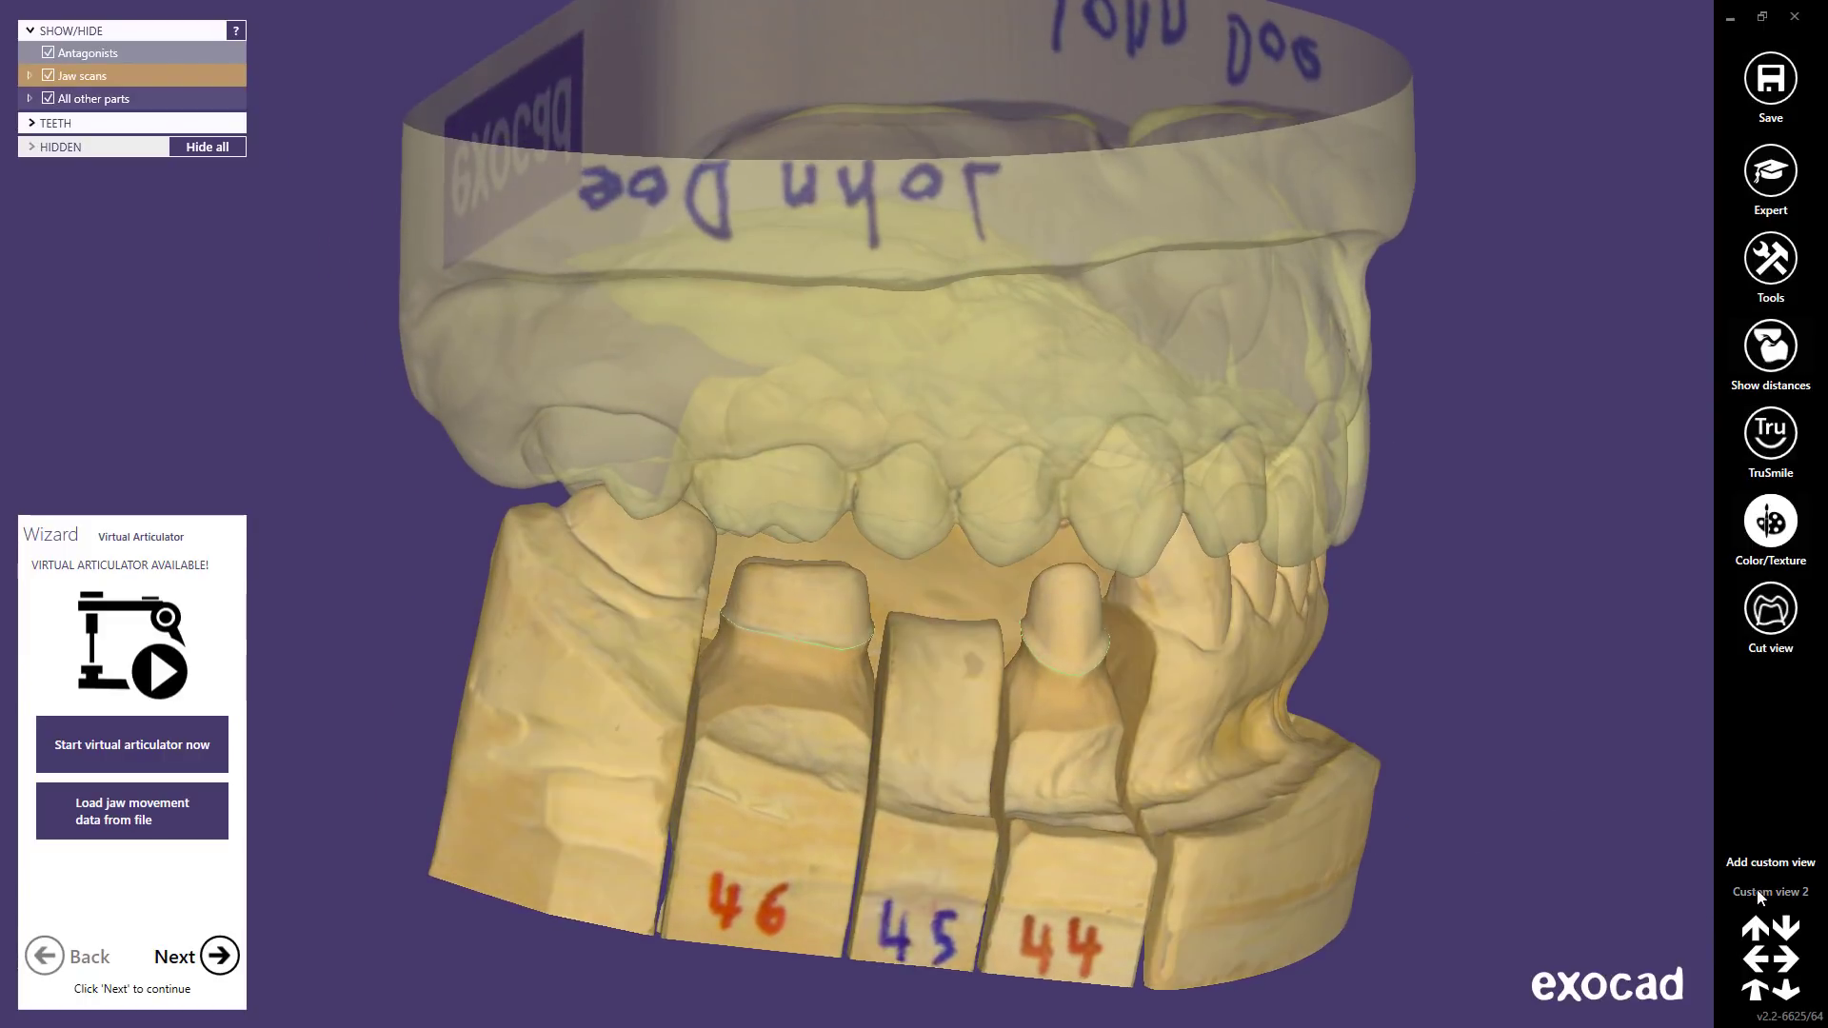
{"action": "left_click", "coordinate": [1760, 893]}
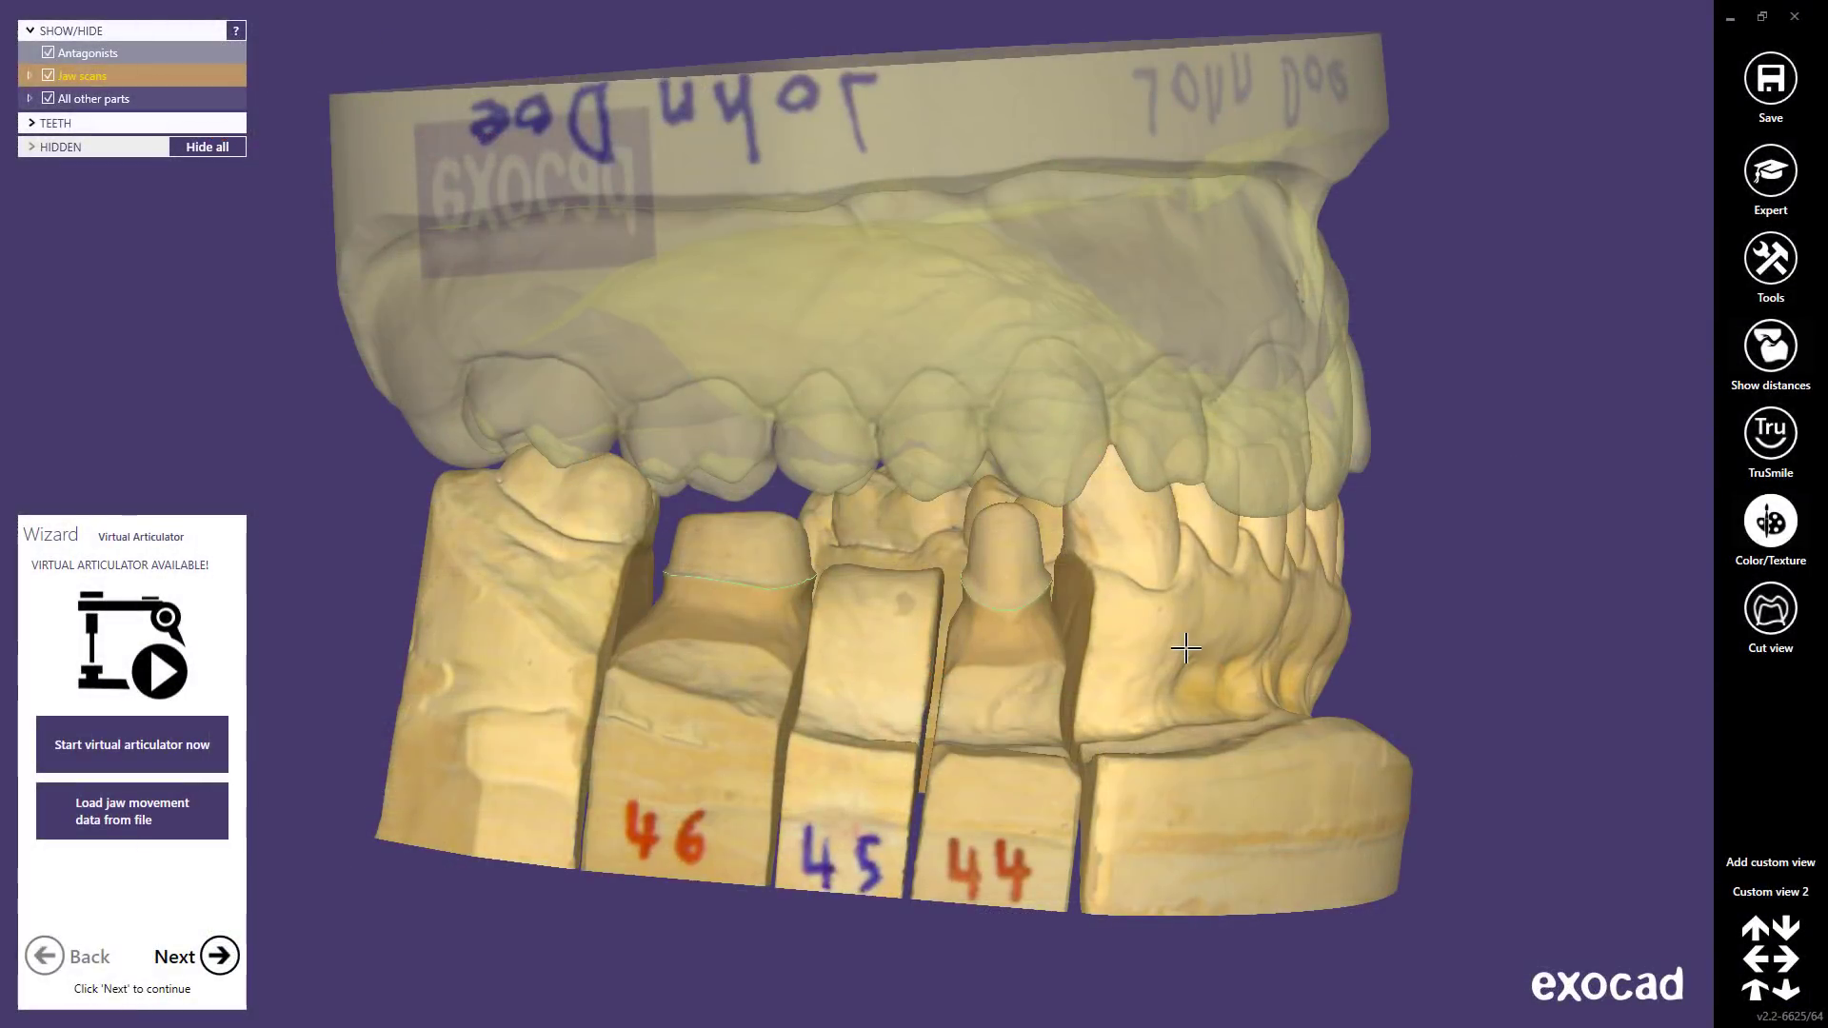
- Hide the jaw scan parts and the antagonist directly in the 3D view, and show them all again
{"action": "middle_click", "coordinate": [1186, 648], "text": "ctrl"}
{"action": "middle_click", "coordinate": [1021, 645], "text": "ctrl"}
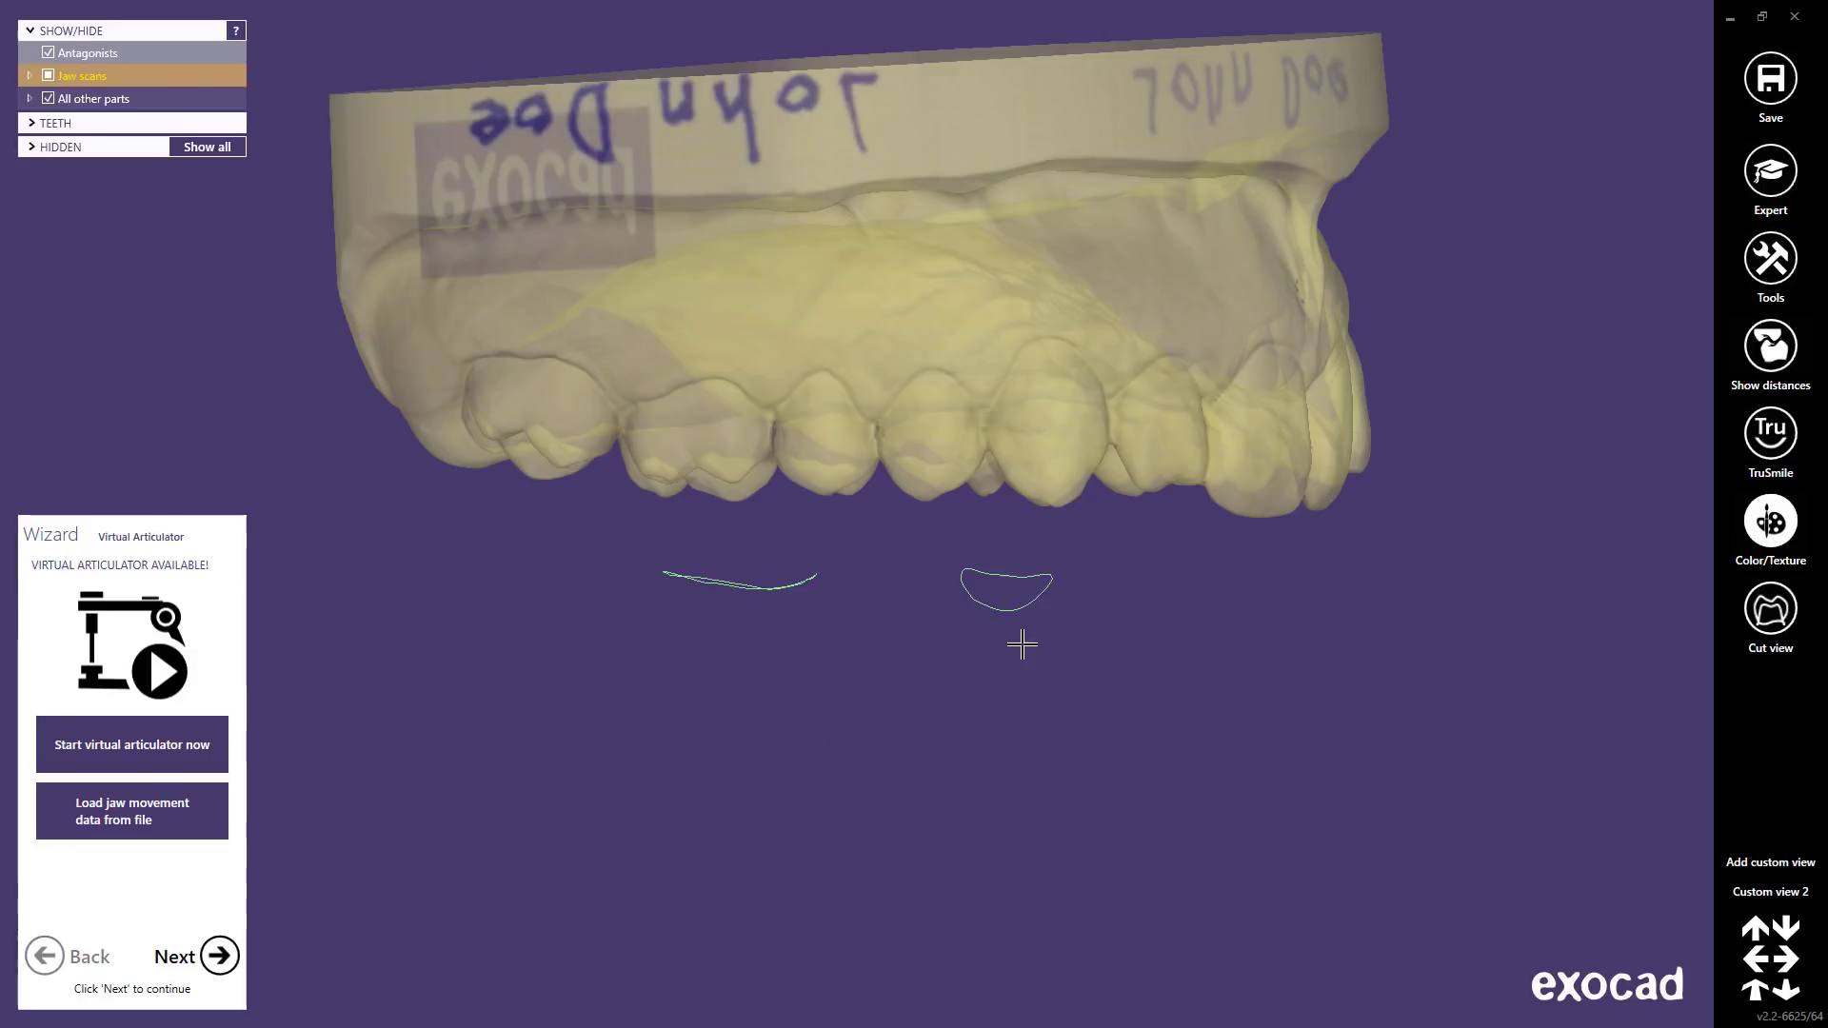
{"action": "middle_click", "coordinate": [1053, 430], "text": "ctrl"}
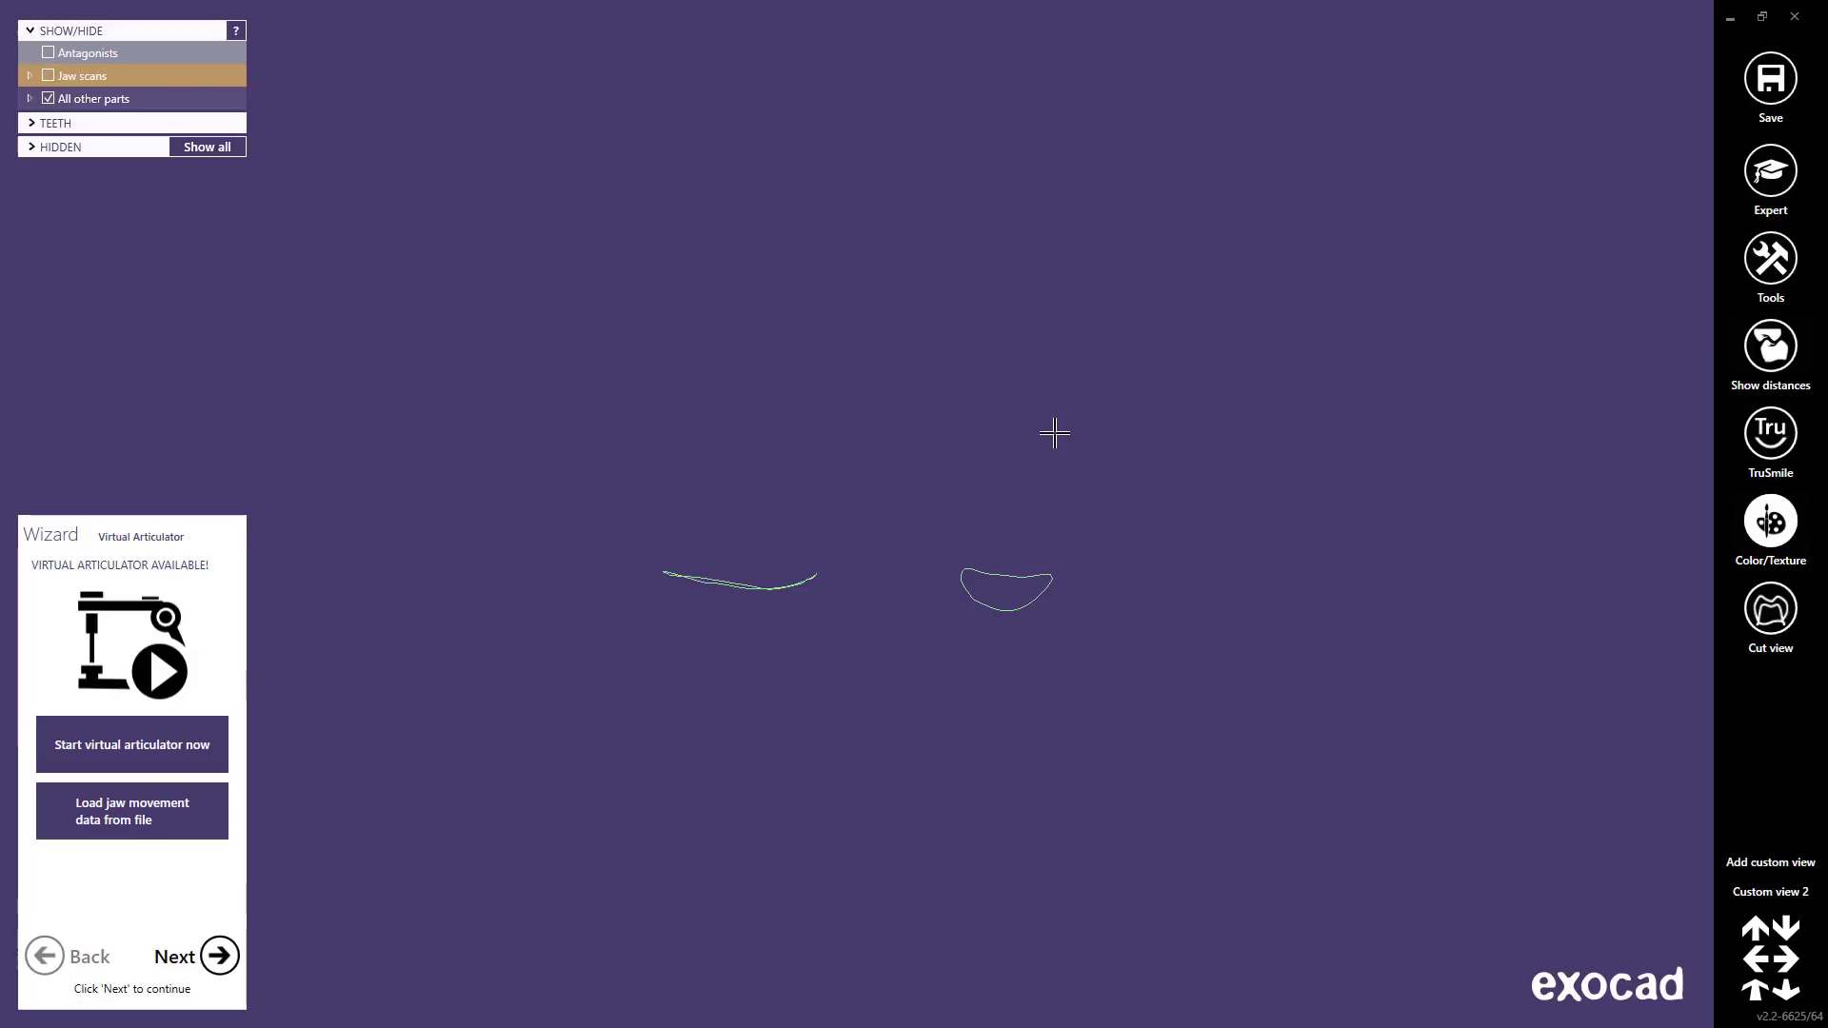
{"action": "middle_click", "coordinate": [739, 380], "text": "ctrl"}
{"action": "middle_click", "coordinate": [738, 379], "text": "ctrl"}
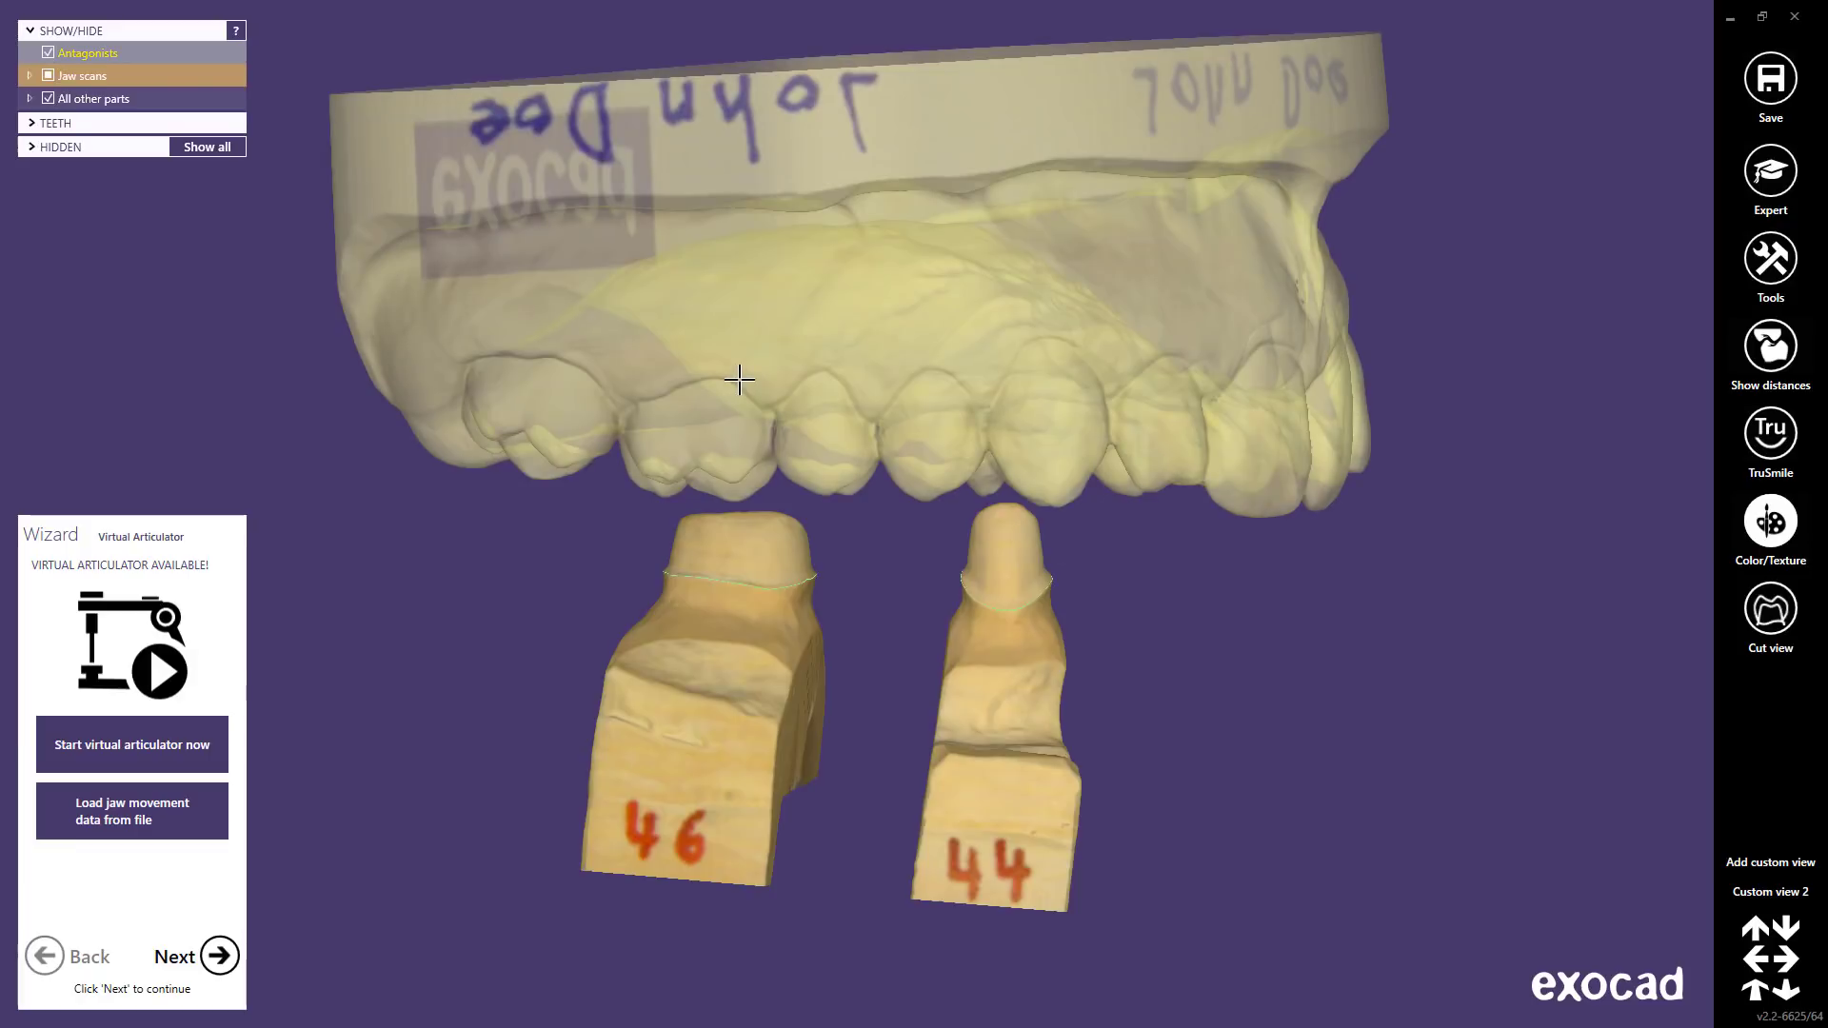
{"action": "middle_click", "coordinate": [738, 380], "text": "ctrl"}
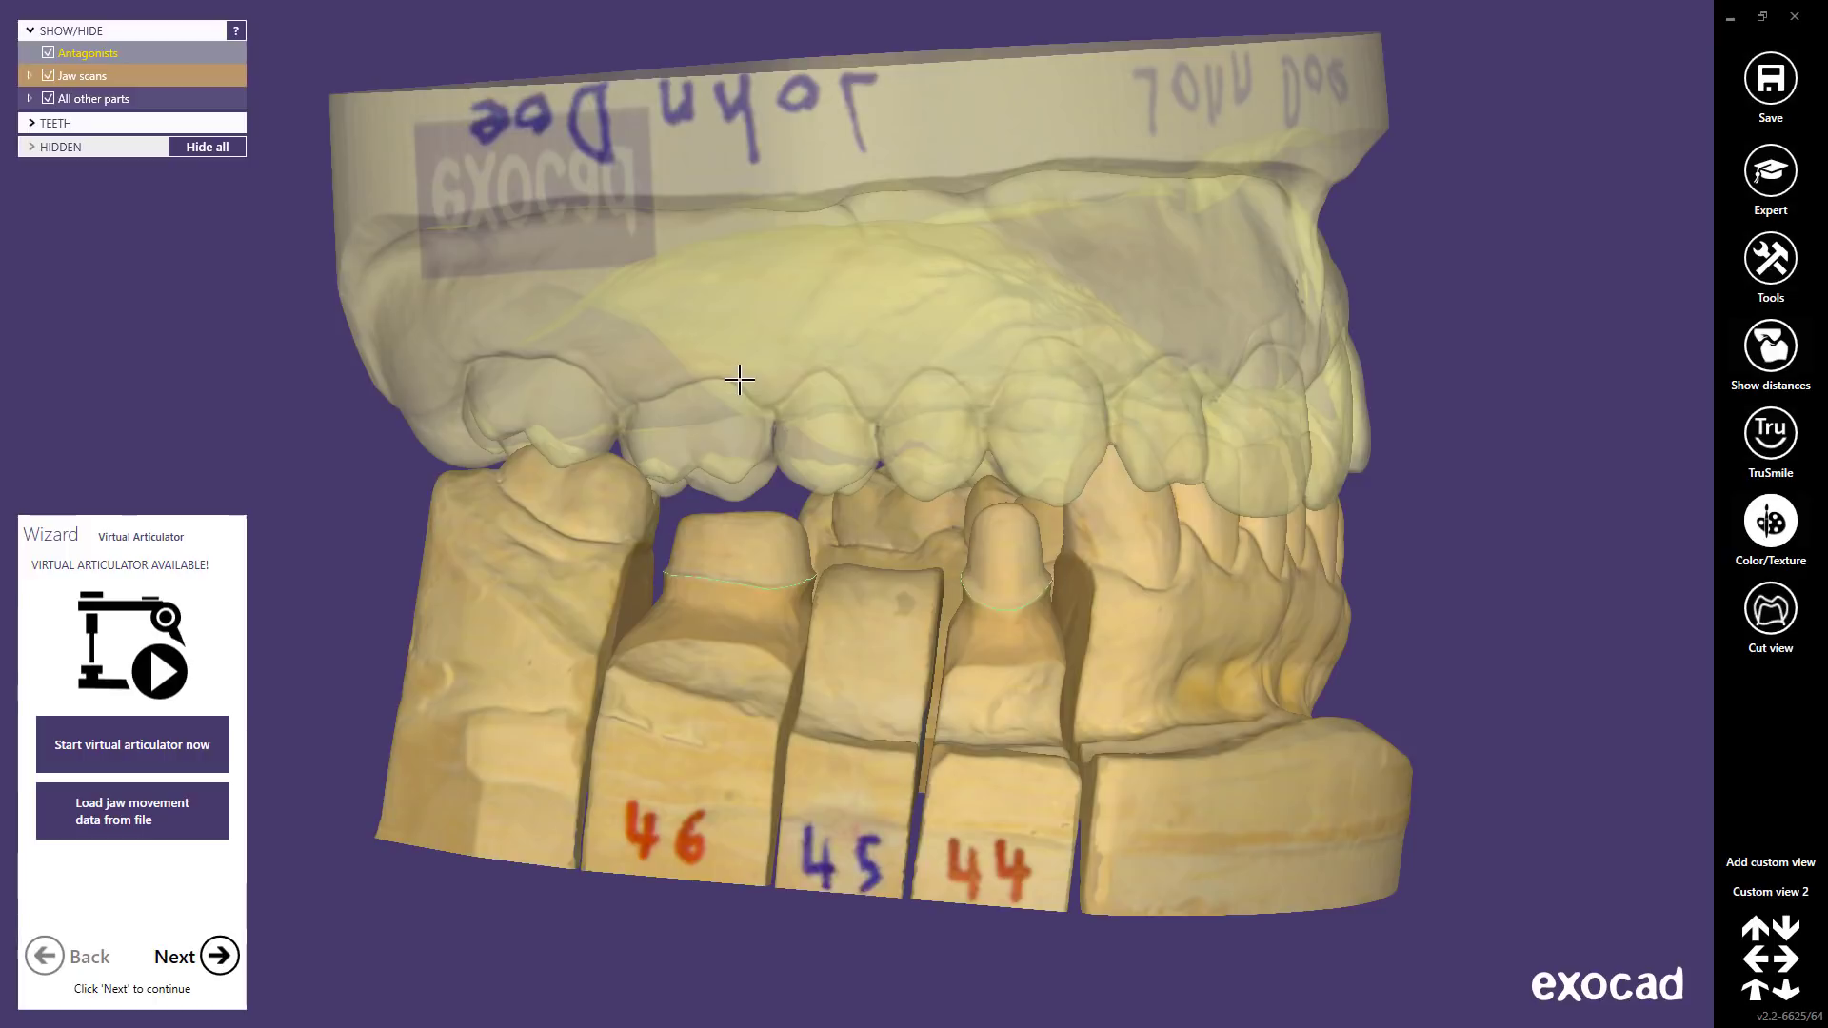
- Try switching the antagonist, the jaw scan and the tooth 46 die between opaque and transparent directly in the 3D view
{"action": "middle_click", "coordinate": [753, 361], "text": "shift"}
{"action": "middle_click", "coordinate": [753, 361], "text": "shift"}
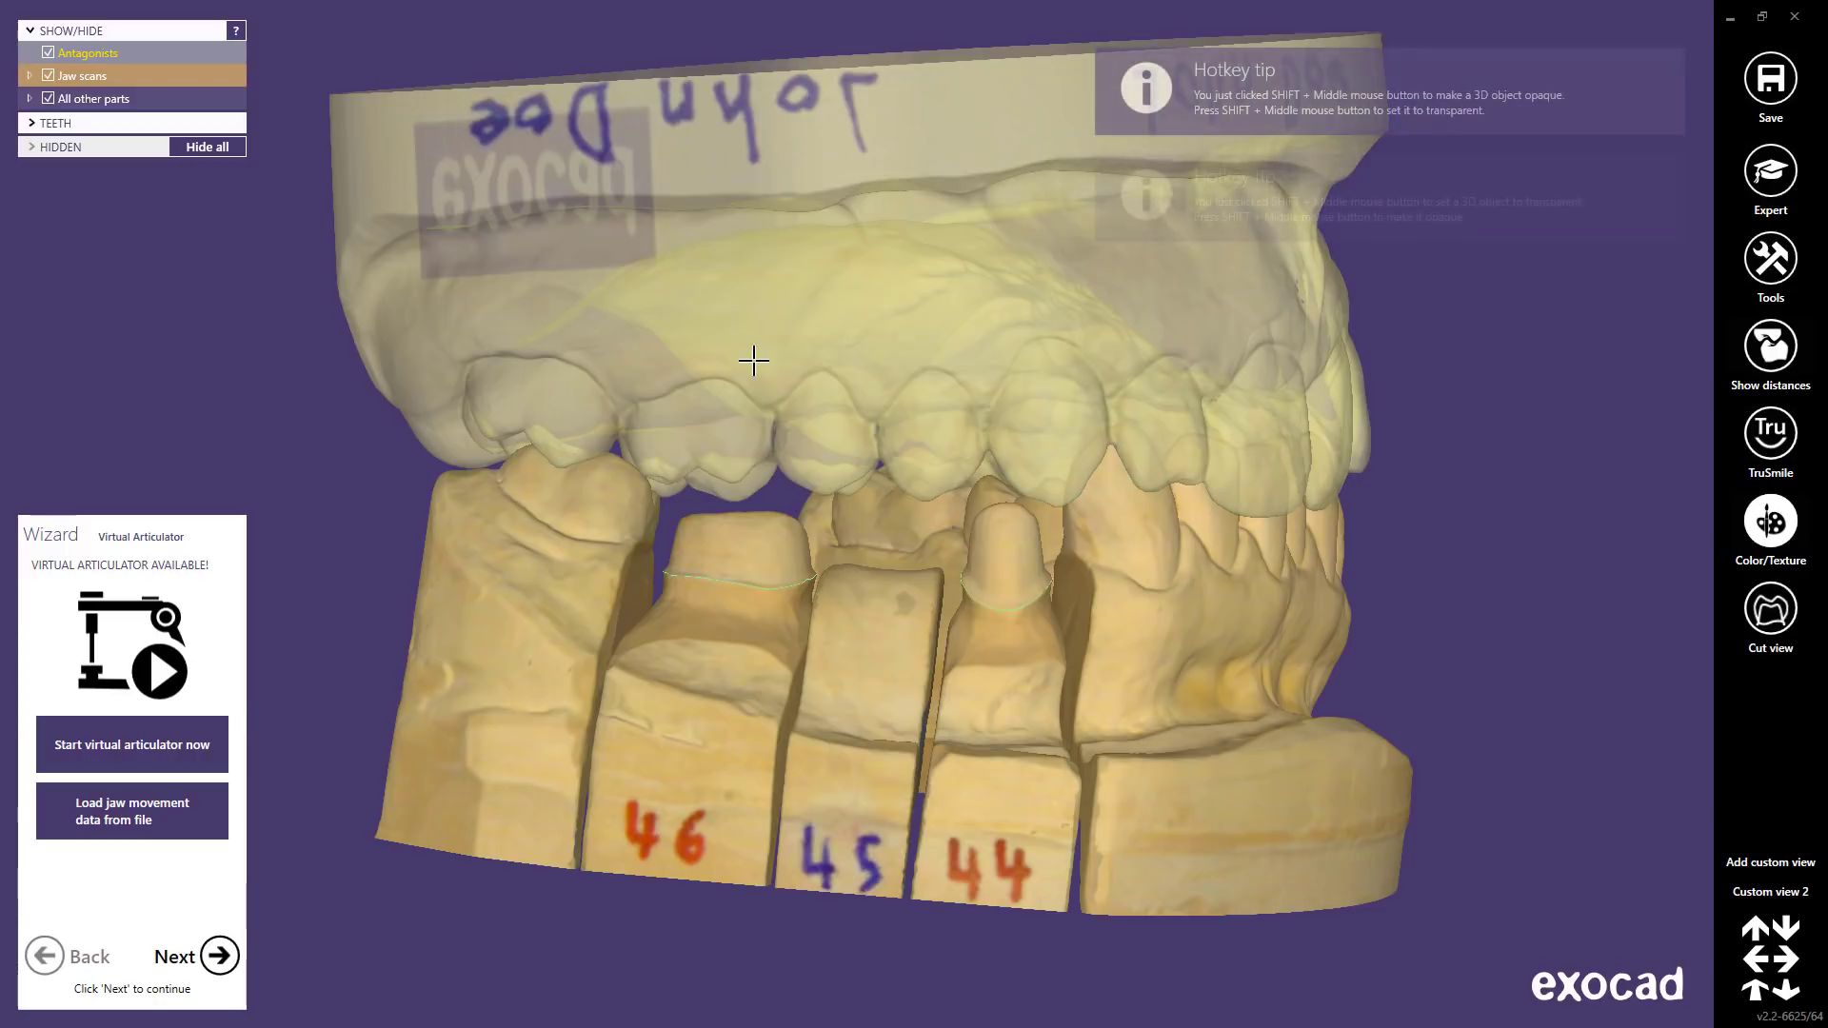
{"action": "middle_click", "coordinate": [588, 571], "text": "shift"}
{"action": "middle_click", "coordinate": [588, 570], "text": "shift"}
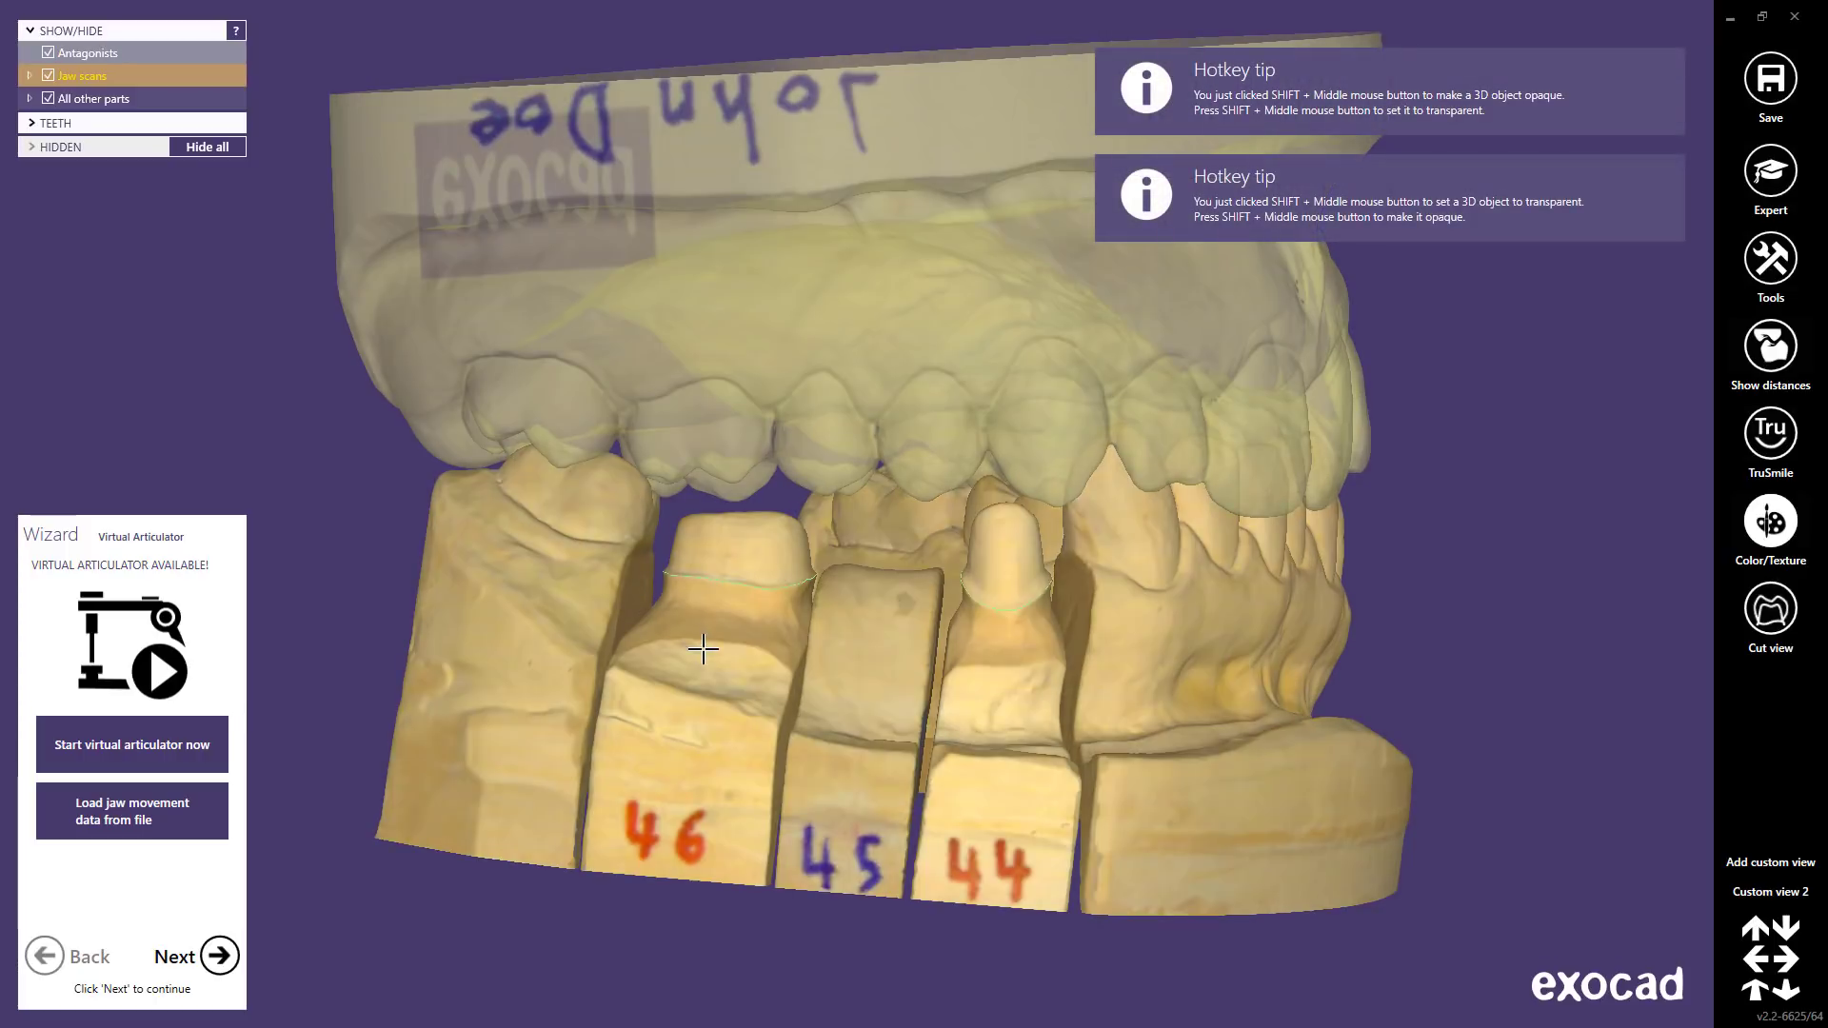
{"action": "middle_click", "coordinate": [703, 650], "text": "shift"}
{"action": "middle_click", "coordinate": [702, 651], "text": "shift"}
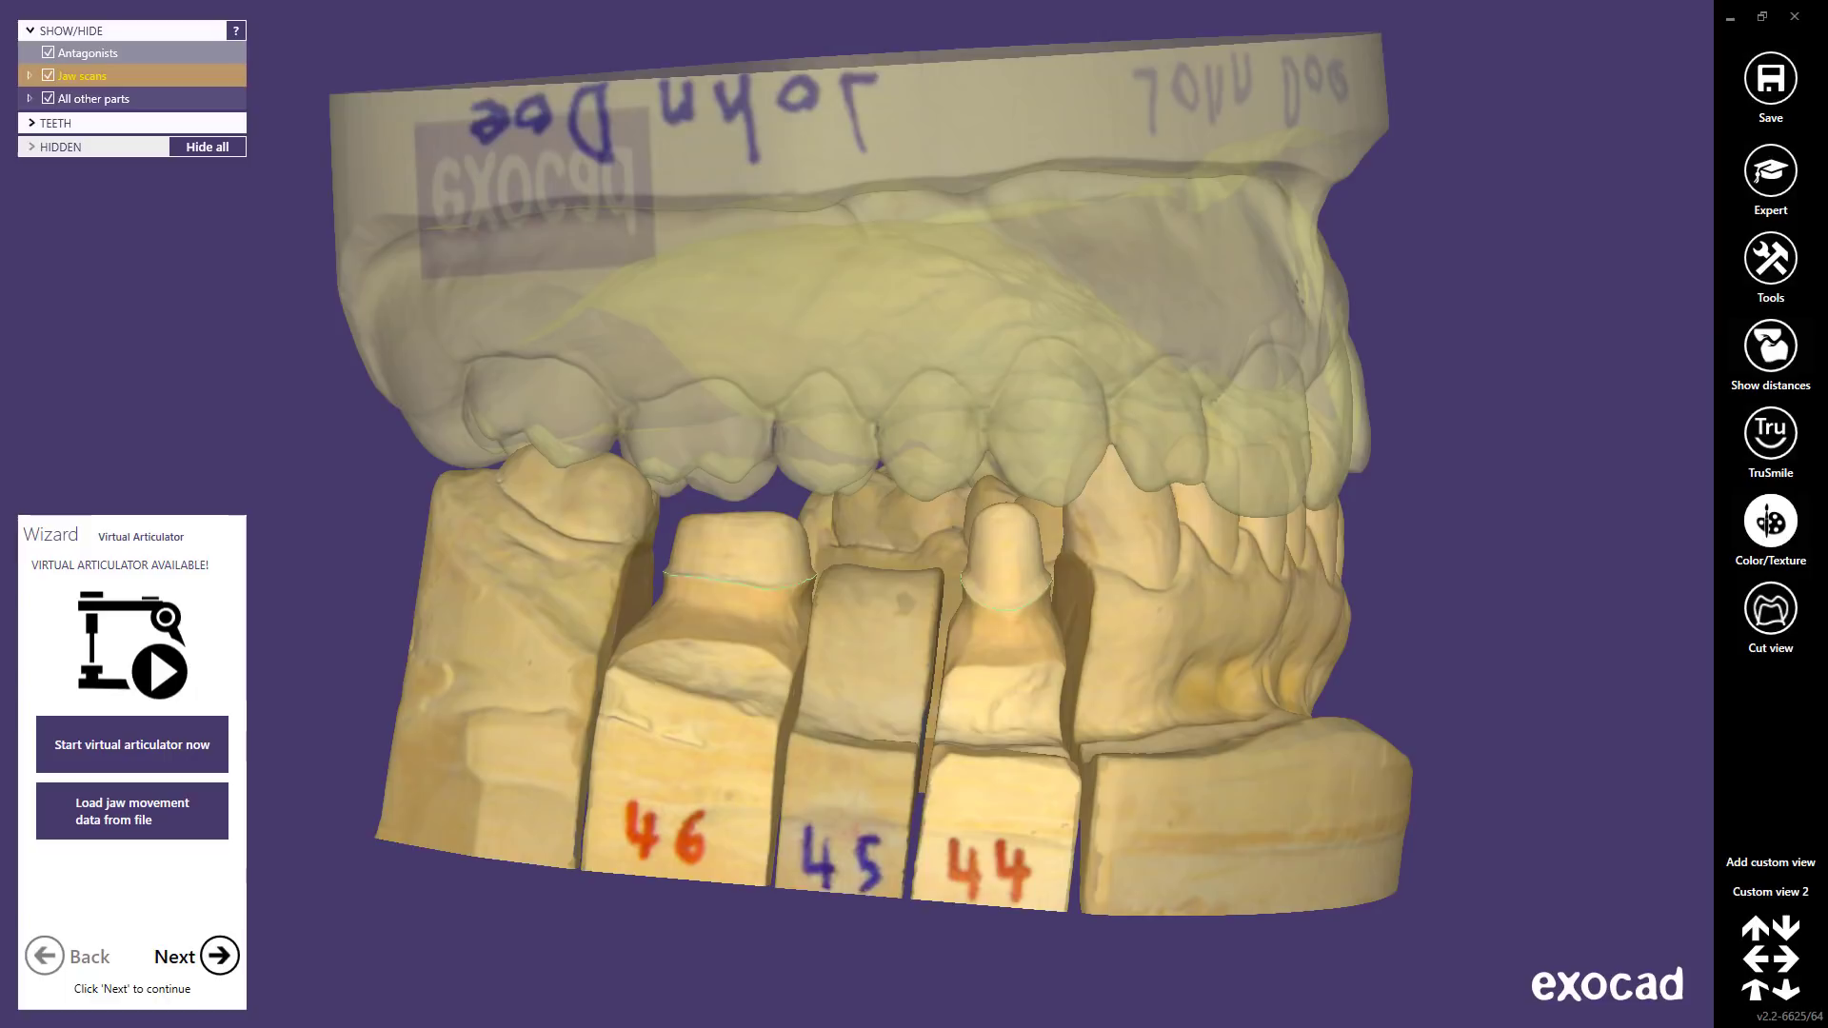
{"action": "middle_click", "coordinate": [753, 361], "text": "ctrl"}
{"action": "middle_click", "coordinate": [697, 654], "text": "ctrl+shift"}
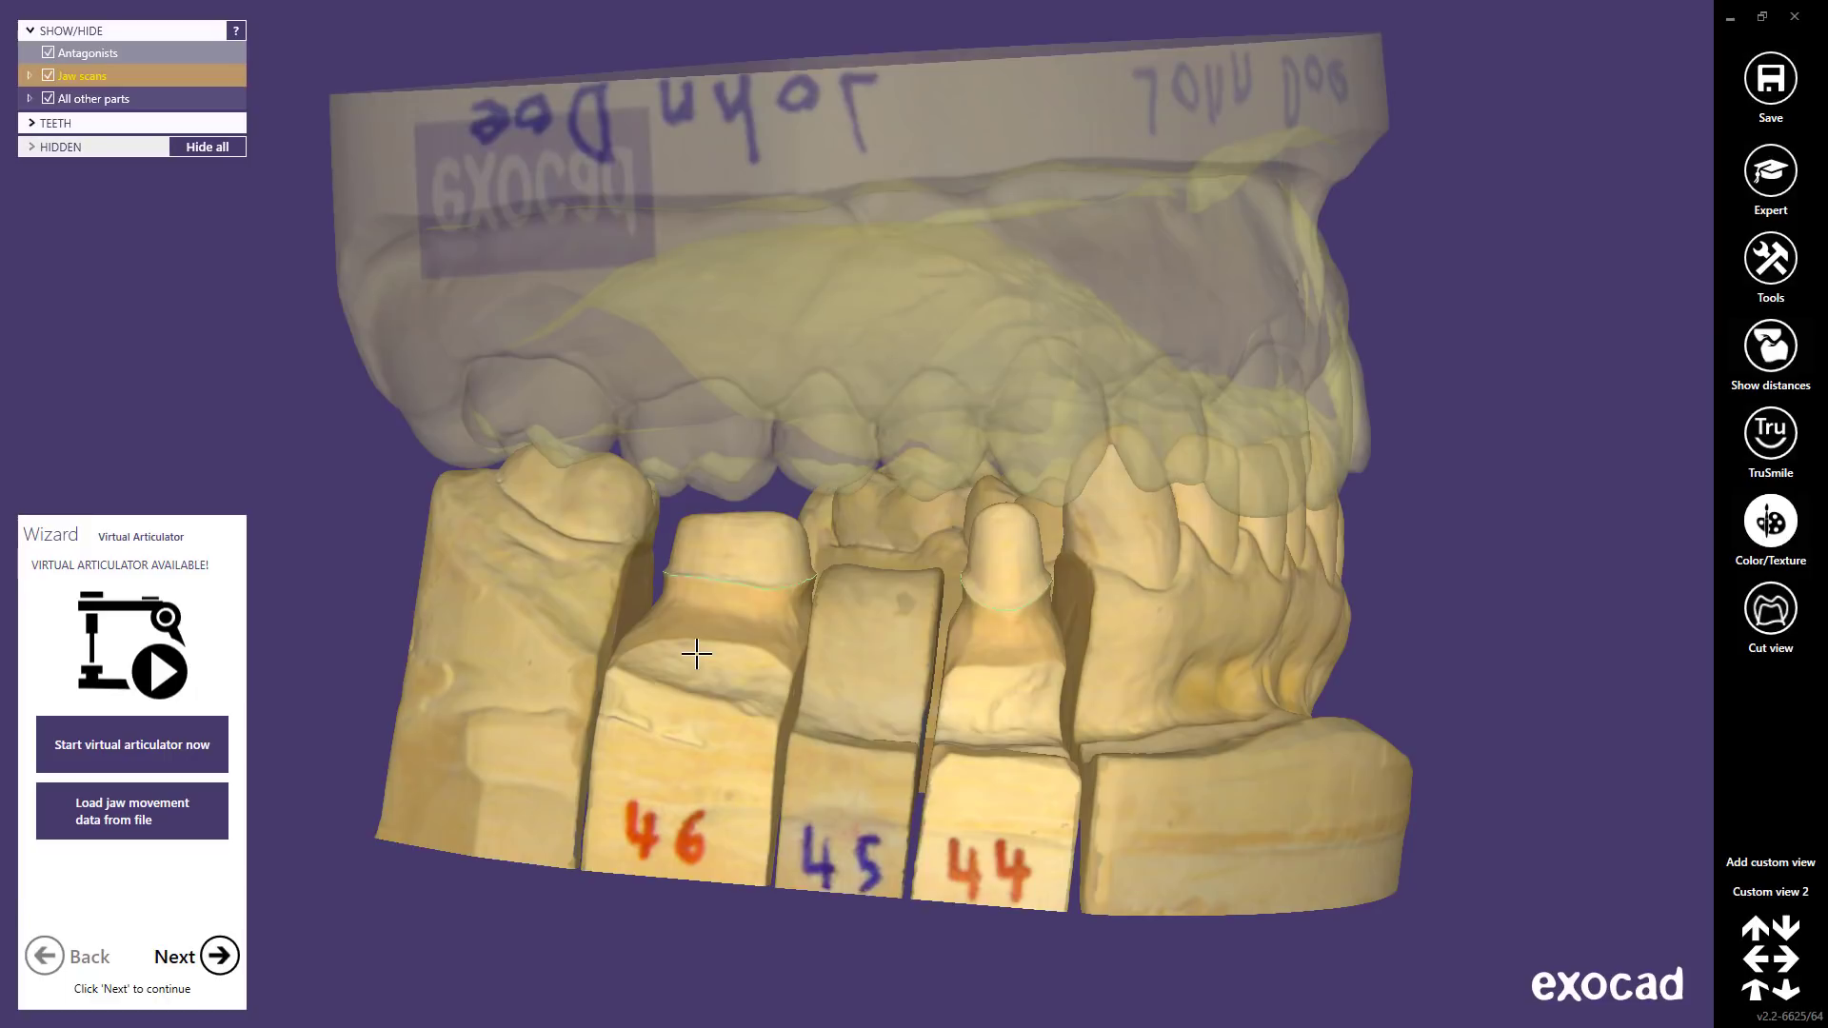
{"action": "middle_click", "coordinate": [697, 654], "text": "ctrl"}
{"action": "middle_click", "coordinate": [697, 654], "text": "ctrl+shift"}
- Briefly bring up the distance display, the Measurement Tool and the Sectional View, closing each one again
{"action": "key", "text": "d"}
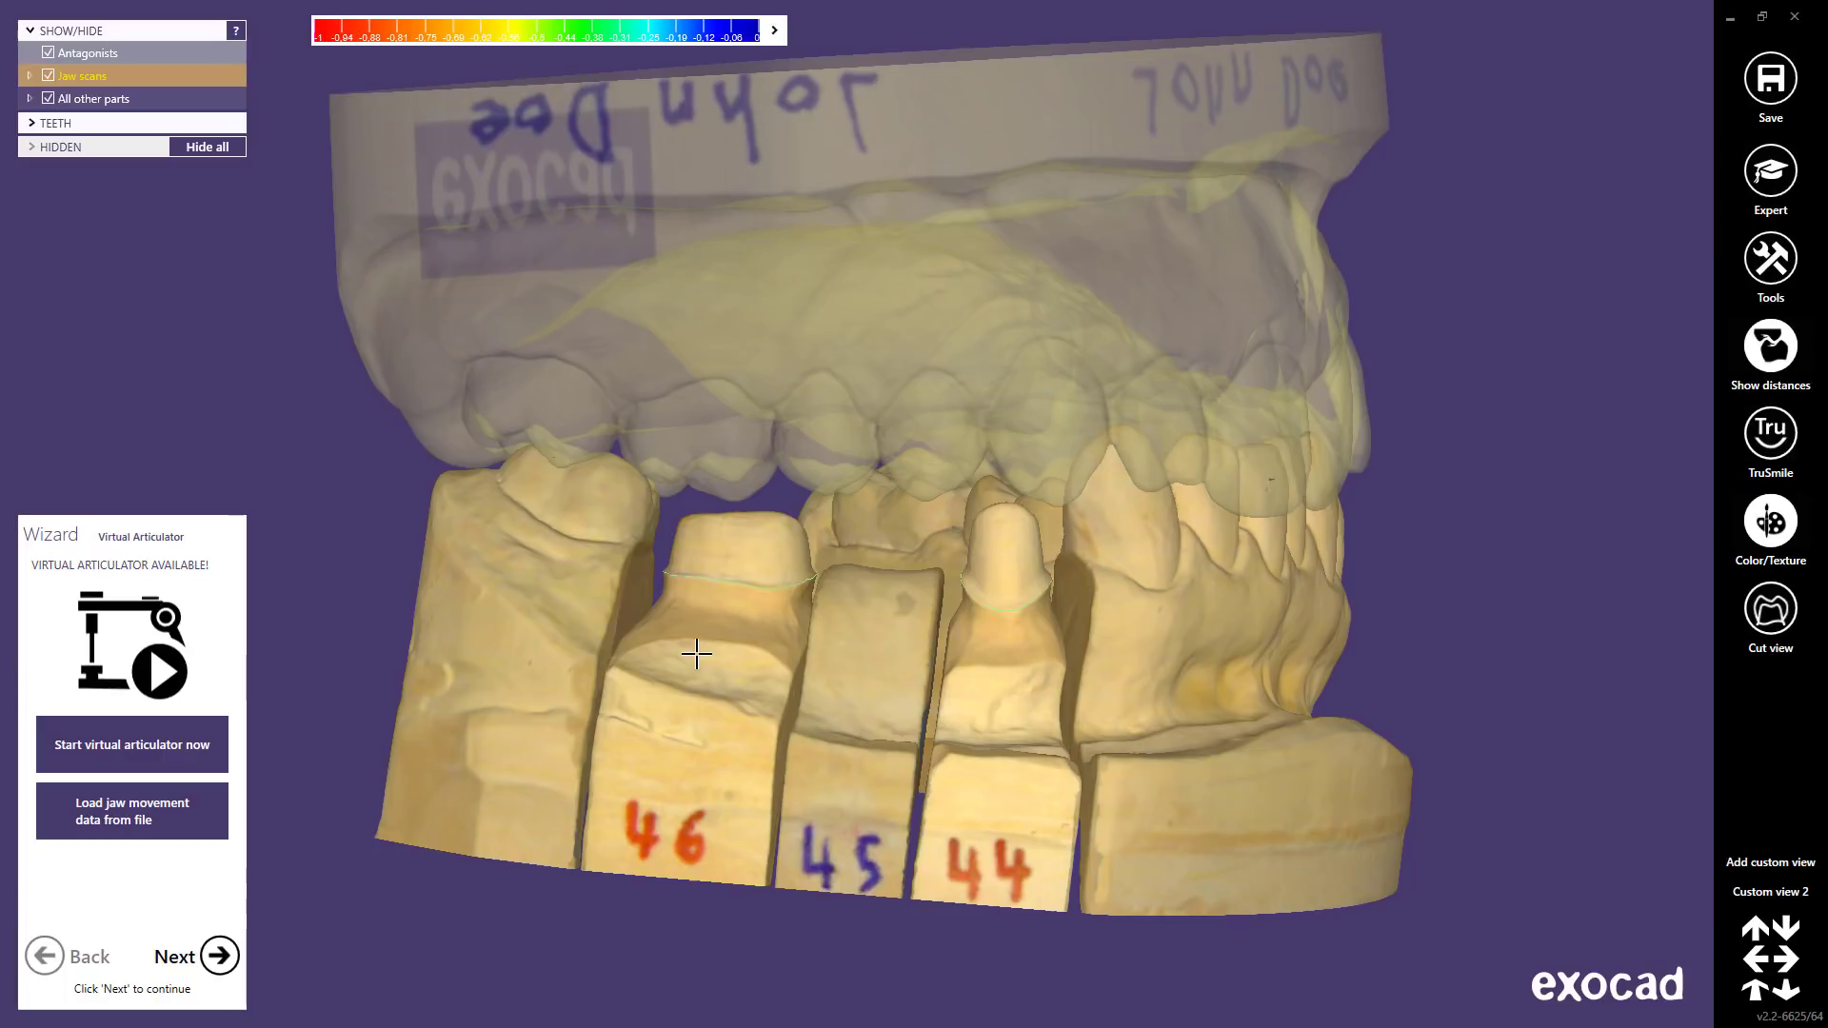
{"action": "key", "text": "d"}
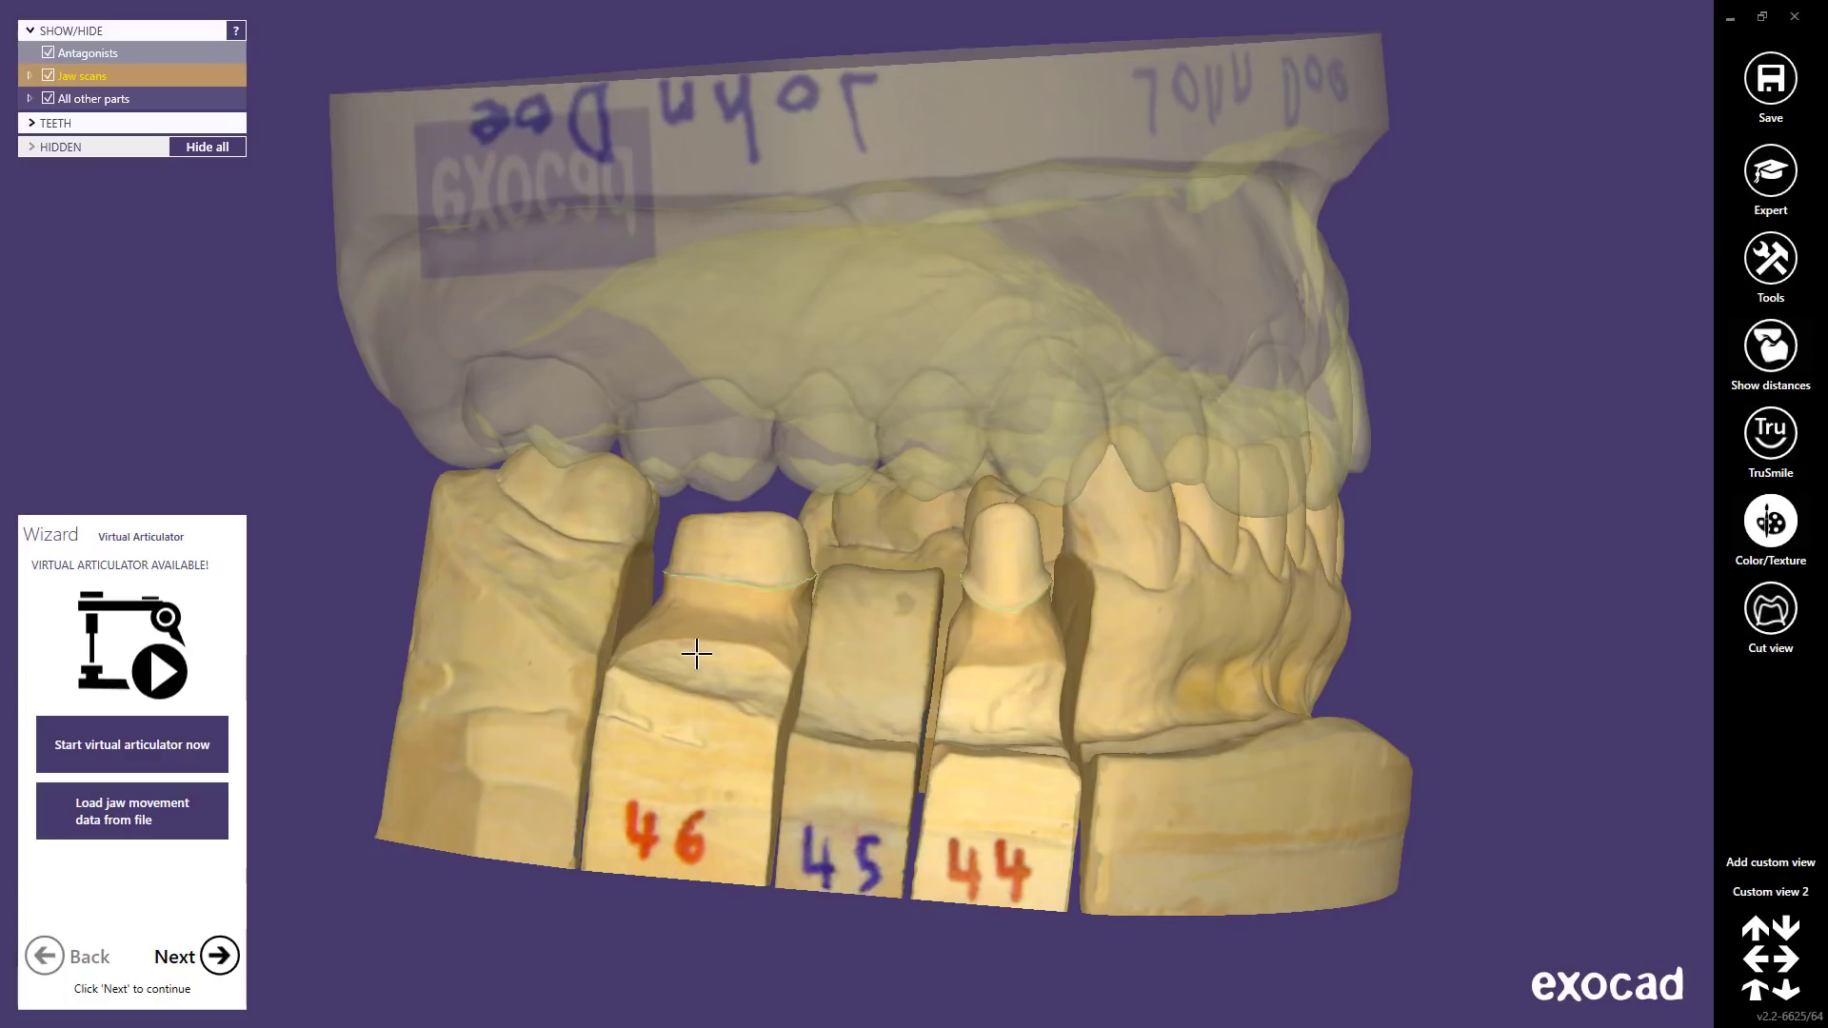
{"action": "key", "text": "m"}
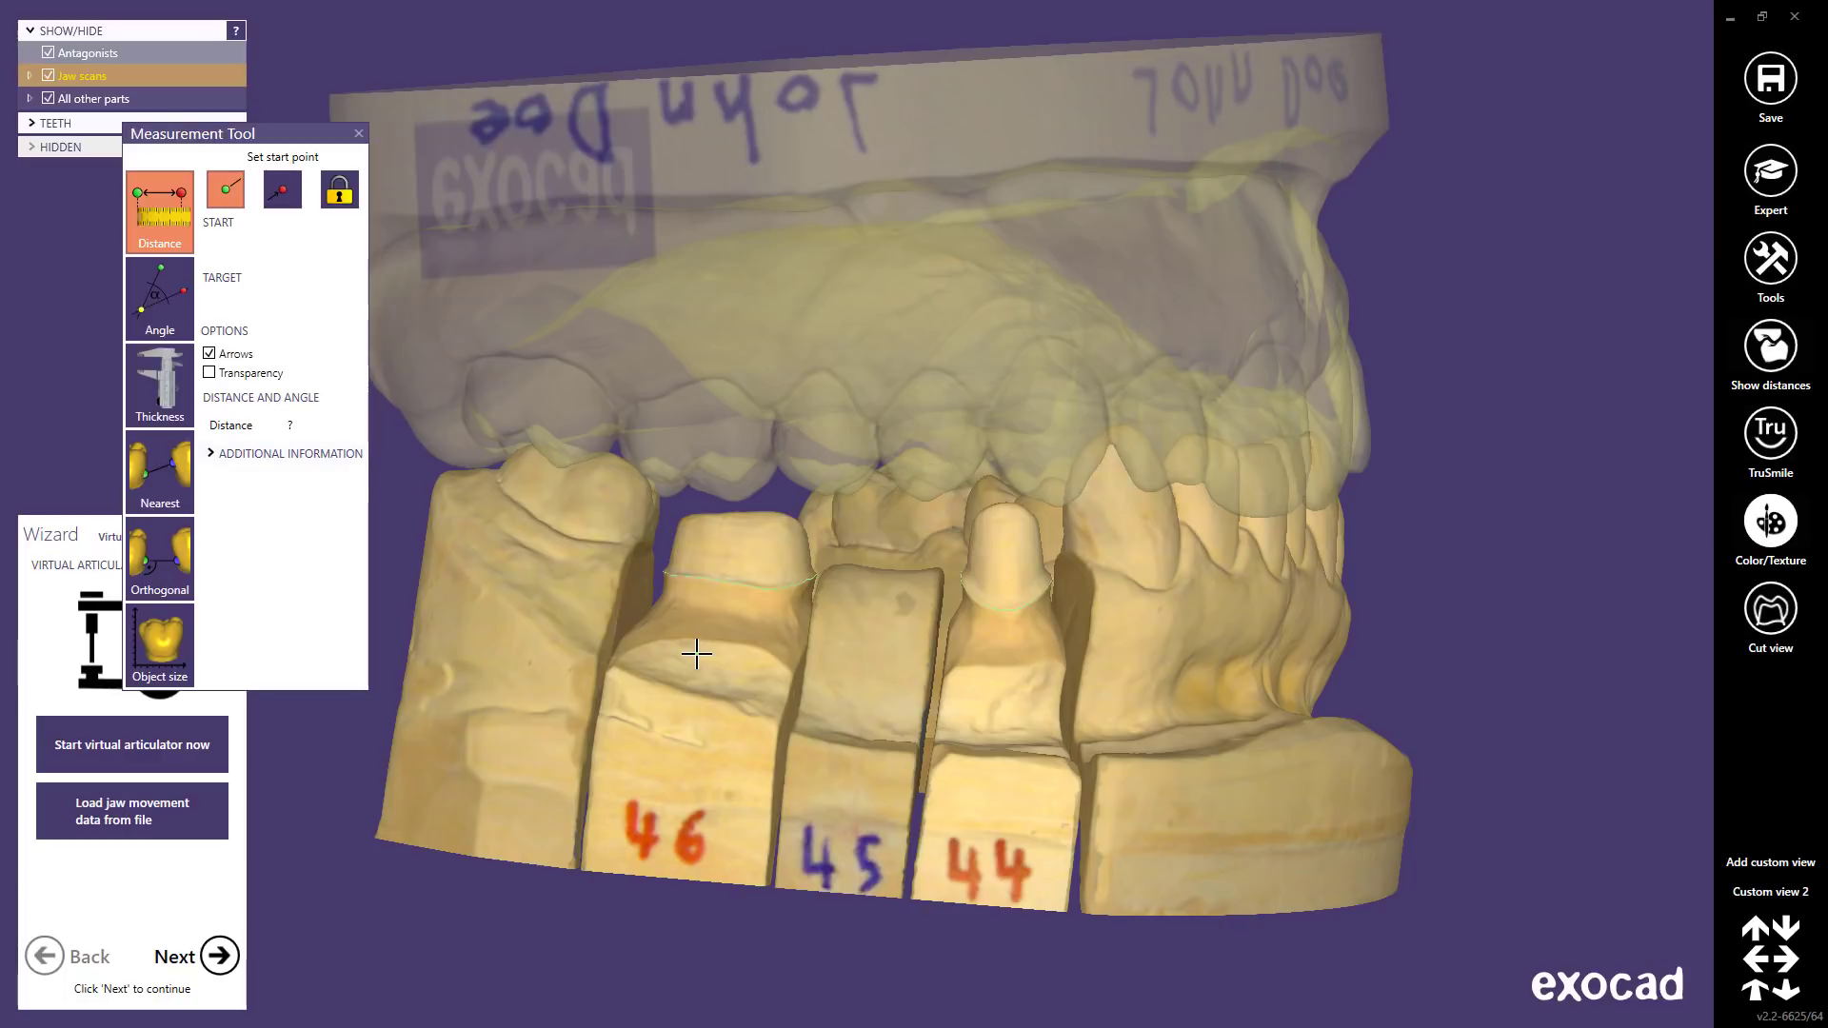
{"action": "key", "text": "Escape"}
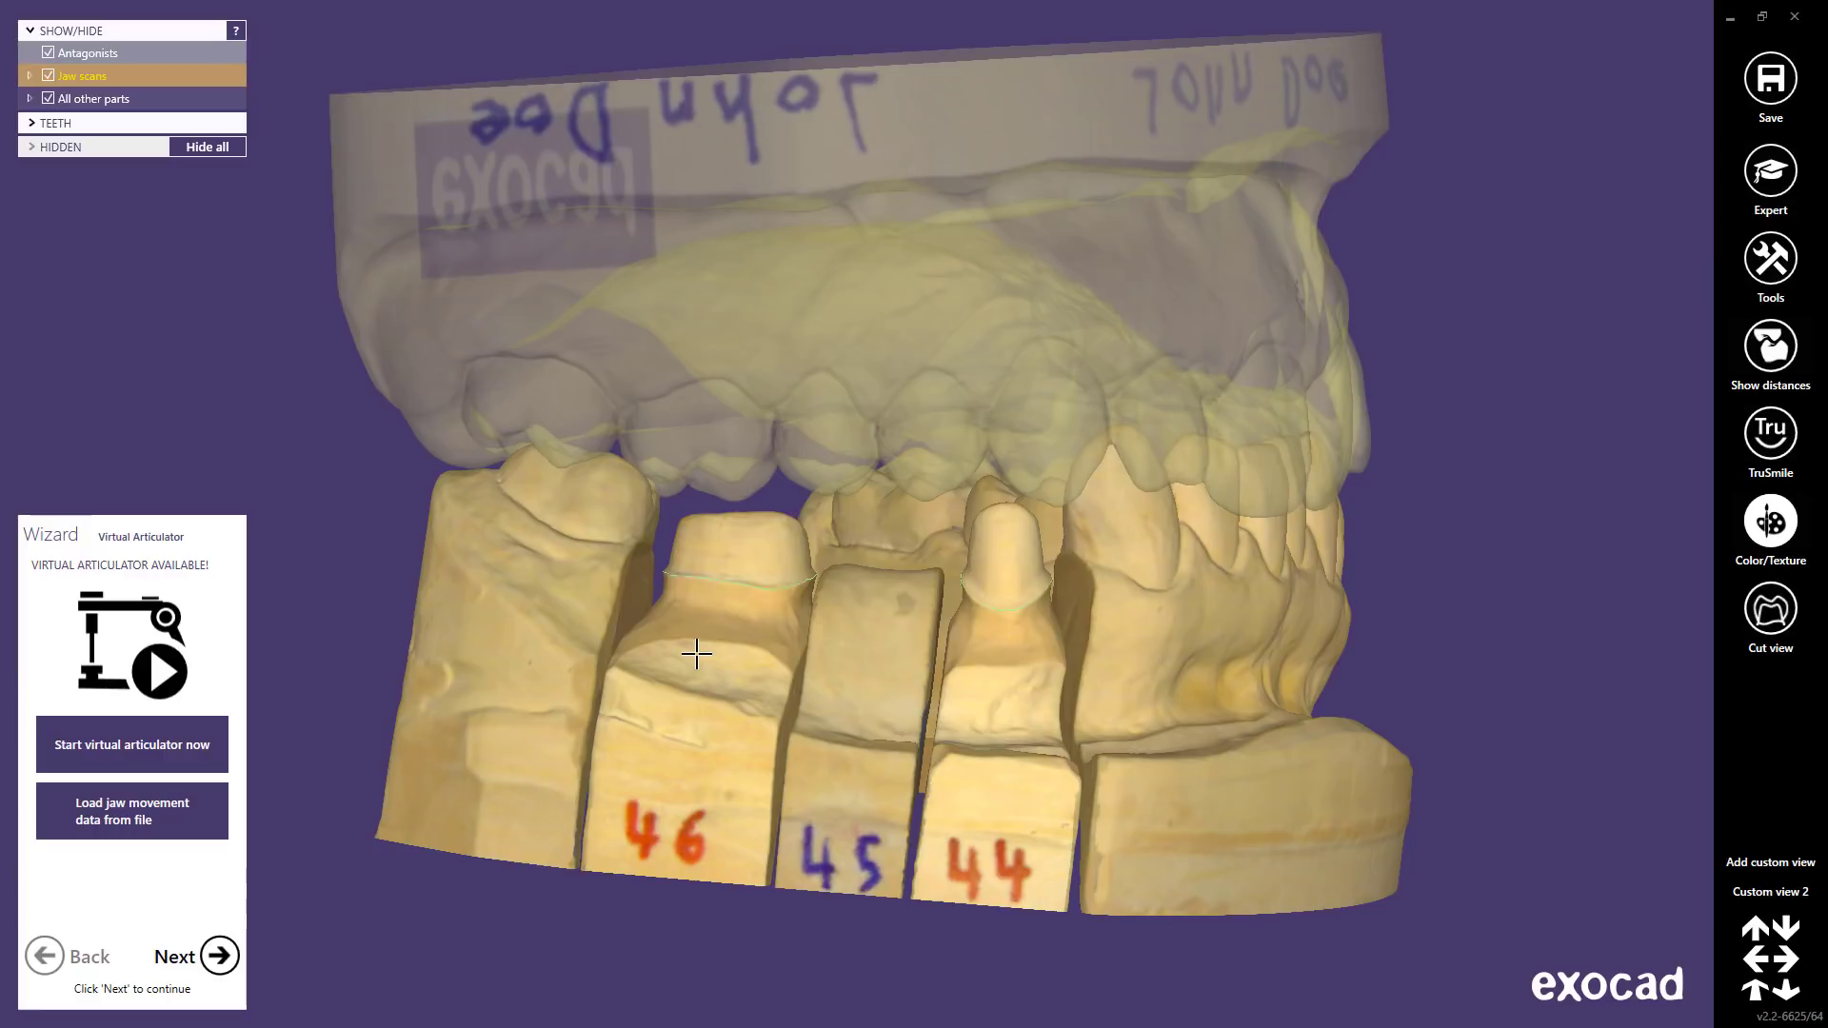
{"action": "key", "text": "c"}
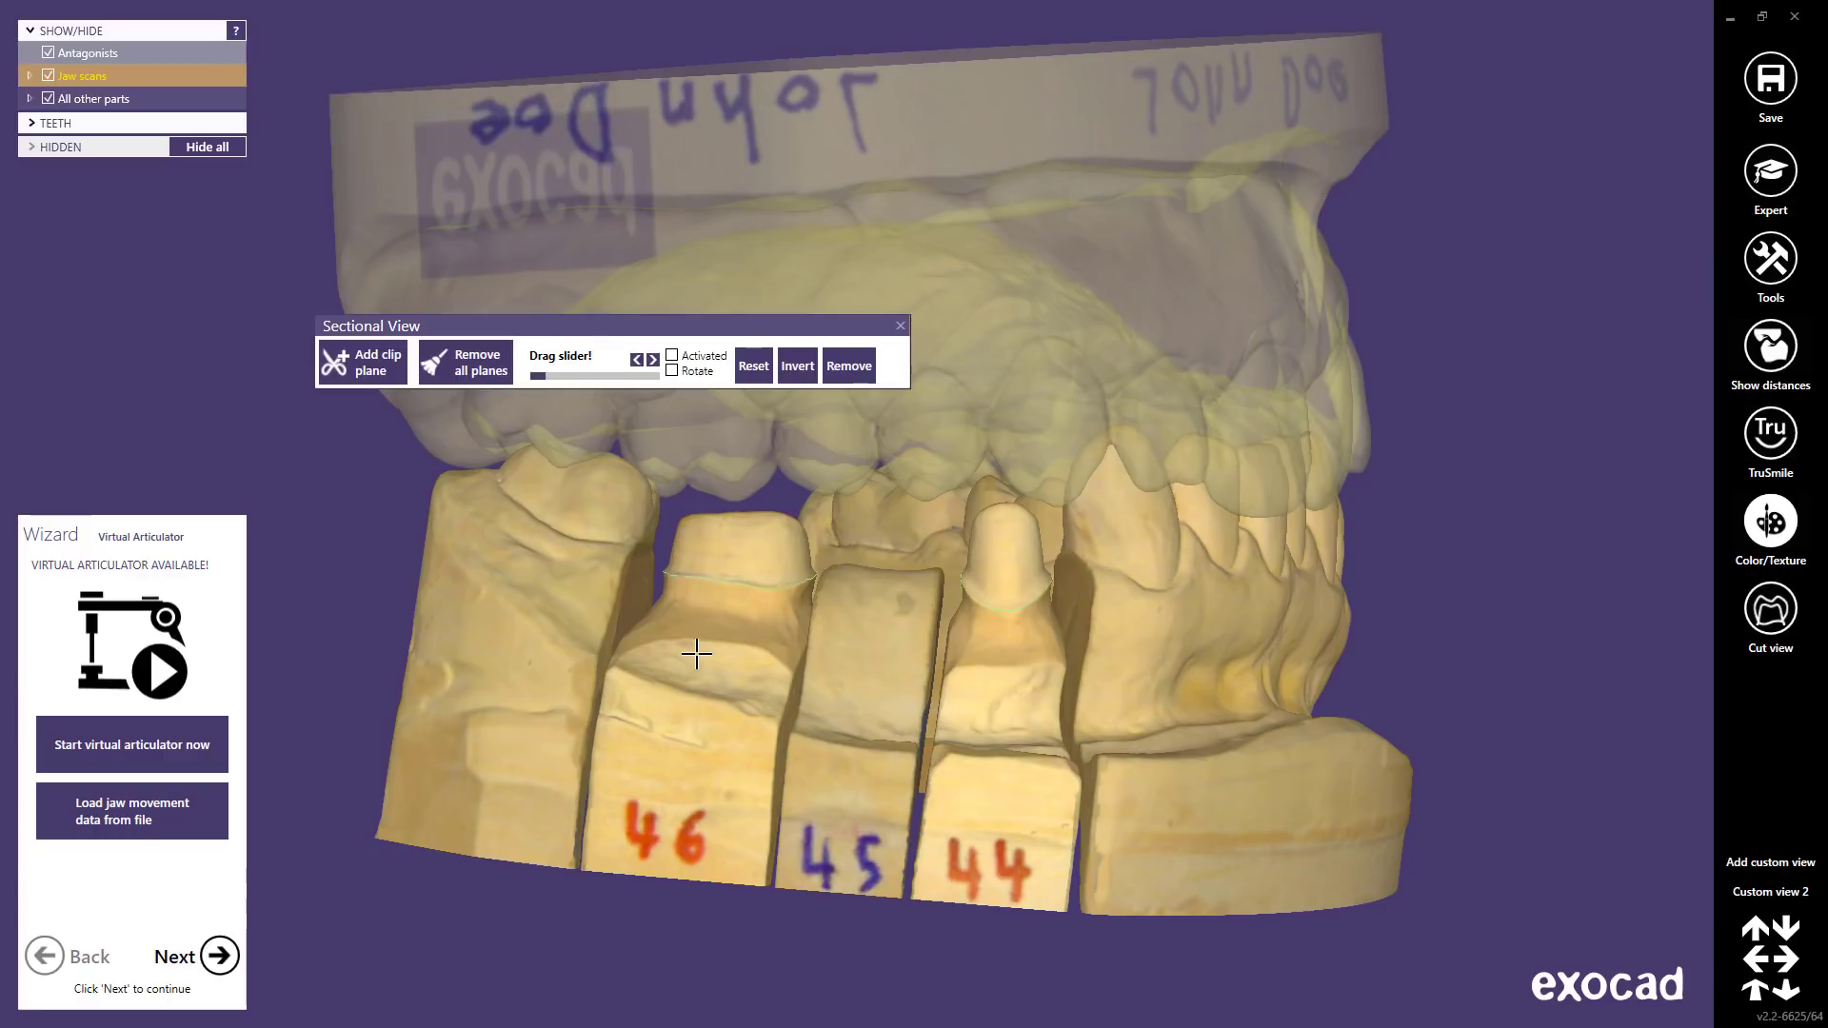
{"action": "key", "text": "Escape"}
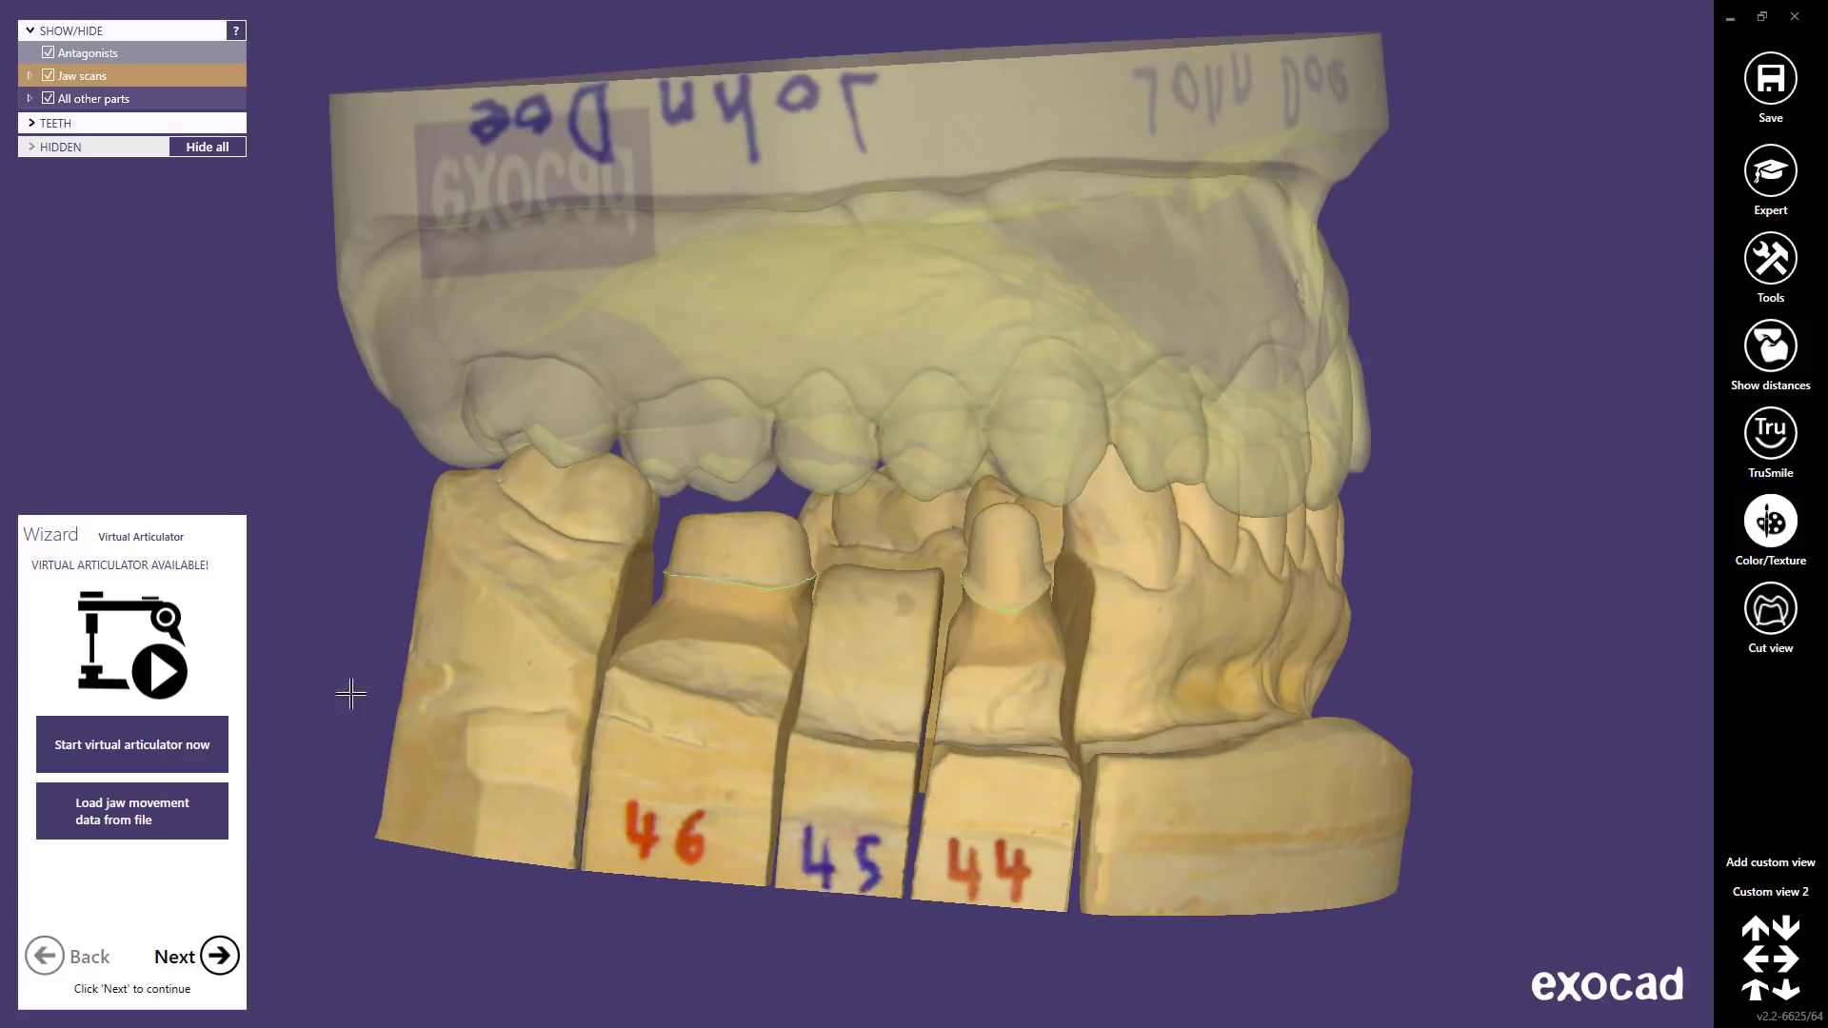
- Start the virtual articulator and hide the antagonist to expose the lower jaw scan
{"action": "left_click", "coordinate": [139, 745]}
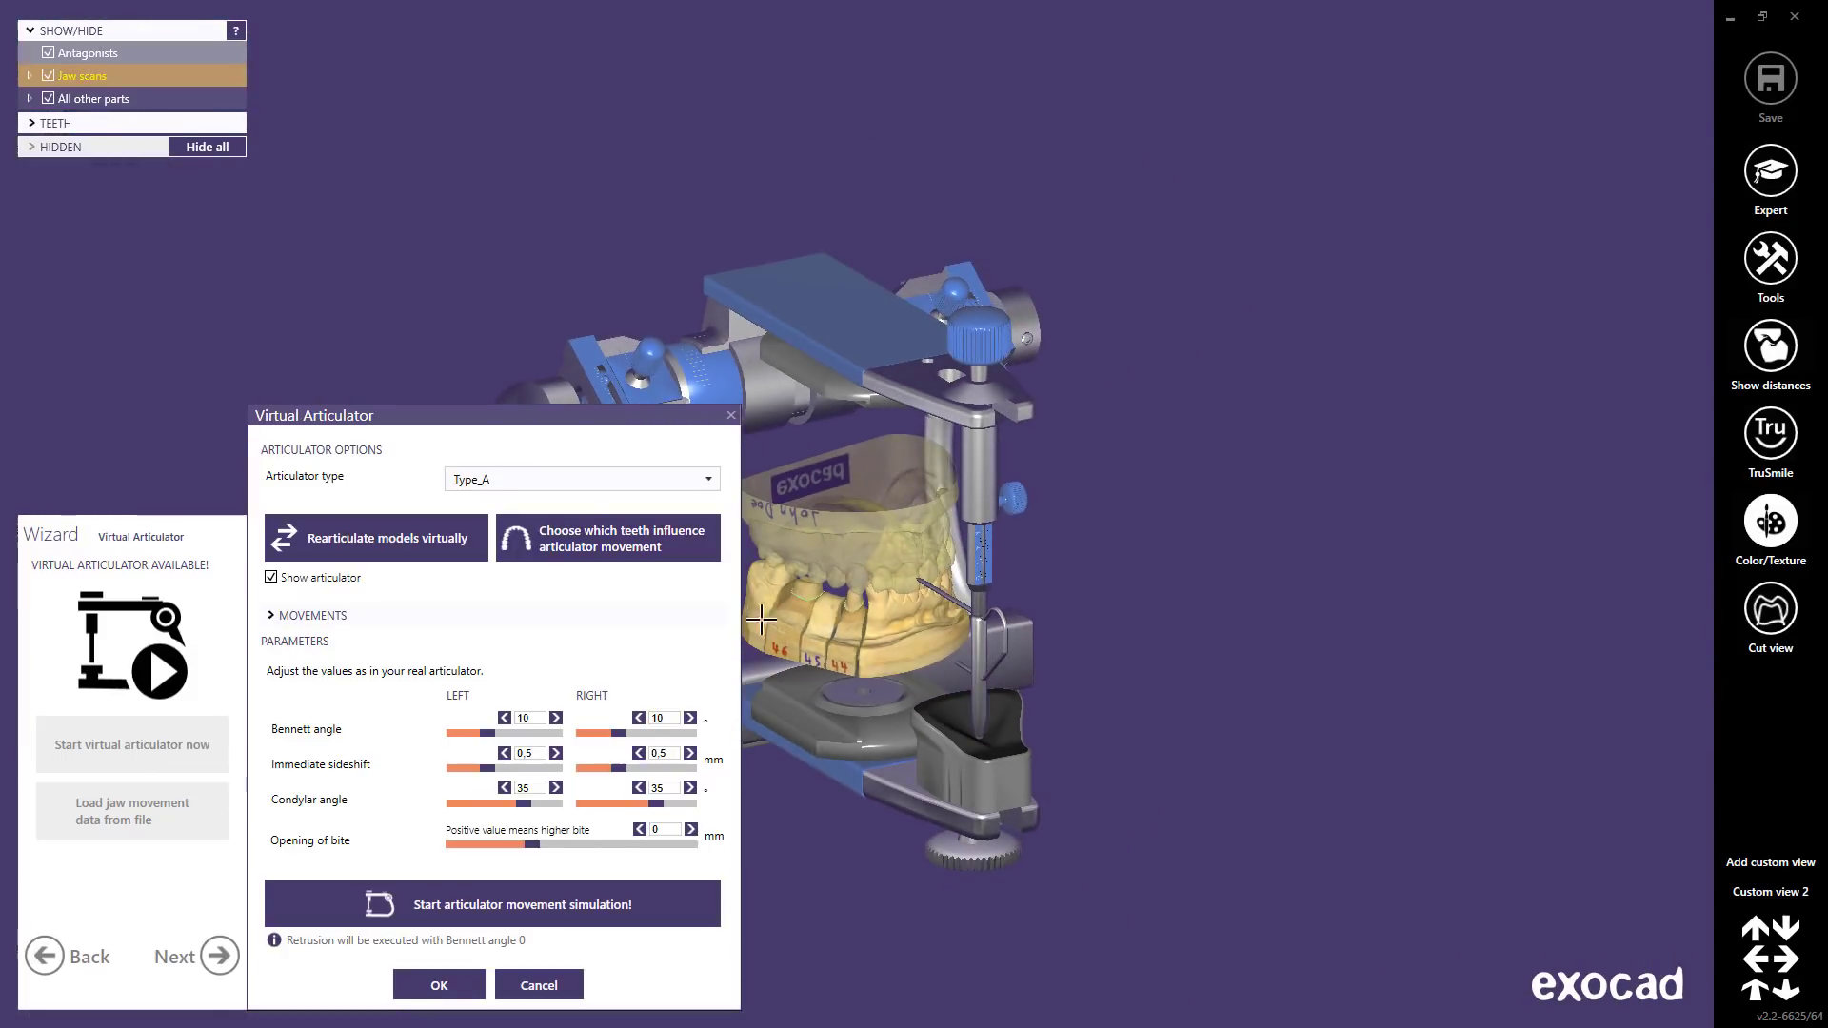
{"action": "middle_click_drag", "start_coordinate": [840, 637], "coordinate": [1096, 617]}
{"action": "scroll", "coordinate": [1148, 503], "scroll_direction": "up", "scroll_amount": 3}
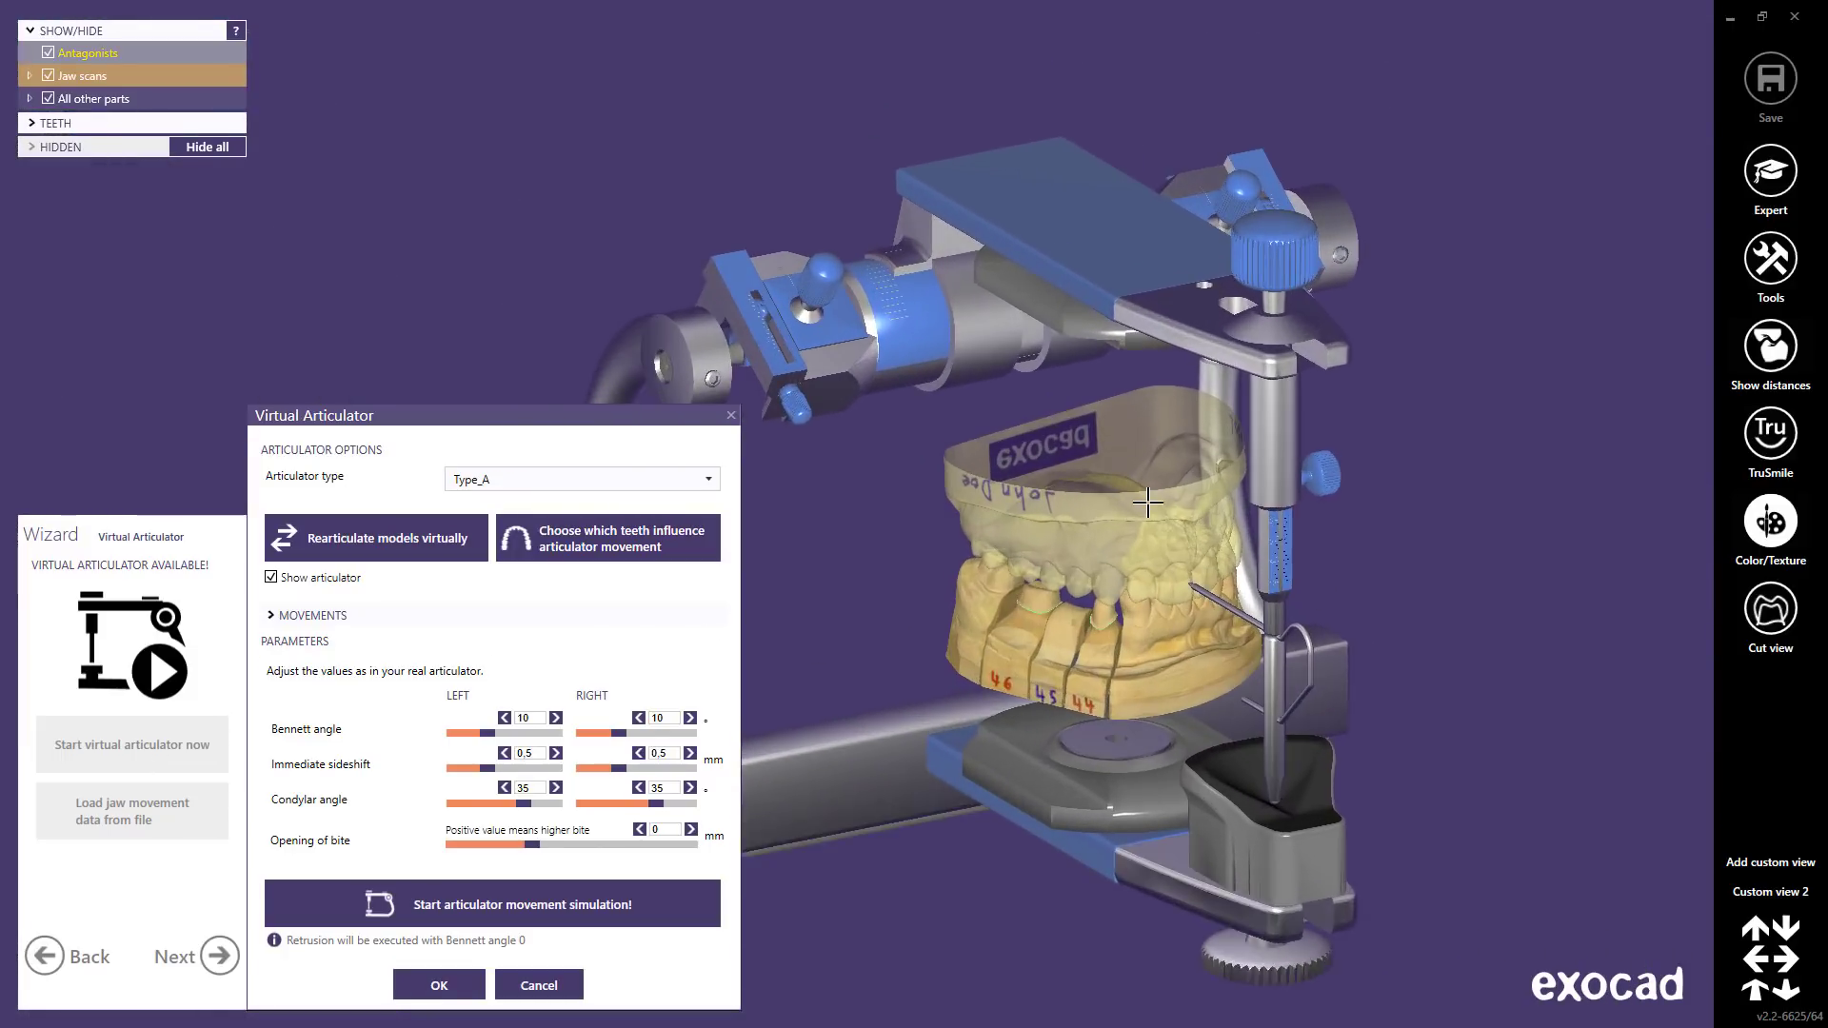
{"action": "scroll", "coordinate": [1148, 503], "scroll_direction": "up", "scroll_amount": 3}
{"action": "scroll", "coordinate": [1223, 629], "scroll_direction": "up", "scroll_amount": 2}
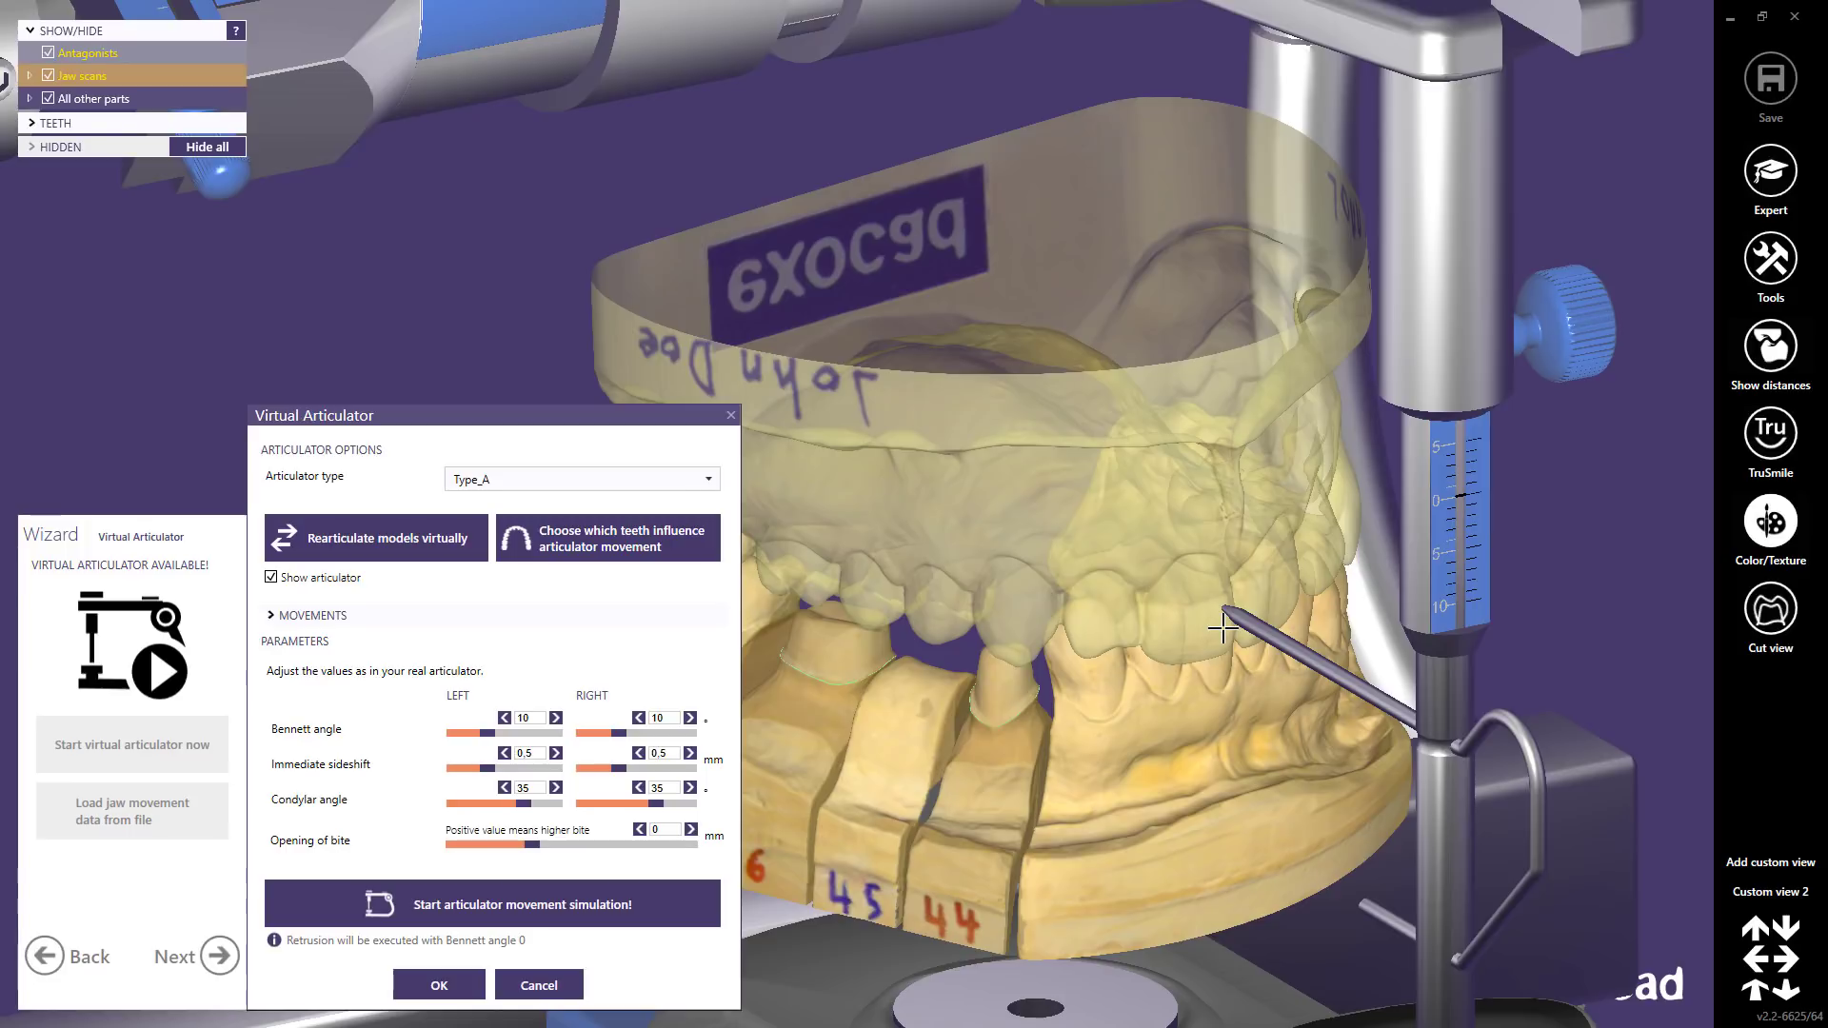
{"action": "middle_click", "coordinate": [1025, 509], "text": "ctrl"}
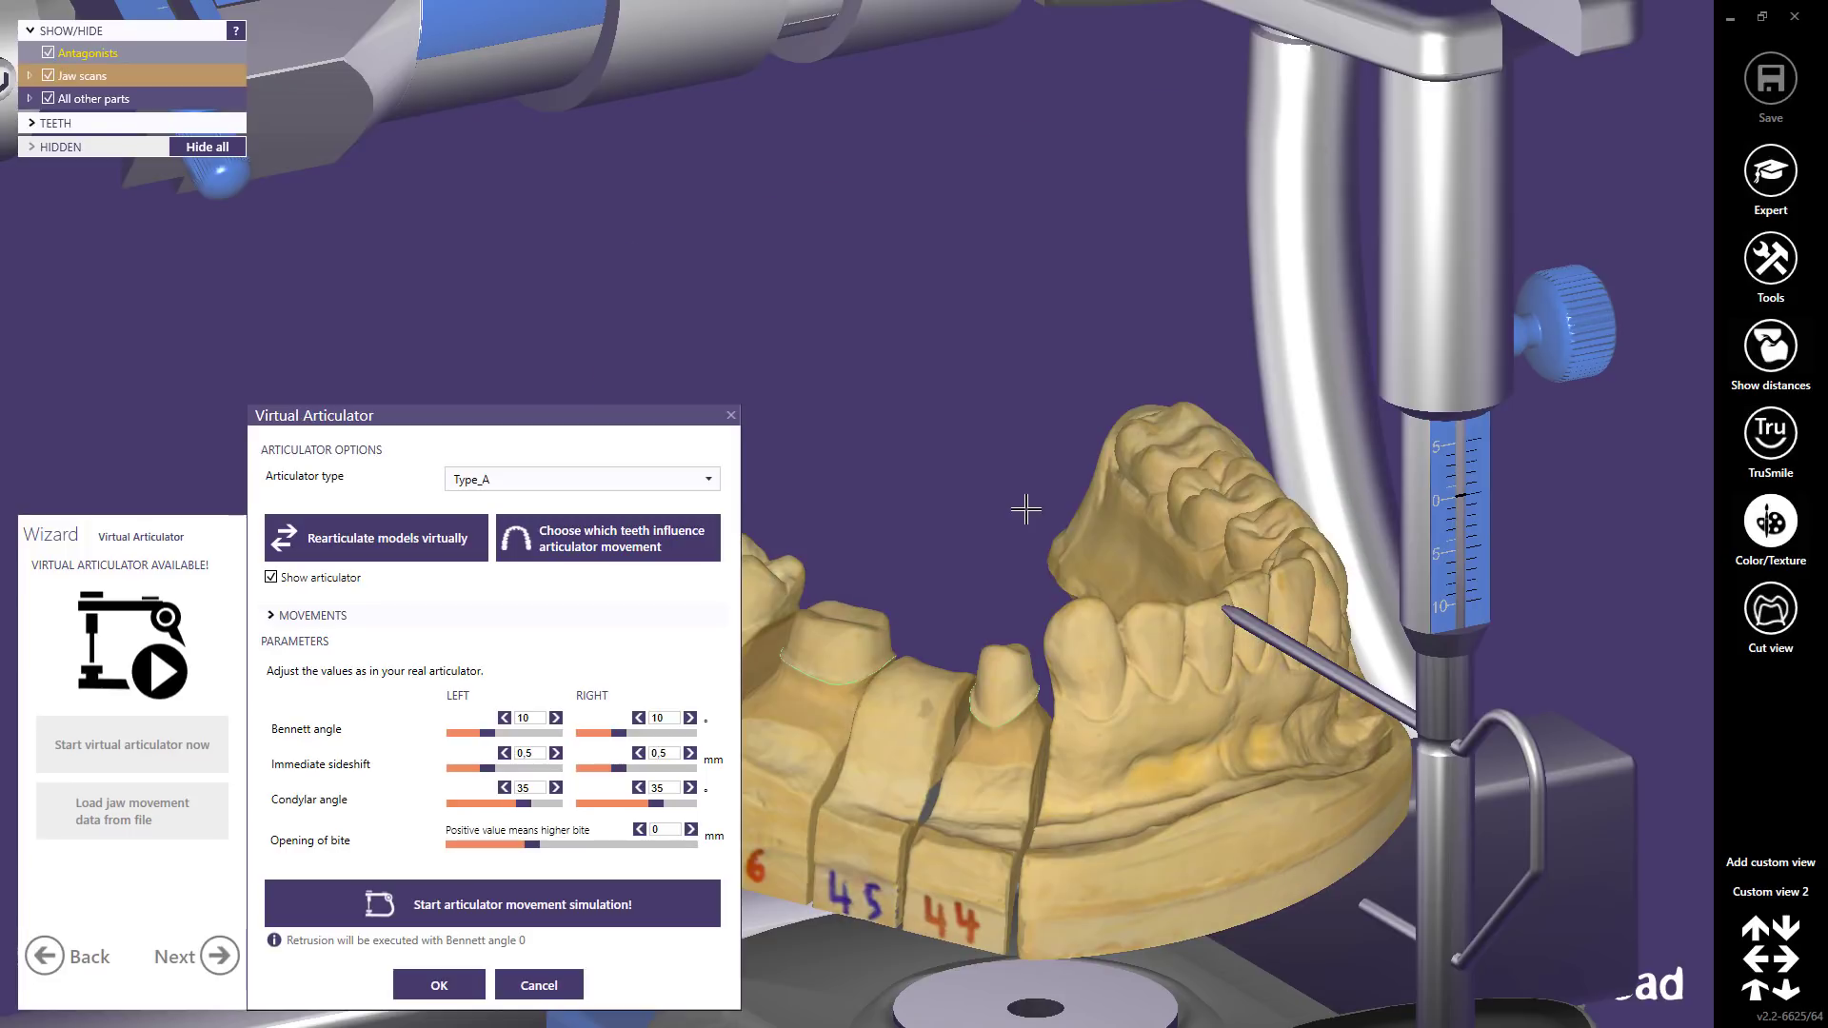
- Open the choice of teeth influencing articulator movement, and use a slightly larger brush to paint part of the tooth next to die 44 as excluded
{"action": "left_click", "coordinate": [686, 536]}
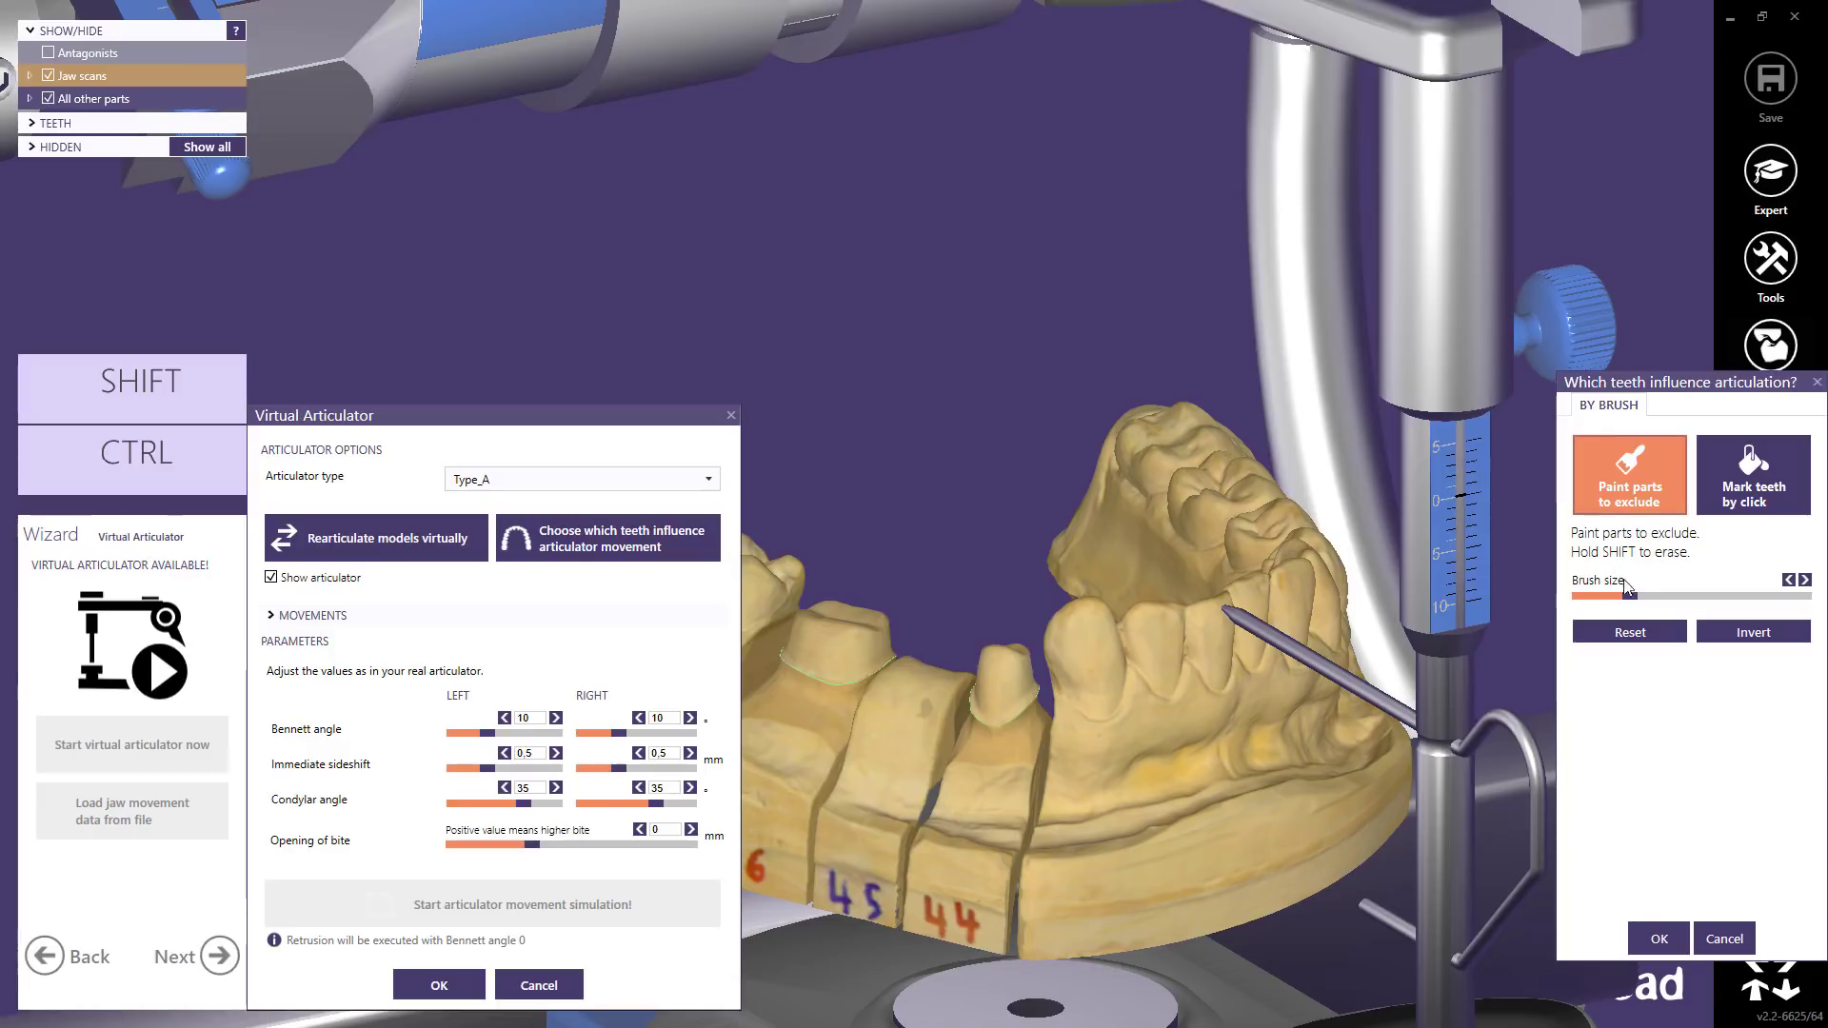
{"action": "left_click_drag", "start_coordinate": [1630, 596], "coordinate": [1642, 598]}
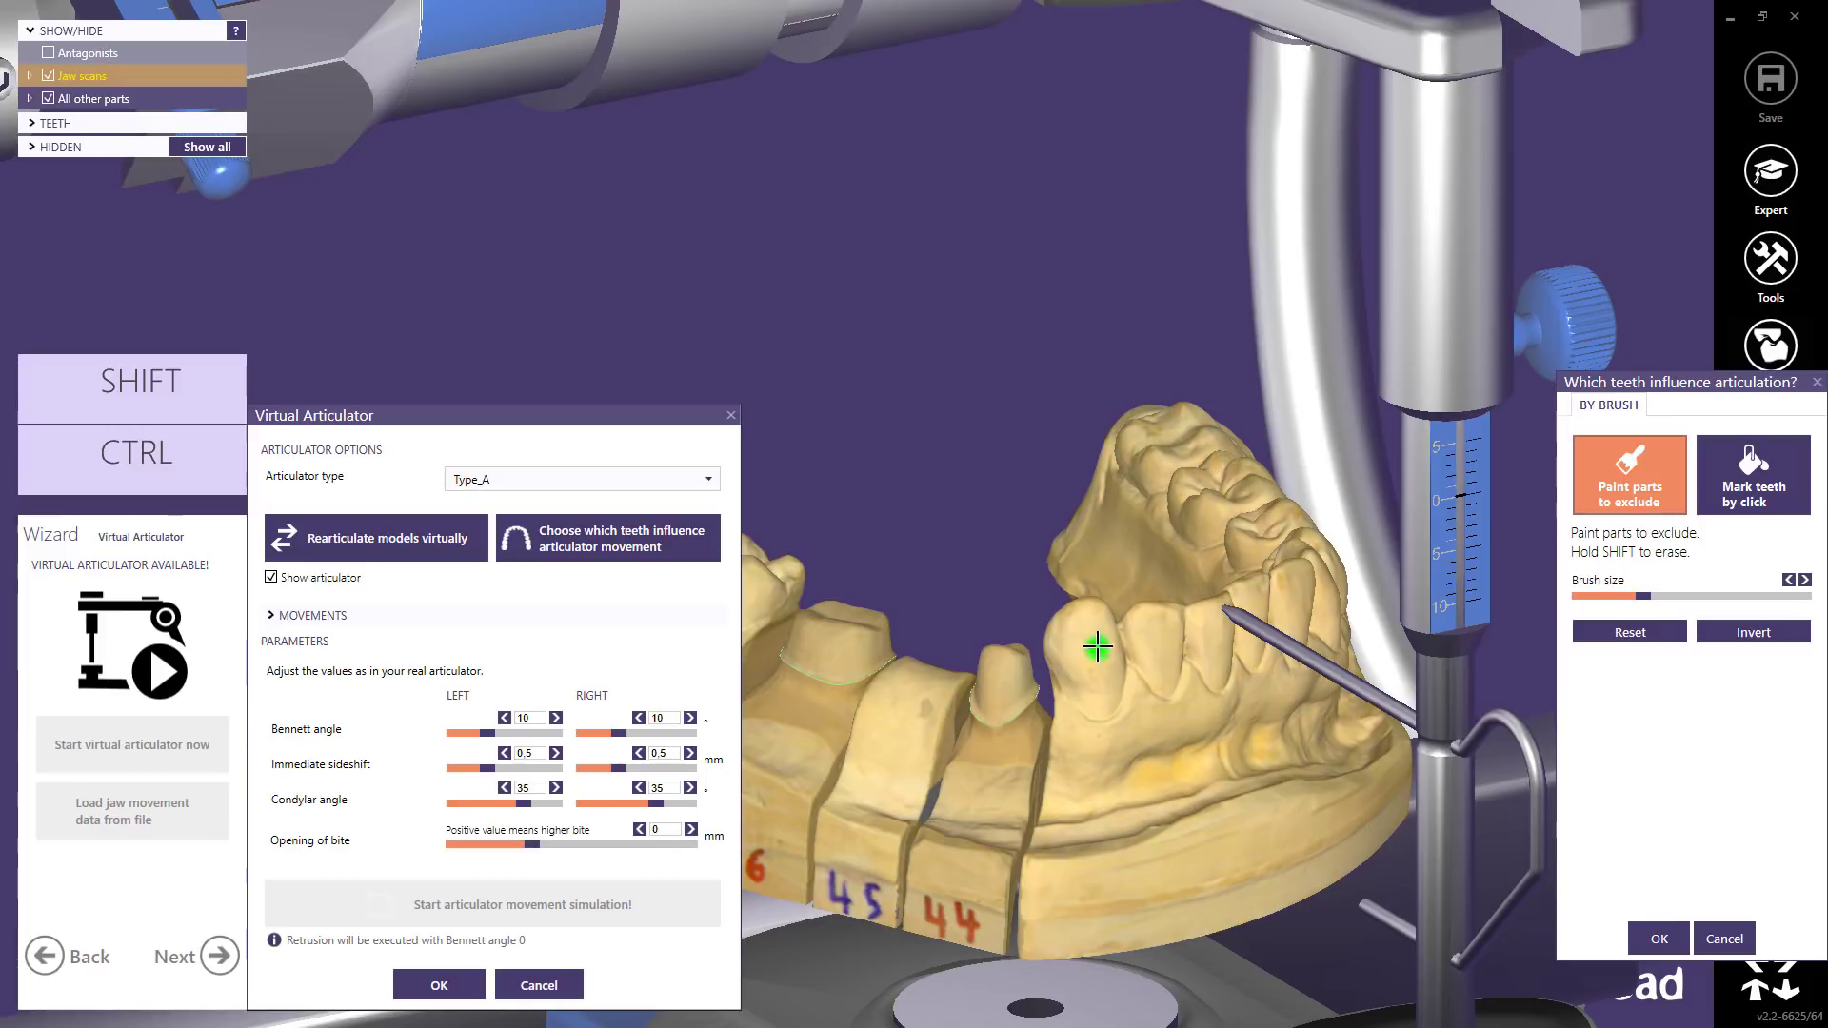
{"action": "mouse_move", "coordinate": [1093, 644]}
{"action": "left_mouse_down"}
{"action": "mouse_move", "coordinate": [1074, 629]}
{"action": "mouse_move", "coordinate": [1092, 646]}
{"action": "left_mouse_up"}
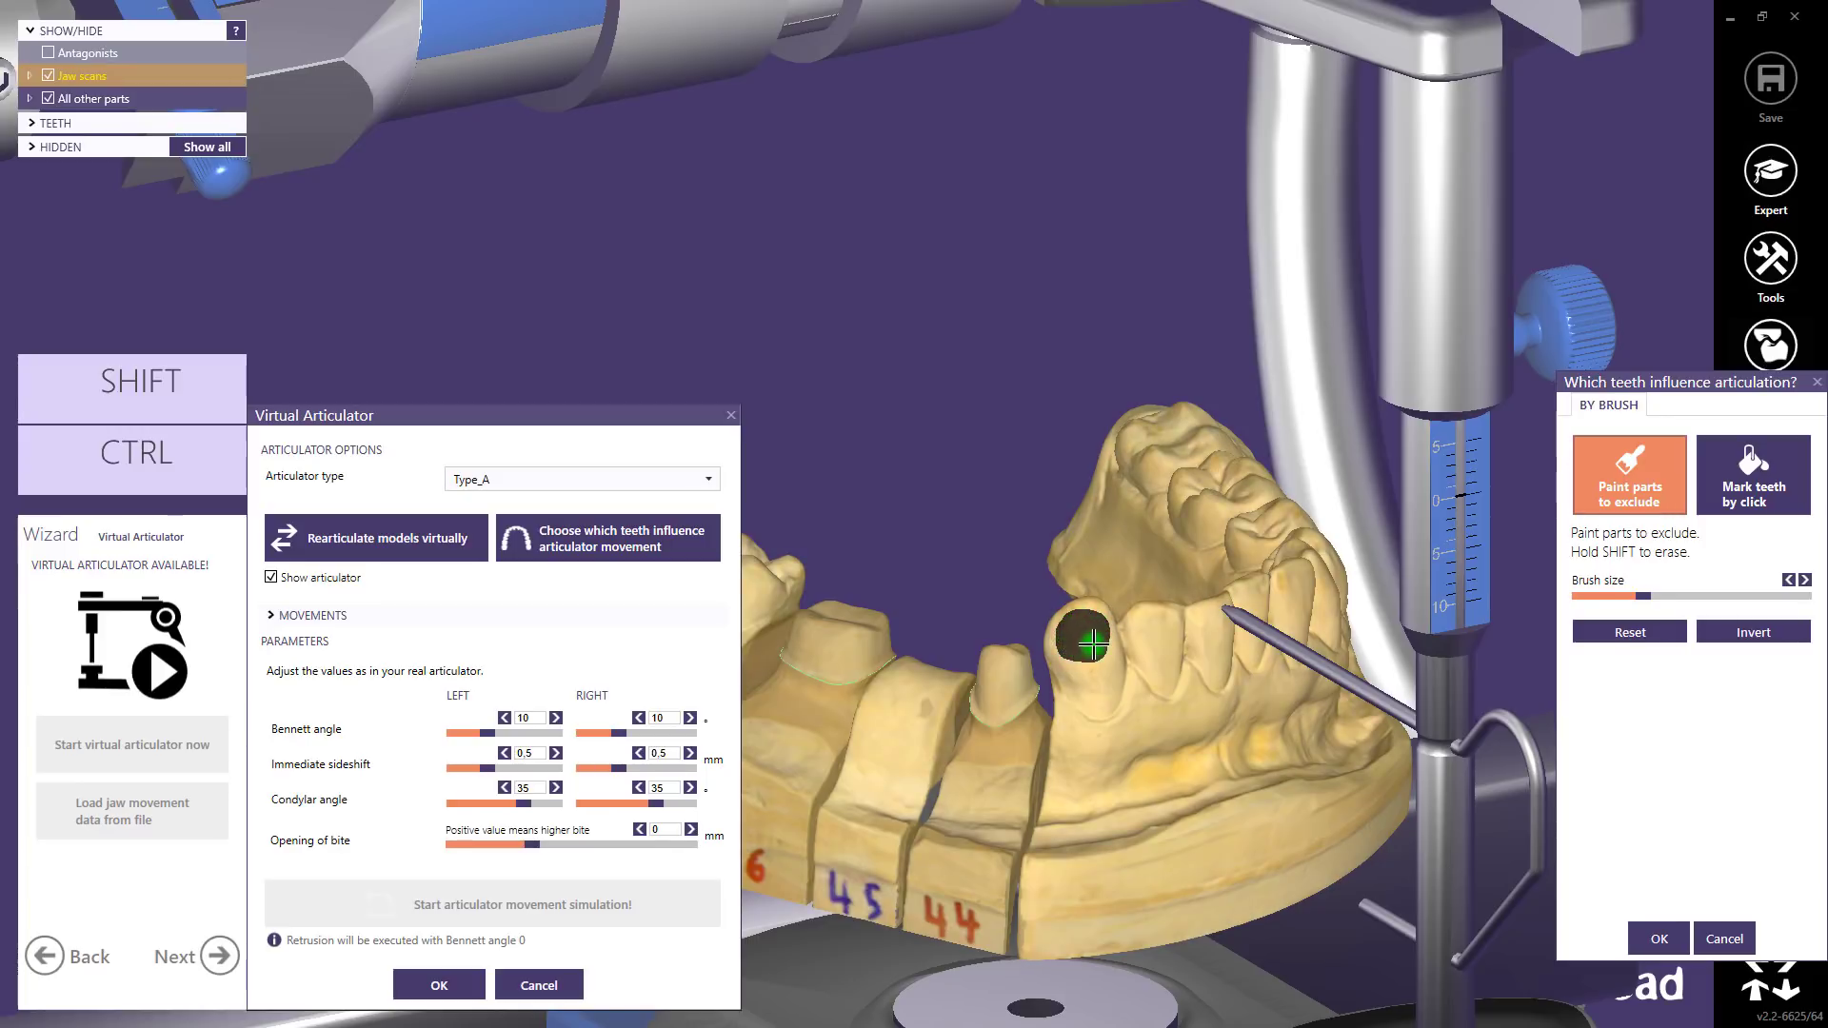
- Mark the canine and lower front teeth as excluded from articulation with Mark teeth by click in Partial mode, and accept the selection
{"action": "left_click", "coordinate": [1745, 471]}
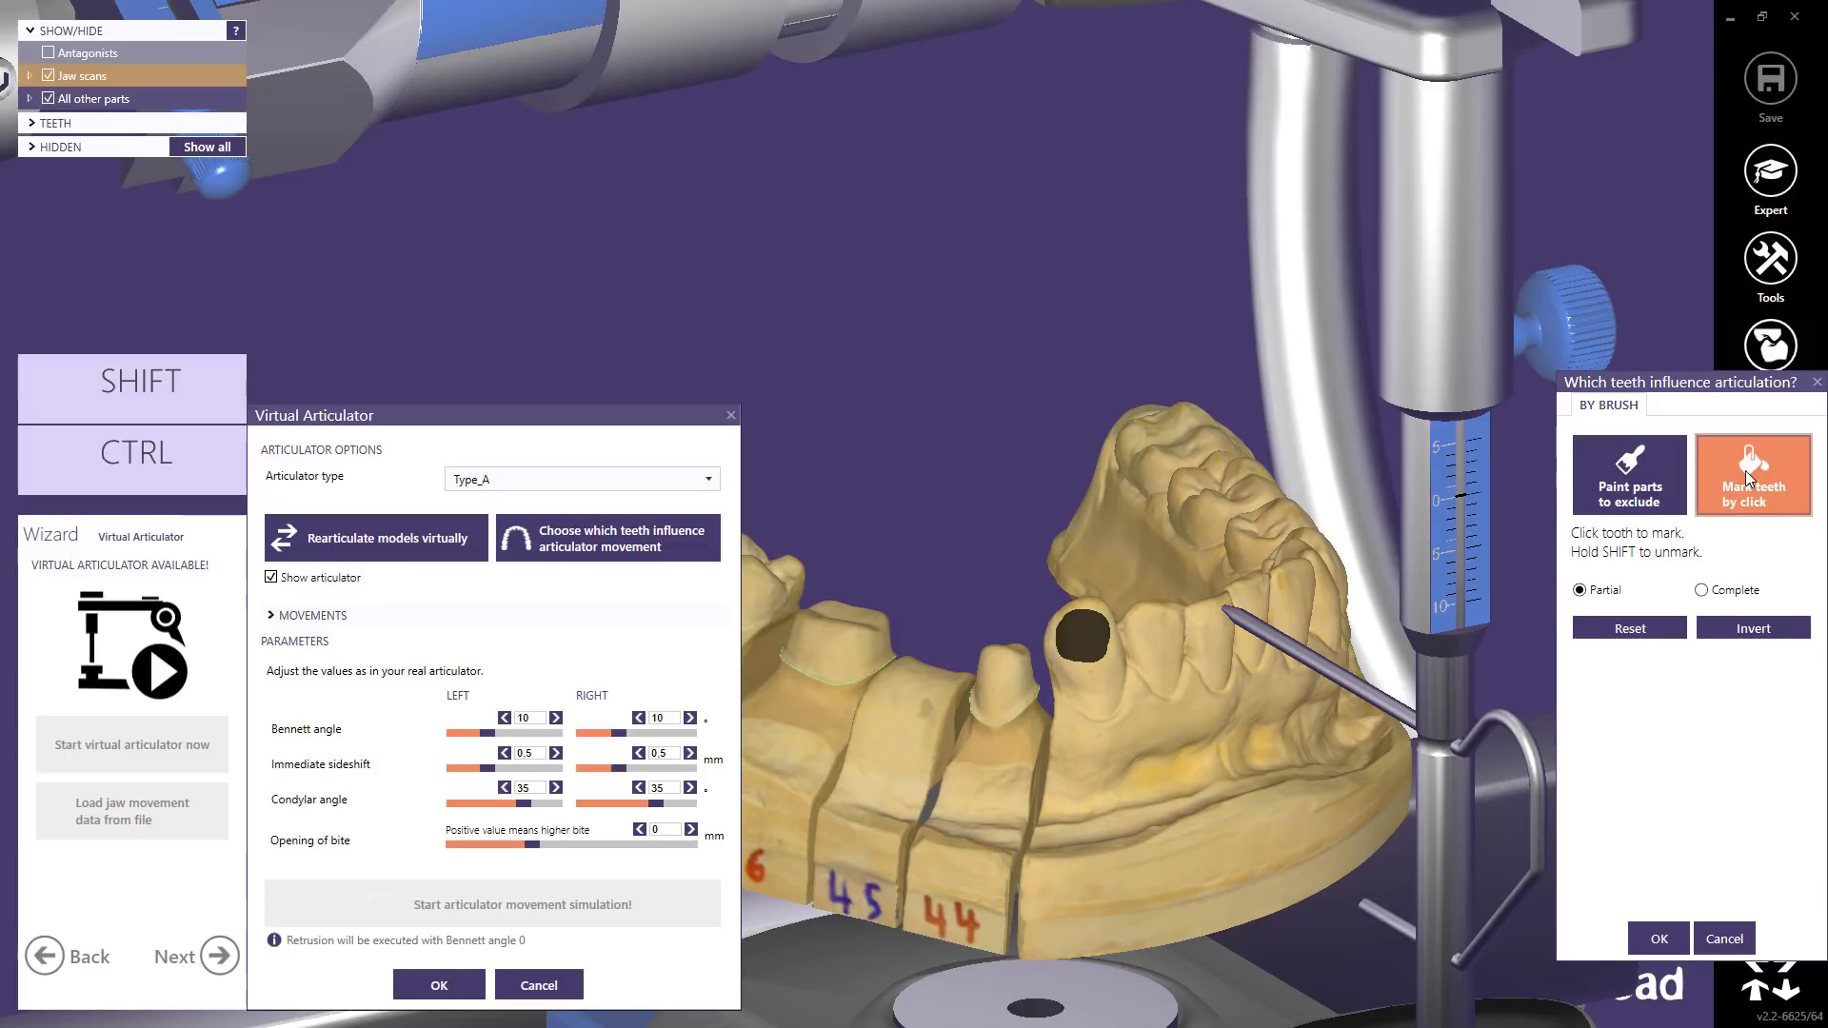
{"action": "left_click", "coordinate": [1085, 653]}
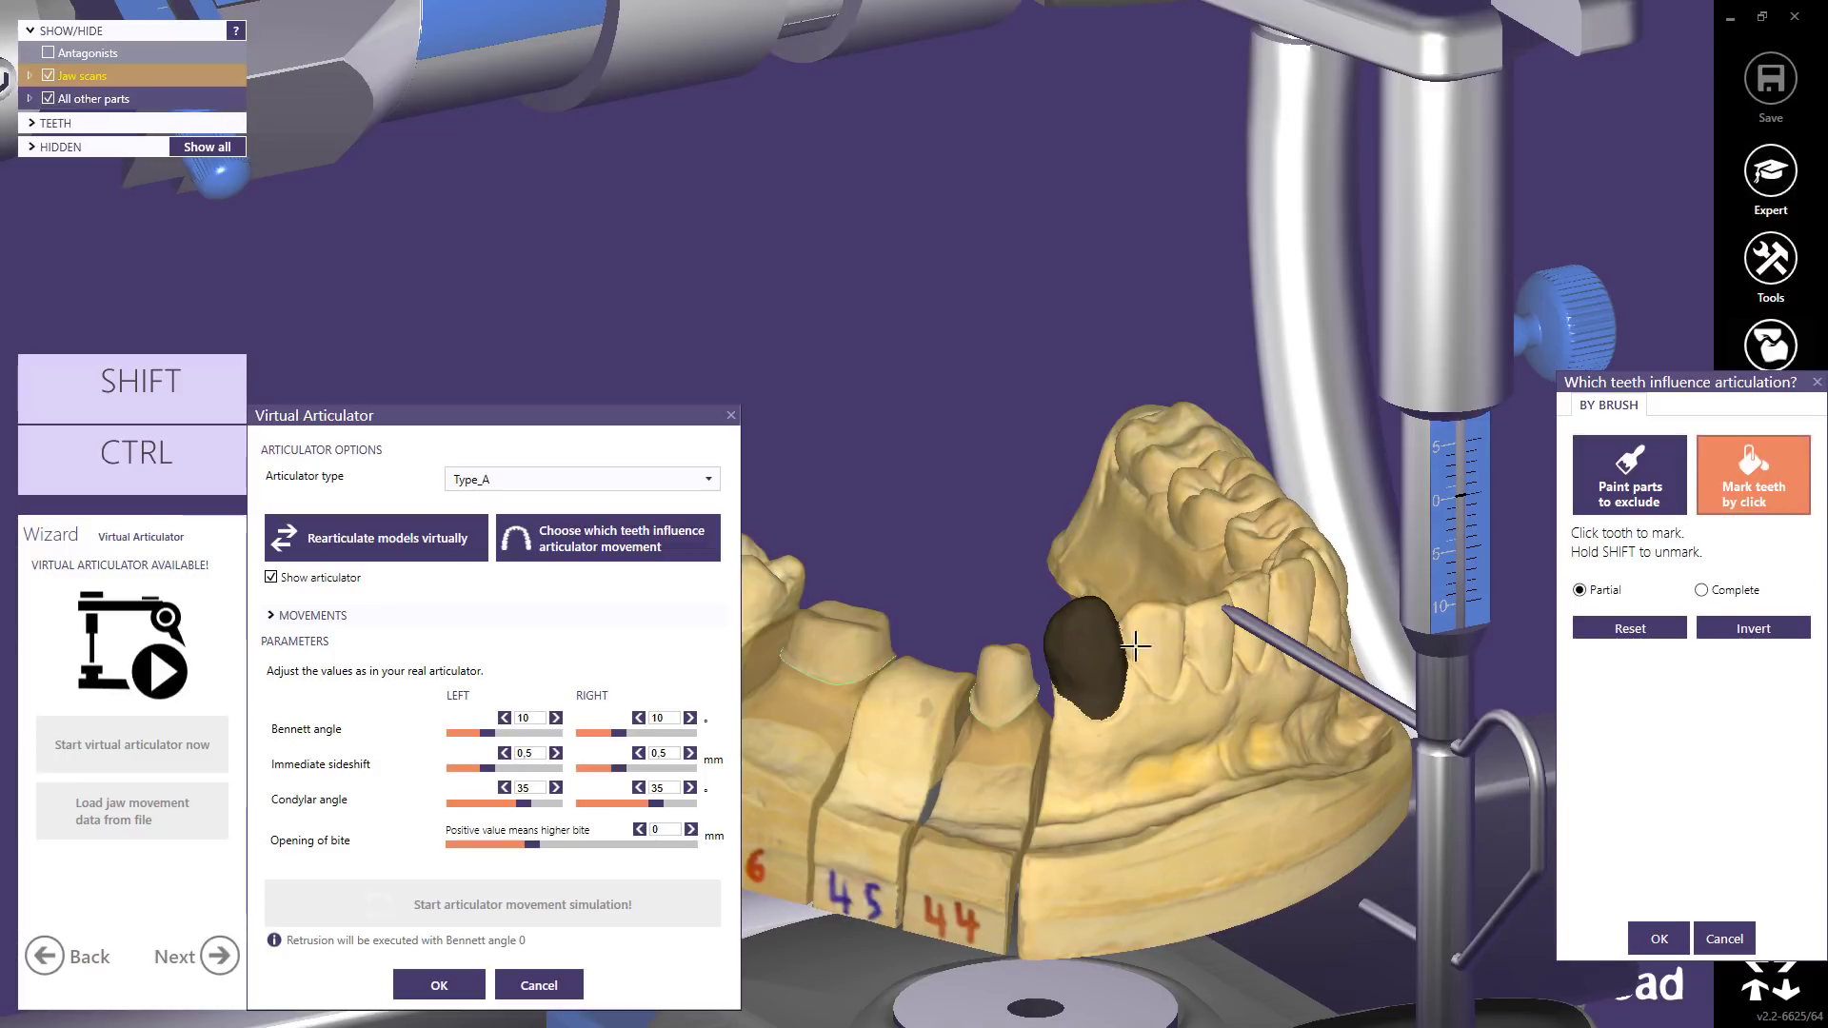
{"action": "left_click", "coordinate": [1180, 636]}
{"action": "left_click", "coordinate": [1256, 600]}
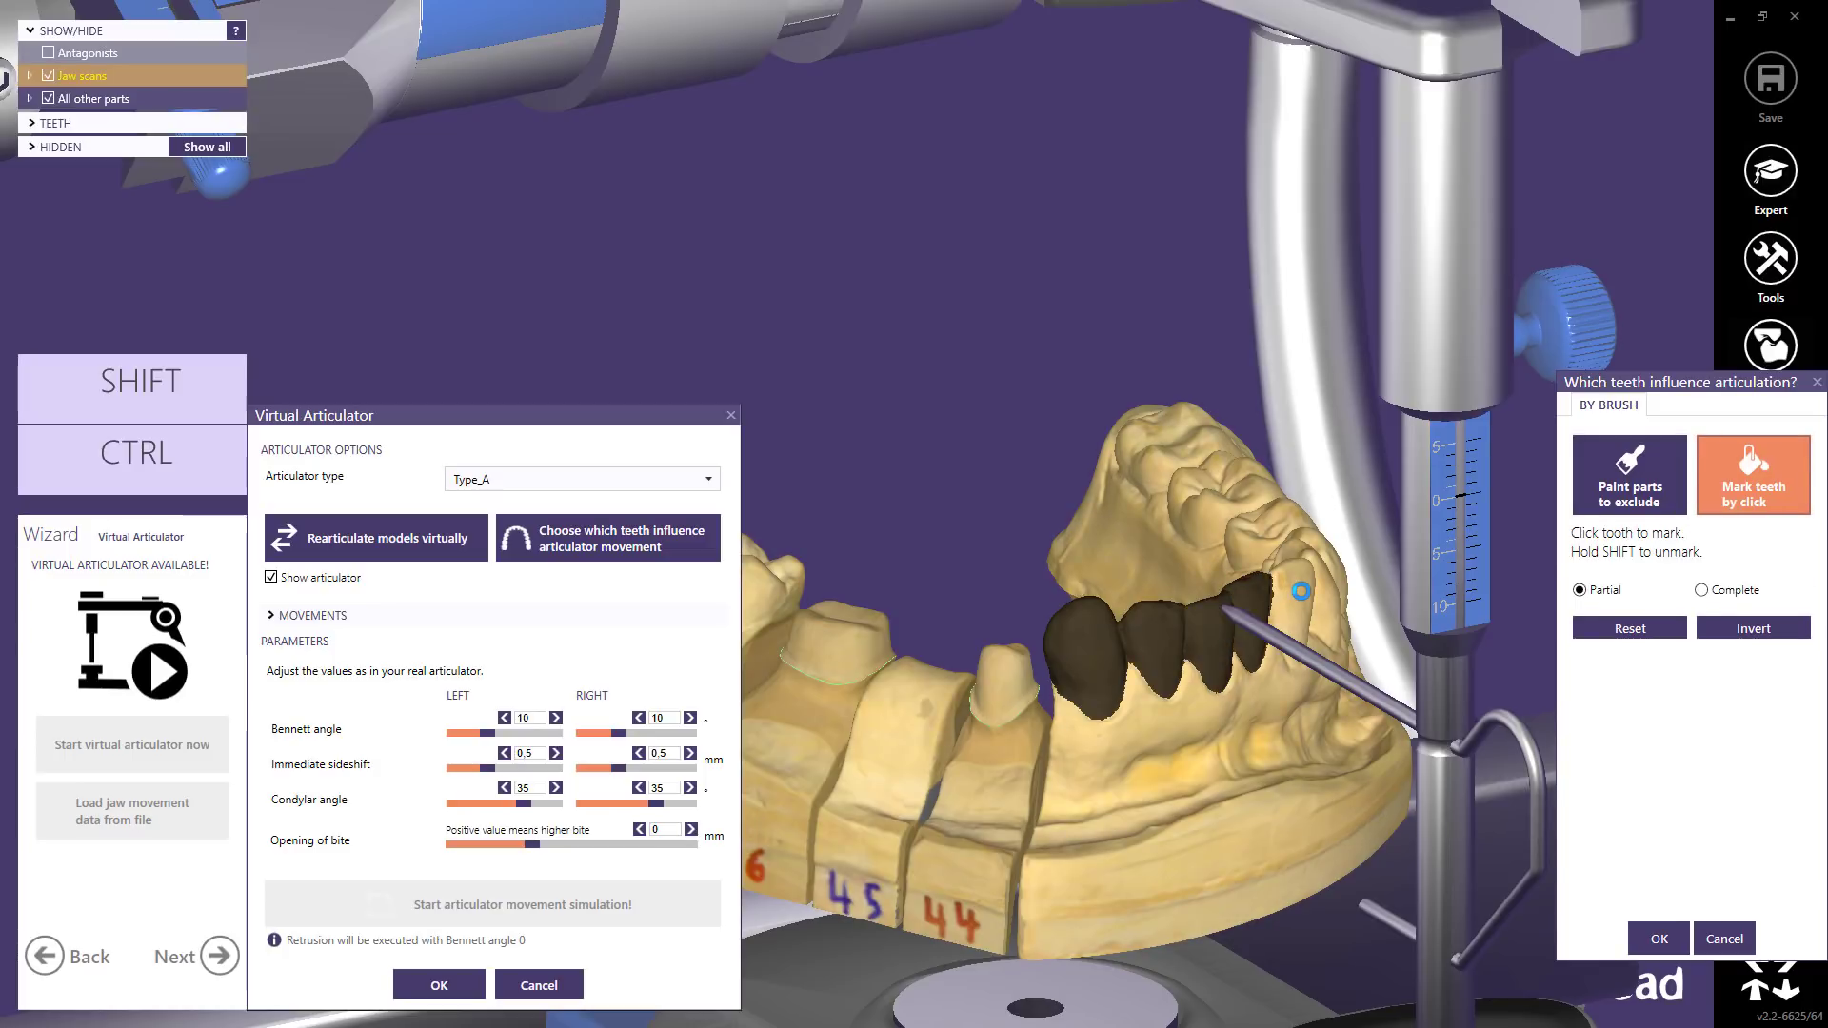
{"action": "left_click", "coordinate": [1324, 591]}
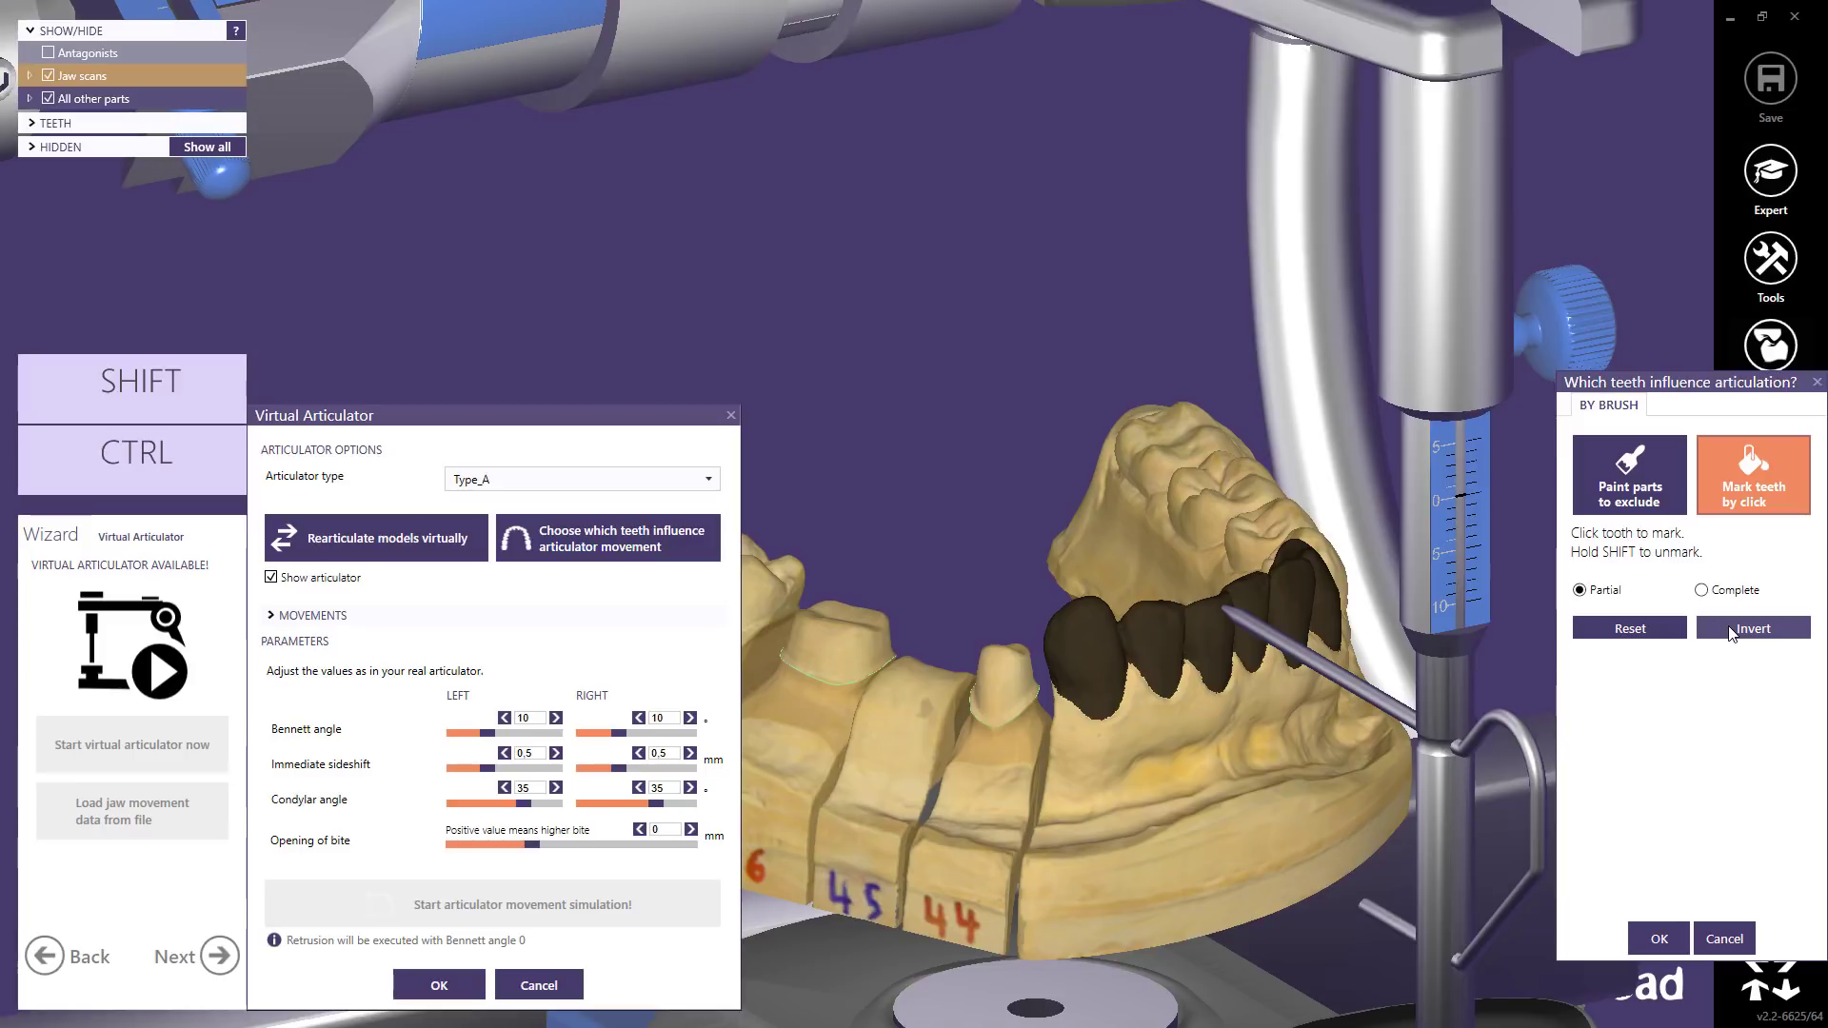
{"action": "left_click", "coordinate": [1658, 940]}
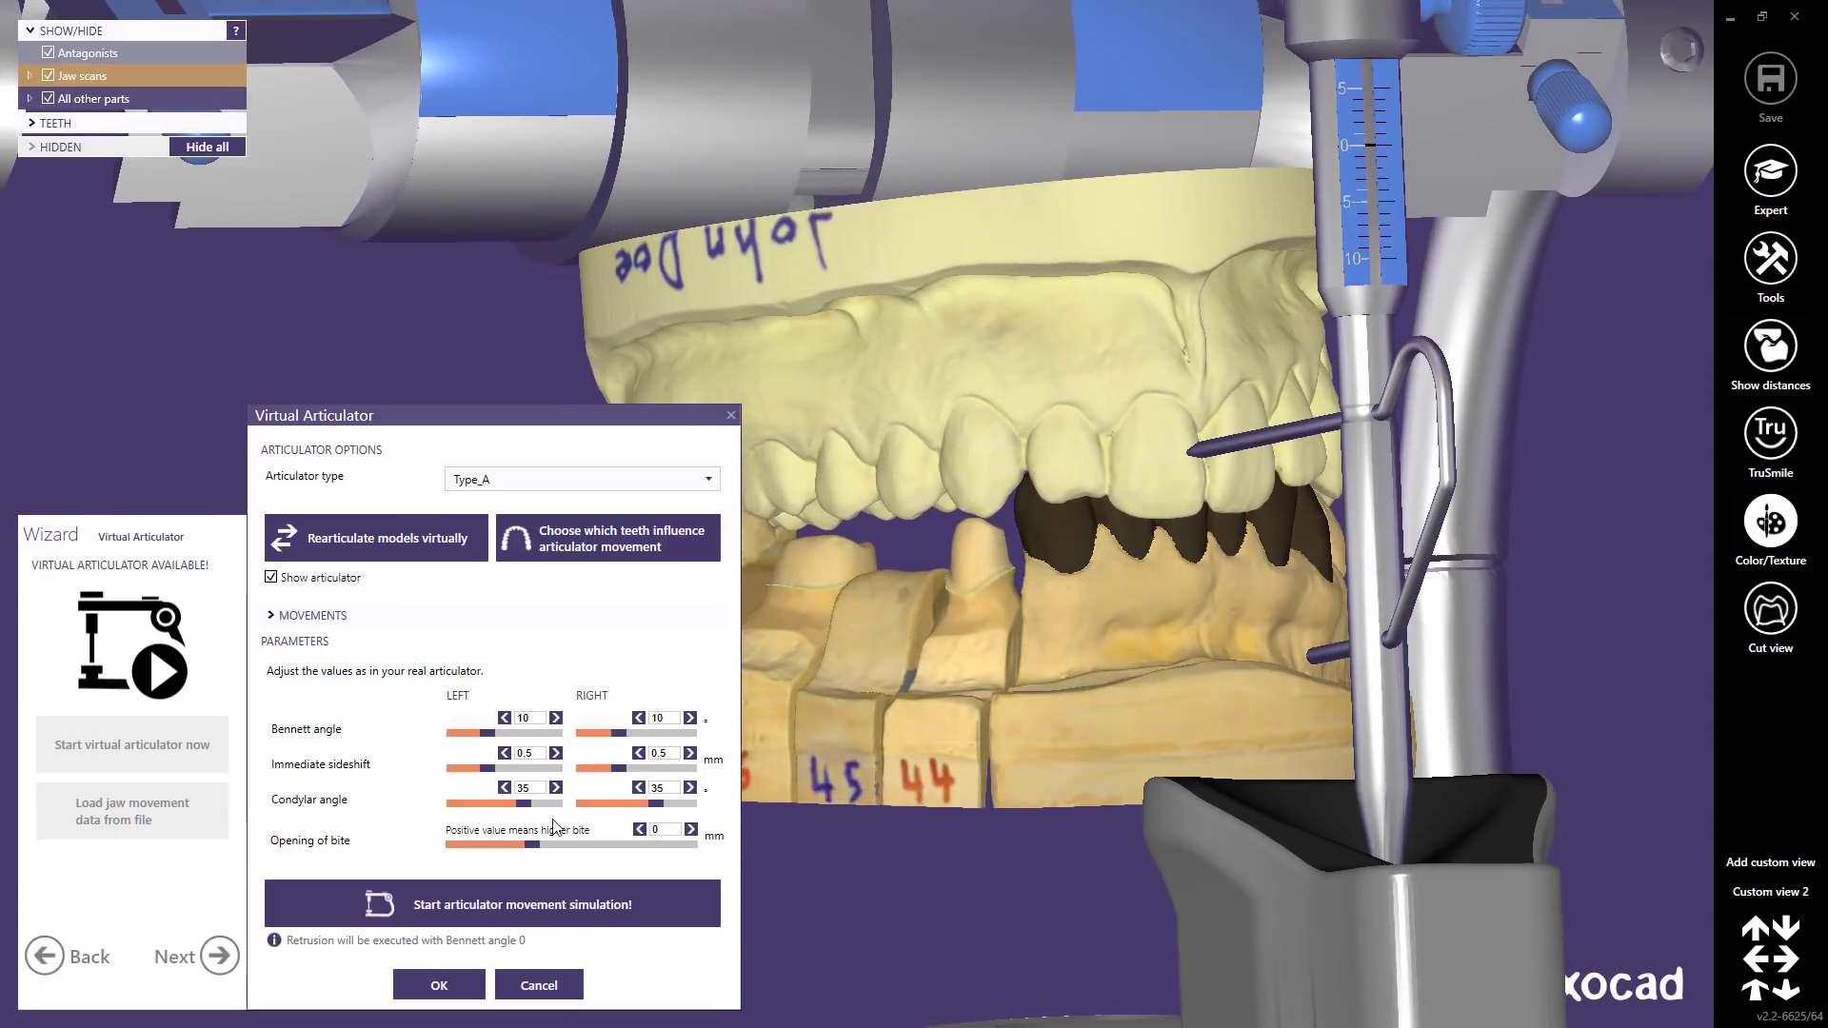
- Run the articulator movement simulation, accept it and recall Custom view 2
{"action": "left_click", "coordinate": [505, 900]}
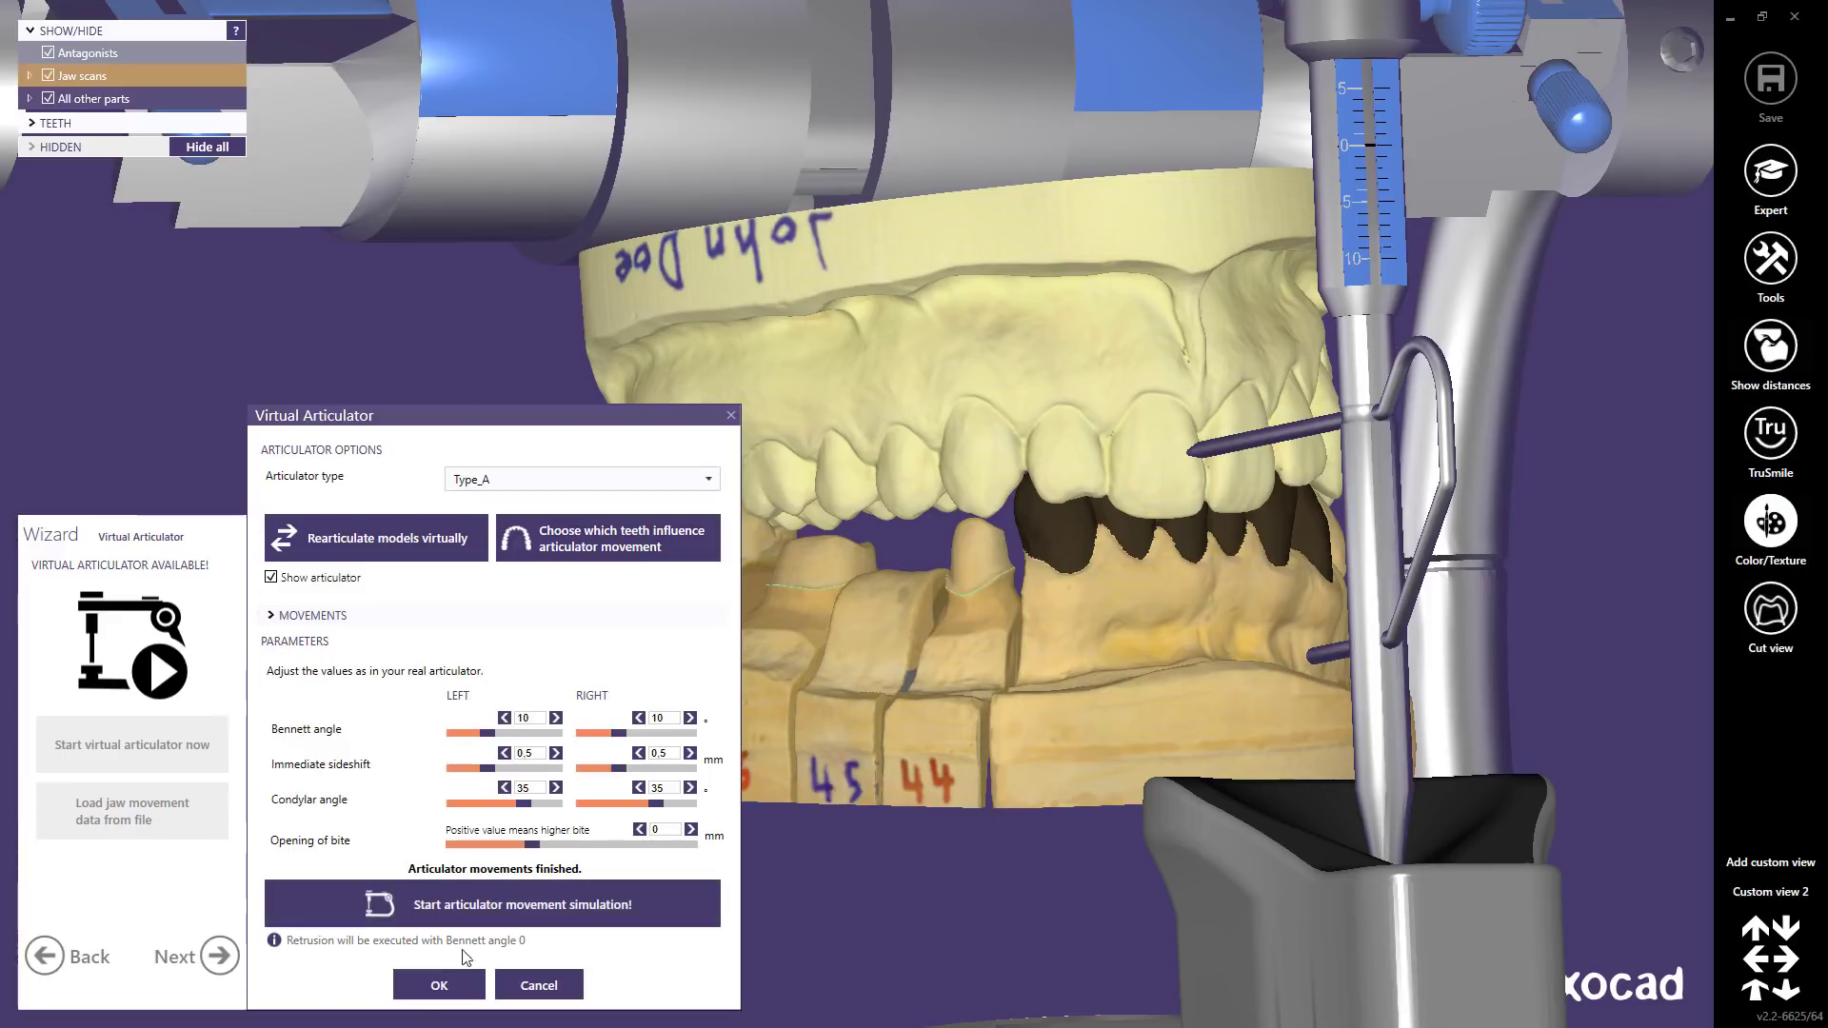
{"action": "left_click", "coordinate": [427, 986]}
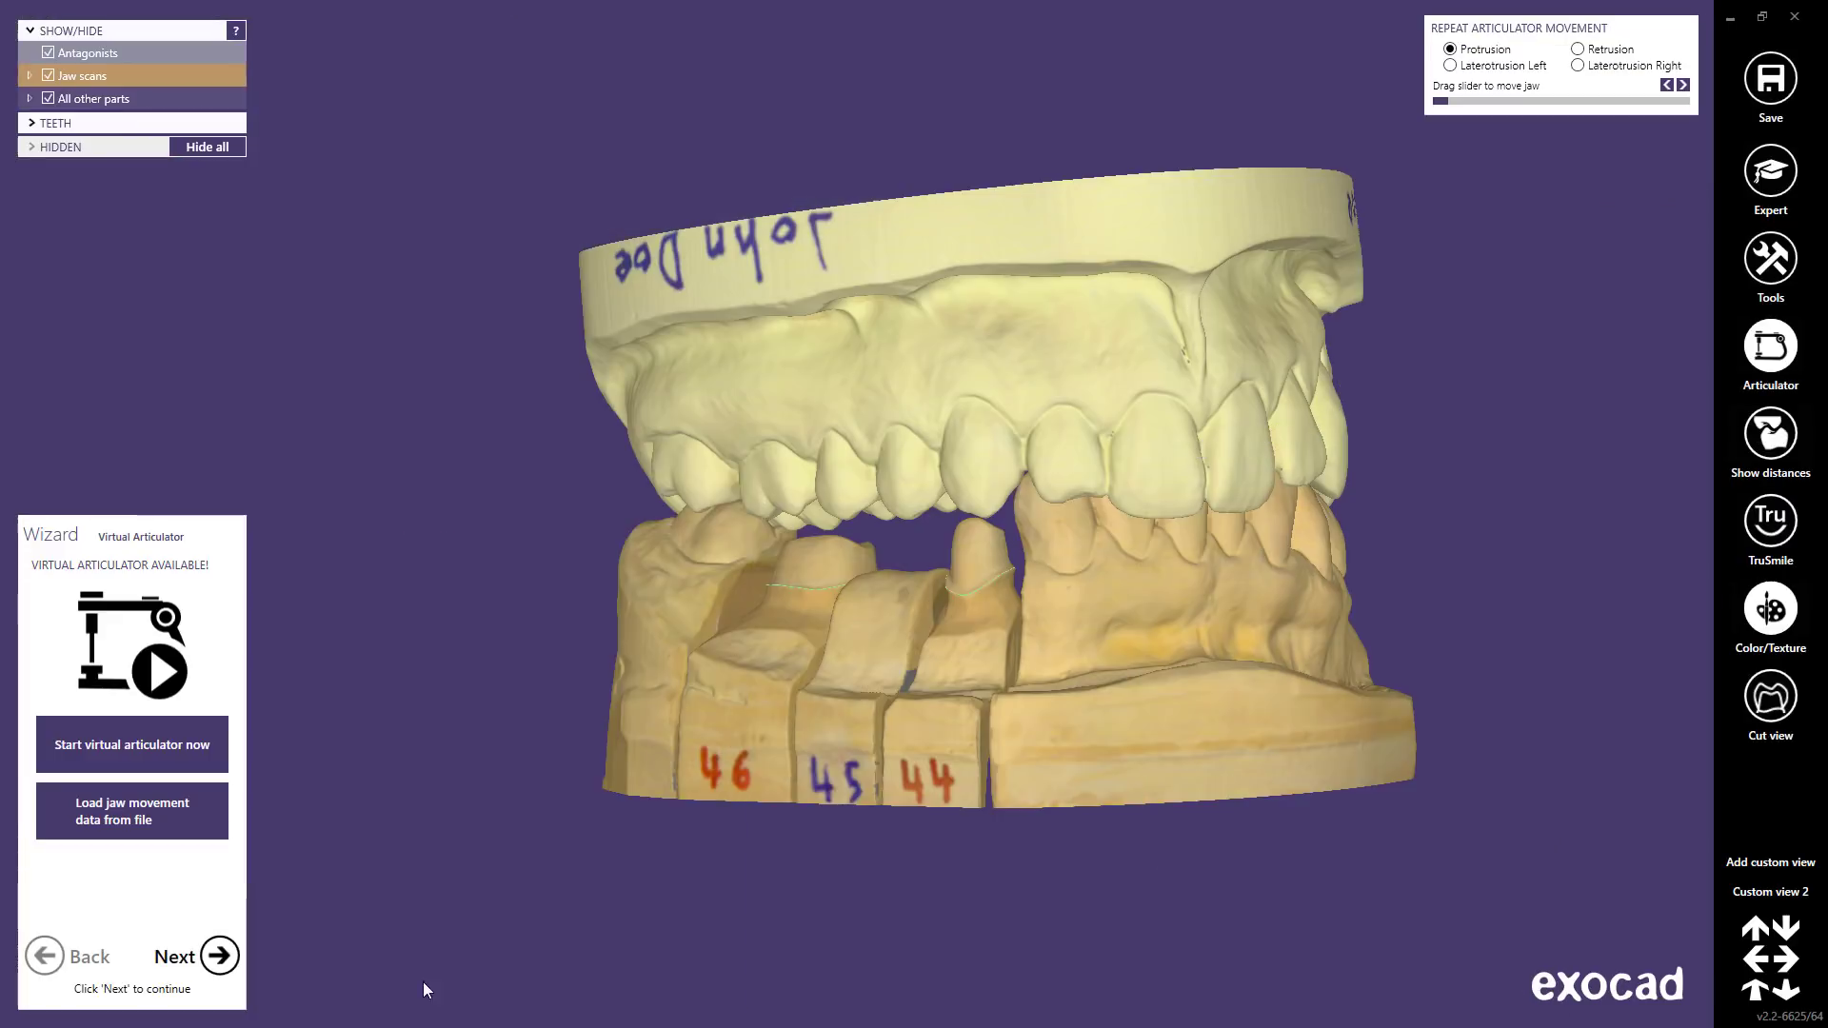
{"action": "left_click", "coordinate": [1767, 890]}
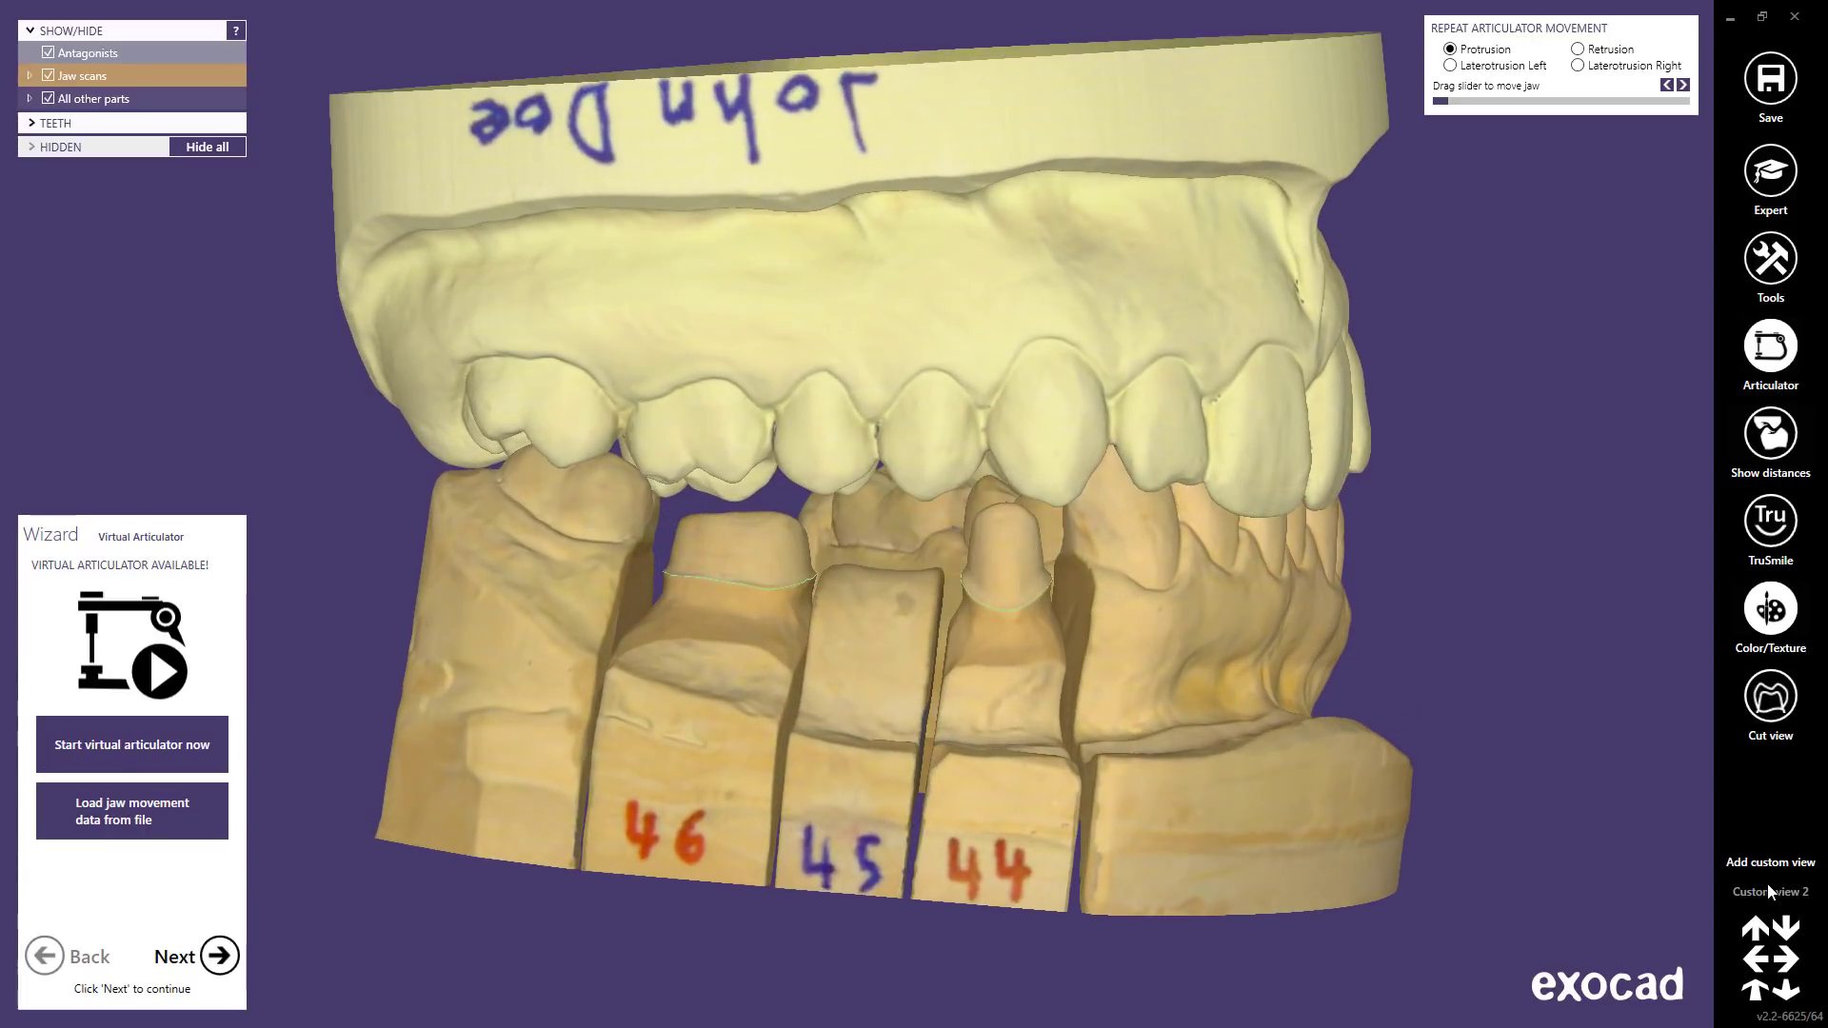
- Continue to margin line detection, clear tooth 44's existing margin line and detect it anew from a point on the buccal margin
{"action": "left_click", "coordinate": [211, 961]}
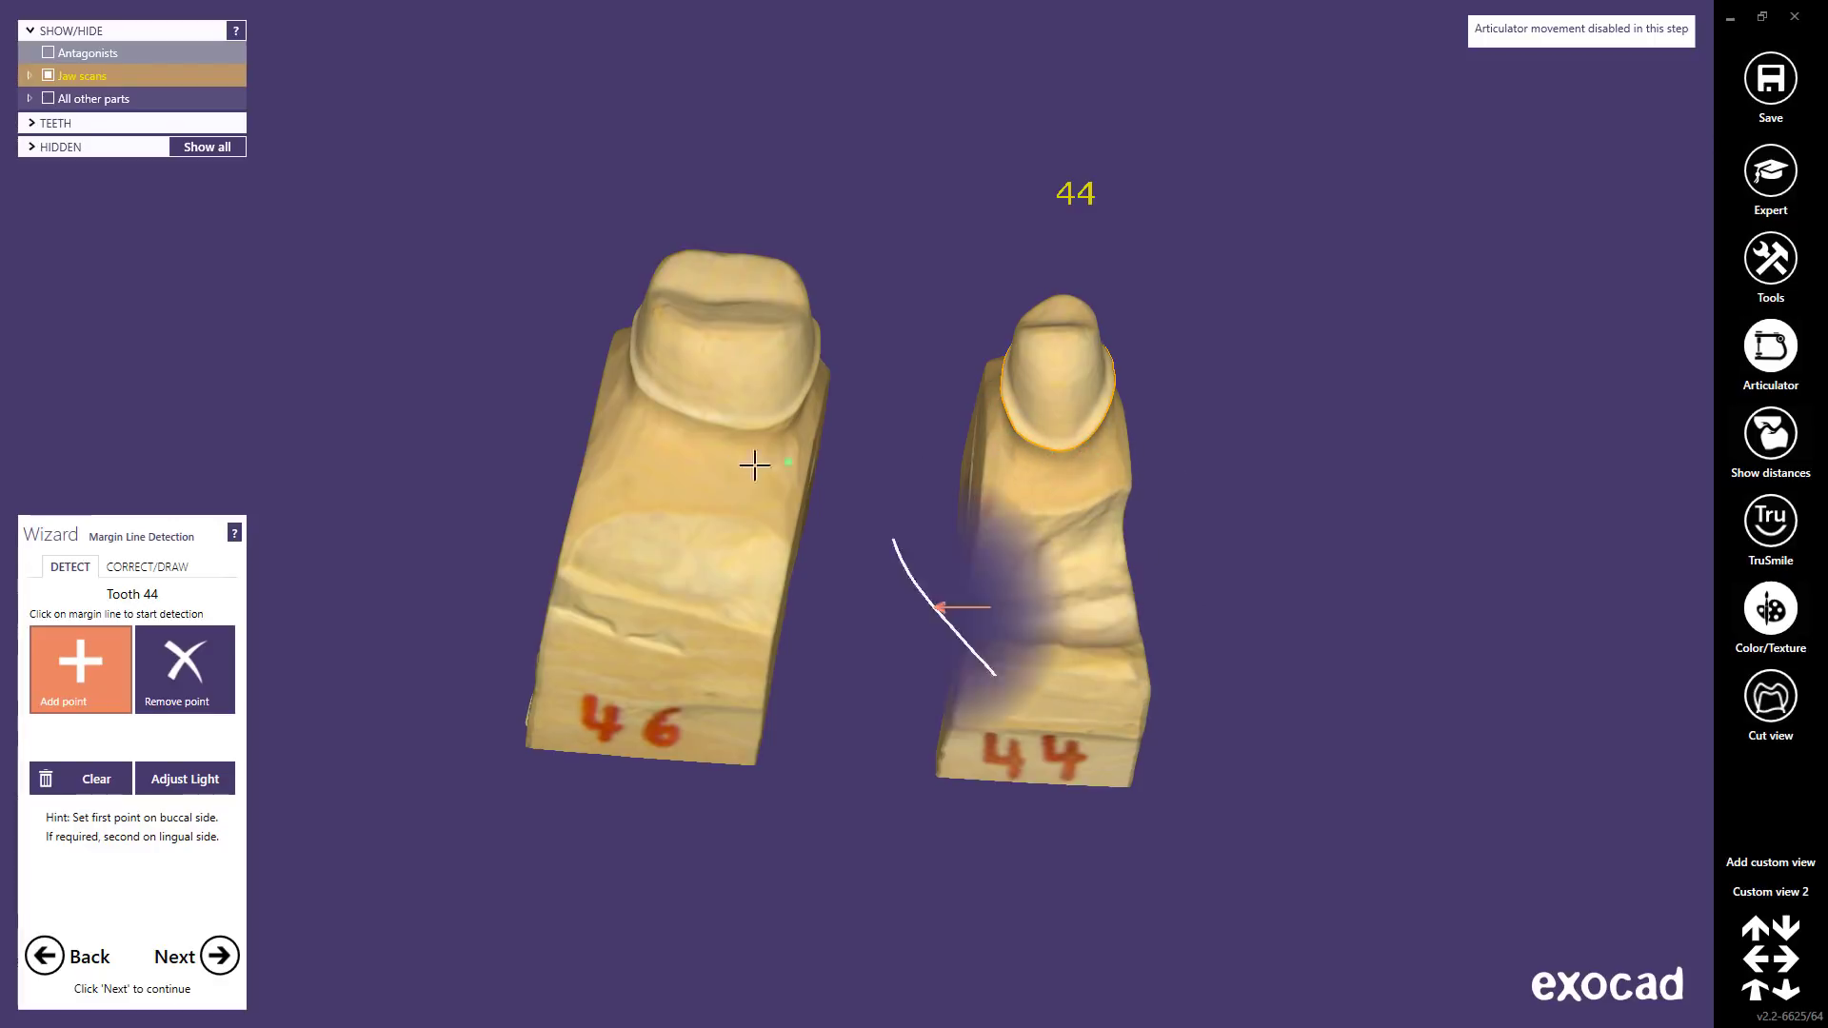
{"action": "left_click", "coordinate": [102, 779]}
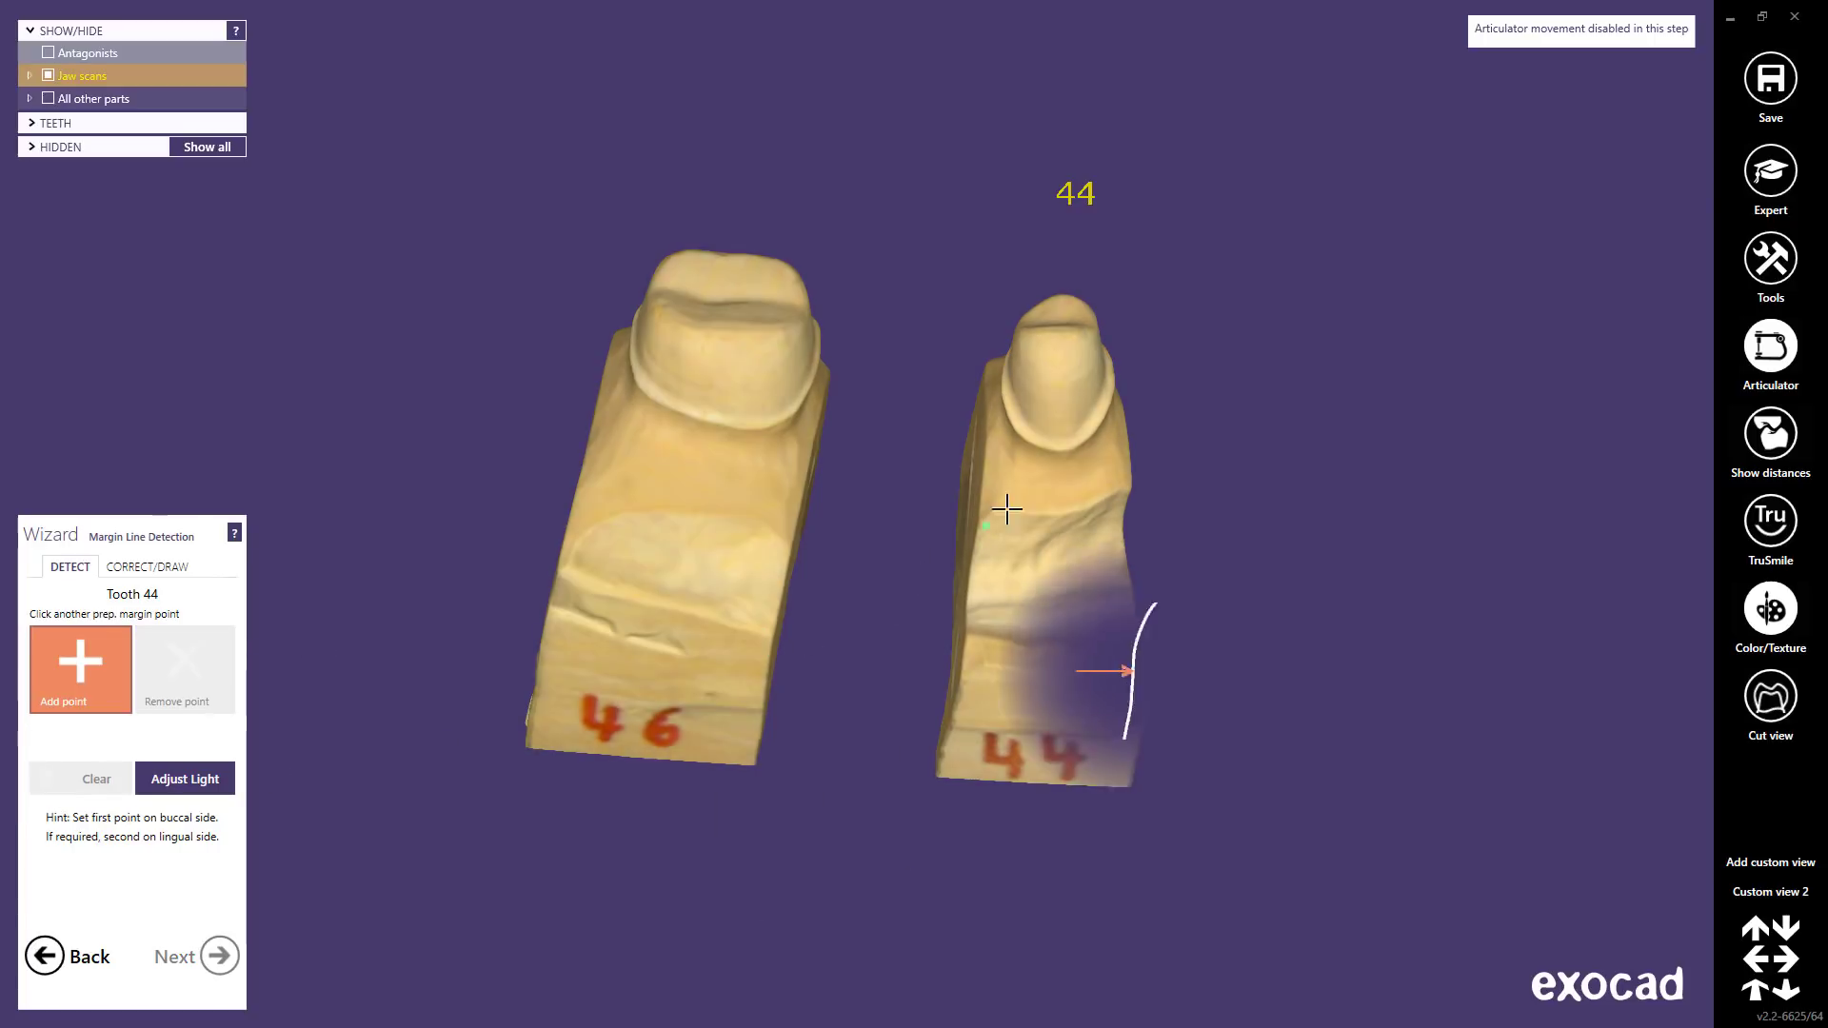
{"action": "scroll", "coordinate": [1067, 441], "scroll_direction": "up", "scroll_amount": 5}
{"action": "scroll", "coordinate": [1057, 436], "scroll_direction": "up", "scroll_amount": 4}
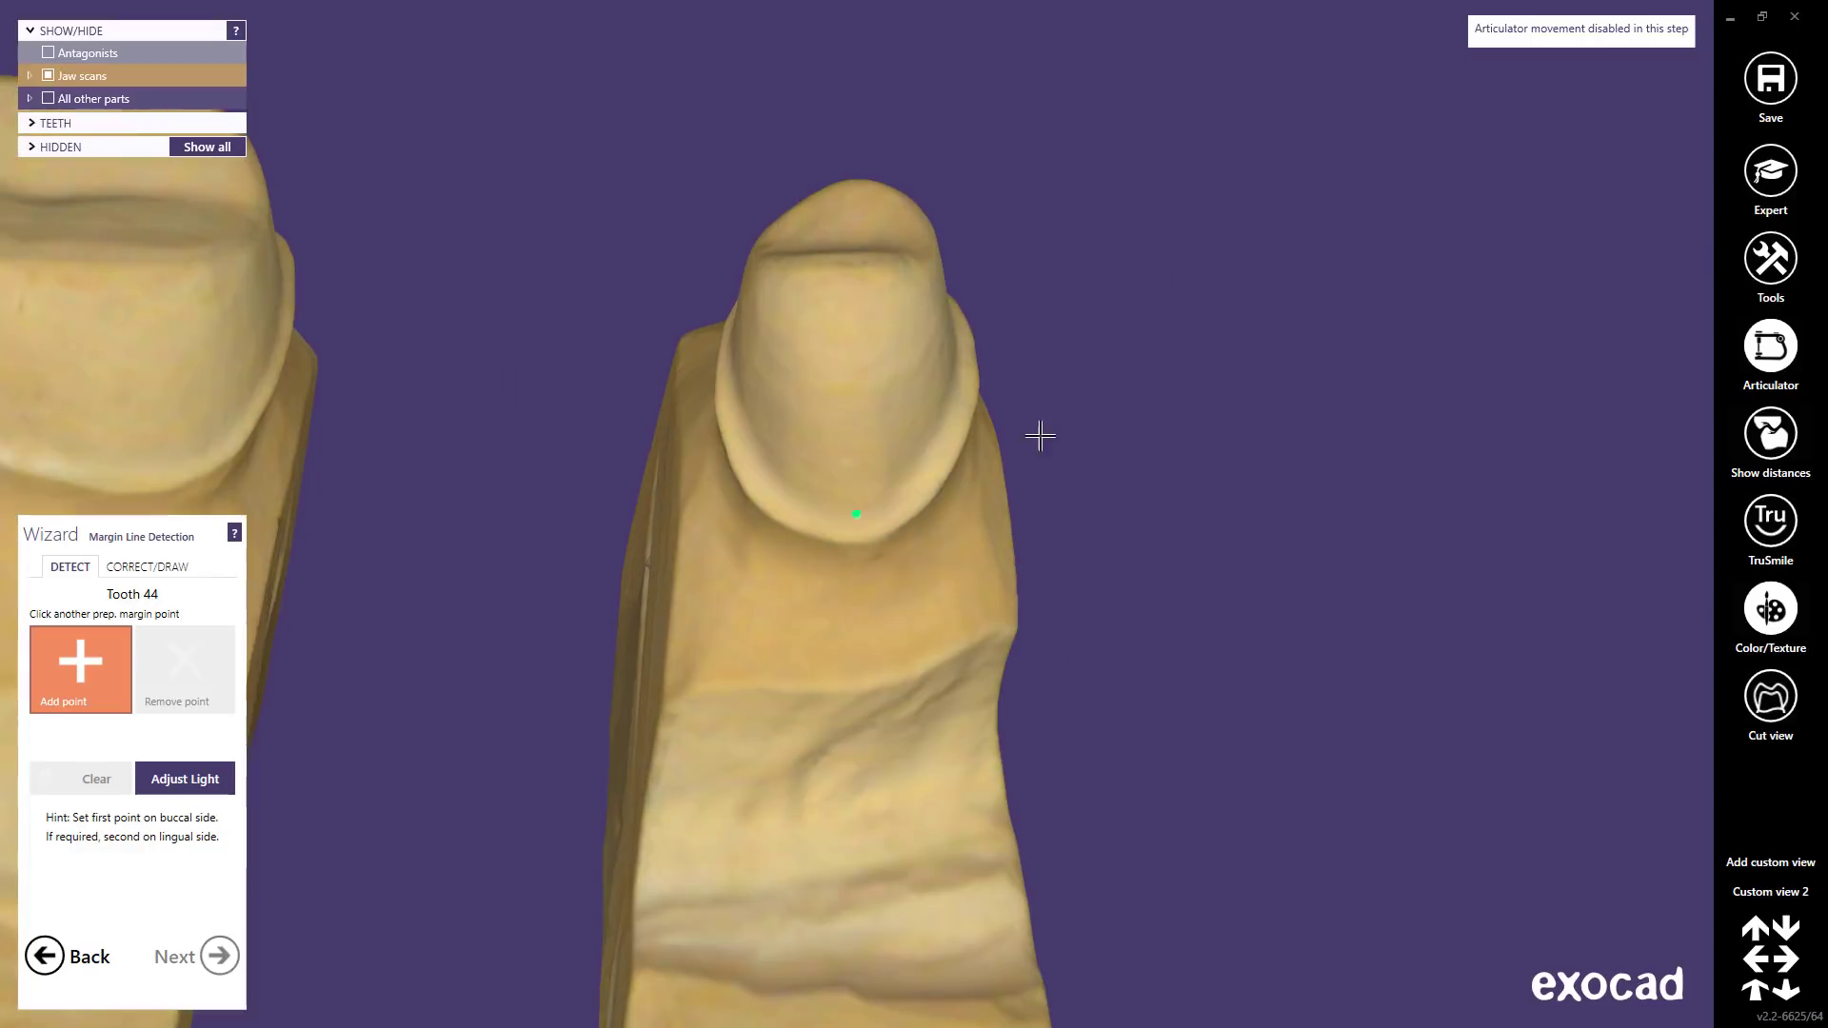
{"action": "right_click_drag", "start_coordinate": [928, 495], "coordinate": [898, 510]}
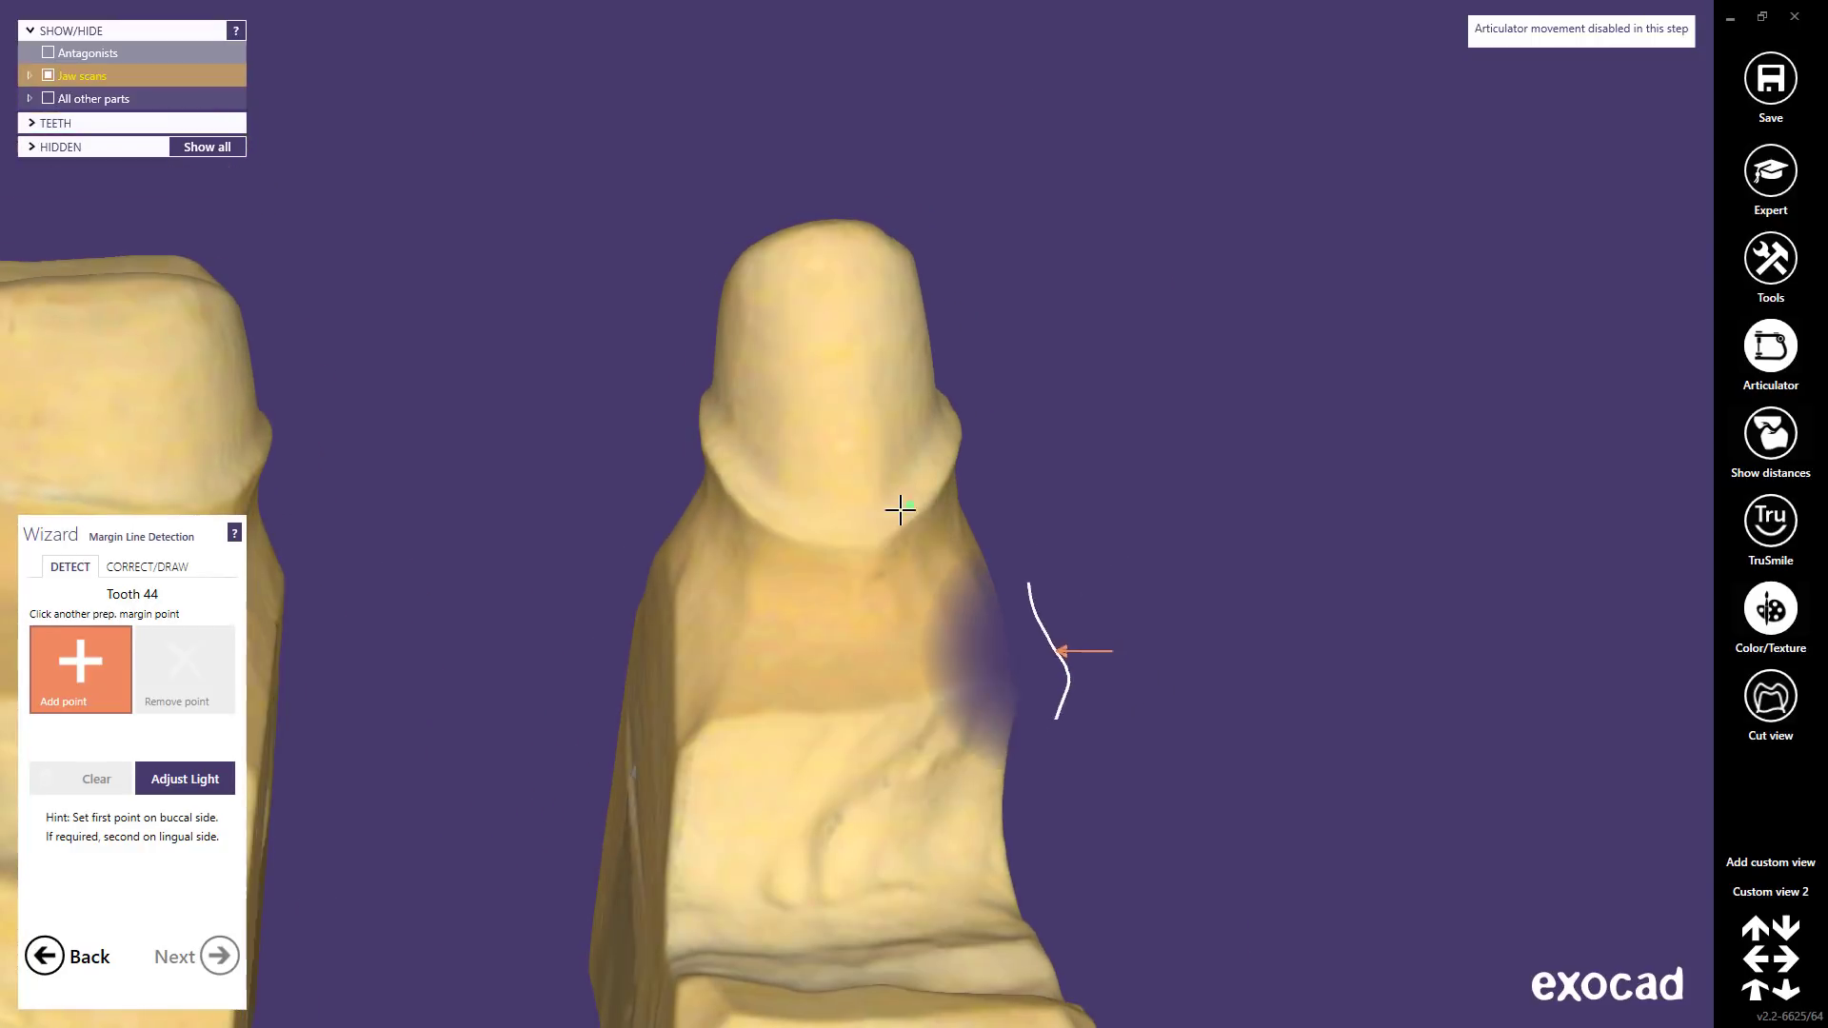
{"action": "left_click", "coordinate": [829, 544]}
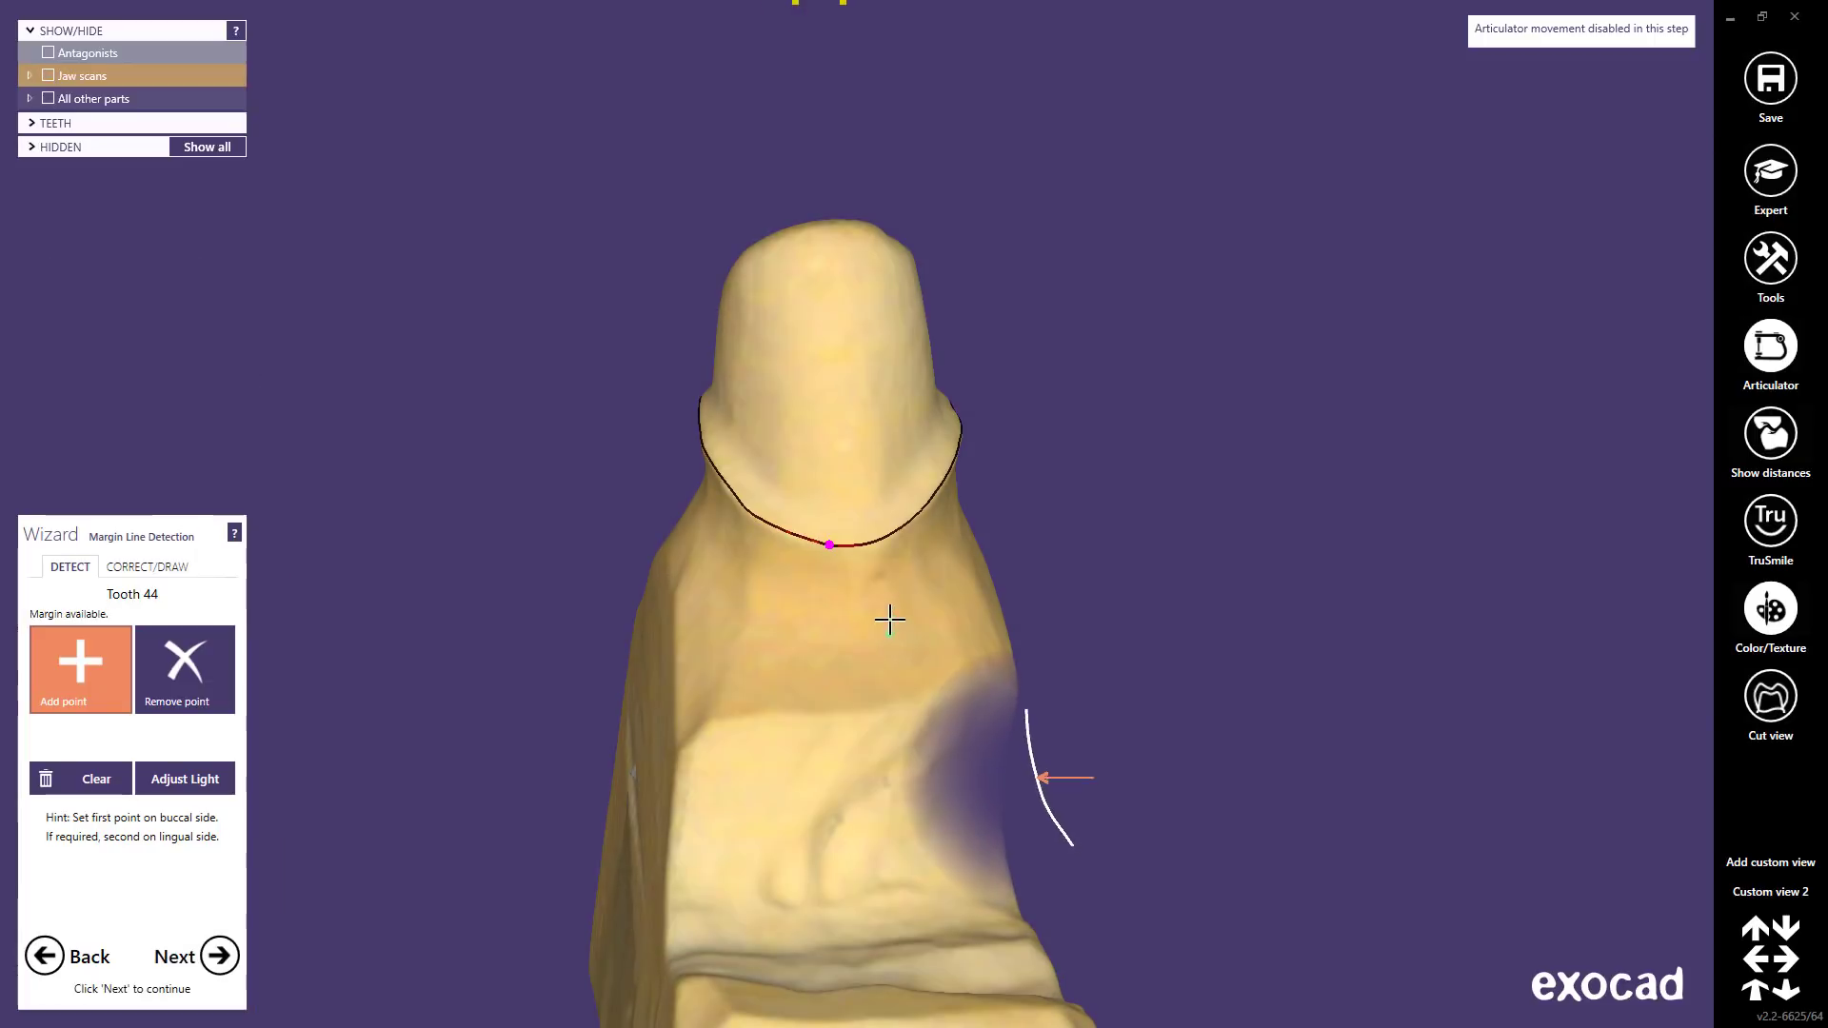
{"action": "left_click", "coordinate": [773, 546]}
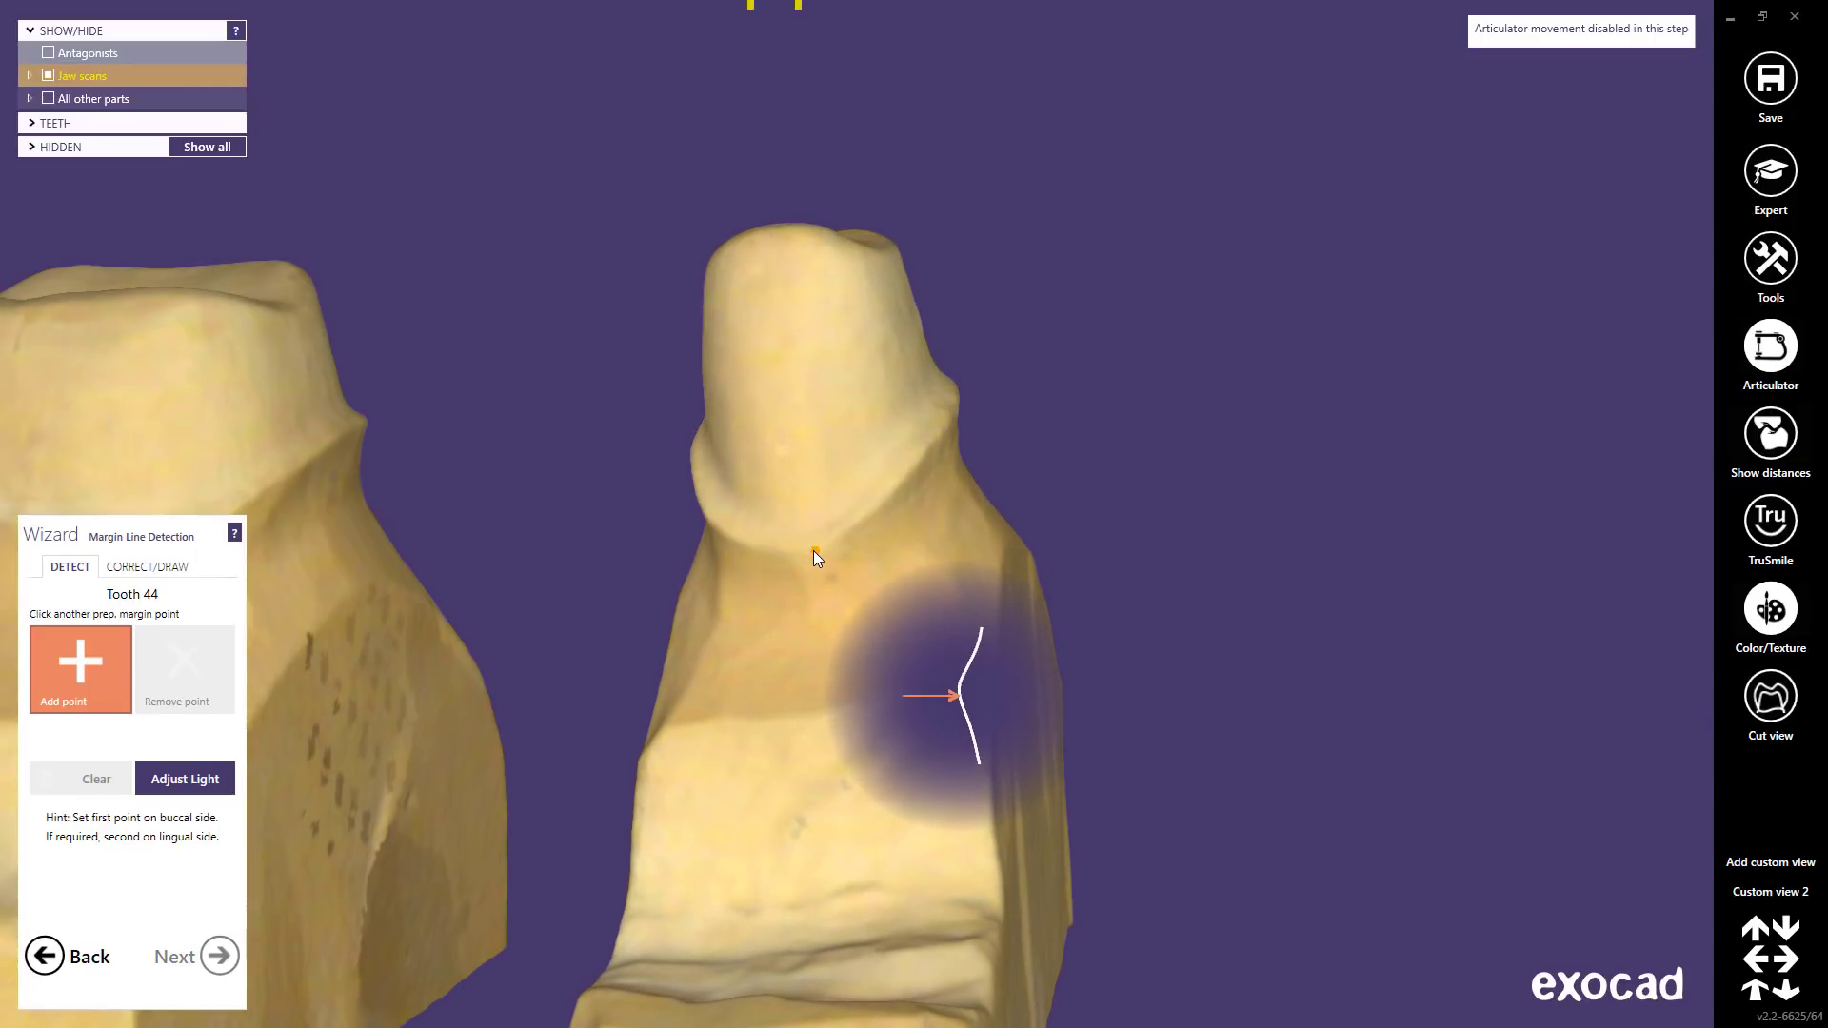
{"action": "left_click", "coordinate": [808, 550]}
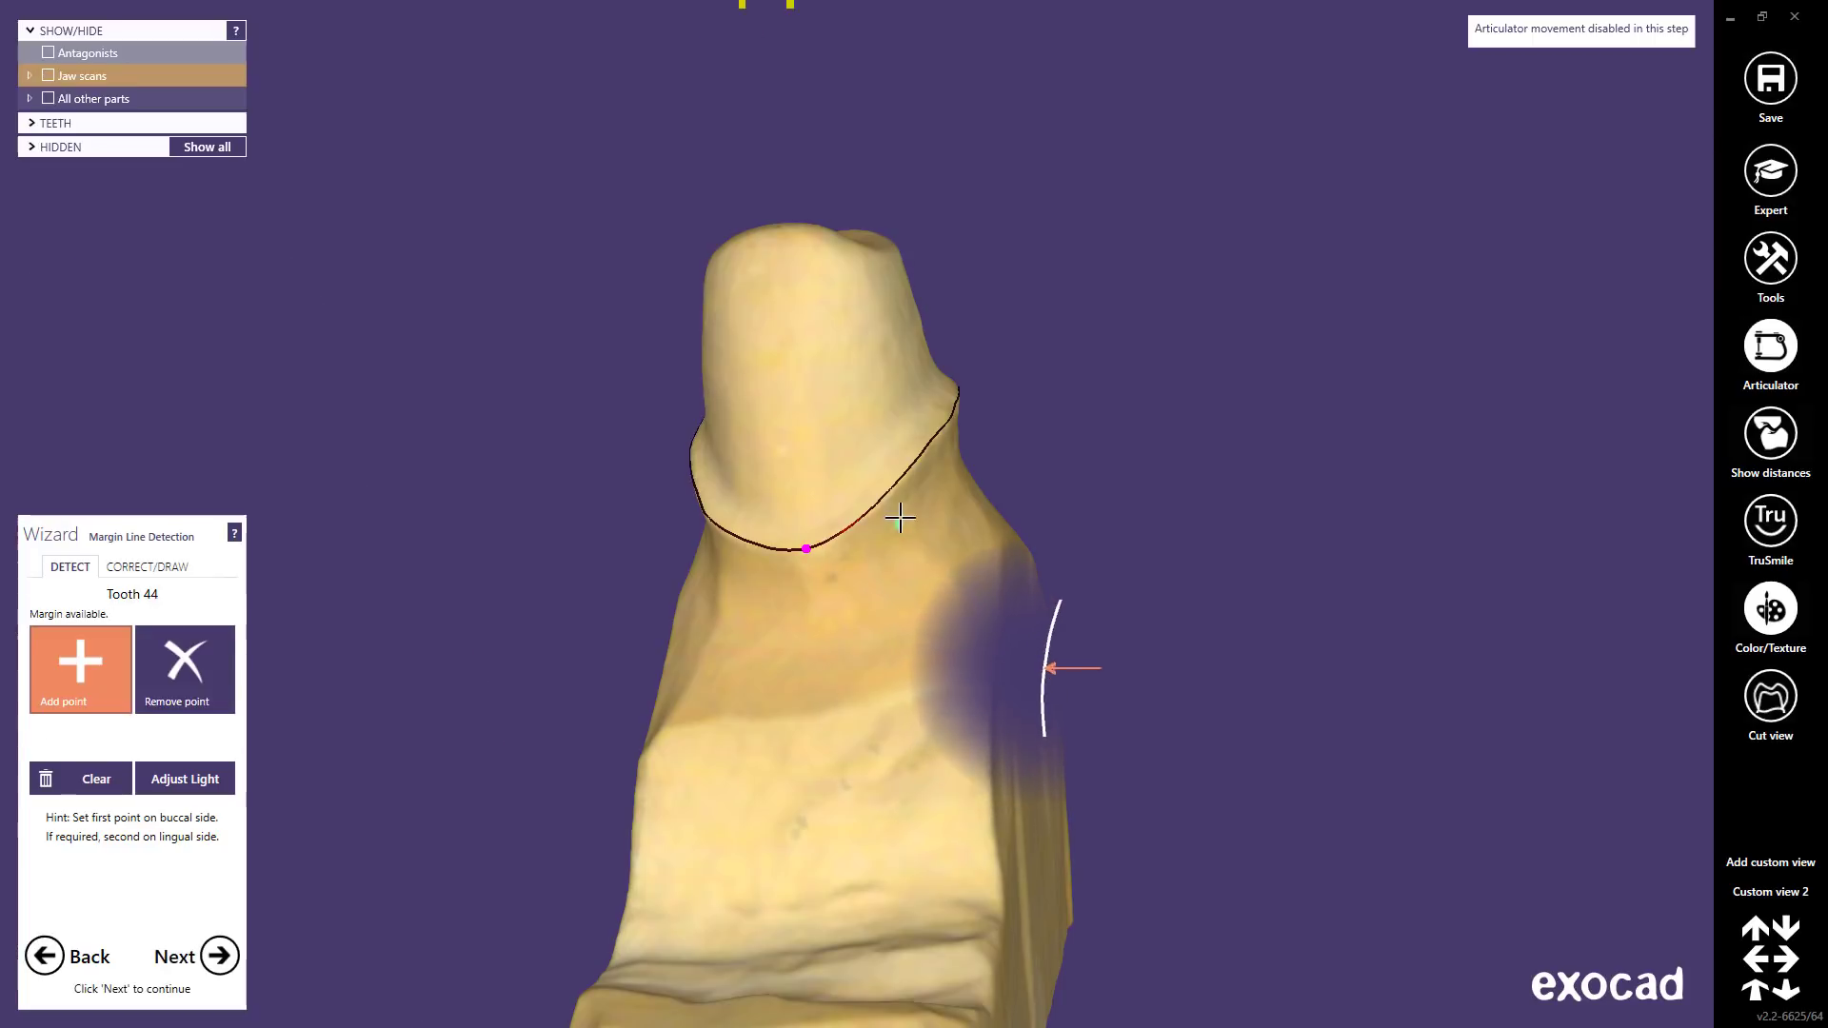
- Try adding further points to refine tooth 44's detected margin line, and undo them
{"action": "left_click", "coordinate": [896, 483]}
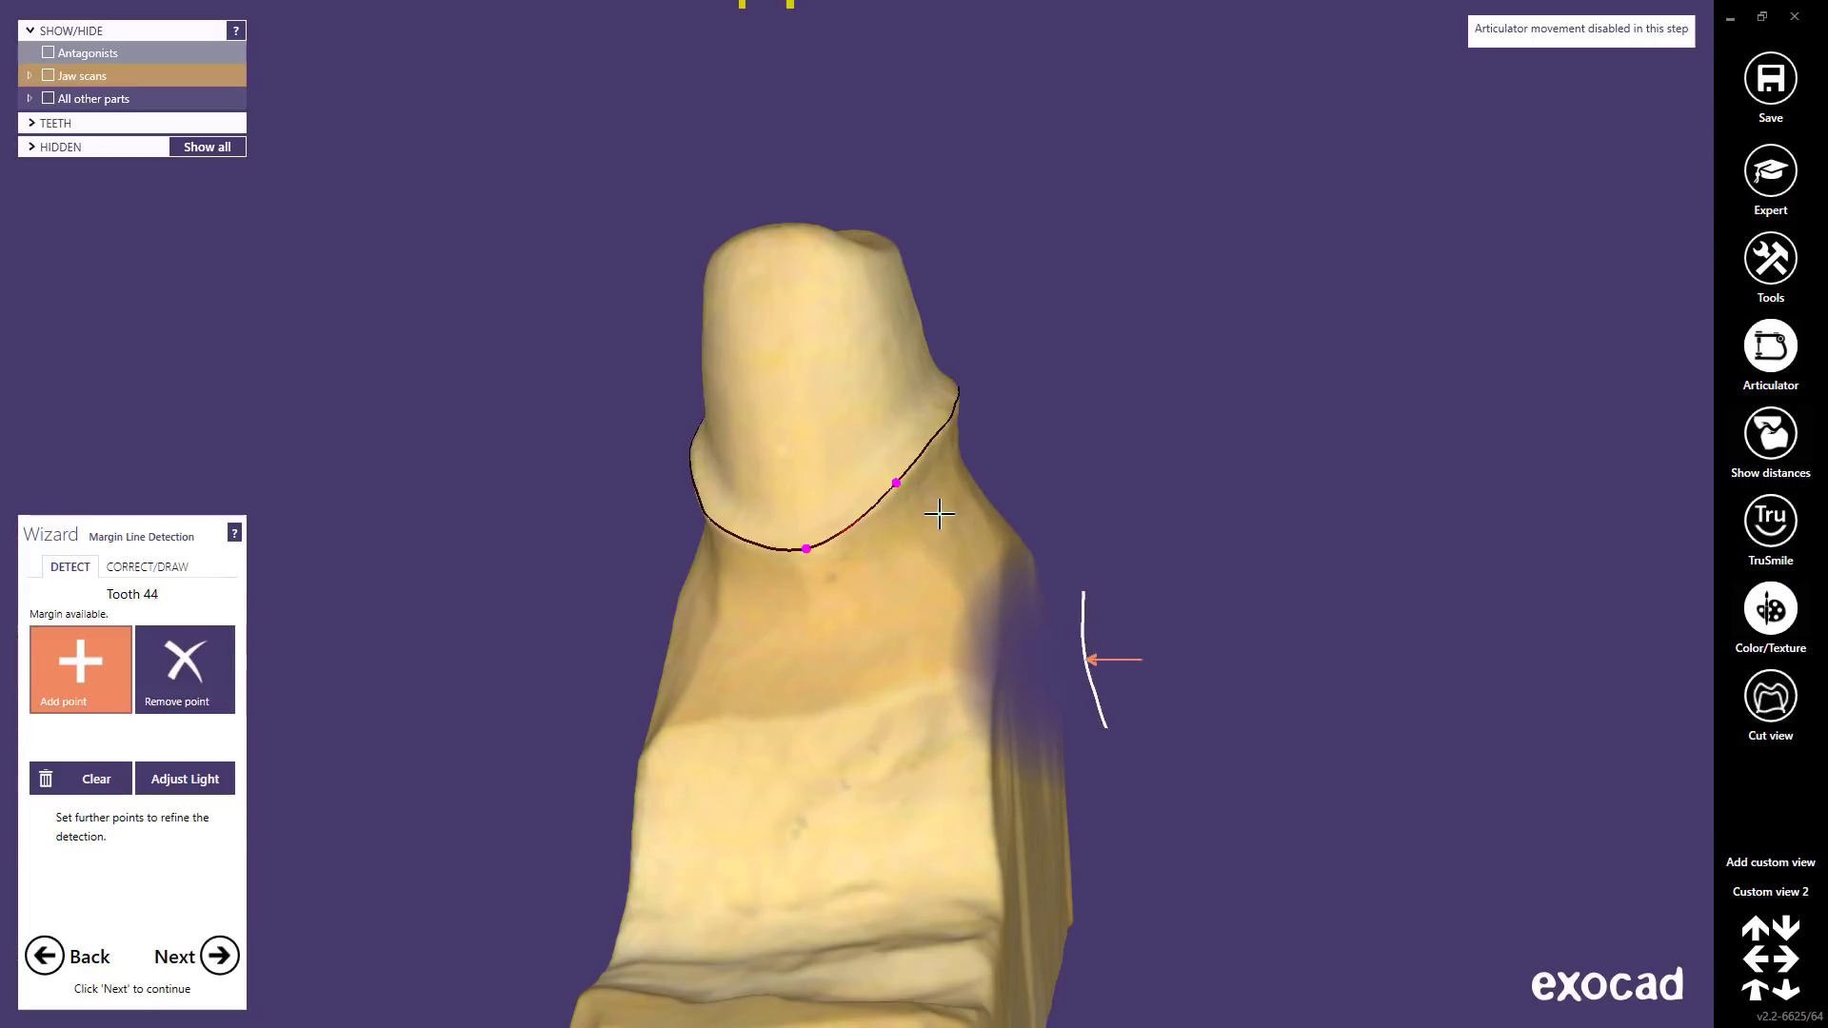
{"action": "left_click", "coordinate": [898, 482]}
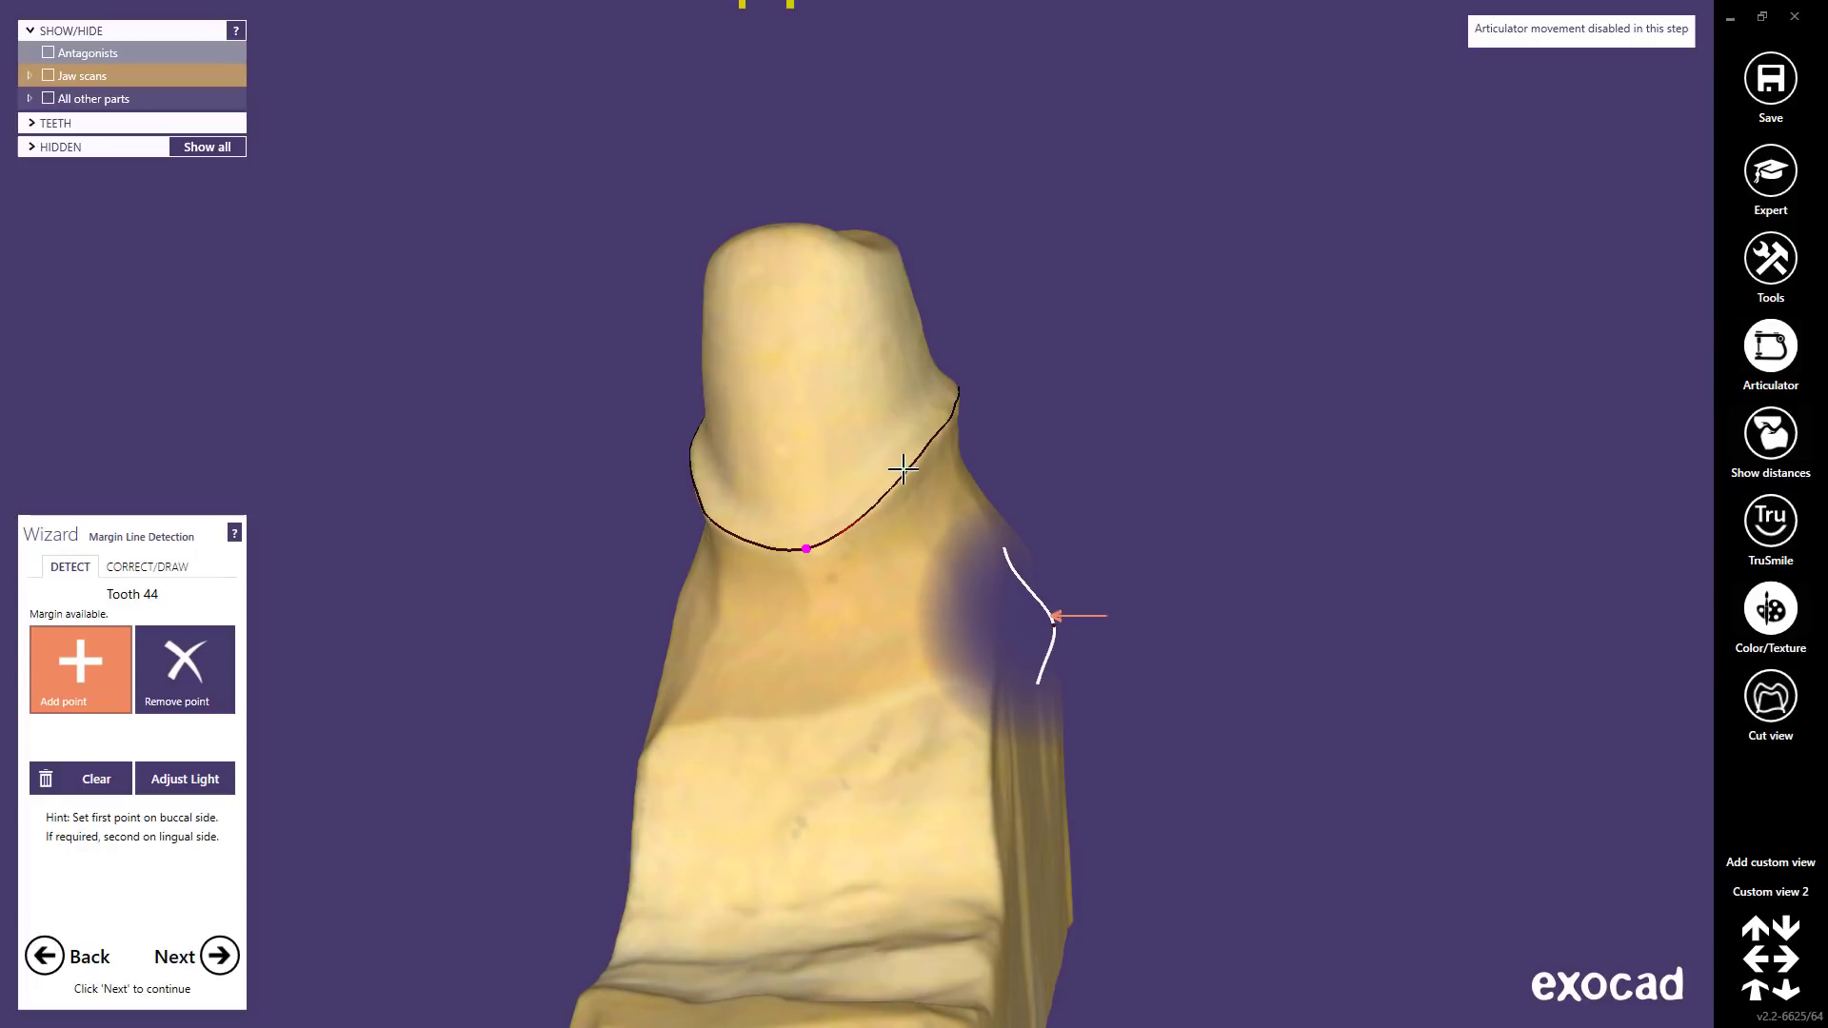
{"action": "left_click", "coordinate": [903, 473]}
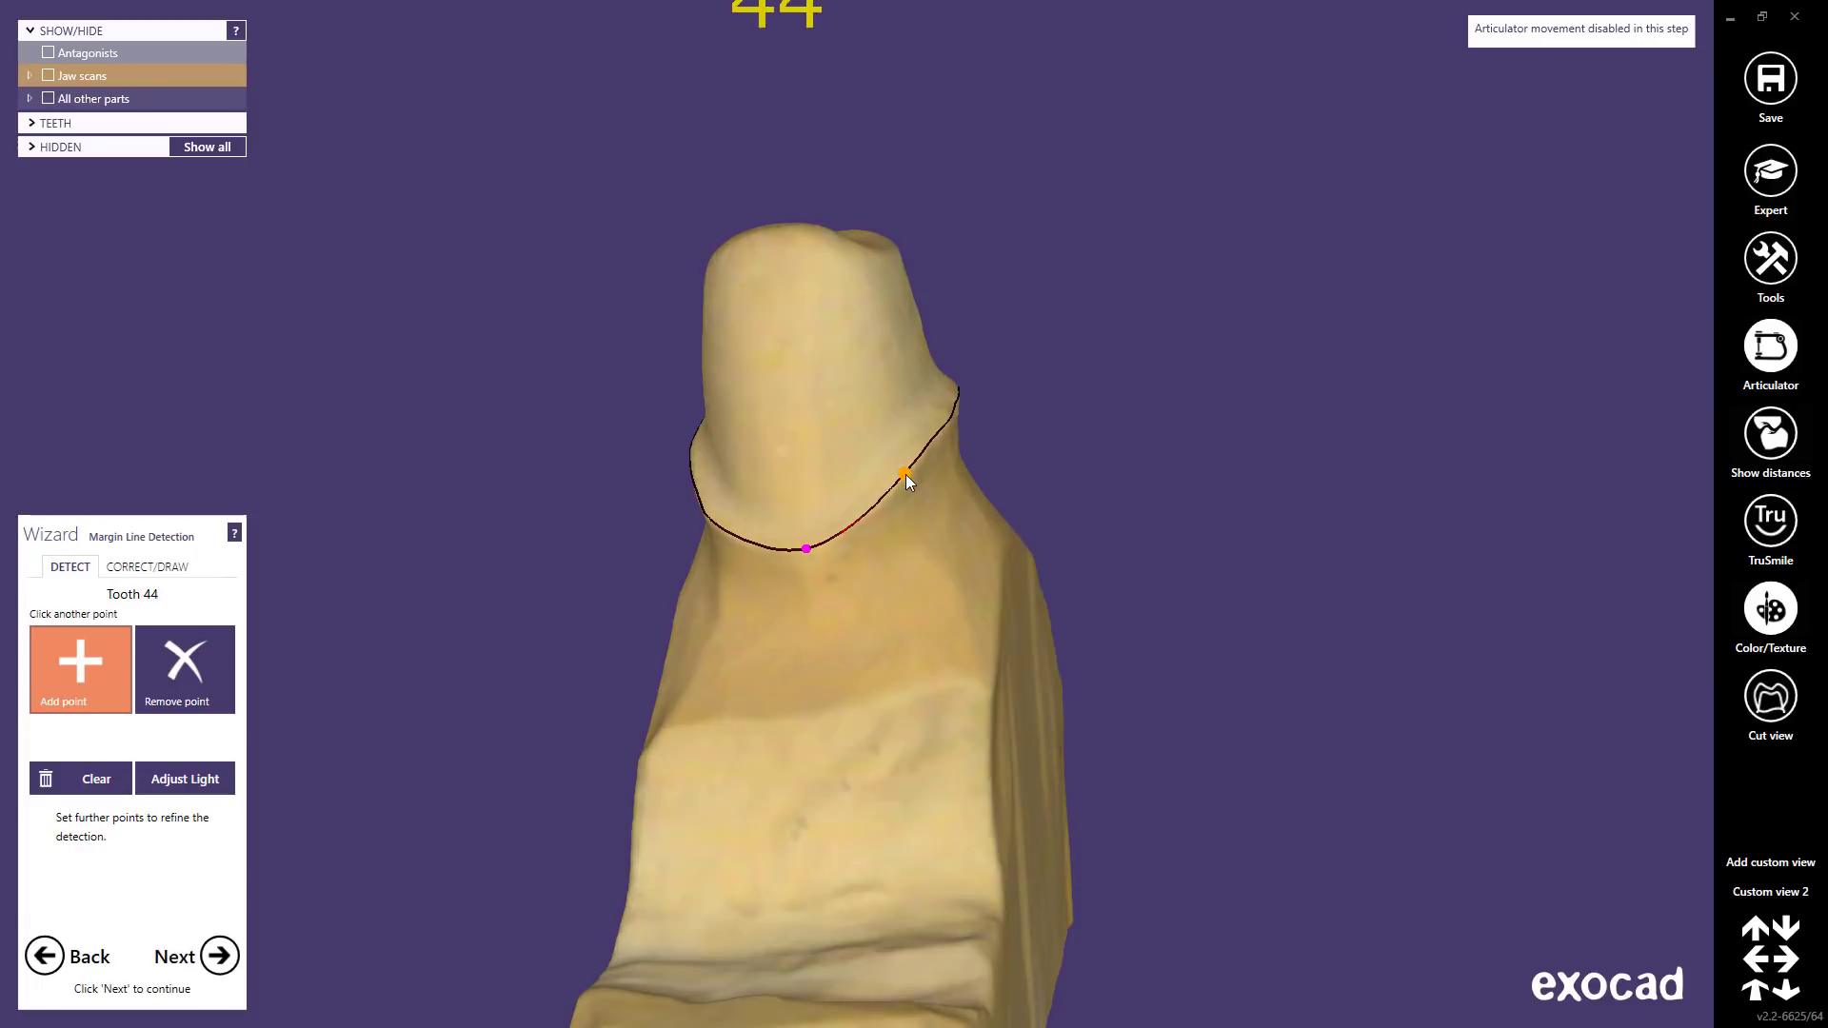
{"action": "left_click", "coordinate": [897, 479]}
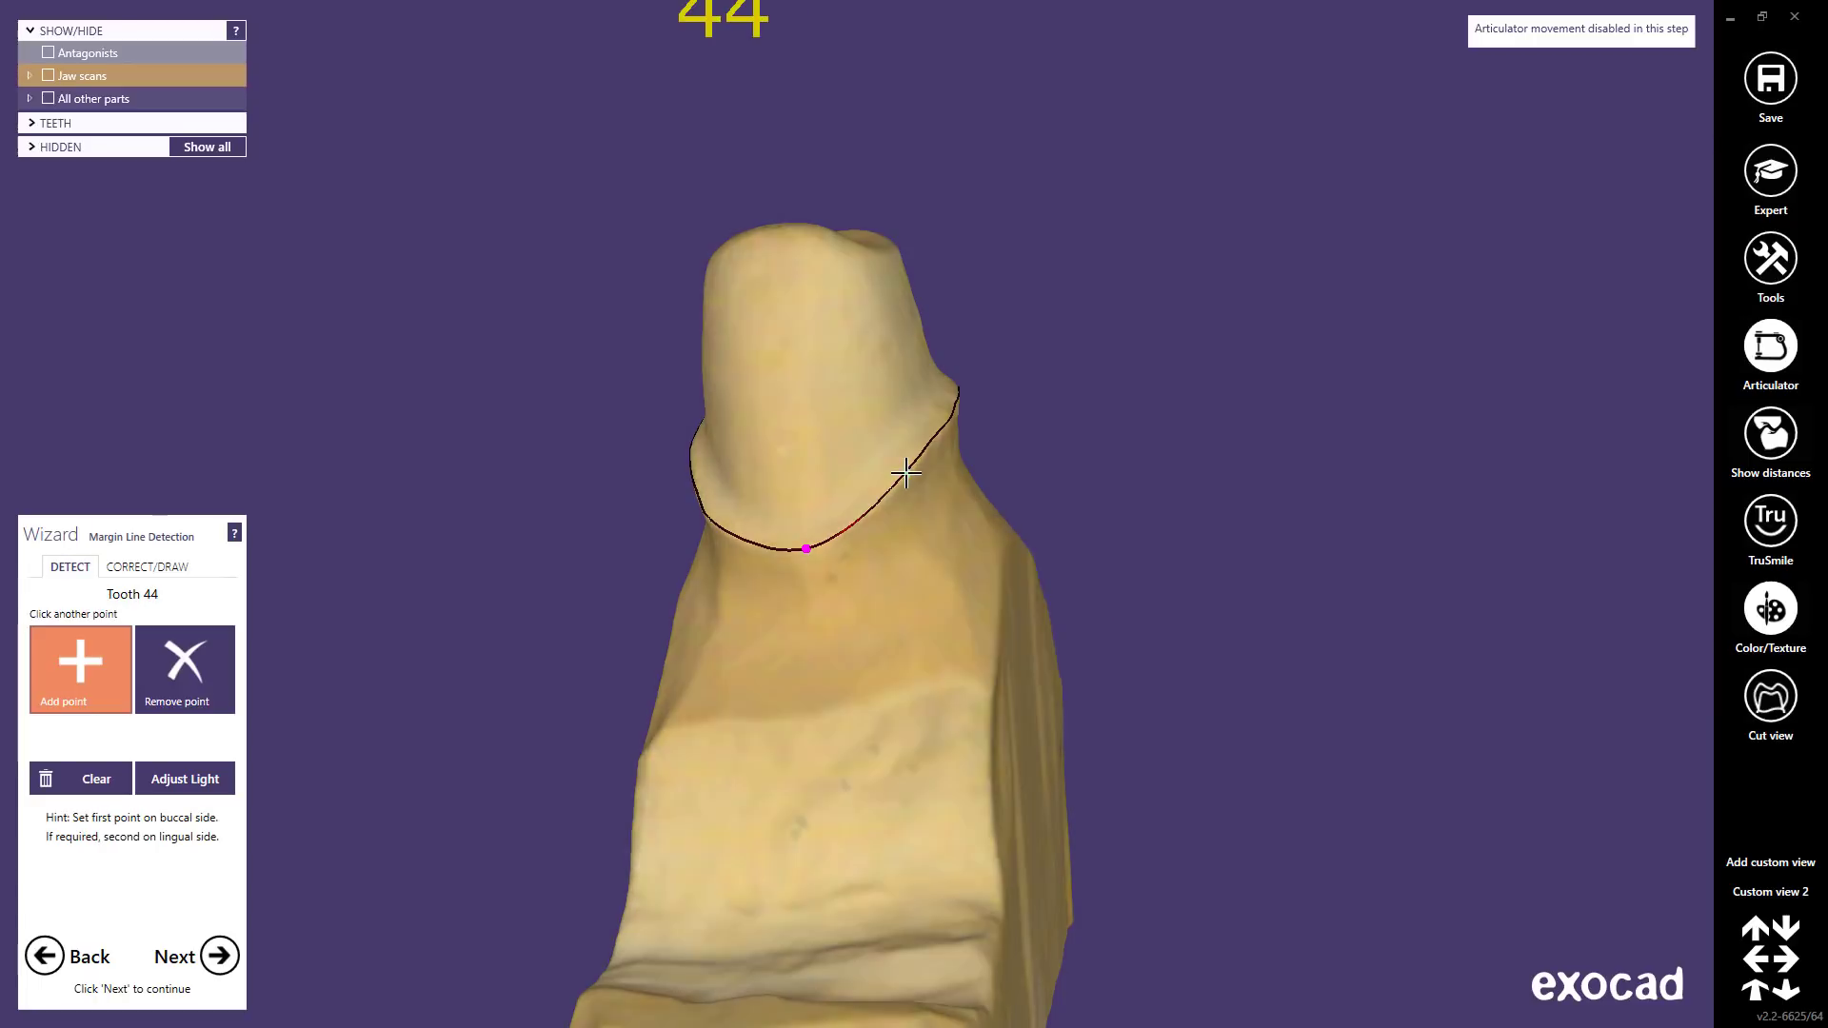
{"action": "right_click_drag", "start_coordinate": [839, 529], "coordinate": [839, 530]}
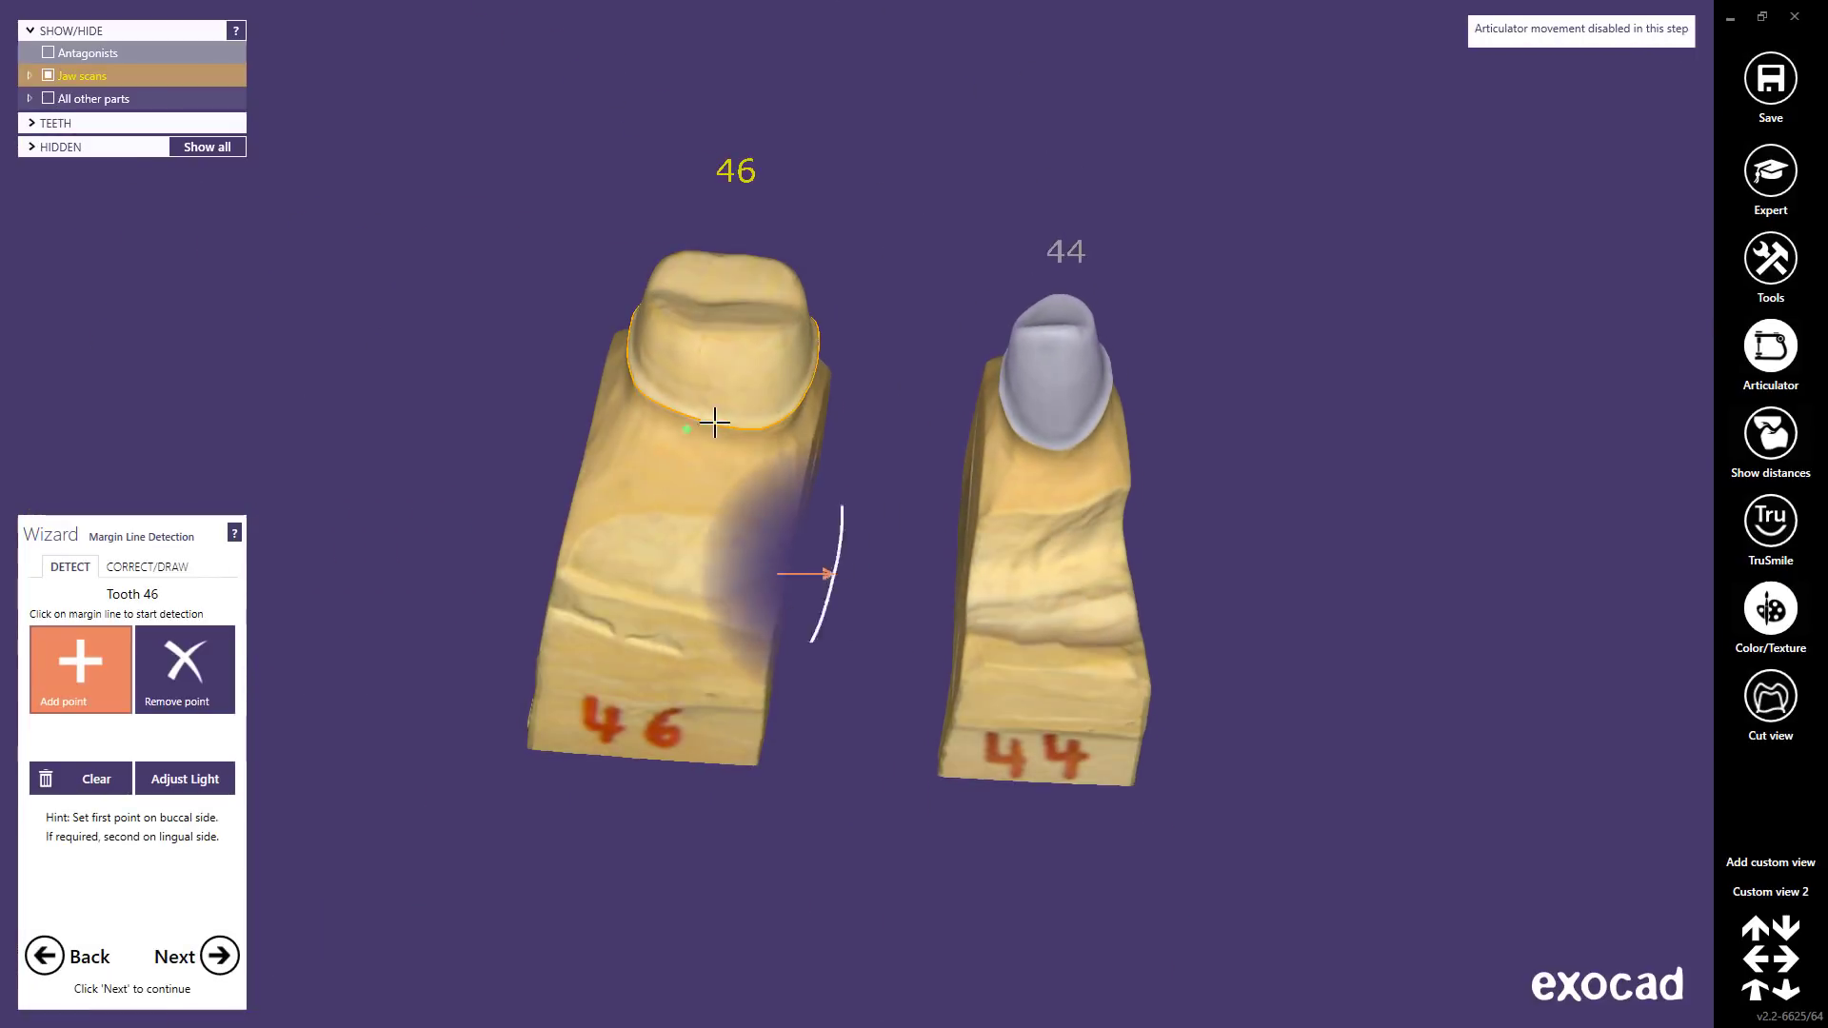
- Clear tooth 46's existing margin line and detect it anew from a point on the buccal margin
{"action": "scroll", "coordinate": [710, 376], "scroll_direction": "up", "scroll_amount": 4}
{"action": "scroll", "coordinate": [714, 362], "scroll_direction": "up", "scroll_amount": 3}
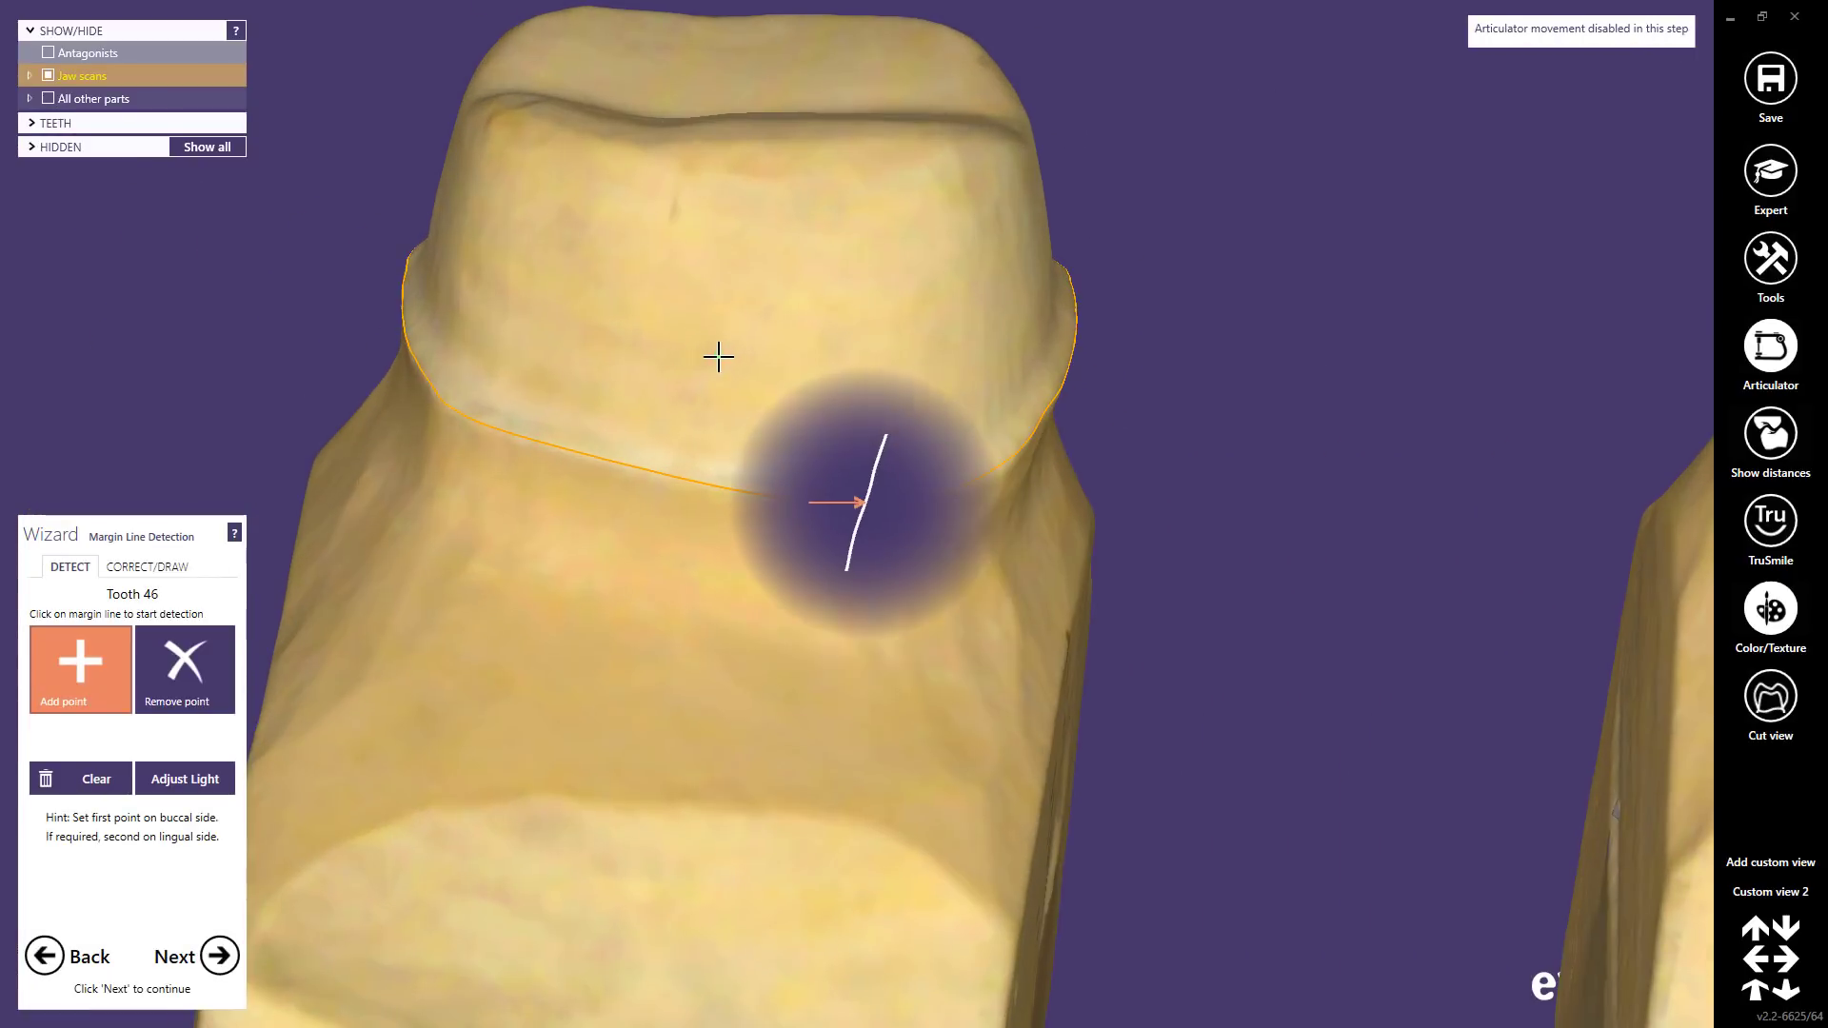
{"action": "left_click", "coordinate": [130, 771]}
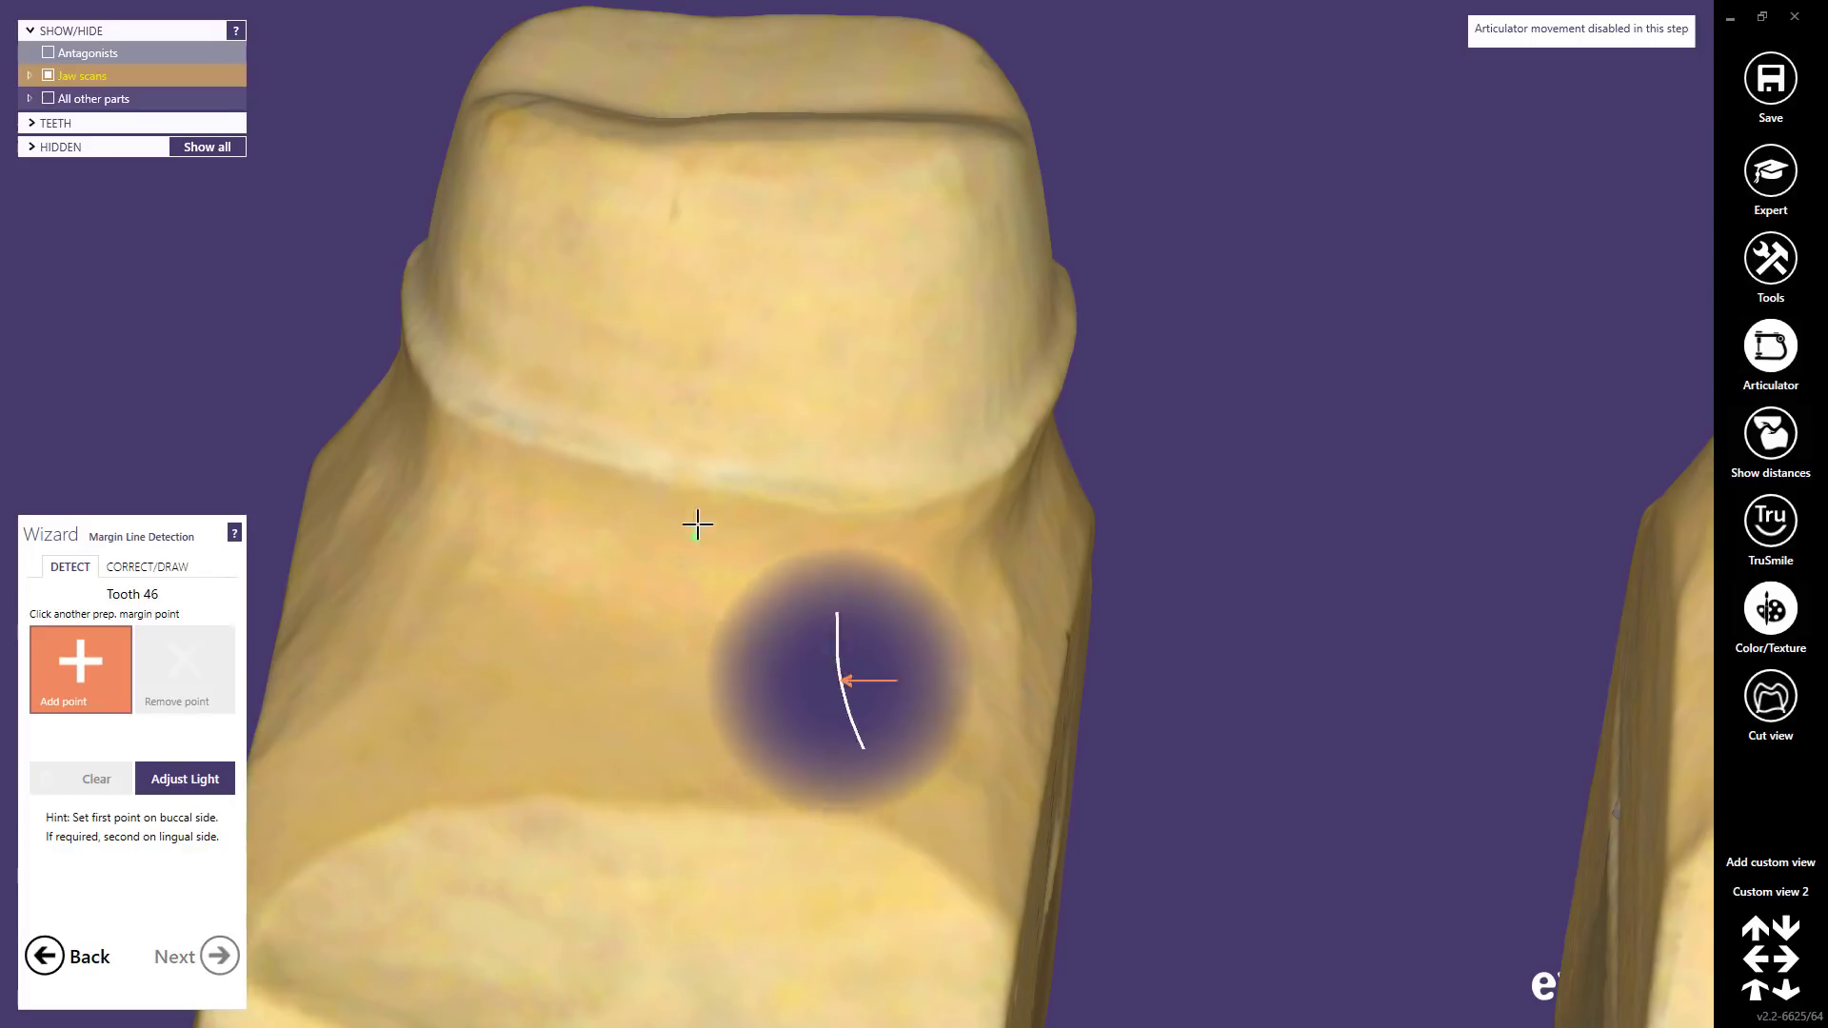
{"action": "left_click", "coordinate": [740, 497]}
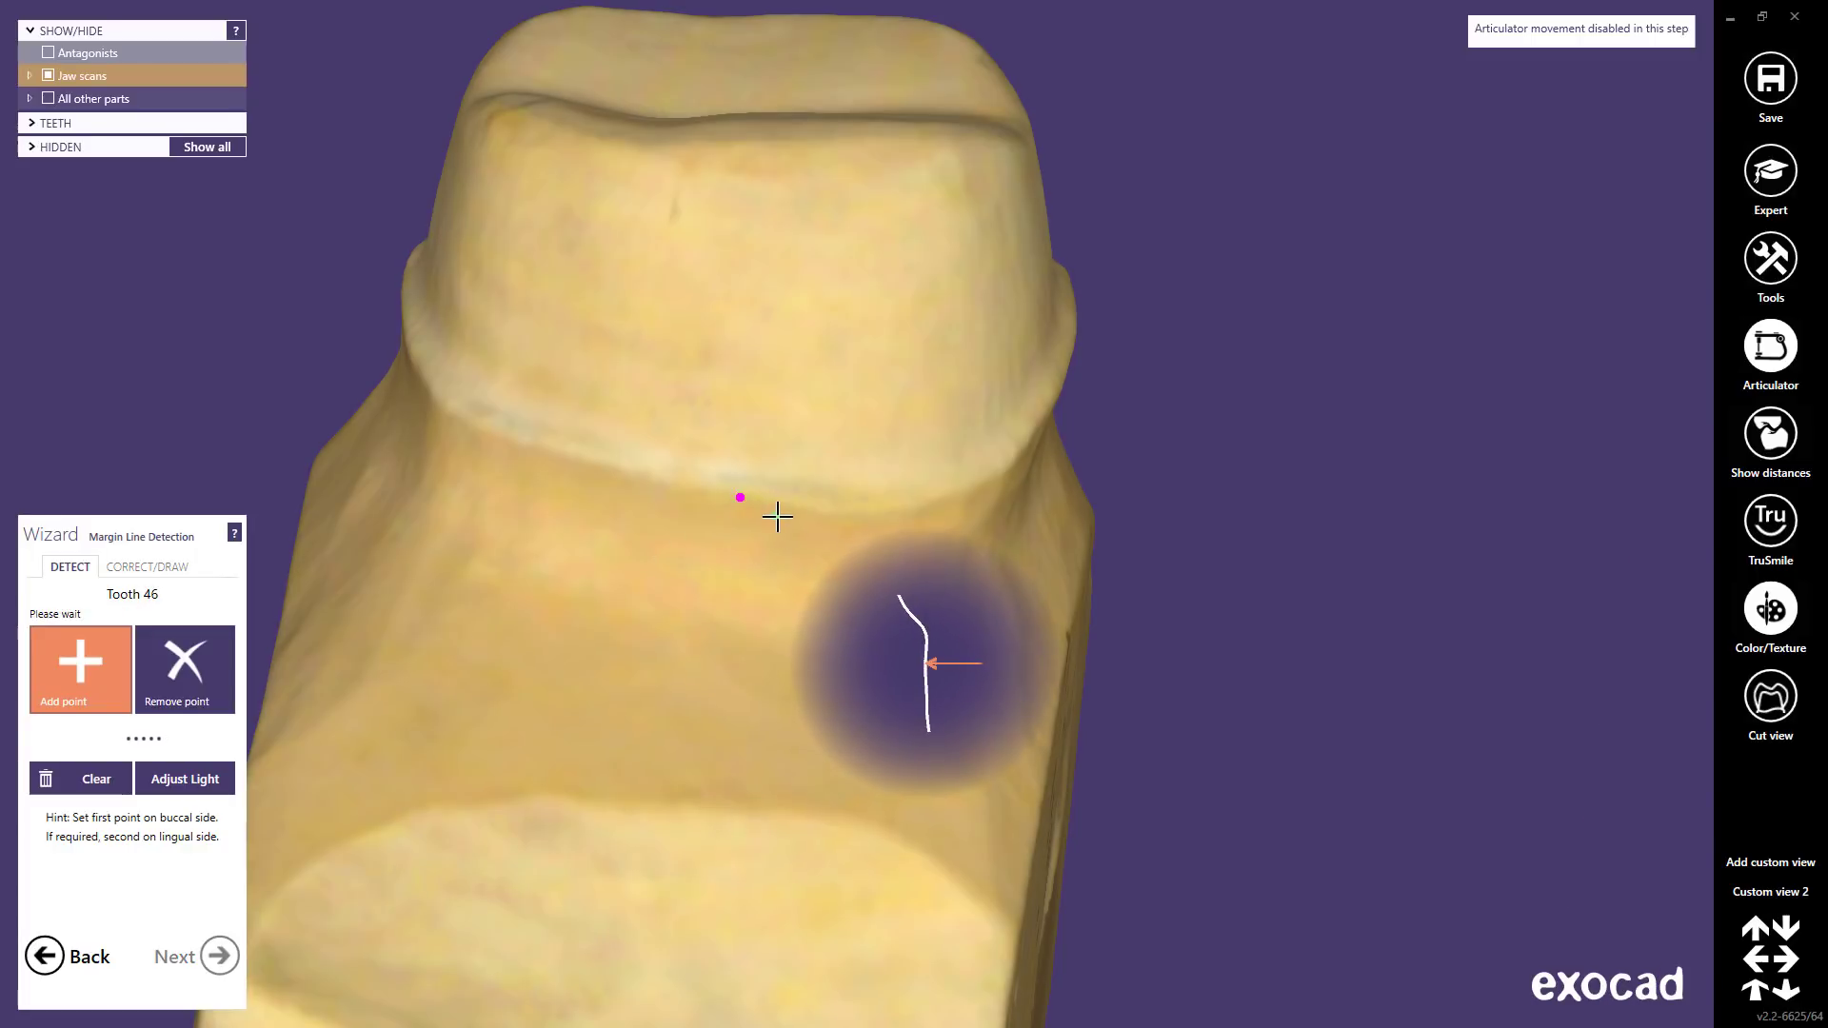
{"action": "key", "text": "ctrl+z"}
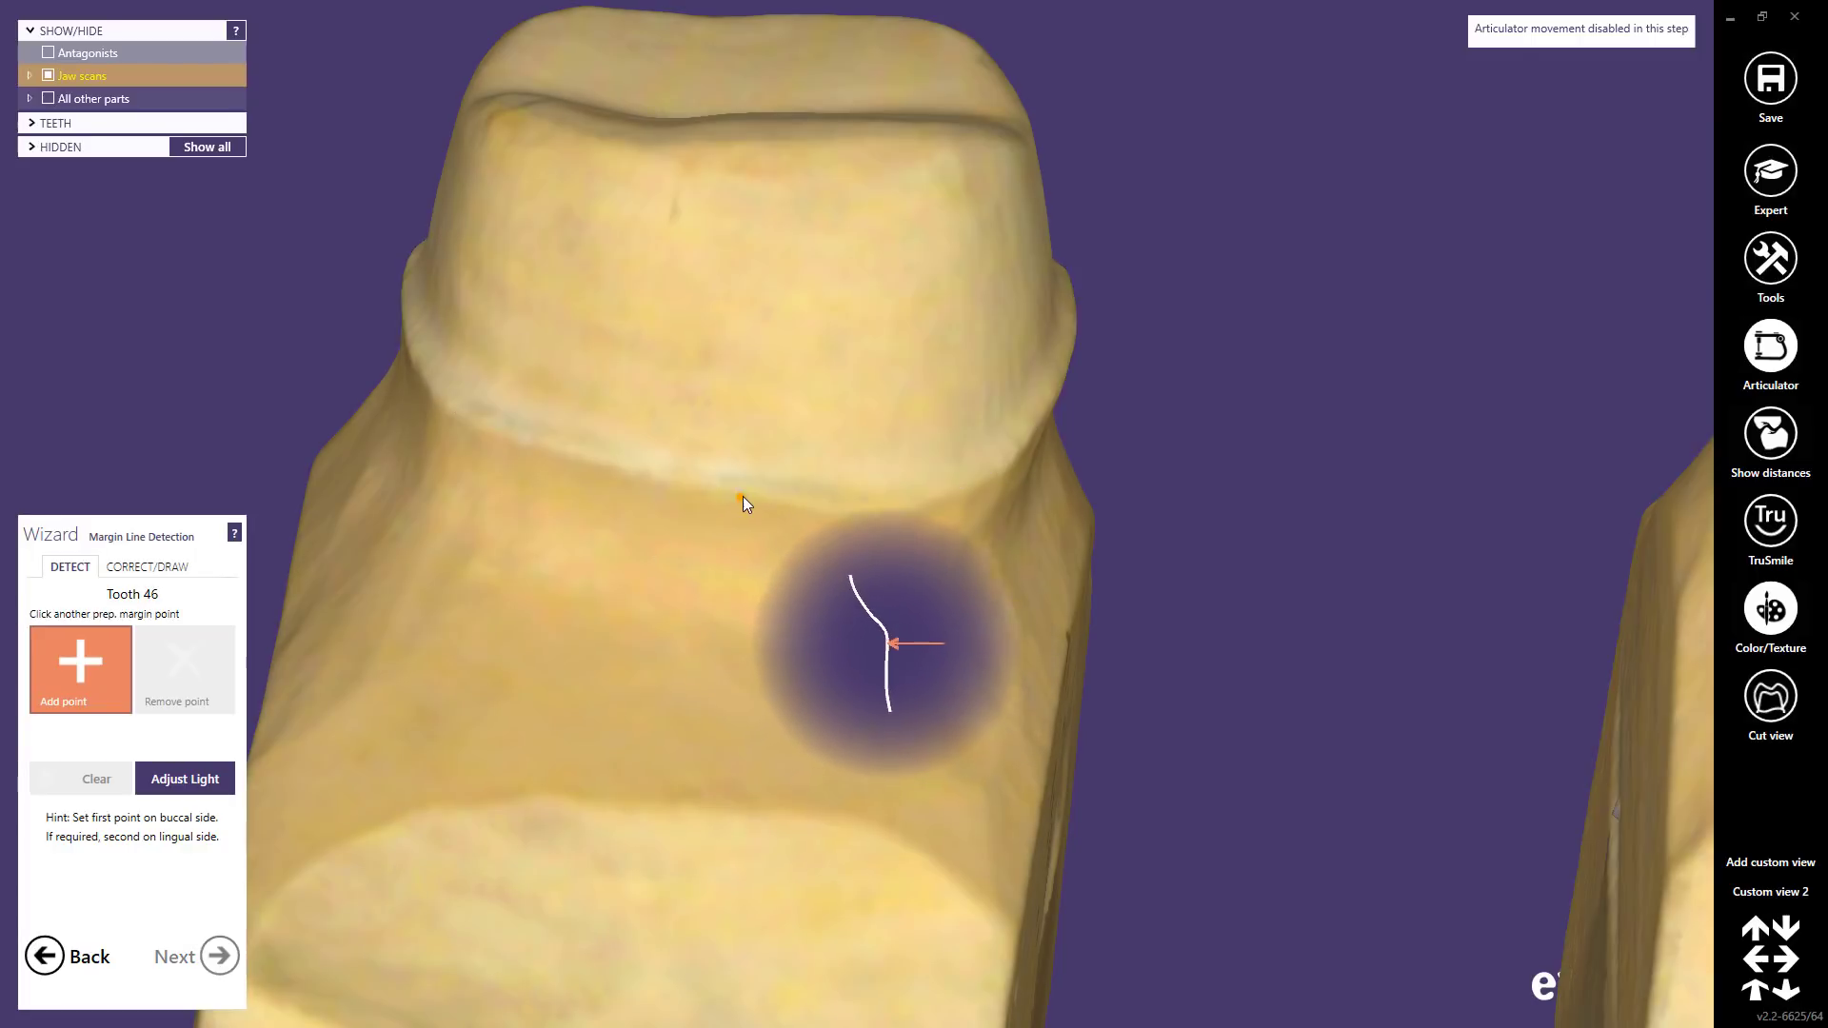
{"action": "left_click", "coordinate": [750, 494]}
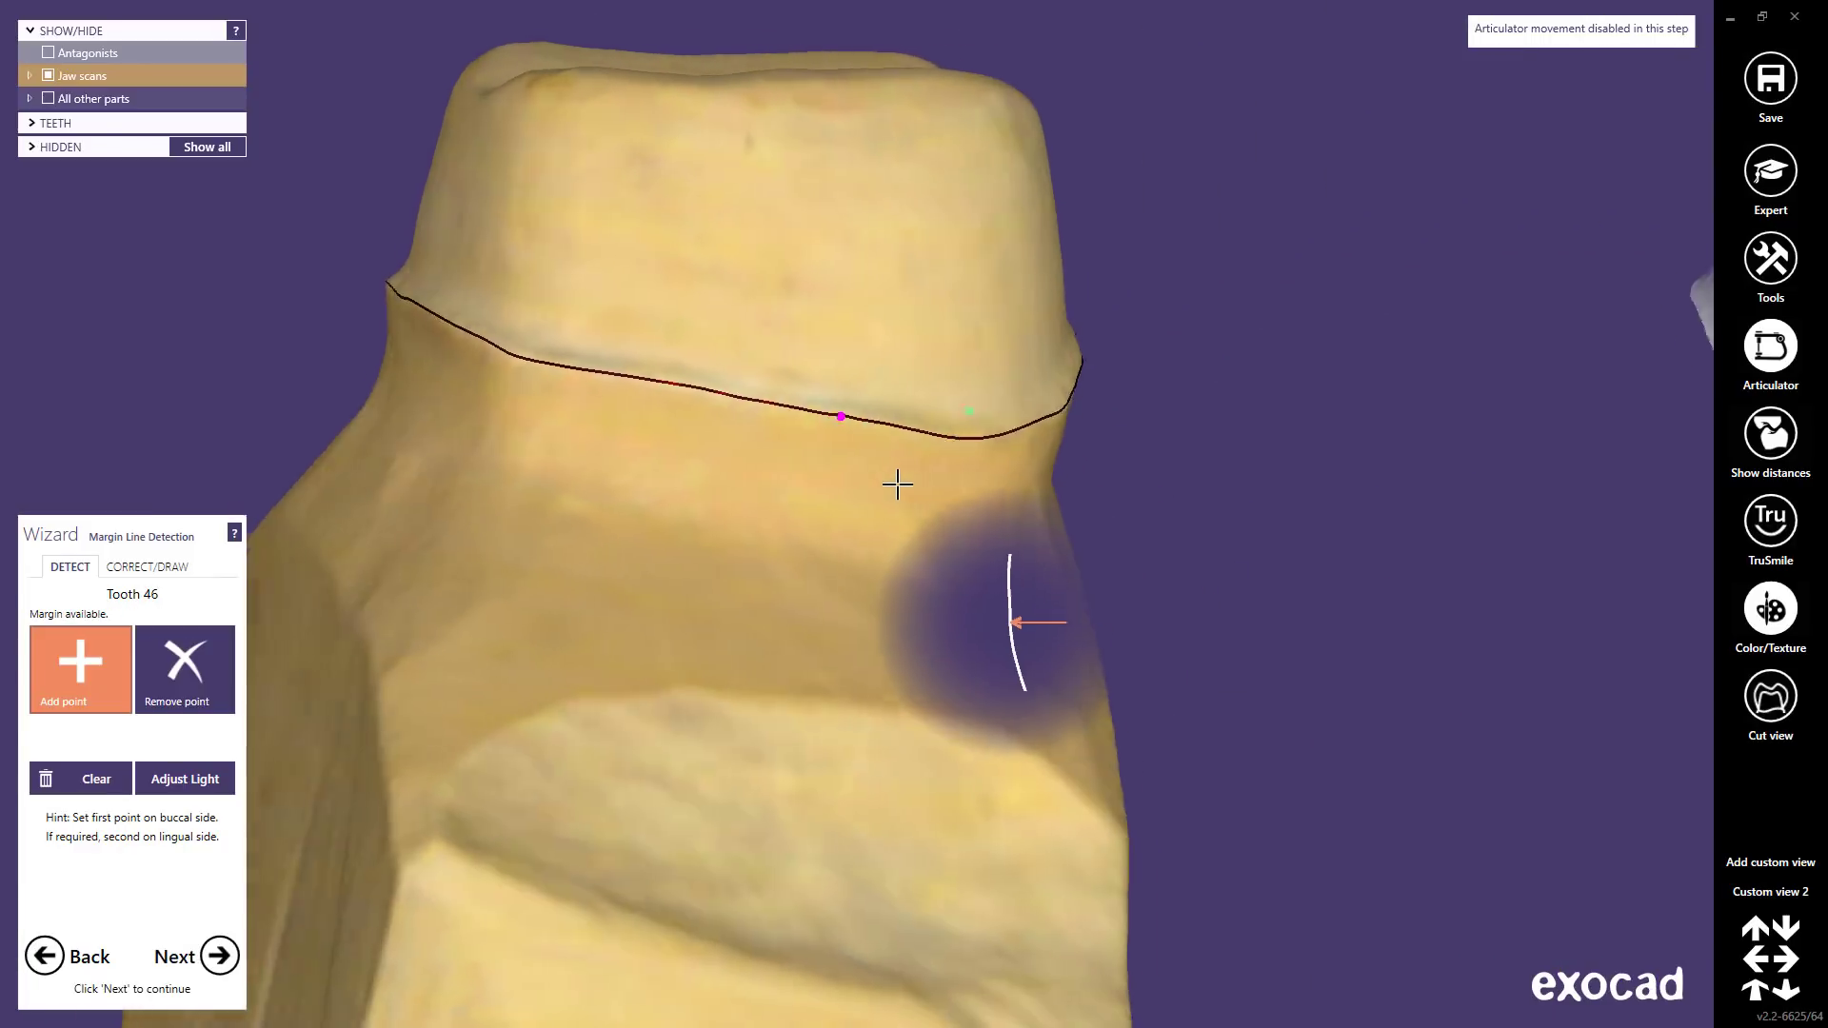
- Continue to the crown bottoms, and hide the antagonist after recalling Custom view 2
{"action": "scroll", "coordinate": [898, 487], "scroll_direction": "down", "scroll_amount": 5}
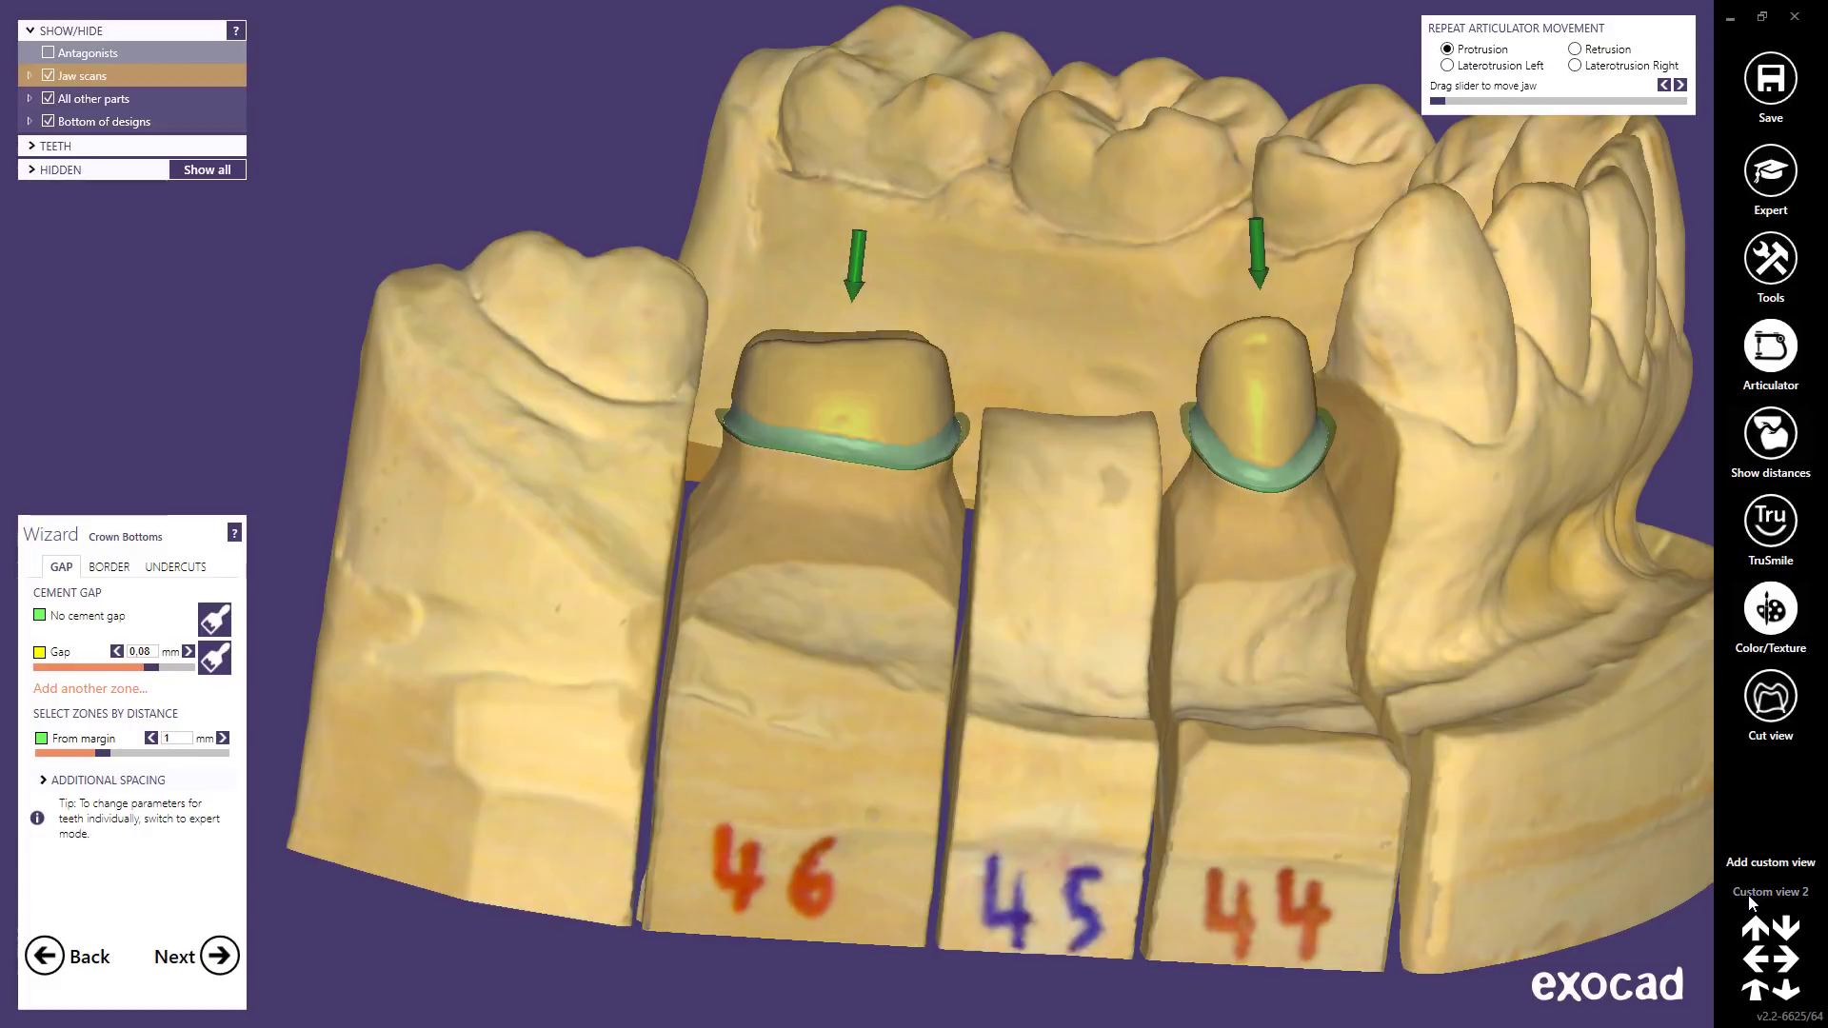
{"action": "left_click", "coordinate": [1750, 895]}
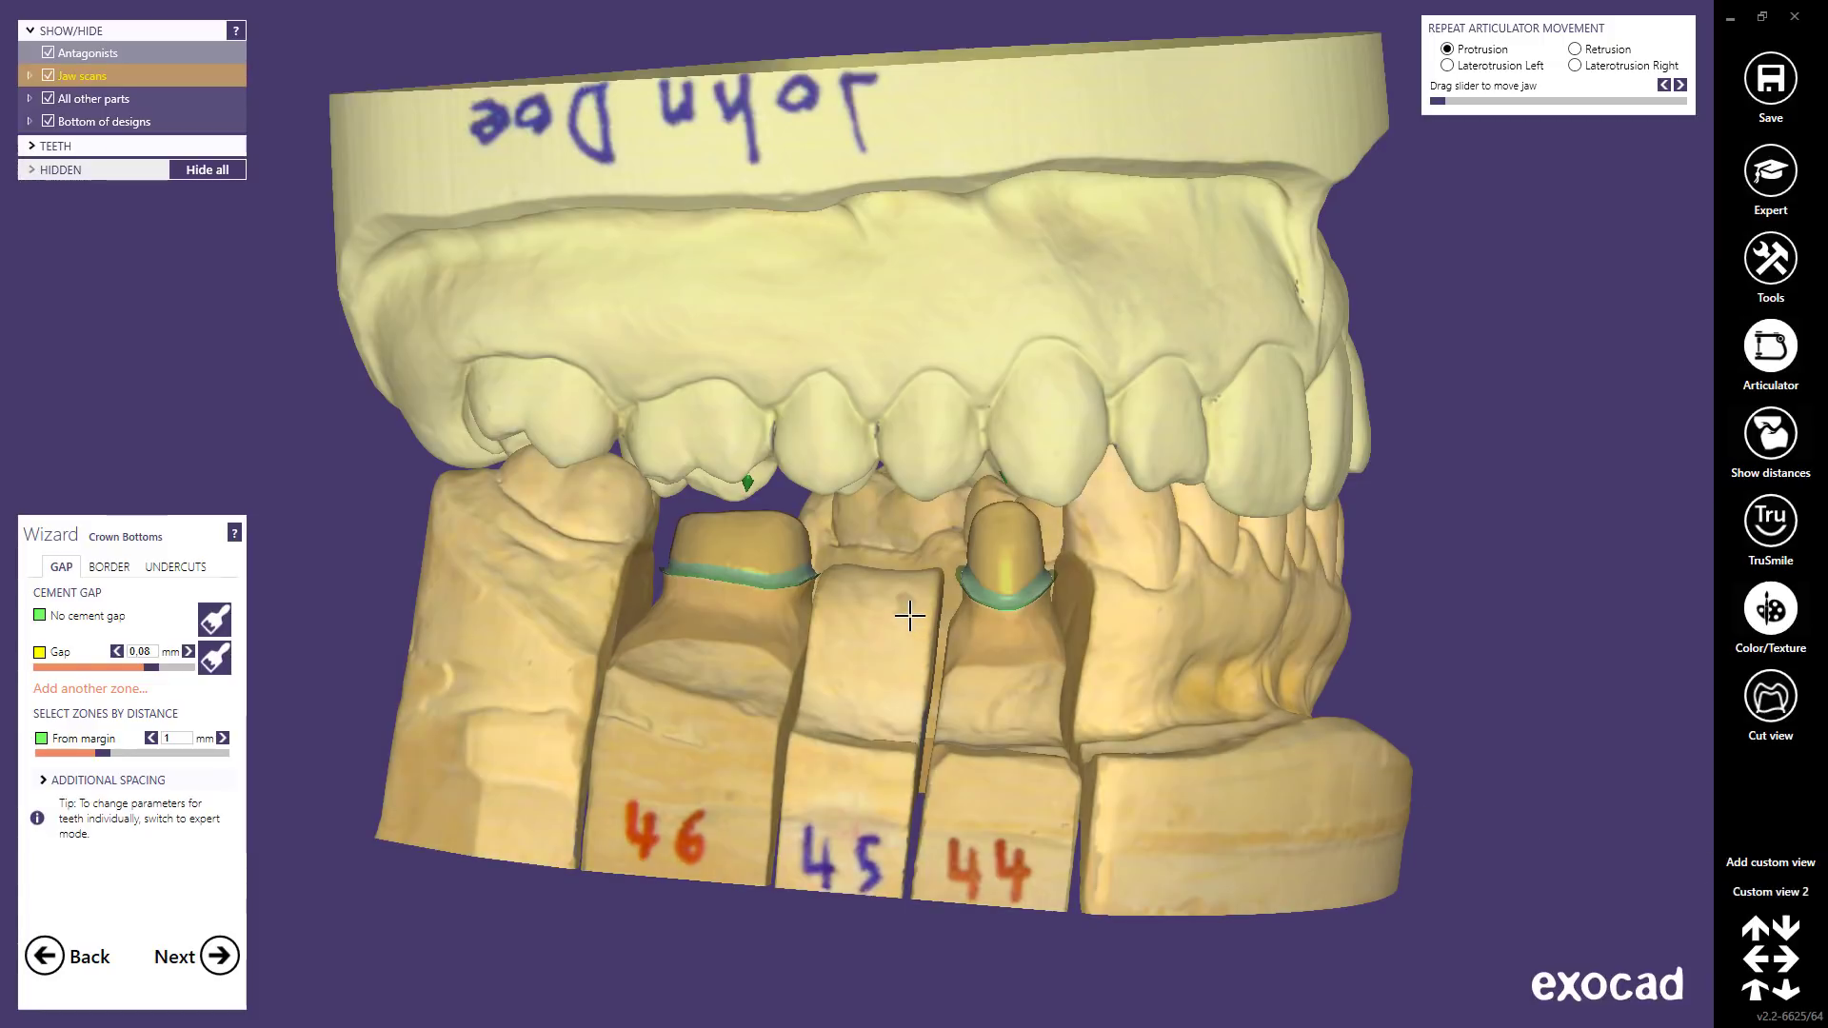
{"action": "scroll", "coordinate": [906, 617], "scroll_direction": "down", "scroll_amount": 5}
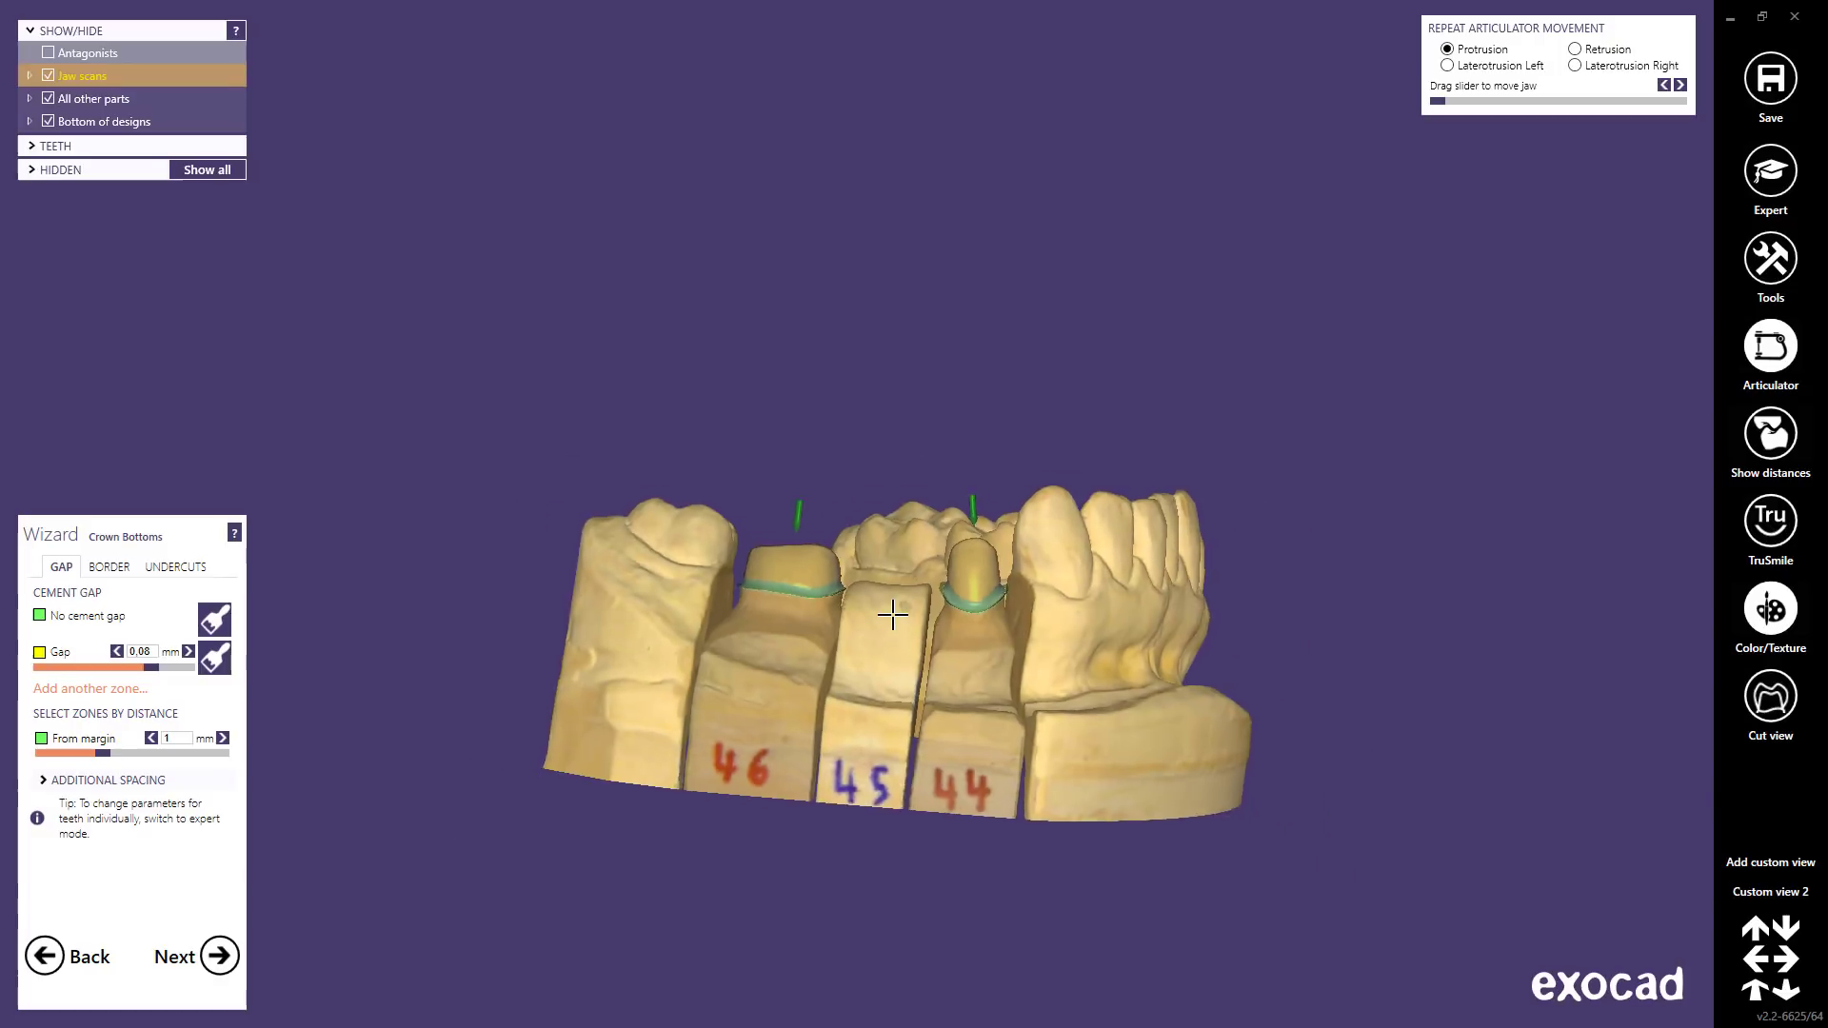
- List the individual jaw scans and rotate the view to the occlusal direction of Jaw scan (44-46)
{"action": "middle_click_drag", "start_coordinate": [892, 616], "coordinate": [1011, 466]}
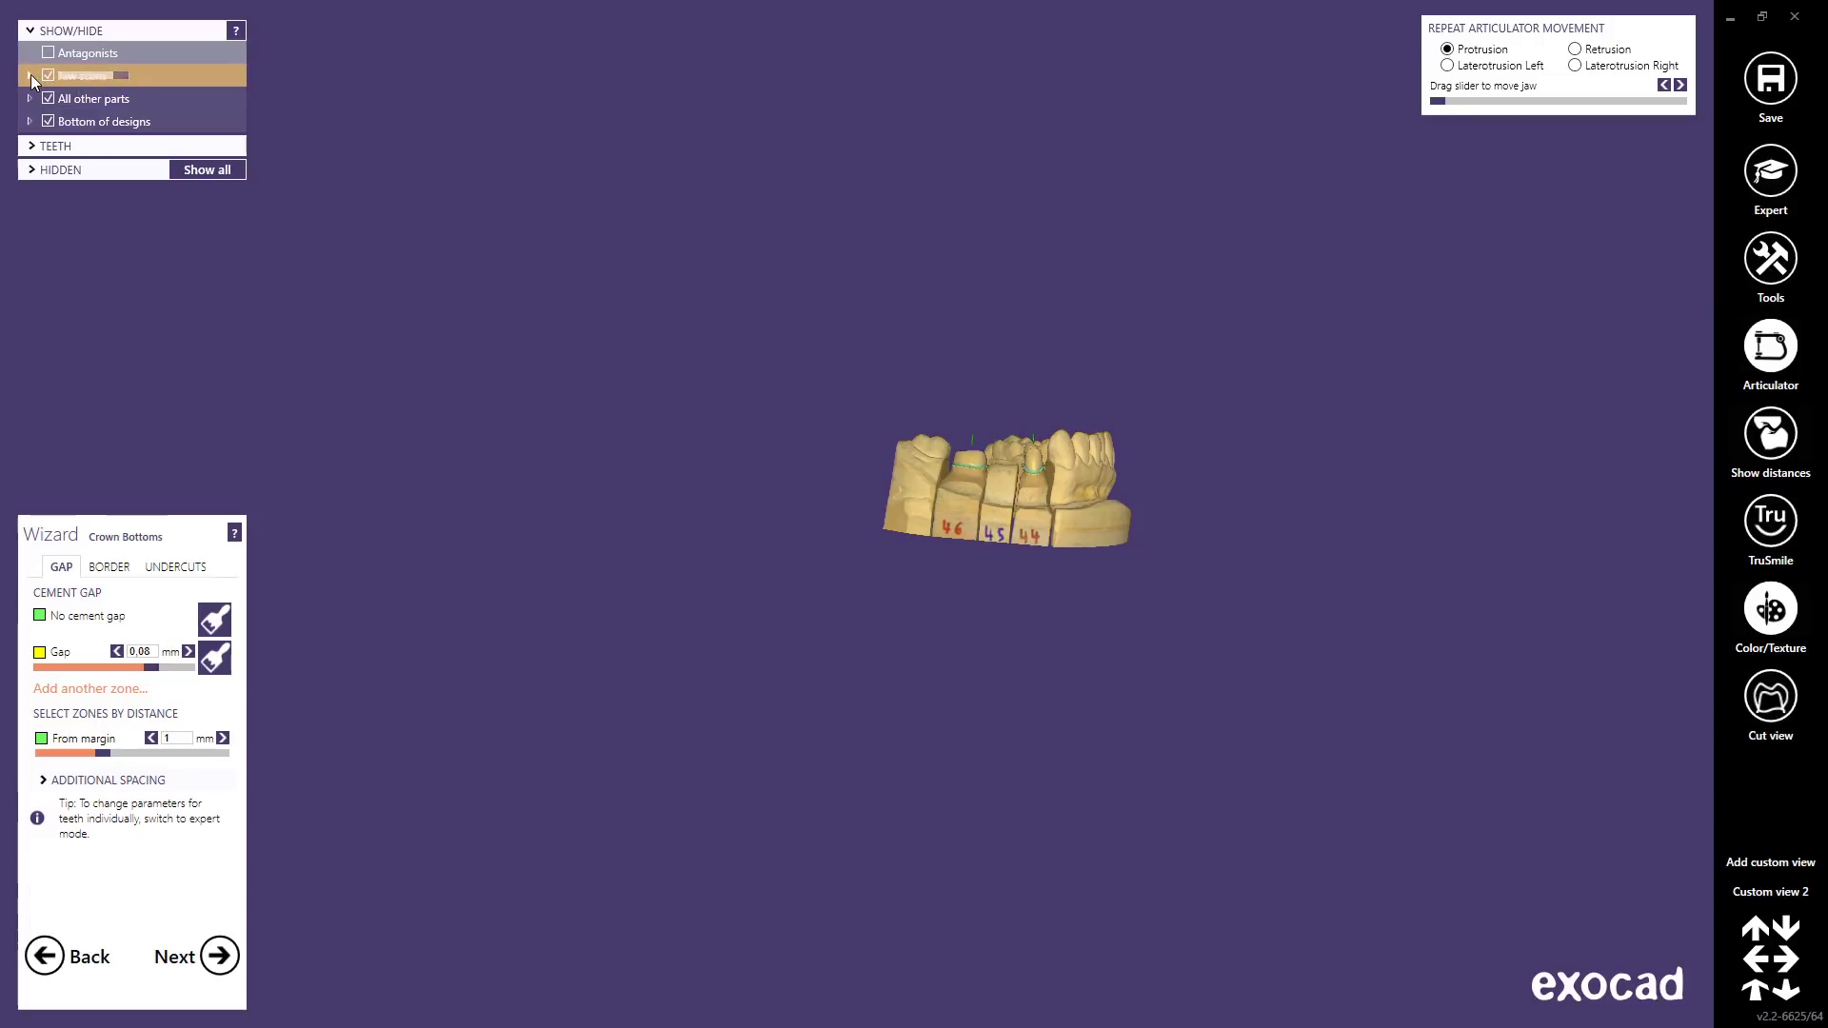
{"action": "left_click", "coordinate": [29, 76]}
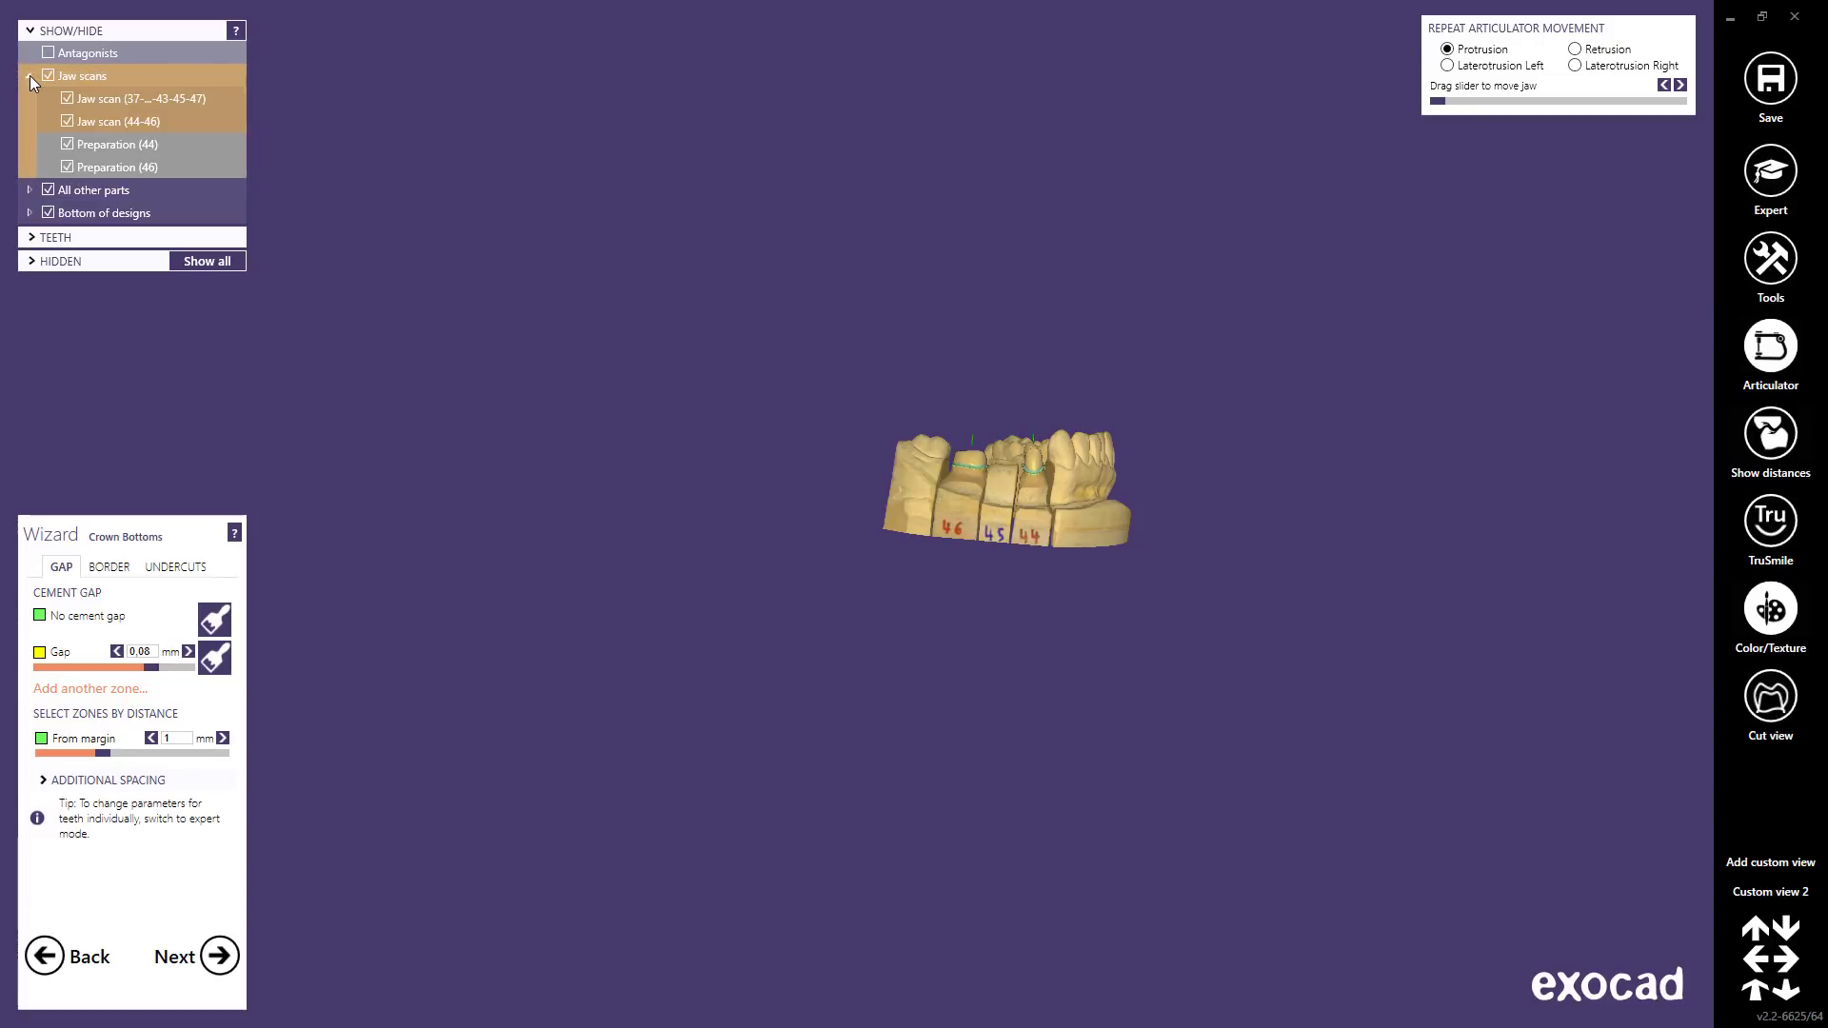
{"action": "right_click", "coordinate": [102, 119]}
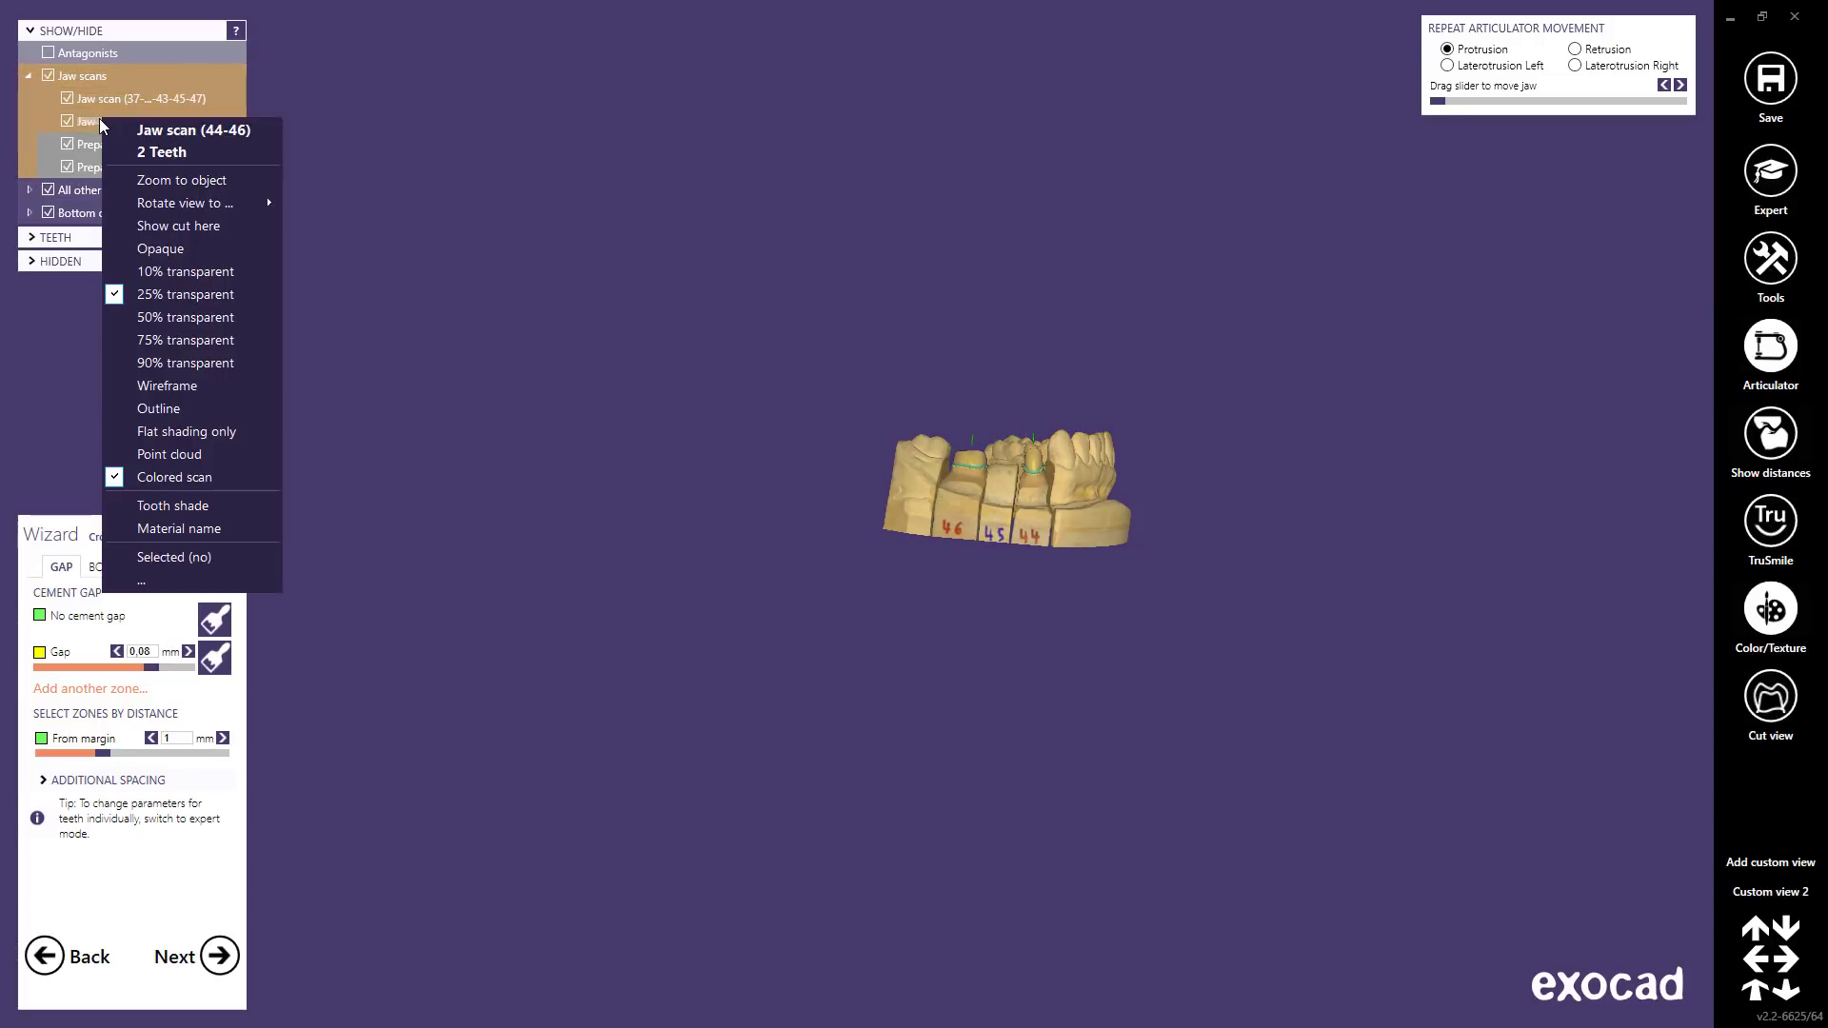
{"action": "mouse_move", "coordinate": [183, 202]}
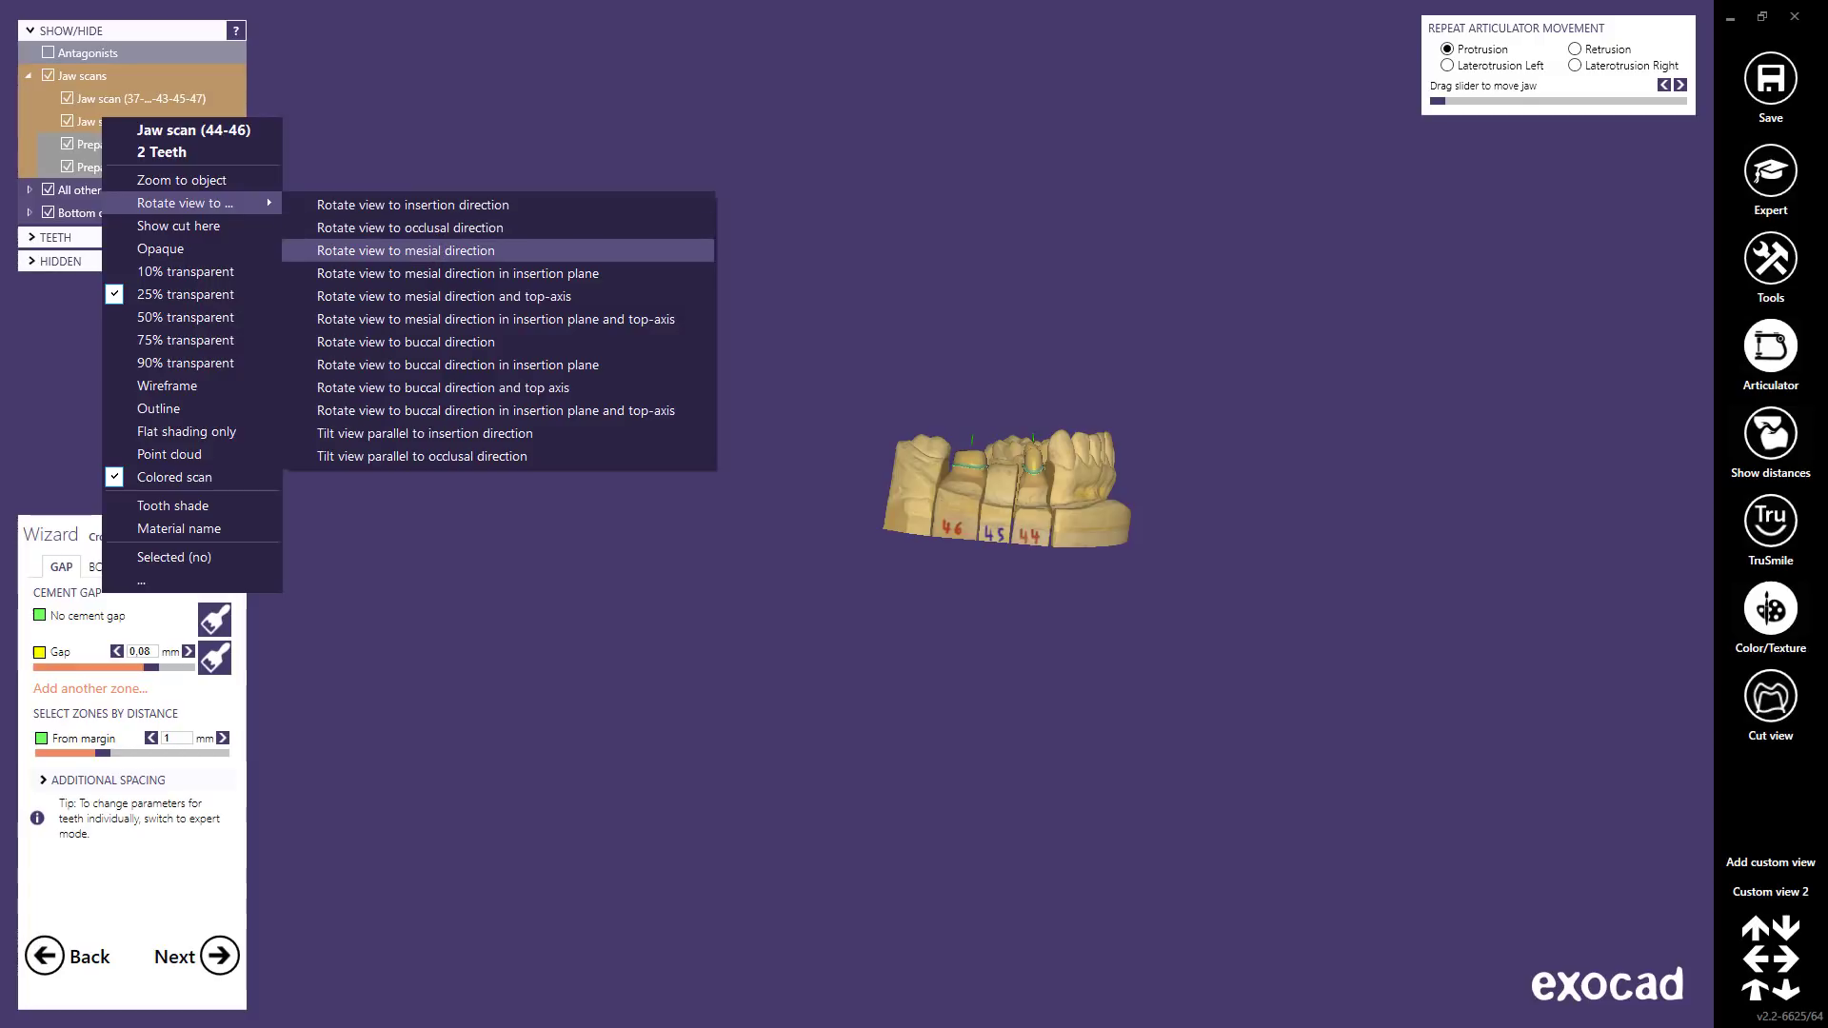
{"action": "left_click", "coordinate": [449, 229]}
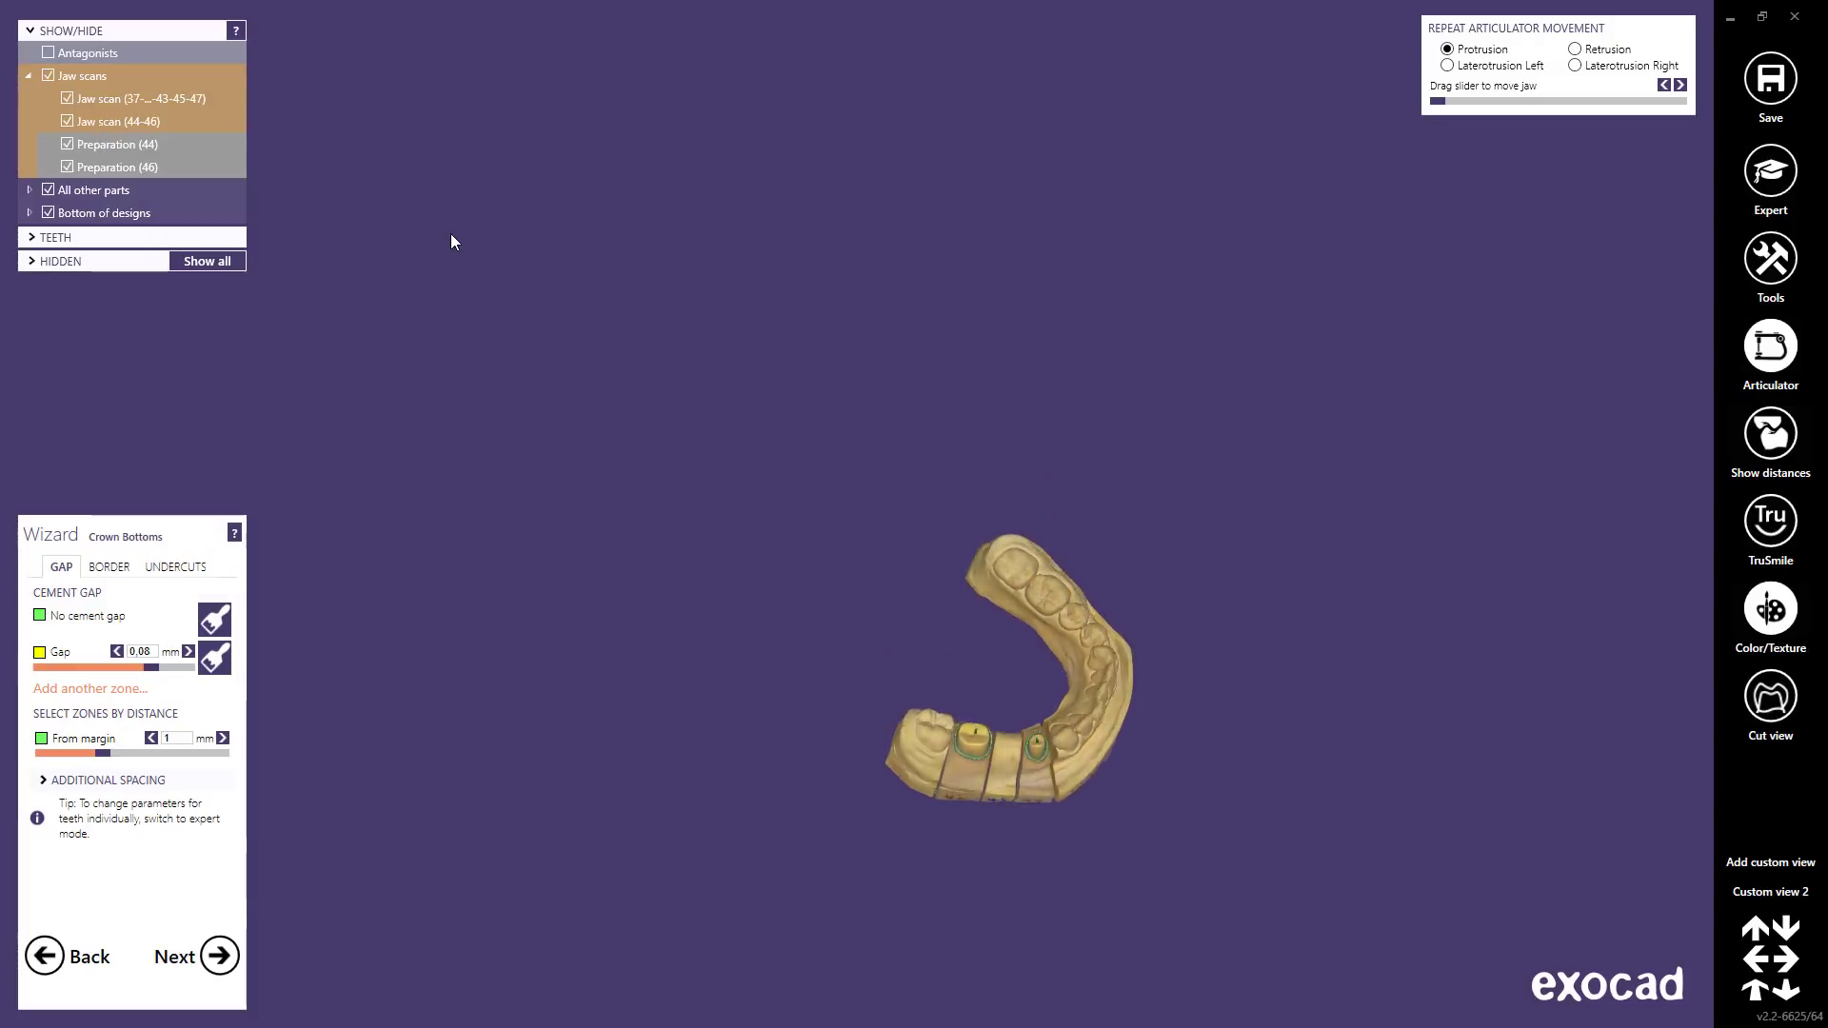
{"action": "middle_click_drag", "start_coordinate": [1004, 743], "coordinate": [952, 549]}
{"action": "scroll", "coordinate": [952, 550], "scroll_direction": "up", "scroll_amount": 5}
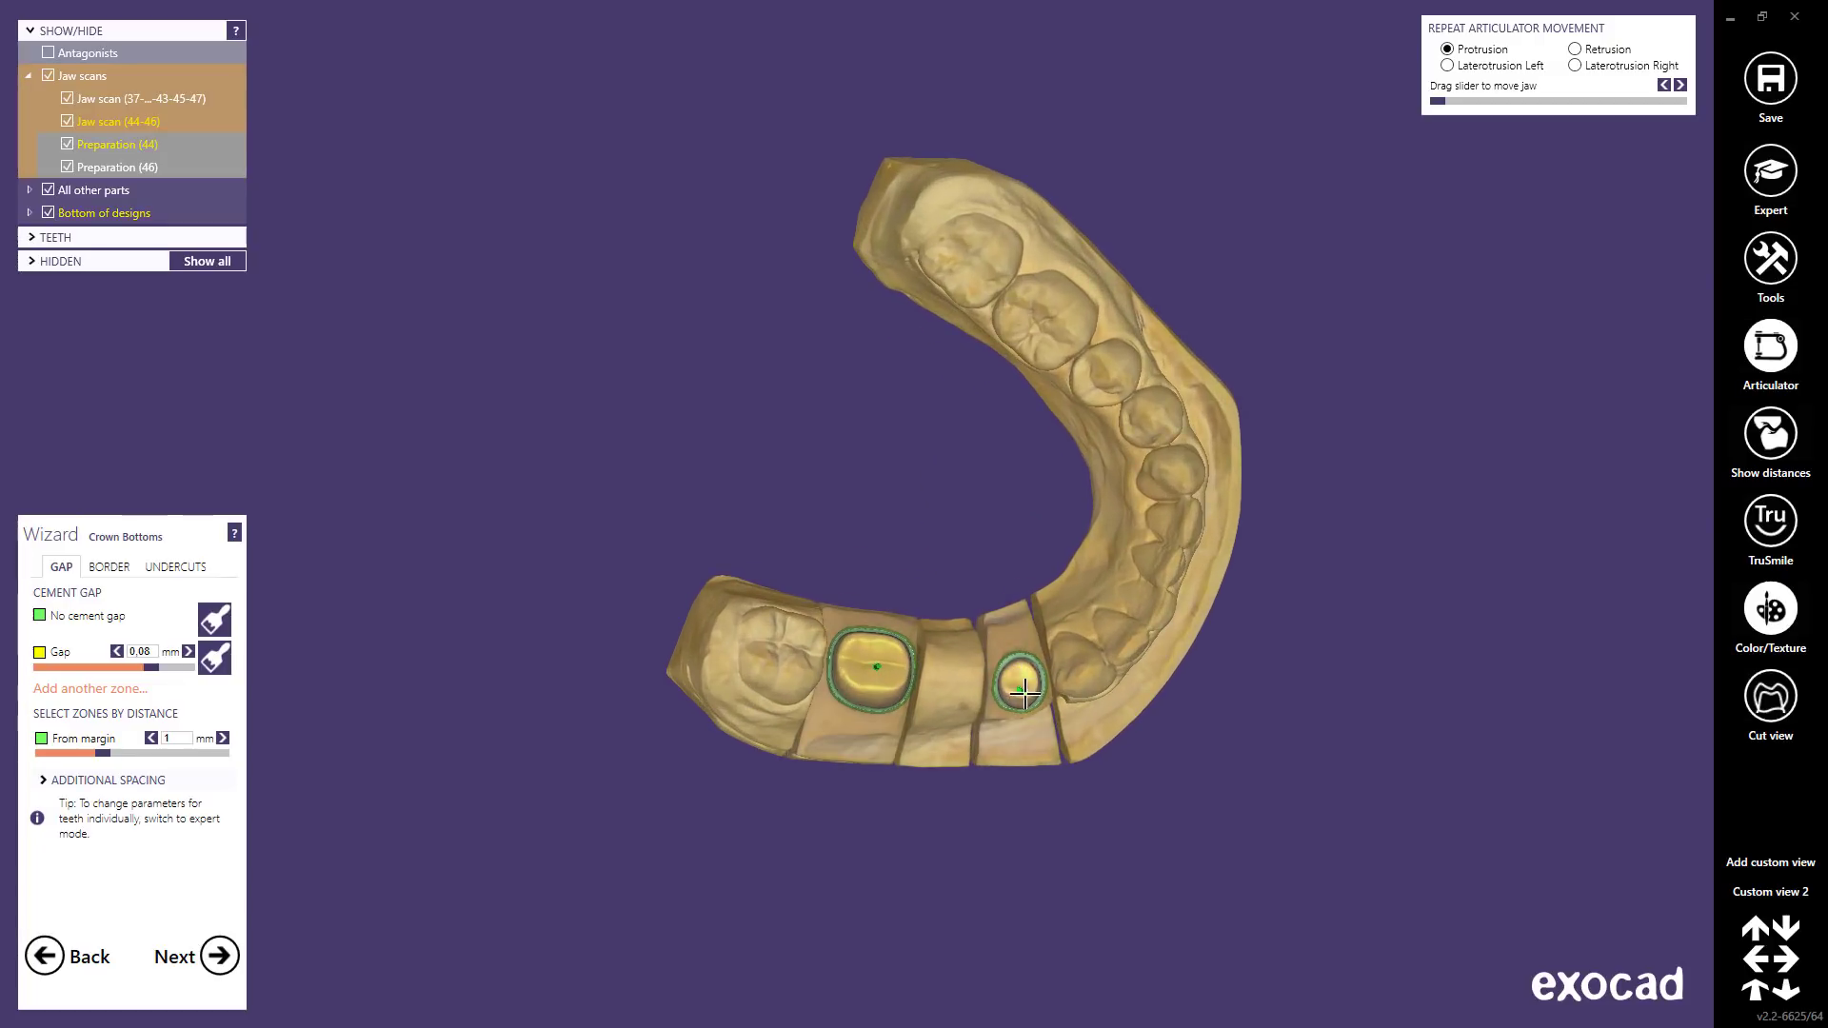
- Rotate the view to the insertion direction of Preparation (44) and inspect the stump up close
{"action": "right_click", "coordinate": [115, 144]}
{"action": "mouse_move", "coordinate": [219, 235]}
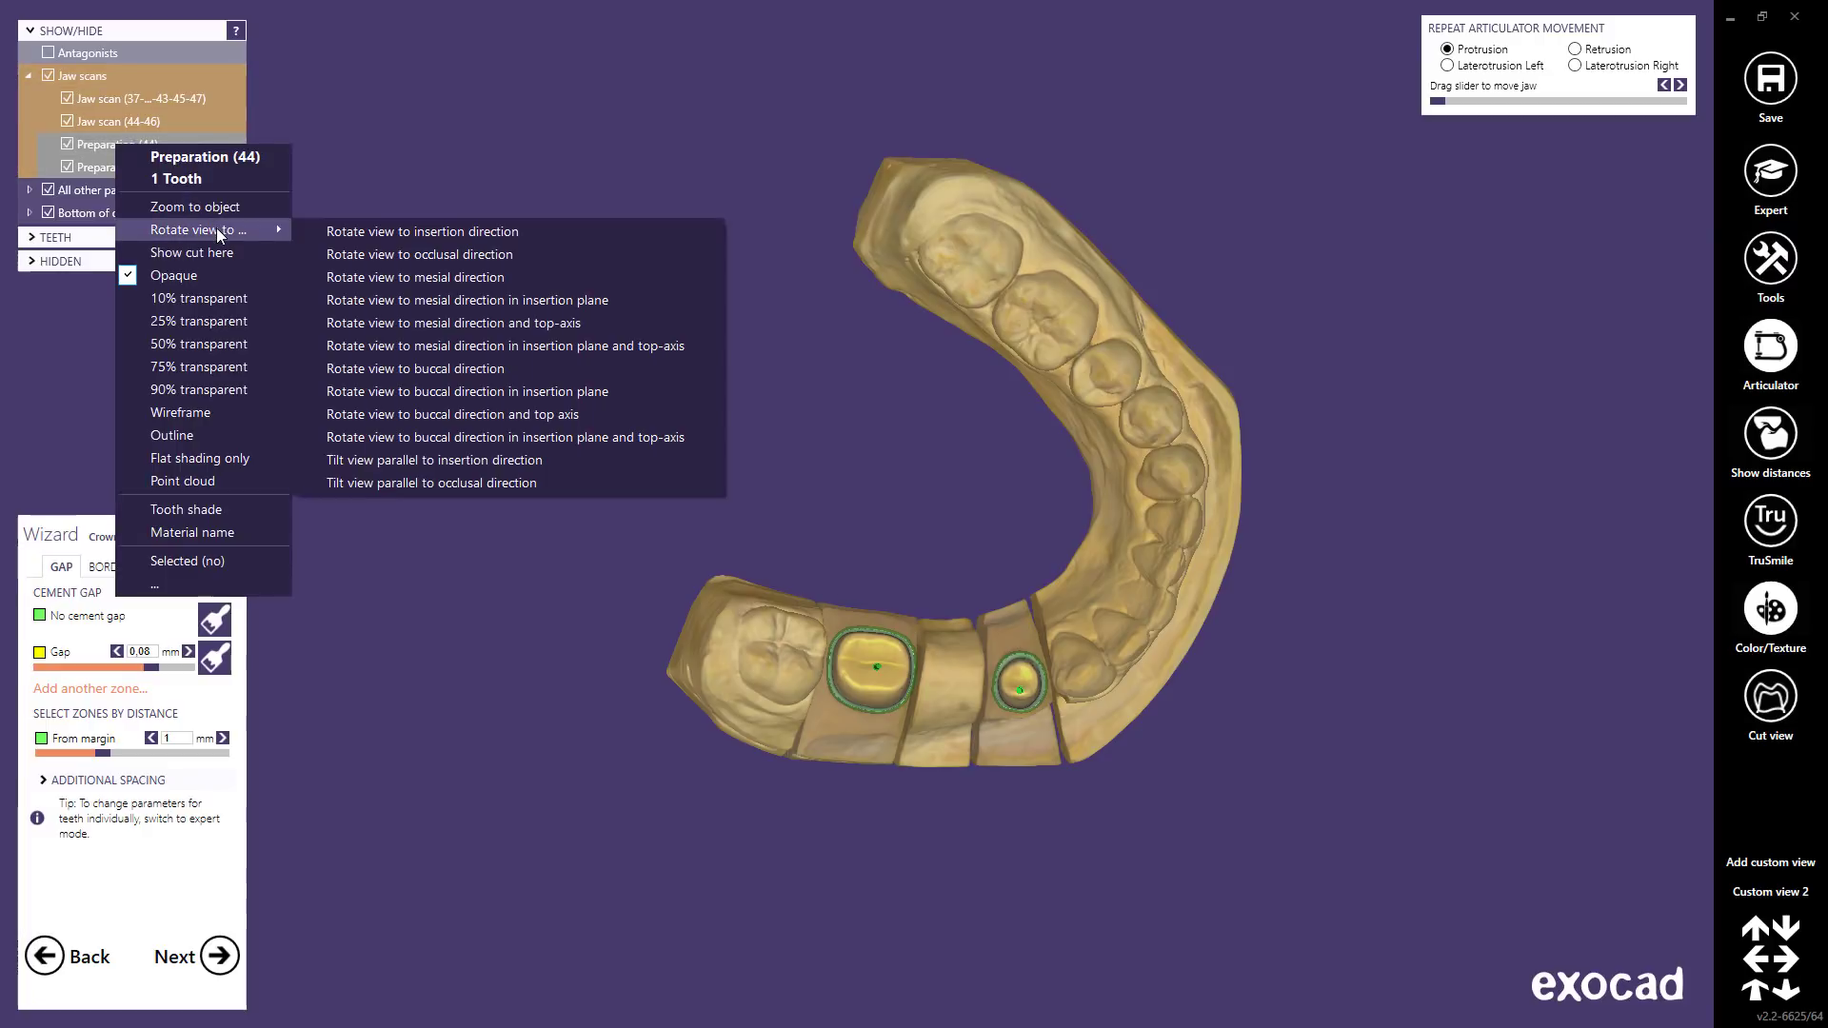
{"action": "left_click", "coordinate": [387, 234]}
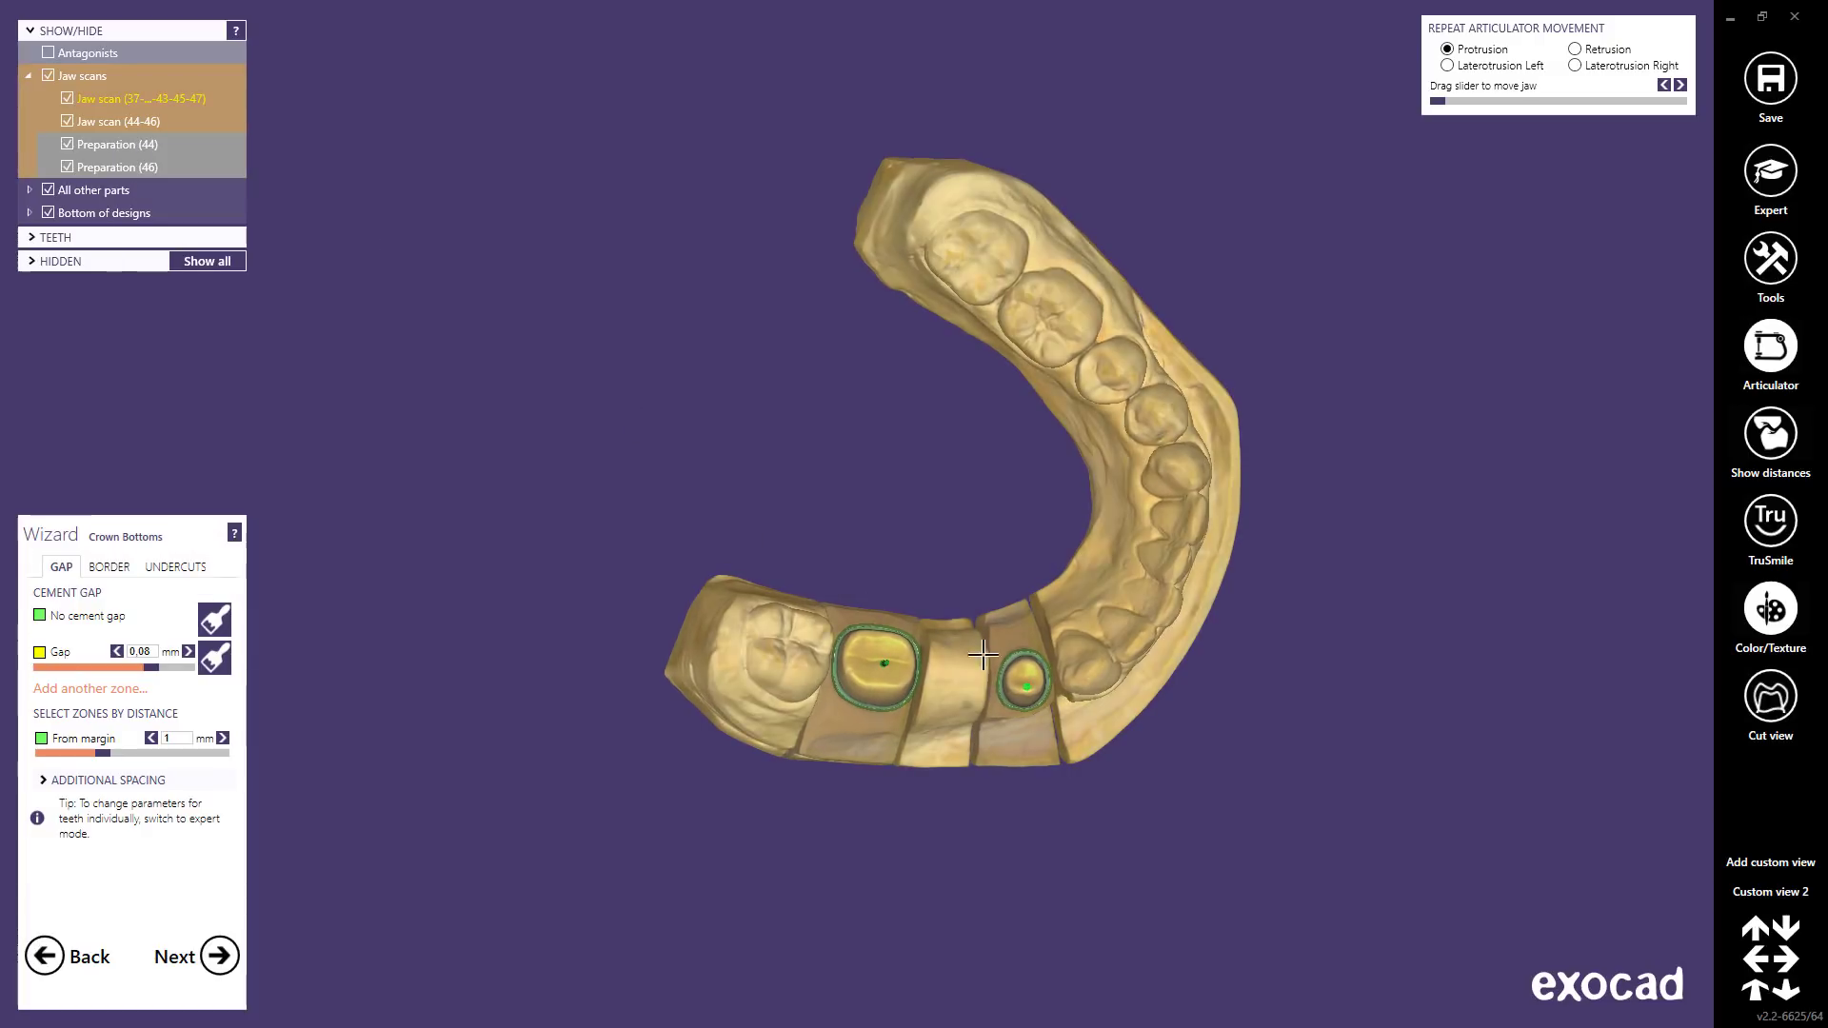
{"action": "scroll", "coordinate": [1027, 684], "scroll_direction": "up", "scroll_amount": 5}
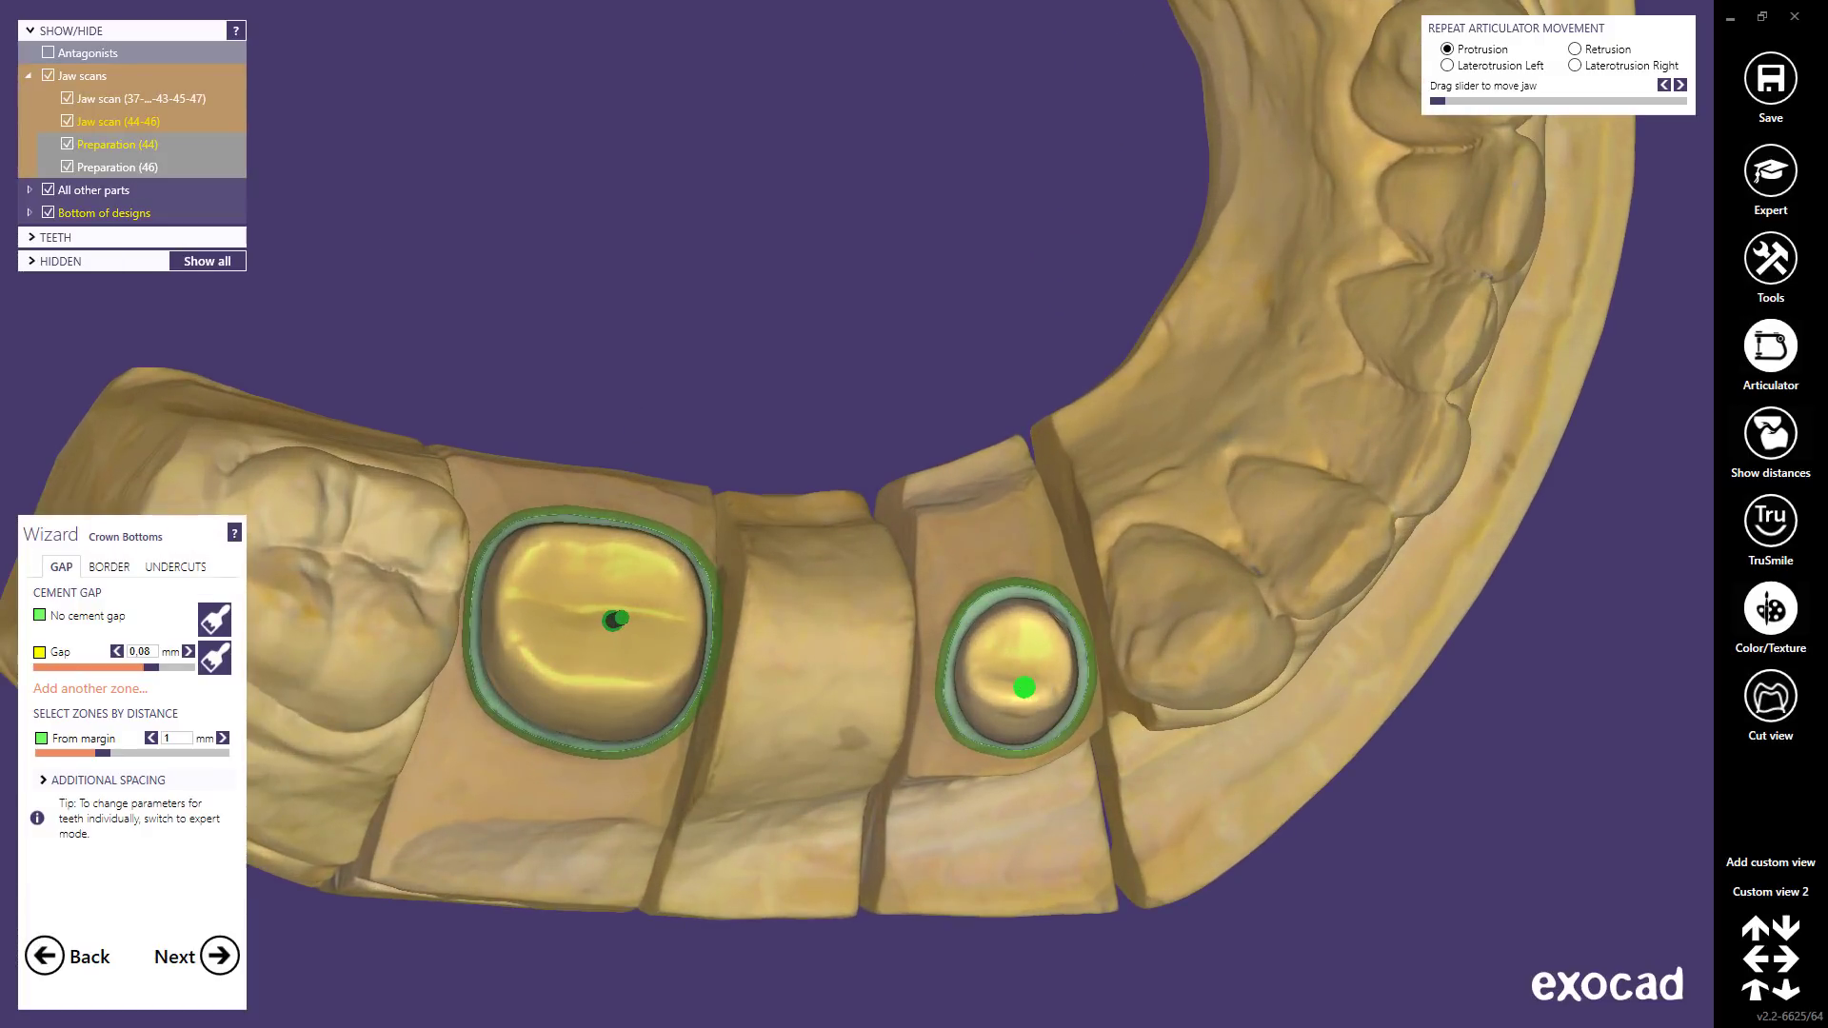
{"action": "scroll", "coordinate": [1024, 686], "scroll_direction": "down", "scroll_amount": 6}
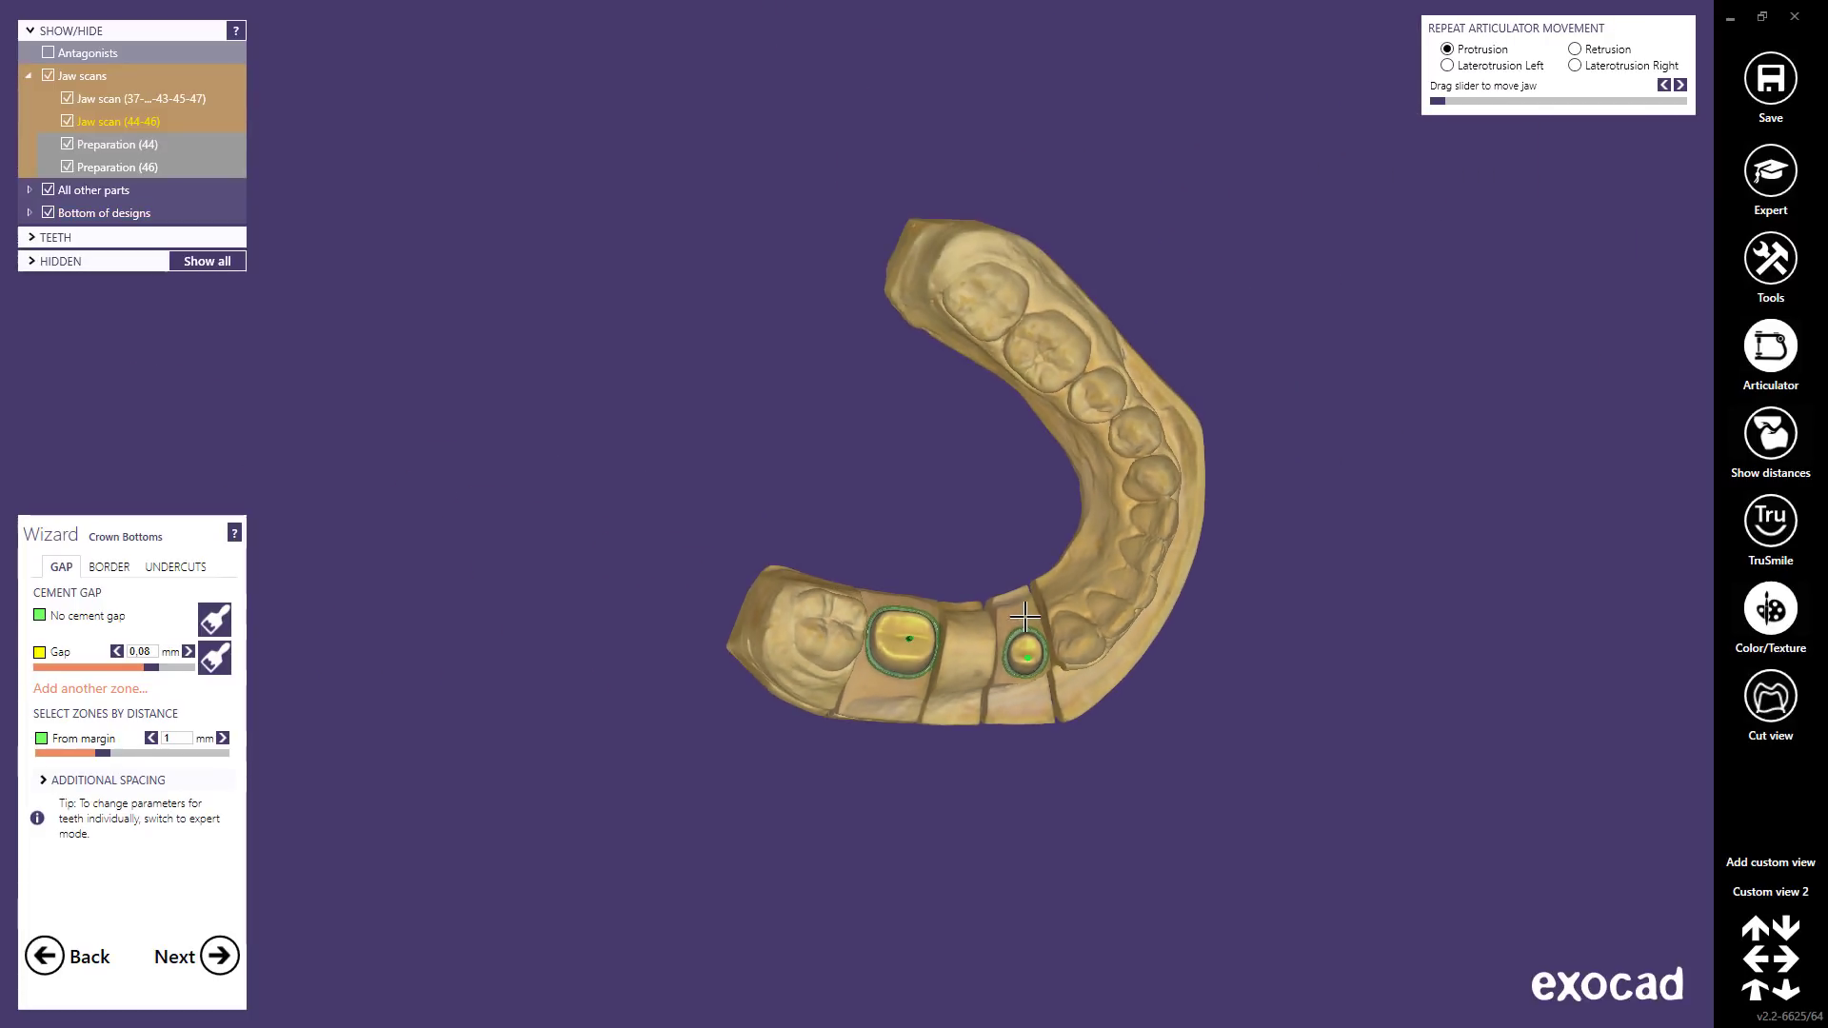
- Rotate the view to the insertion direction of Preparation (46) and inspect its stump up close
{"action": "right_click", "coordinate": [100, 165]}
{"action": "mouse_move", "coordinate": [309, 277]}
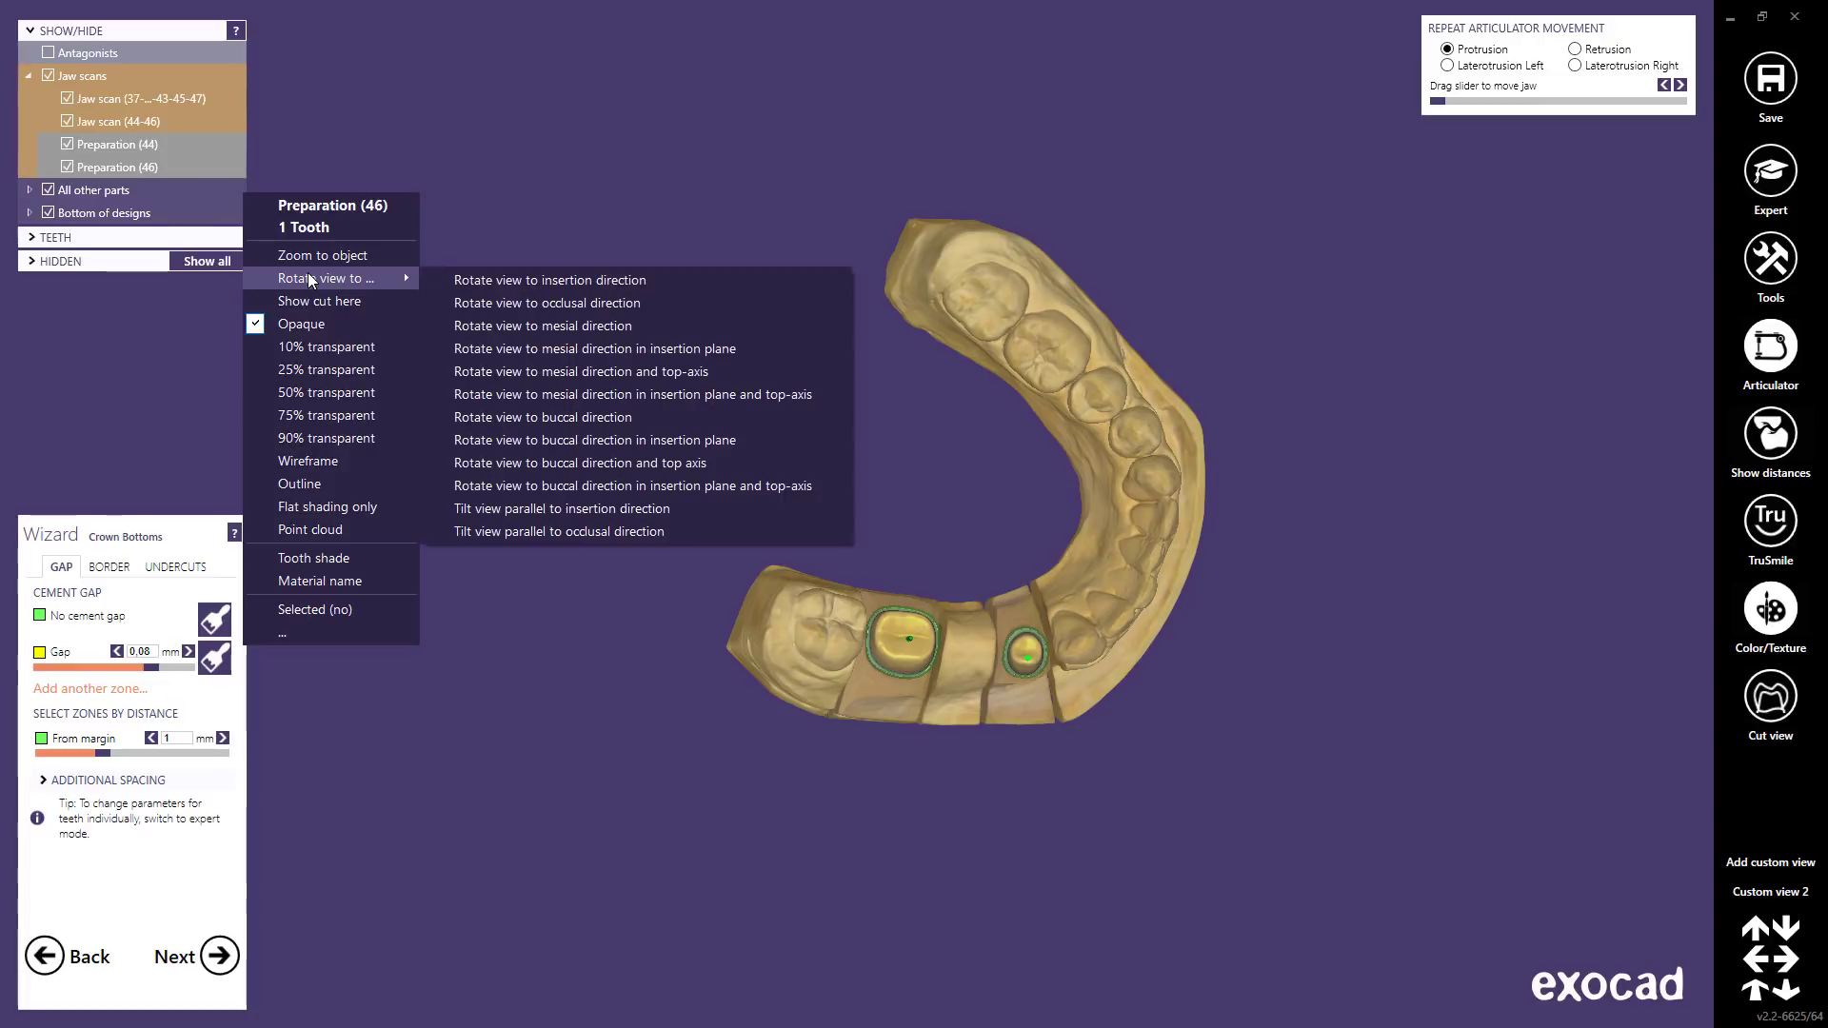
{"action": "left_click", "coordinate": [539, 278]}
{"action": "scroll", "coordinate": [881, 630], "scroll_direction": "up", "scroll_amount": 7}
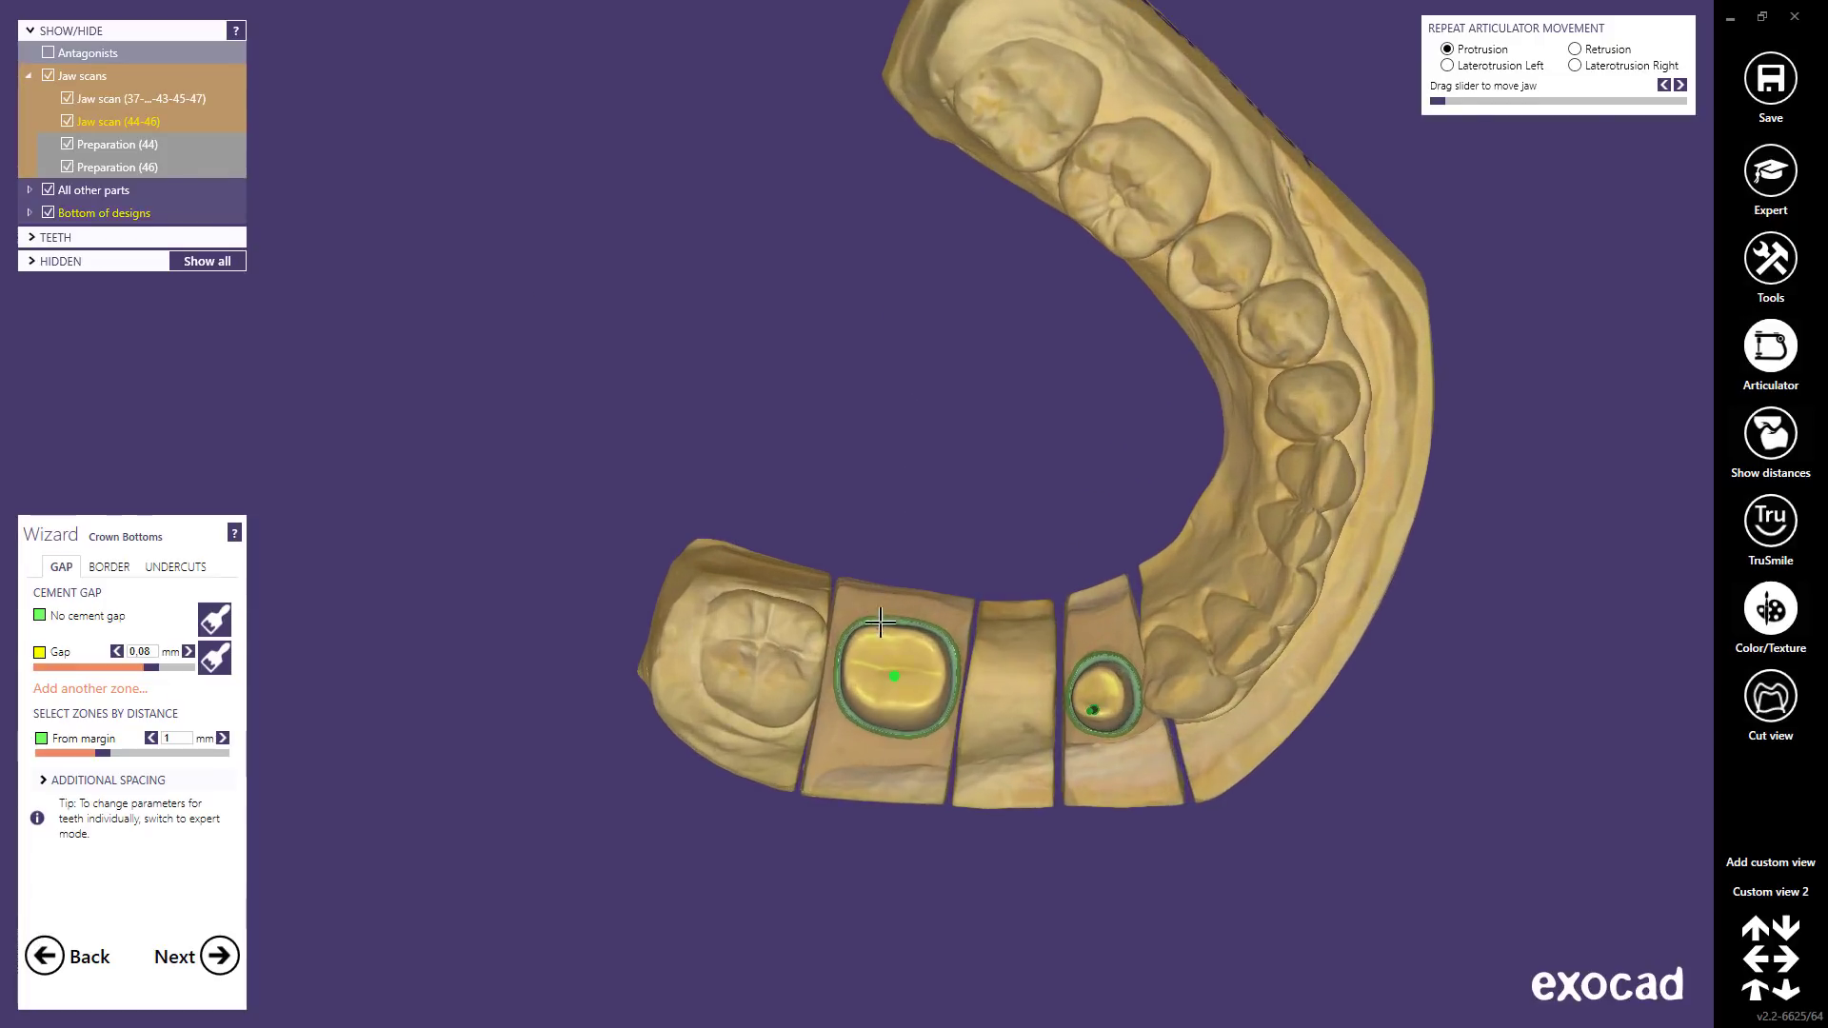
{"action": "scroll", "coordinate": [886, 641], "scroll_direction": "down", "scroll_amount": 7}
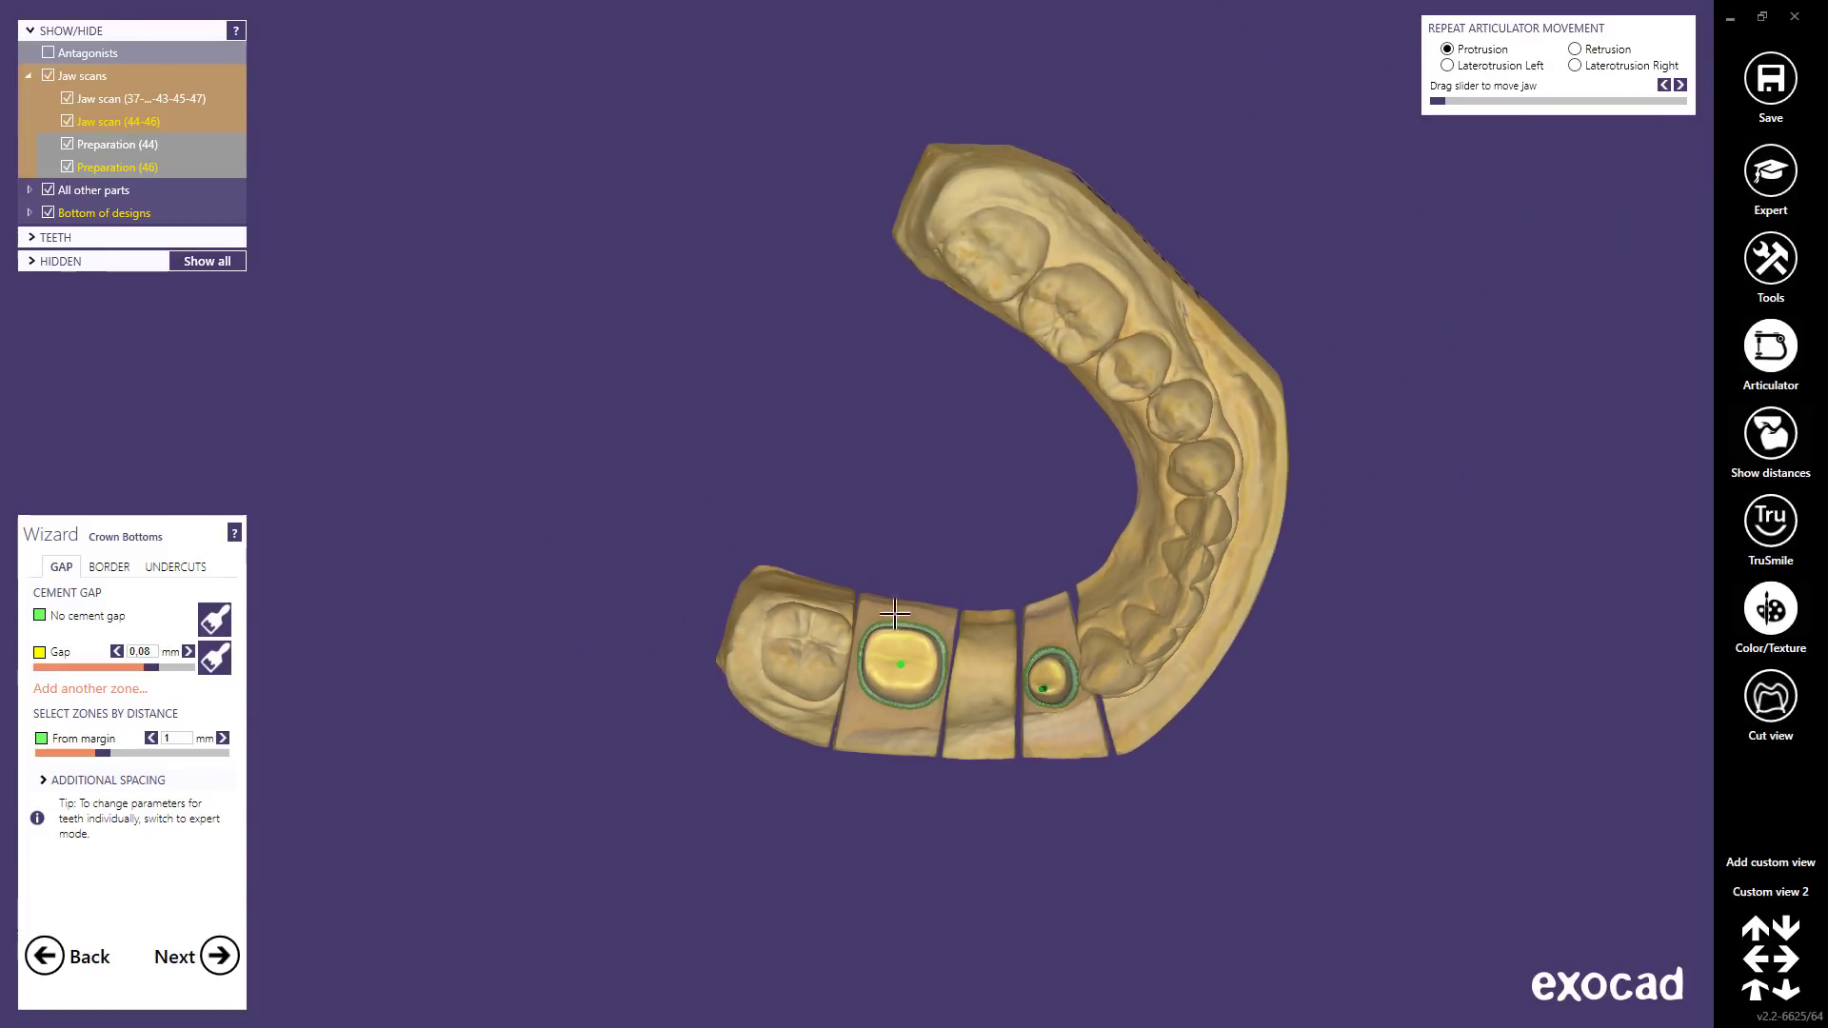
- Rotate the view to the buccal direction and top axis of Jaw scan (44-46), and recall Custom view 2
{"action": "right_click", "coordinate": [103, 120]}
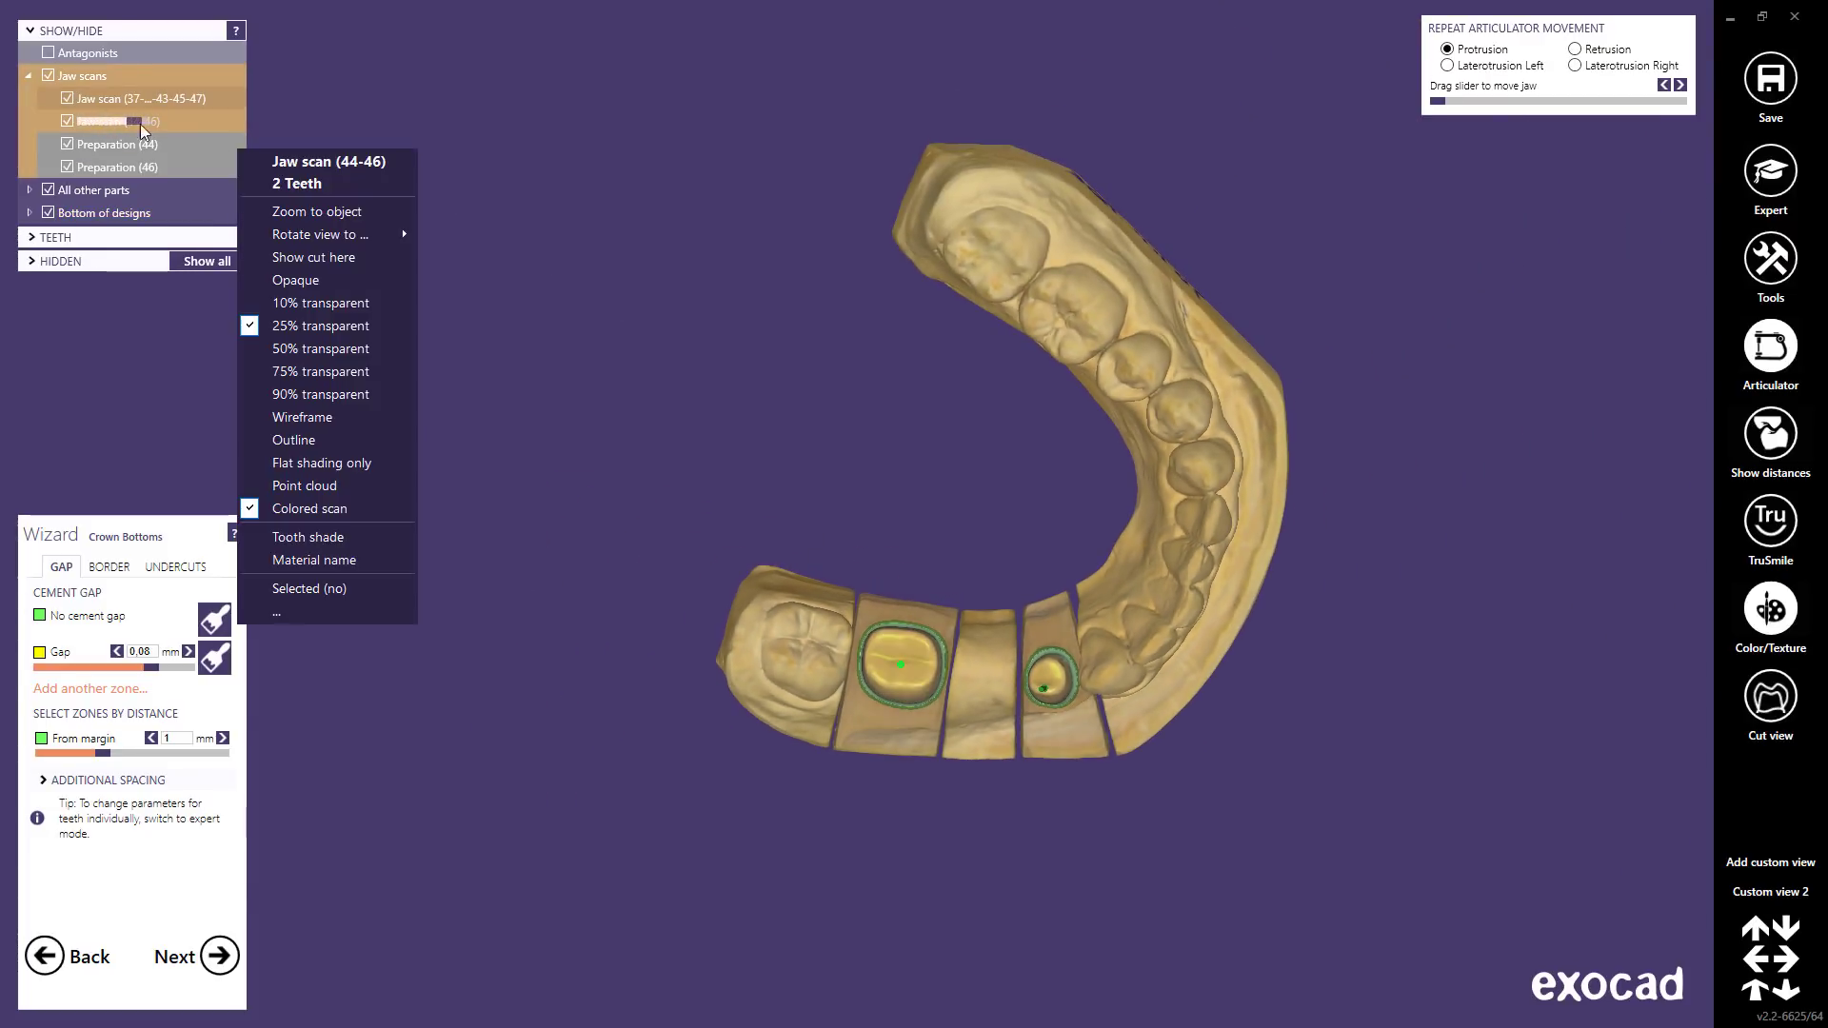
{"action": "mouse_move", "coordinate": [341, 235]}
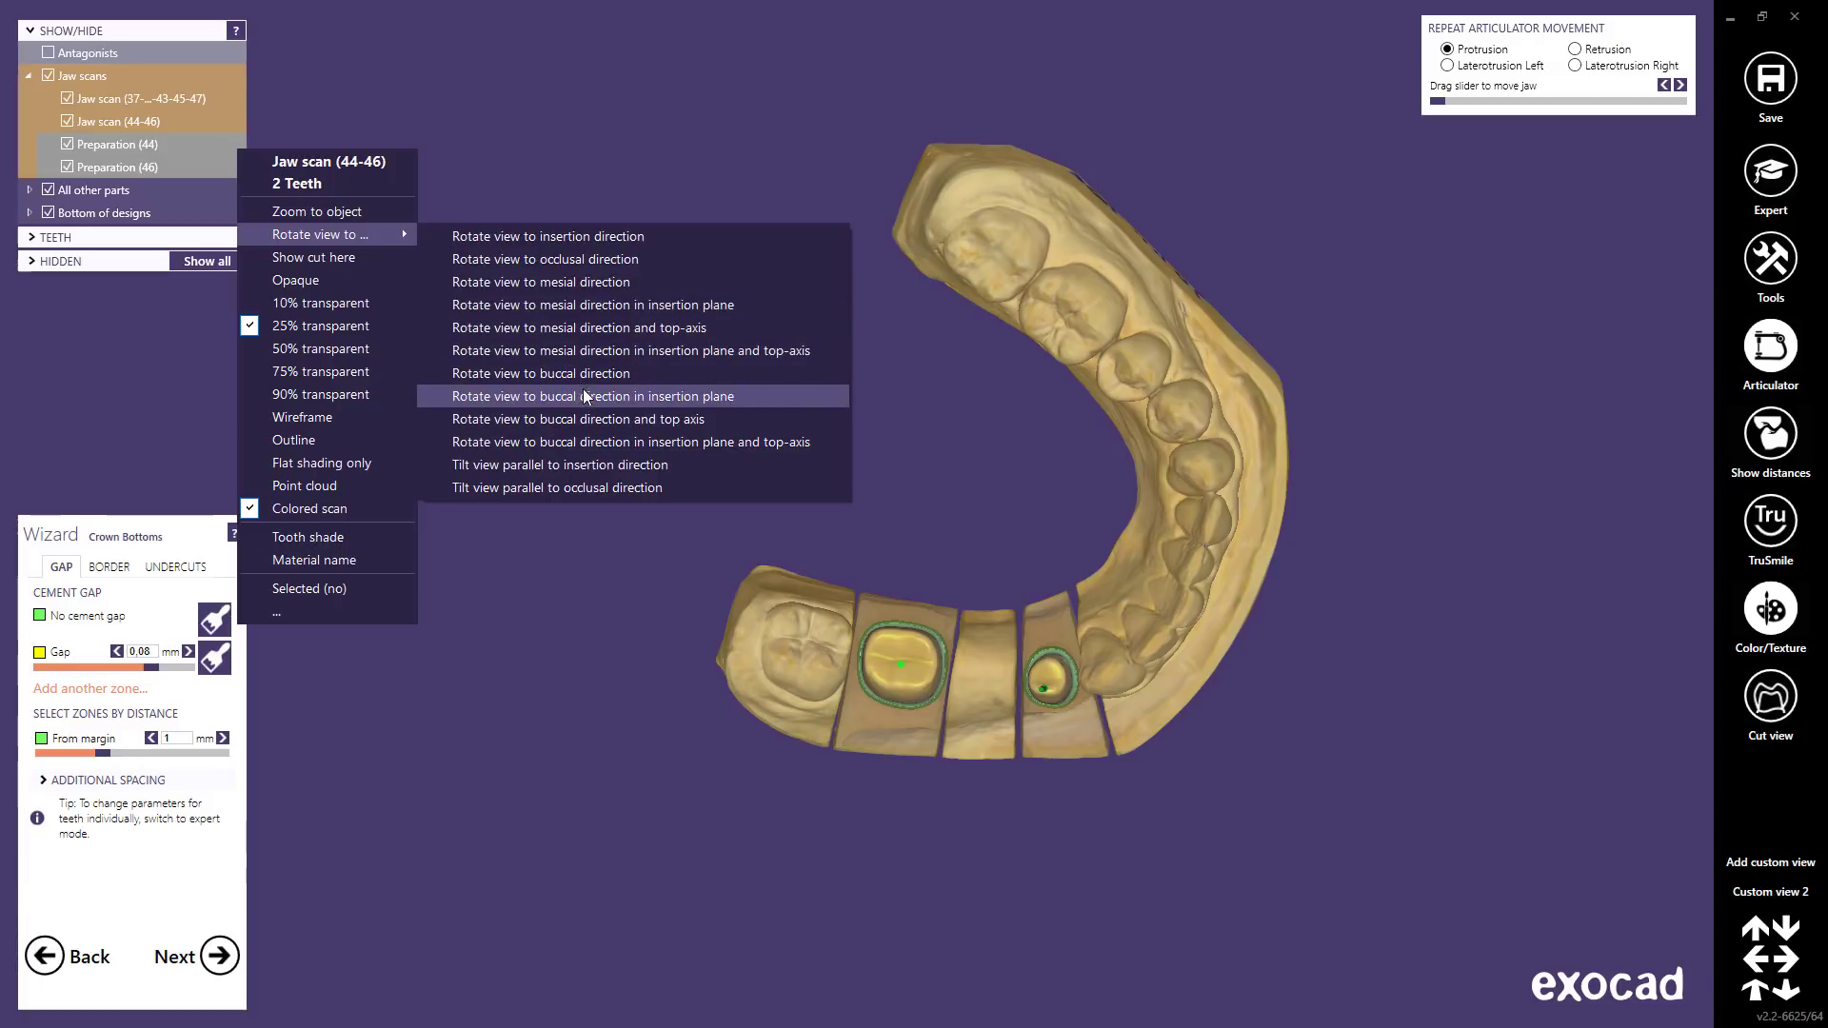
{"action": "left_click", "coordinate": [583, 418]}
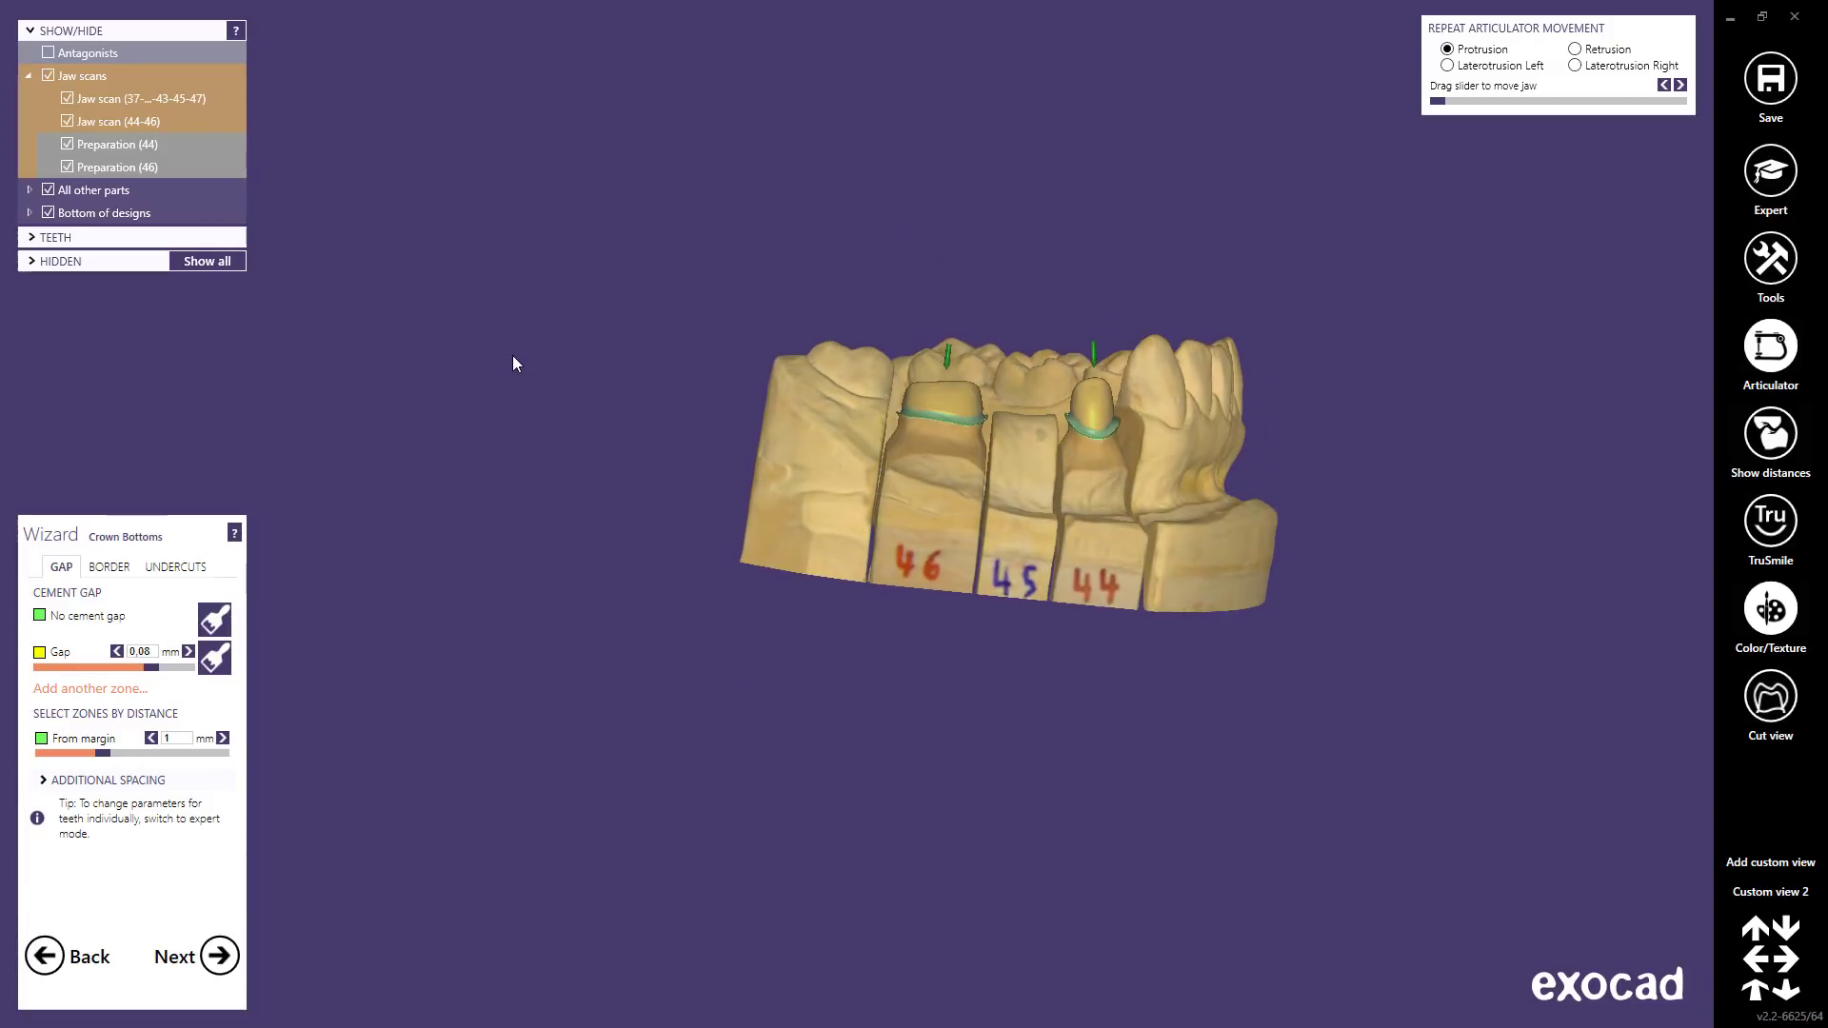
{"action": "left_click", "coordinate": [1750, 893]}
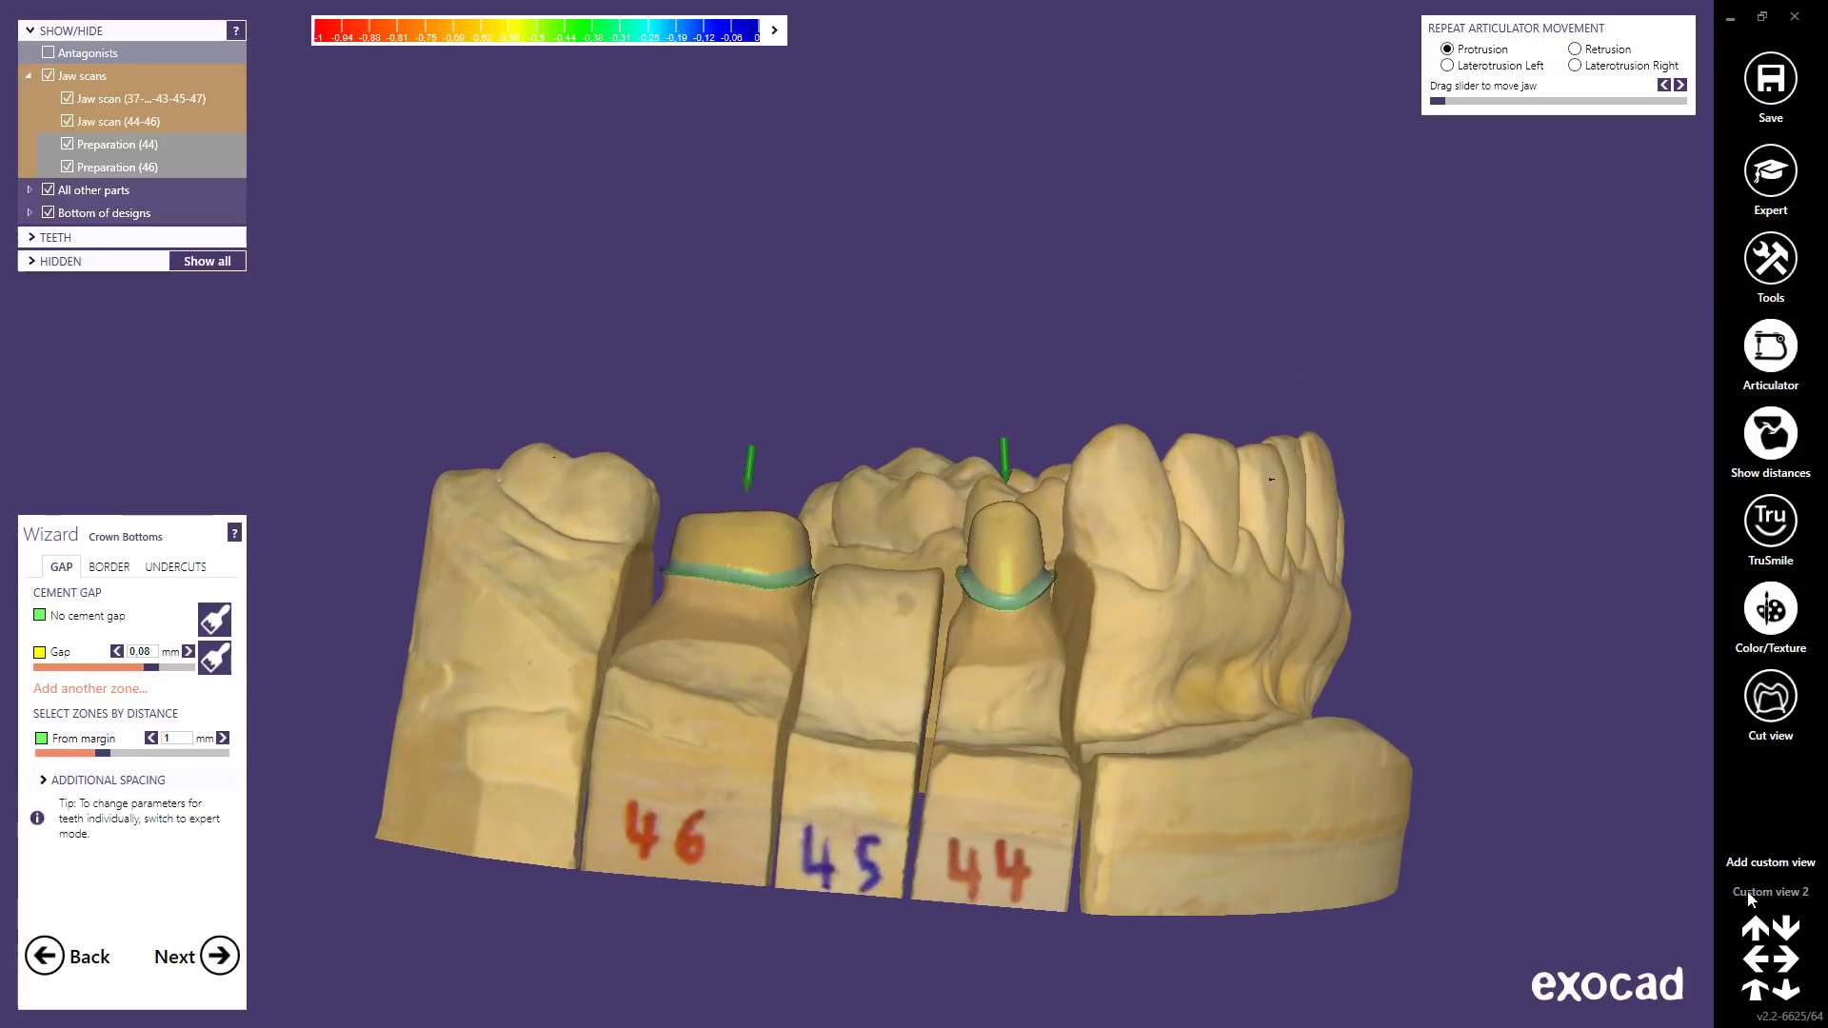
- Switch the general cut view on and off, and show a cut directly at Preparation (44)
{"action": "left_click", "coordinate": [1766, 703]}
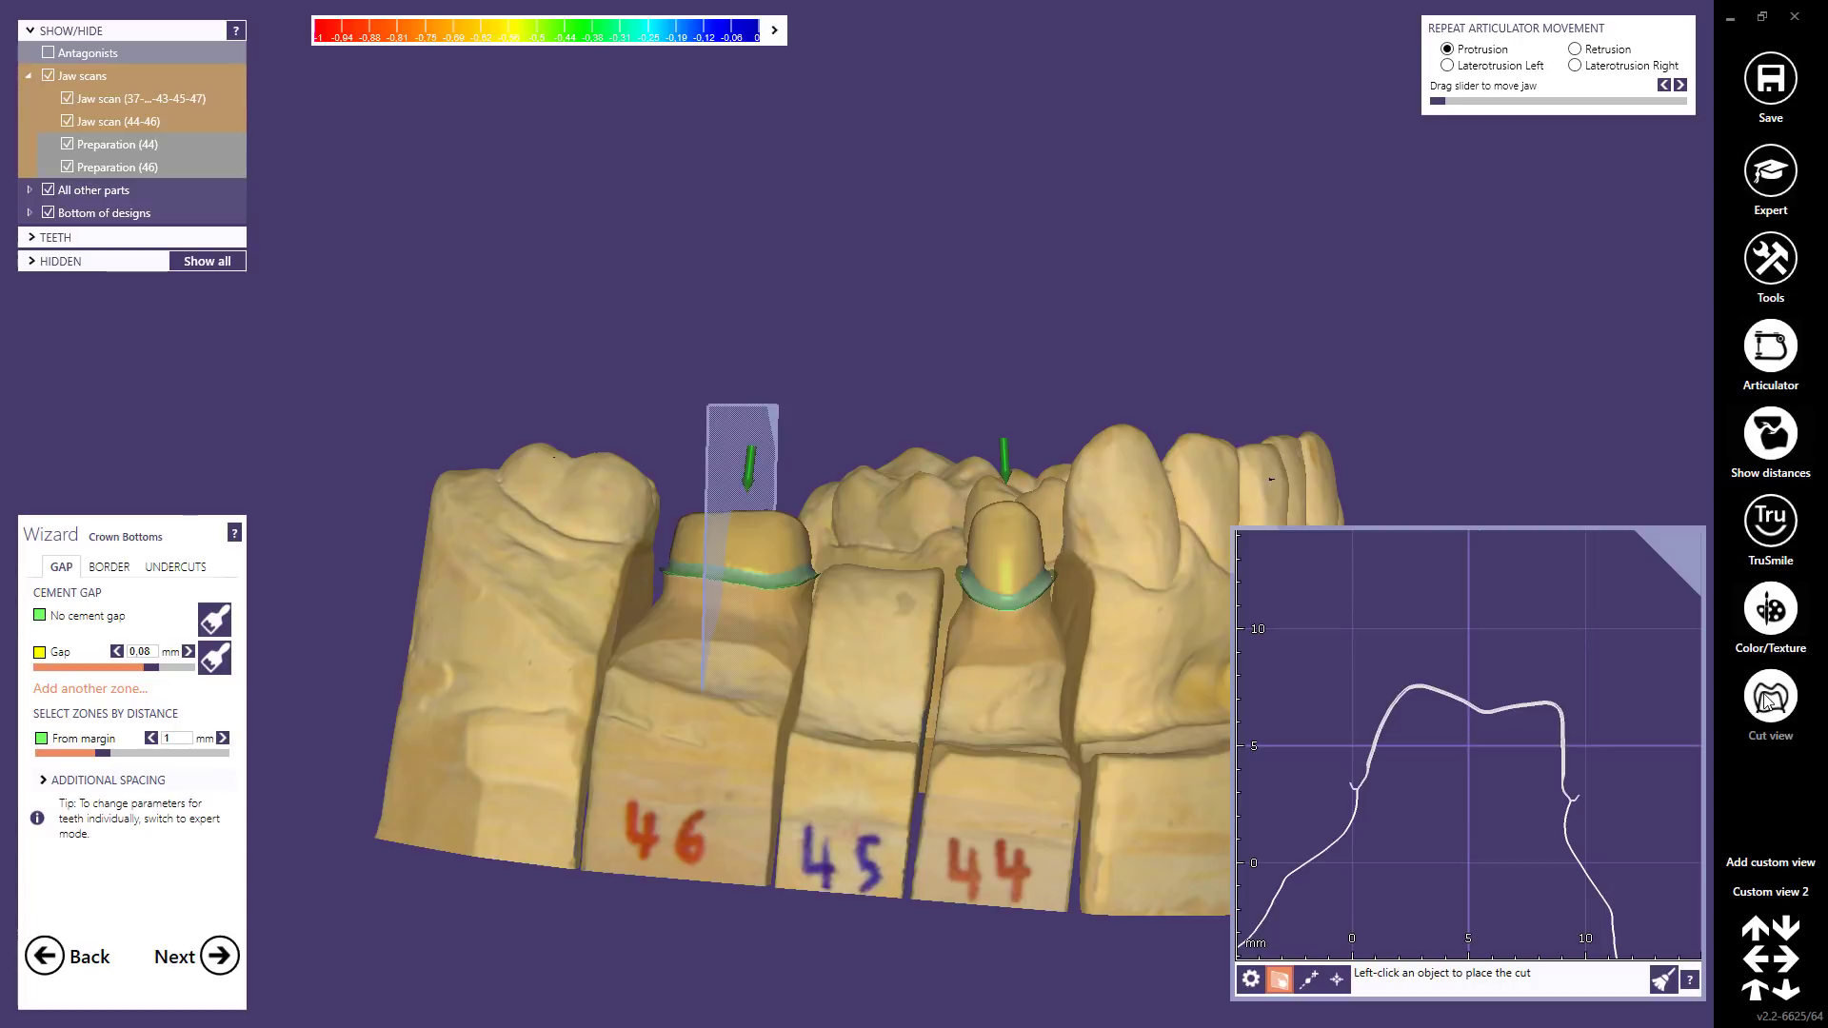
{"action": "left_click", "coordinate": [1766, 702]}
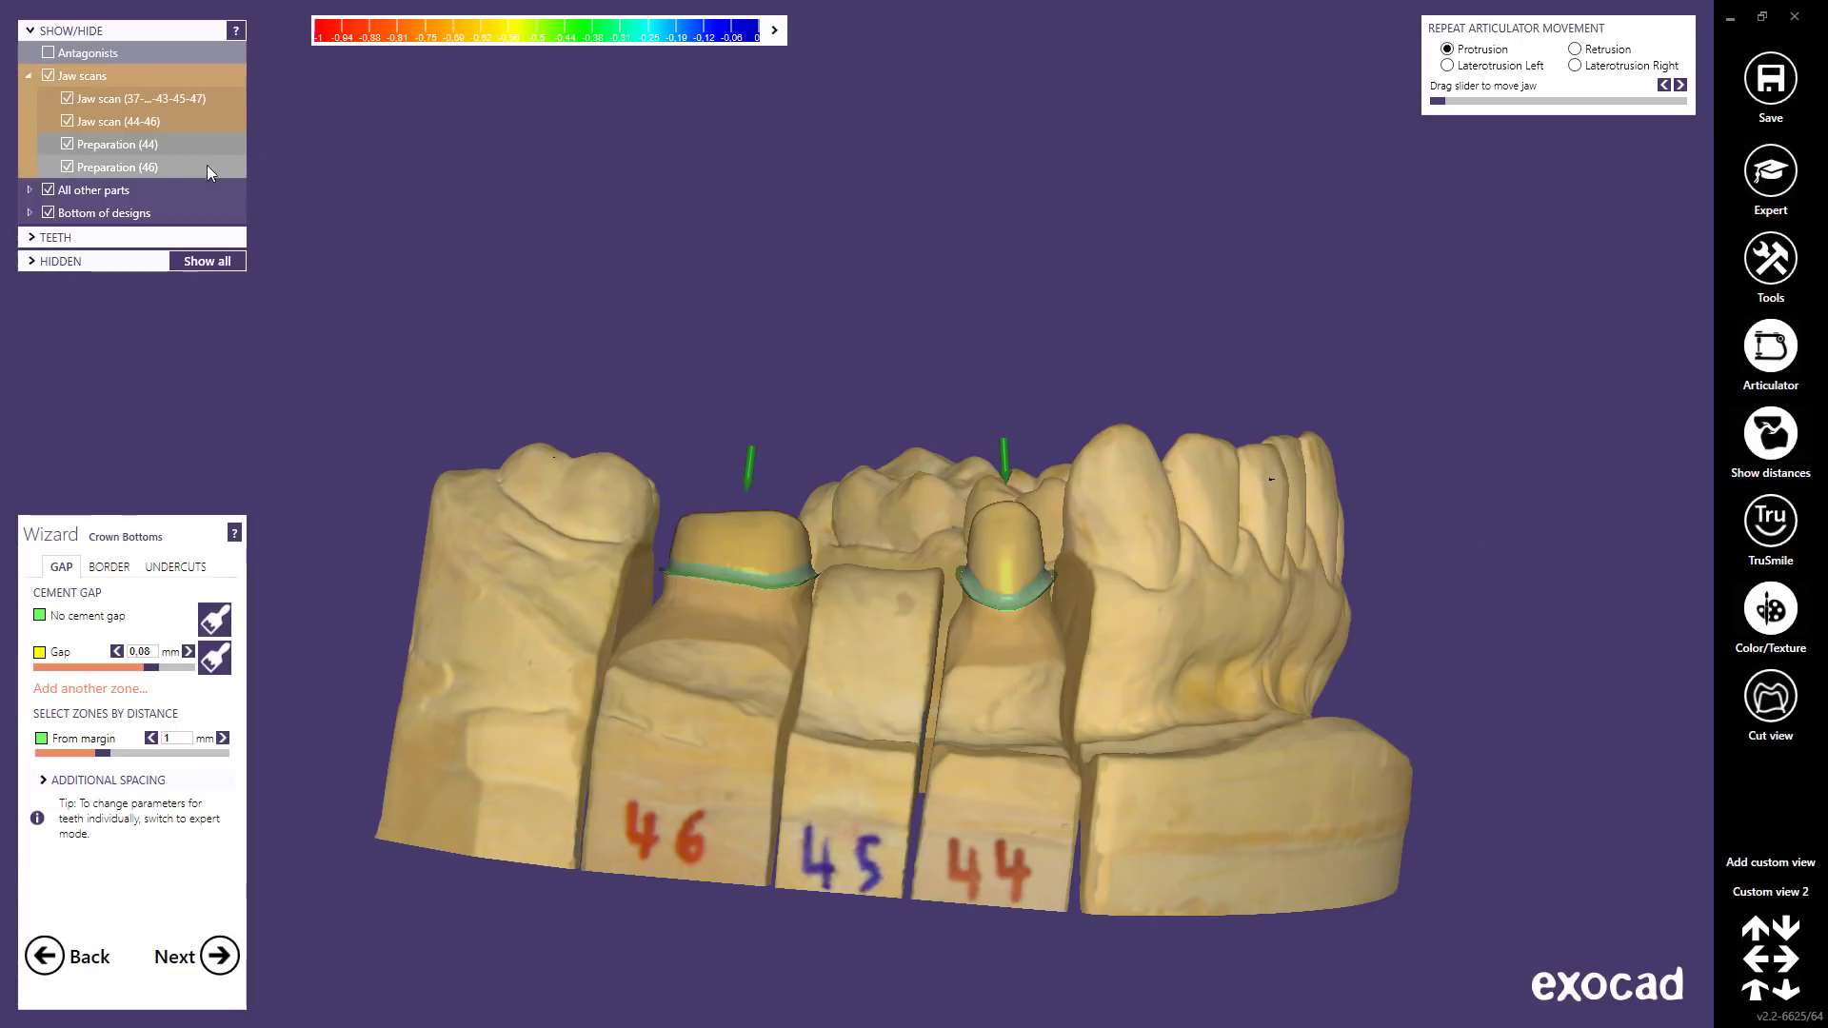
{"action": "right_click", "coordinate": [112, 145]}
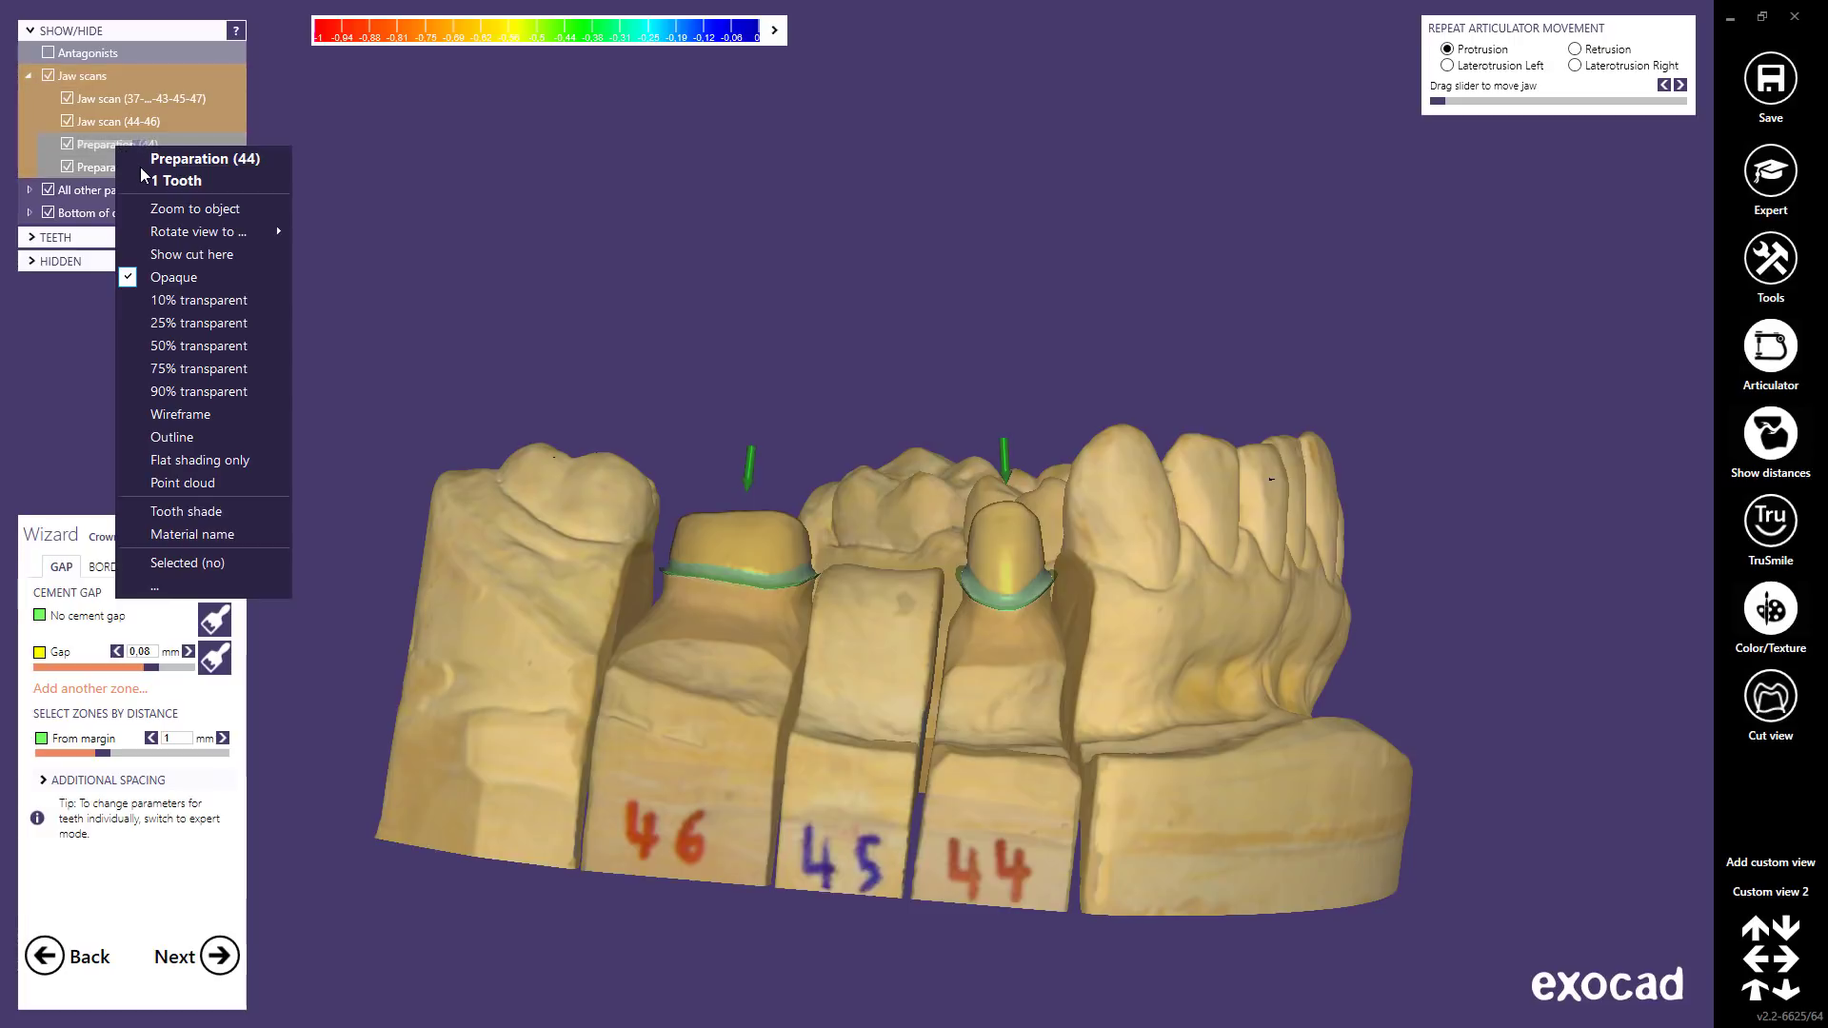
{"action": "left_click", "coordinate": [196, 257]}
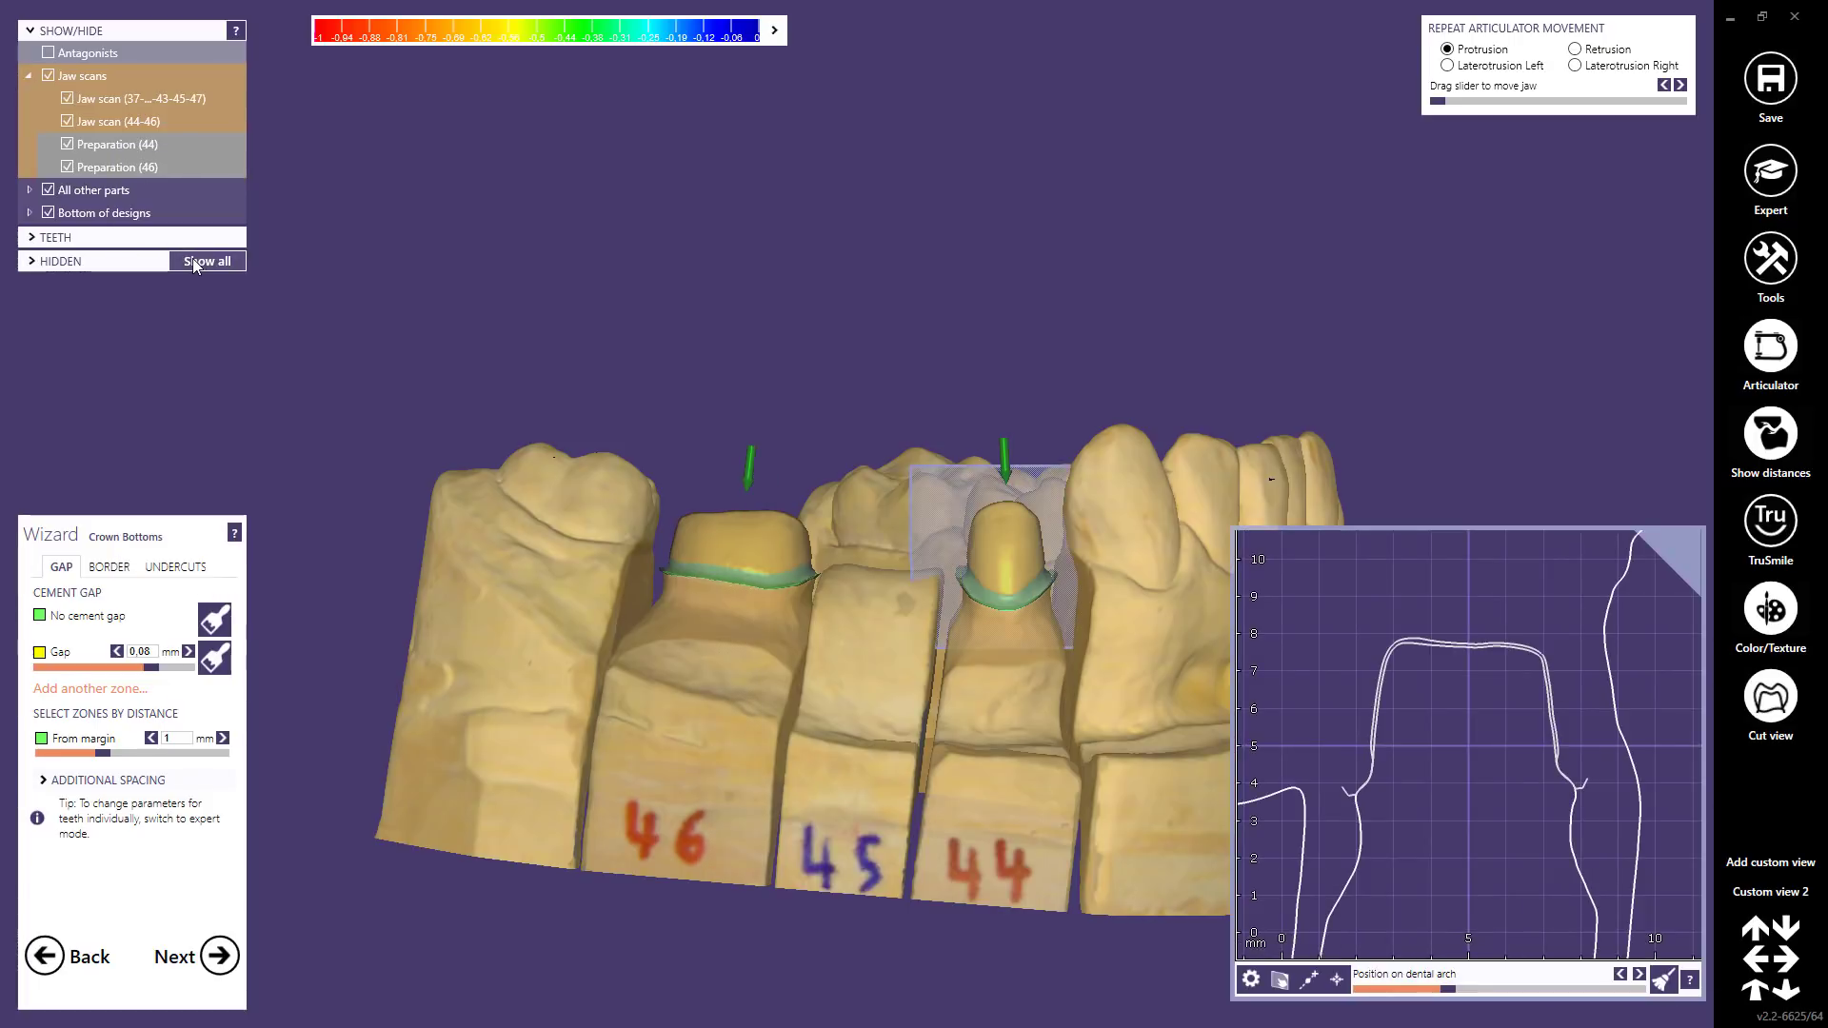
- Tilt the cut through Preparation (44) to the insertion direction
{"action": "right_click", "coordinate": [110, 146]}
{"action": "mouse_move", "coordinate": [221, 279]}
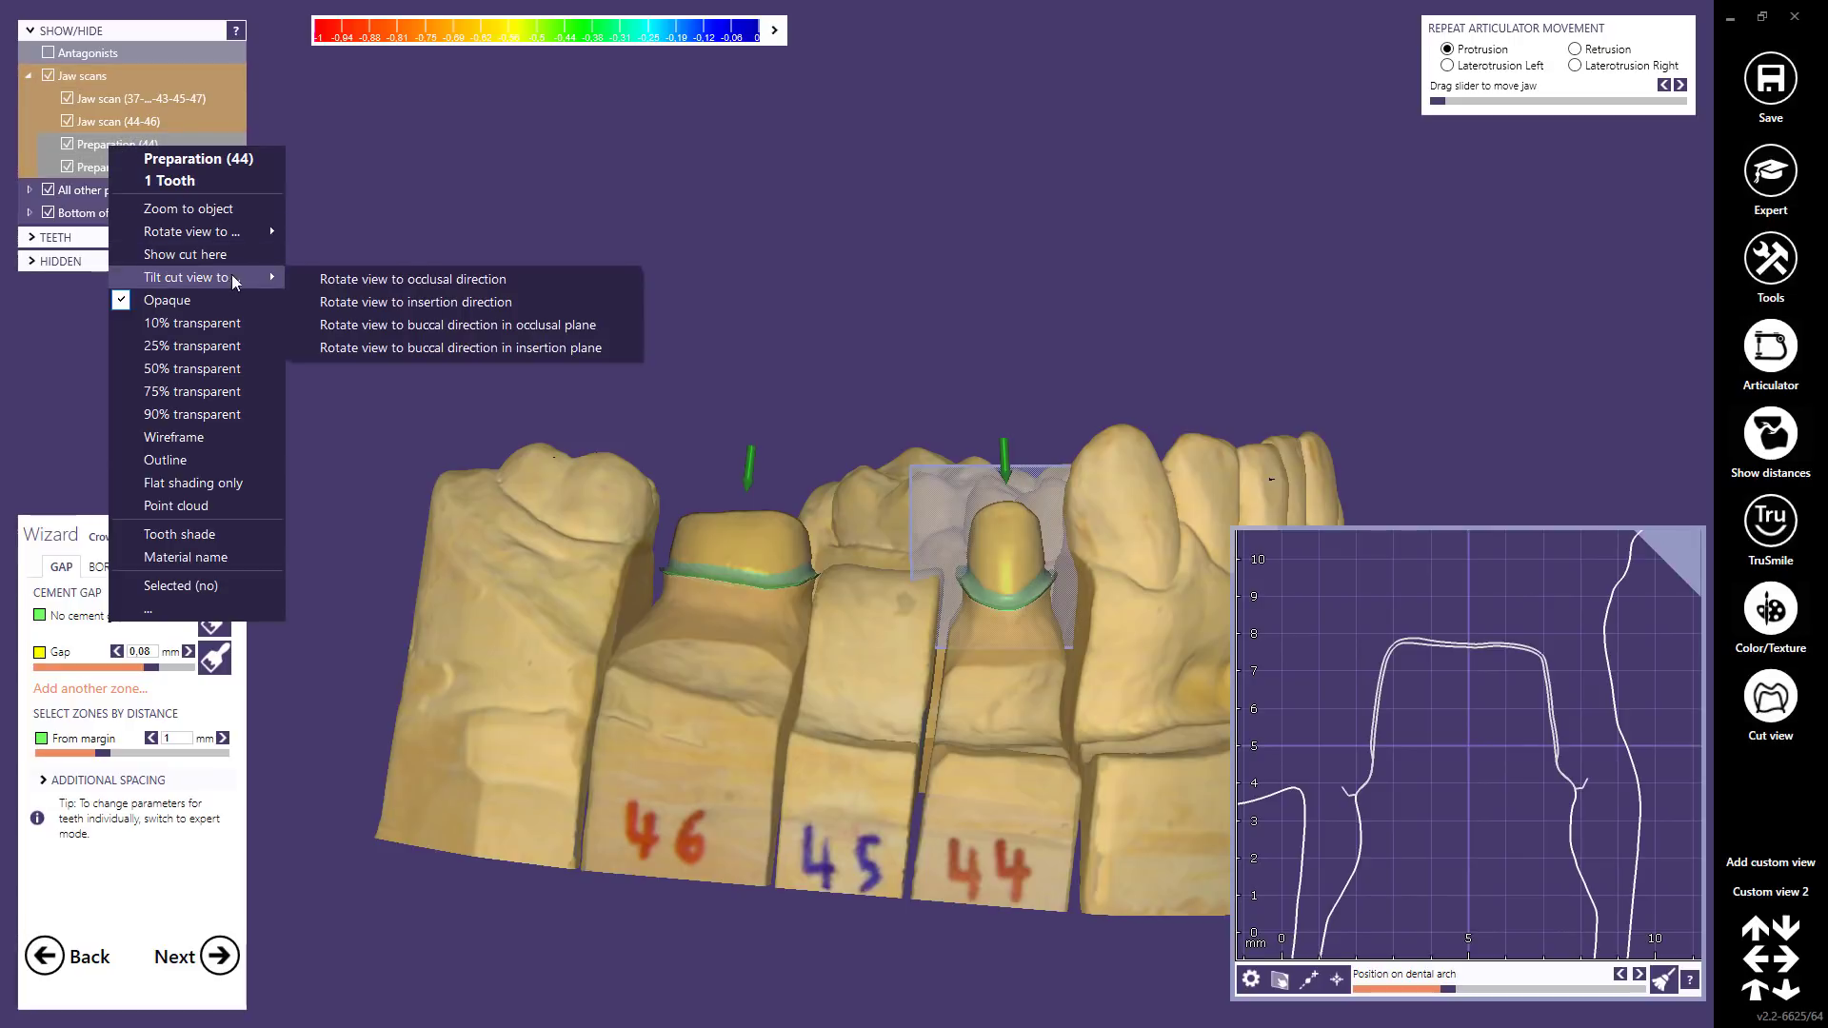
{"action": "left_click", "coordinate": [444, 302]}
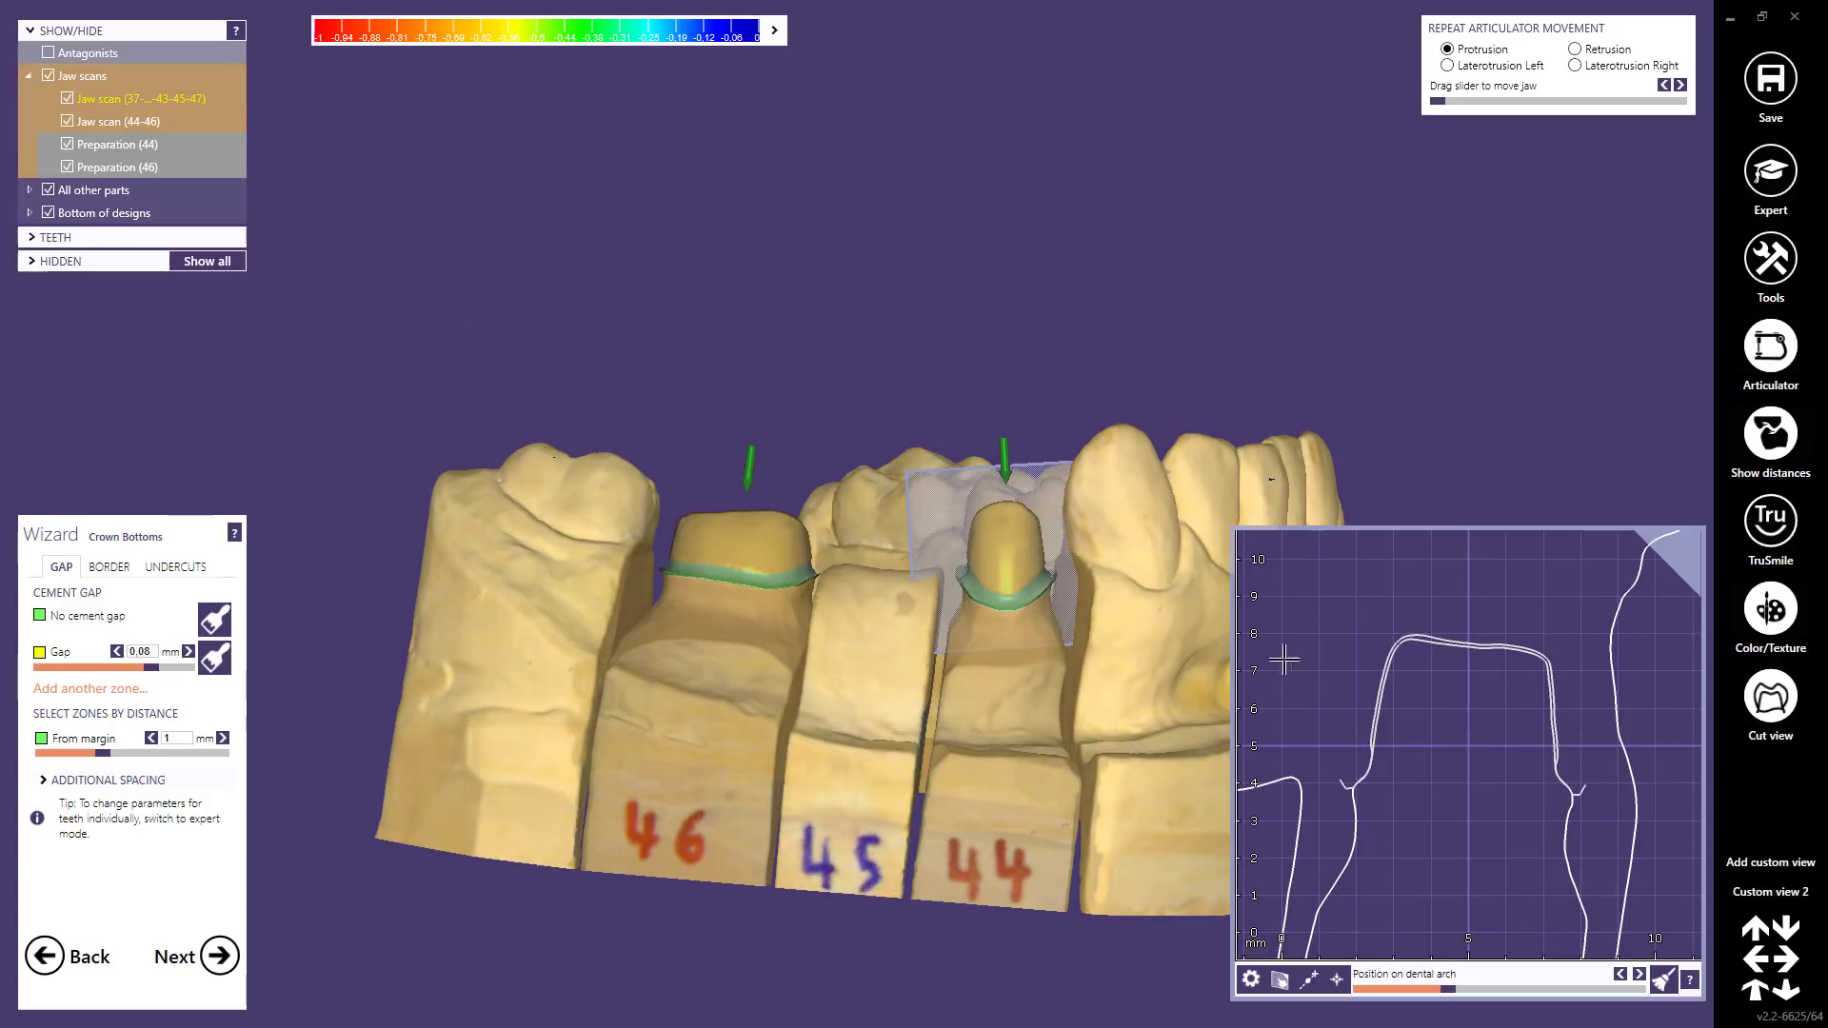
- Rotate the cut plane around Preparation (44) to examine its cross-section from several angles, and close the cut view
{"action": "scroll", "coordinate": [1457, 771], "scroll_direction": "down", "scroll_amount": 5}
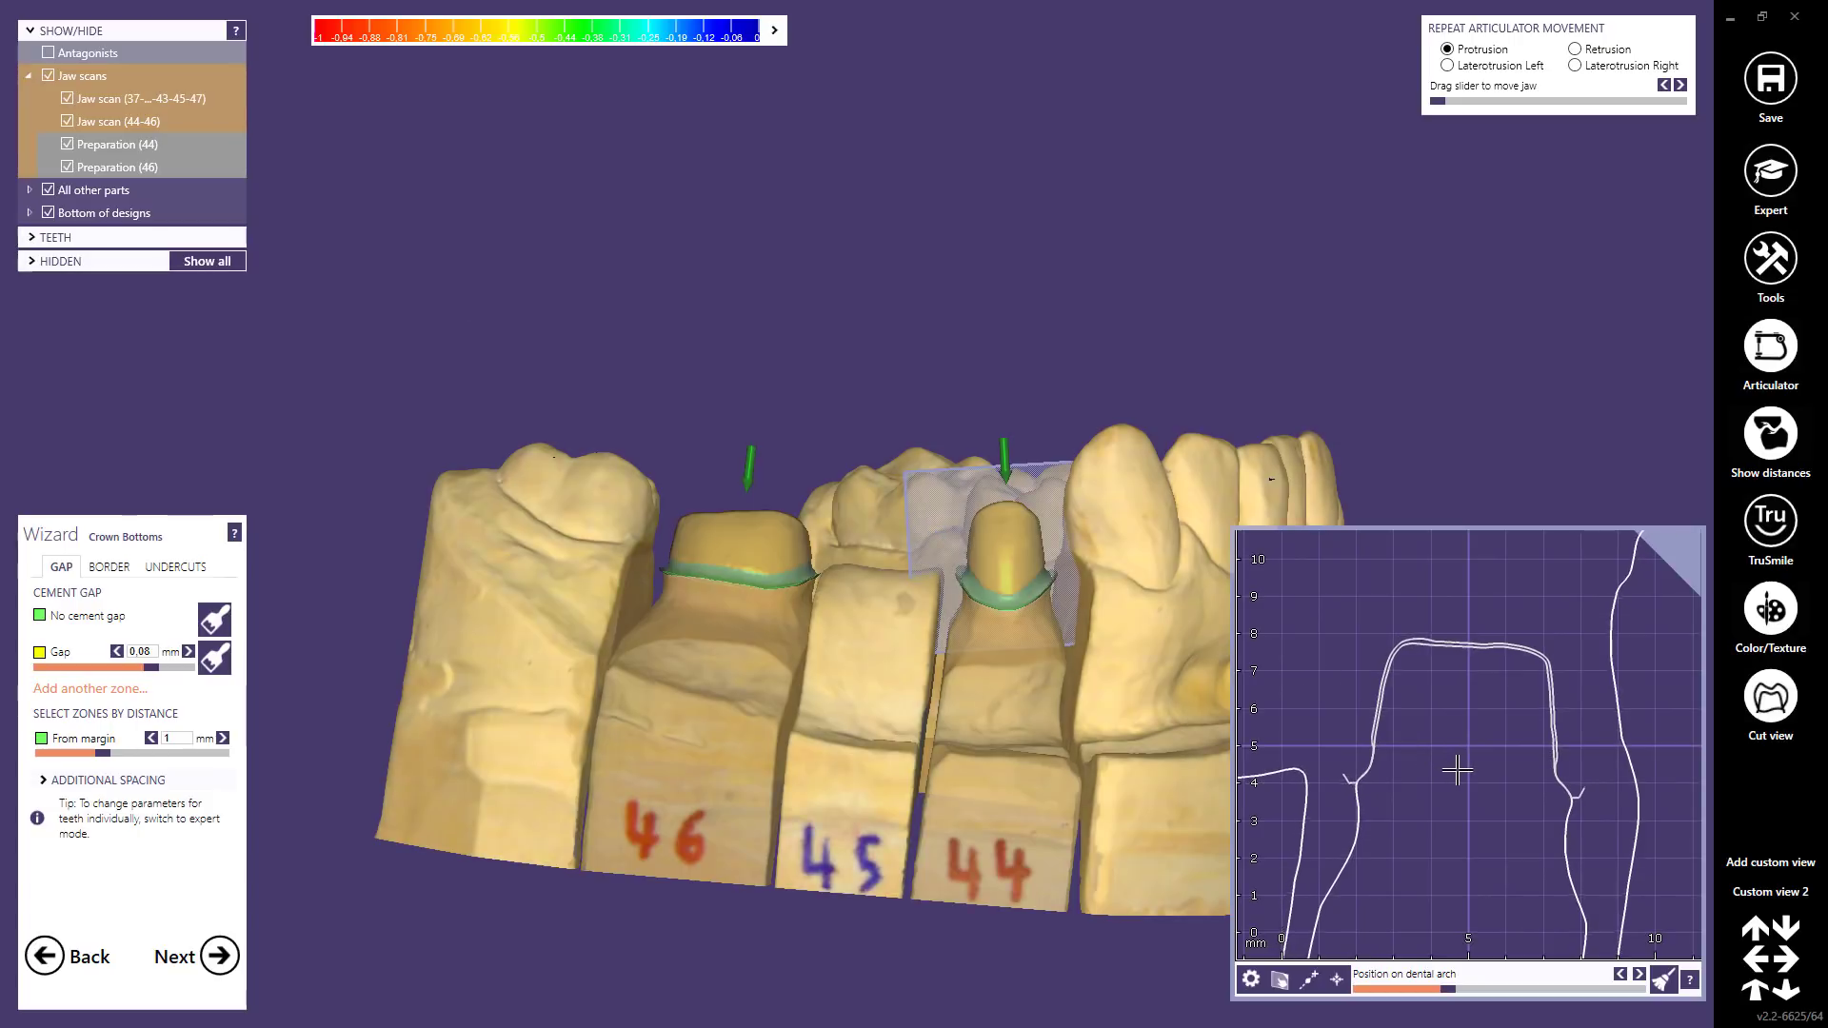
{"action": "scroll", "coordinate": [1458, 770], "scroll_direction": "down", "scroll_amount": 5}
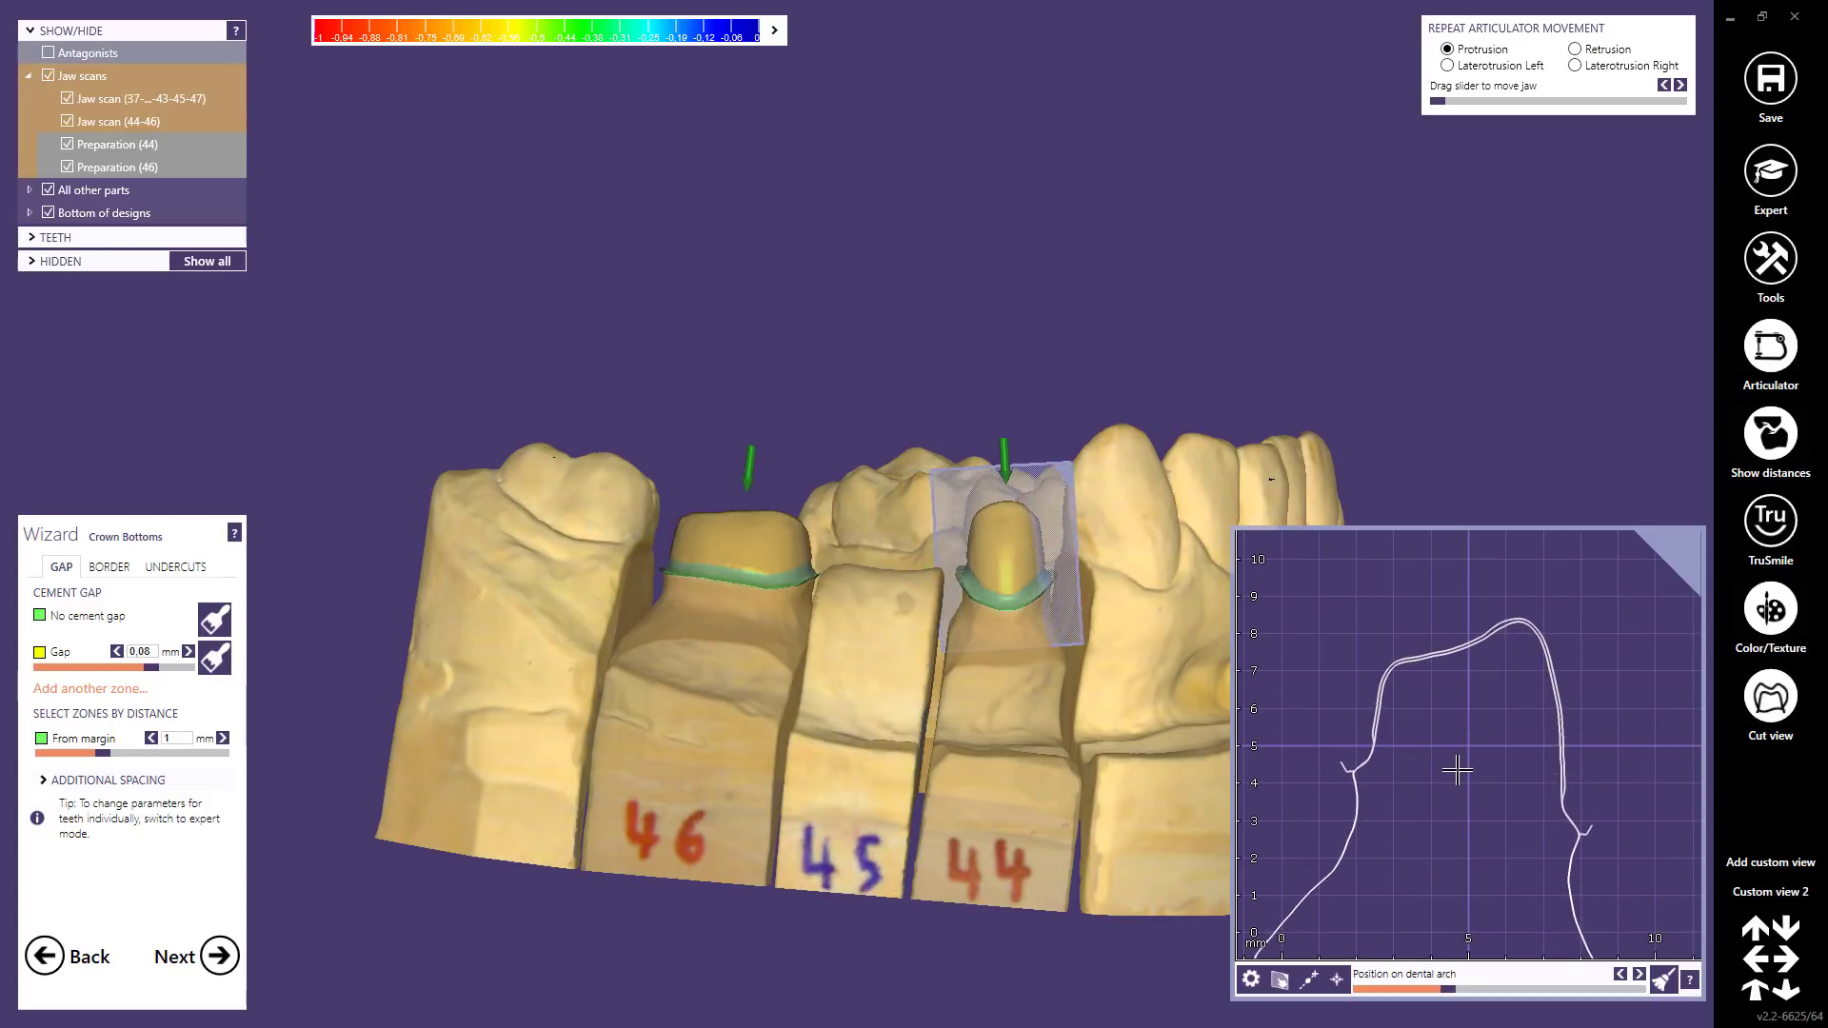
{"action": "scroll", "coordinate": [1457, 771], "scroll_direction": "down", "scroll_amount": 4}
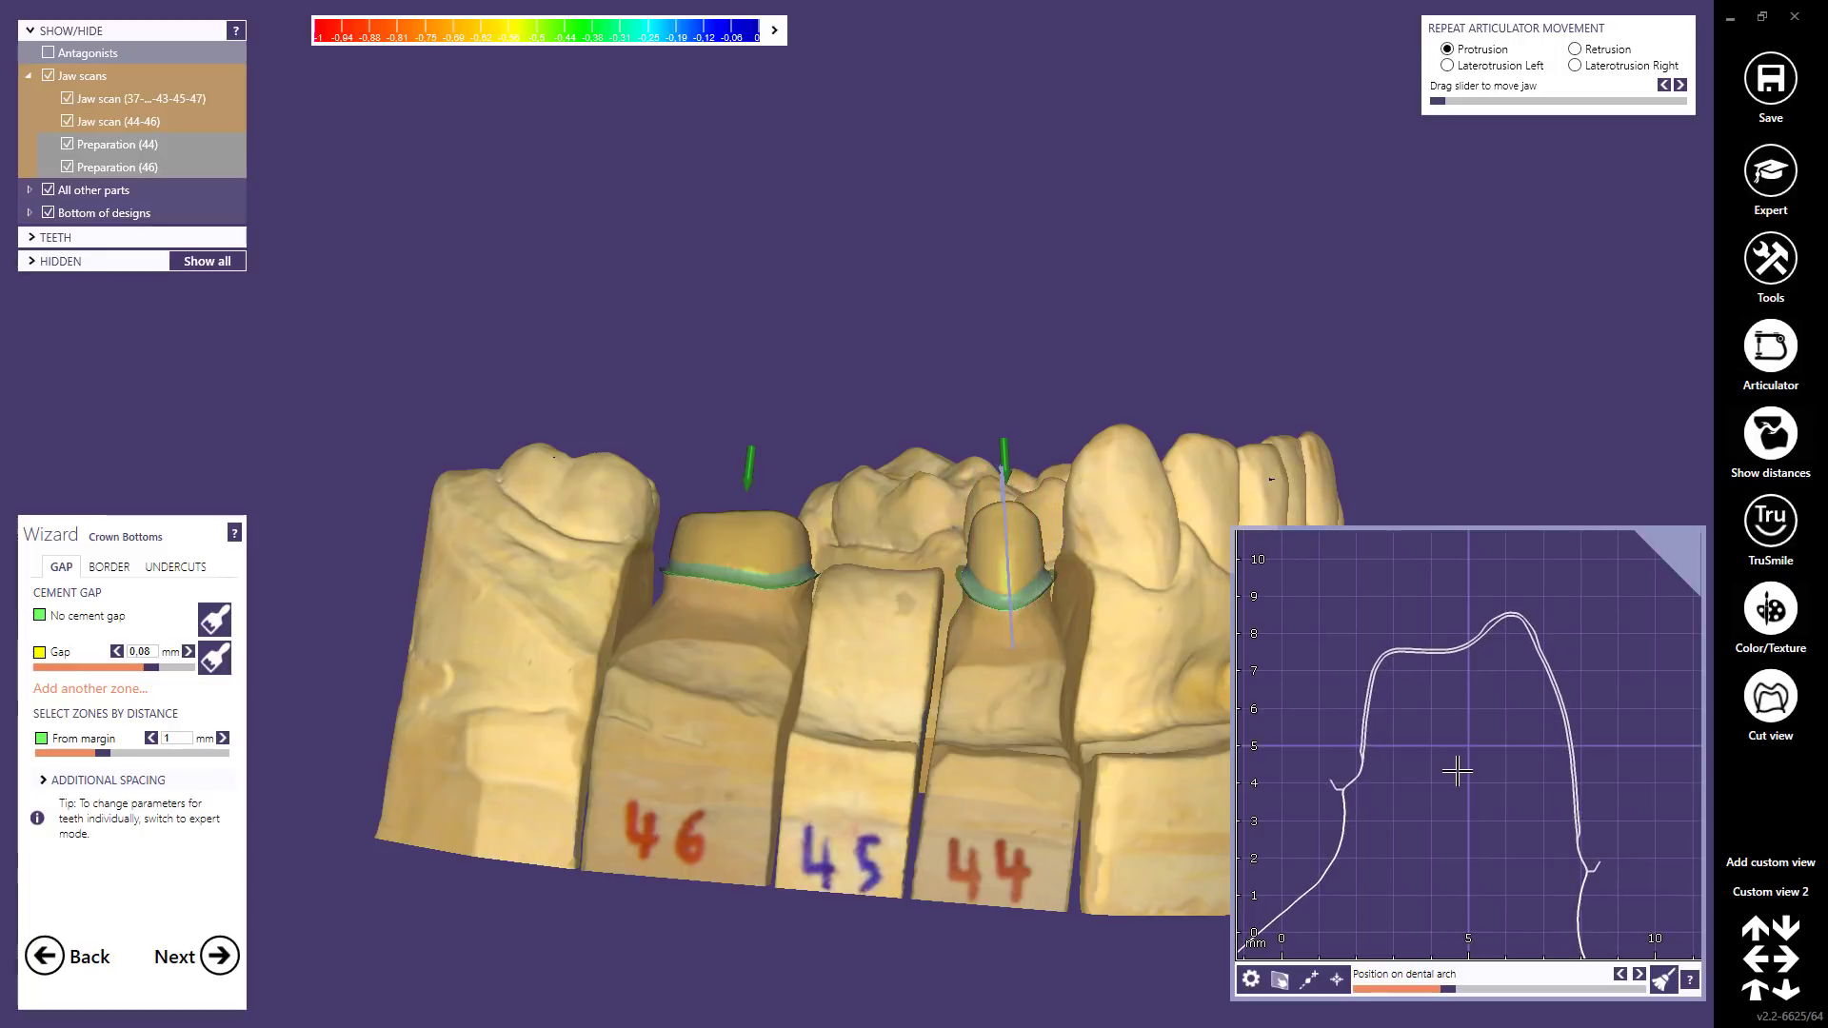
{"action": "scroll", "coordinate": [1455, 770], "scroll_direction": "down", "scroll_amount": 5}
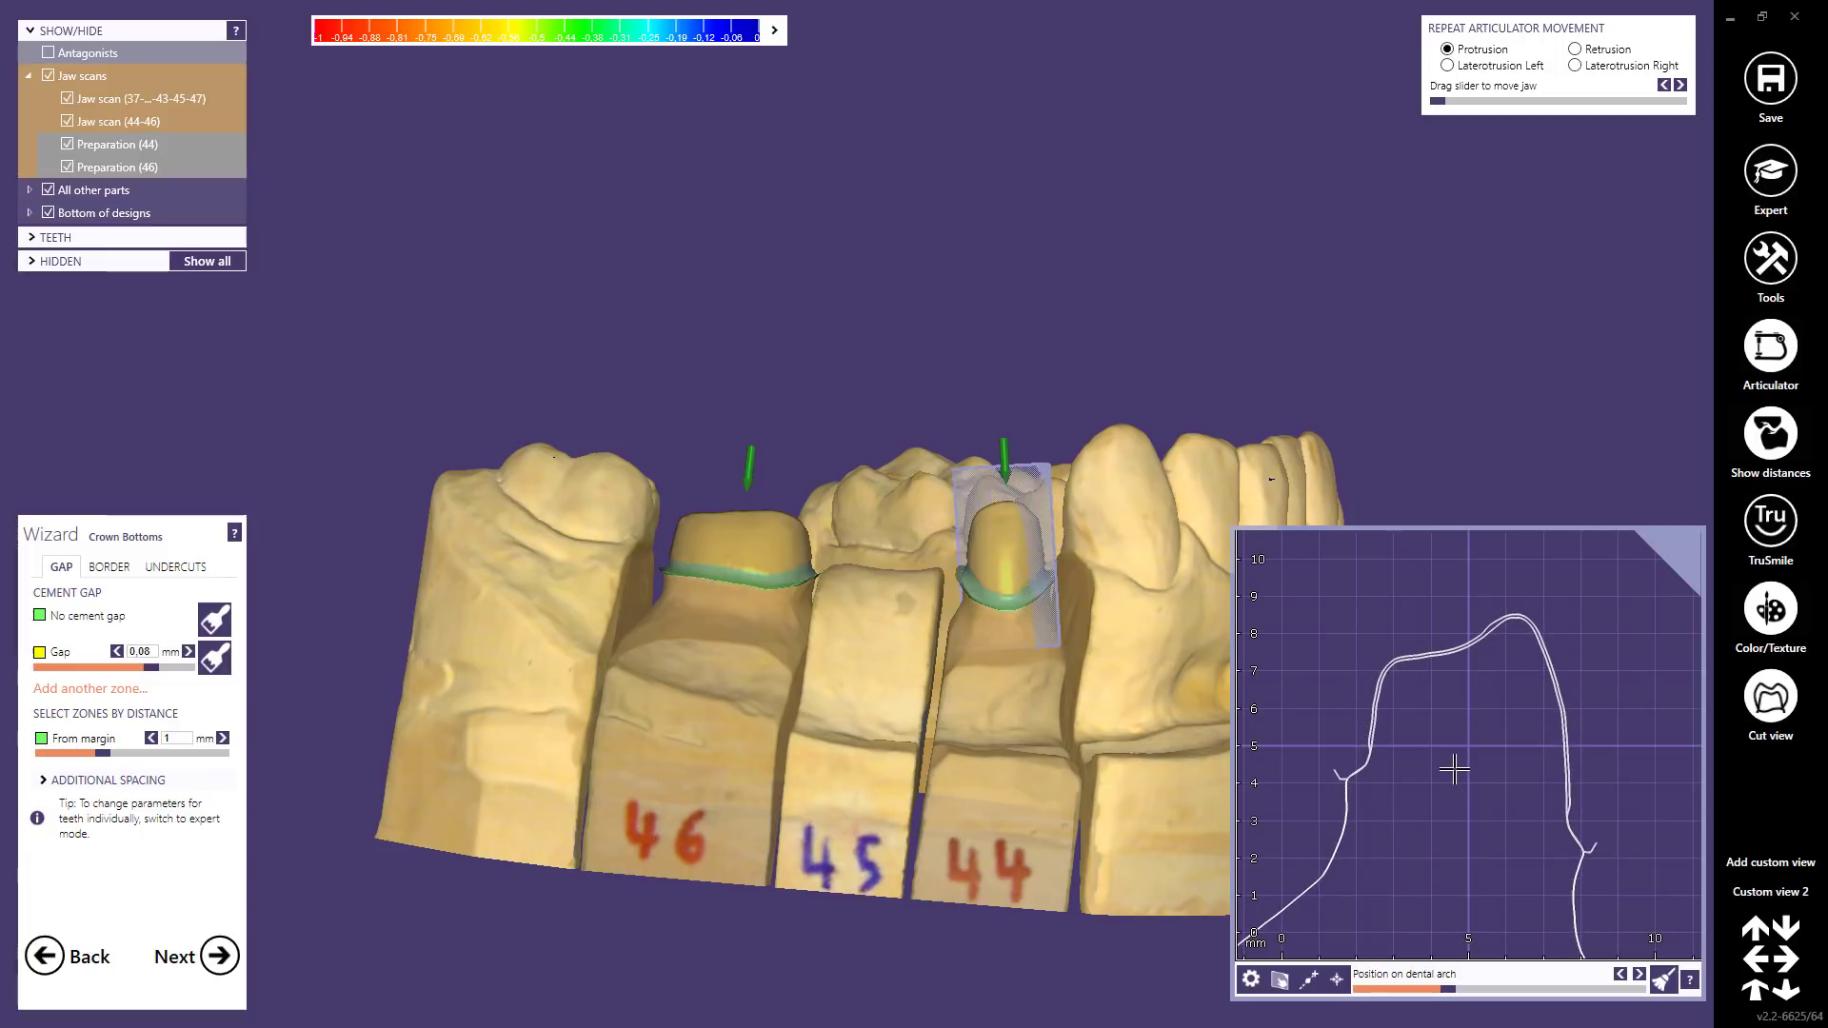
{"action": "scroll", "coordinate": [1454, 770], "scroll_direction": "down", "scroll_amount": 3}
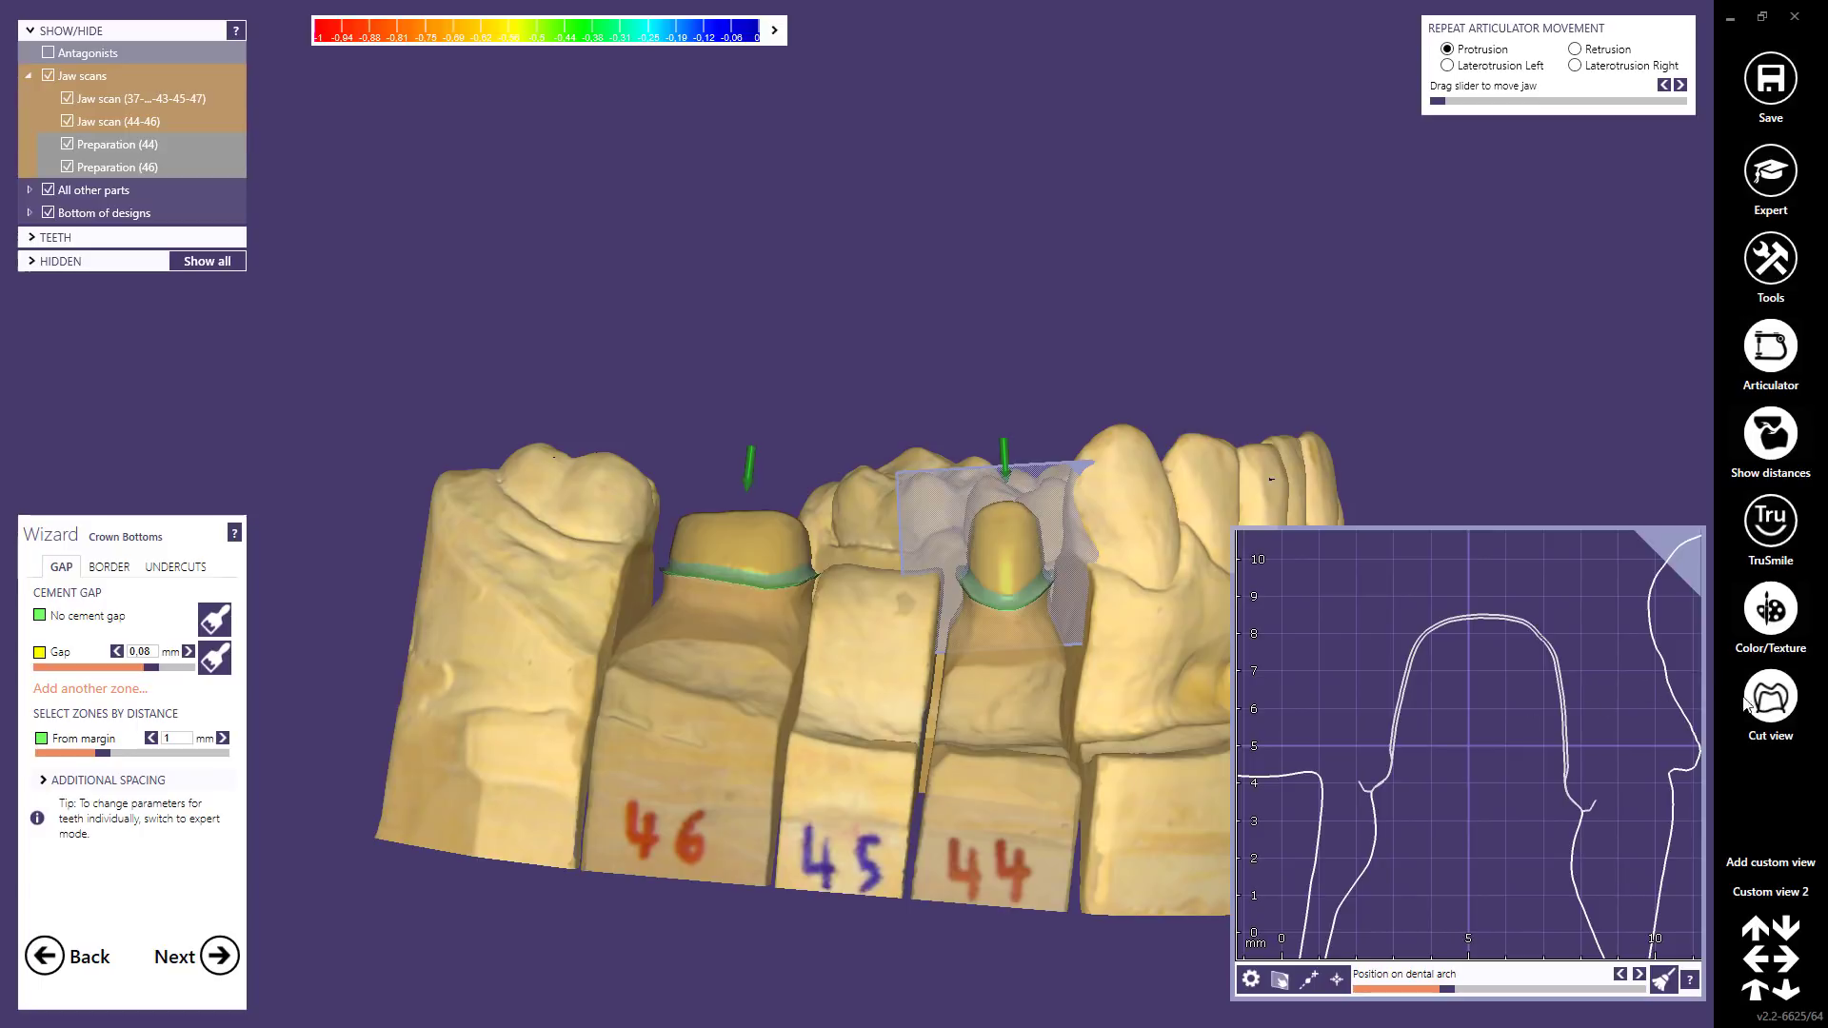
{"action": "left_click", "coordinate": [1773, 707]}
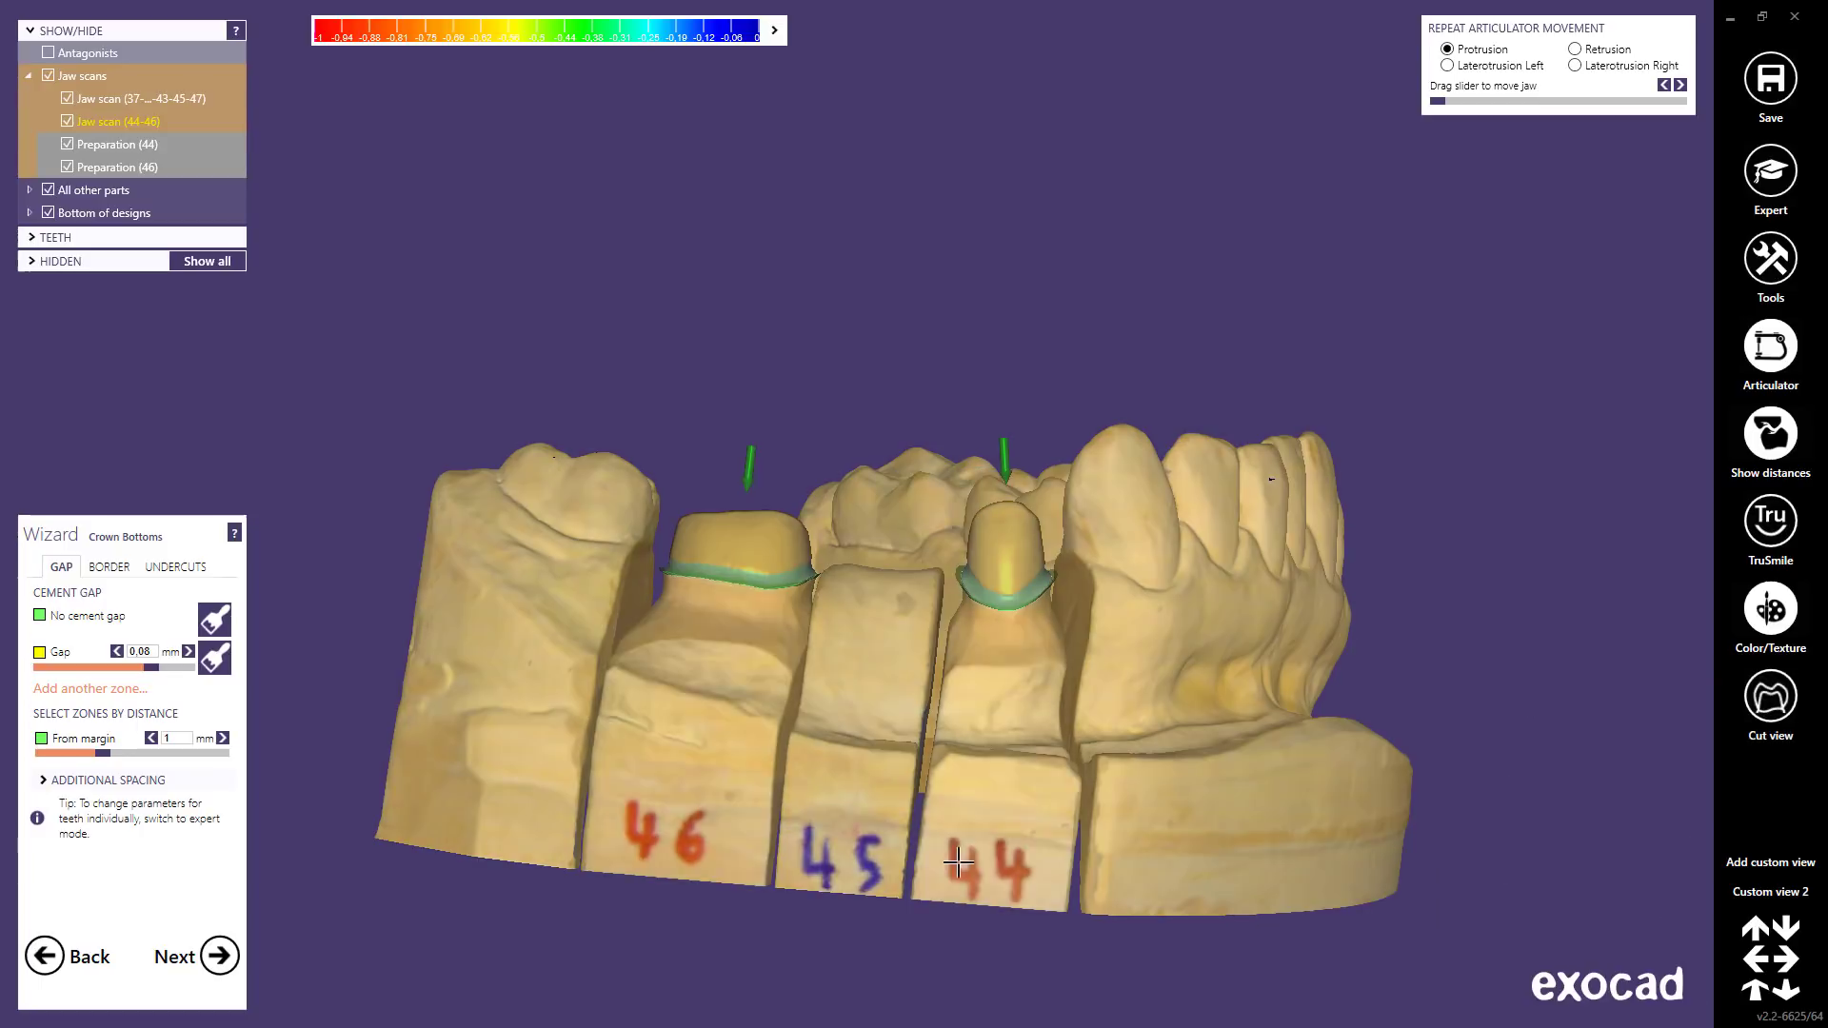
- Accept the crown bottoms and continue past tooth copying to tooth placement
{"action": "left_click", "coordinate": [227, 957]}
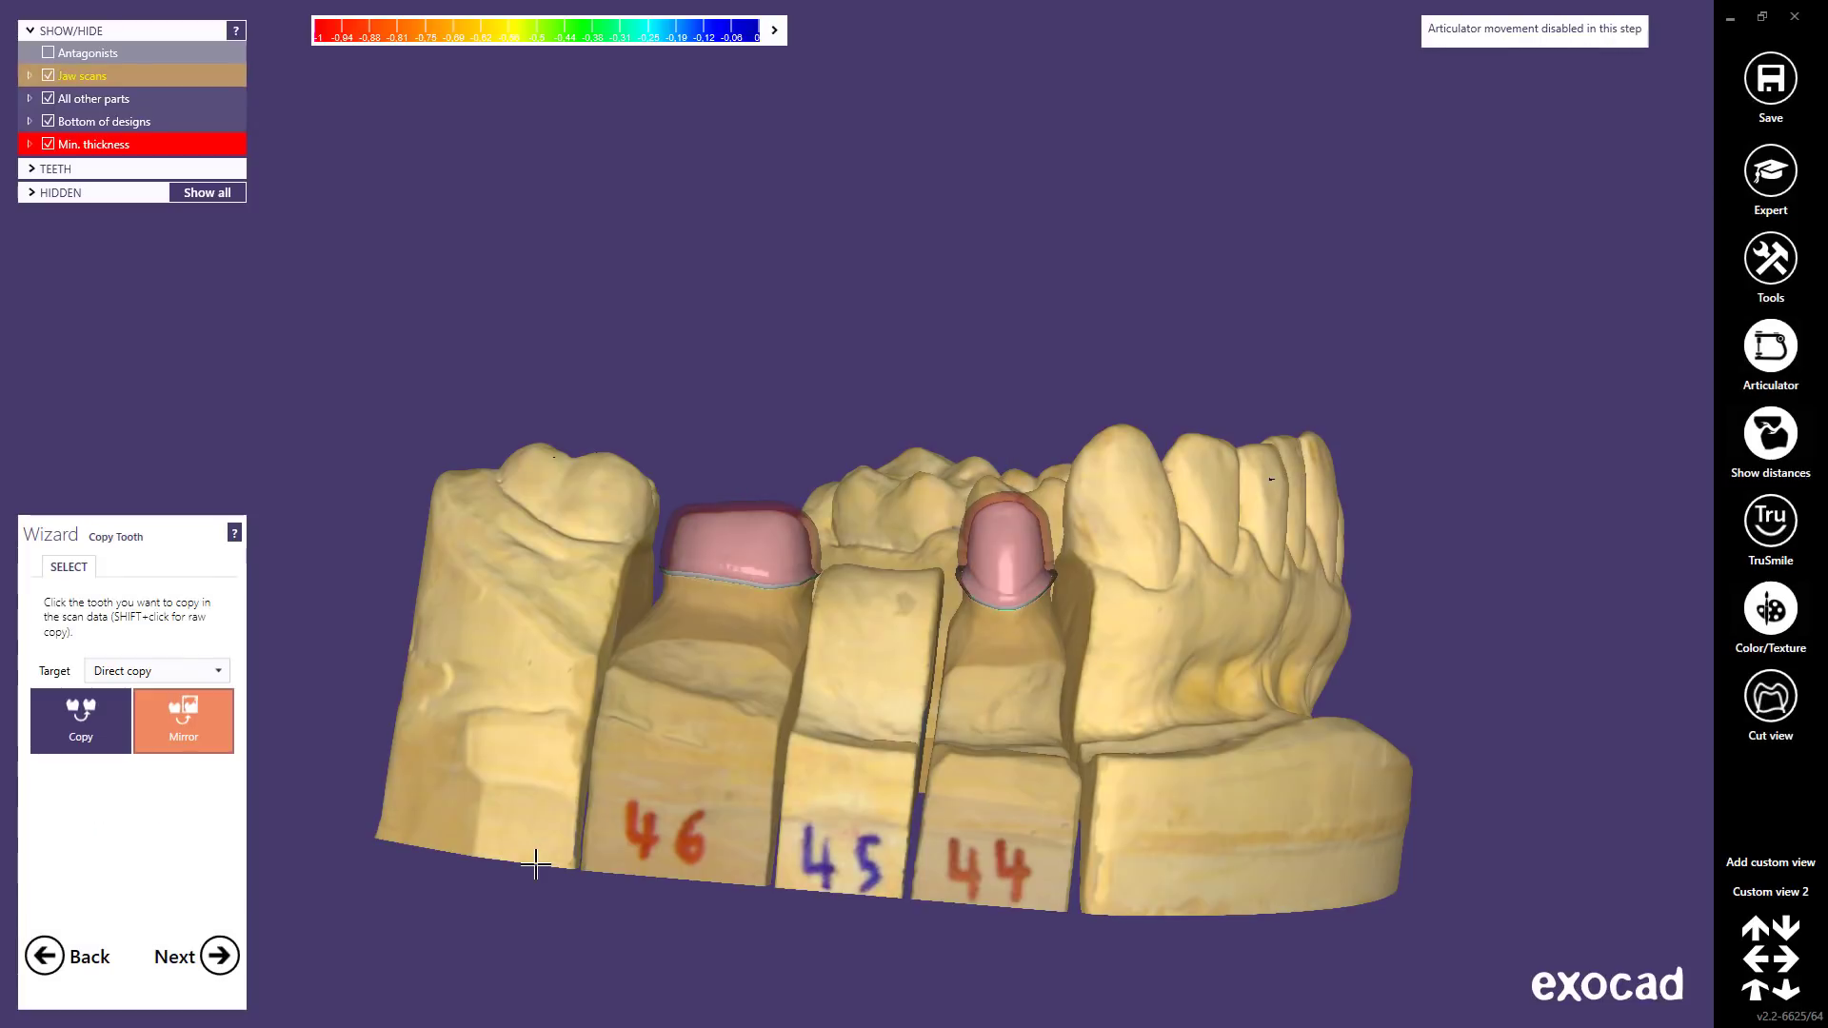
{"action": "left_click", "coordinate": [237, 958]}
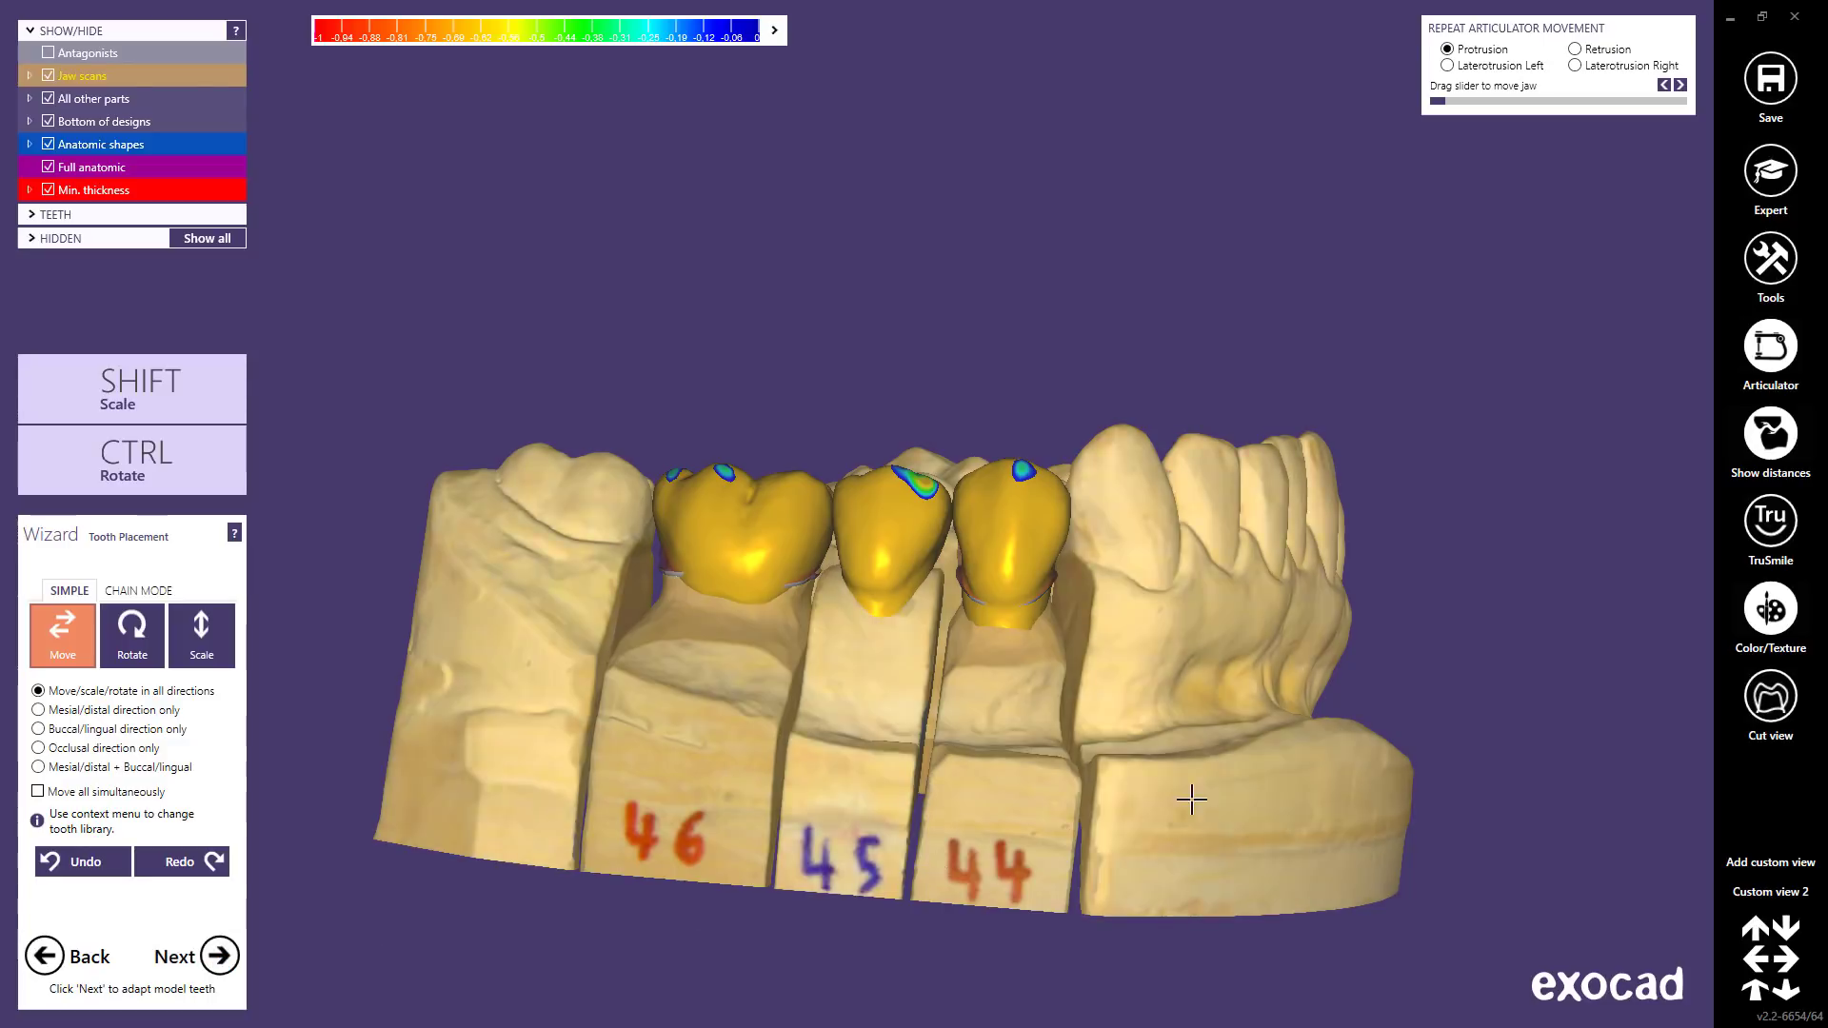
- Render the placed teeth with TruSmile and compare the jaw scans without and with their color texture, leaving the texture on
{"action": "left_click", "coordinate": [1775, 621]}
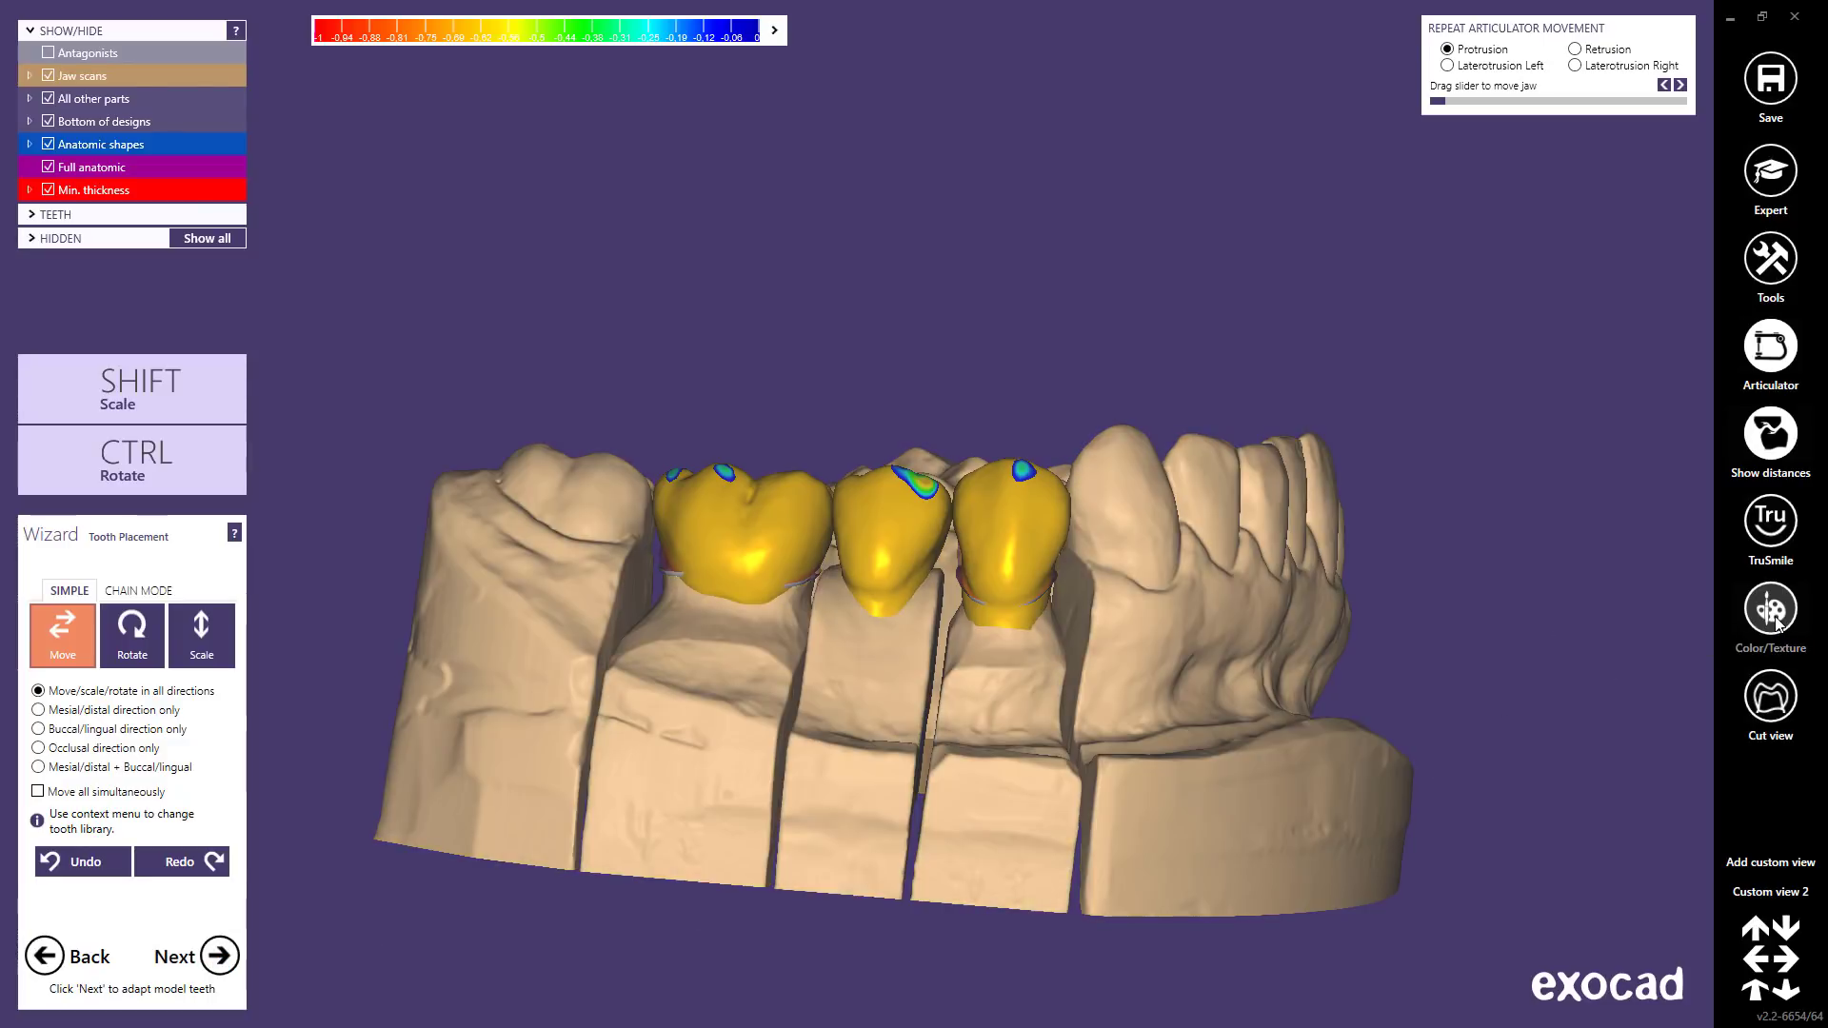
{"action": "left_click", "coordinate": [1772, 535]}
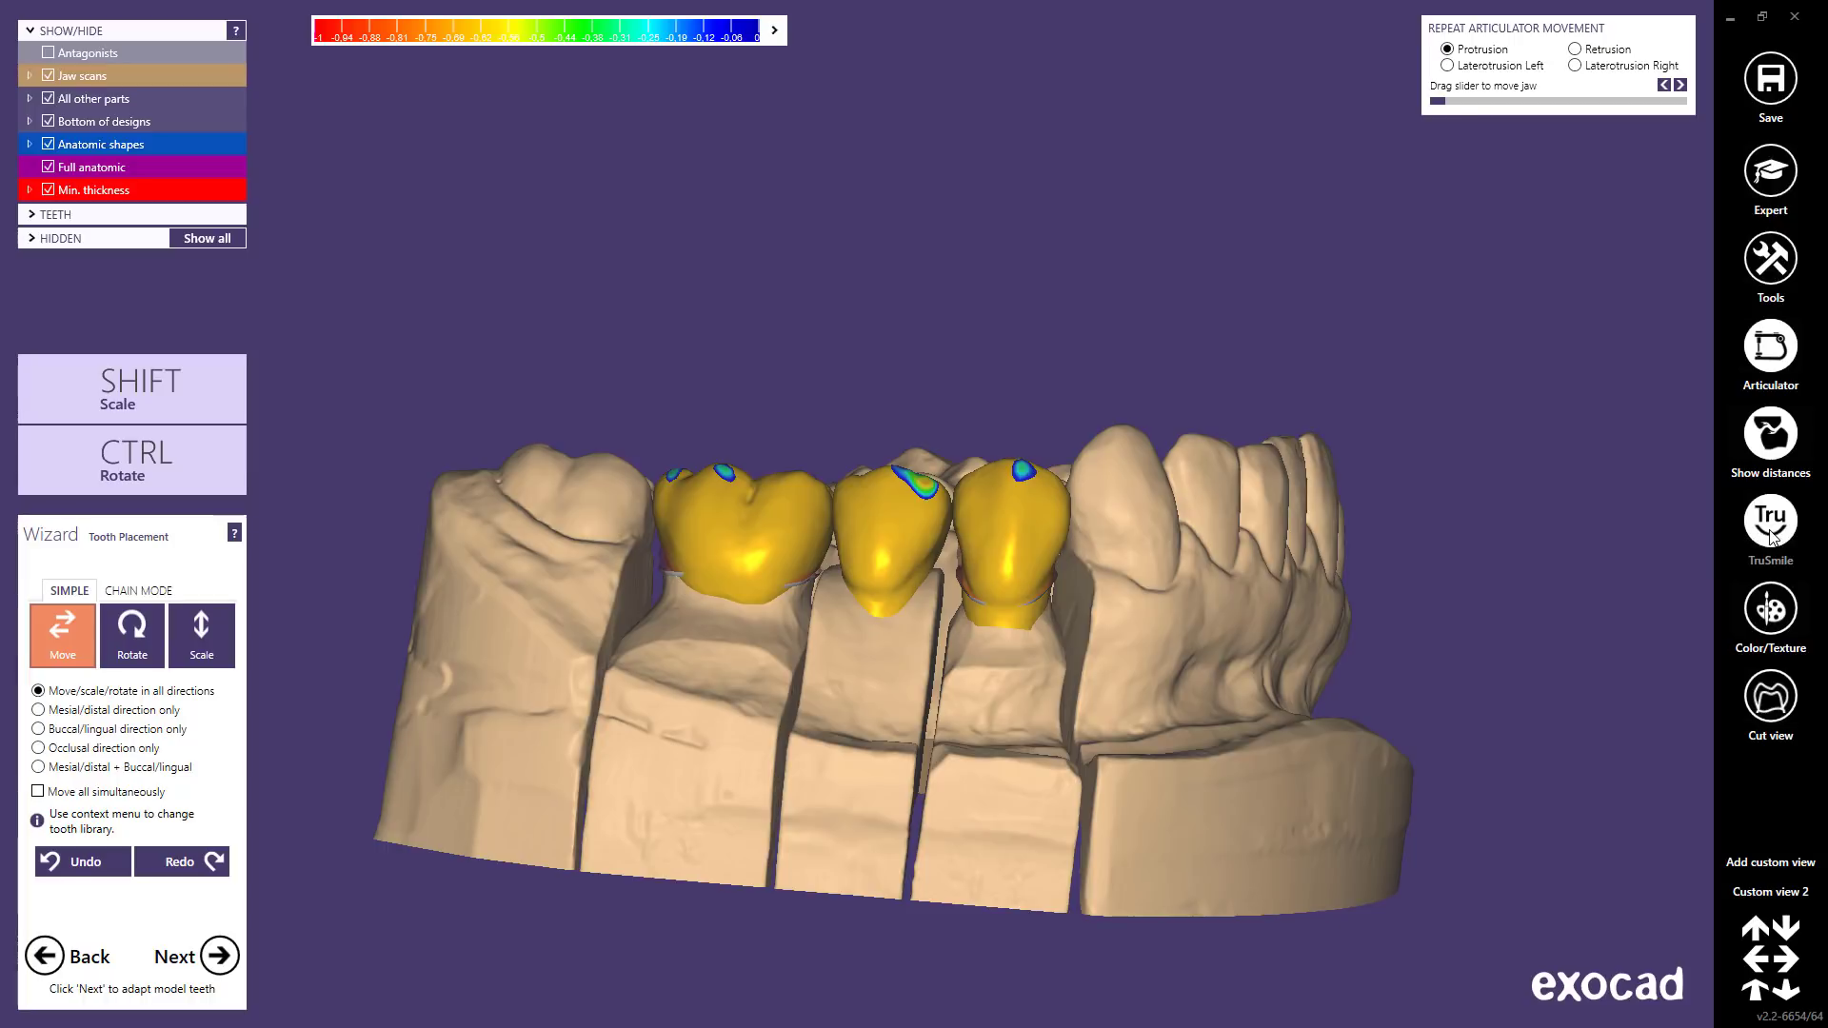
{"action": "right_click_drag", "start_coordinate": [1181, 648], "coordinate": [1187, 648]}
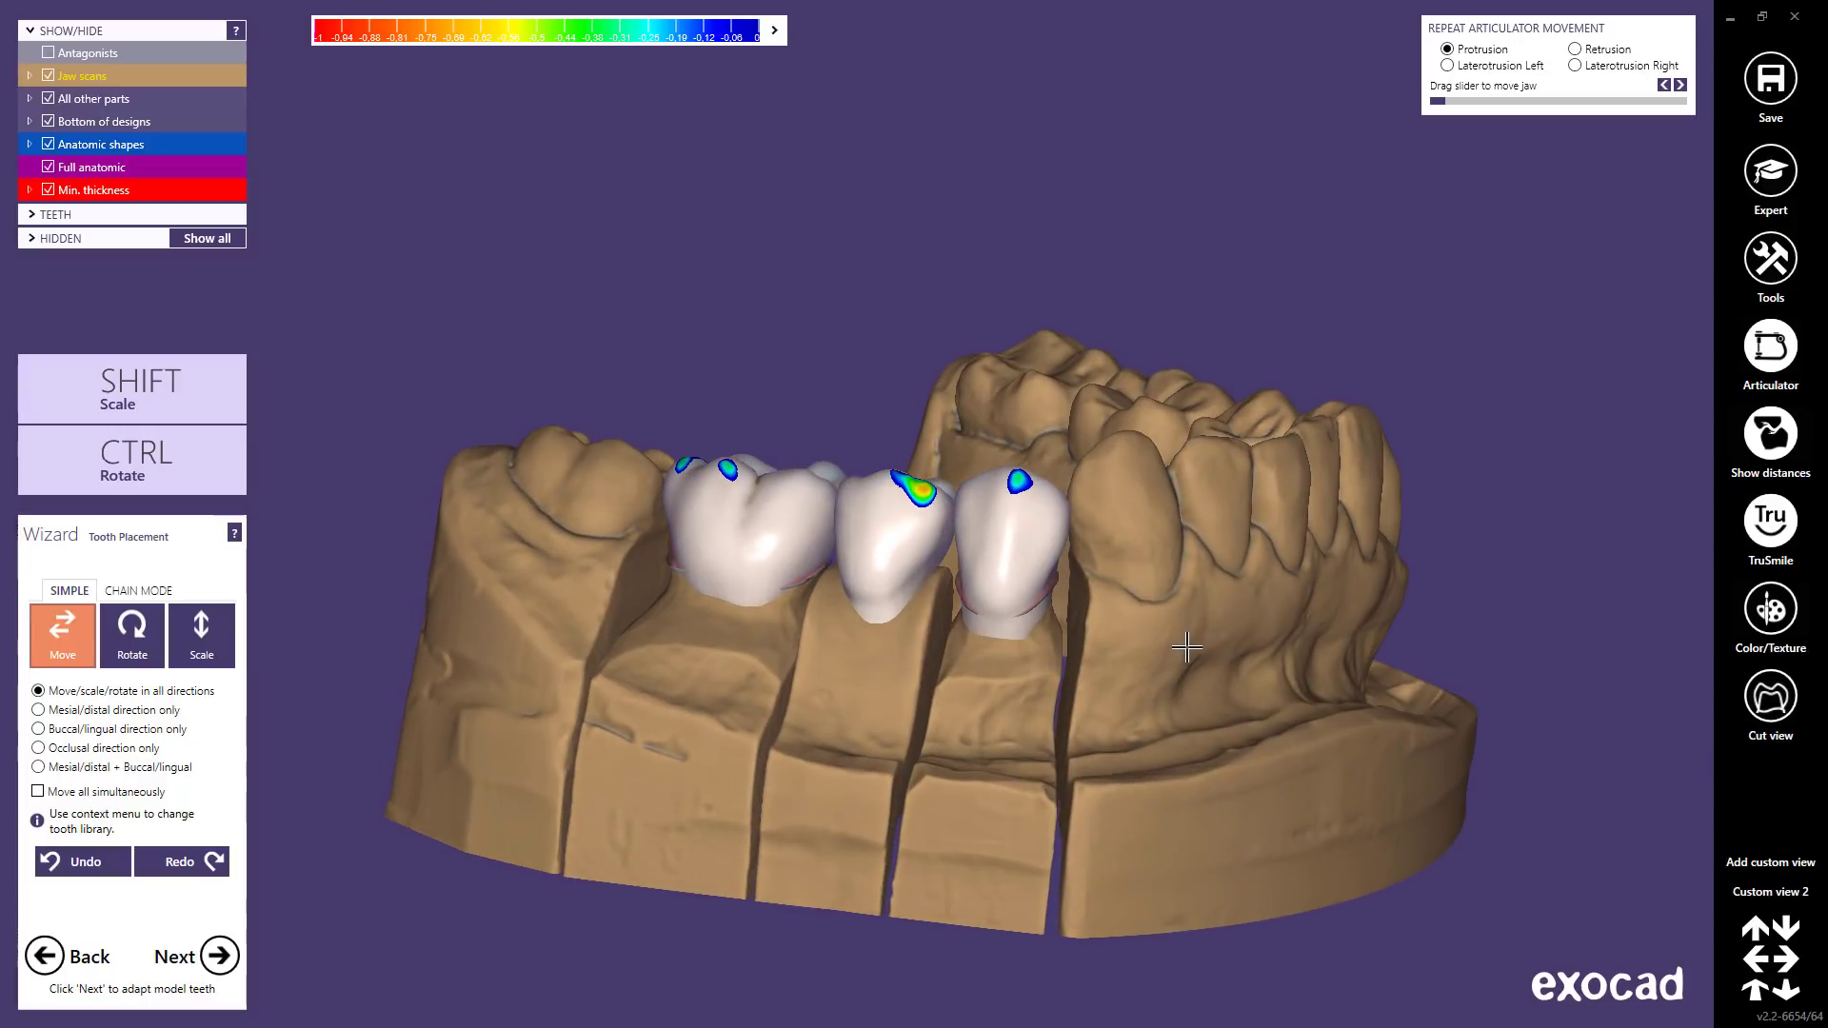
{"action": "left_click", "coordinate": [1763, 623]}
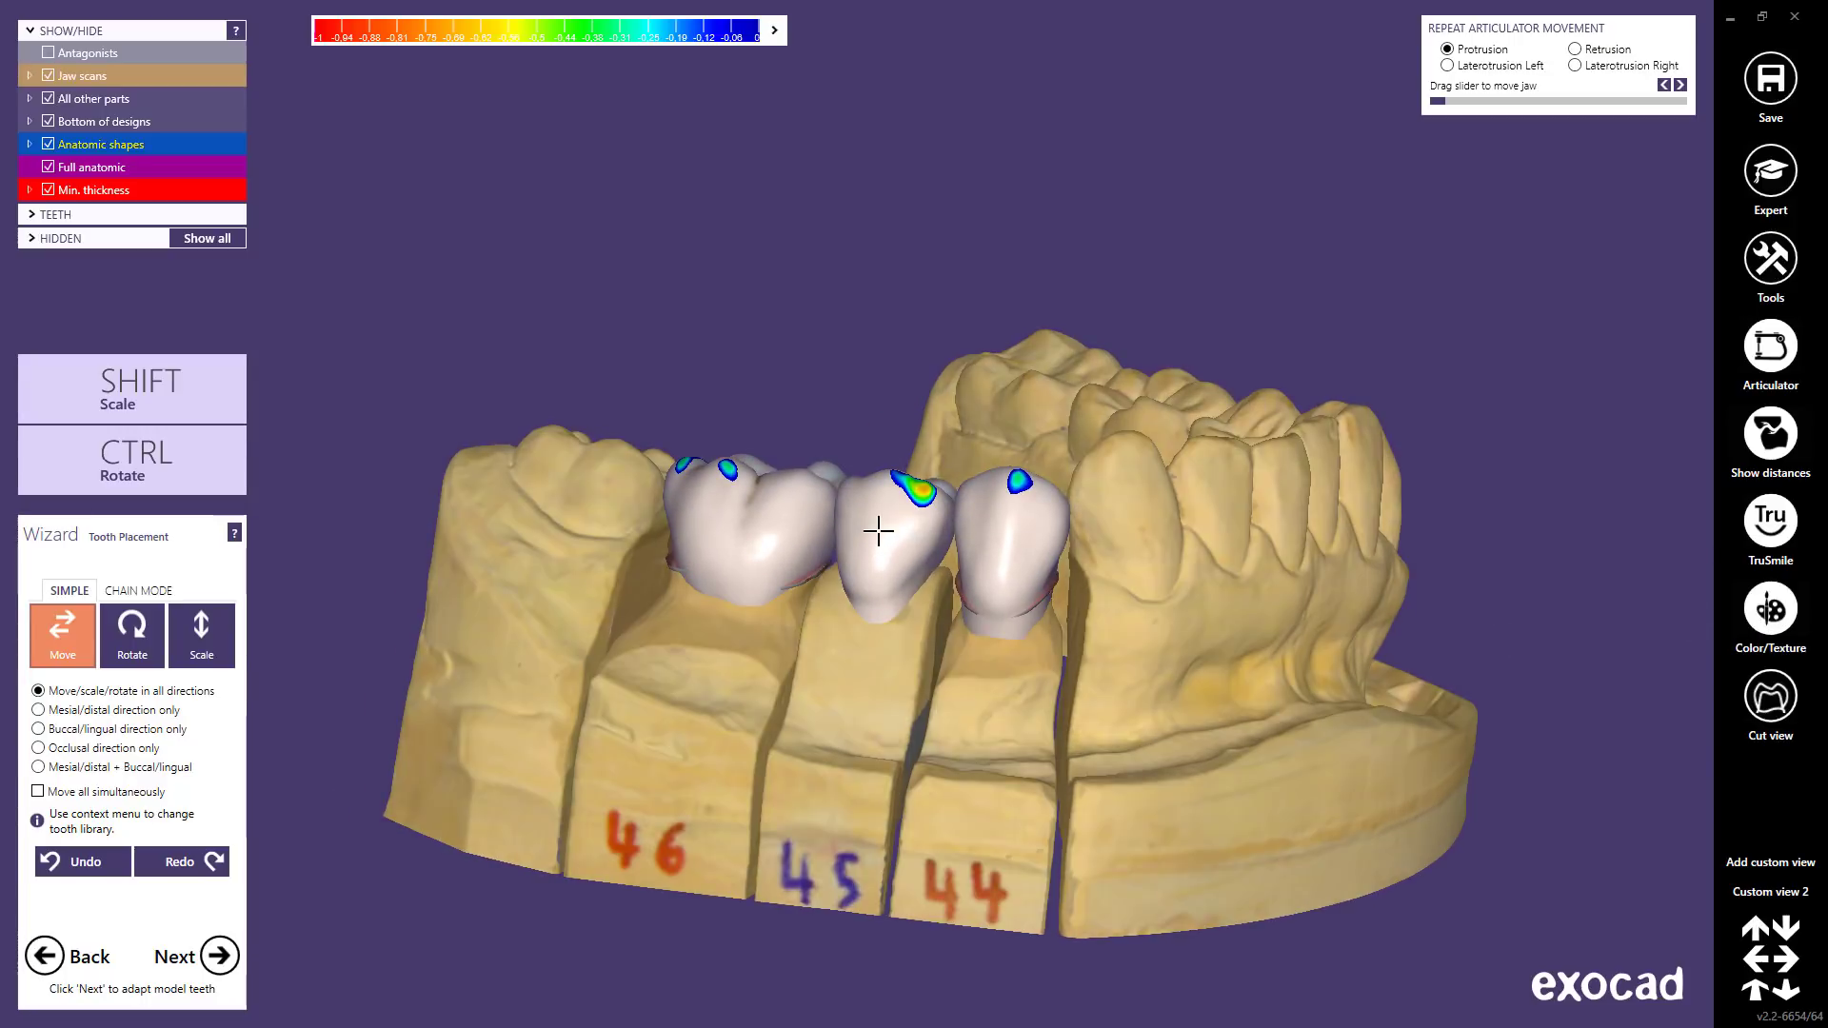
- Replace the three placed teeth with models from the hd tooth library, discarding the previous designs
{"action": "middle_click_drag", "start_coordinate": [881, 527], "coordinate": [786, 486]}
{"action": "scroll", "coordinate": [786, 486], "scroll_direction": "up", "scroll_amount": 6}
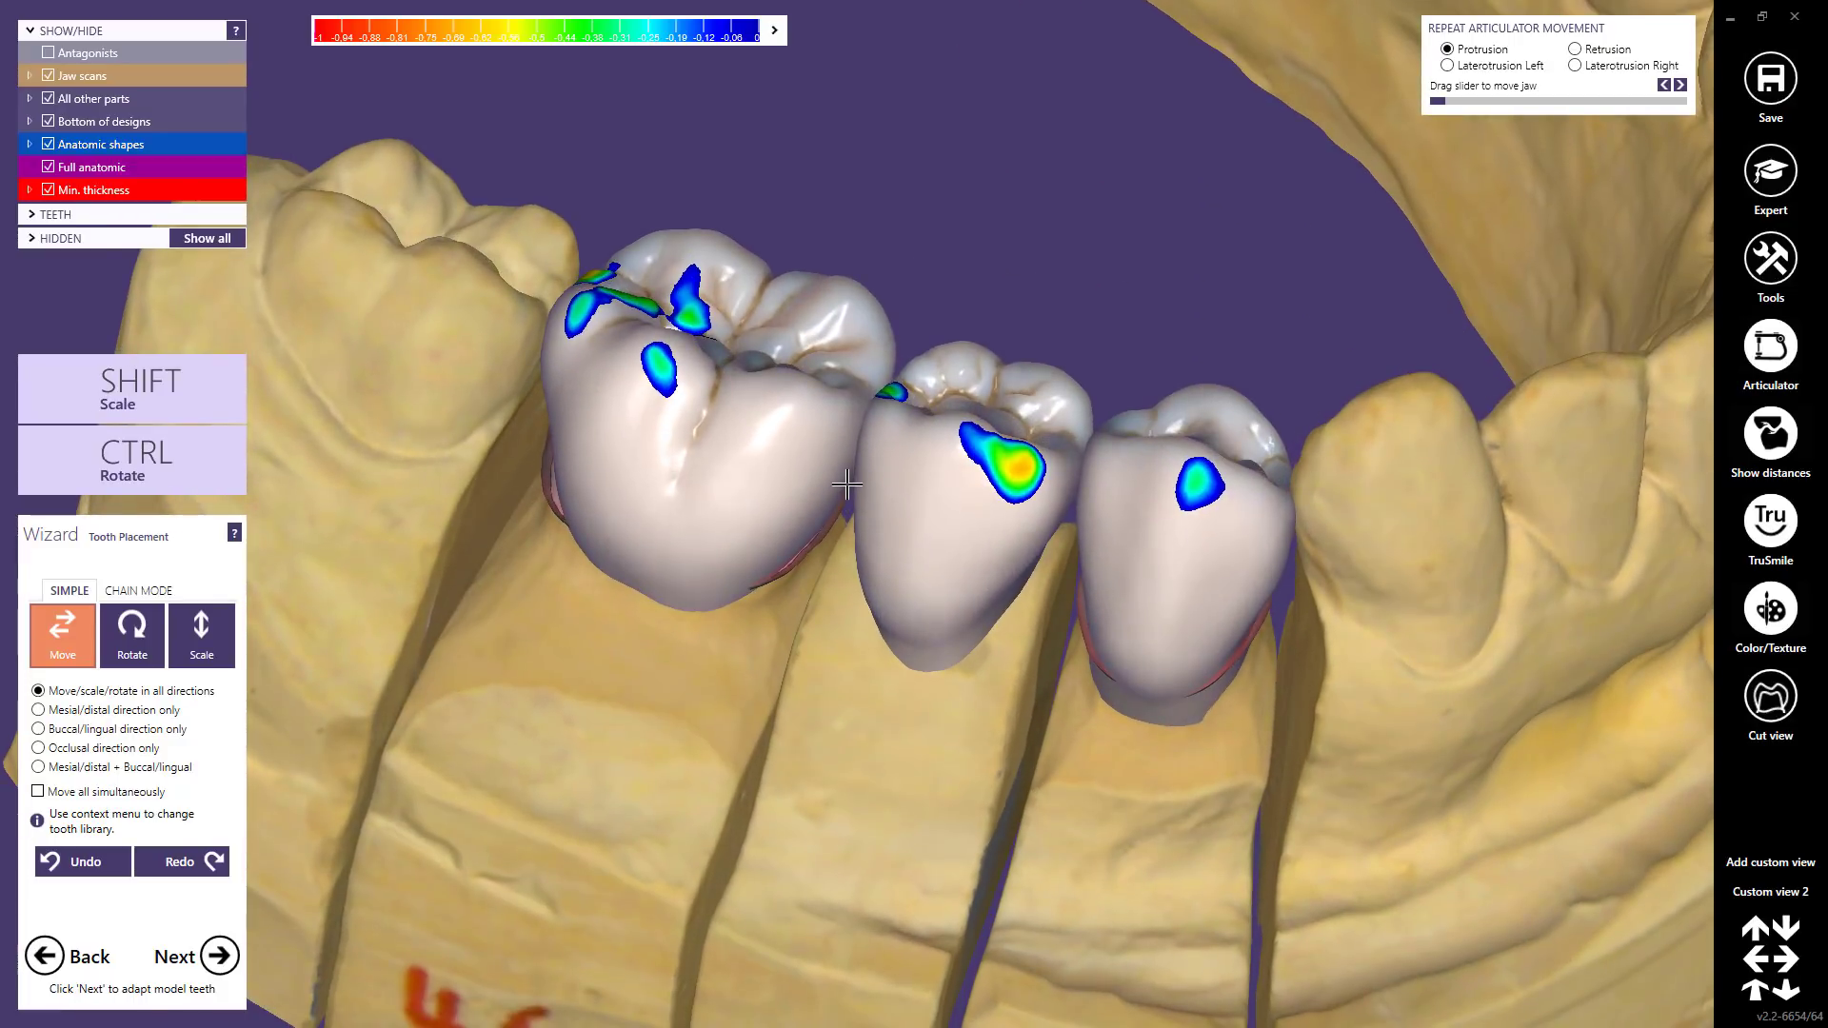
{"action": "right_click", "coordinate": [881, 184]}
{"action": "left_click", "coordinate": [931, 227]}
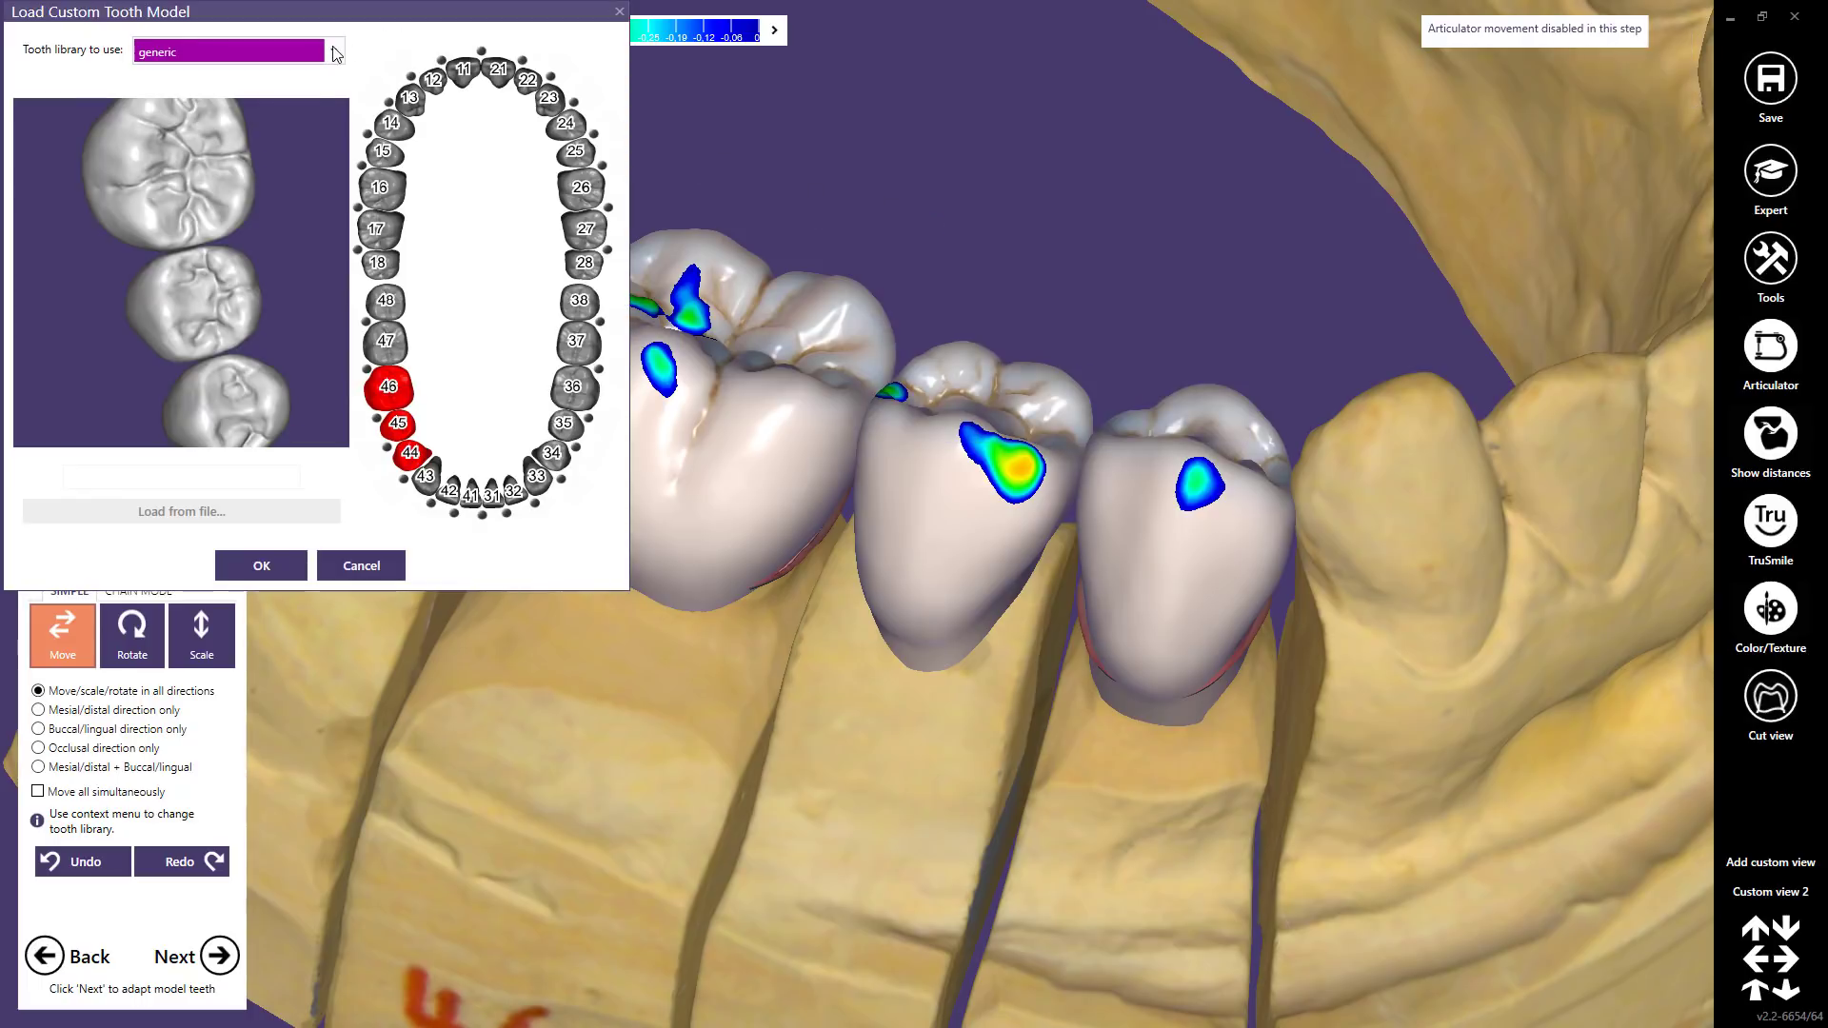
{"action": "left_click", "coordinate": [335, 52]}
{"action": "left_click", "coordinate": [263, 280]}
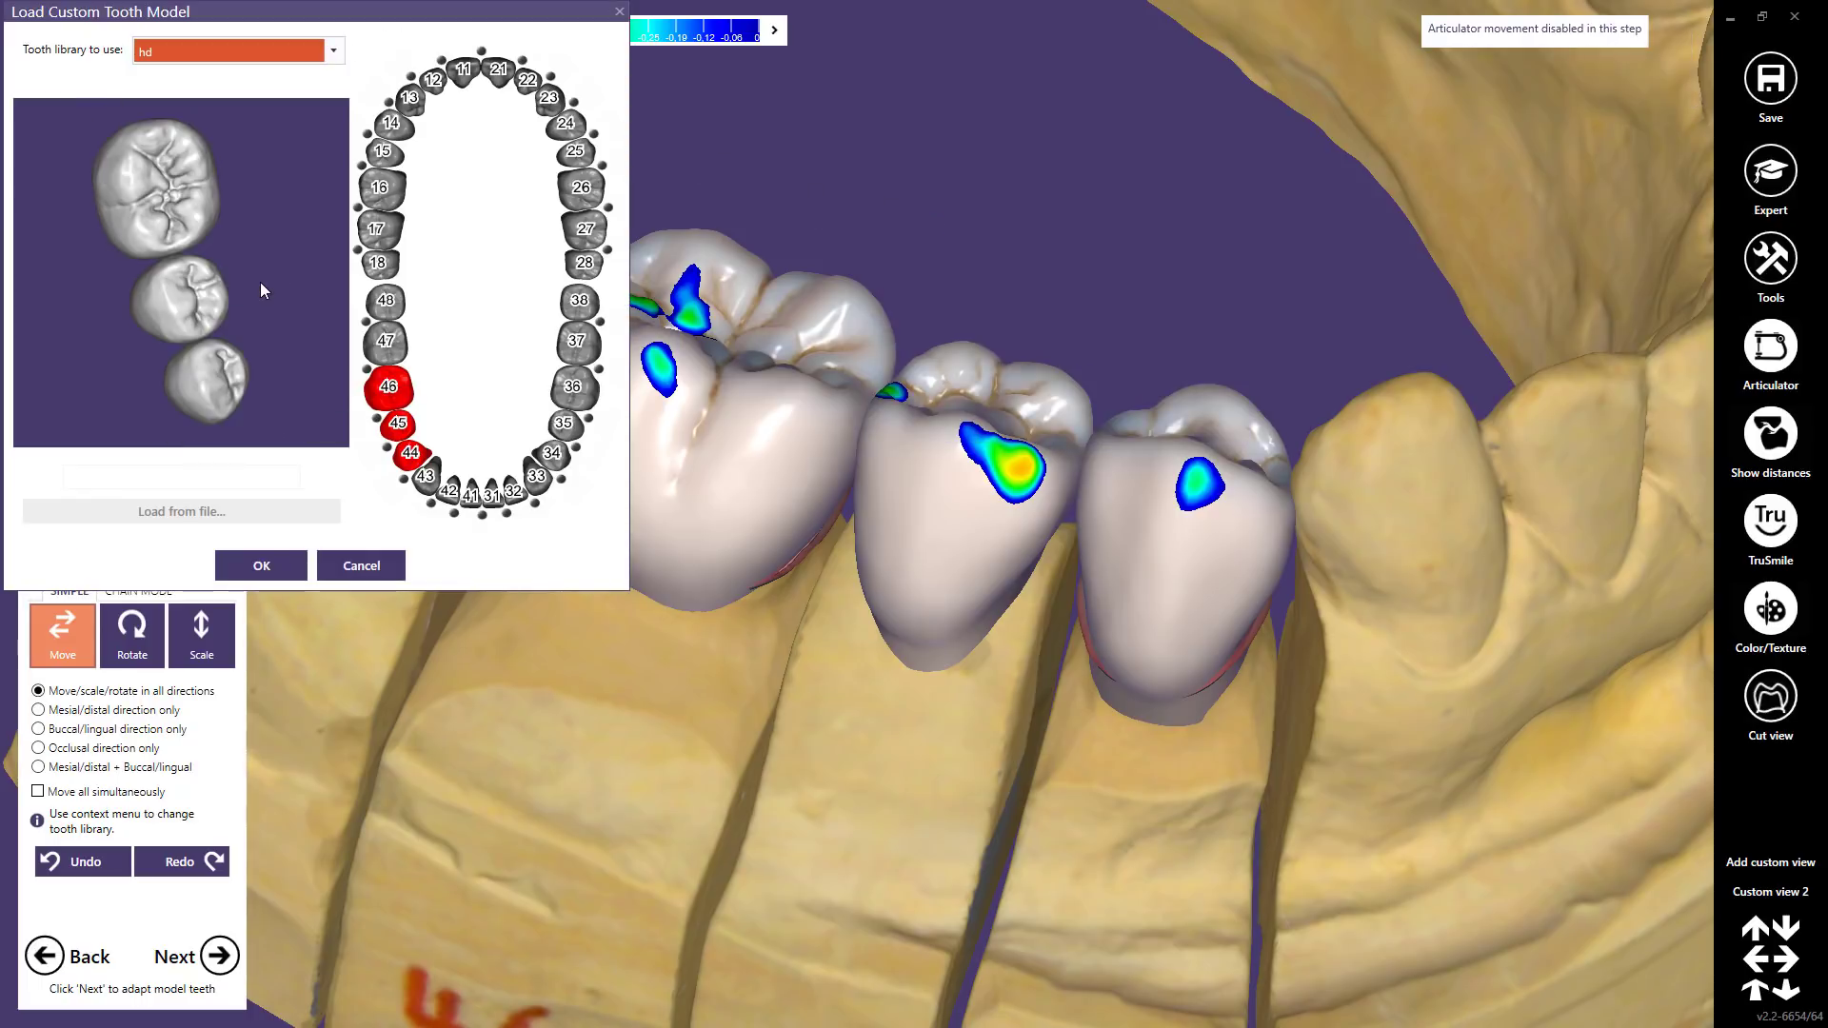
{"action": "left_click", "coordinate": [266, 570]}
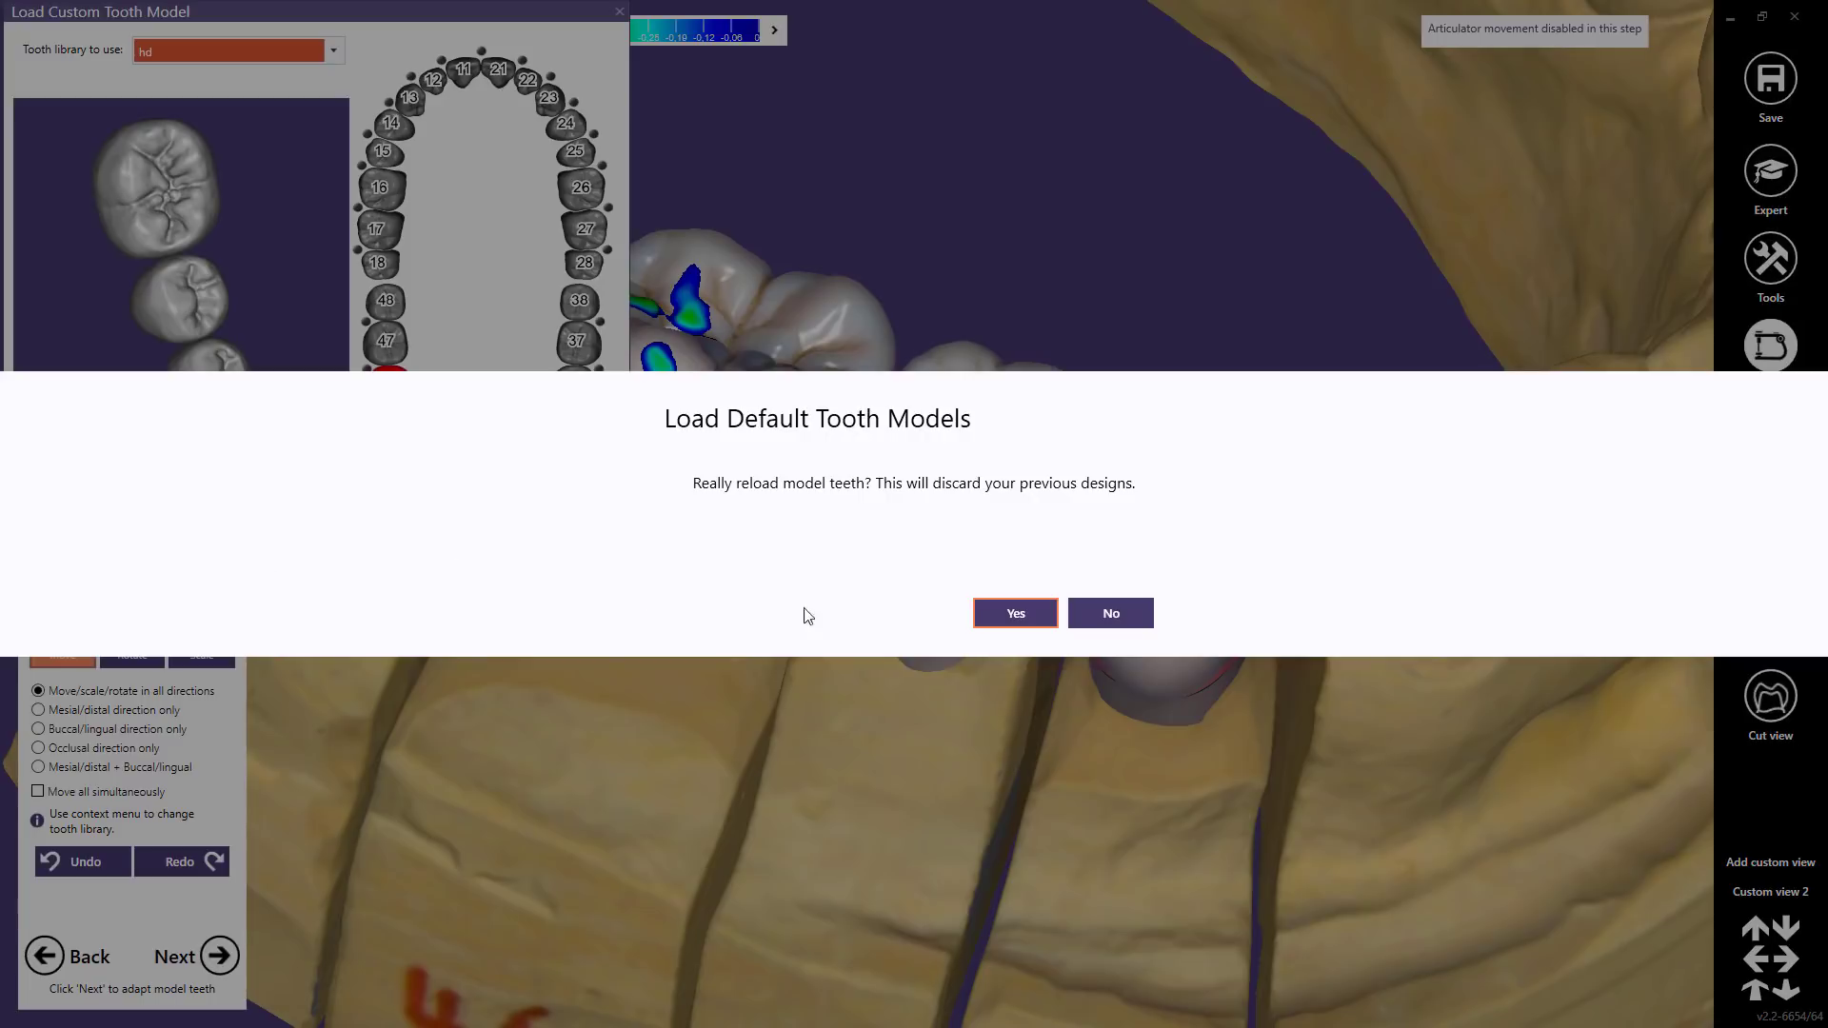
{"action": "left_click", "coordinate": [1011, 615]}
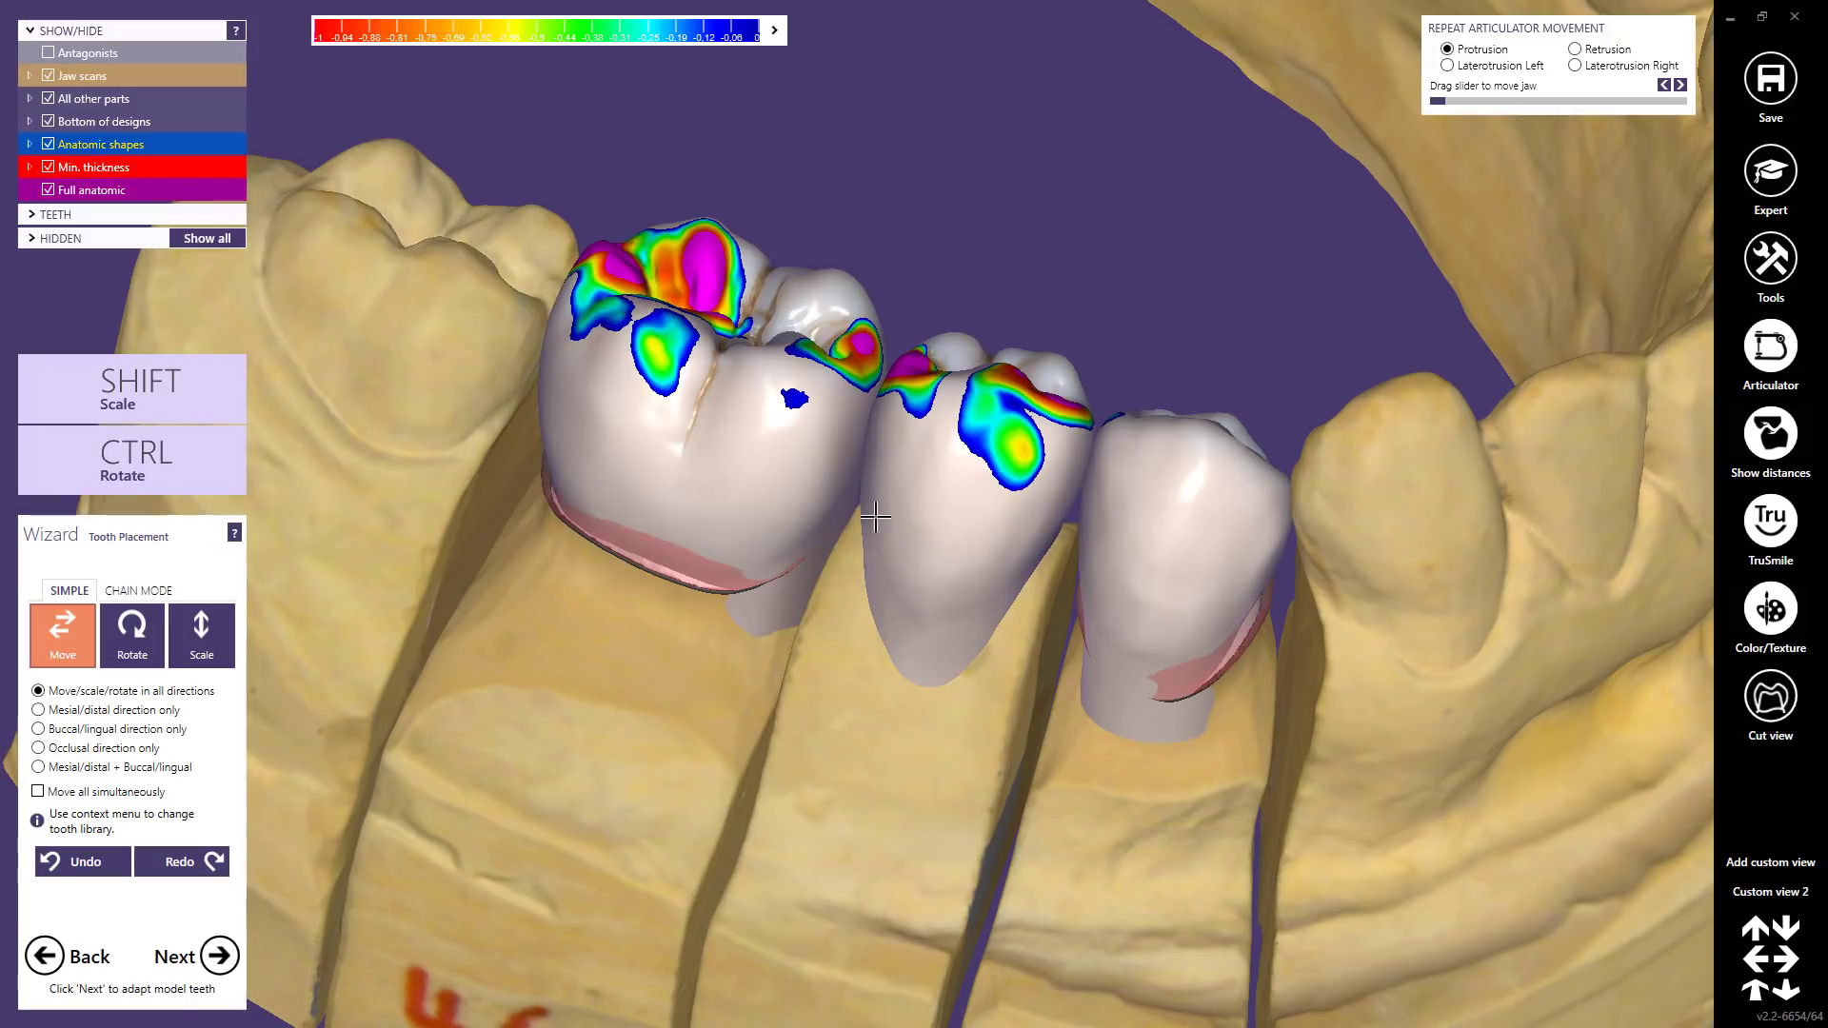
- Display tooth 46 as a wireframe to examine its mesh density up close, and turn the wireframe off
{"action": "right_click", "coordinate": [700, 410]}
{"action": "mouse_move", "coordinate": [825, 620]}
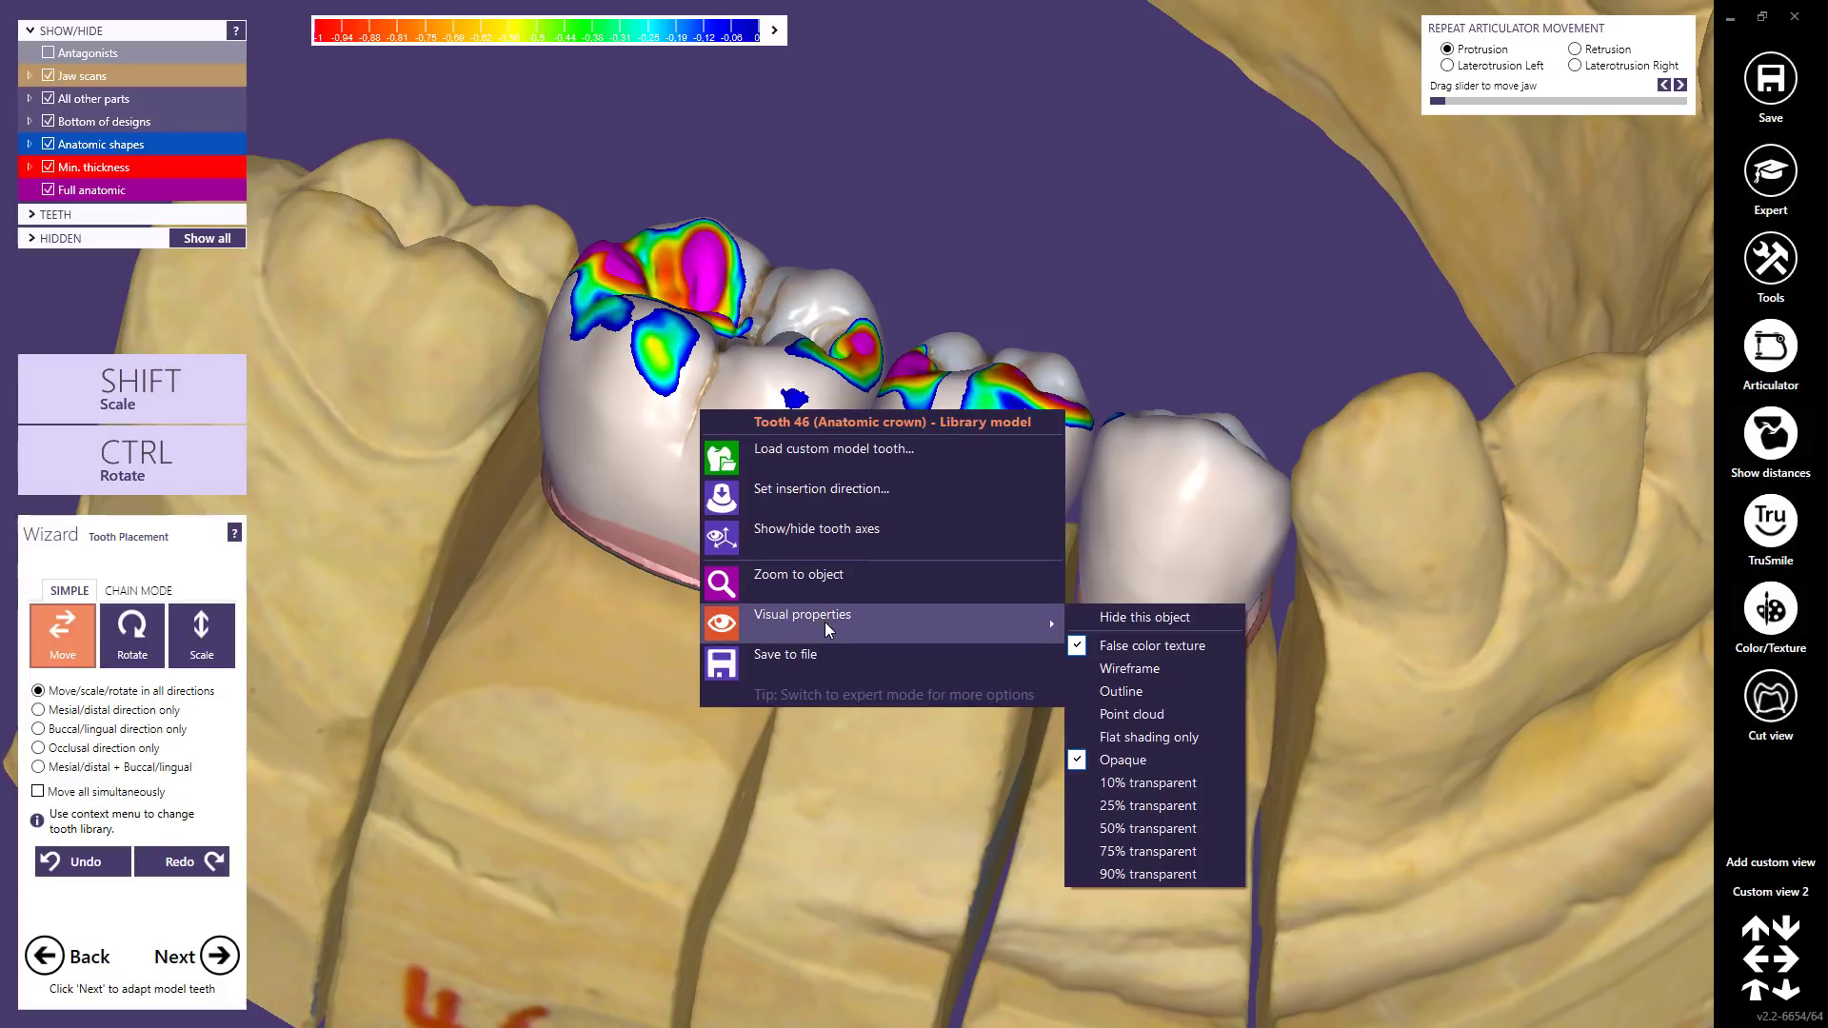
{"action": "left_click", "coordinate": [1117, 666]}
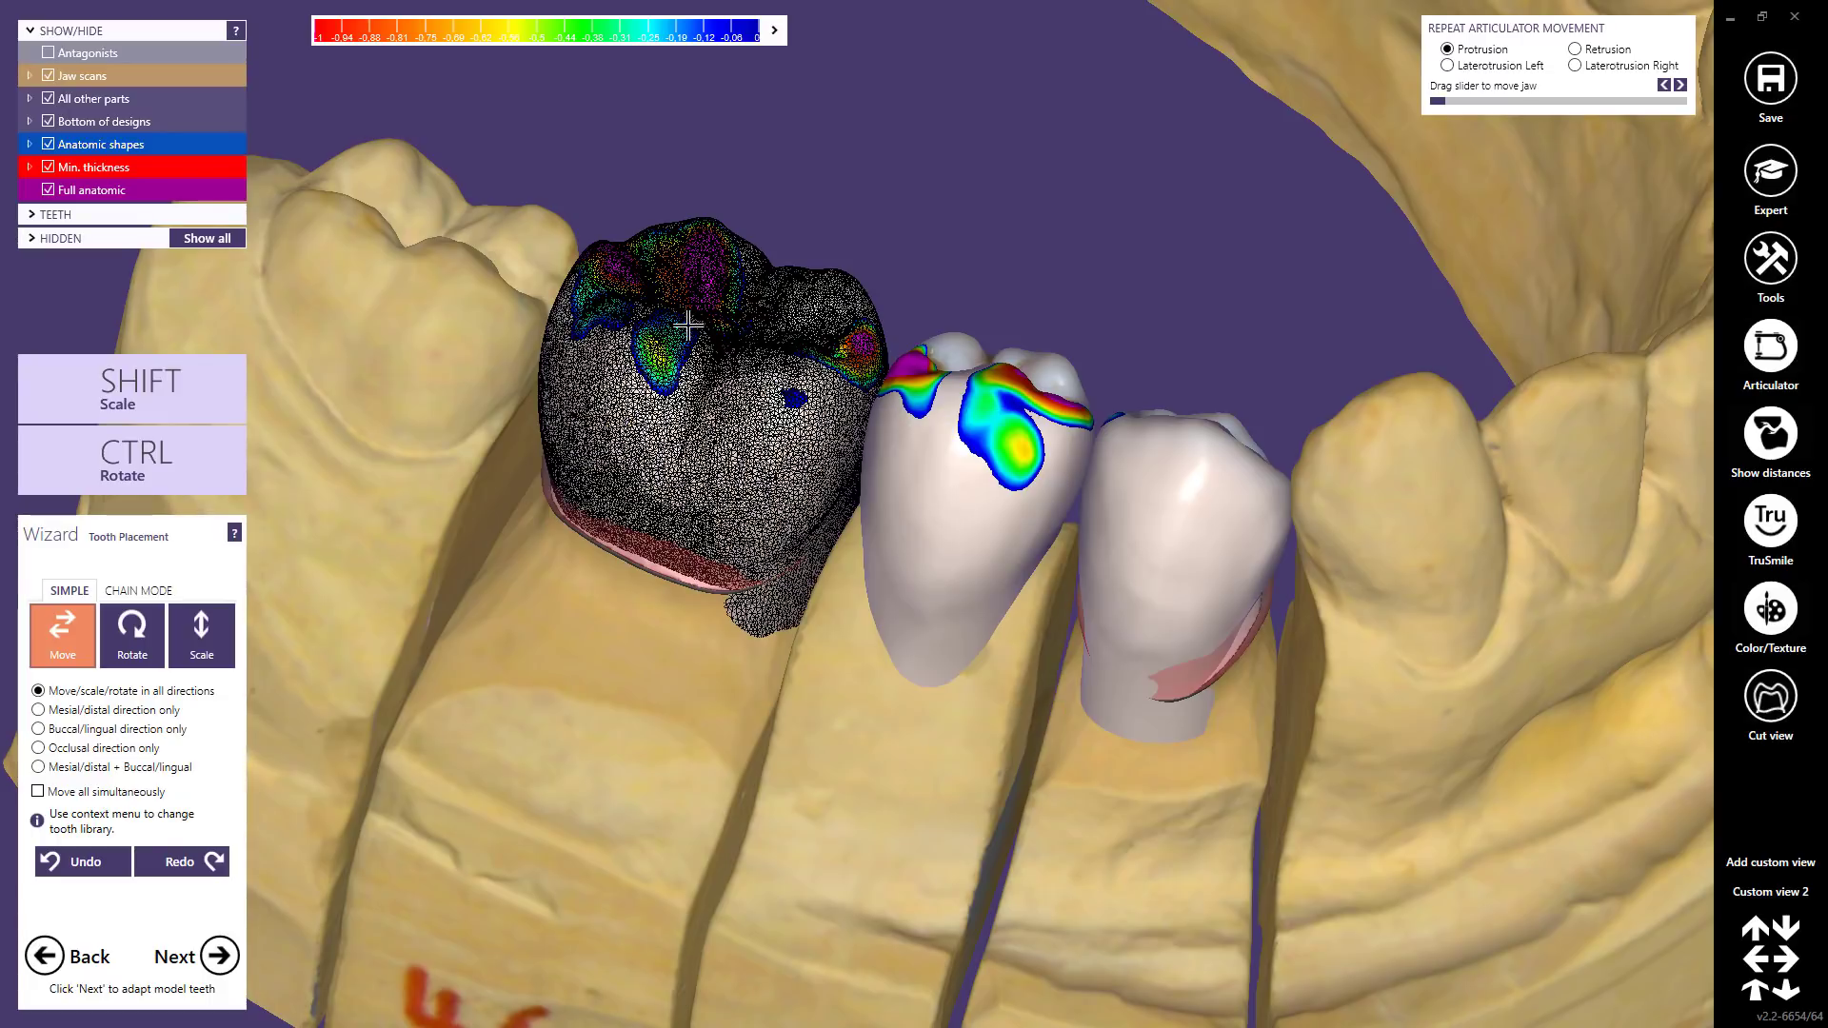
{"action": "scroll", "coordinate": [687, 326], "scroll_direction": "up", "scroll_amount": 5}
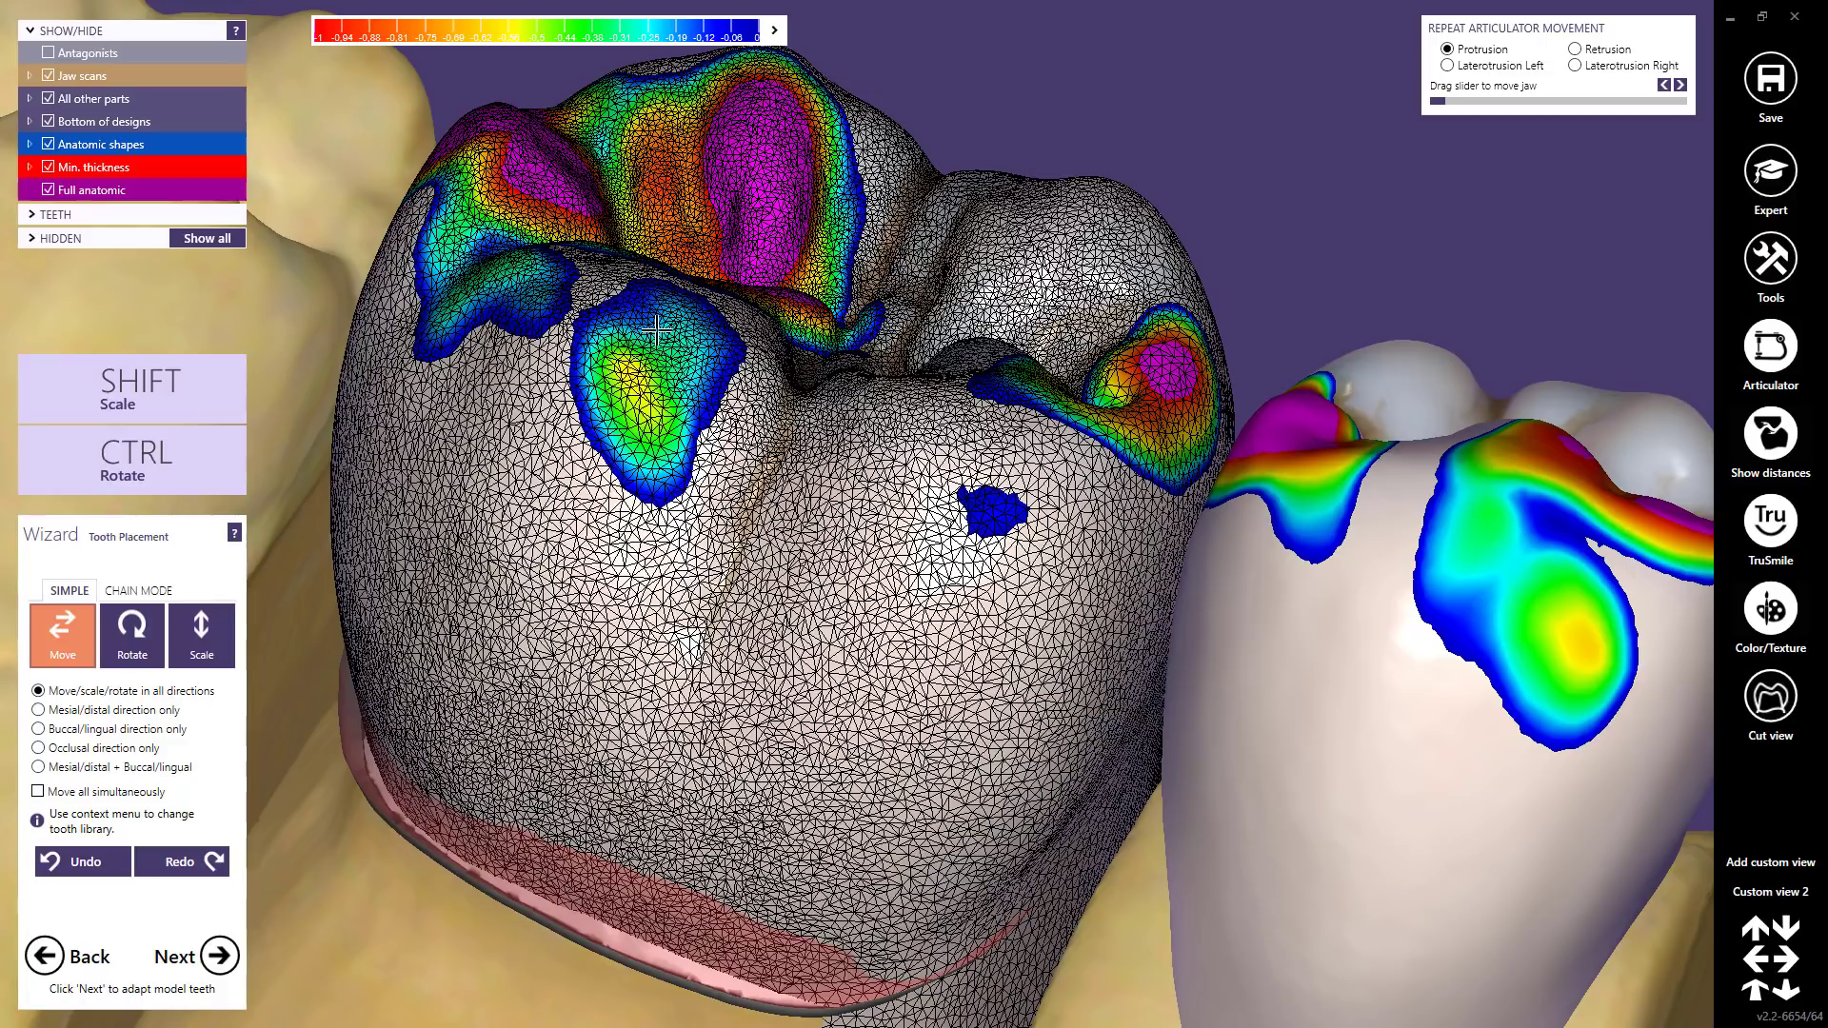
{"action": "right_click", "coordinate": [627, 501]}
{"action": "mouse_move", "coordinate": [761, 706]}
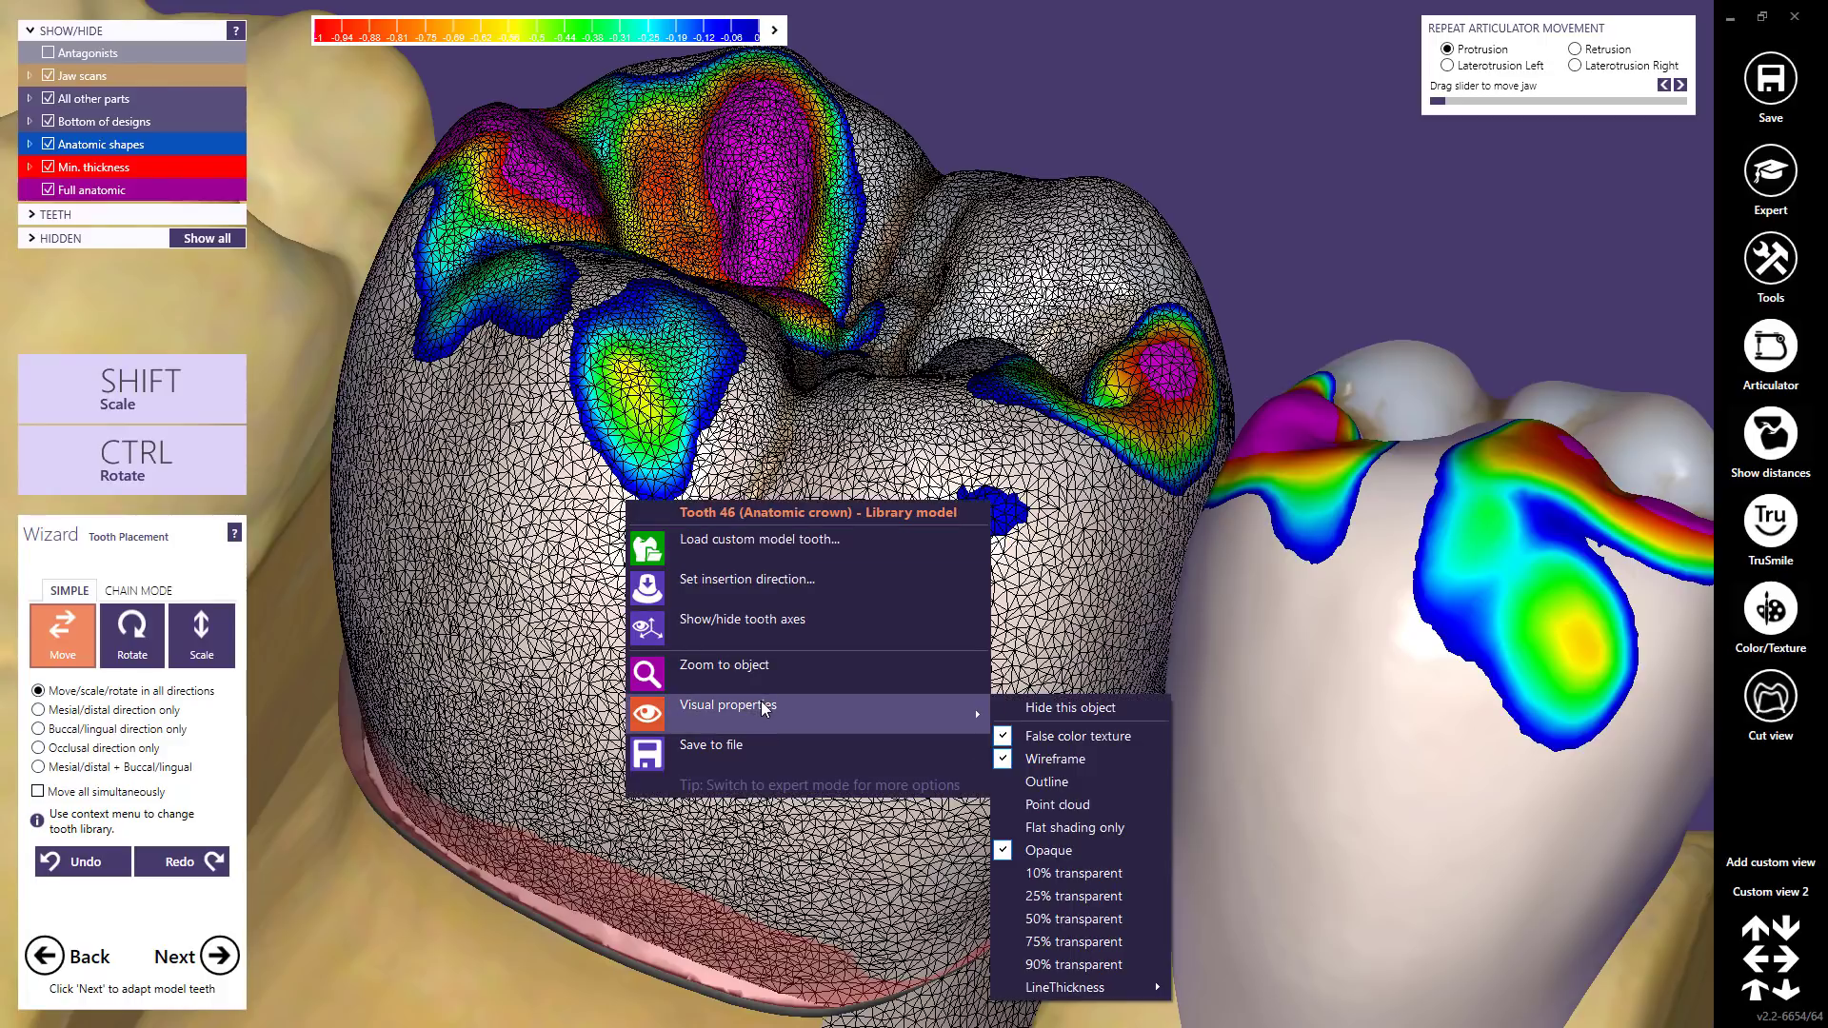
{"action": "left_click", "coordinate": [1036, 758]}
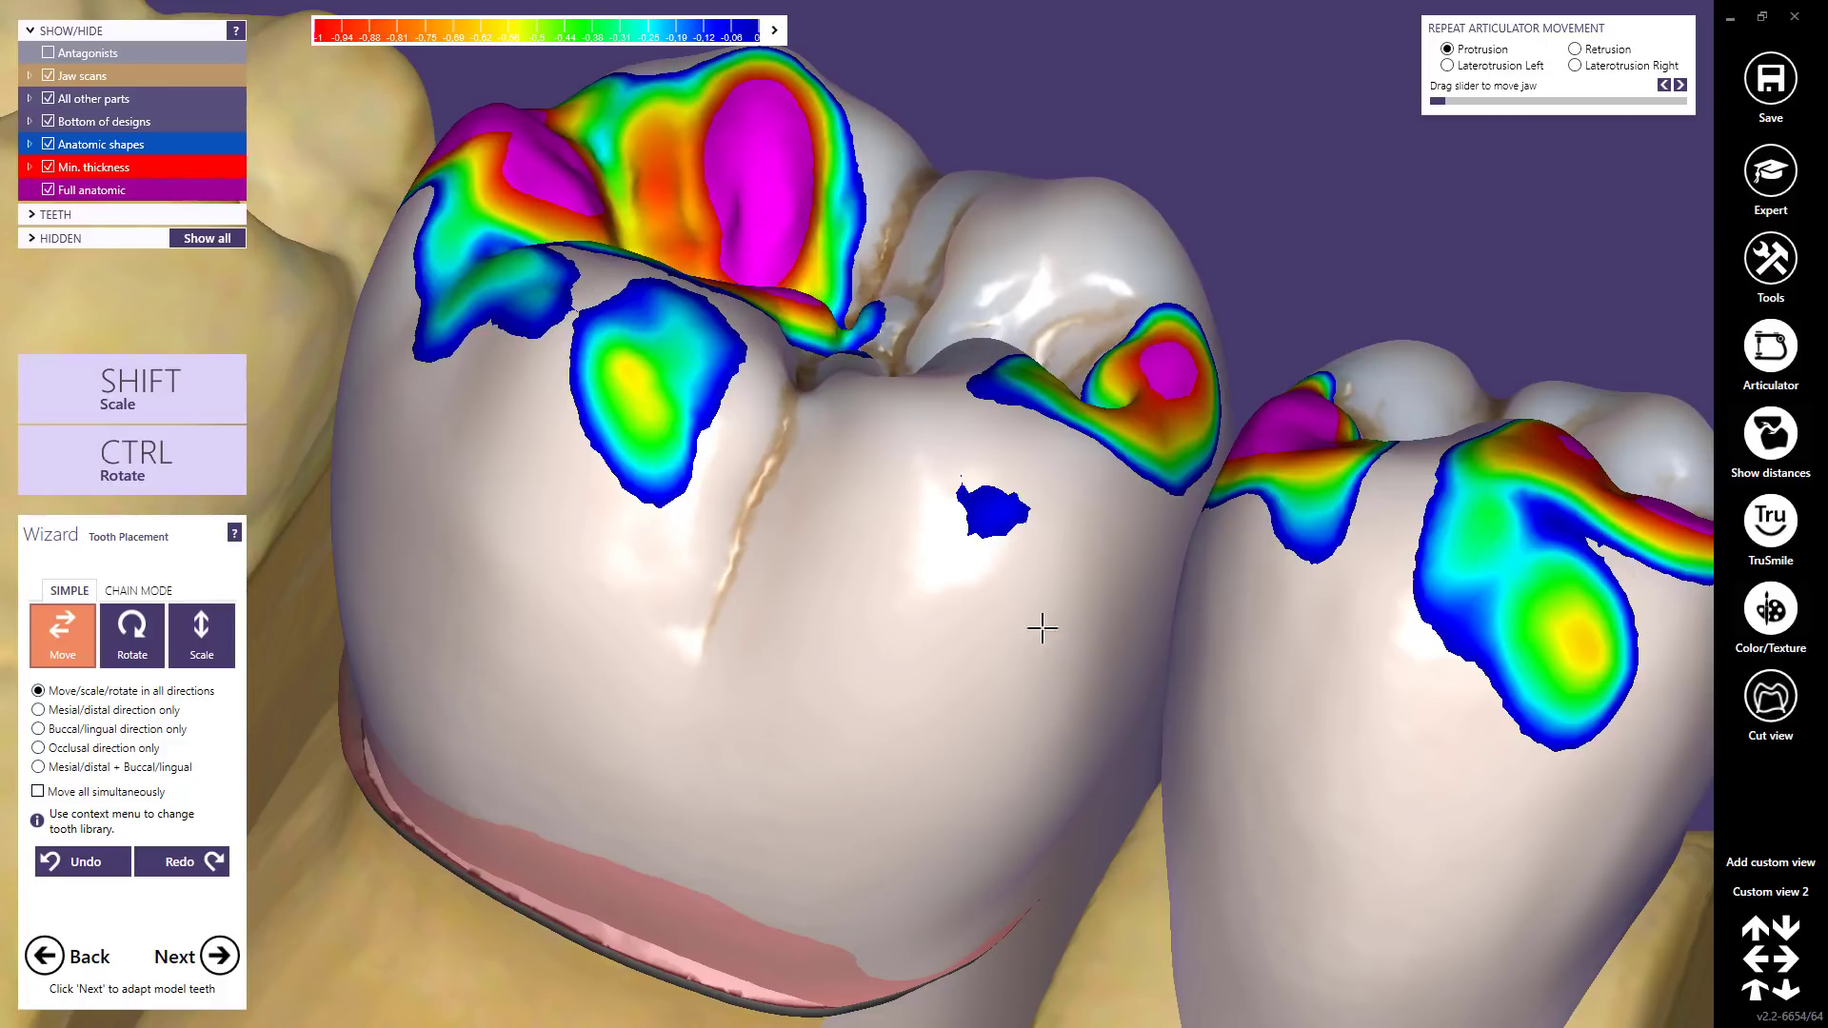
- Reload the three model teeth from the generic tooth library, discarding the previous designs
{"action": "right_click", "coordinate": [1020, 108]}
{"action": "left_click", "coordinate": [1064, 155]}
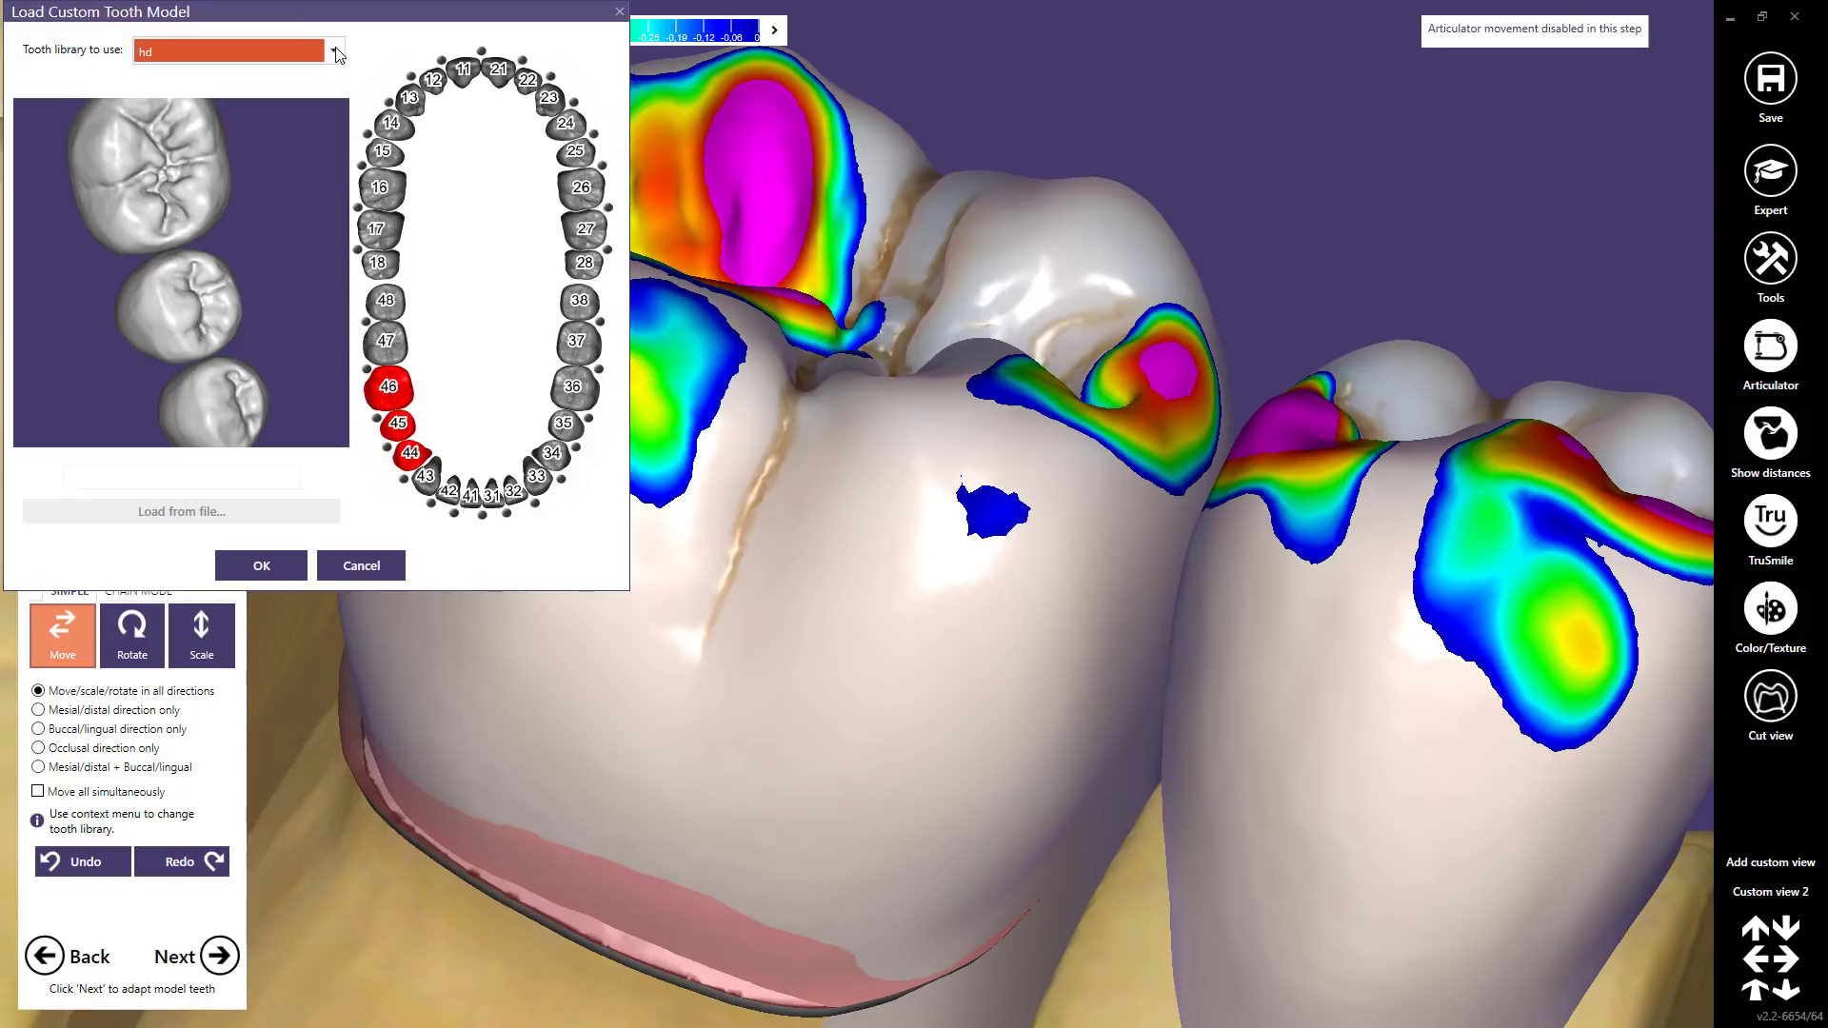
{"action": "left_click", "coordinate": [335, 52]}
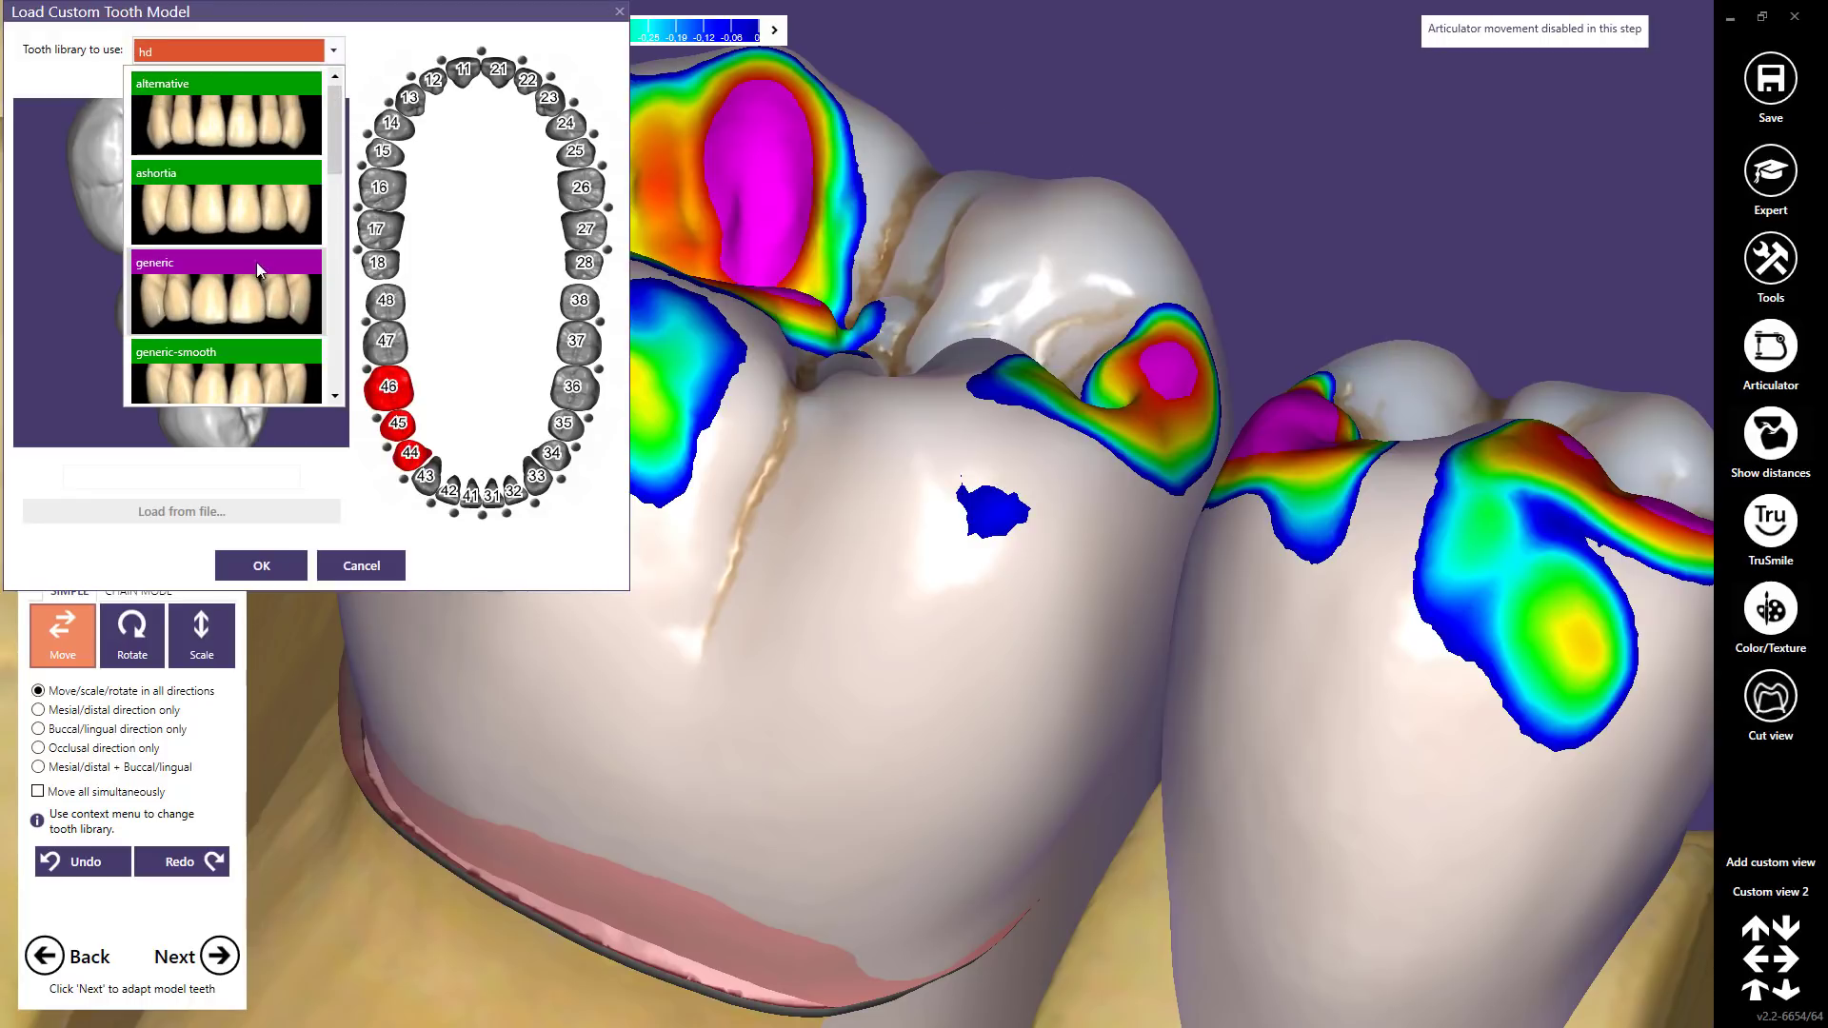
{"action": "left_click", "coordinate": [255, 271]}
{"action": "left_click", "coordinate": [263, 565]}
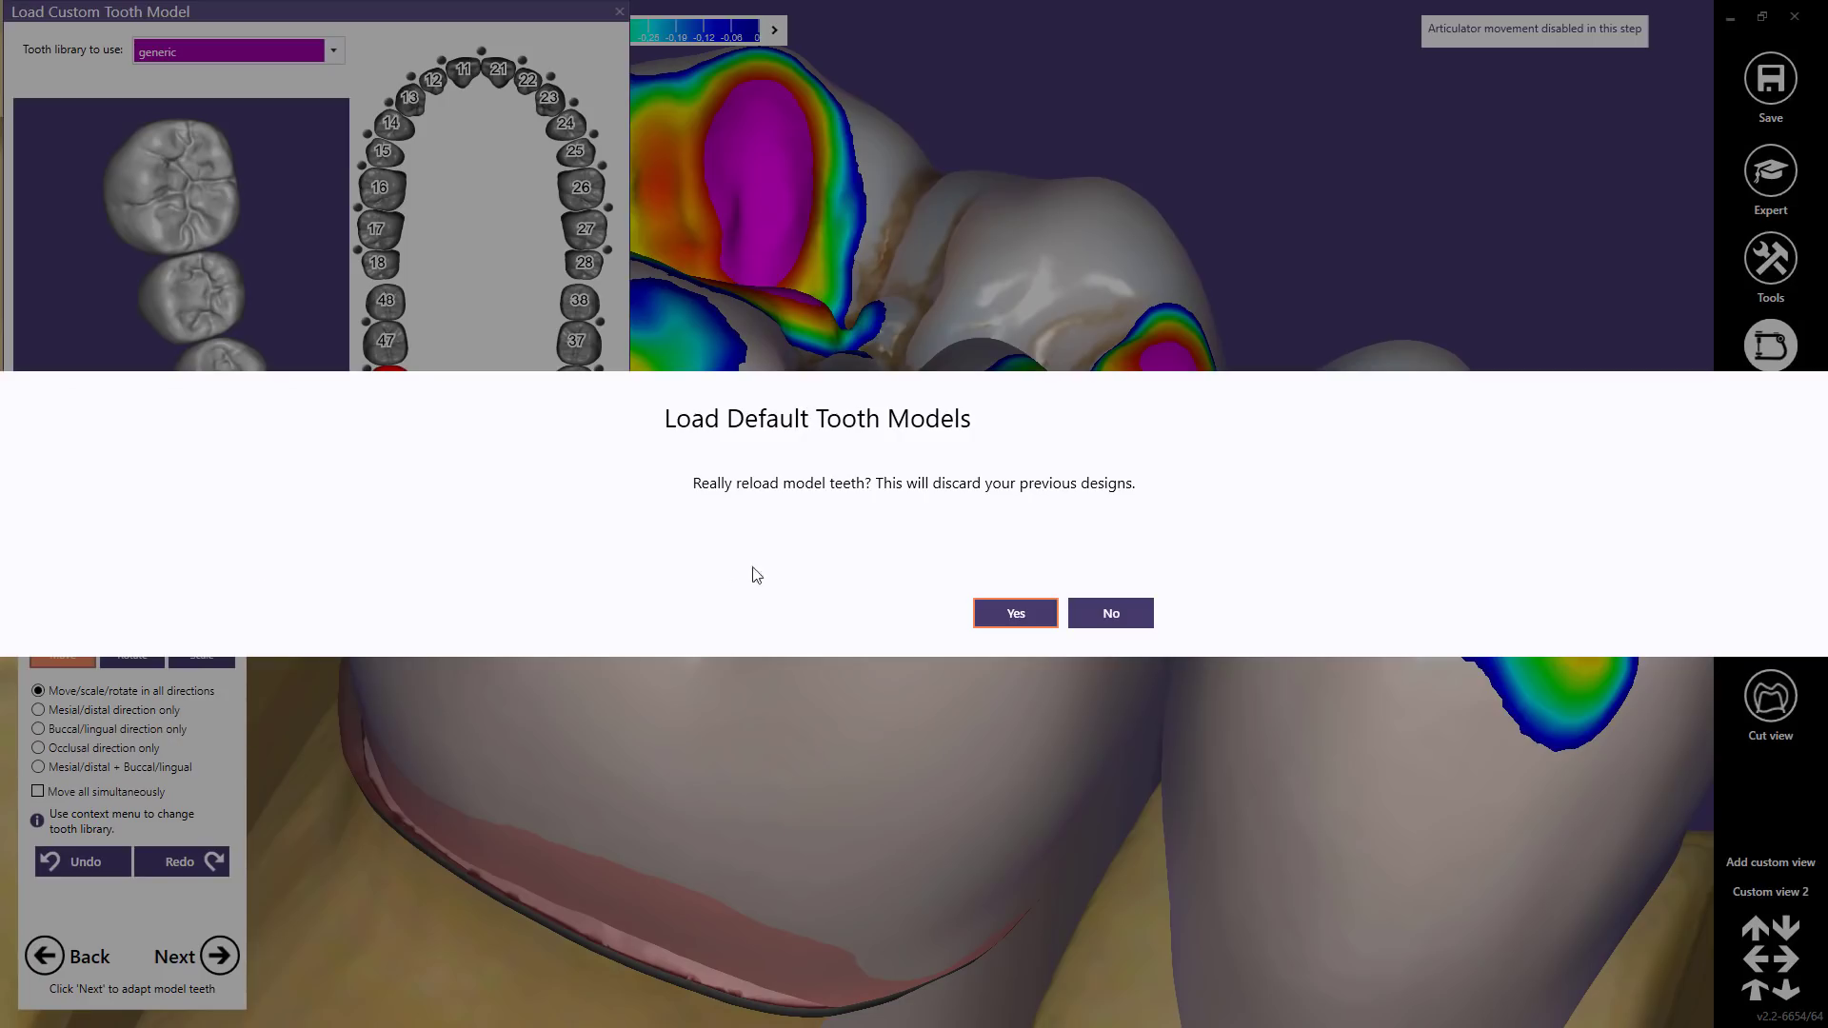
{"action": "left_click", "coordinate": [1030, 625]}
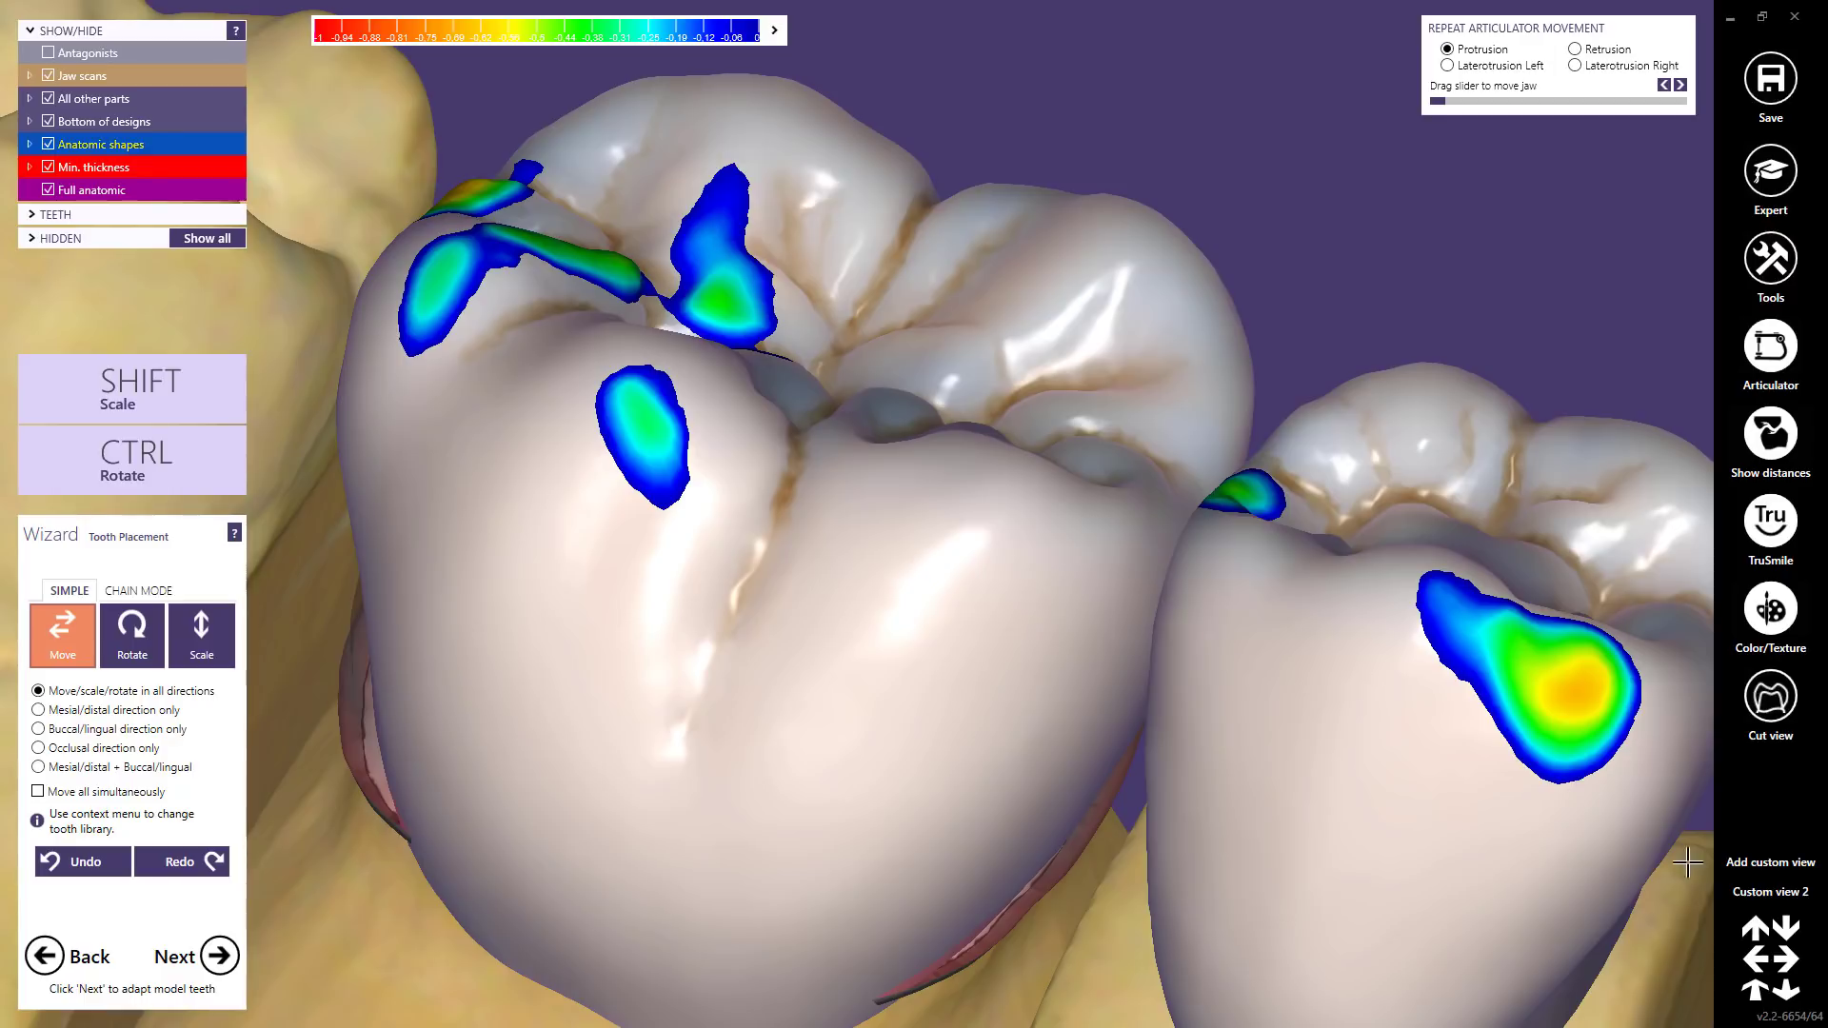
- Restore Custom view 2, continue to free-forming and cut all intersections of the teeth
{"action": "left_click", "coordinate": [1766, 894]}
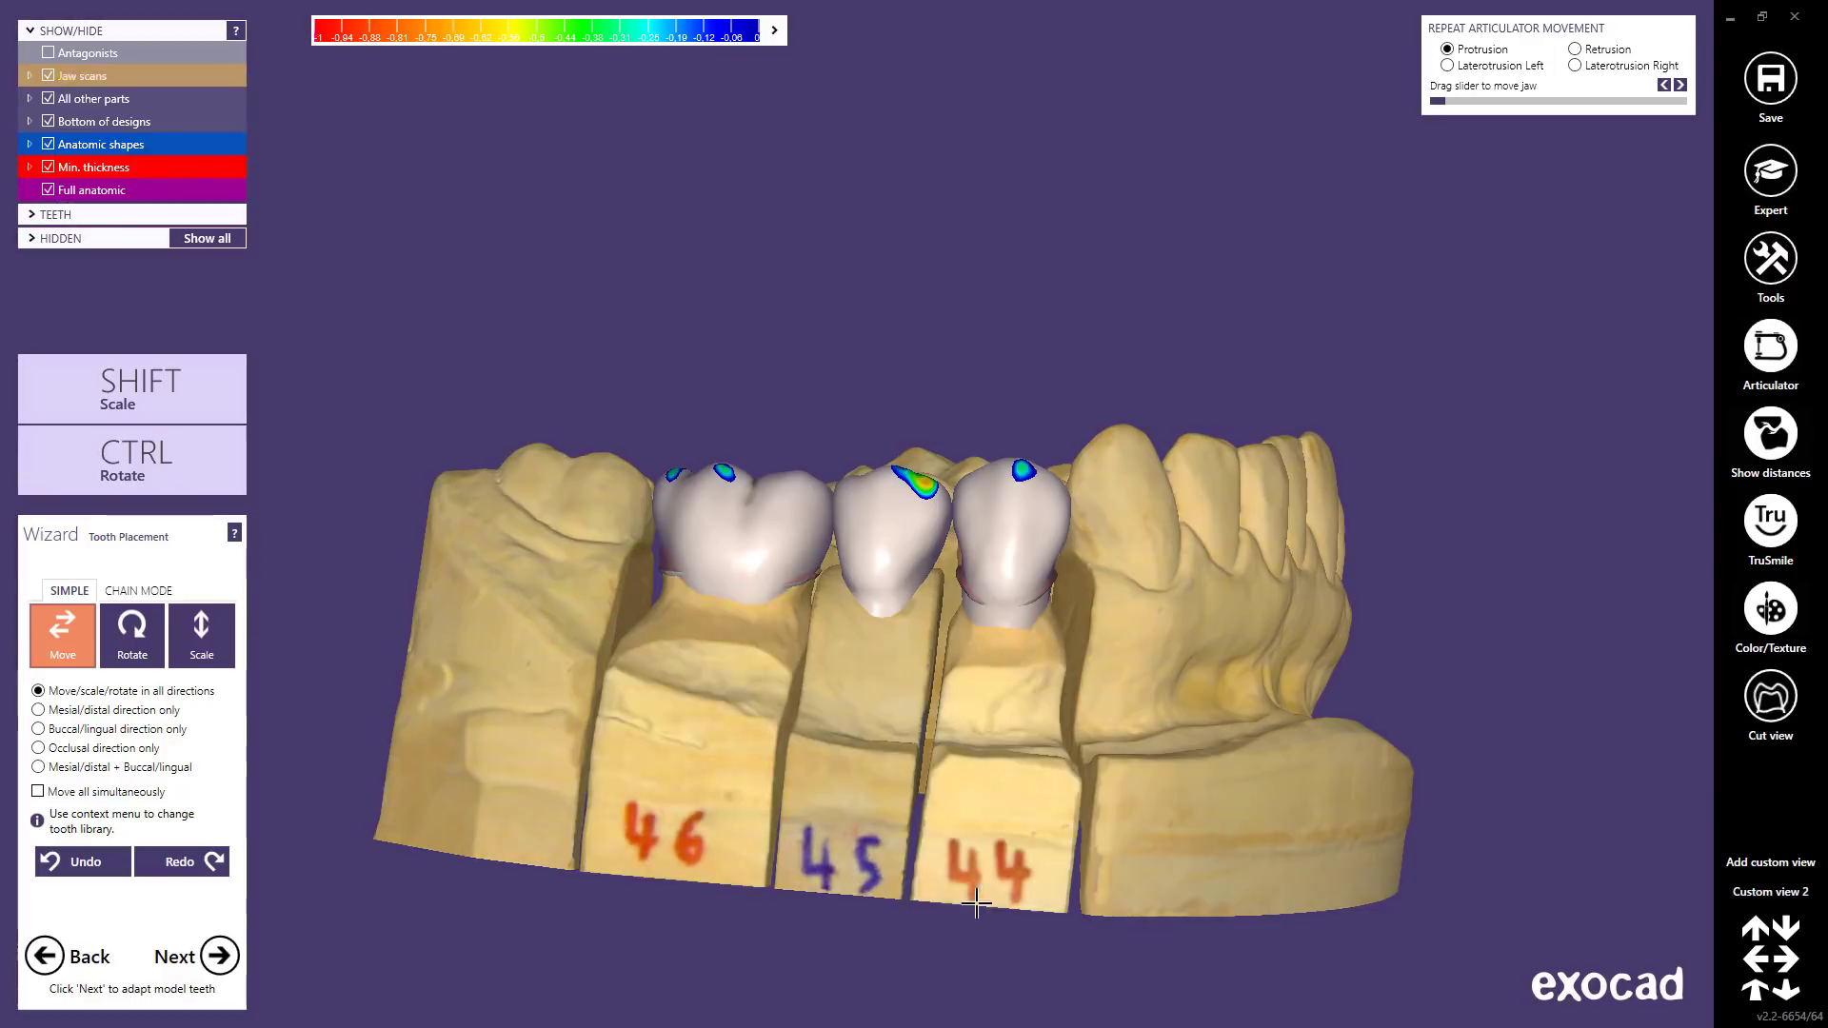
{"action": "left_click", "coordinate": [217, 957]}
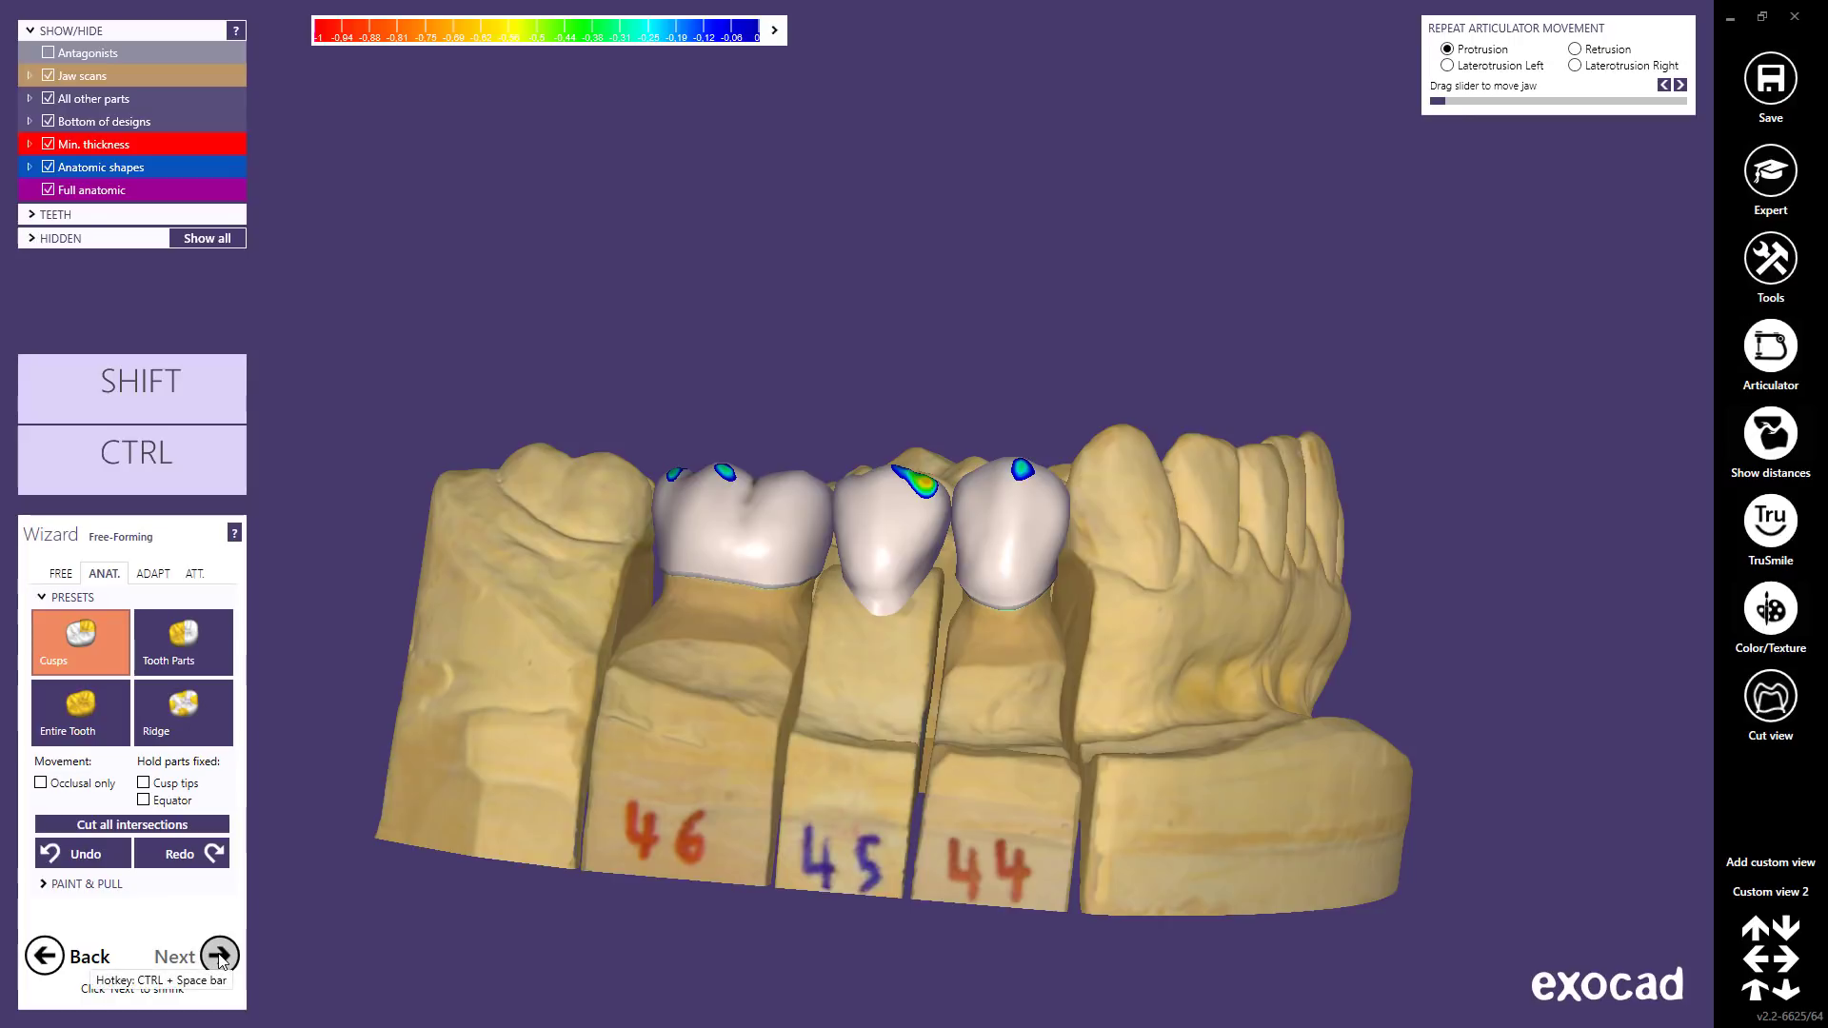
{"action": "left_click", "coordinate": [153, 825]}
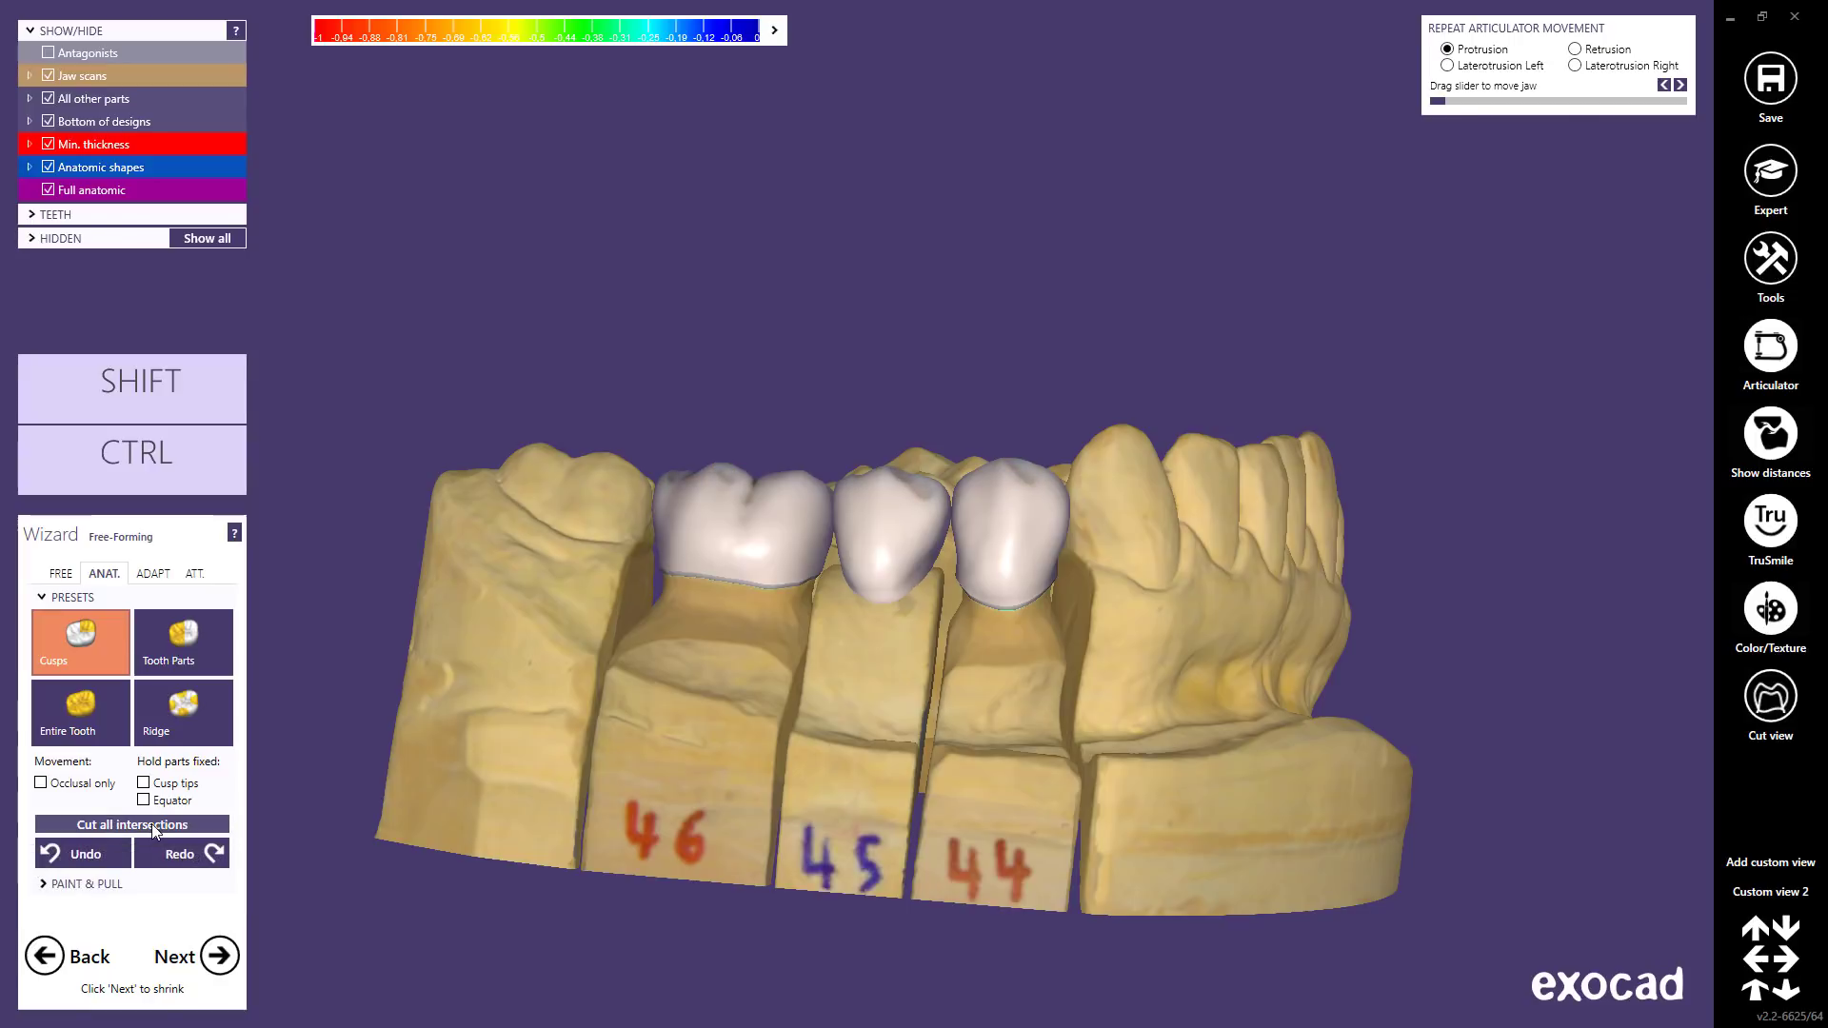
- Examine the free-forming modes from Smooth/Flatten to the anatomic presets Tooth Parts, Entire Tooth and Ridge, leaving Cusps active
{"action": "right_click_drag", "start_coordinate": [767, 637], "coordinate": [767, 648]}
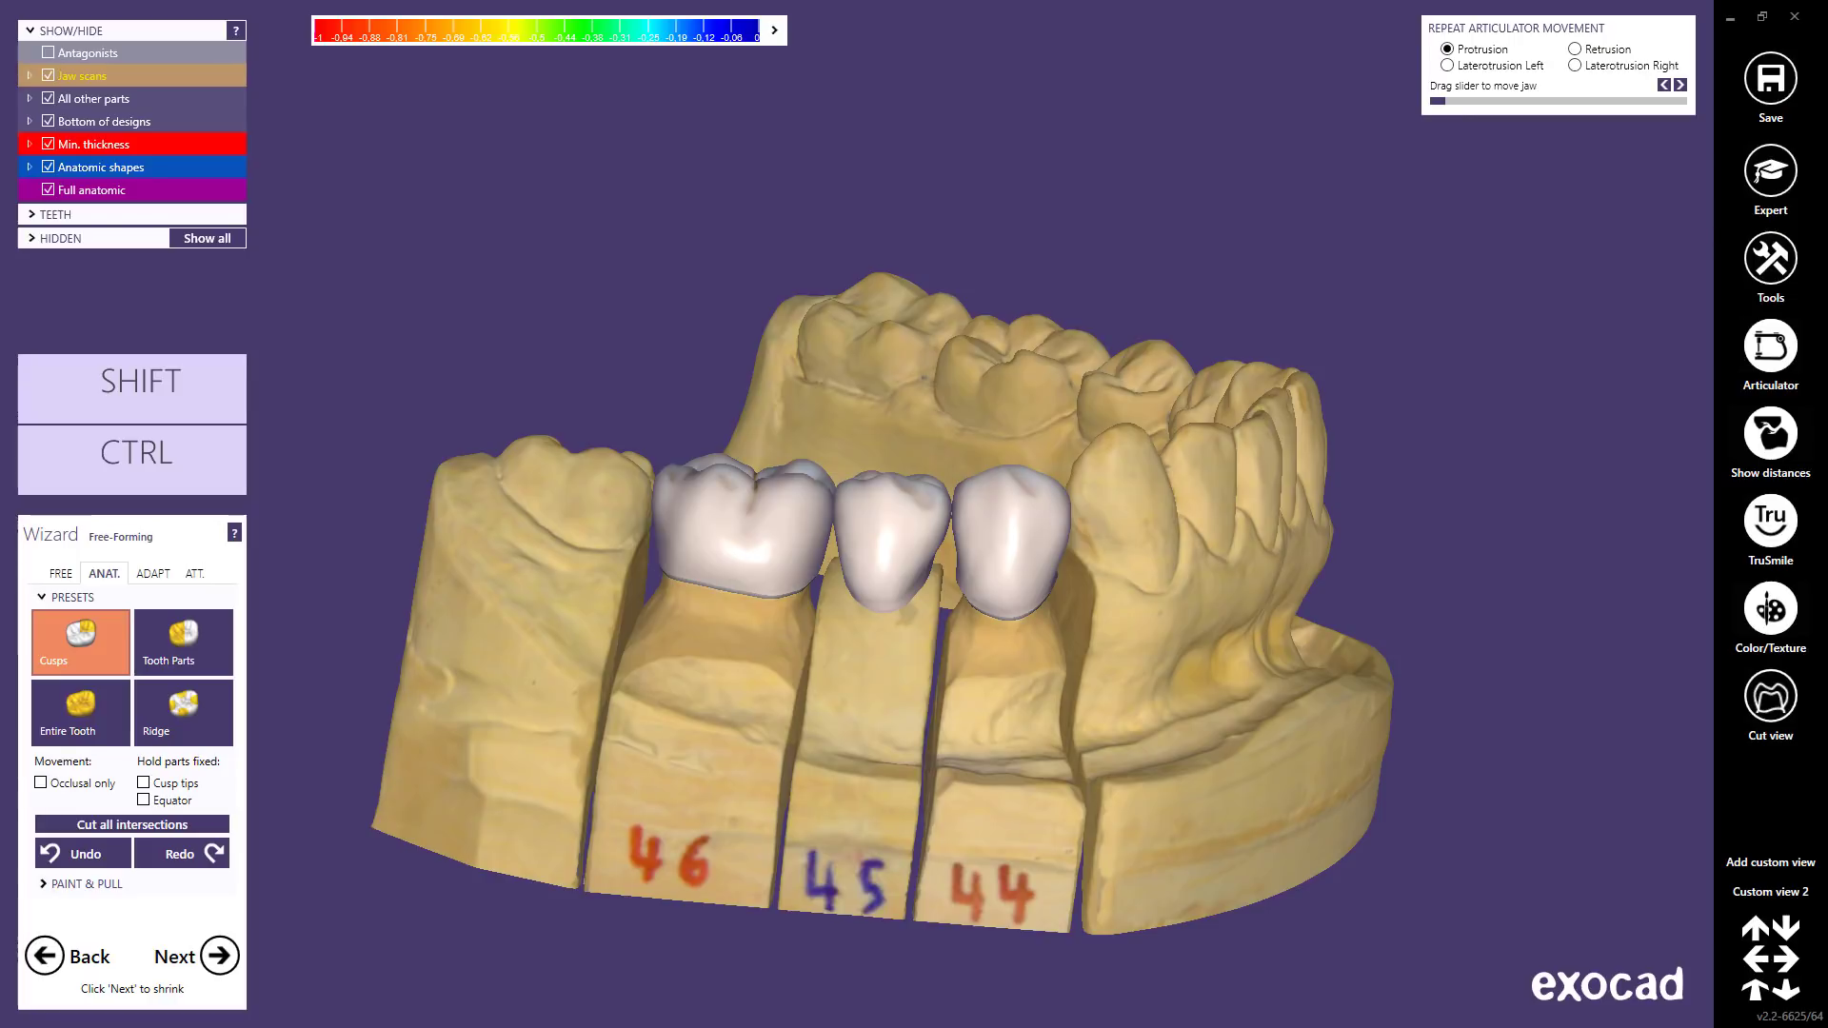
{"action": "left_click", "coordinate": [61, 573]}
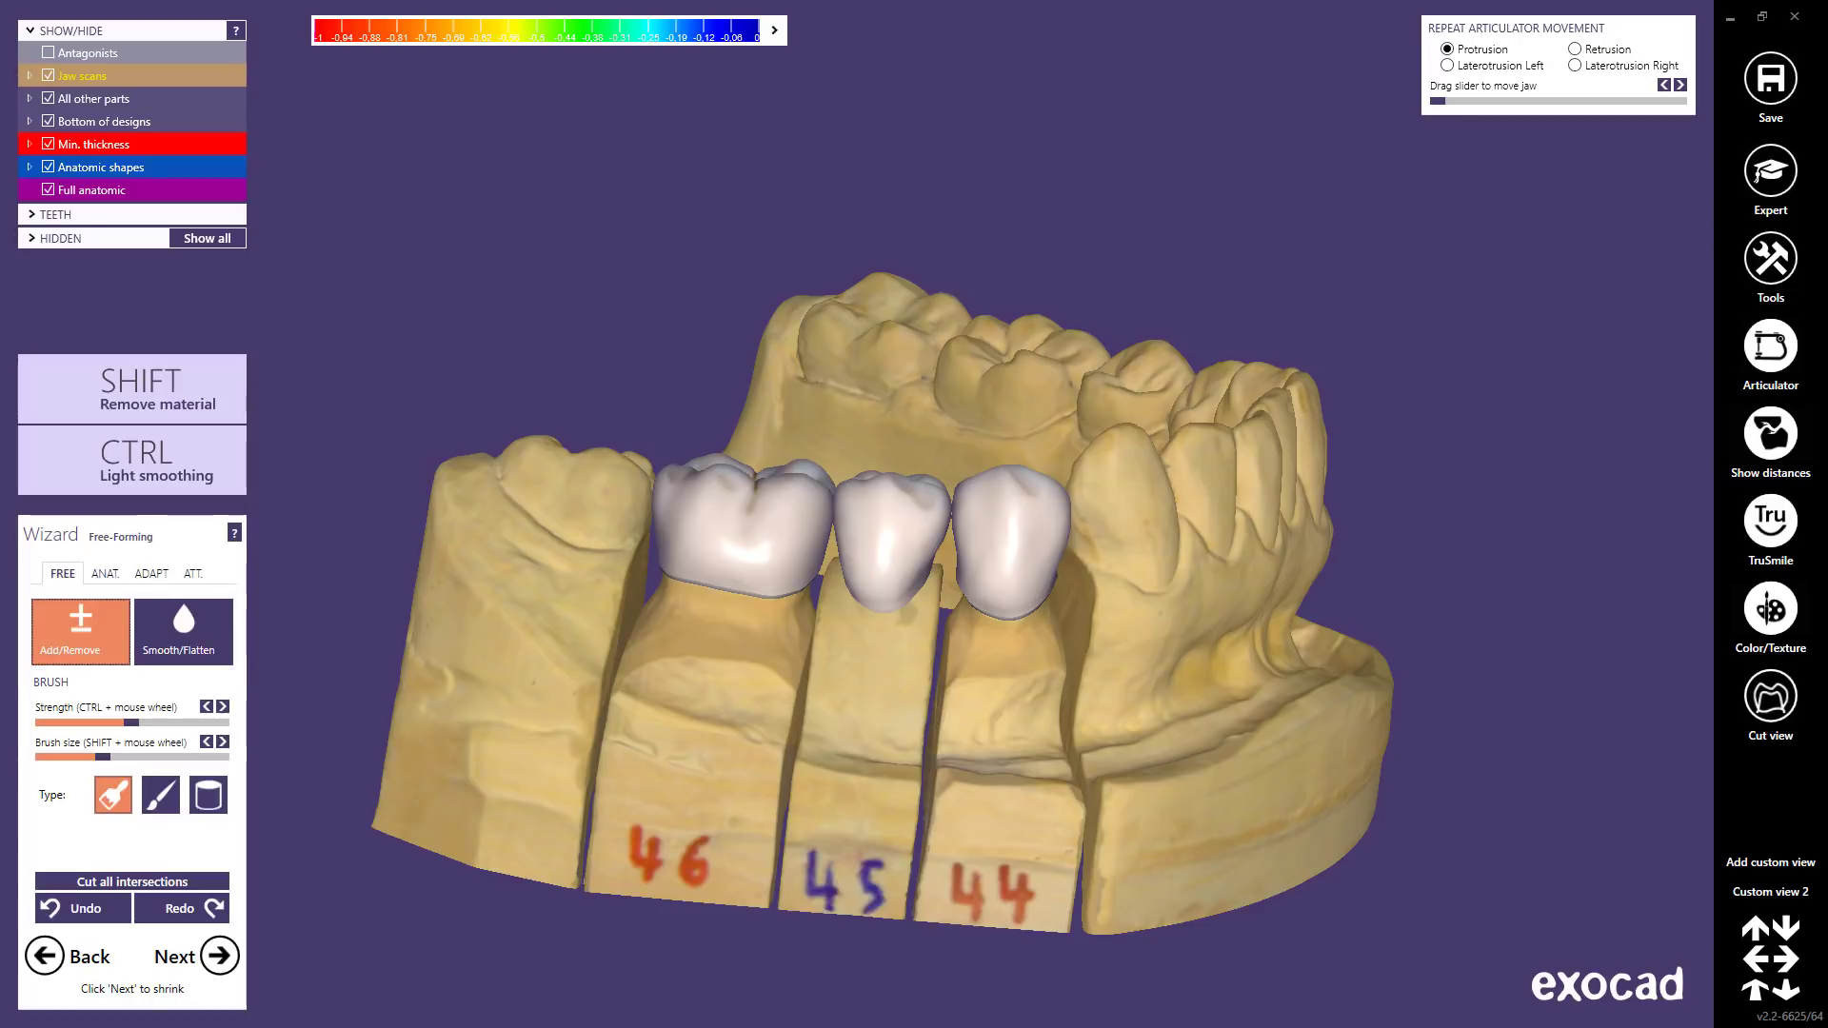
{"action": "left_click", "coordinate": [184, 633]}
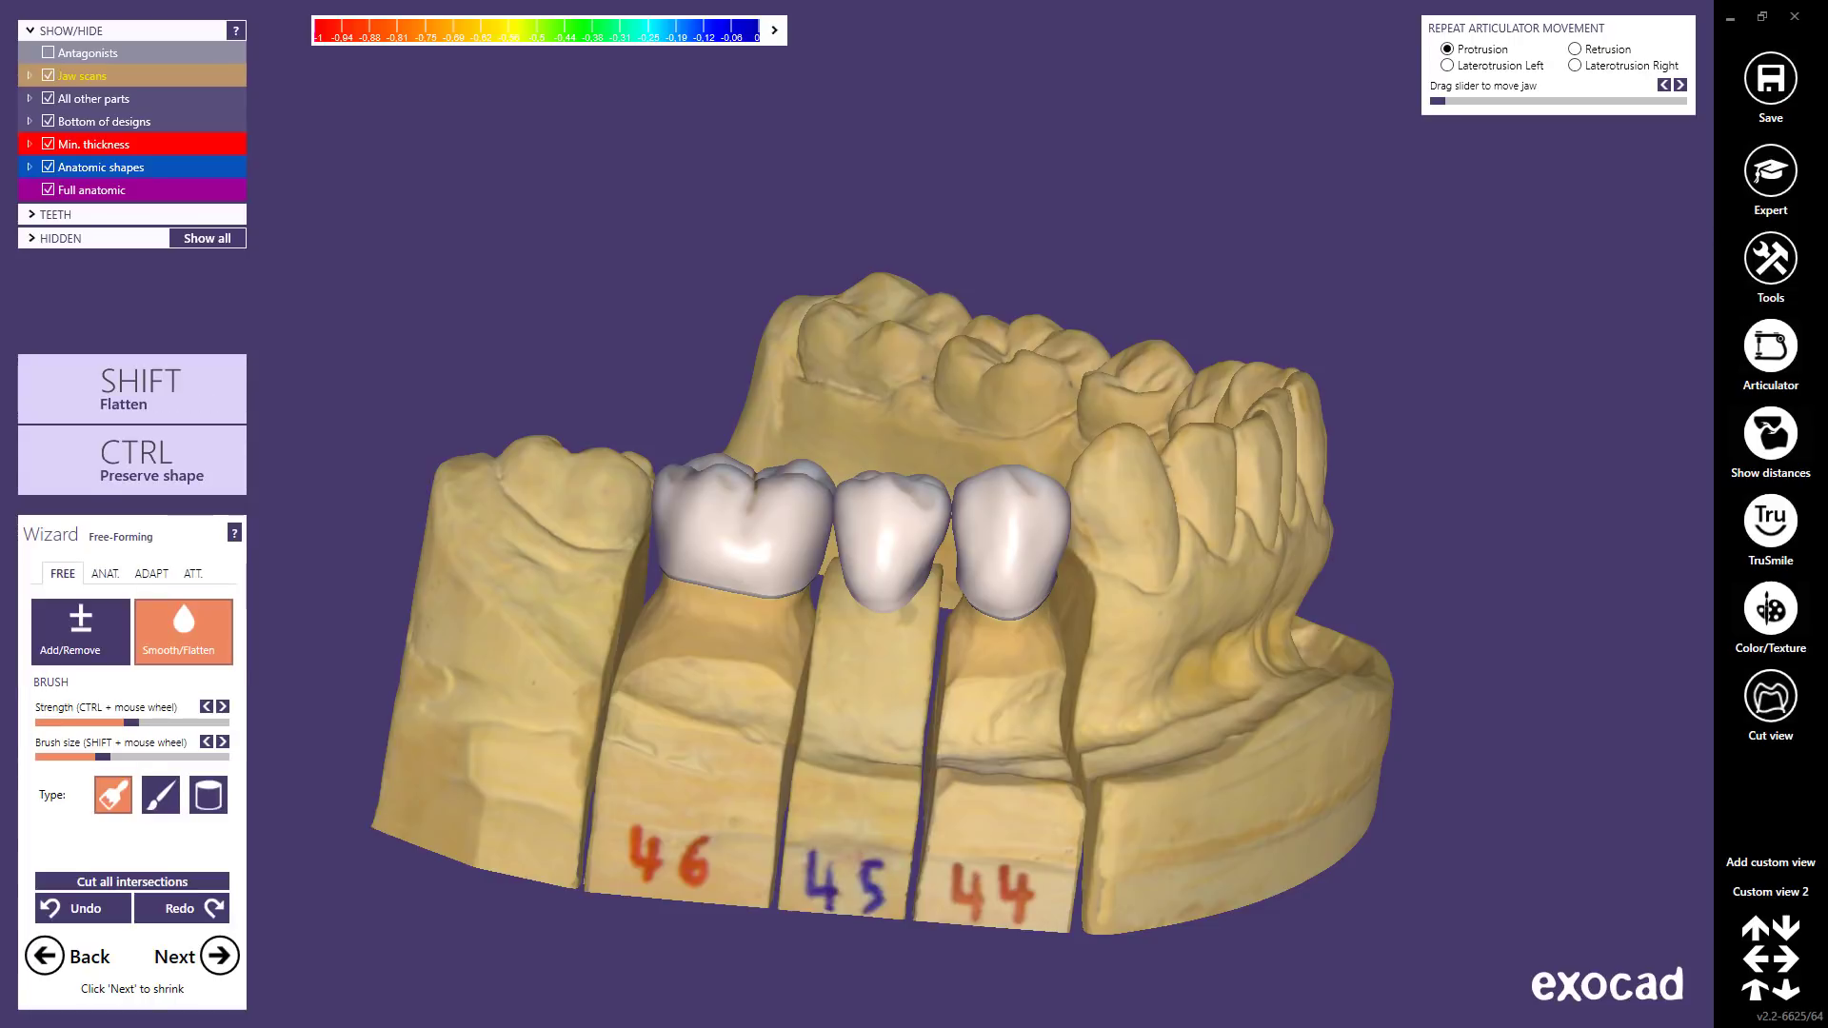
{"action": "left_click", "coordinate": [105, 573]}
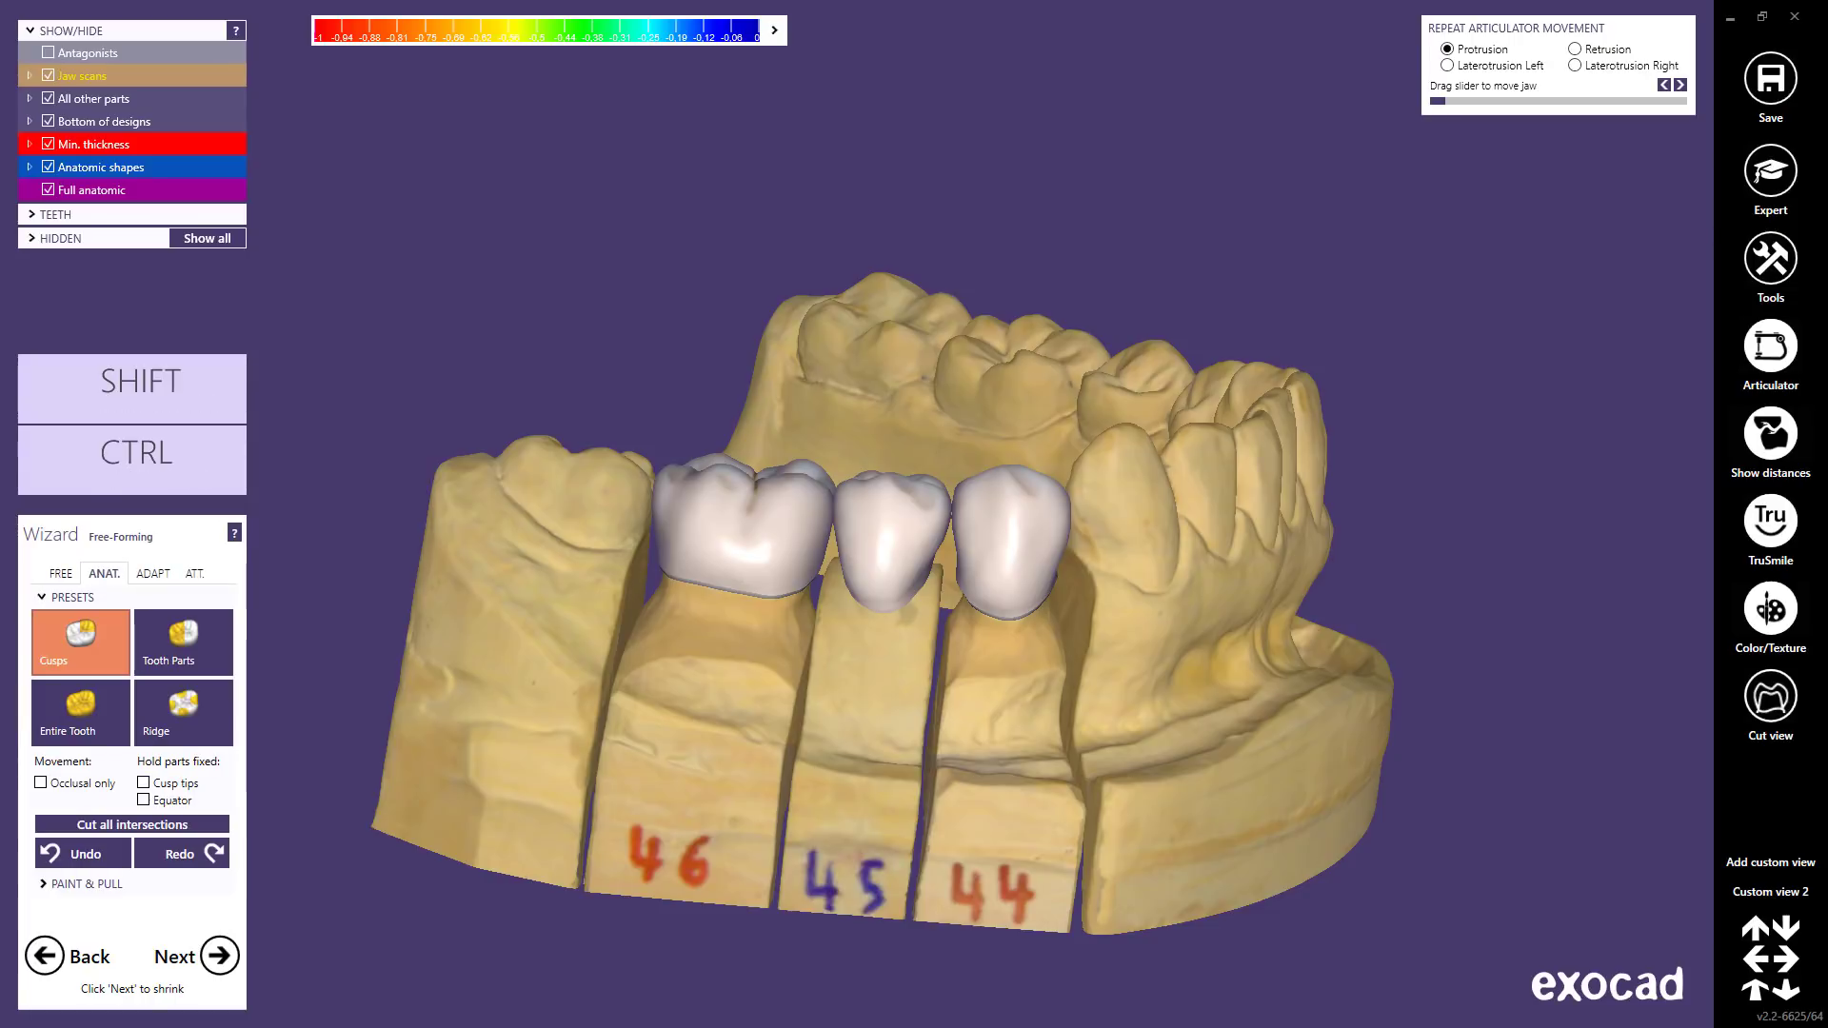
{"action": "left_click", "coordinate": [184, 643]}
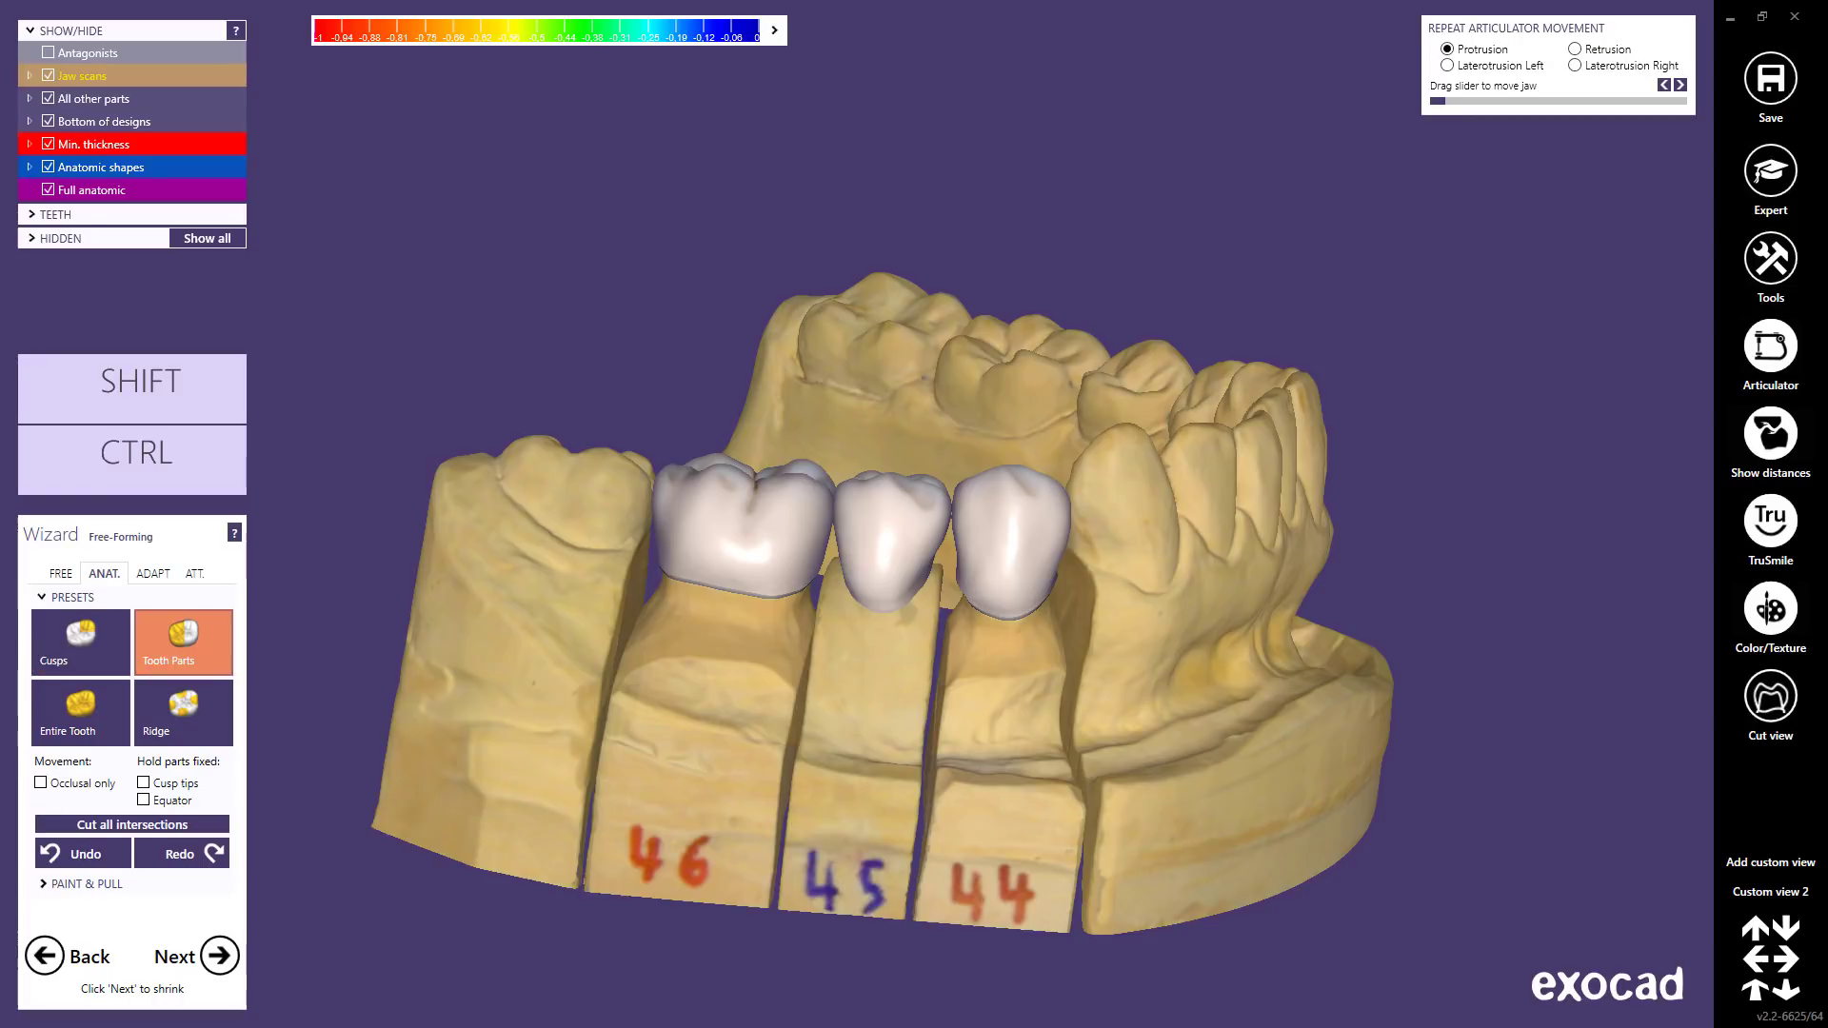
{"action": "left_click", "coordinate": [81, 713]}
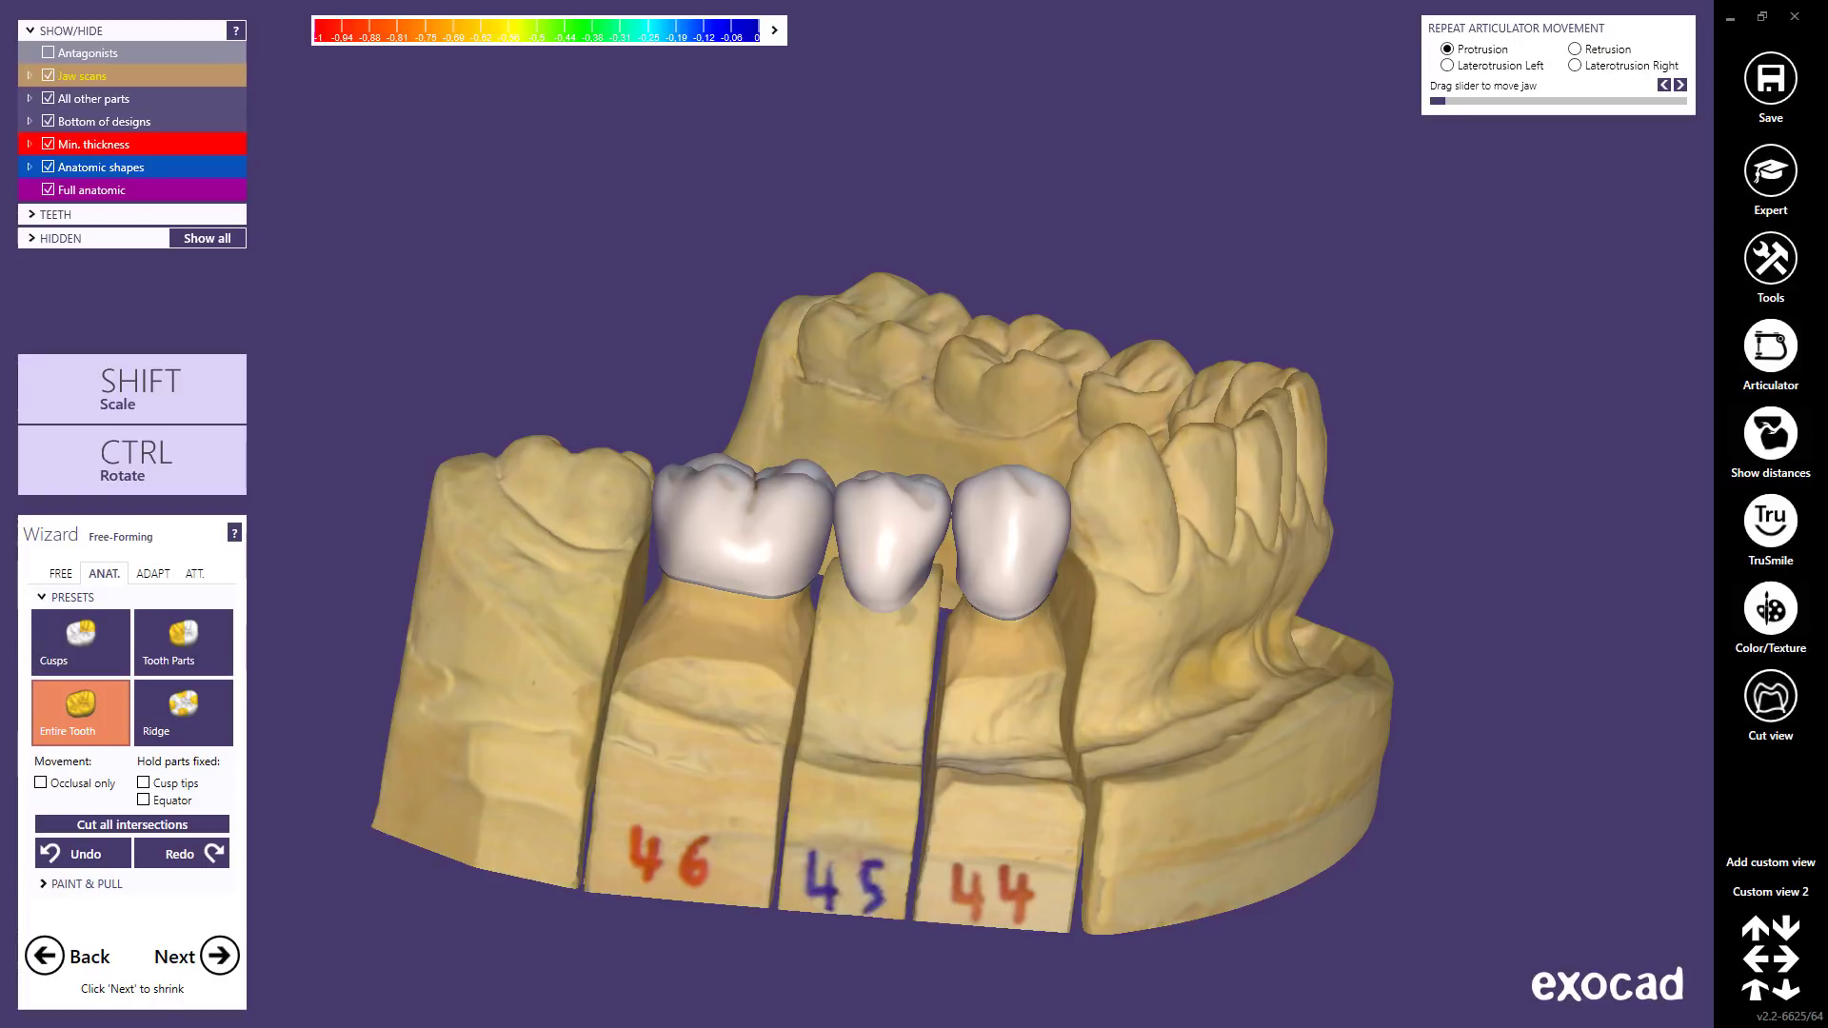
{"action": "left_click", "coordinate": [183, 713]}
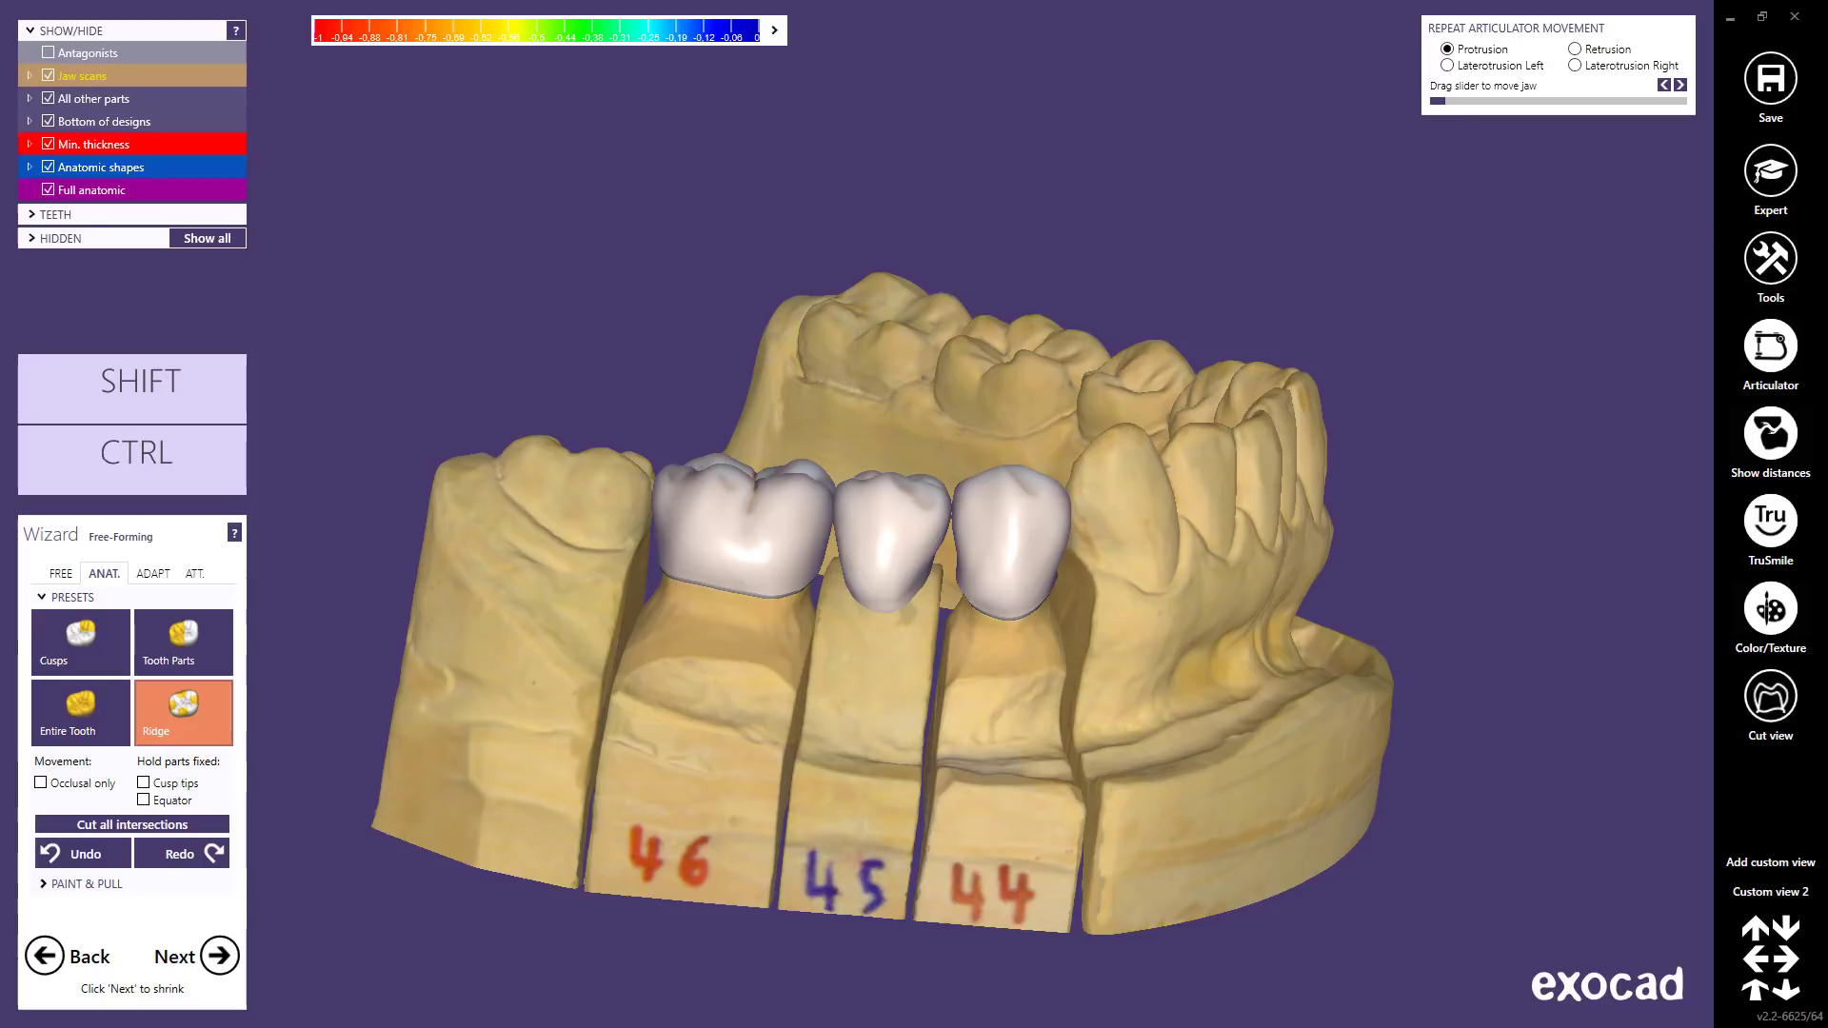
{"action": "left_click", "coordinate": [81, 643]}
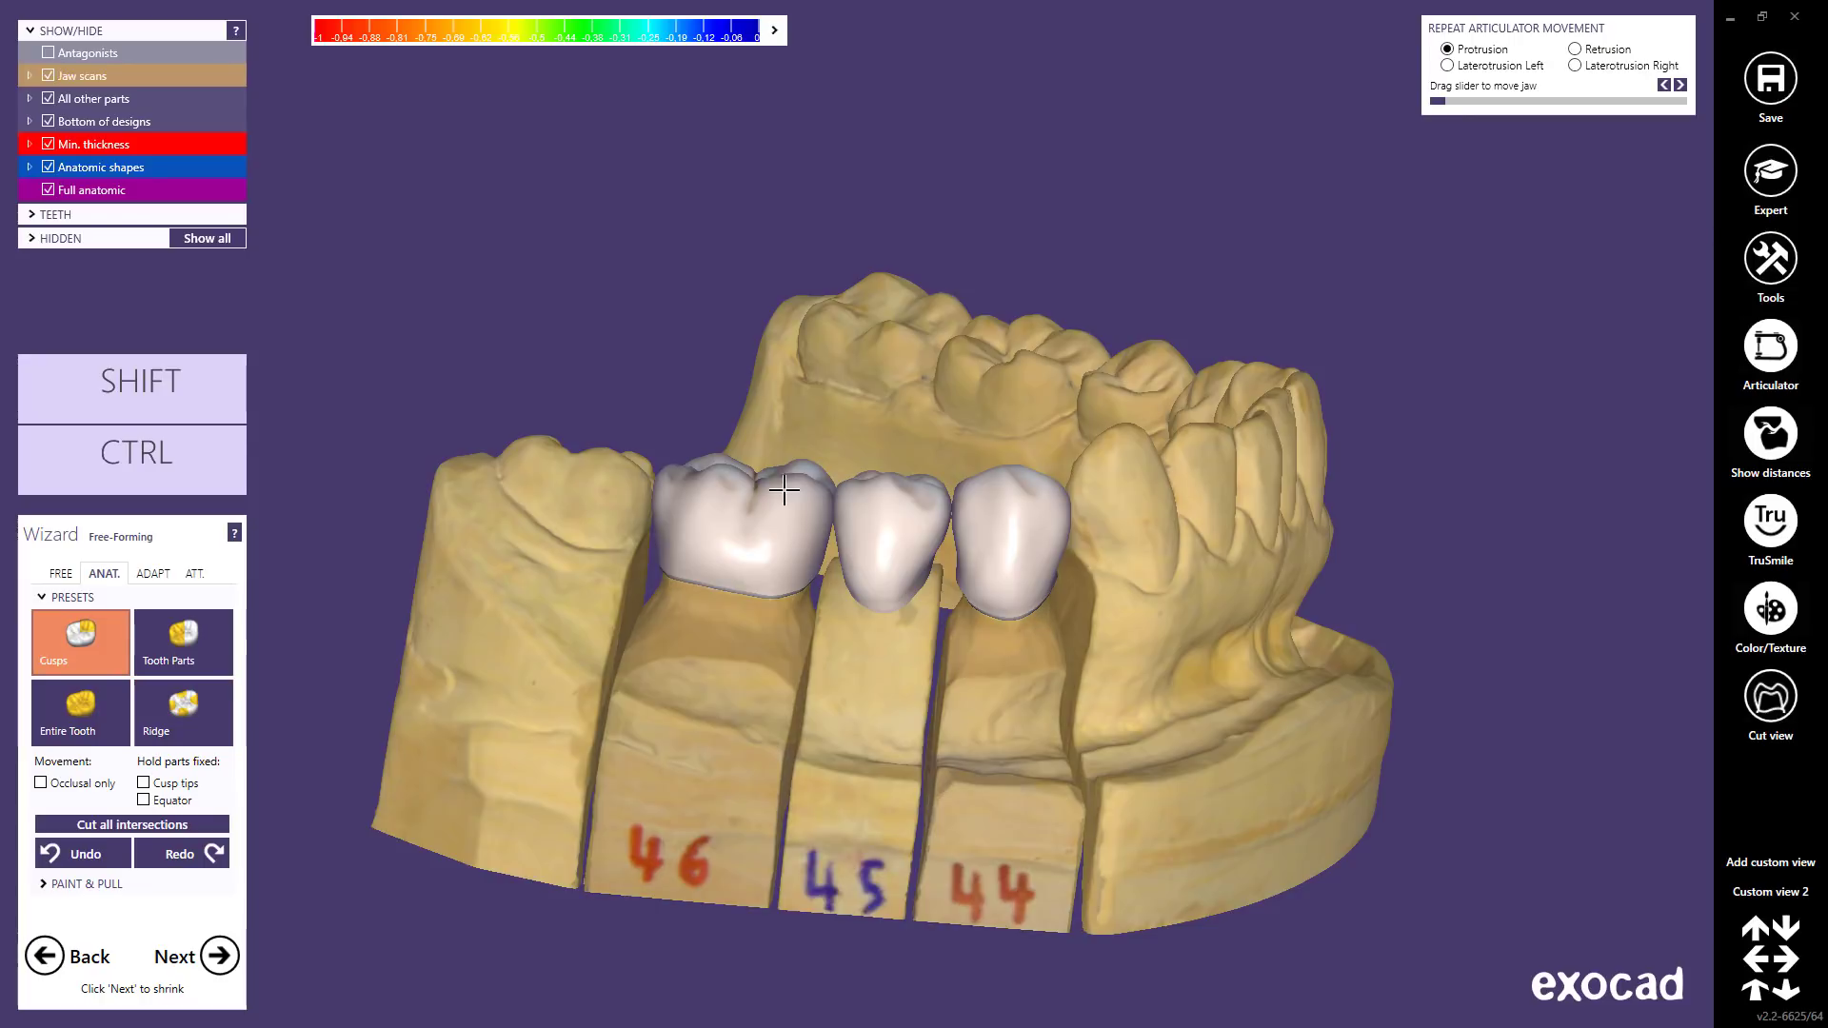
- Change the distance display from intersections to contacts with the antagonists and collapse its settings
{"action": "left_click", "coordinate": [776, 29]}
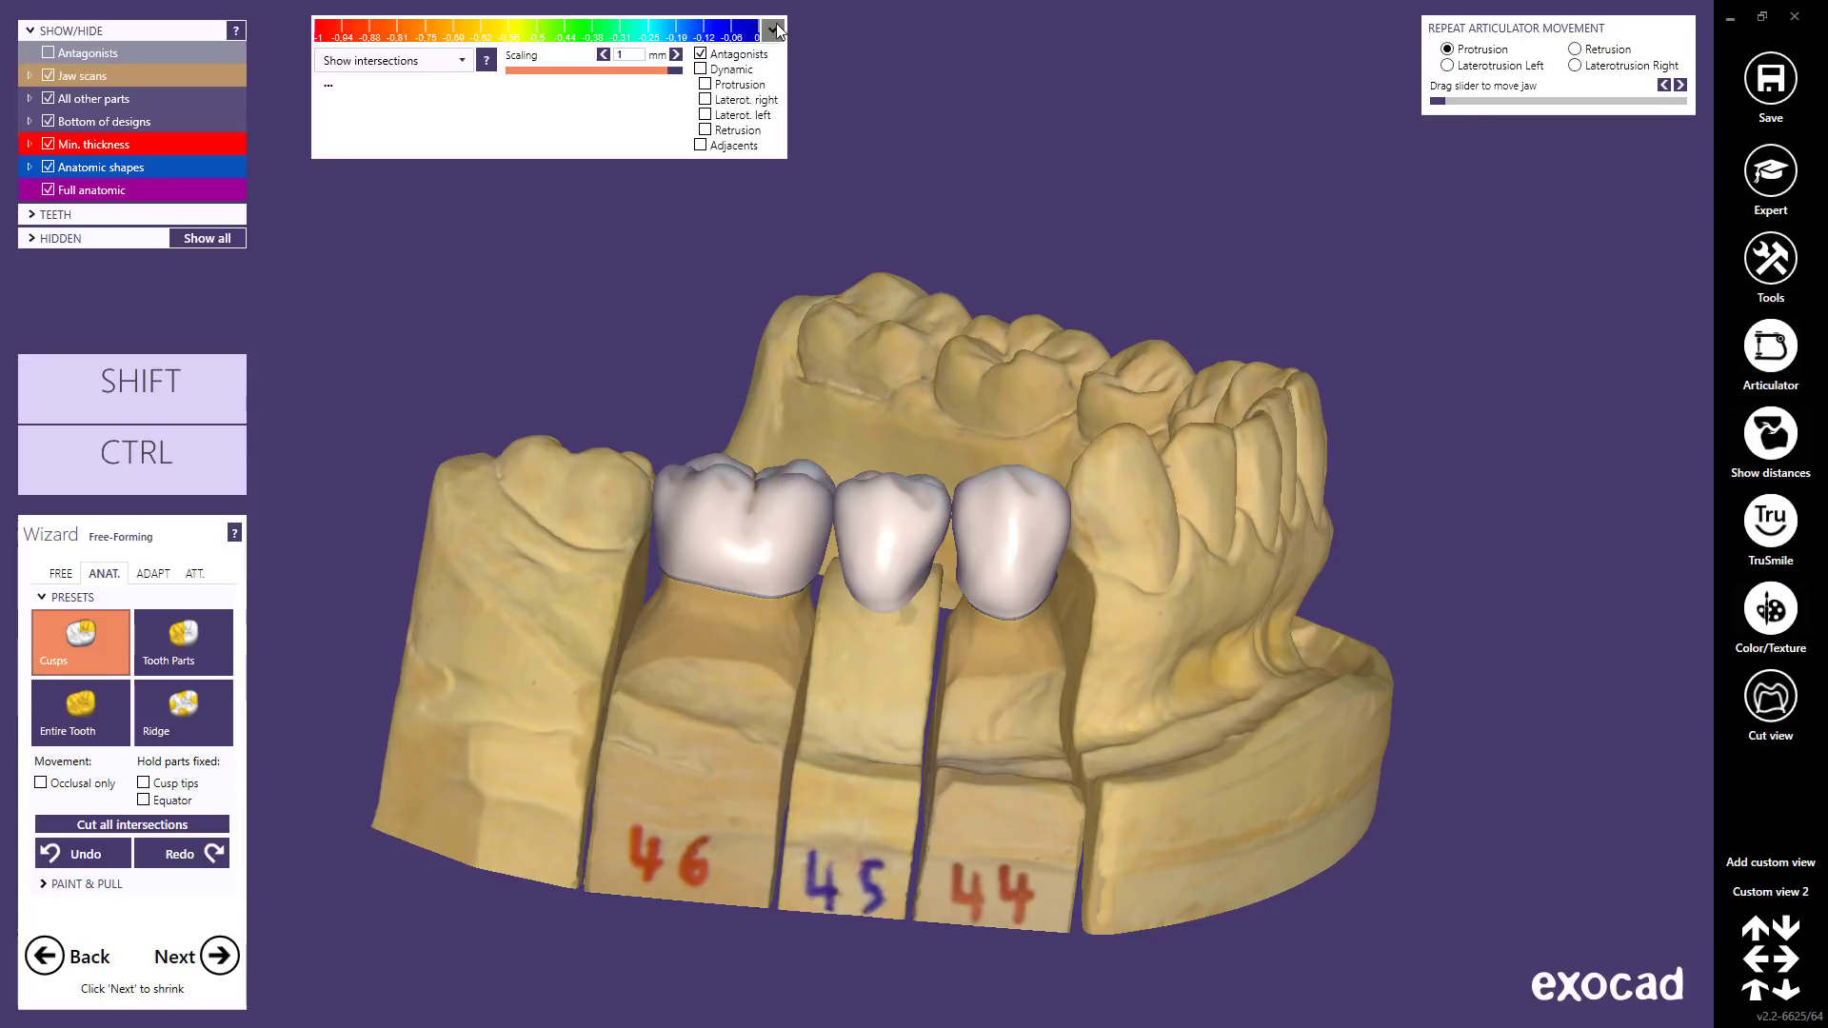
{"action": "left_click", "coordinate": [465, 63]}
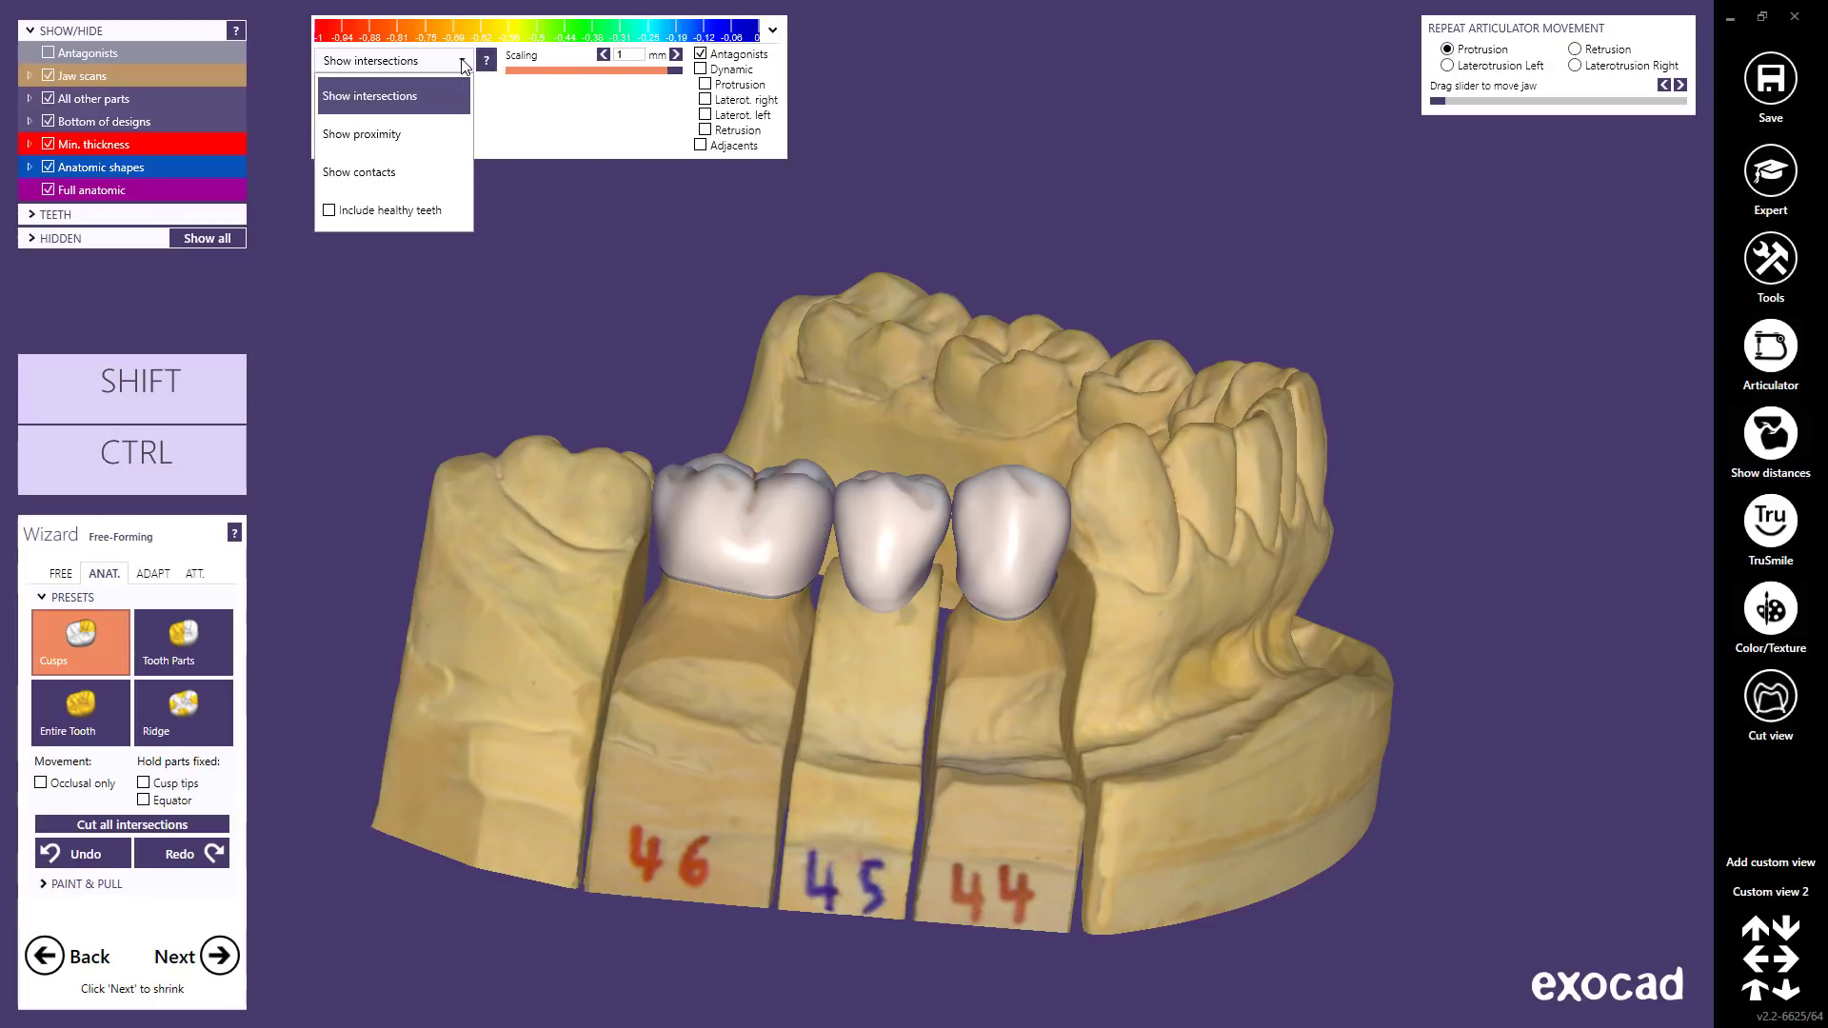
{"action": "left_click", "coordinate": [379, 173]}
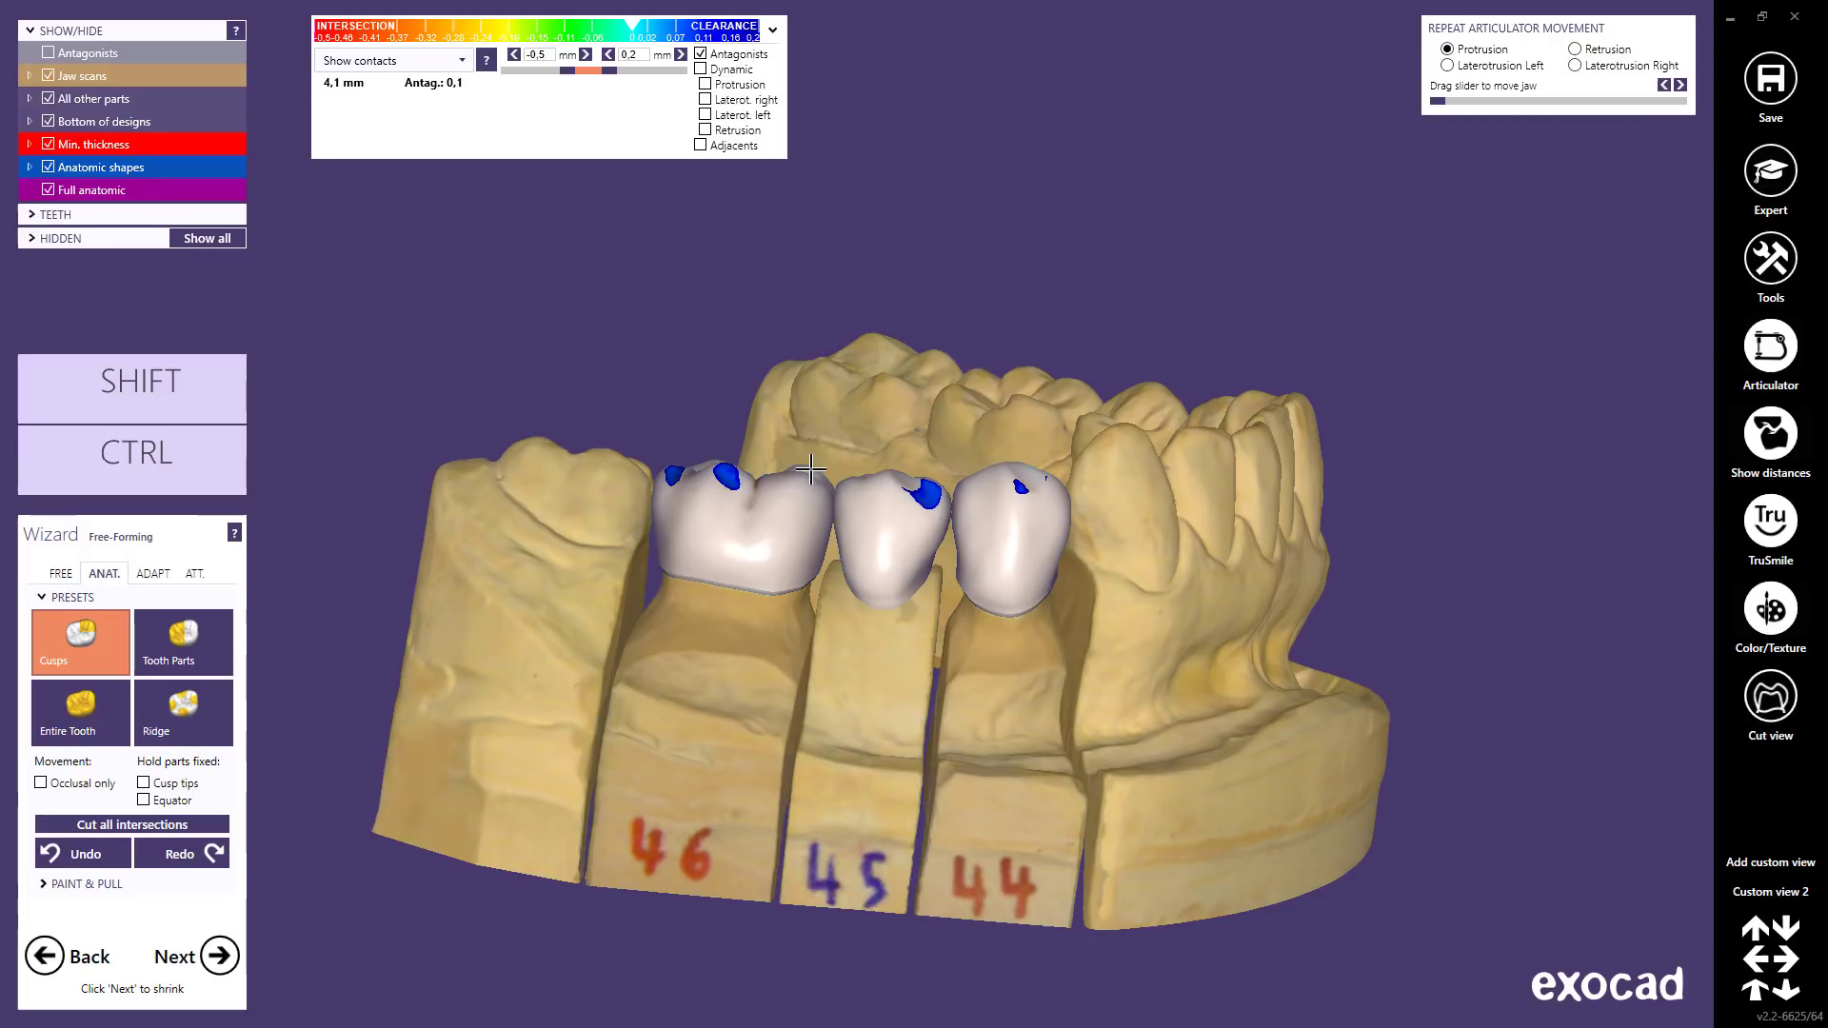
{"action": "left_click", "coordinate": [773, 33]}
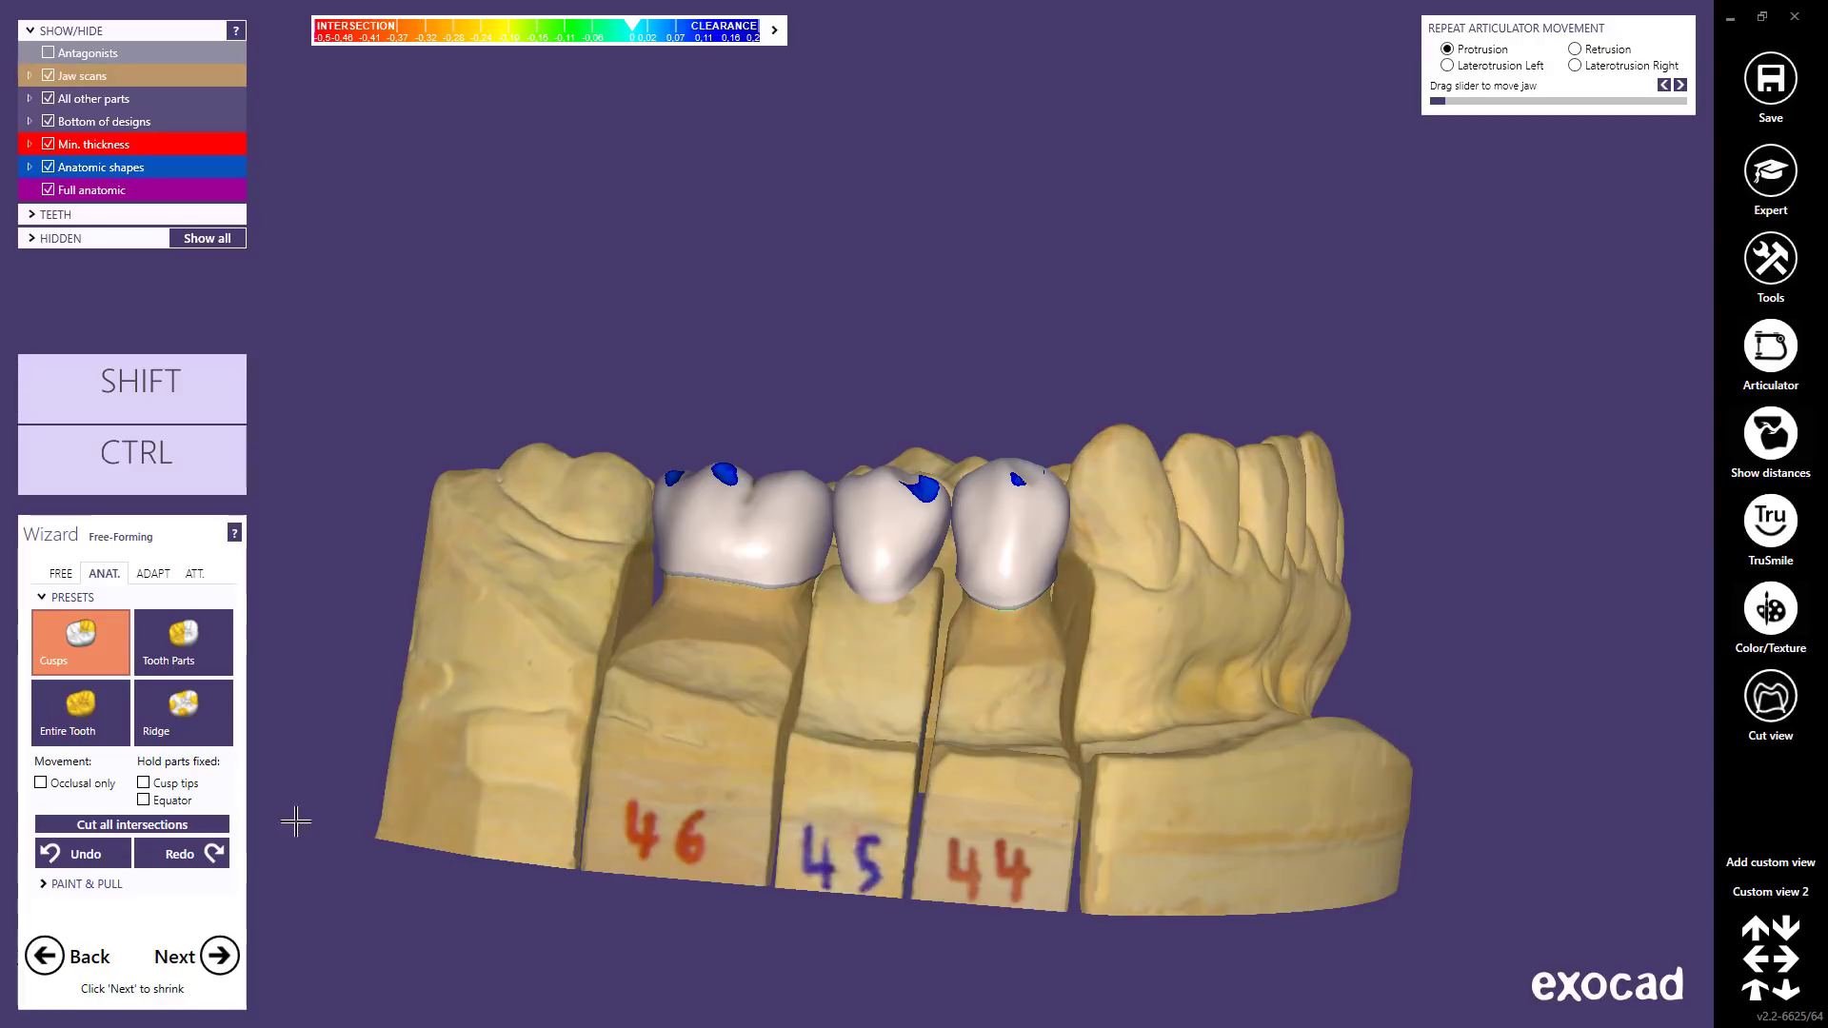
- Undo the cutting of all intersections and enable the disk cutter for approximal adaptation
{"action": "left_click", "coordinate": [105, 855]}
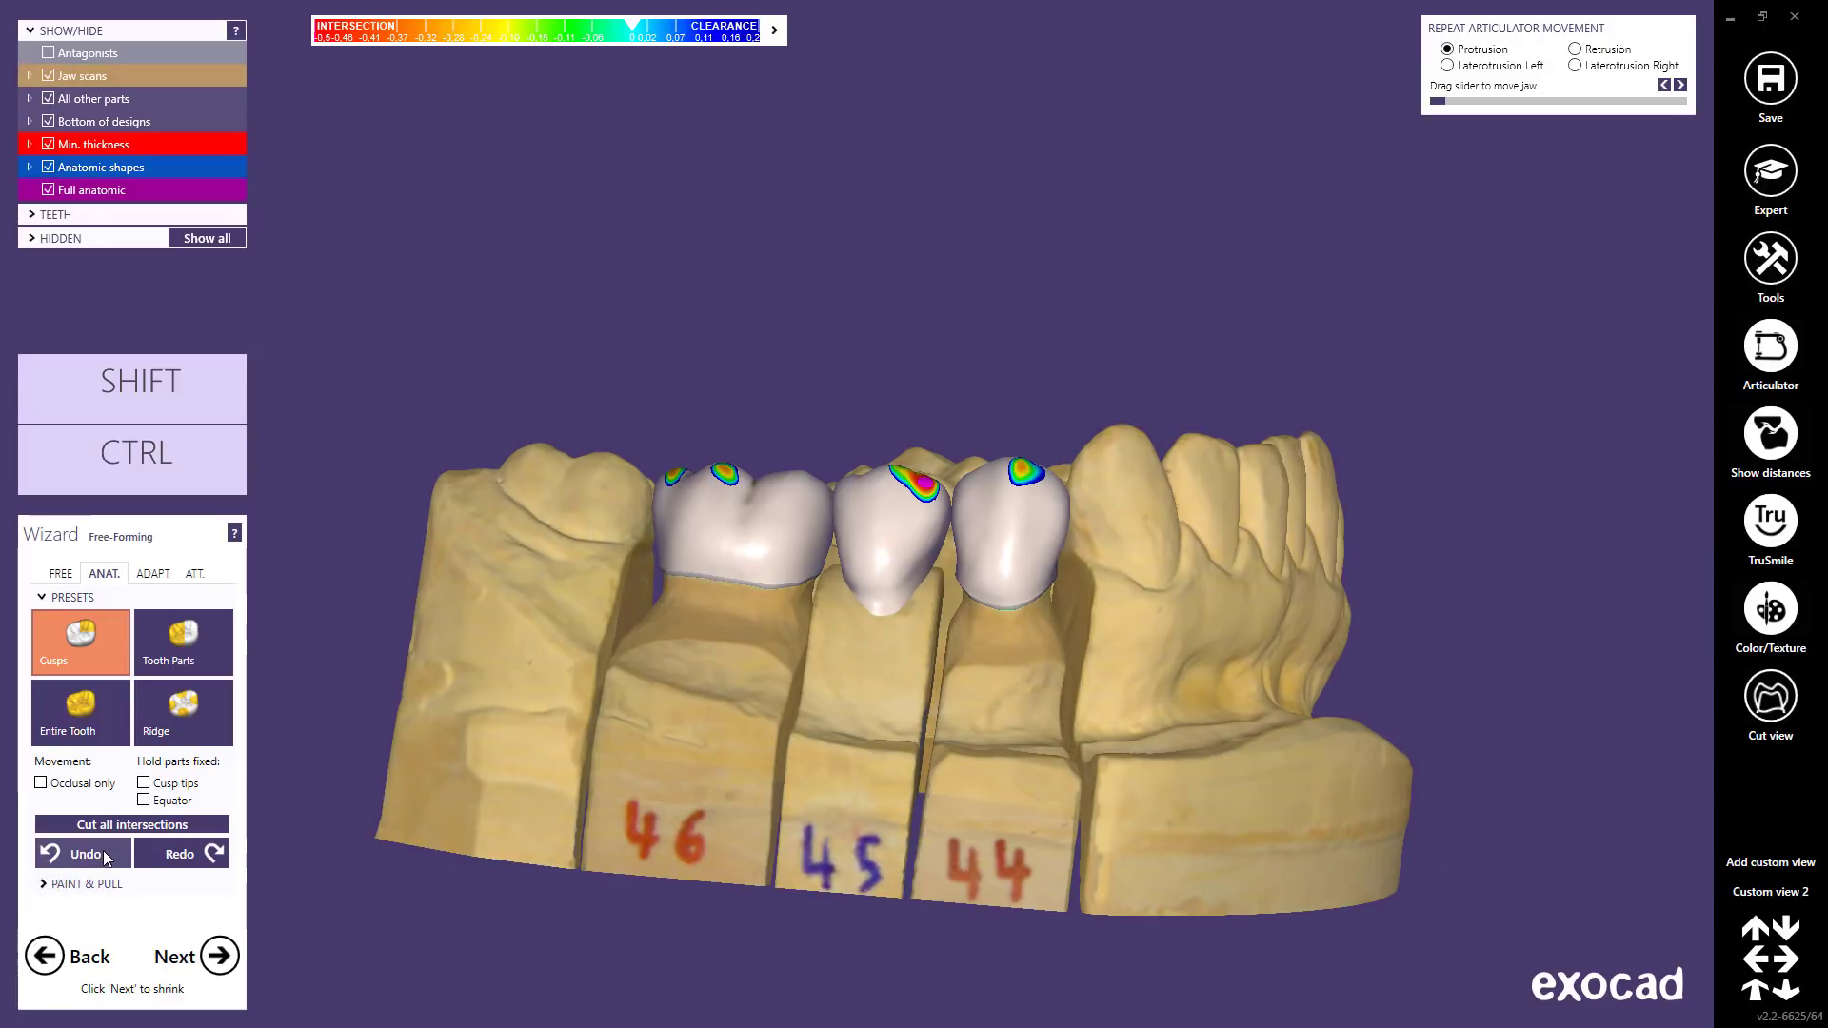
{"action": "left_click", "coordinate": [152, 574]}
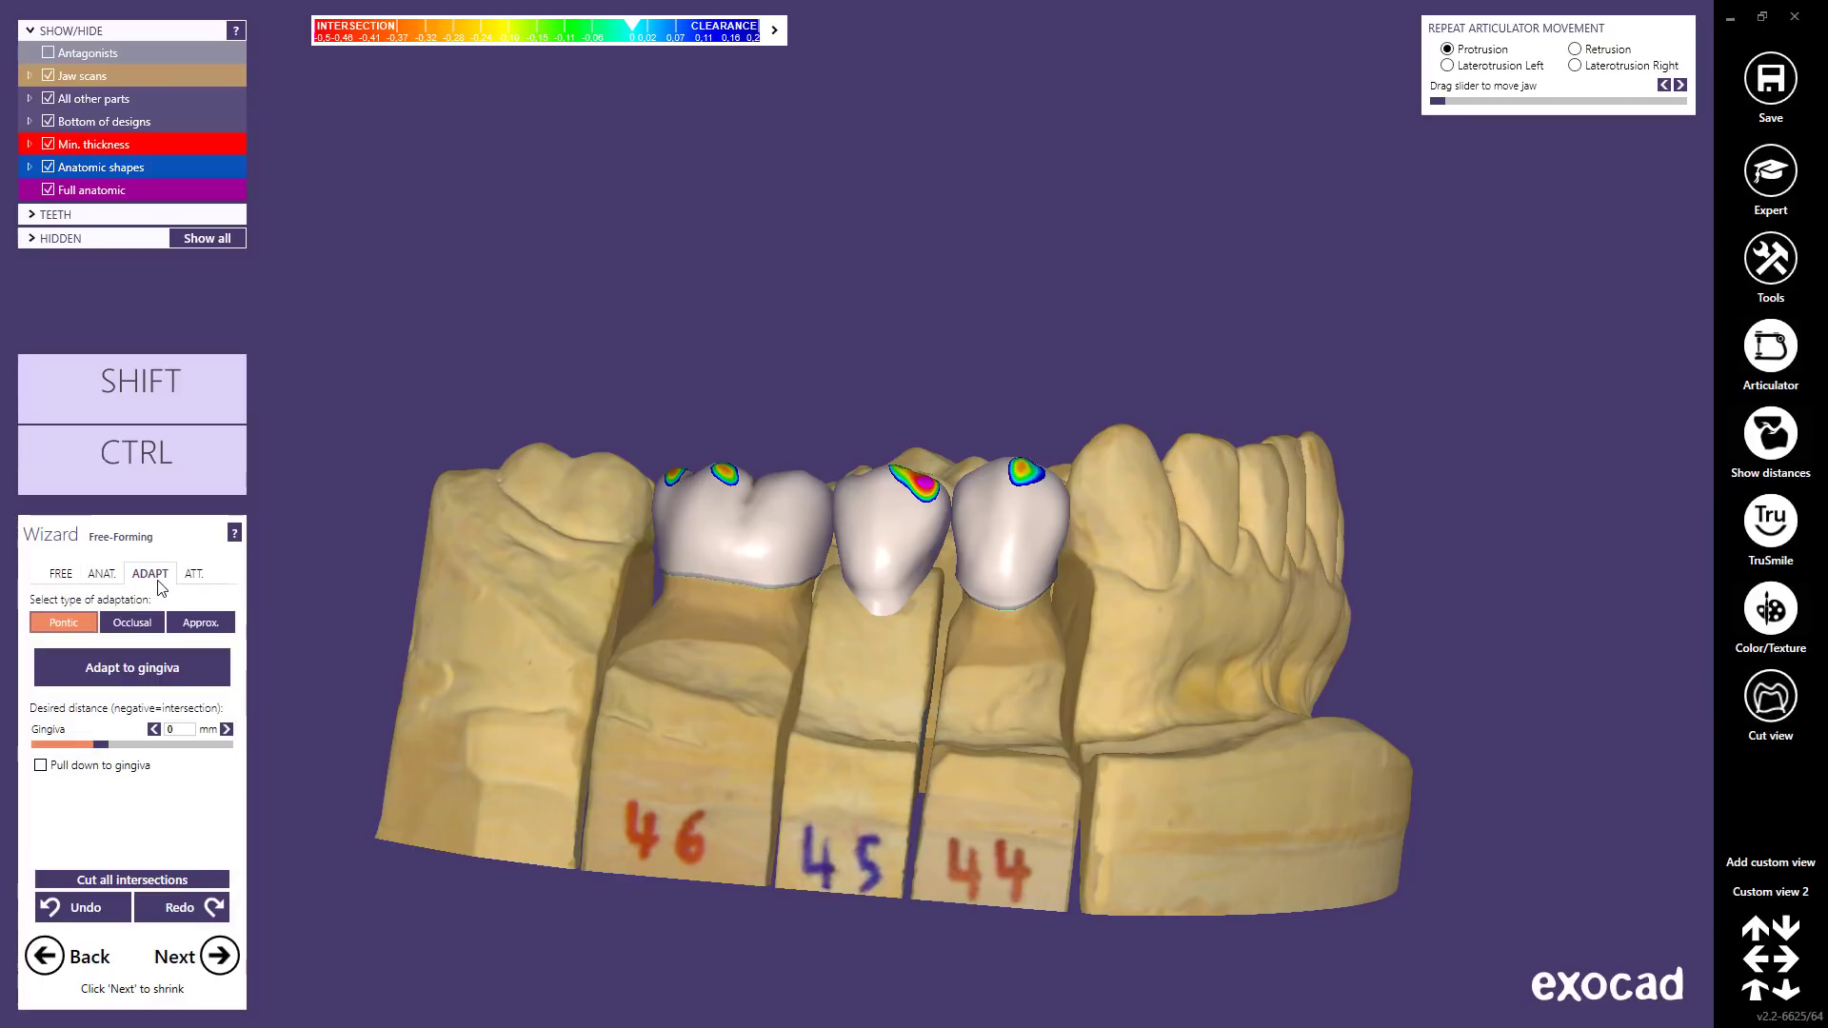
{"action": "left_click", "coordinate": [198, 624]}
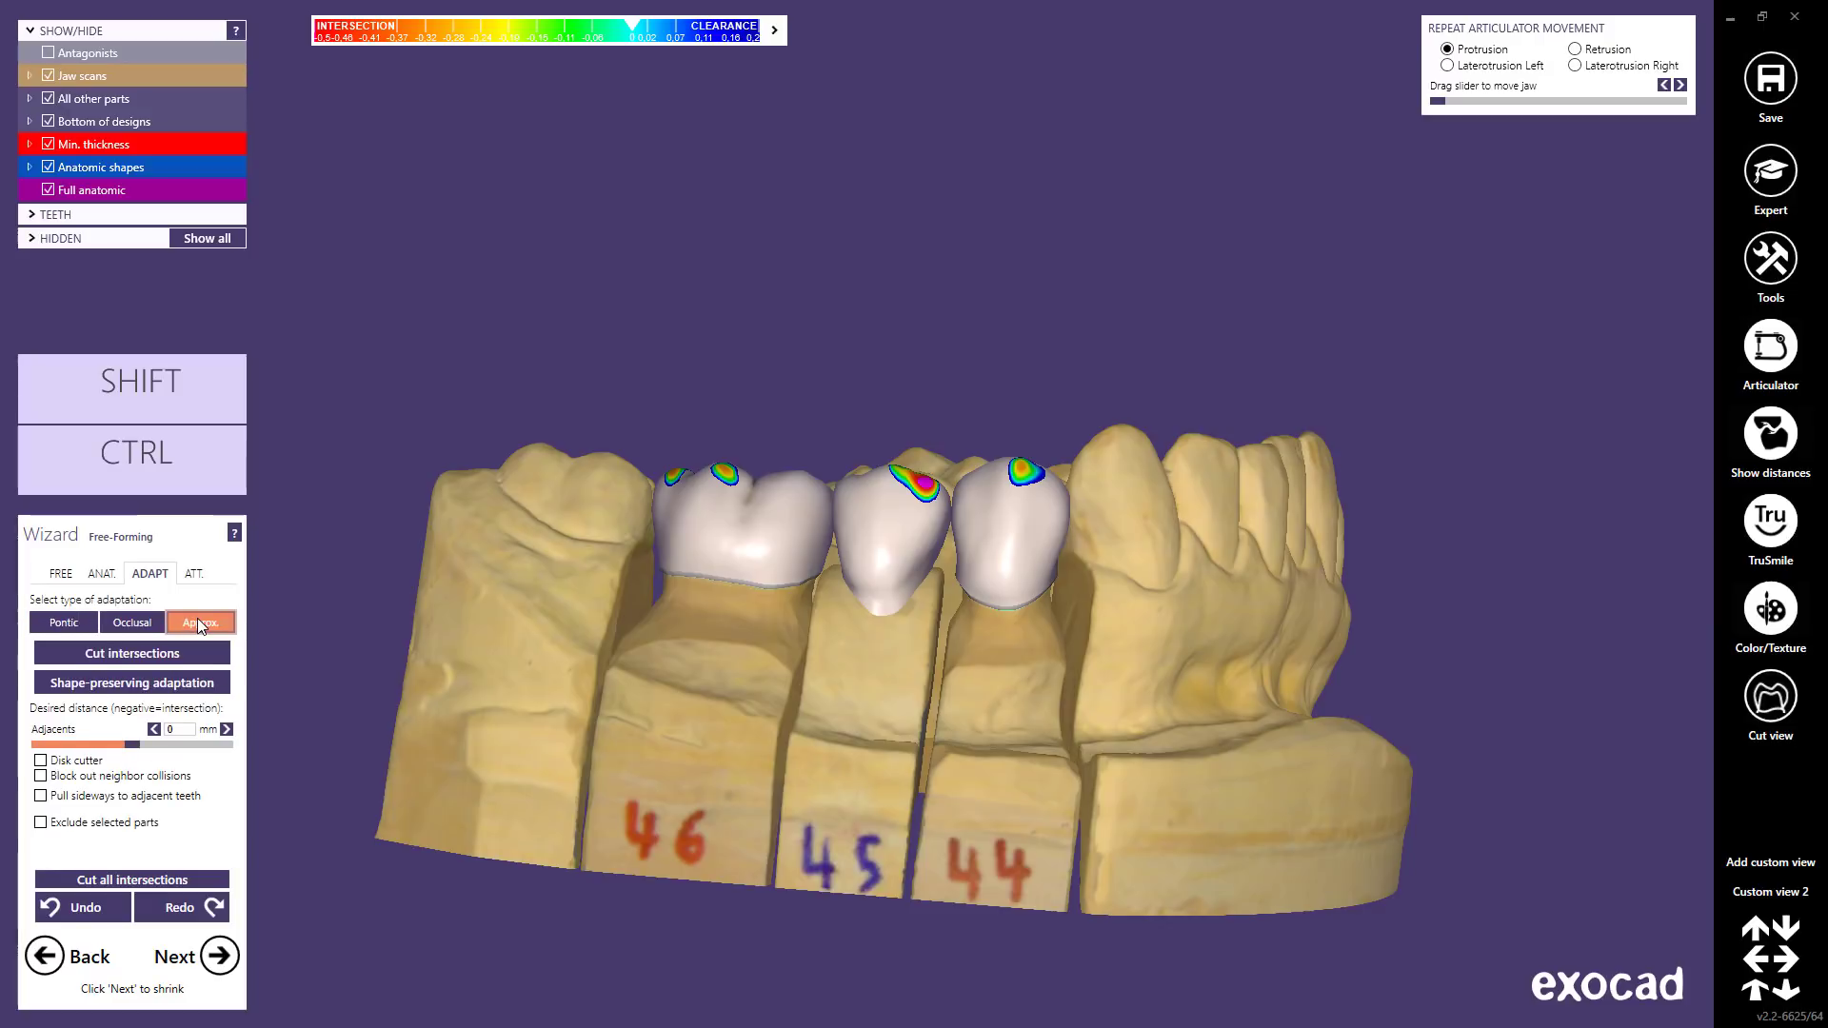
{"action": "left_click", "coordinate": [41, 761]}
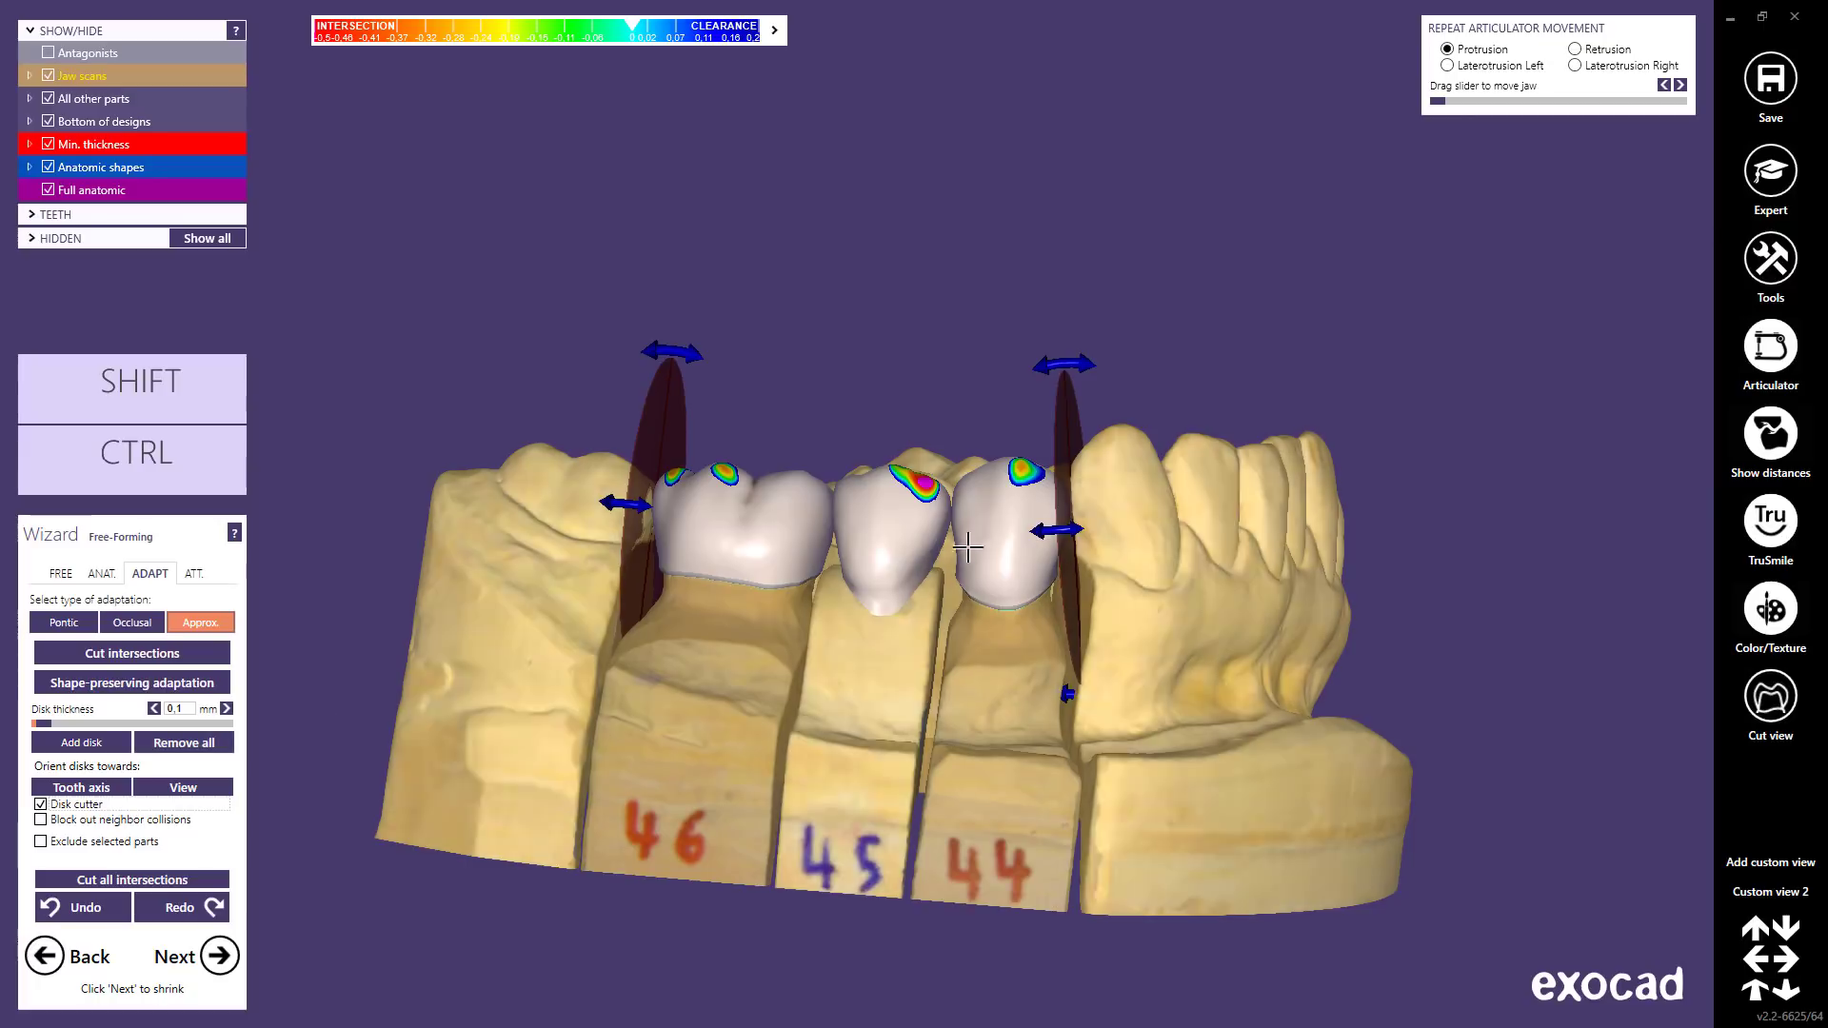
- Hide the anatomic crowns 44 and 46 and shift both cutting disks slightly inward from the neighboring teeth toward the preparations
{"action": "left_click", "coordinate": [996, 517], "text": "ctrl"}
{"action": "left_click", "coordinate": [773, 517], "text": "ctrl"}
{"action": "middle_click_drag", "start_coordinate": [790, 609], "coordinate": [970, 613]}
{"action": "scroll", "coordinate": [969, 612], "scroll_direction": "up", "scroll_amount": 4}
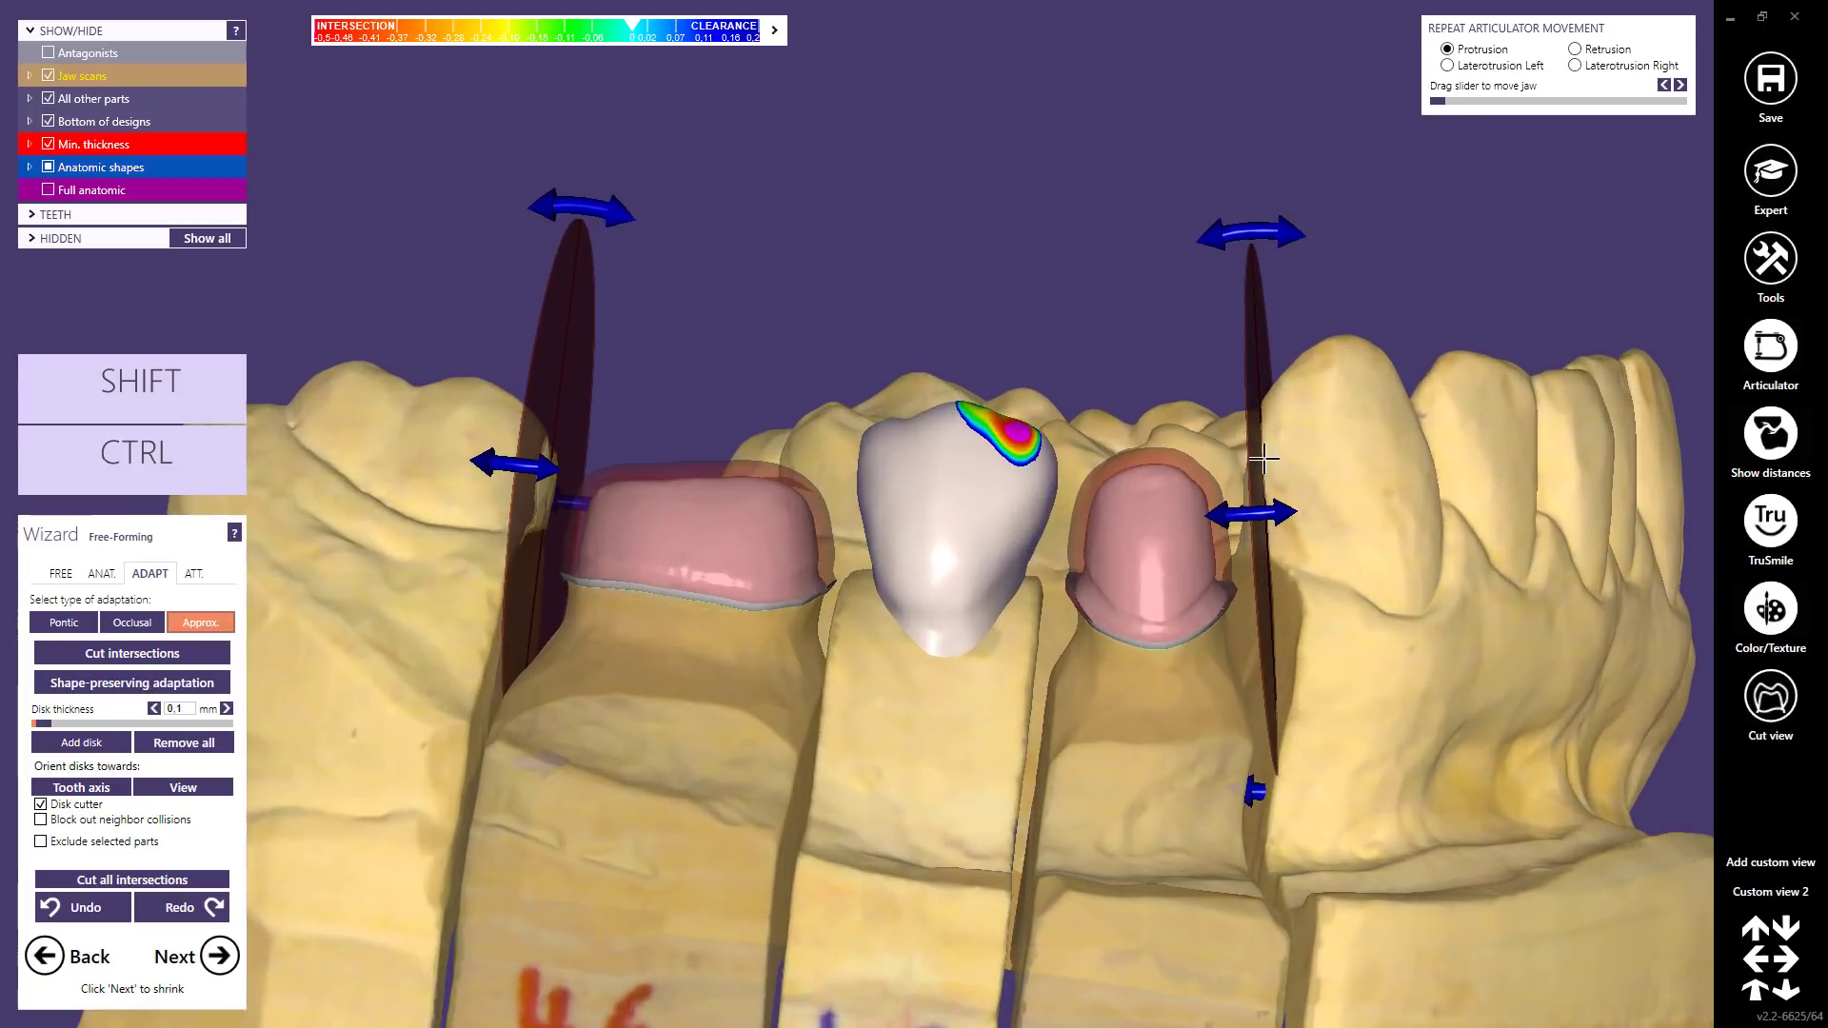
{"action": "mouse_move", "coordinate": [1247, 457]}
{"action": "left_mouse_down"}
{"action": "mouse_move", "coordinate": [1146, 460]}
{"action": "mouse_move", "coordinate": [1310, 459]}
{"action": "mouse_move", "coordinate": [1237, 459]}
{"action": "left_mouse_up"}
{"action": "mouse_move", "coordinate": [582, 381]}
{"action": "left_mouse_down"}
{"action": "mouse_move", "coordinate": [653, 380]}
{"action": "mouse_move", "coordinate": [501, 380]}
{"action": "mouse_move", "coordinate": [593, 383]}
{"action": "left_mouse_up"}
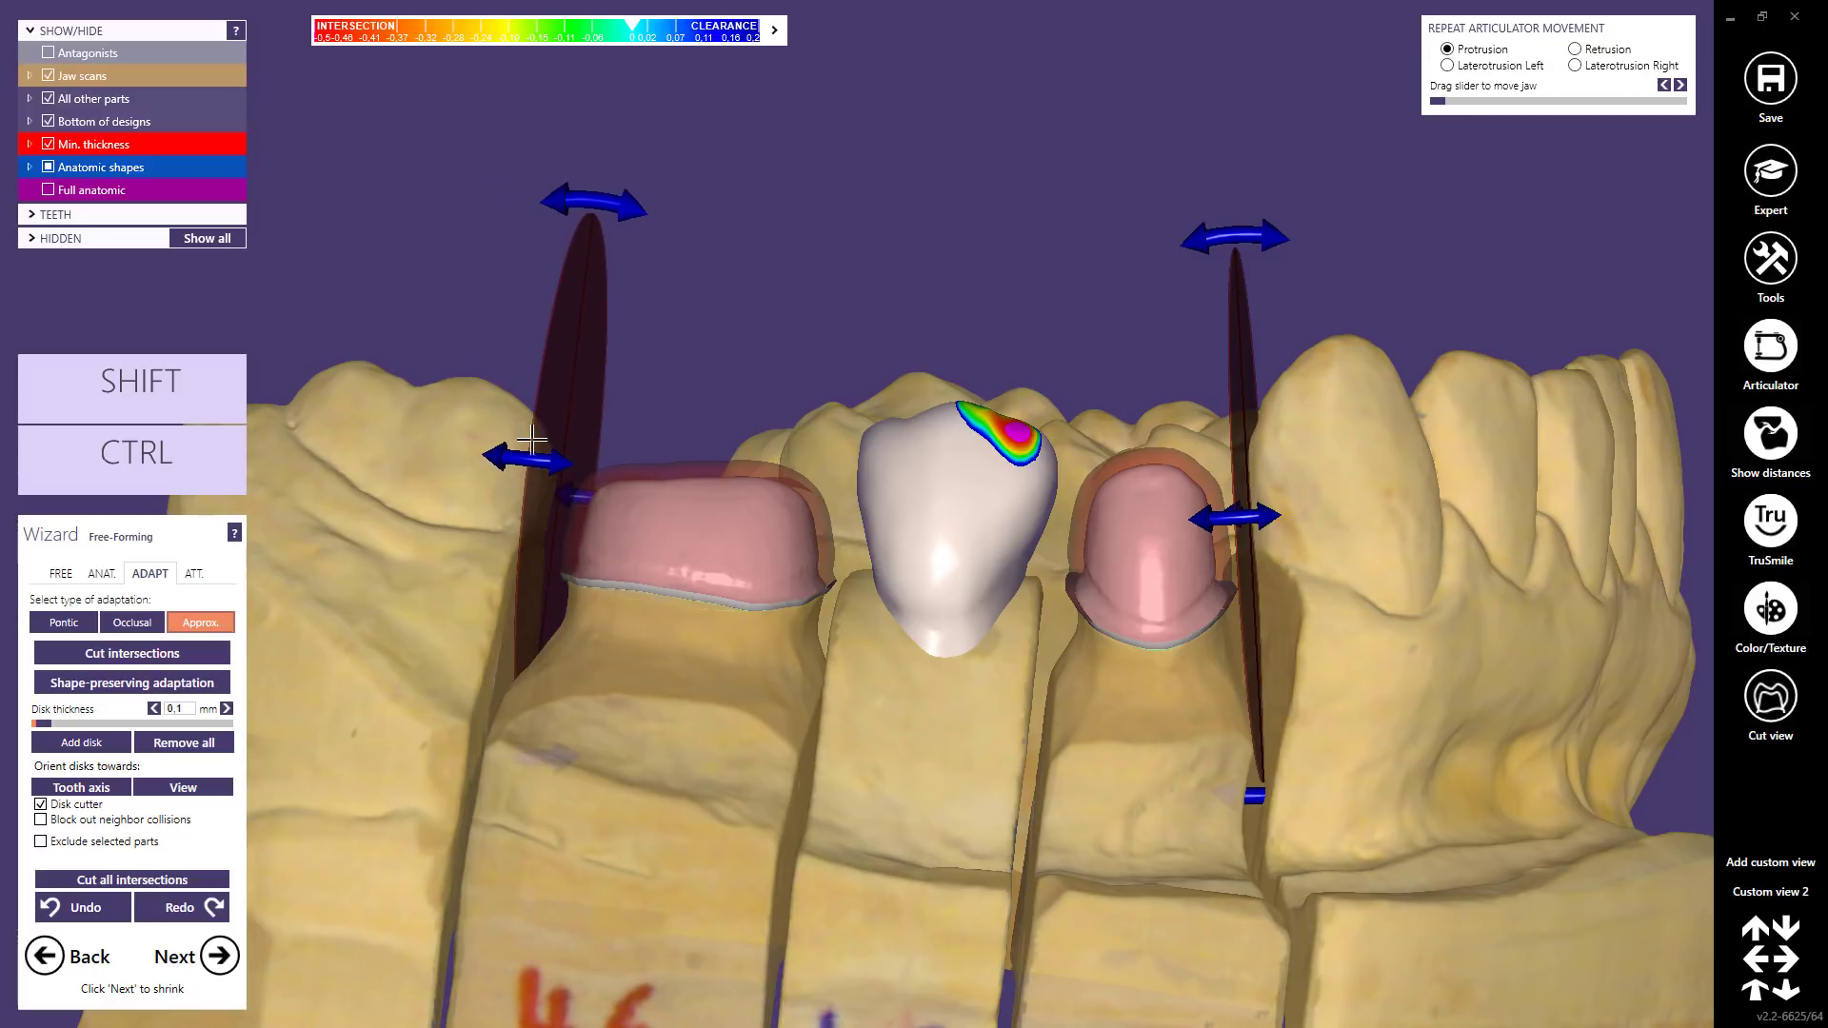
- Shift the cutting disk distal to preparation 46 slightly outward and adjust its tilt
{"action": "mouse_move", "coordinate": [522, 461]}
{"action": "left_mouse_down"}
{"action": "mouse_move", "coordinate": [497, 455]}
{"action": "mouse_move", "coordinate": [517, 458]}
{"action": "left_mouse_up"}
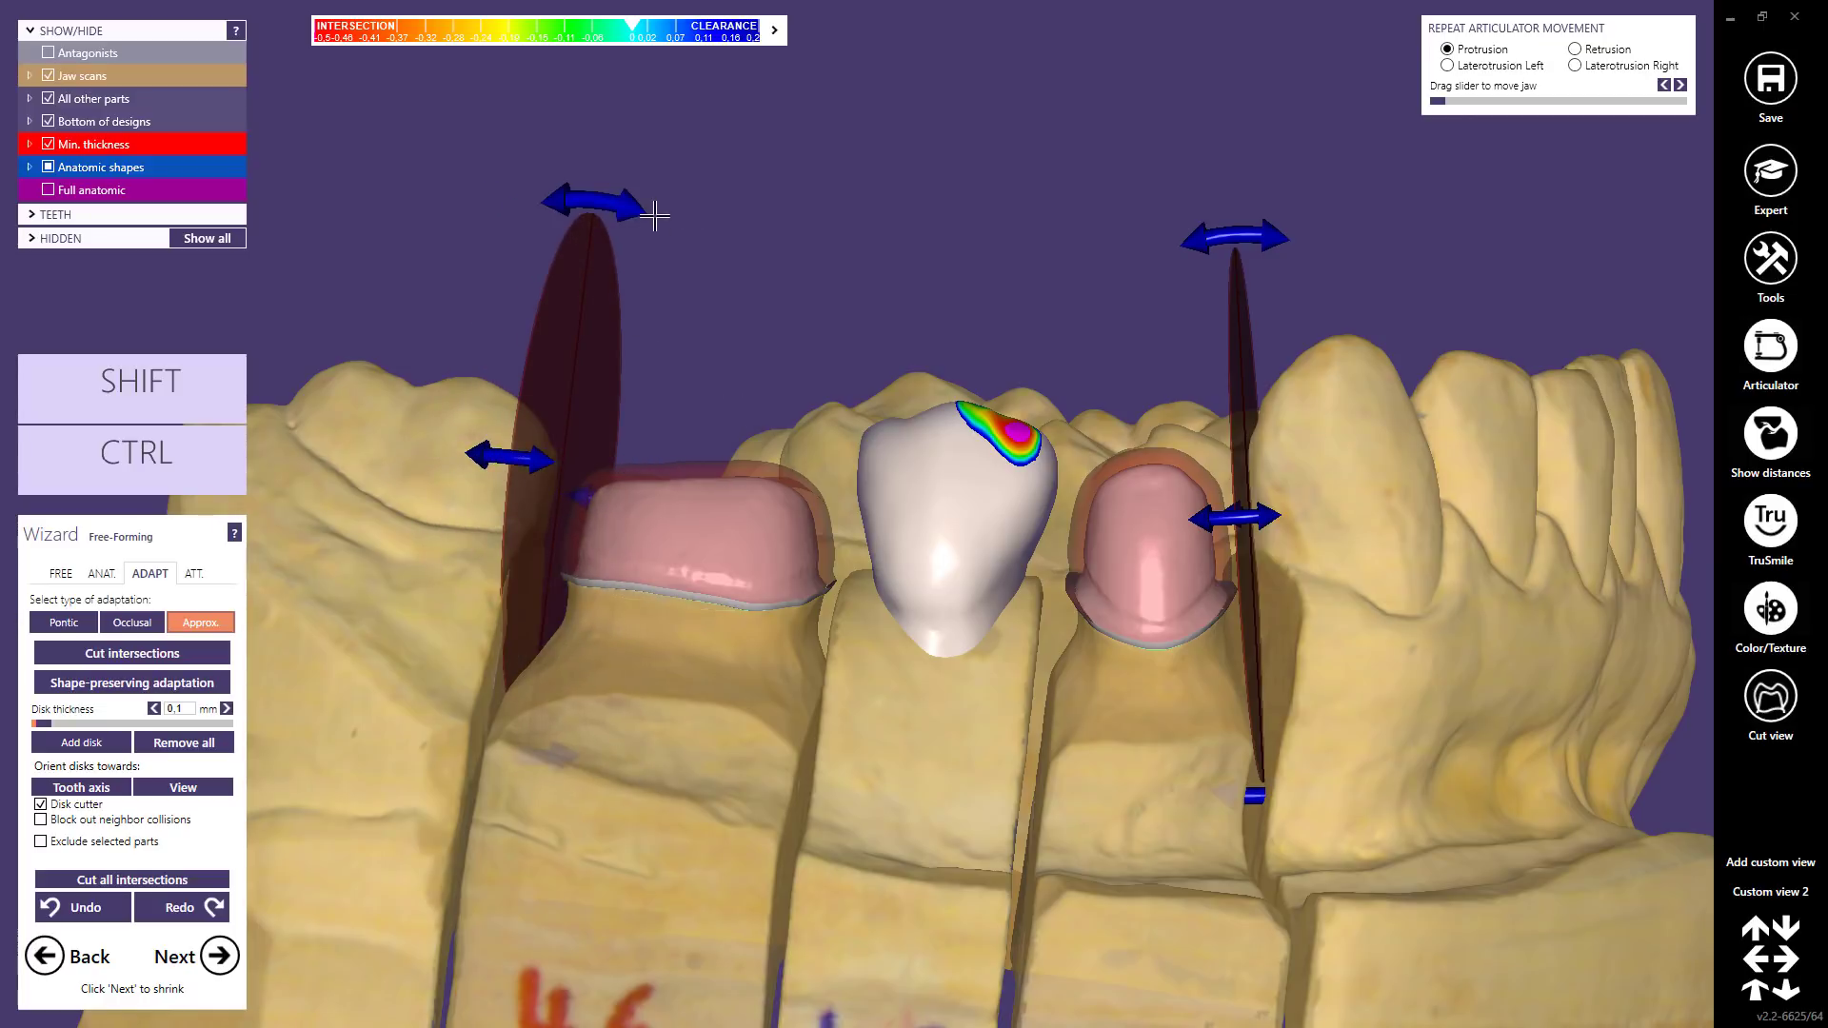
{"action": "left_click_drag", "start_coordinate": [604, 198], "coordinate": [588, 237]}
- Try adding two extra cutting disks, one on each side of pontic 45, and delete both
{"action": "left_click", "coordinate": [81, 741]}
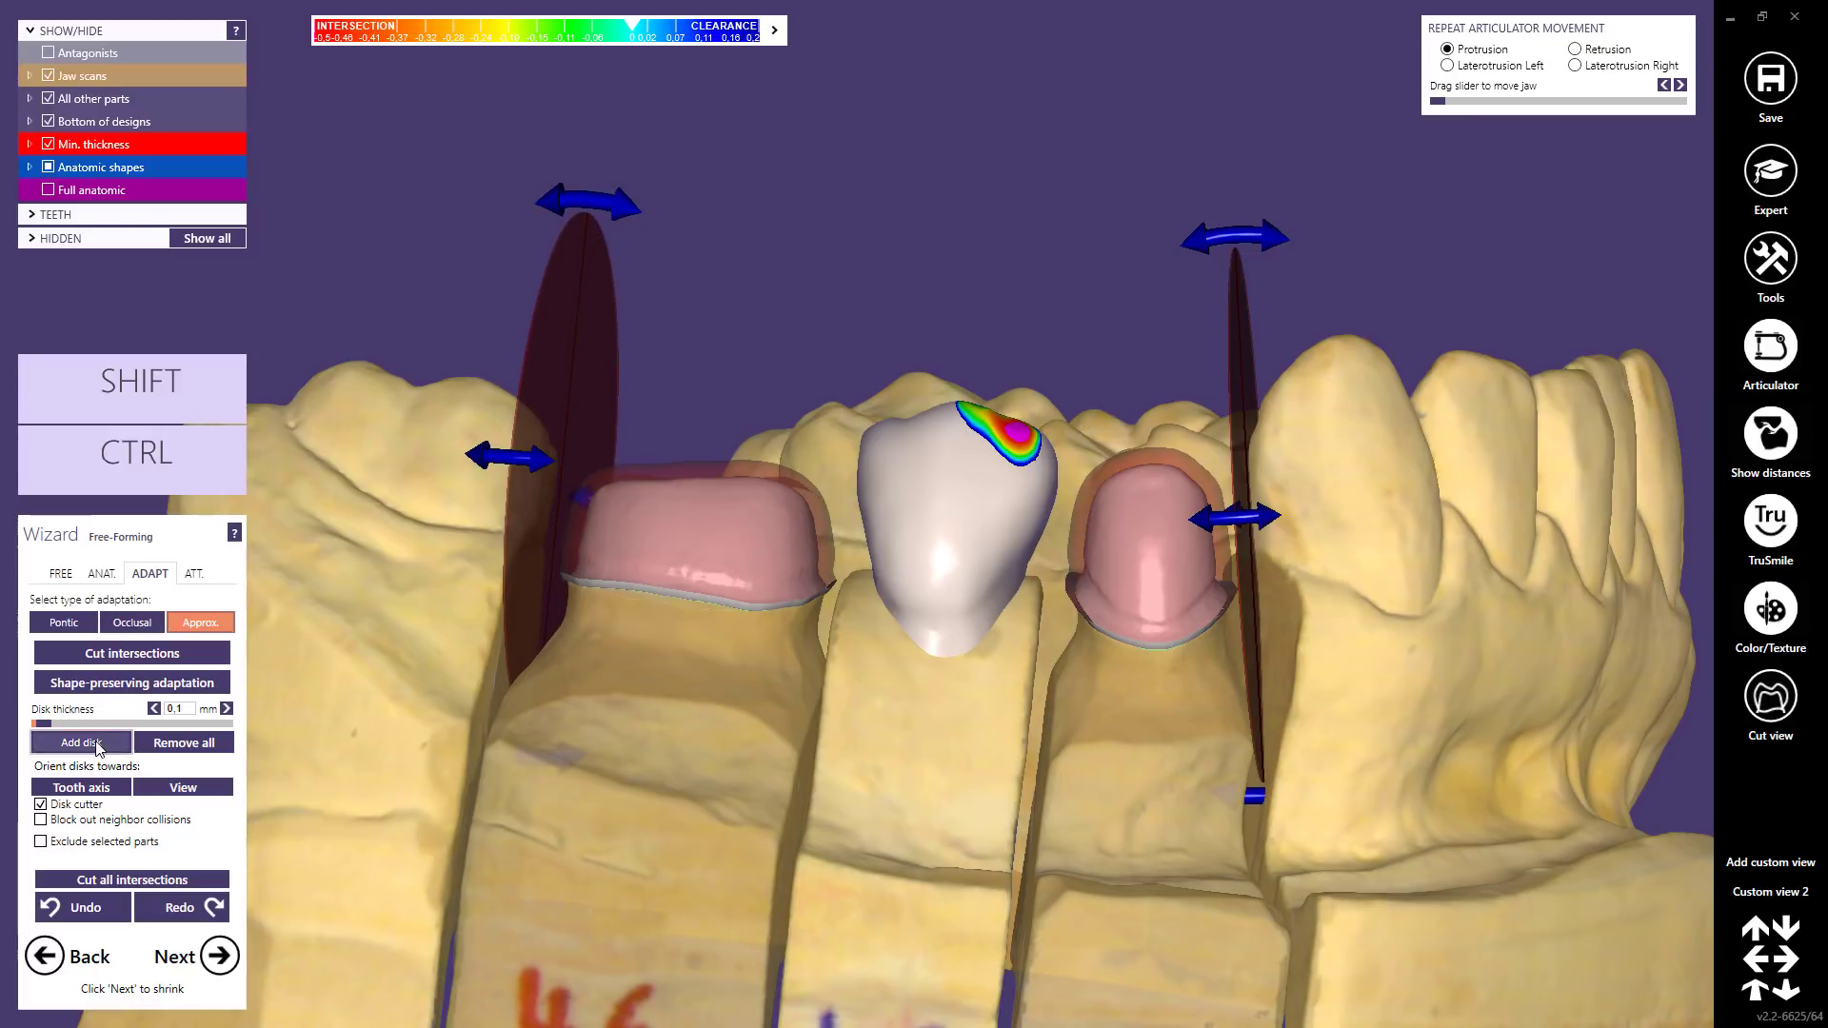
{"action": "left_click", "coordinate": [869, 482]}
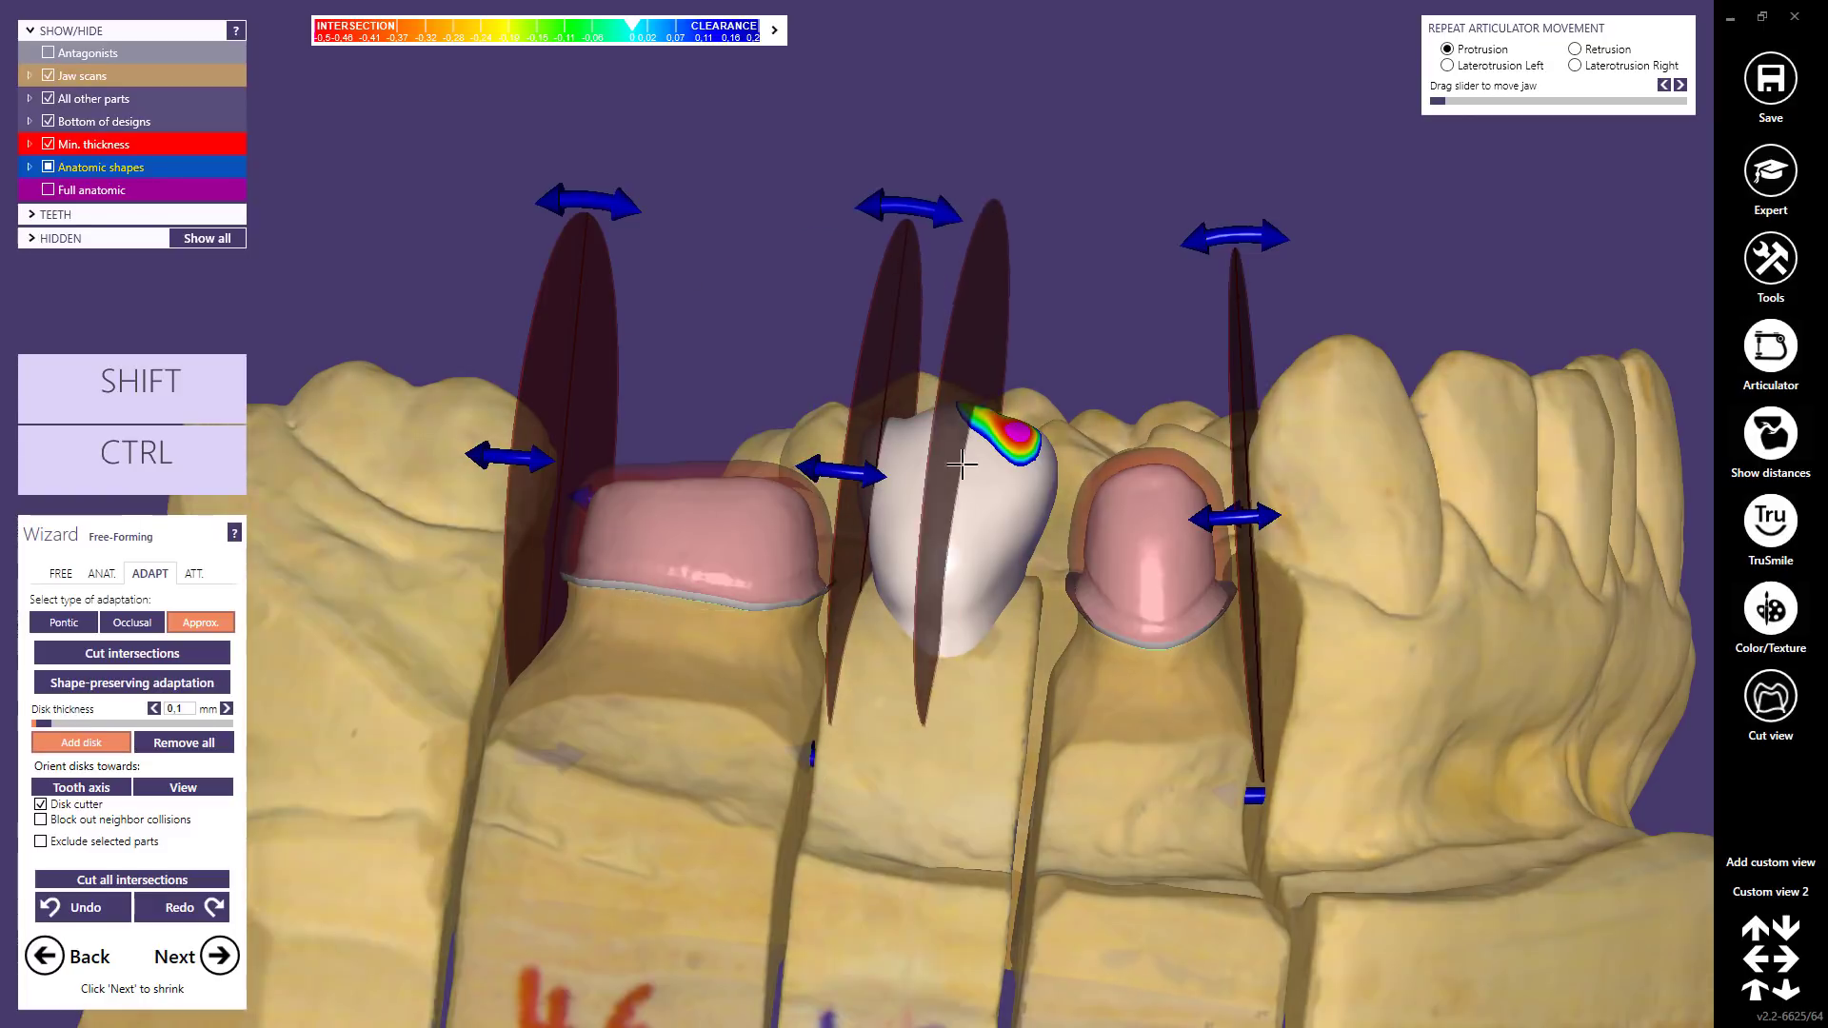
{"action": "left_click", "coordinate": [1061, 407]}
{"action": "left_click_drag", "start_coordinate": [1066, 408], "coordinate": [1051, 404]}
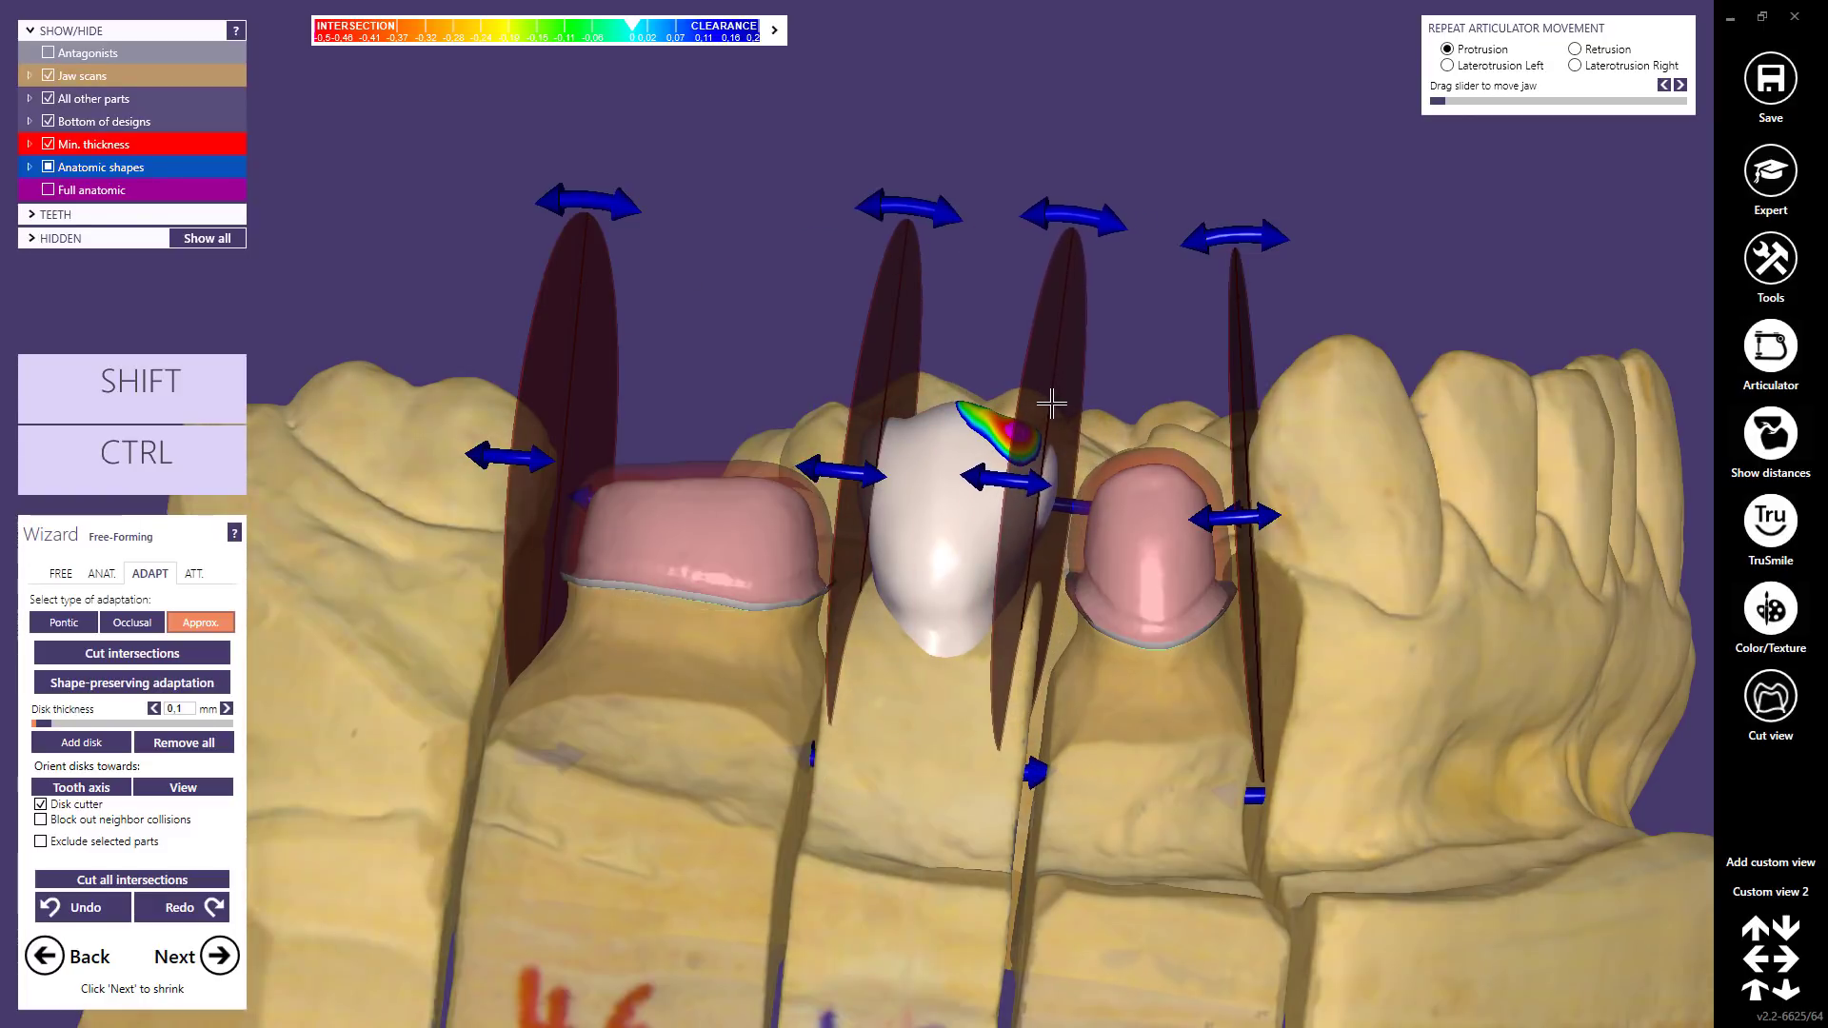
{"action": "key", "text": "Delete"}
{"action": "key", "text": "Delete"}
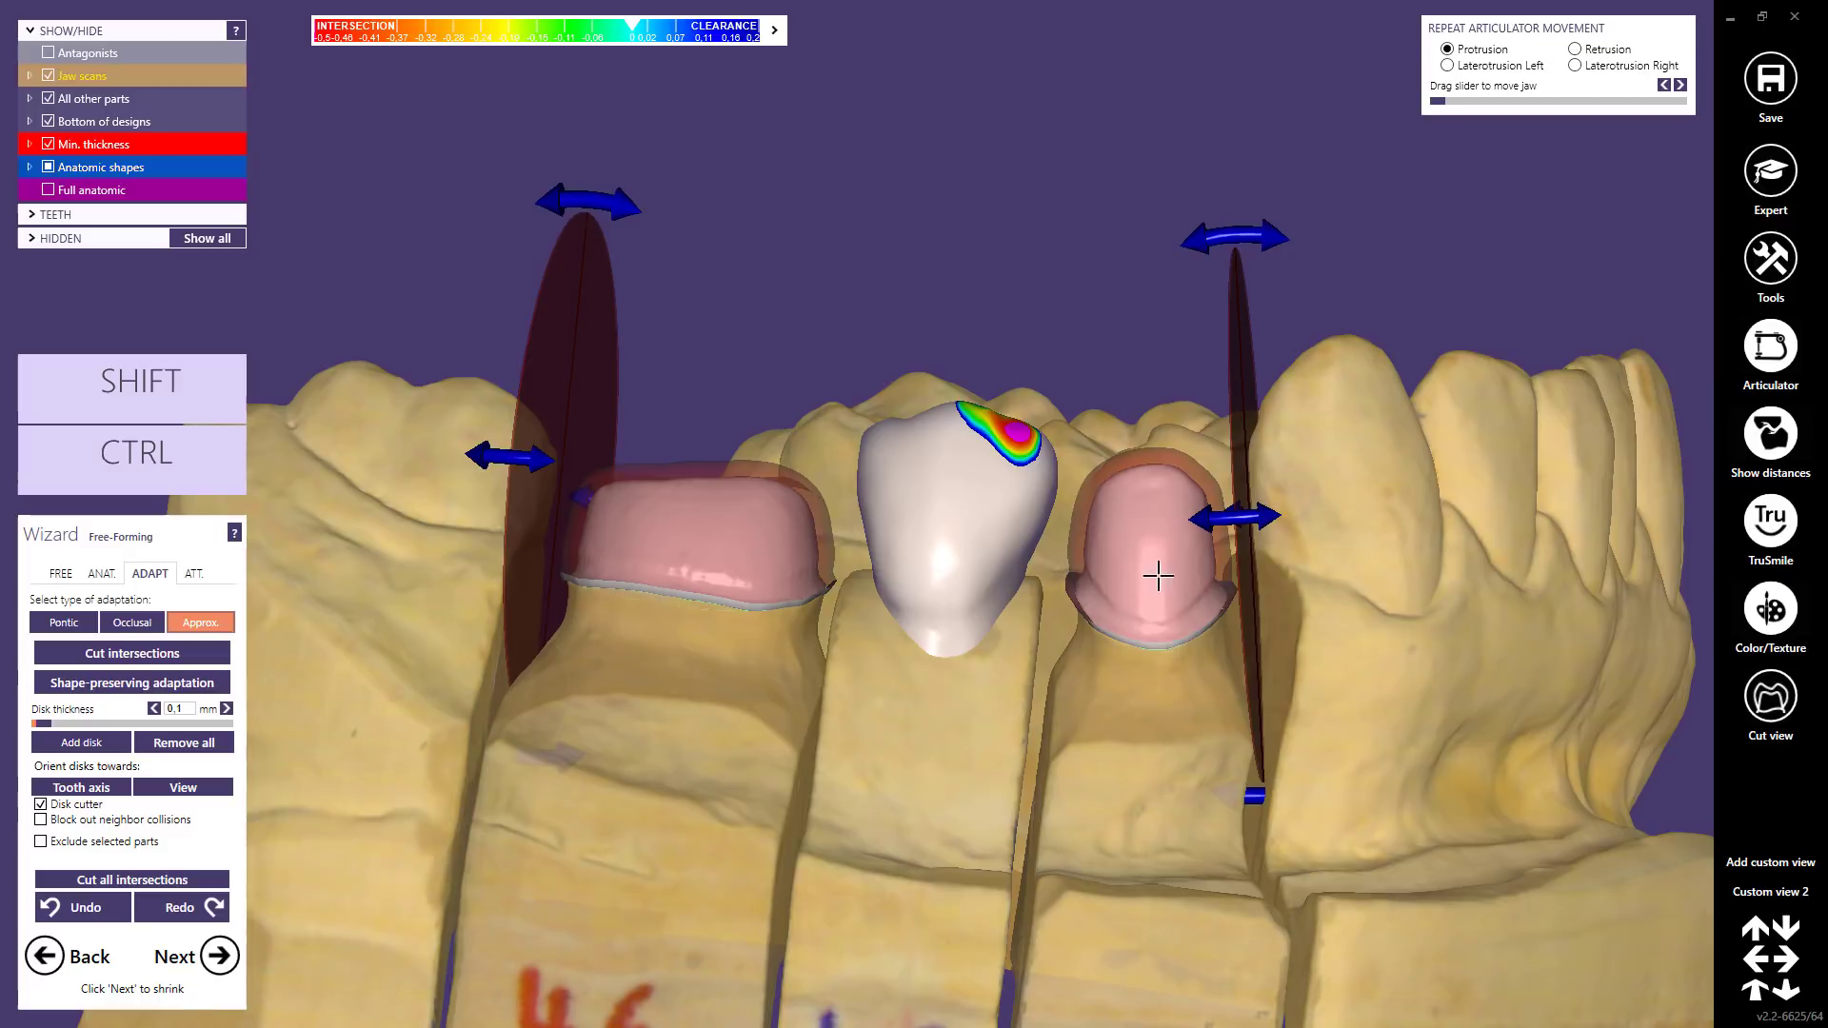
- Try repositioning the disk mesial to 44 at several points on the neighboring front teeth while keeping its orientation
{"action": "right_click_drag", "start_coordinate": [1173, 574], "coordinate": [1183, 571]}
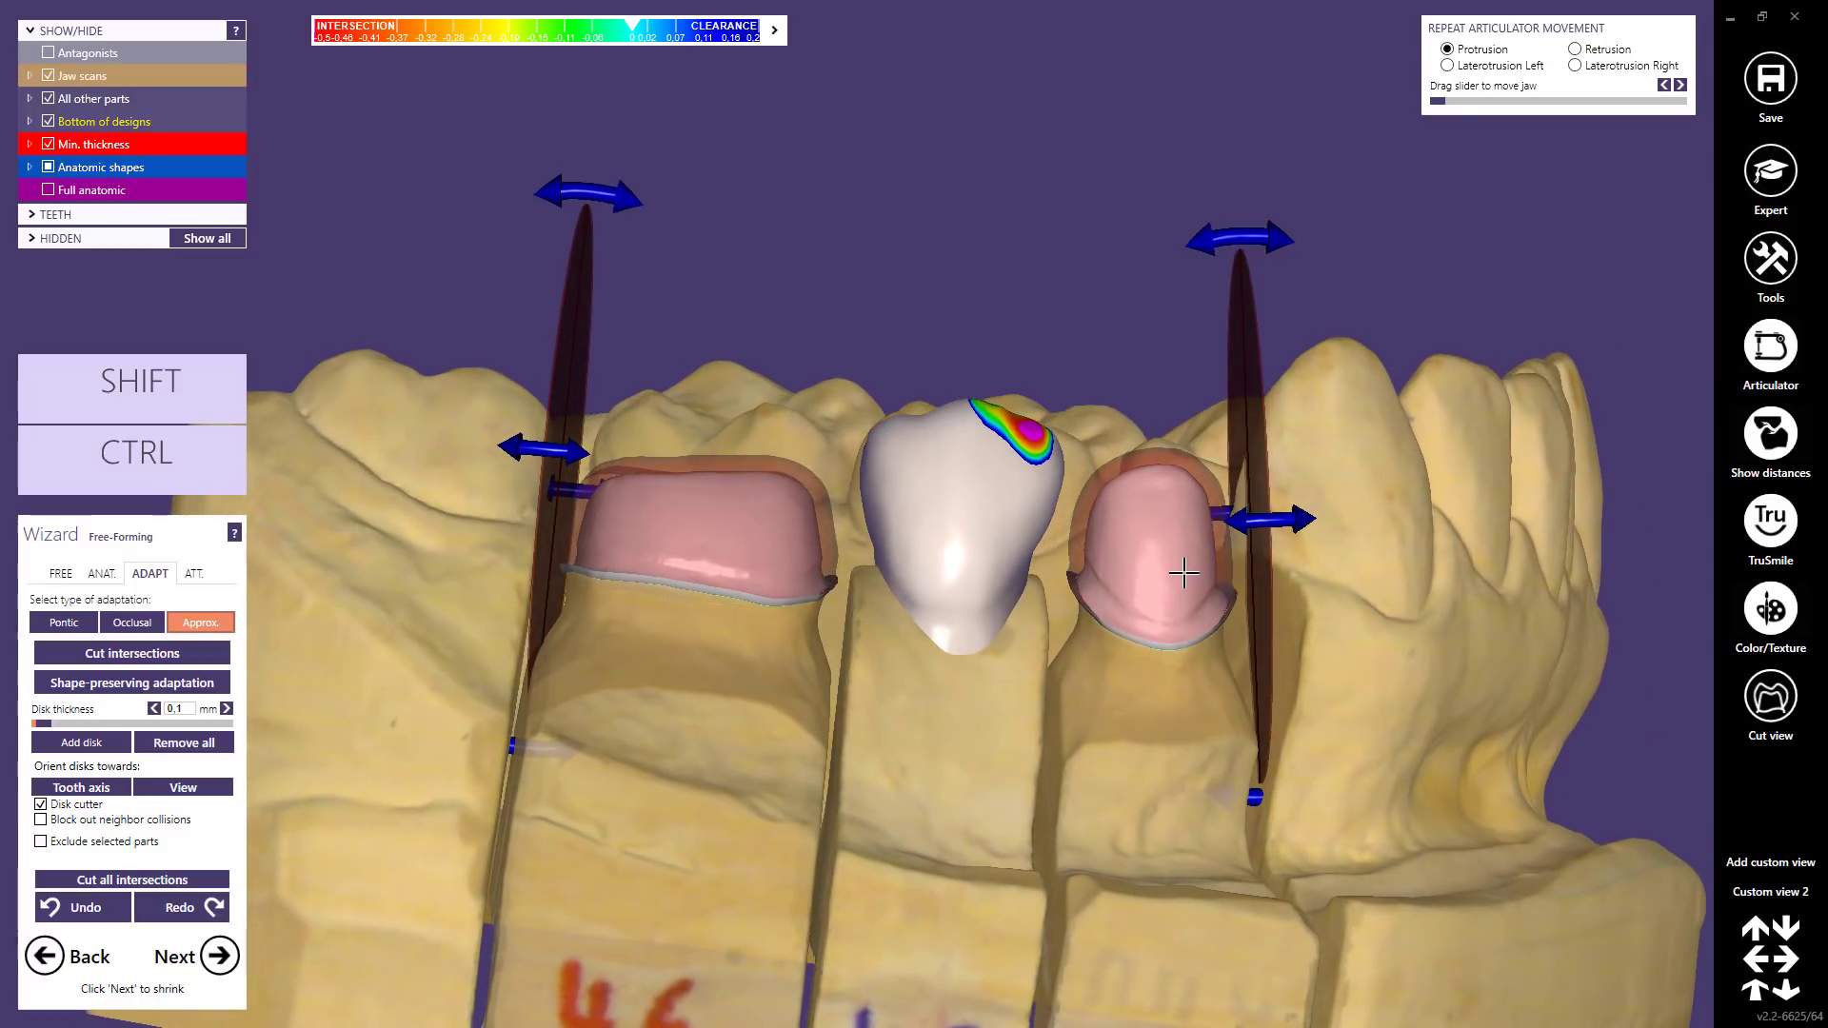
{"action": "left_click", "coordinate": [1302, 454], "text": "shift"}
{"action": "left_click", "coordinate": [1381, 438], "text": "shift"}
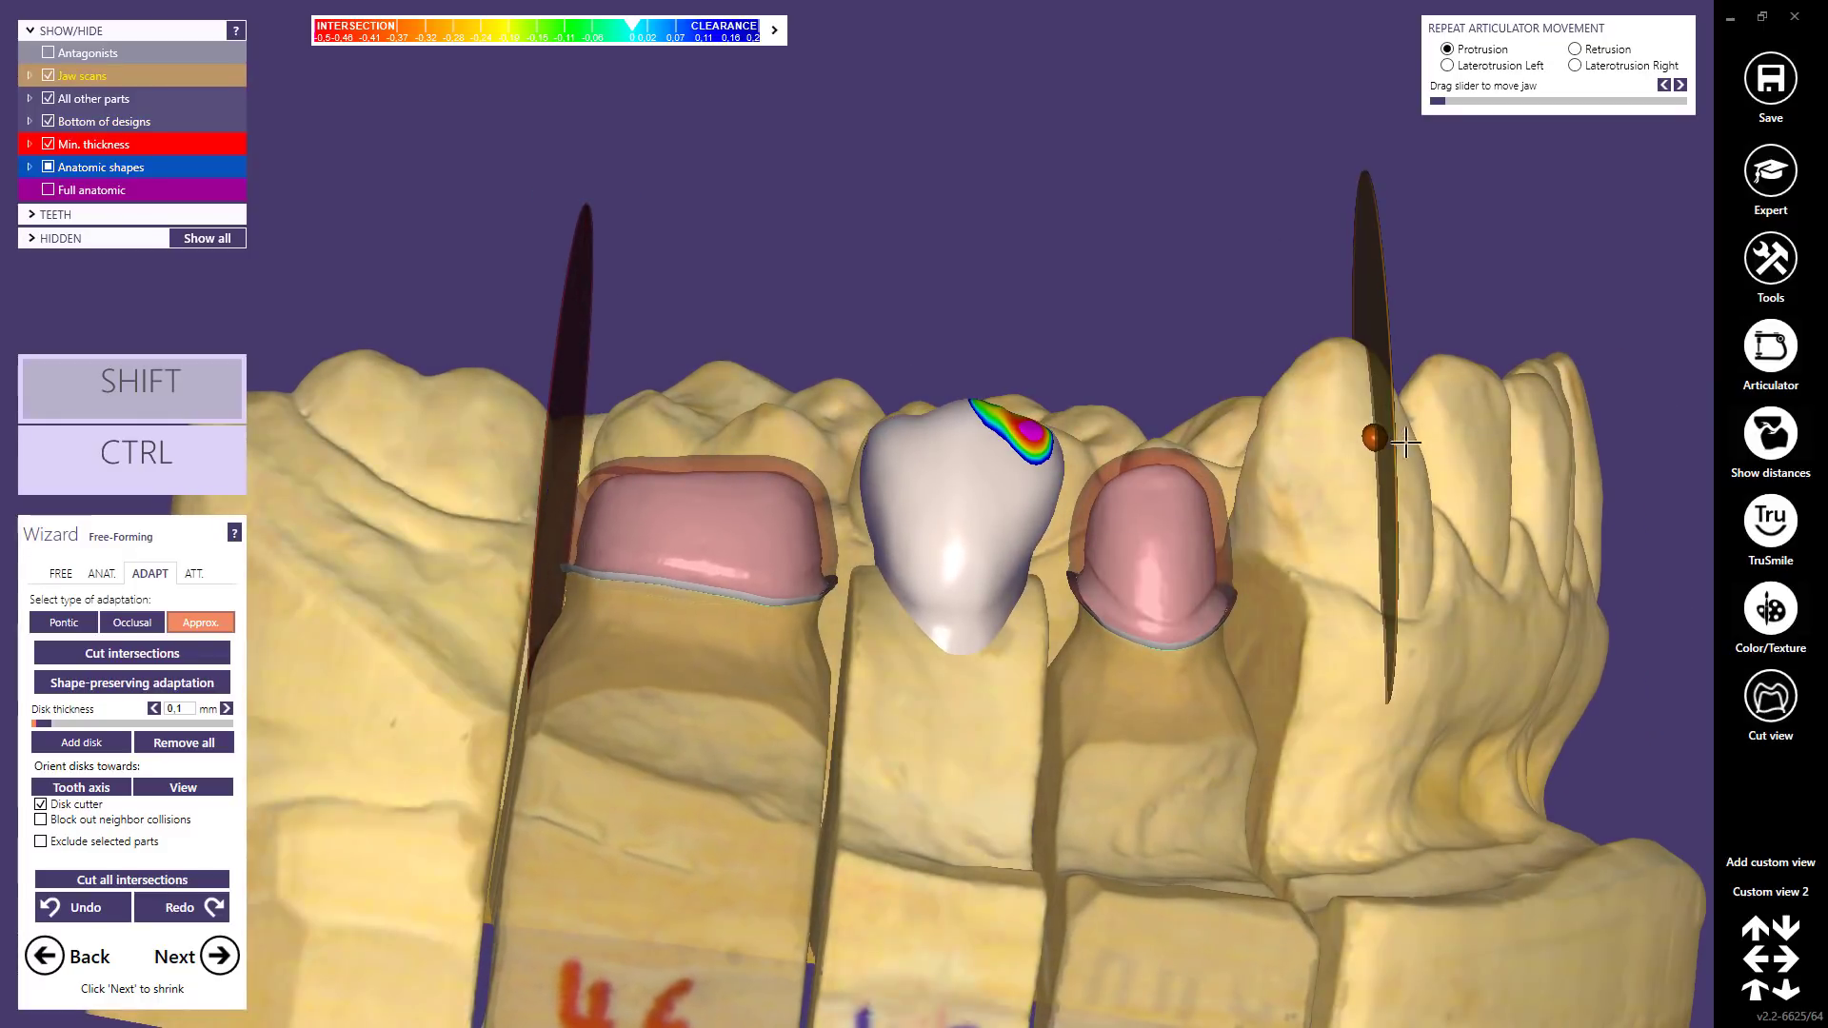
{"action": "left_click", "coordinate": [1475, 449], "text": "shift"}
{"action": "left_click", "coordinate": [1359, 518], "text": "shift"}
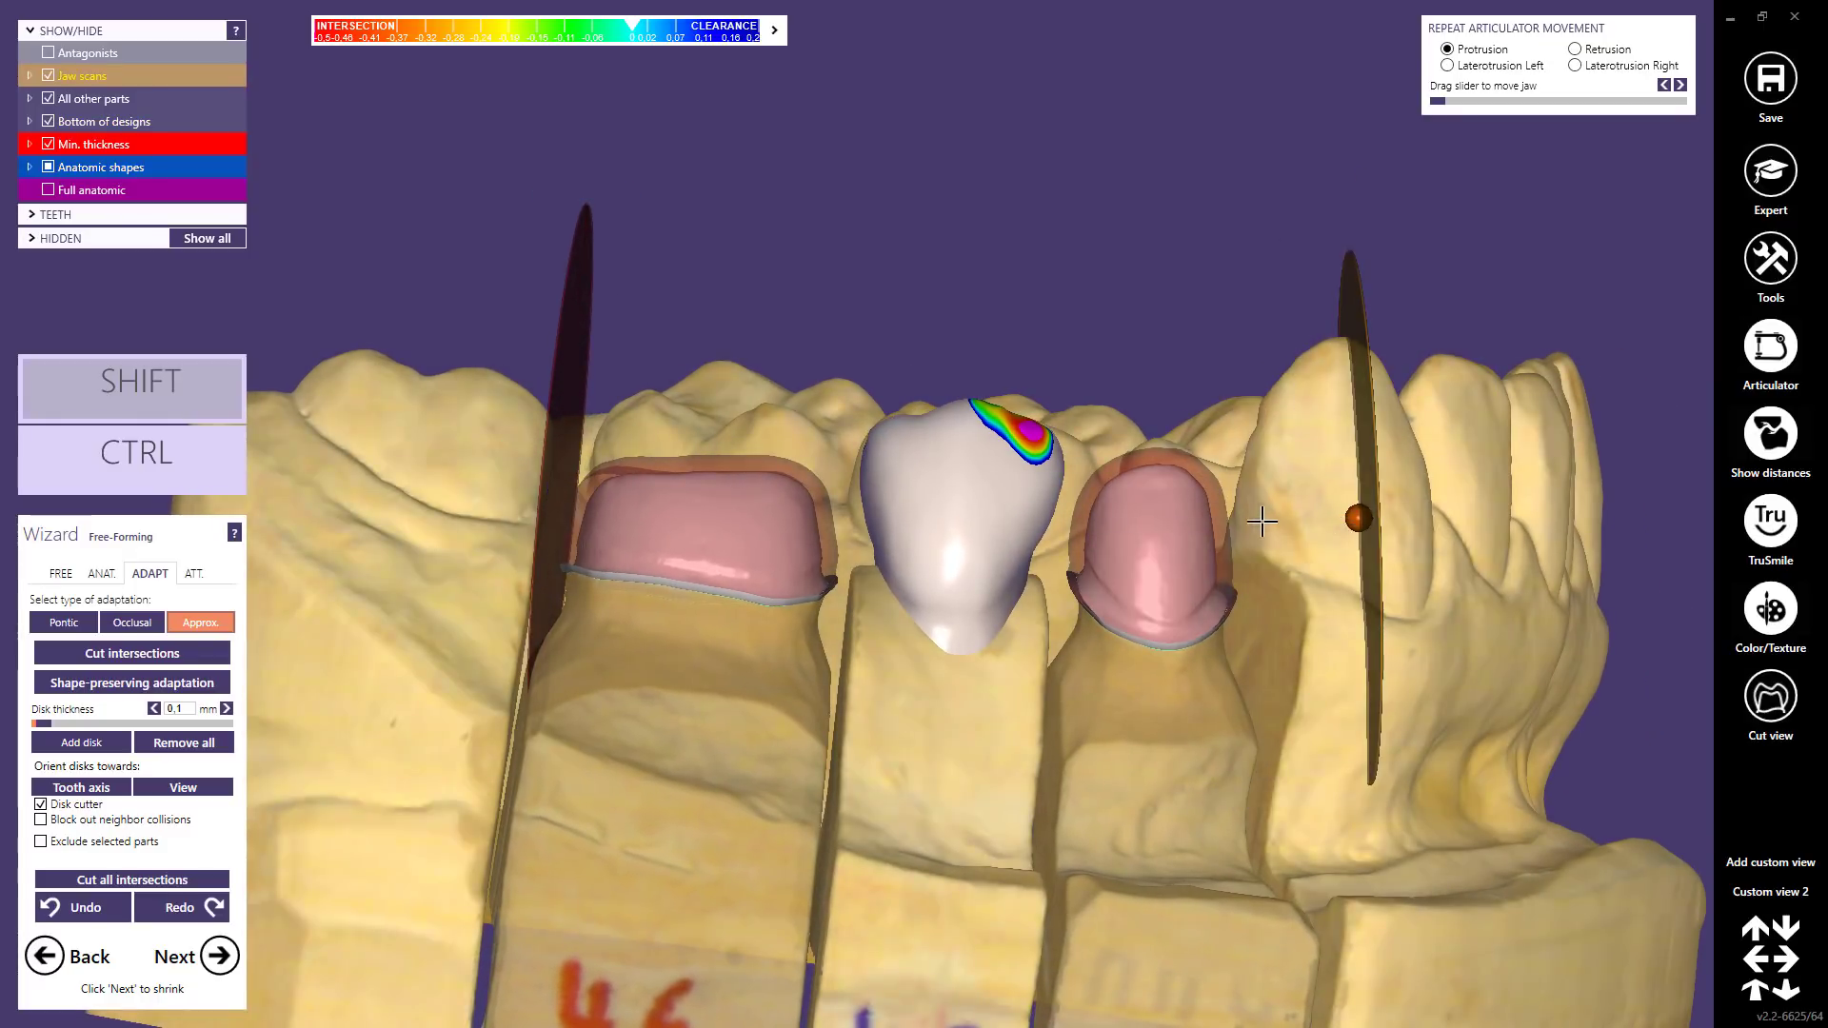
{"action": "left_click", "coordinate": [1247, 473], "text": "shift"}
{"action": "left_click", "coordinate": [1330, 467], "text": "shift"}
{"action": "left_click", "coordinate": [1471, 467], "text": "shift"}
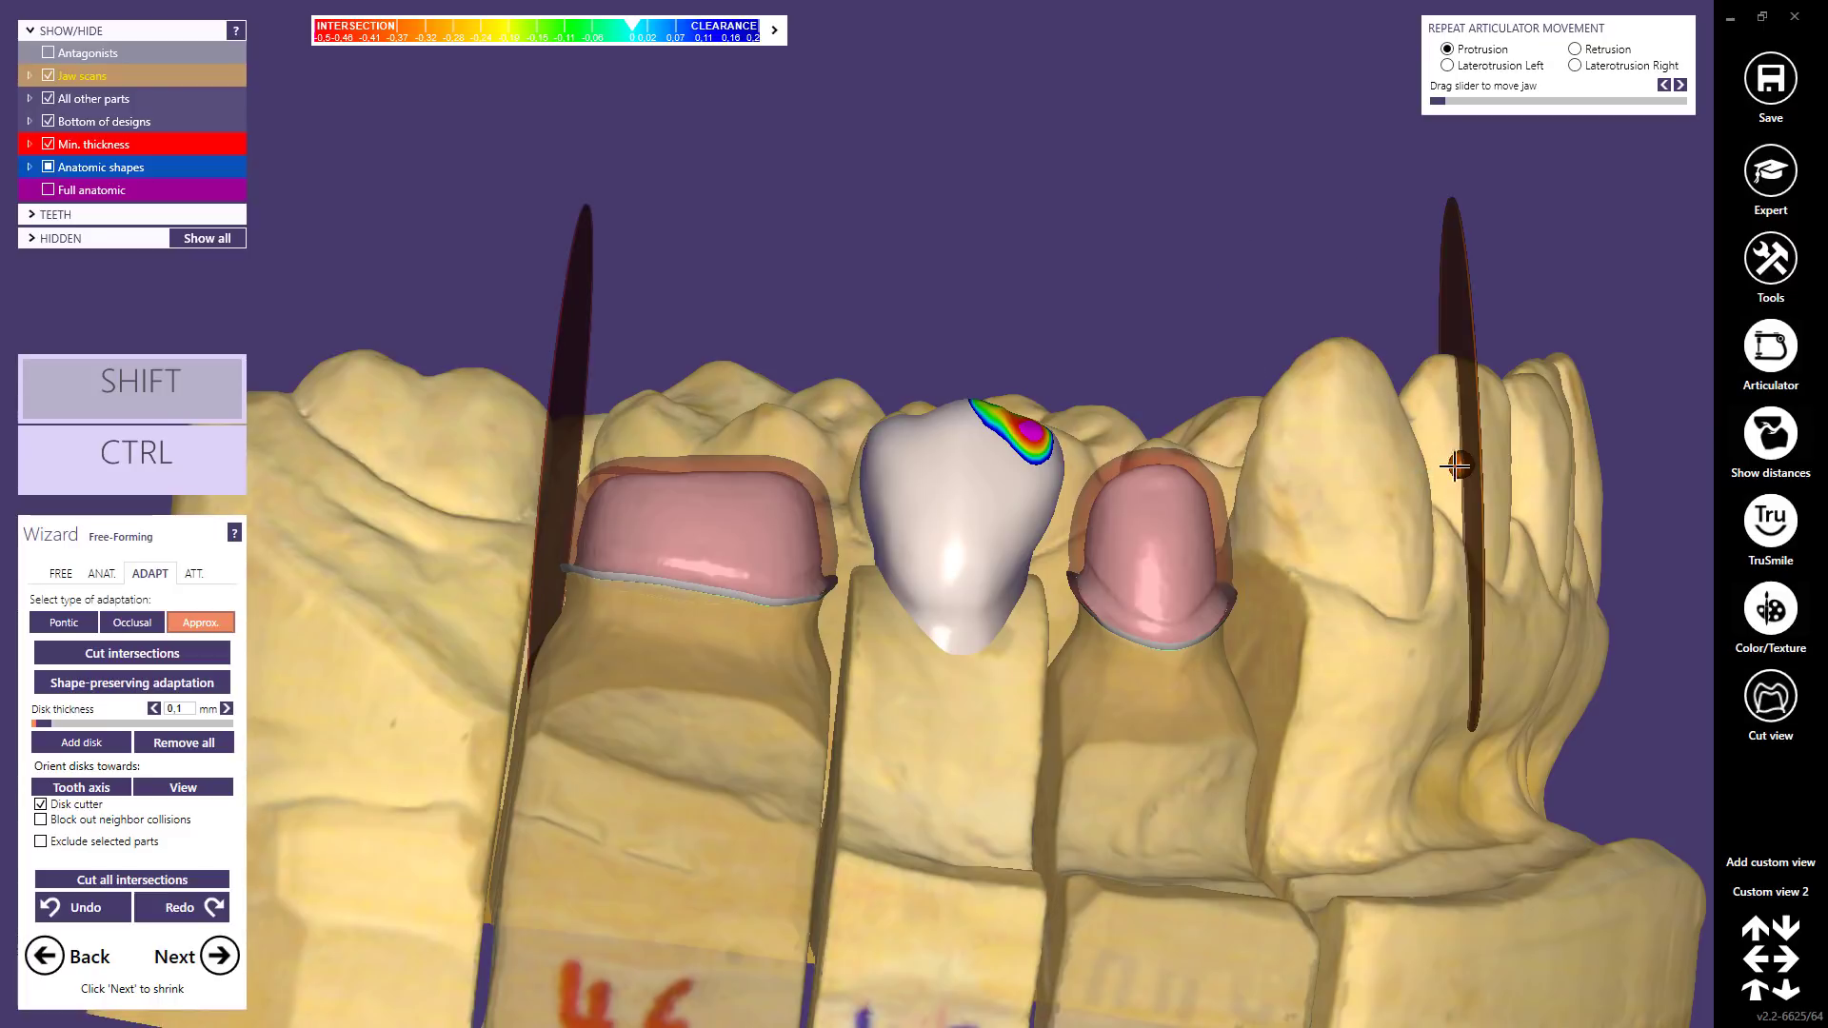
- Place the mesial disk at the contact area of the tooth next to 44, aligned to that tooth's surface
{"action": "key", "text": "ctrl+shift"}
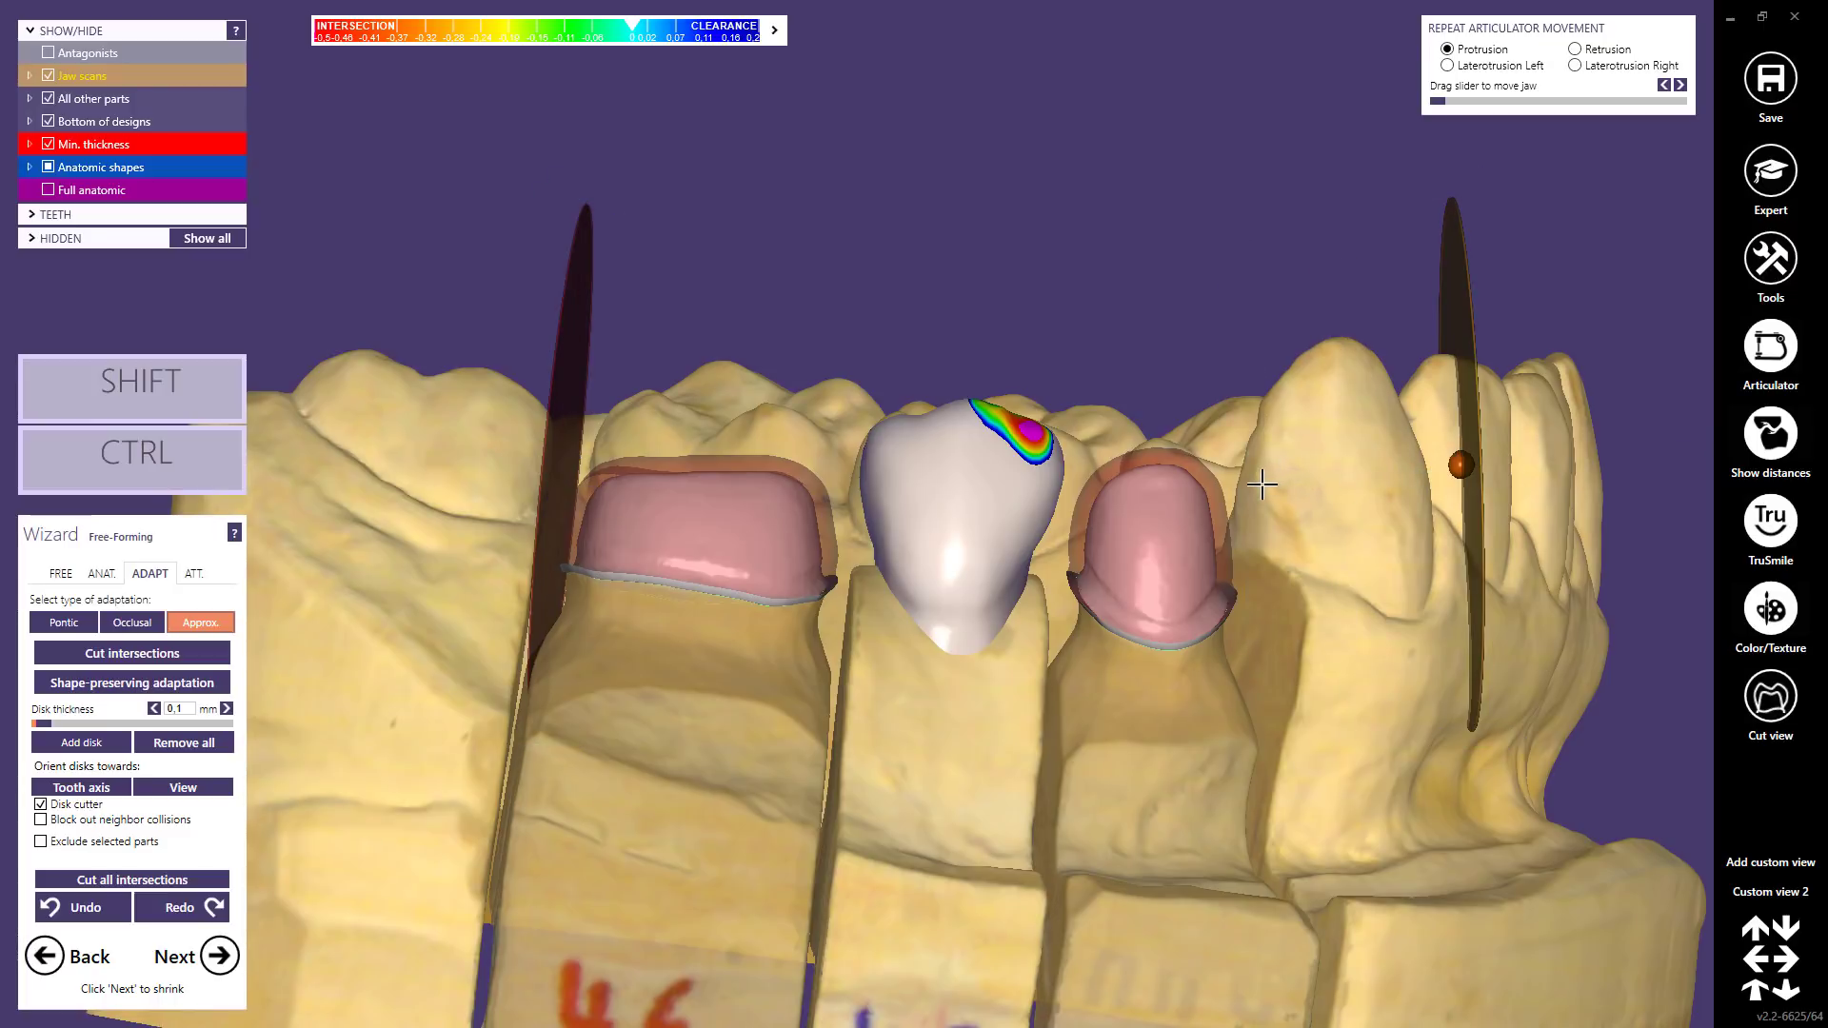
{"action": "left_click", "coordinate": [1264, 483], "text": "ctrl+shift"}
{"action": "left_click", "coordinate": [1307, 429], "text": "ctrl+shift"}
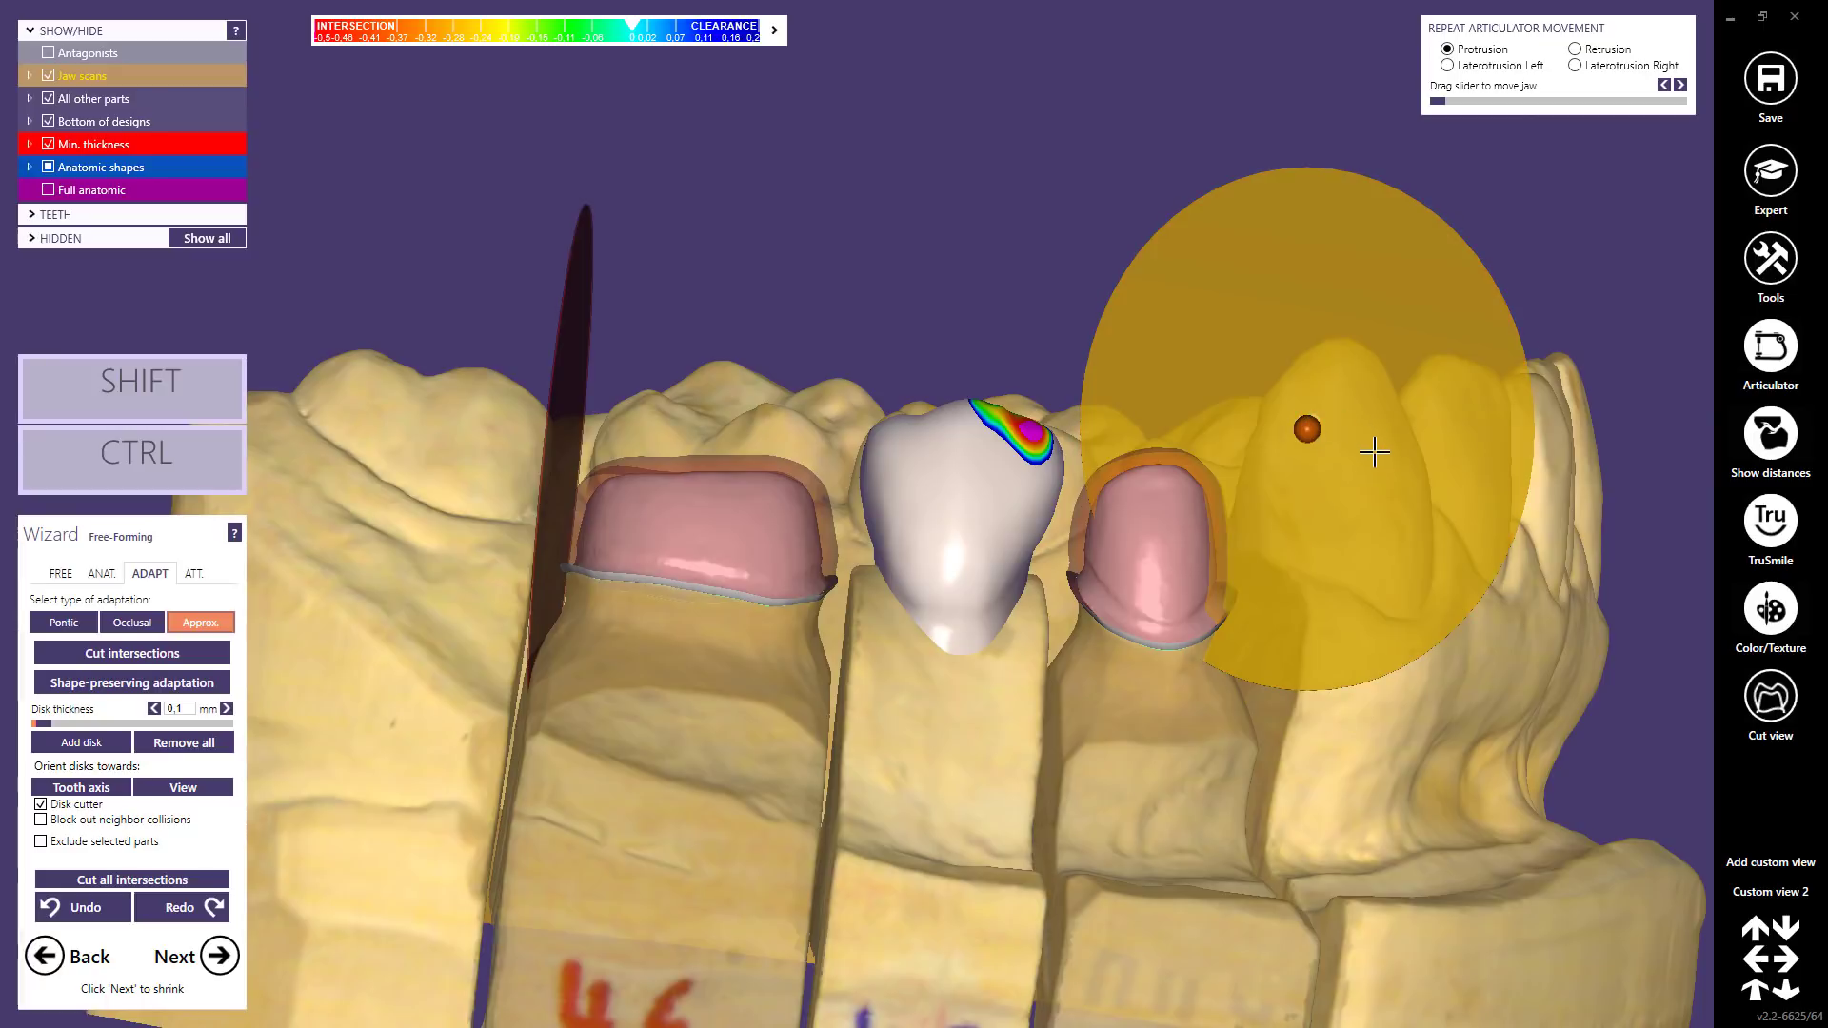
{"action": "left_click_drag", "start_coordinate": [1374, 452], "coordinate": [1369, 522], "text": "ctrl+shift"}
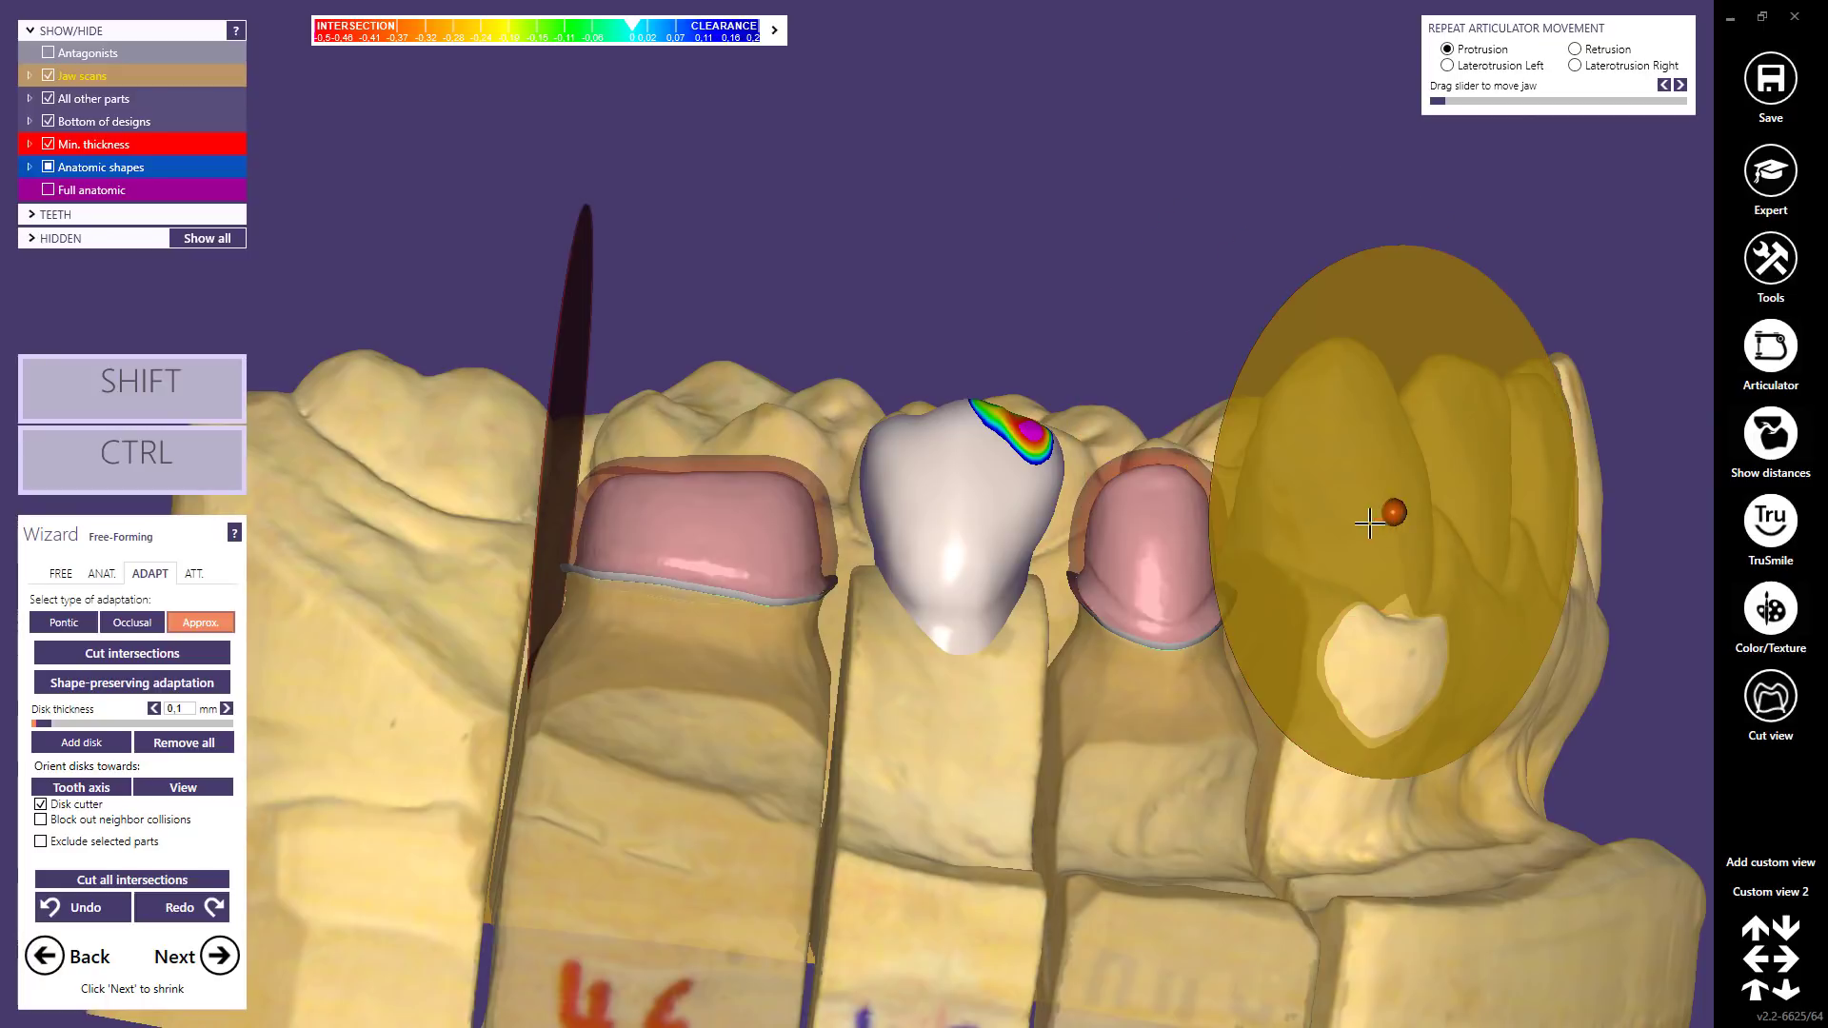
{"action": "left_click", "coordinate": [1253, 473], "text": "ctrl+shift"}
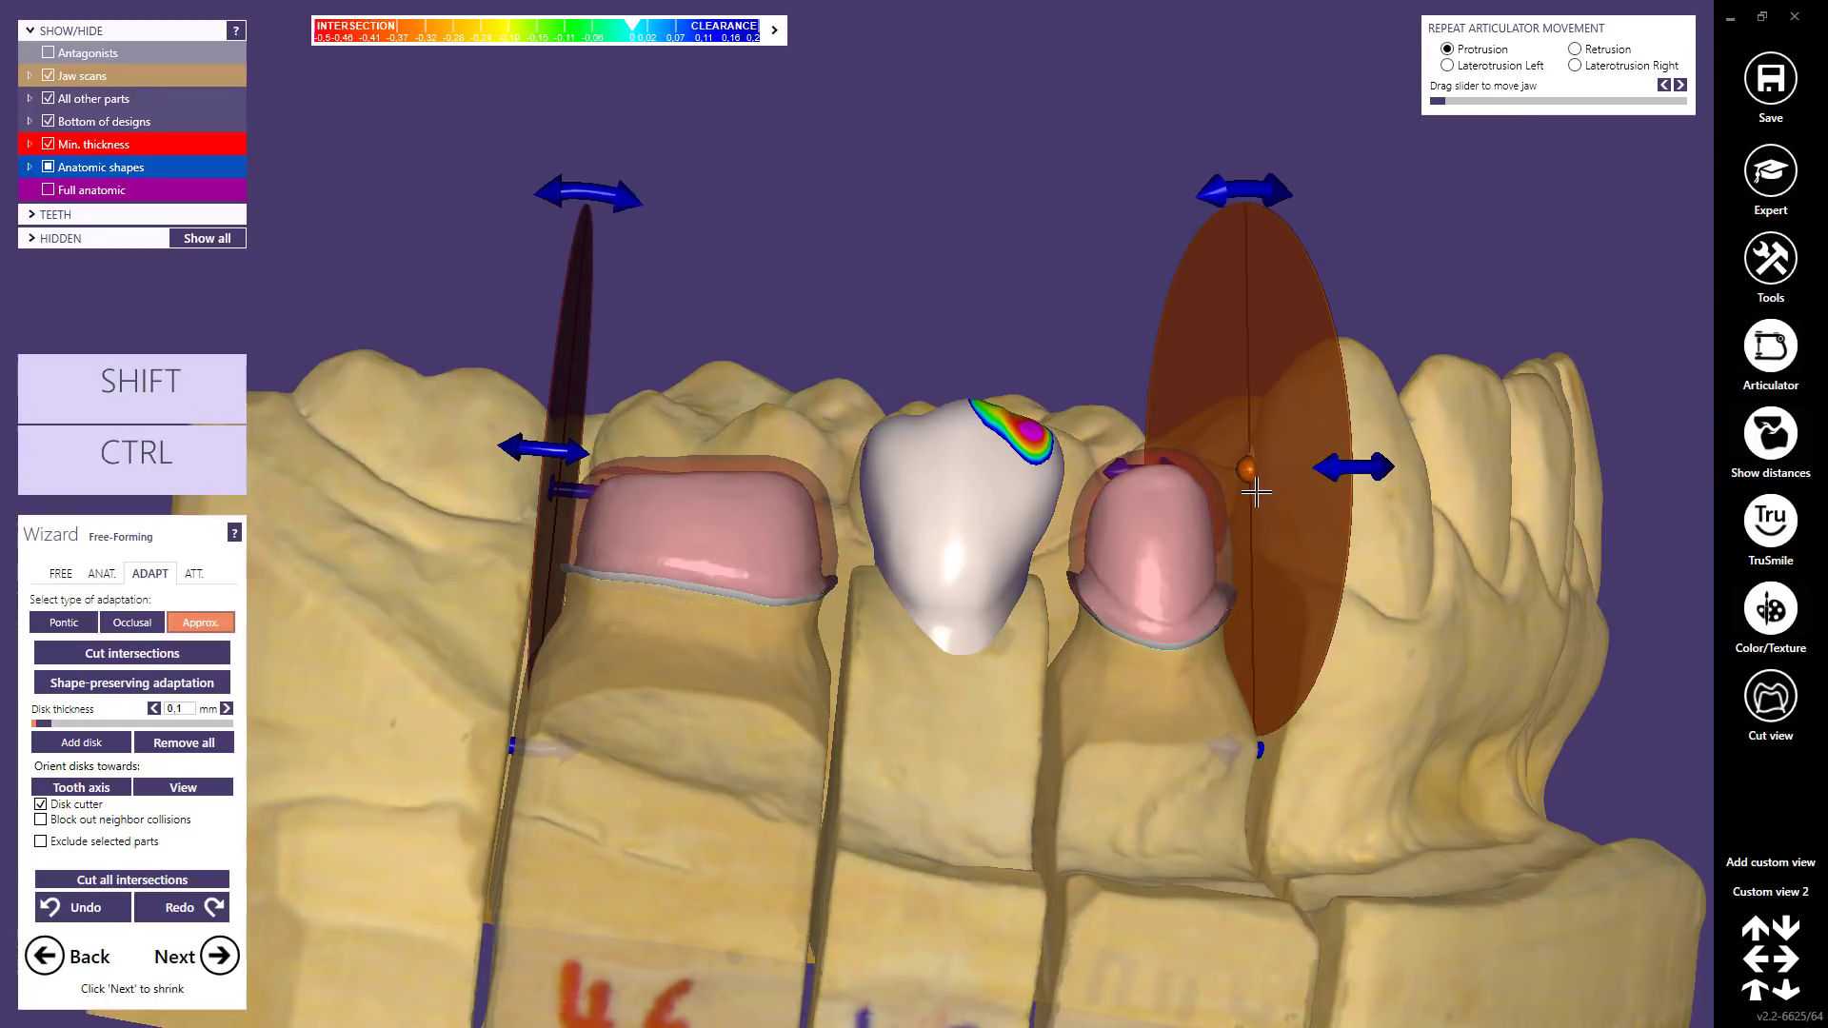
- Place the distal disk at the contact area of the tooth behind 46 with a slight tilt, and fine-adjust the mesial disk
{"action": "right_click_drag", "start_coordinate": [864, 497], "coordinate": [813, 494]}
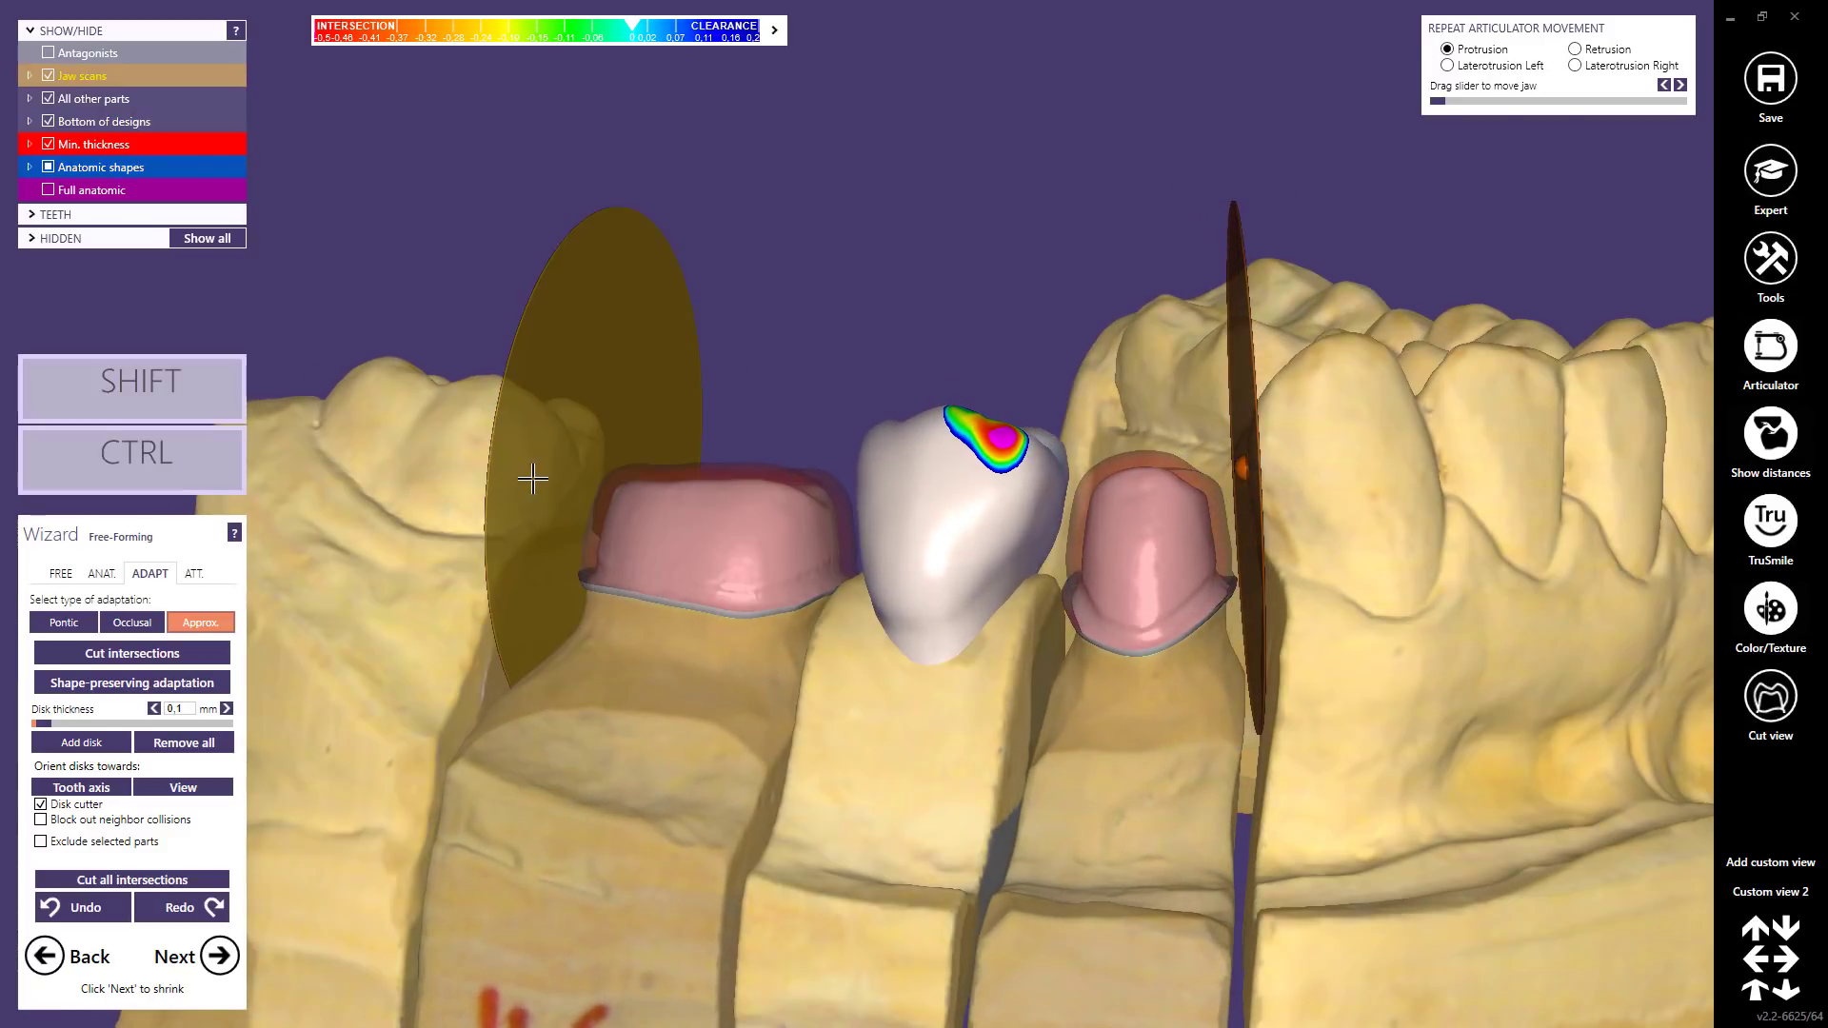
{"action": "left_click_drag", "start_coordinate": [574, 472], "coordinate": [571, 486]}
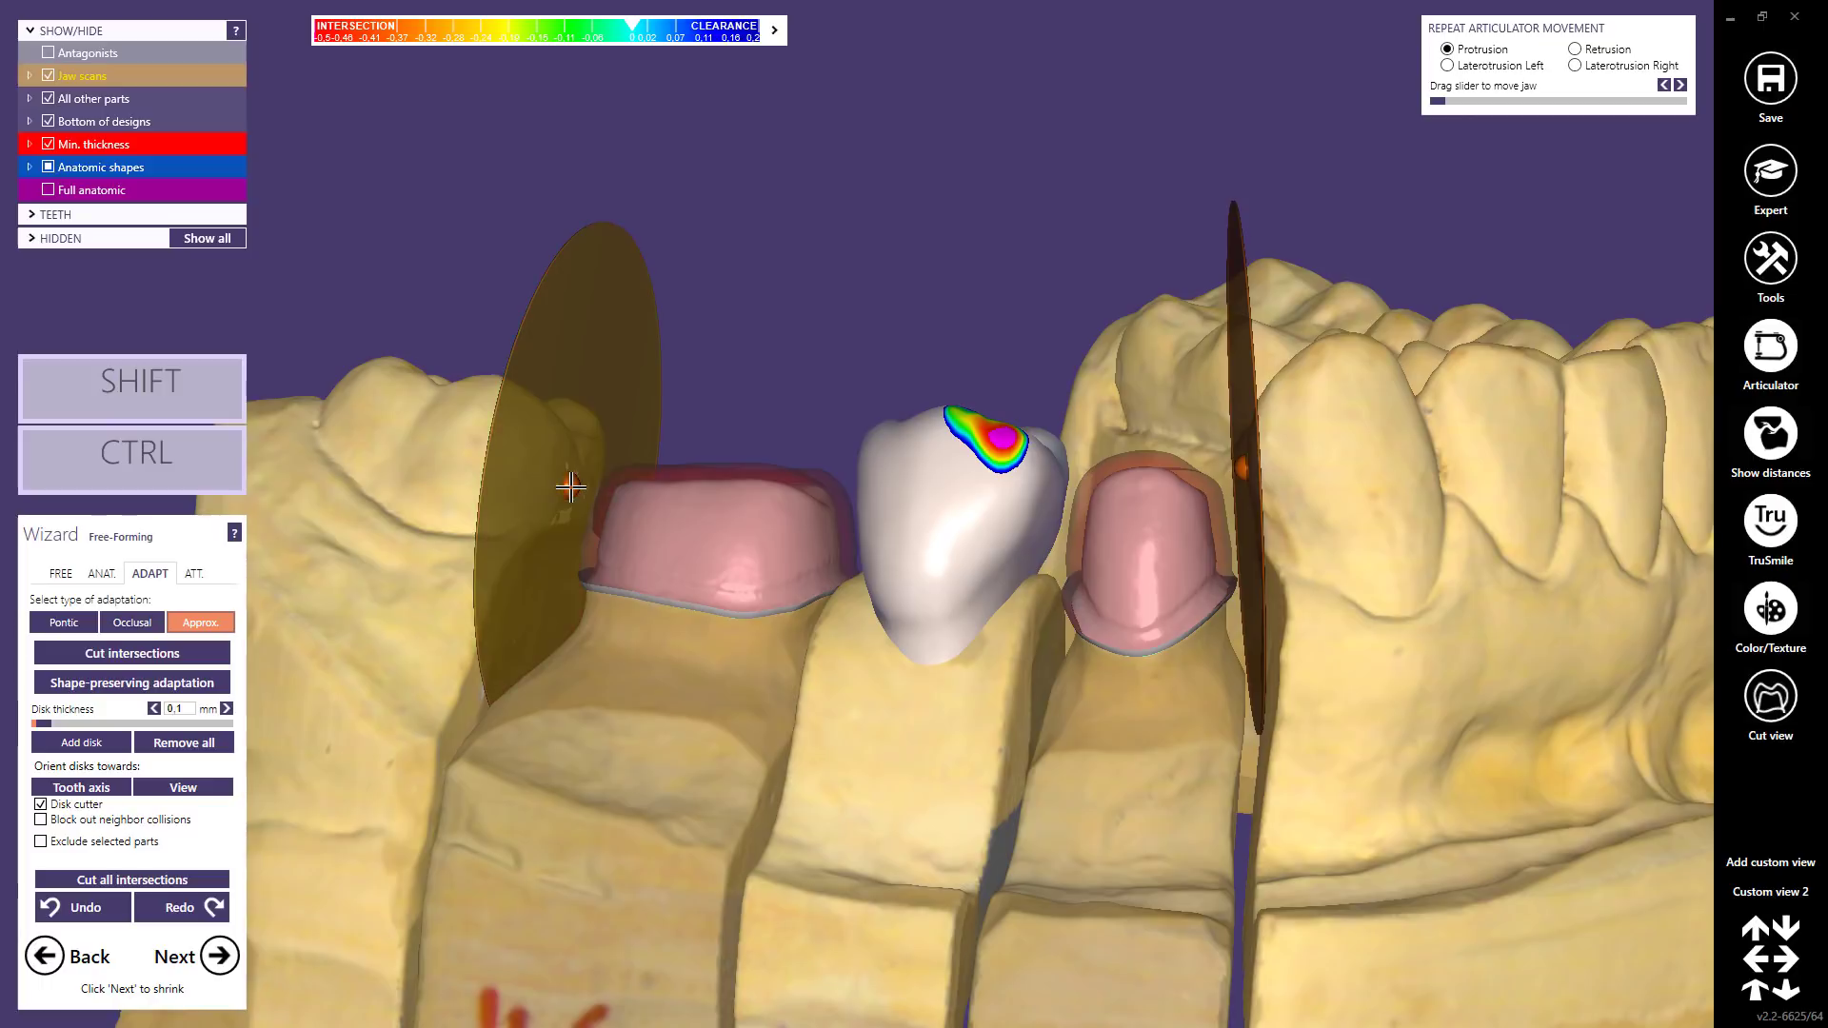
{"action": "right_click_drag", "start_coordinate": [592, 513], "coordinate": [589, 513]}
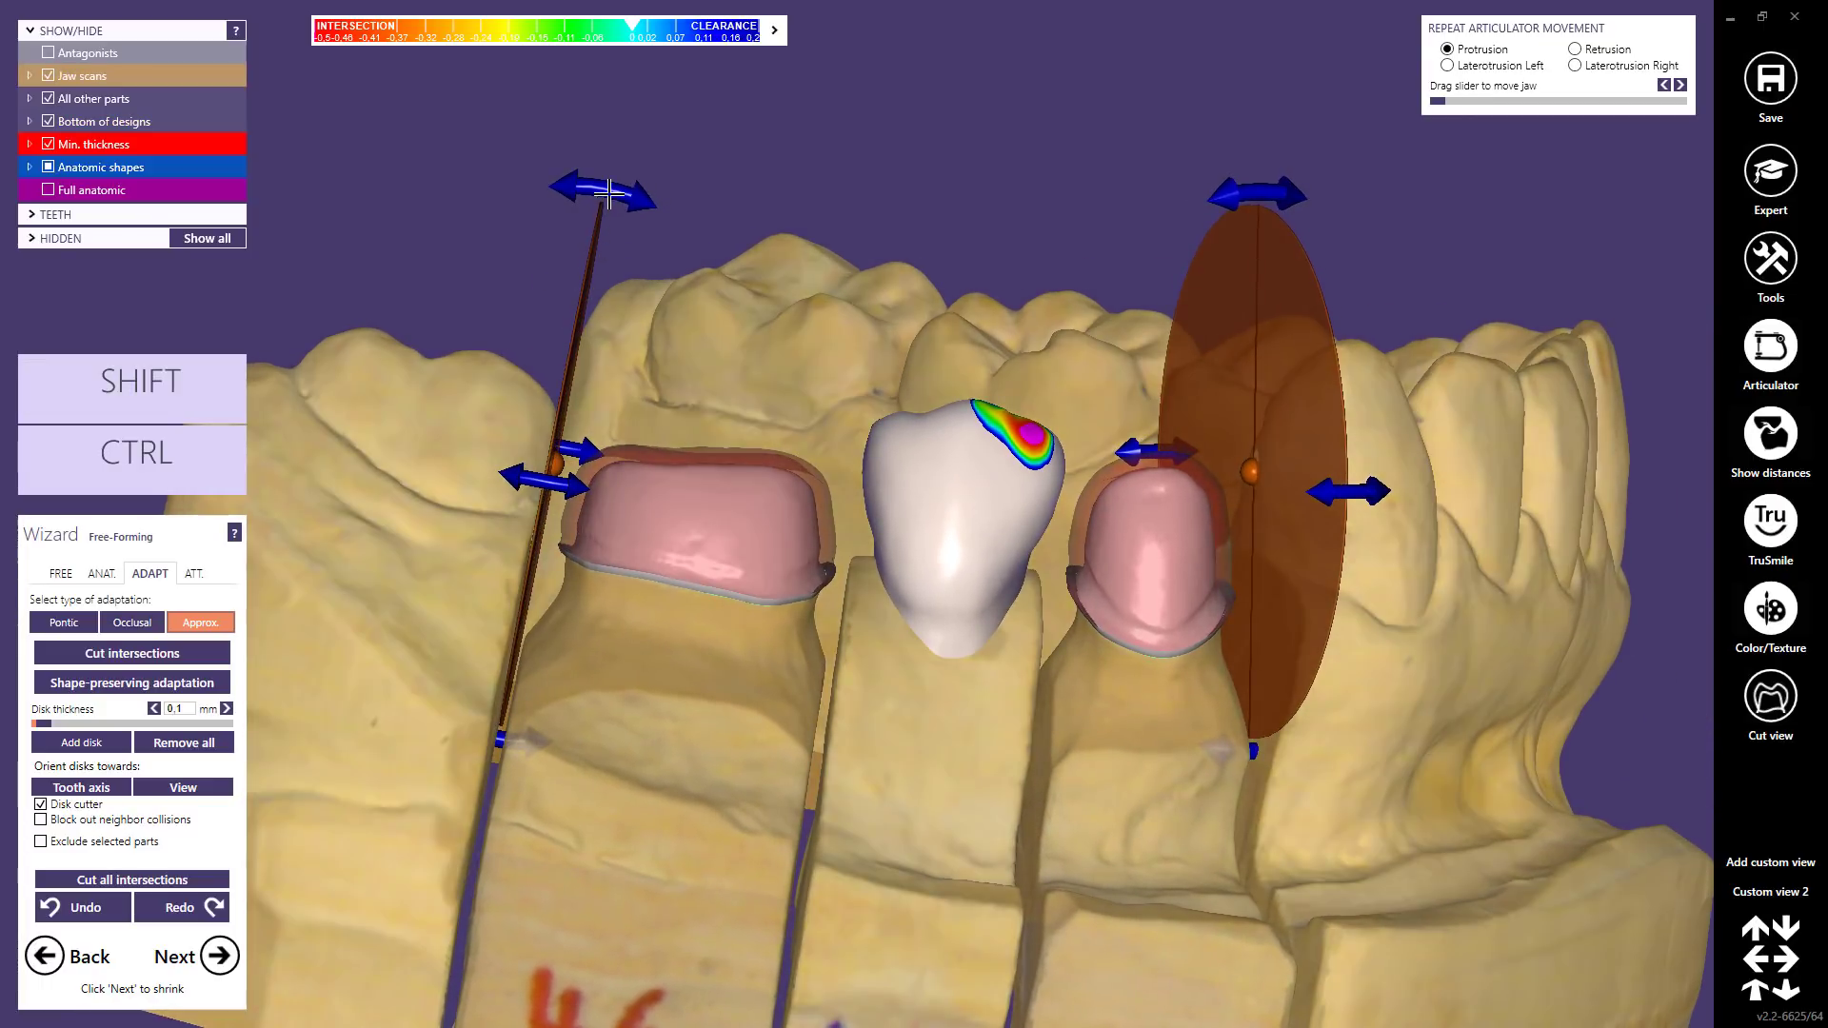
{"action": "left_click_drag", "start_coordinate": [608, 190], "coordinate": [595, 193]}
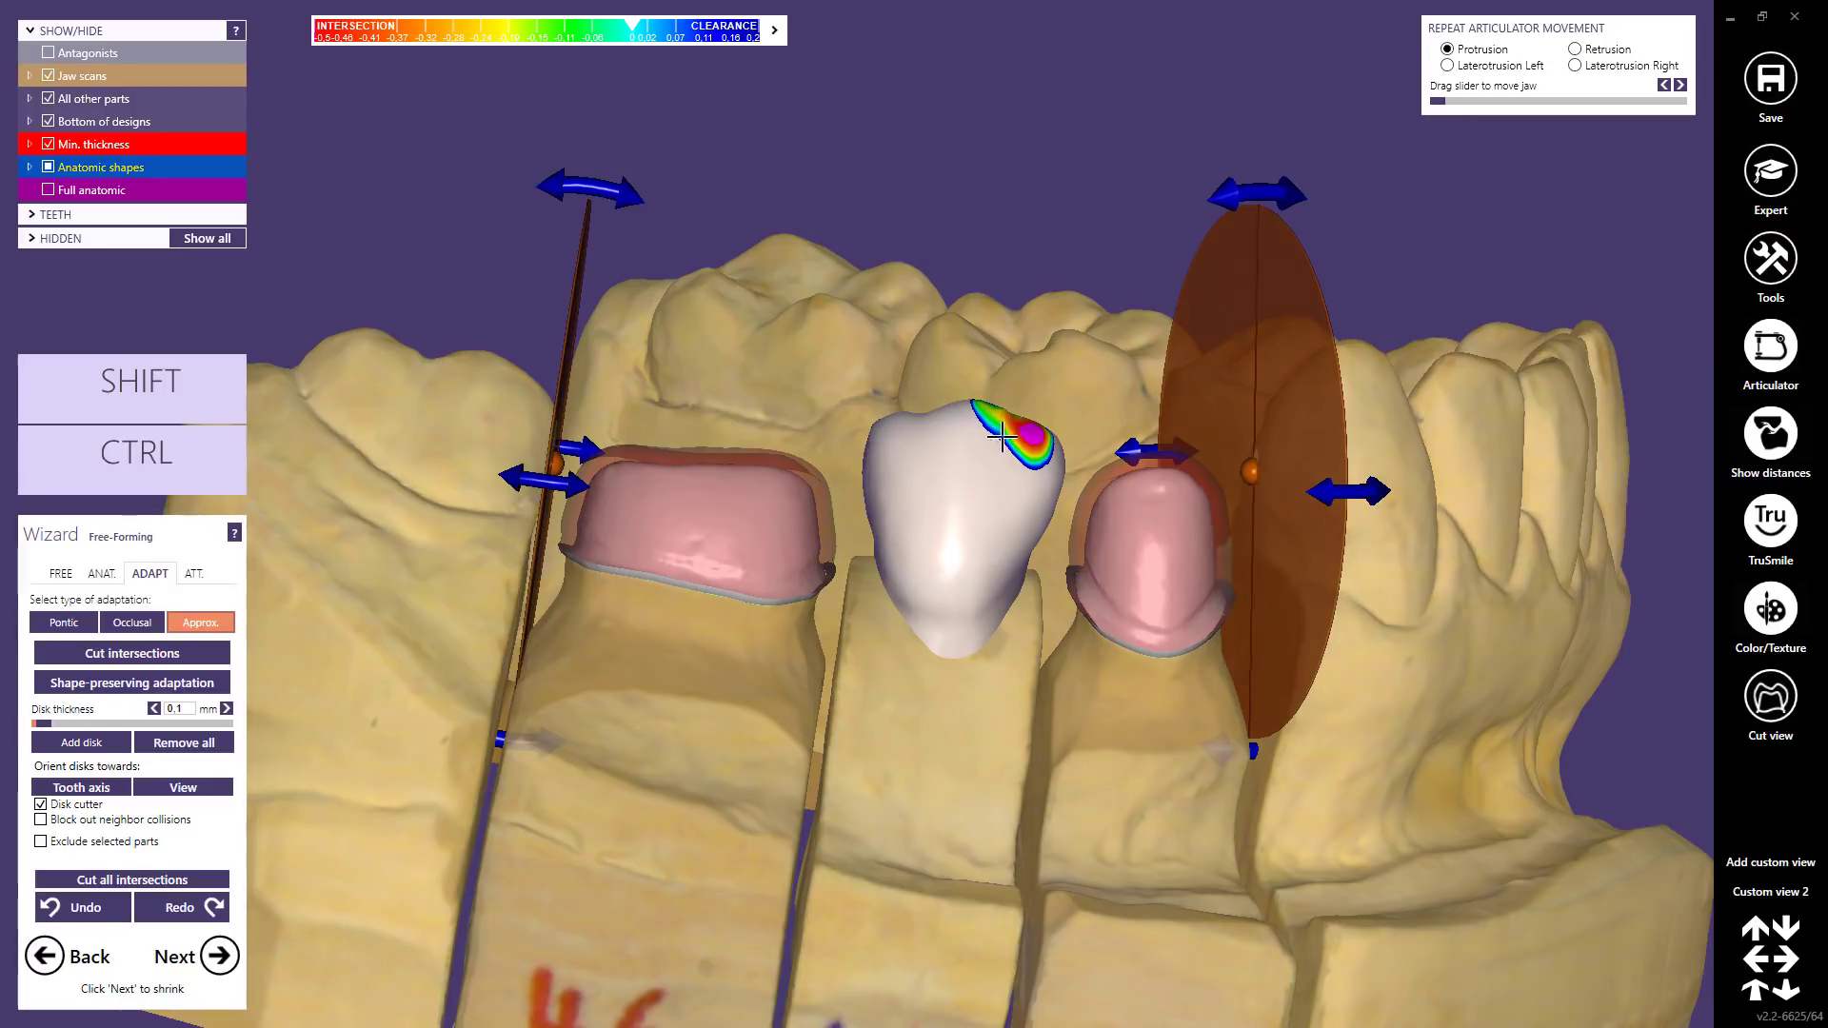
{"action": "right_click_drag", "start_coordinate": [1005, 436], "coordinate": [971, 442]}
{"action": "left_click_drag", "start_coordinate": [1255, 470], "coordinate": [1243, 485]}
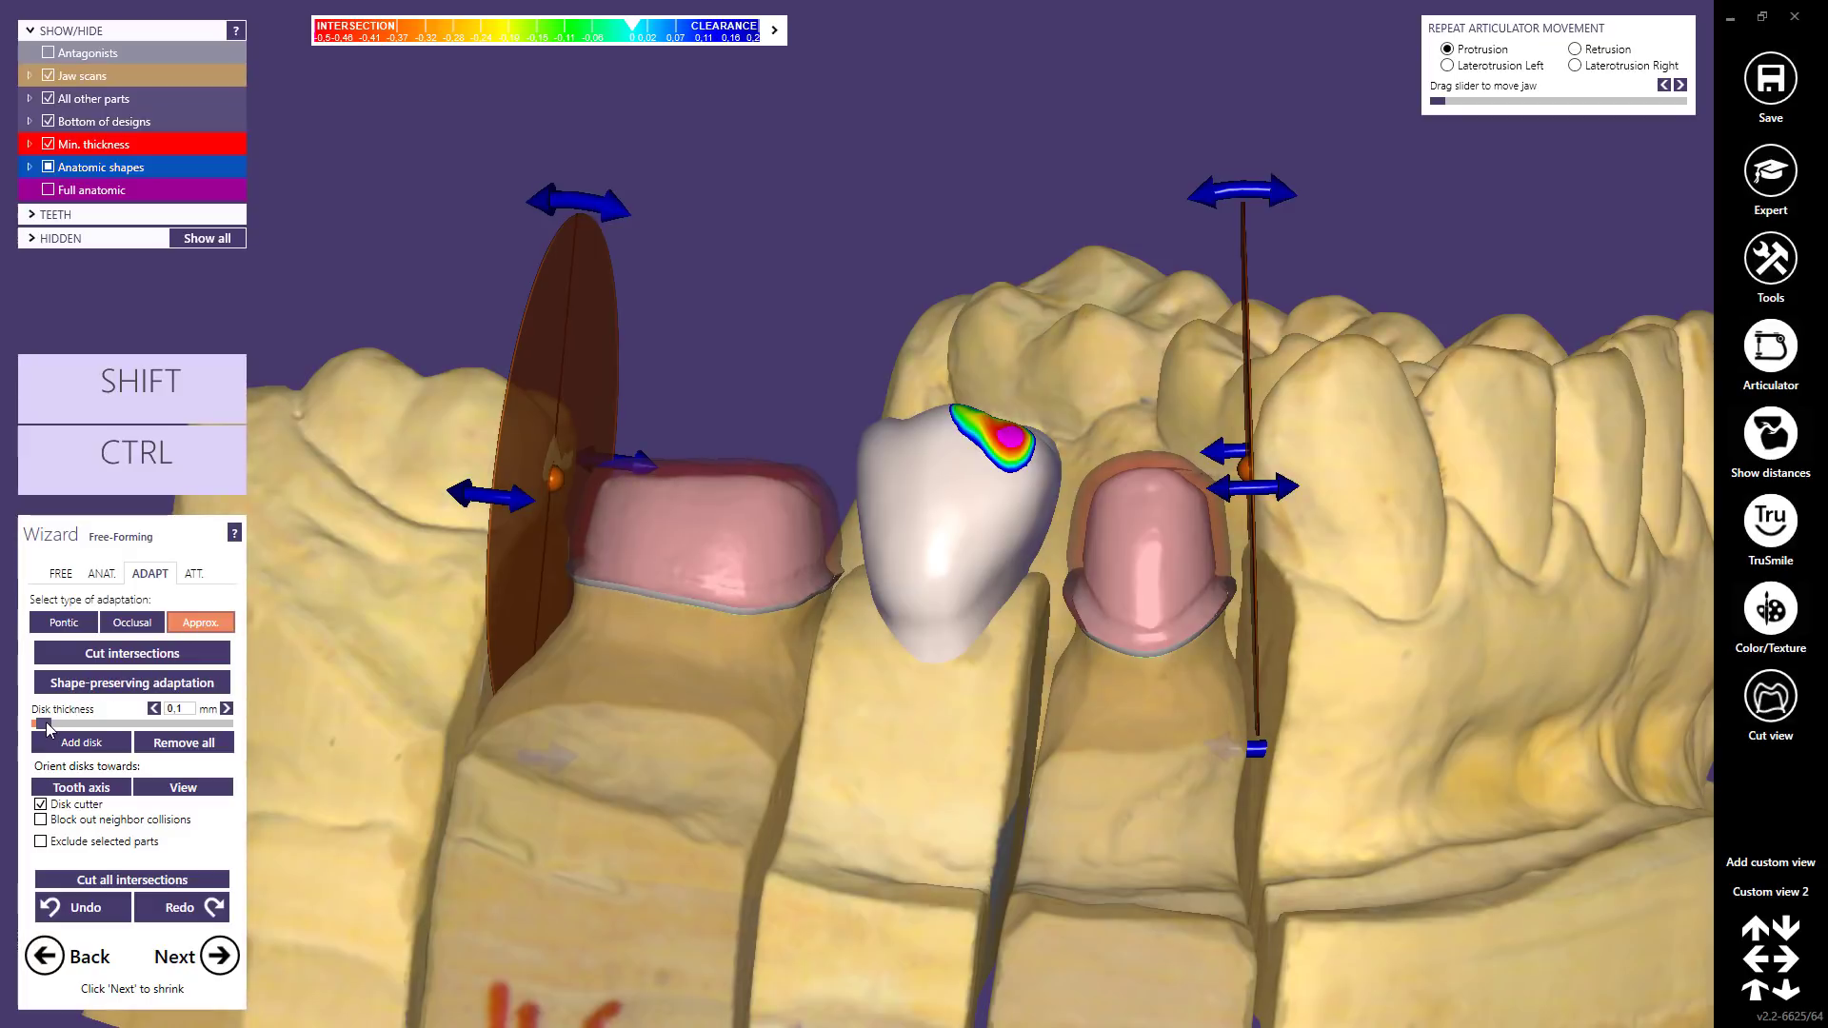
- Show crowns 44 and 46 again and cut their intersections with the disks at 0.1 mm disk thickness
{"action": "mouse_move", "coordinate": [47, 729]}
{"action": "left_mouse_down"}
{"action": "mouse_move", "coordinate": [102, 726]}
{"action": "mouse_move", "coordinate": [45, 727]}
{"action": "left_mouse_up"}
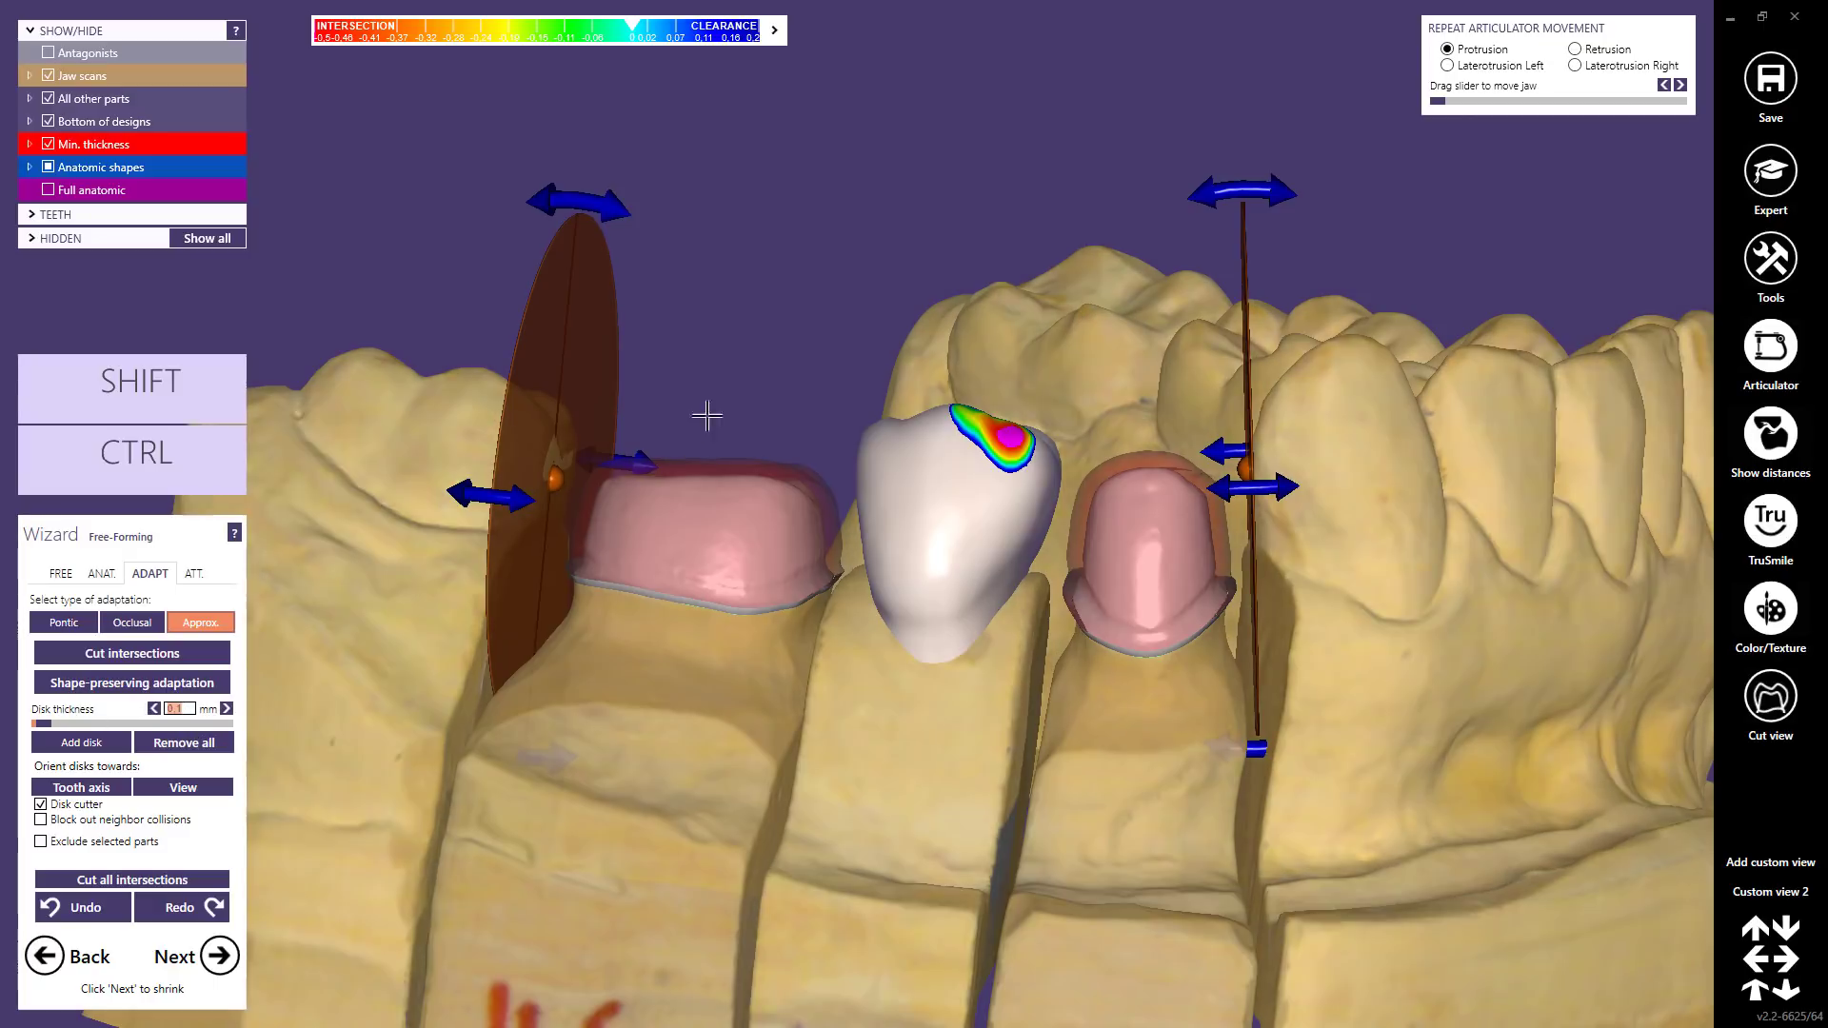
{"action": "left_click", "coordinate": [736, 351], "text": "ctrl+shift"}
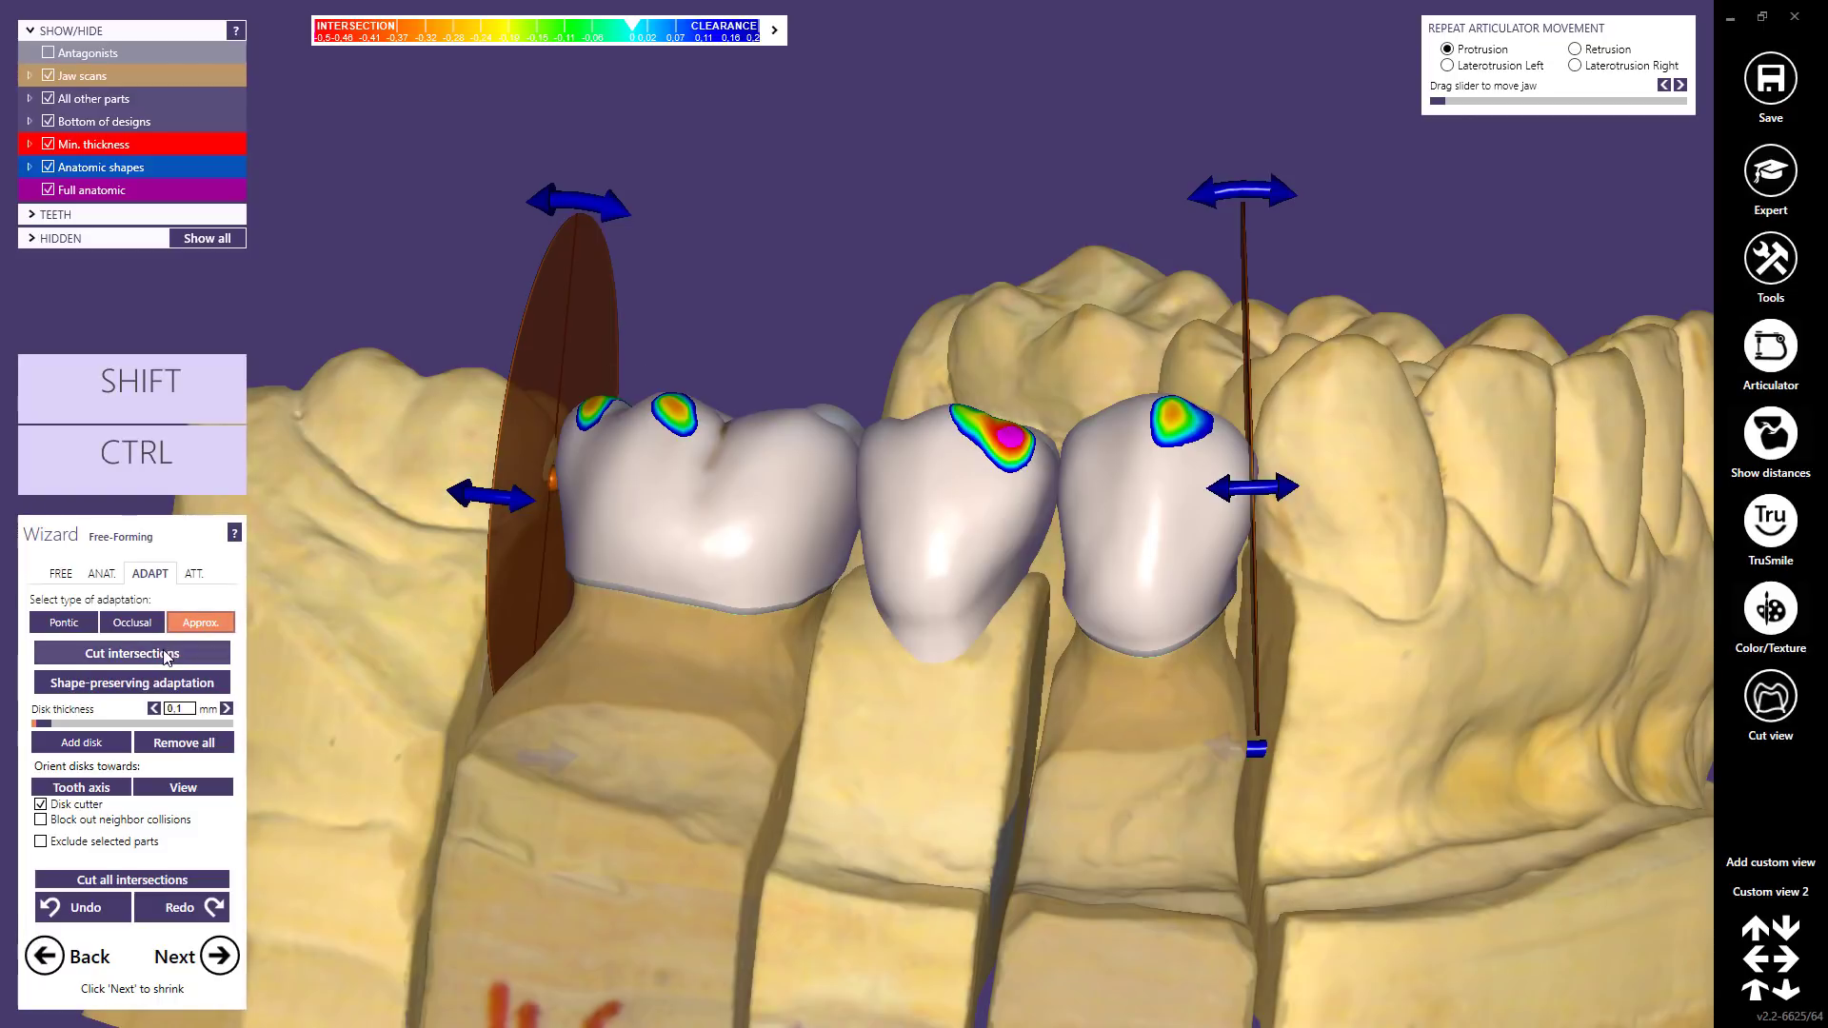
{"action": "left_click", "coordinate": [163, 655]}
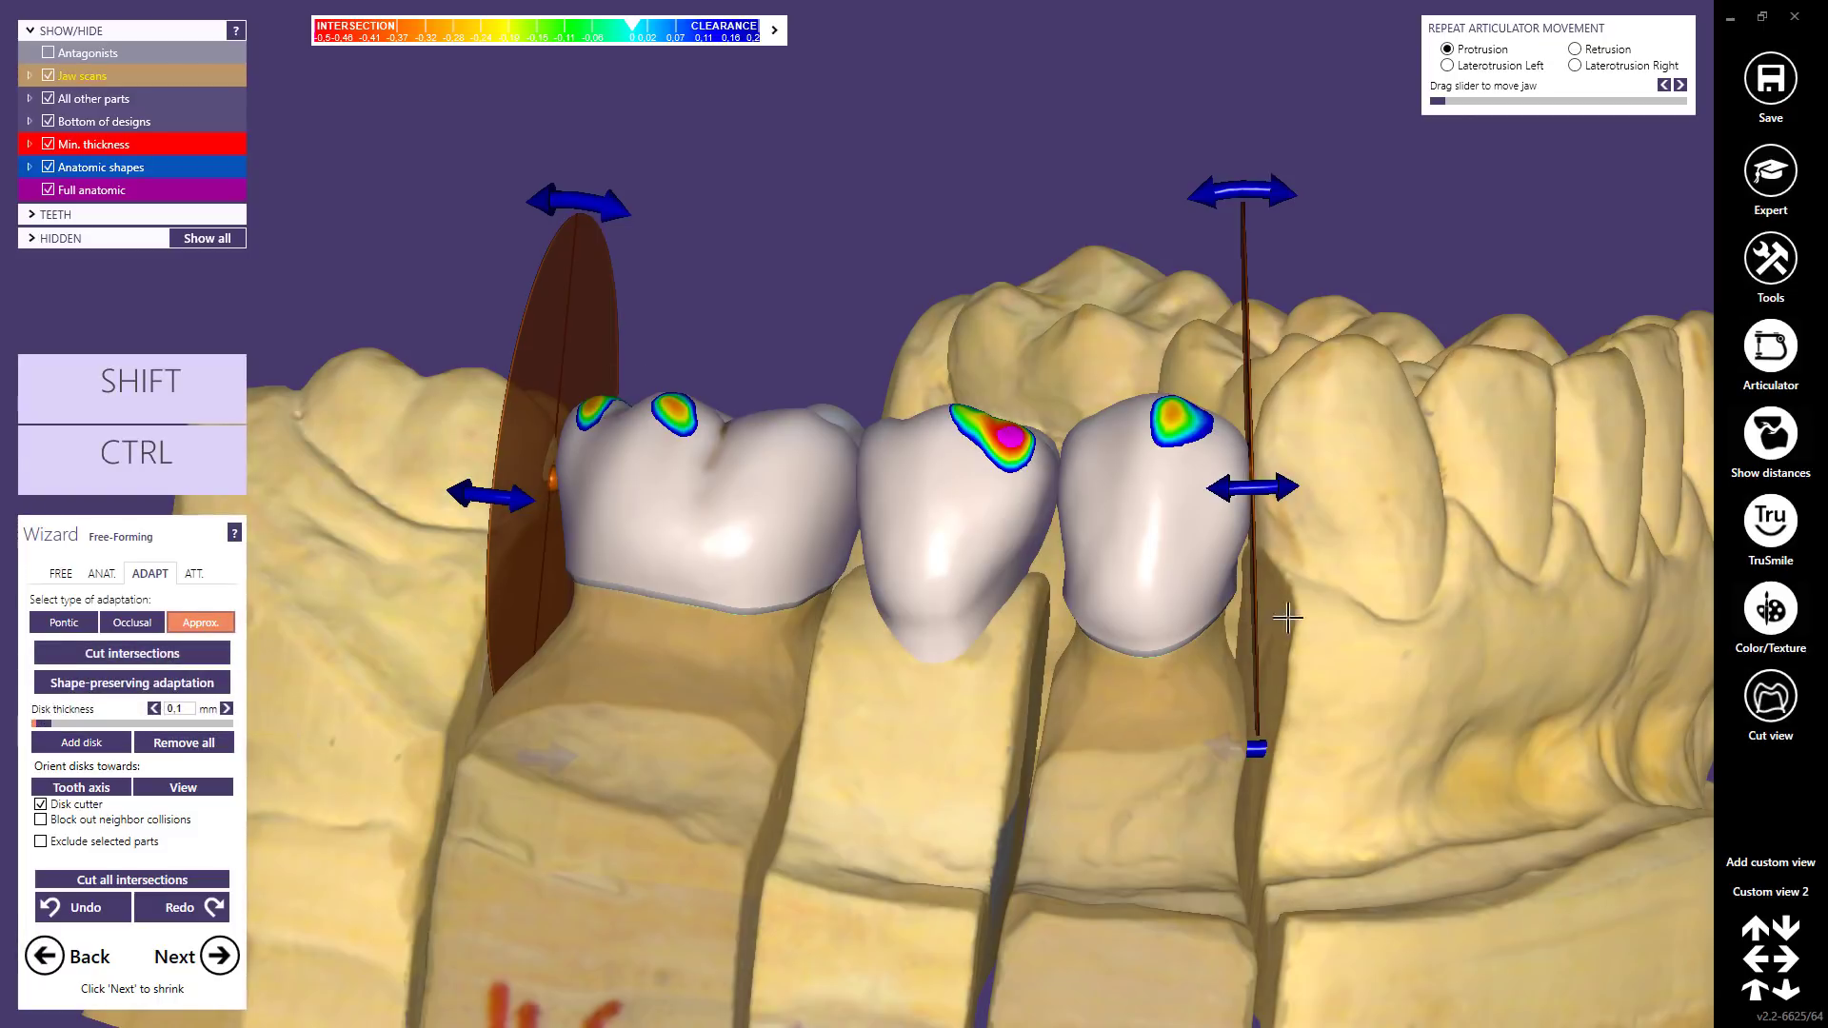
{"action": "left_click", "coordinate": [1387, 604], "text": "ctrl"}
{"action": "right_click_drag", "start_coordinate": [1276, 624], "coordinate": [1267, 624]}
{"action": "left_click", "coordinate": [1373, 546], "text": "ctrl+shift"}
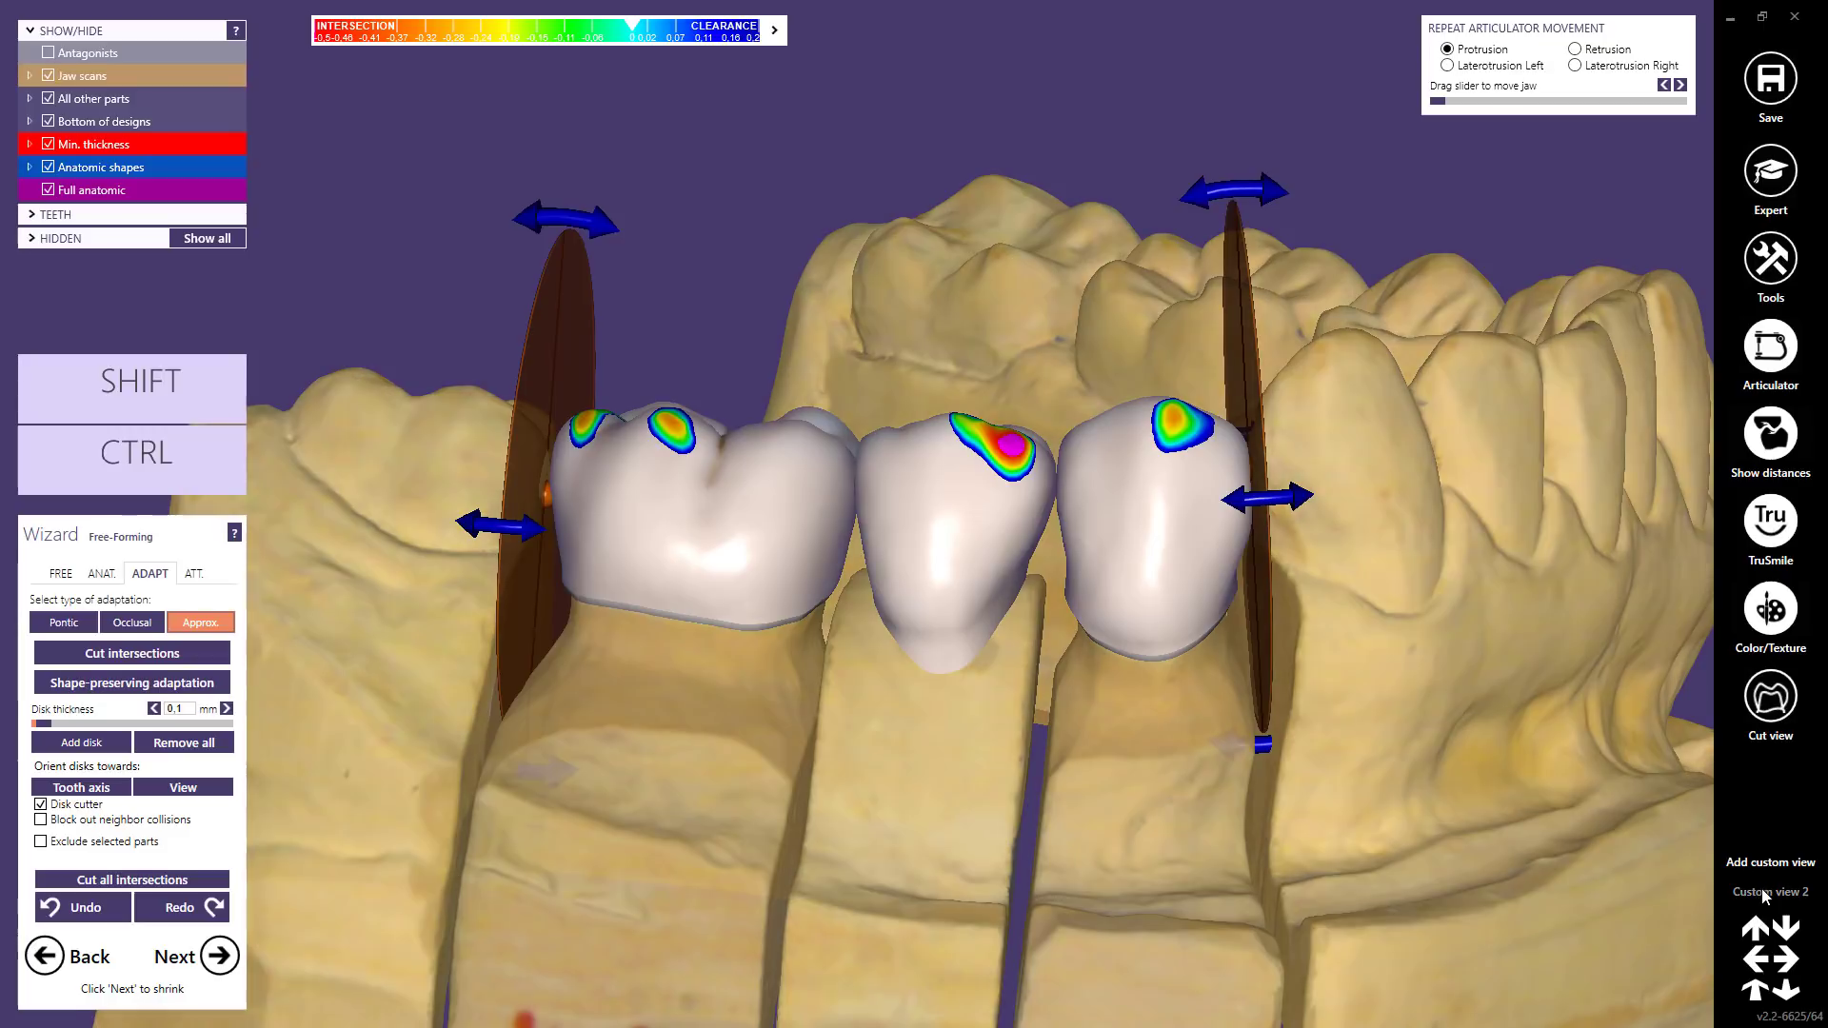
- Restore Custom view 2 and switch the approximal adaptation from the disk cutter to blocking out neighbor collisions
{"action": "left_click", "coordinate": [1764, 893]}
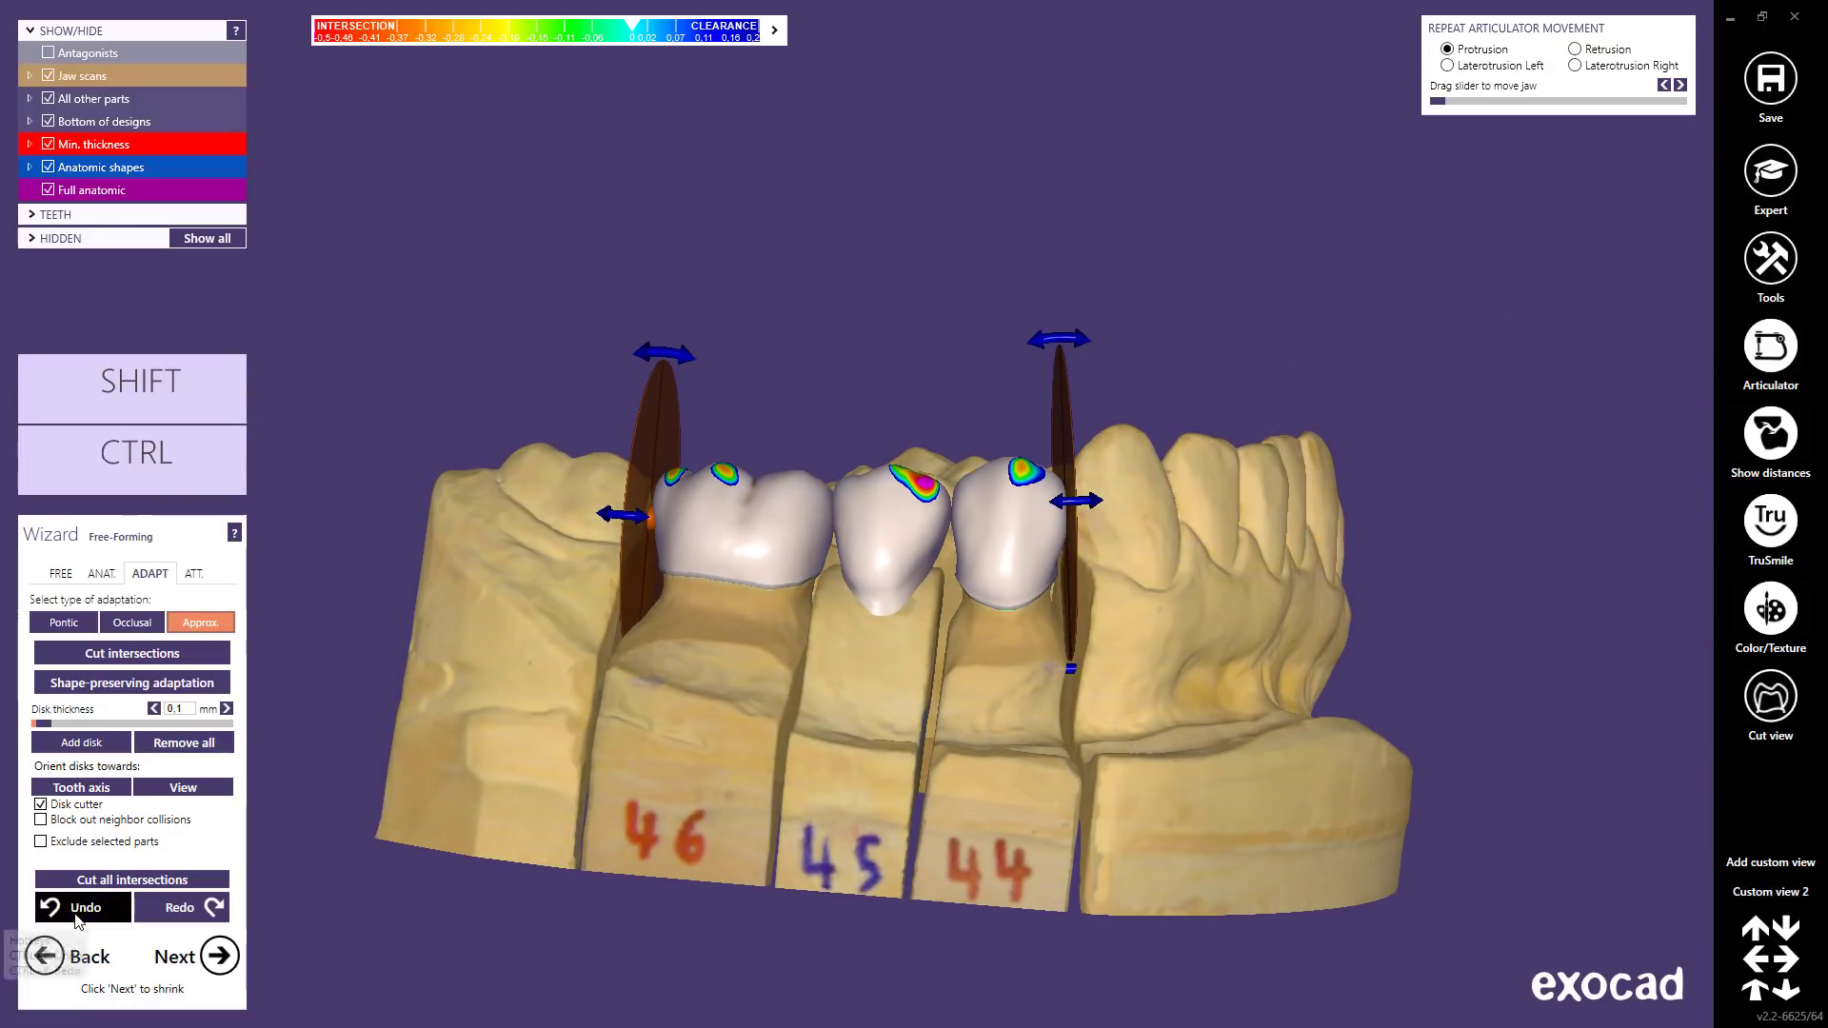
{"action": "left_click", "coordinate": [42, 806]}
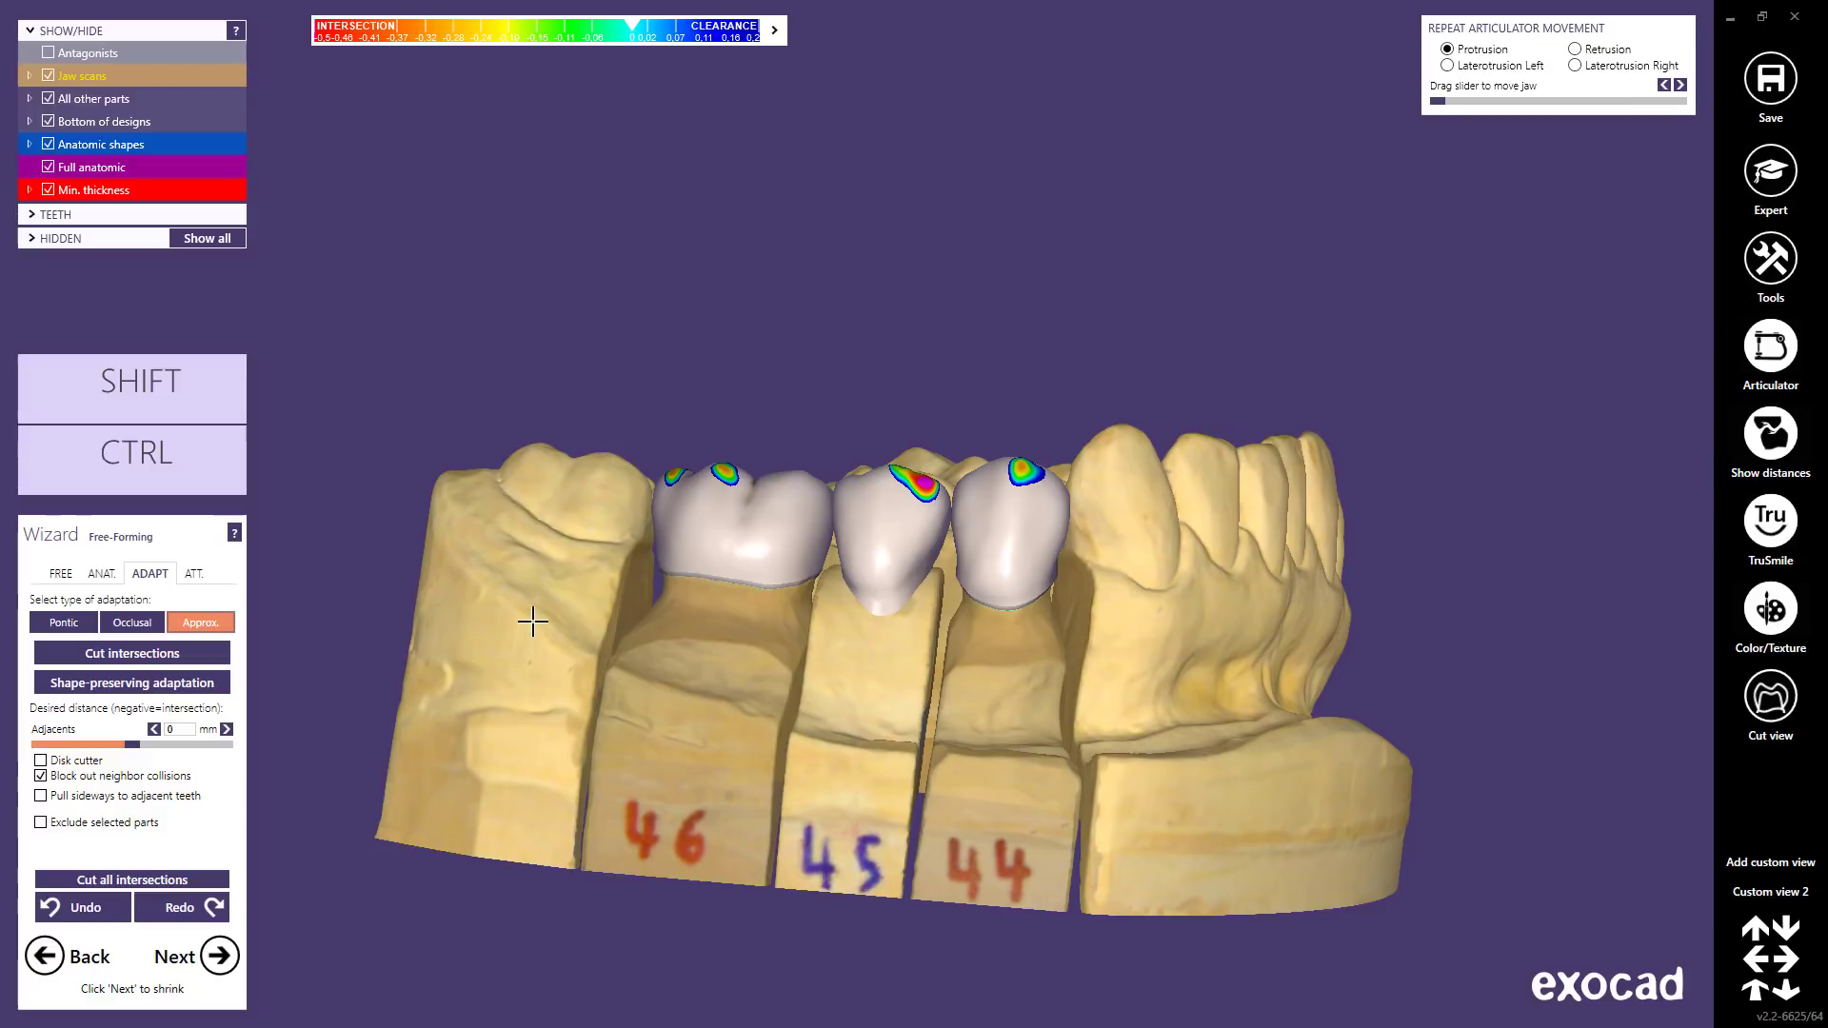
- Make the jaw scan transparent and add material to the distal surface of crown 46 with an enlarged free-forming brush
{"action": "scroll", "coordinate": [530, 620], "scroll_direction": "down", "scroll_amount": 4, "text": "shift"}
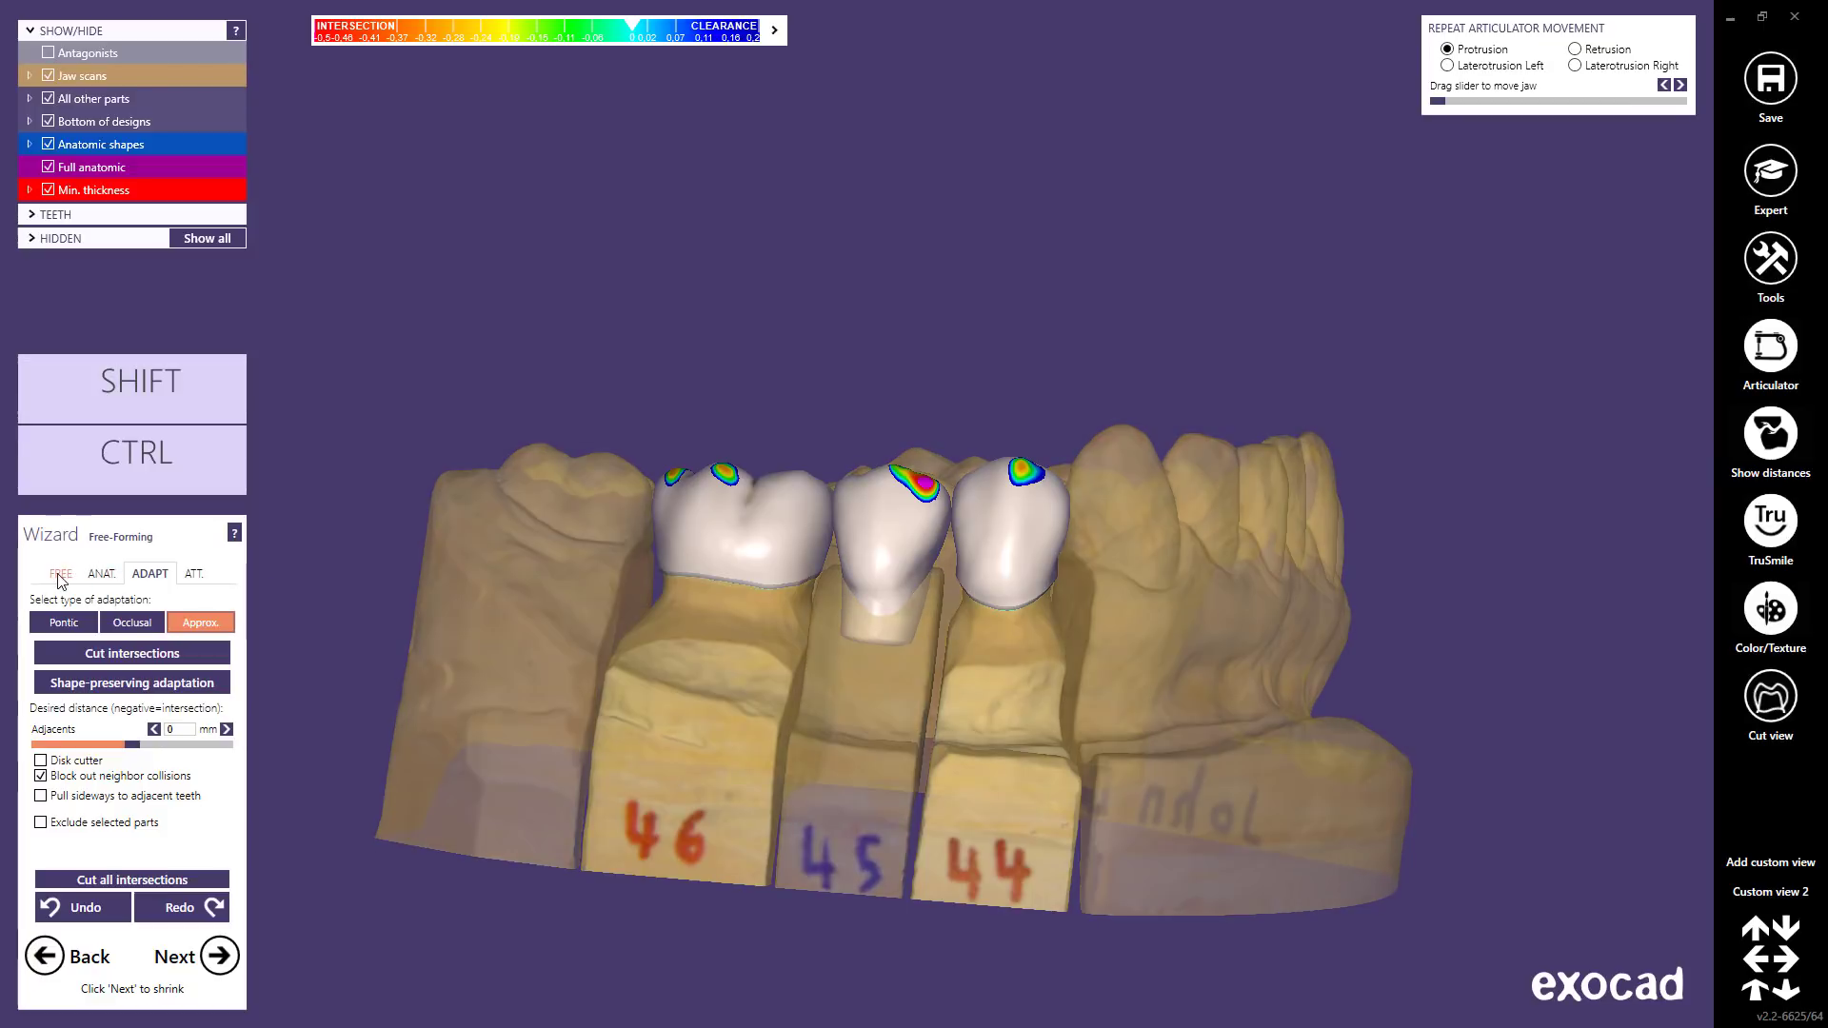
{"action": "left_click", "coordinate": [61, 581]}
{"action": "right_click_drag", "start_coordinate": [429, 609], "coordinate": [597, 636]}
{"action": "scroll", "coordinate": [693, 532], "scroll_direction": "up", "scroll_amount": 4}
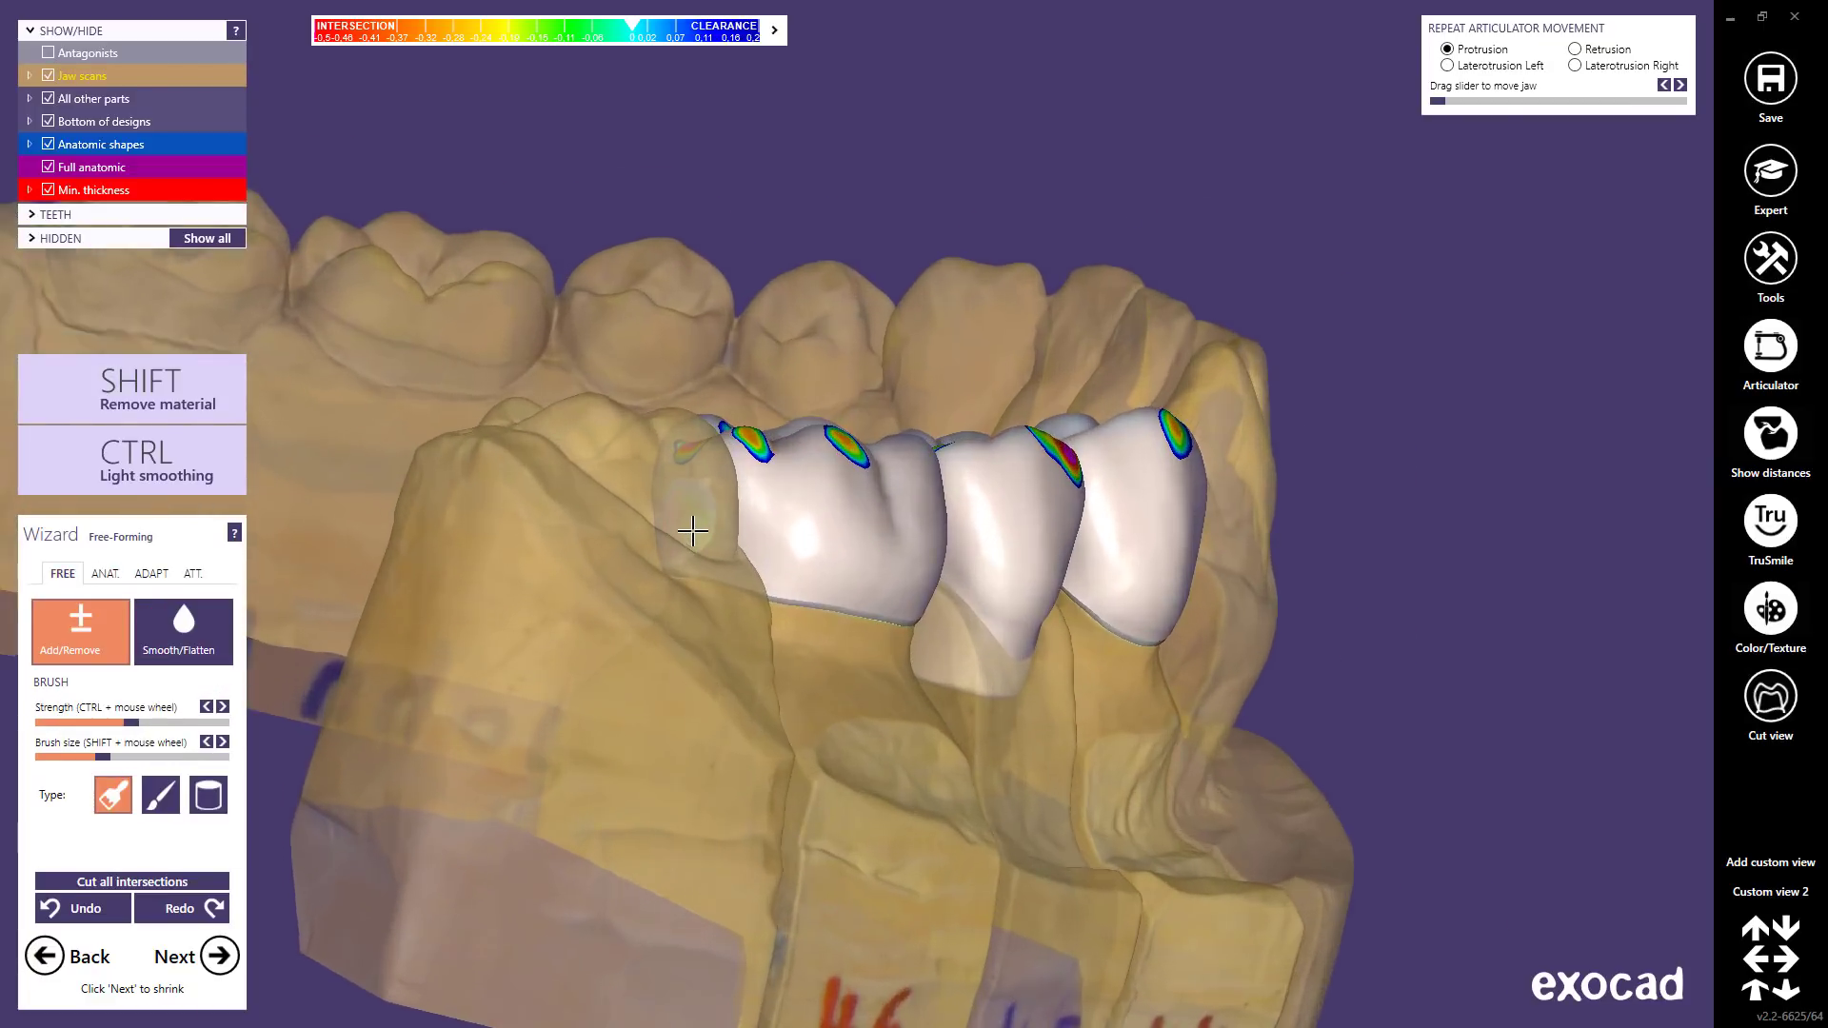
{"action": "scroll", "coordinate": [692, 531], "scroll_direction": "up", "scroll_amount": 3}
{"action": "scroll", "coordinate": [709, 511], "scroll_direction": "up", "scroll_amount": 3, "text": "shift"}
{"action": "scroll", "coordinate": [695, 505], "scroll_direction": "up", "scroll_amount": 2}
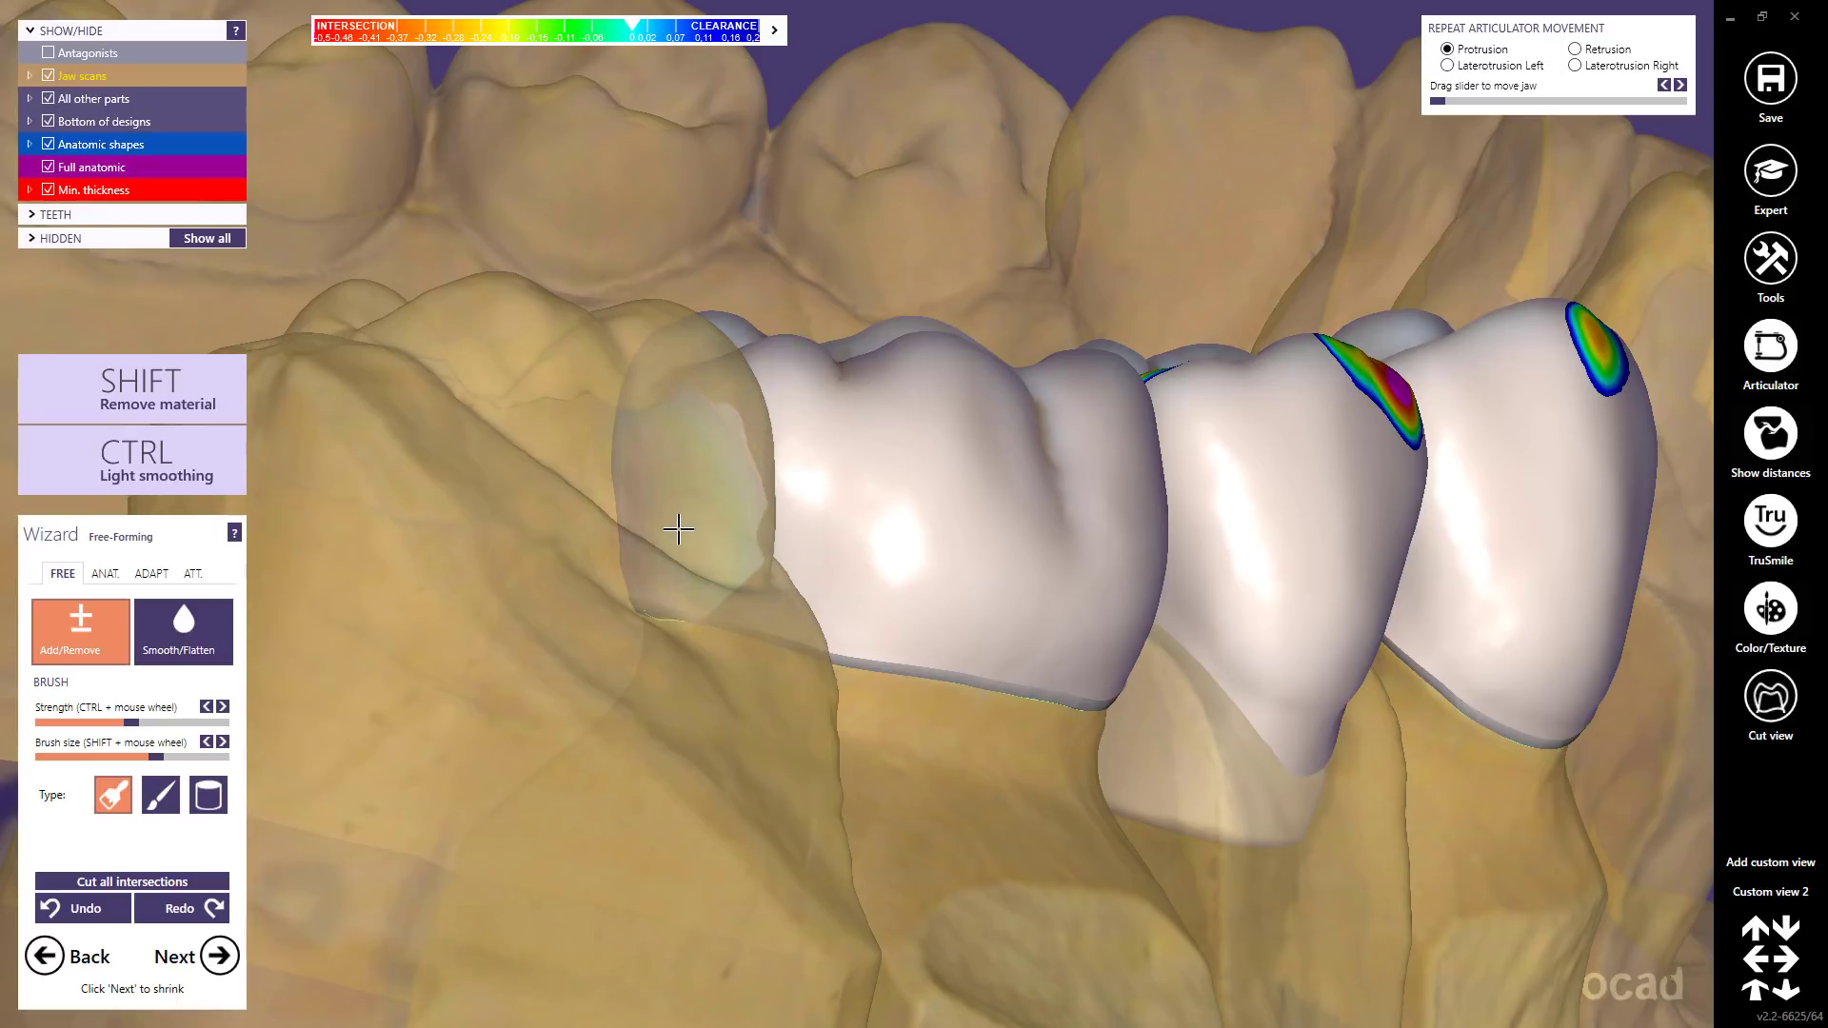
{"action": "left_click_drag", "start_coordinate": [676, 532], "coordinate": [709, 535]}
- Add material to the mesial surface of crown 44 toward its neighboring tooth
{"action": "right_click_drag", "start_coordinate": [962, 628], "coordinate": [1190, 614]}
{"action": "middle_click", "coordinate": [1601, 533]}
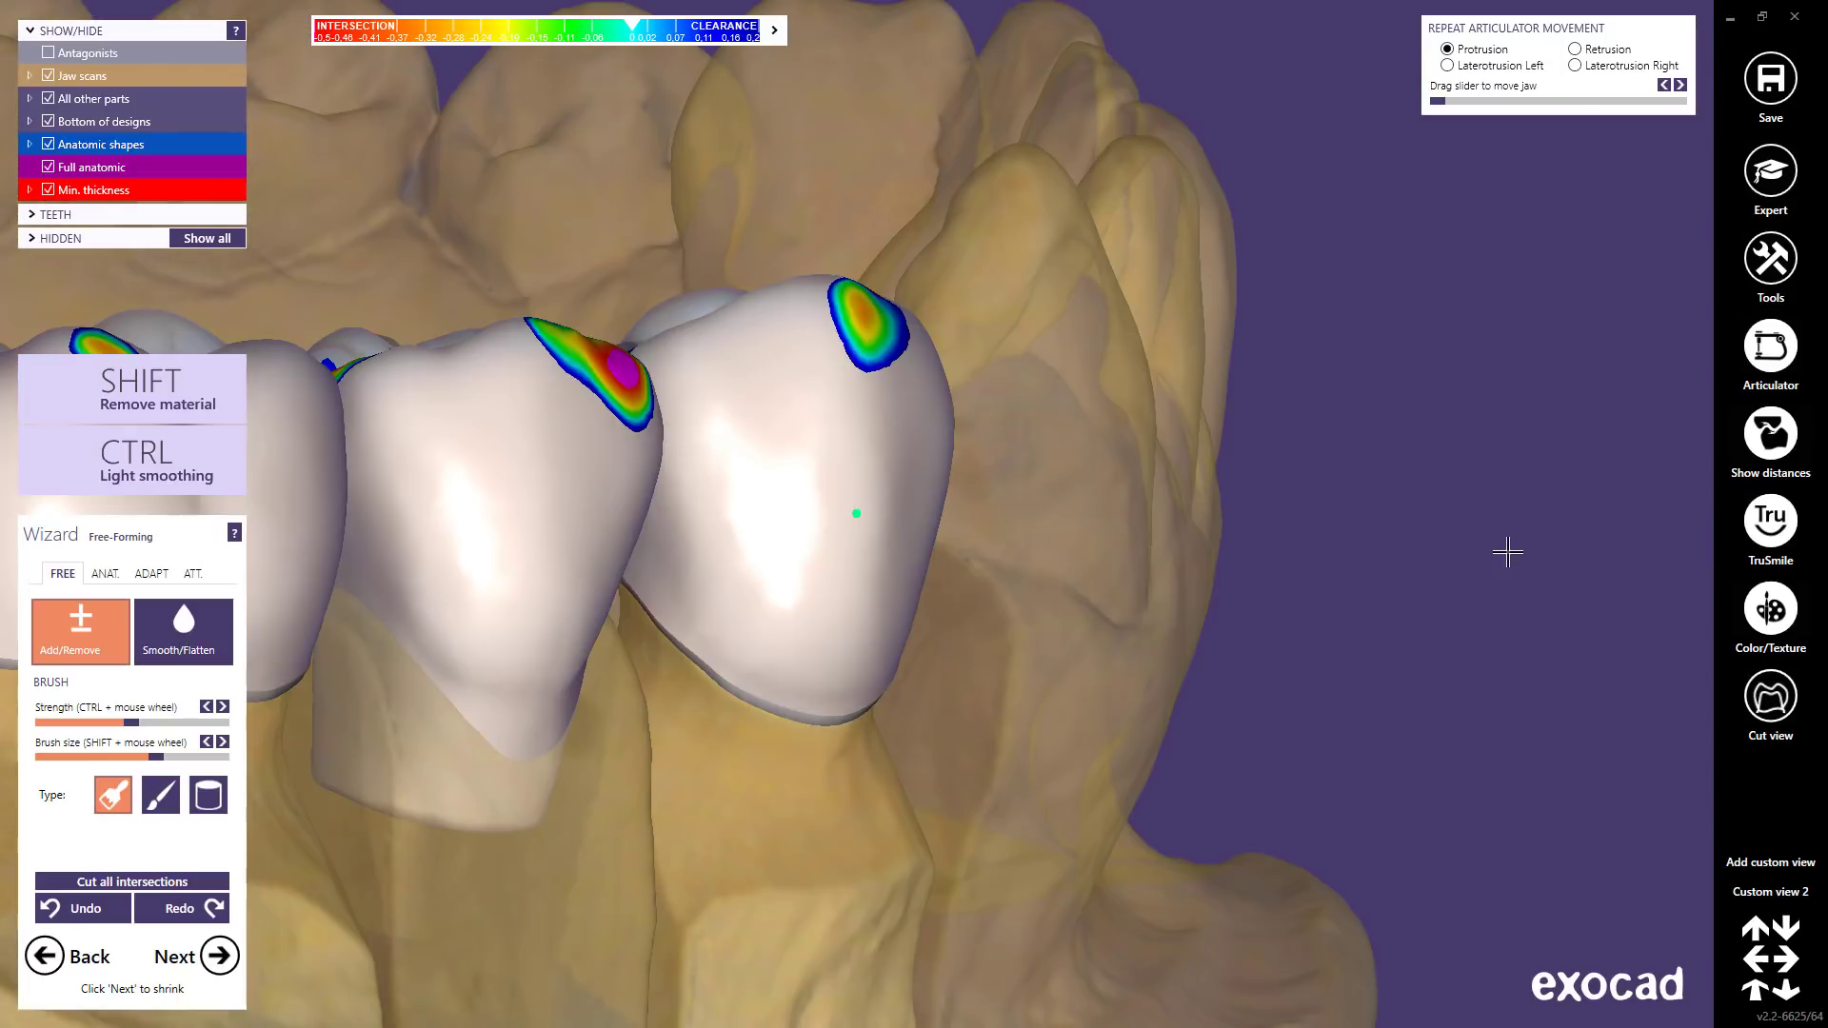
{"action": "scroll", "coordinate": [1271, 563], "scroll_direction": "down", "scroll_amount": 4}
{"action": "mouse_move", "coordinate": [1270, 564]}
{"action": "right_mouse_down"}
{"action": "mouse_move", "coordinate": [1067, 542]}
{"action": "mouse_move", "coordinate": [1257, 534]}
{"action": "right_mouse_up"}
{"action": "scroll", "coordinate": [1257, 534], "scroll_direction": "up", "scroll_amount": 3}
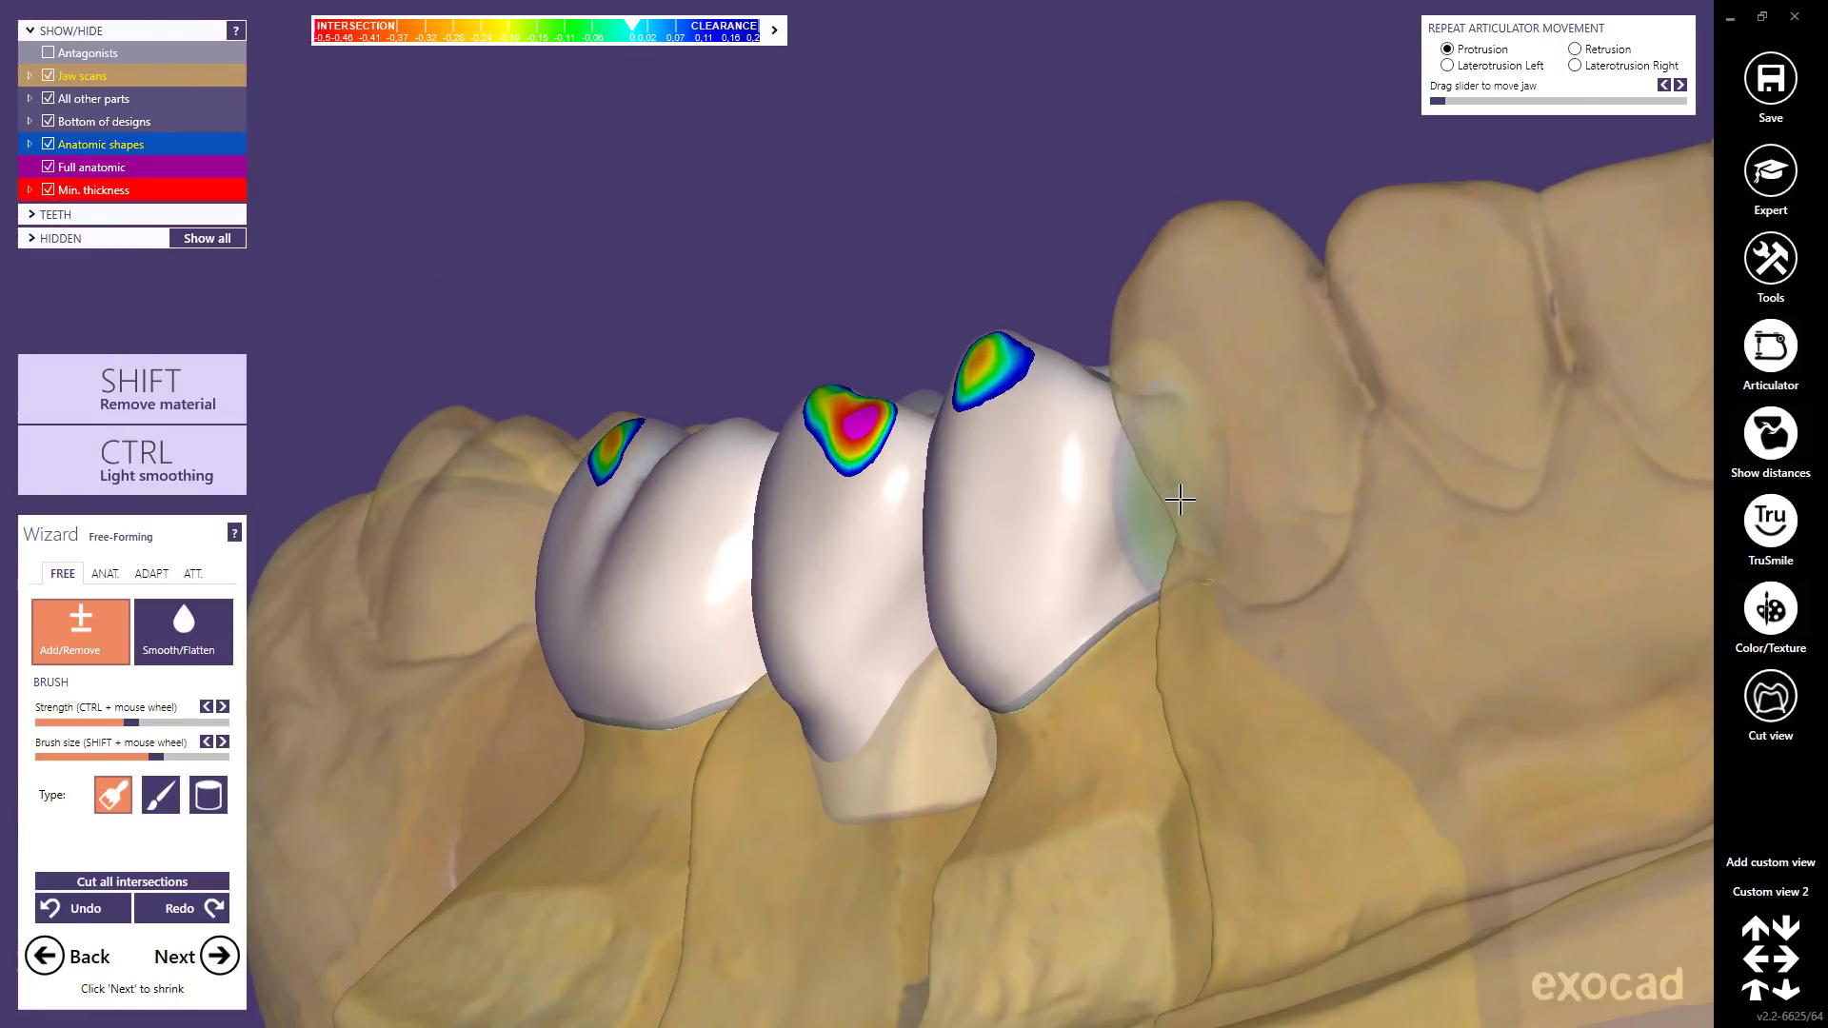
{"action": "left_click_drag", "start_coordinate": [1176, 490], "coordinate": [1152, 552]}
- Restore Custom view 2 and cut the approximal intersections with neighbor collisions blocked out
{"action": "scroll", "coordinate": [1119, 573], "scroll_direction": "down", "scroll_amount": 4}
{"action": "right_click_drag", "start_coordinate": [905, 602], "coordinate": [1063, 619]}
{"action": "left_click", "coordinate": [1738, 895]}
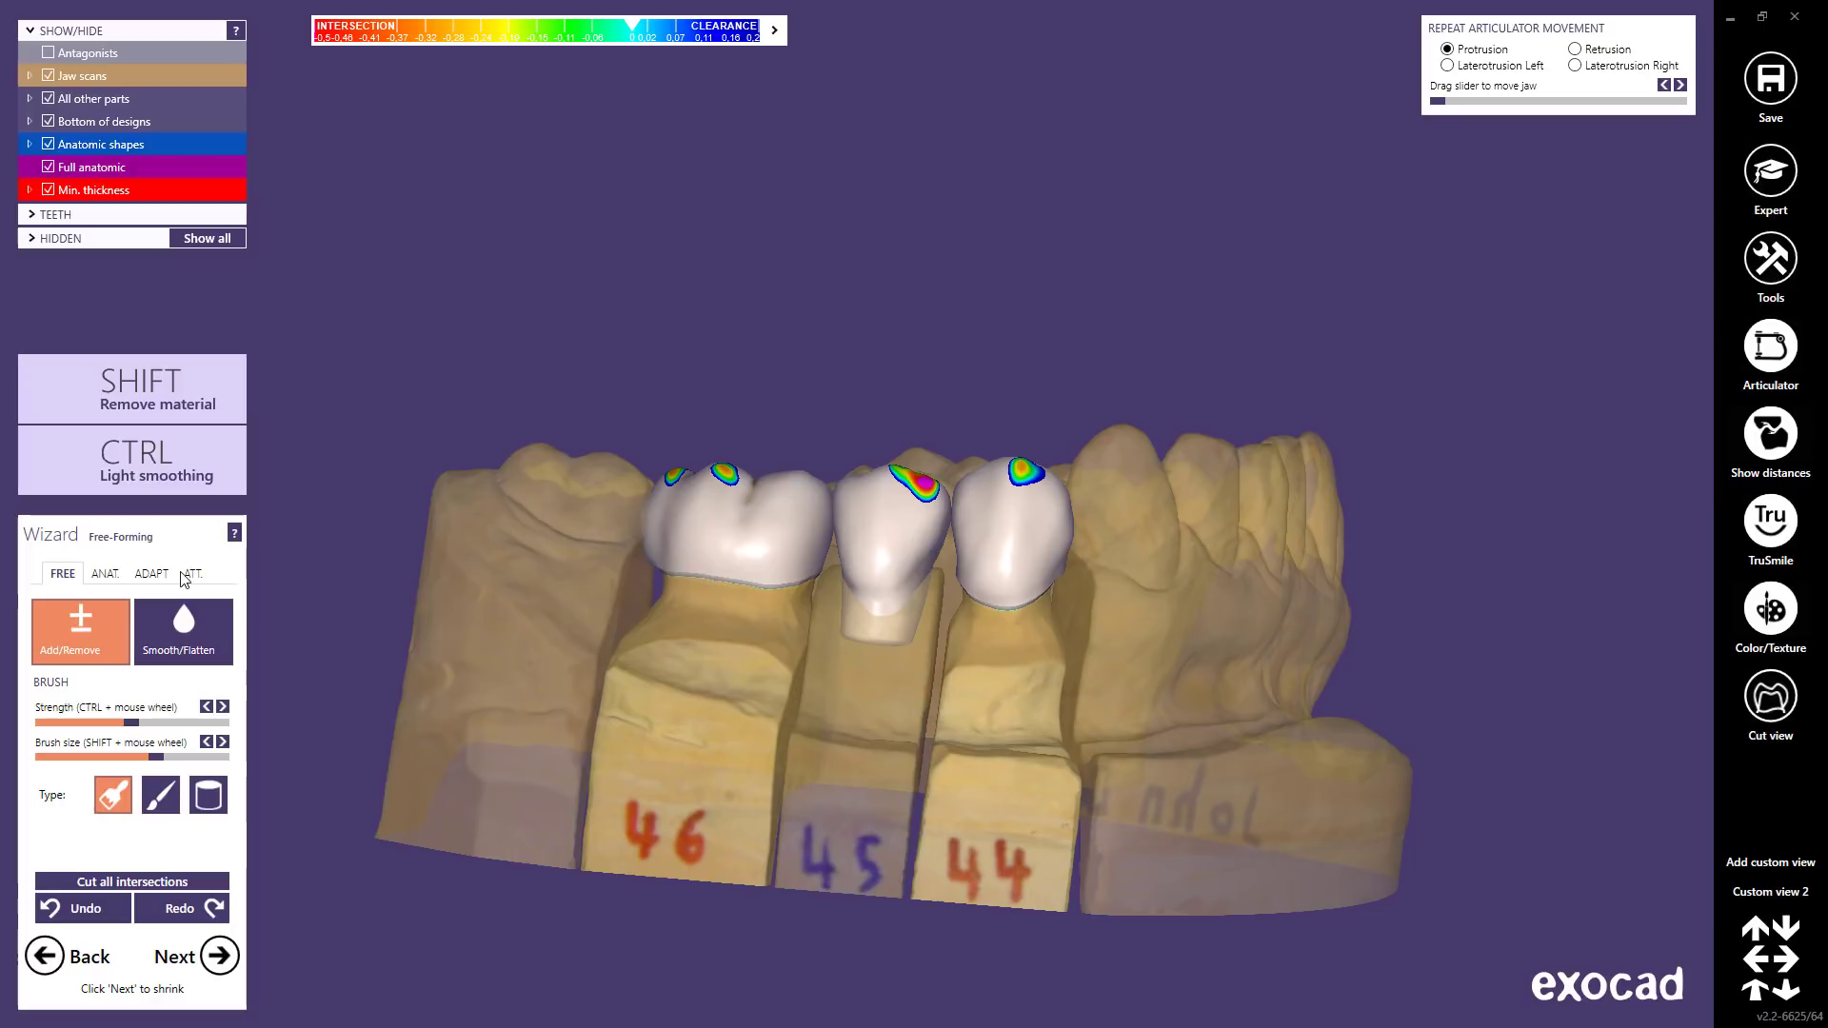
{"action": "left_click", "coordinate": [151, 573]}
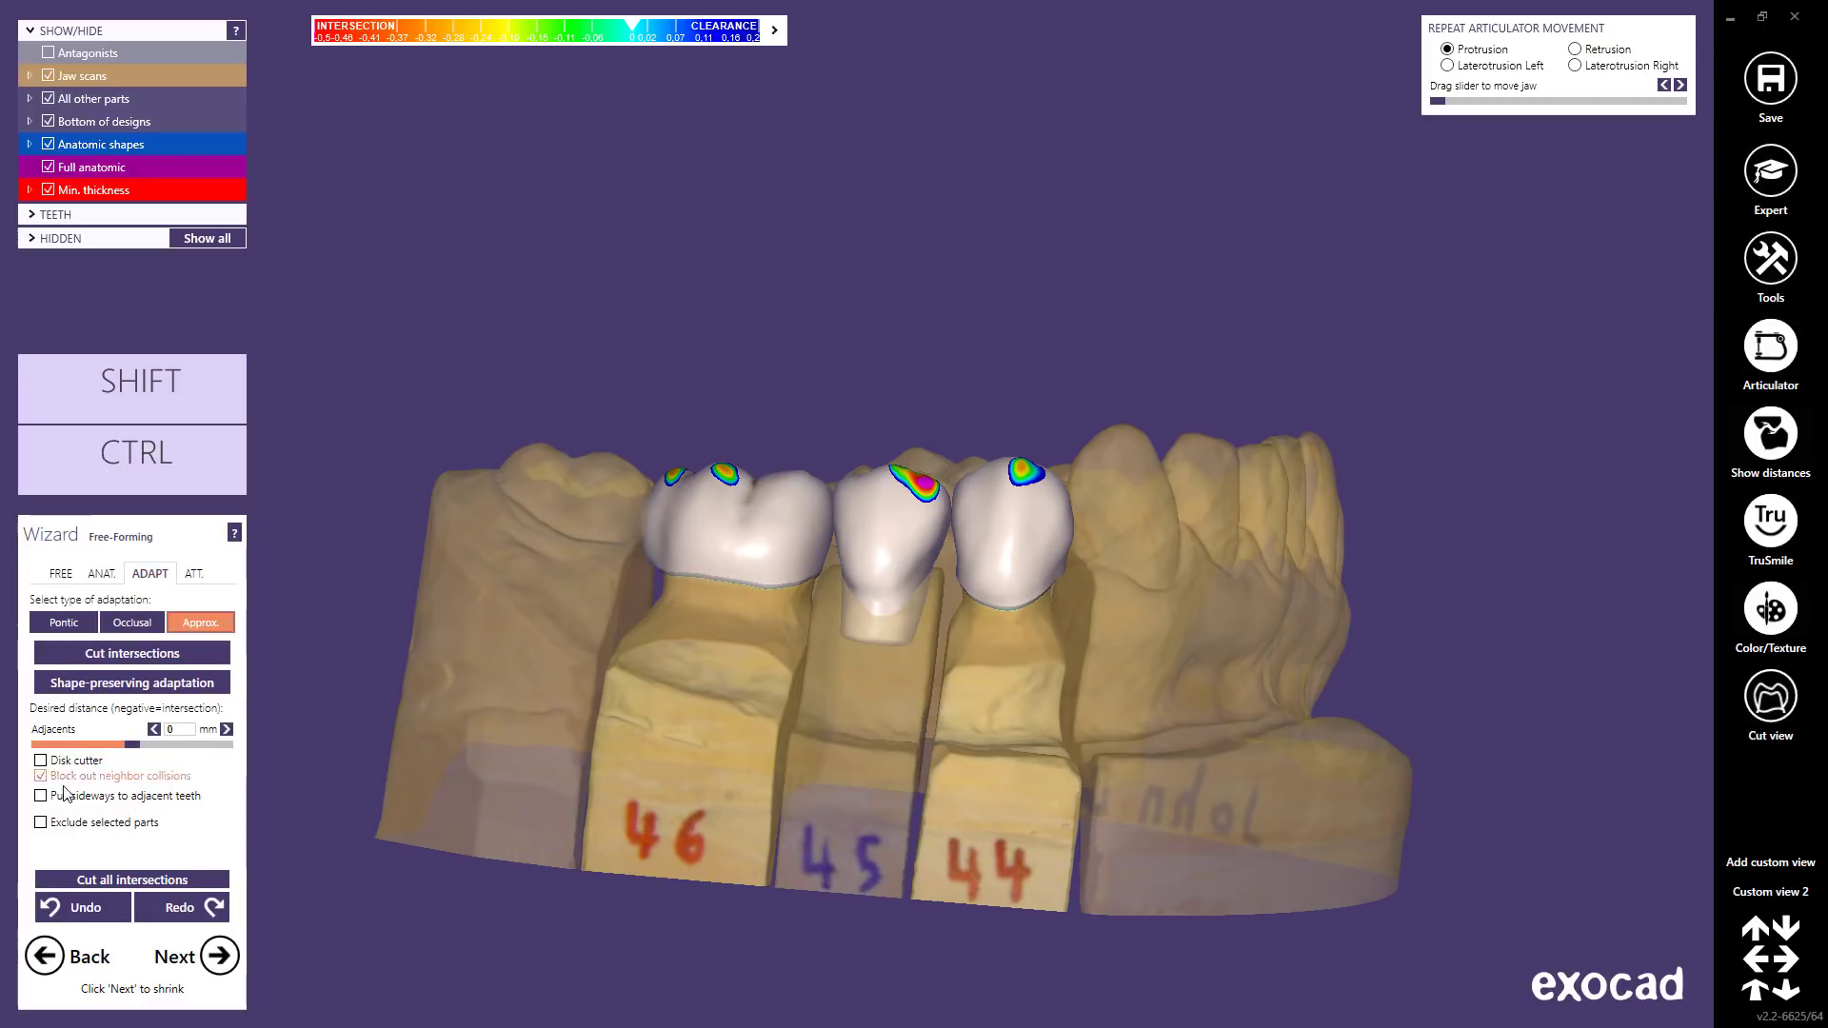
{"action": "left_click", "coordinate": [129, 663]}
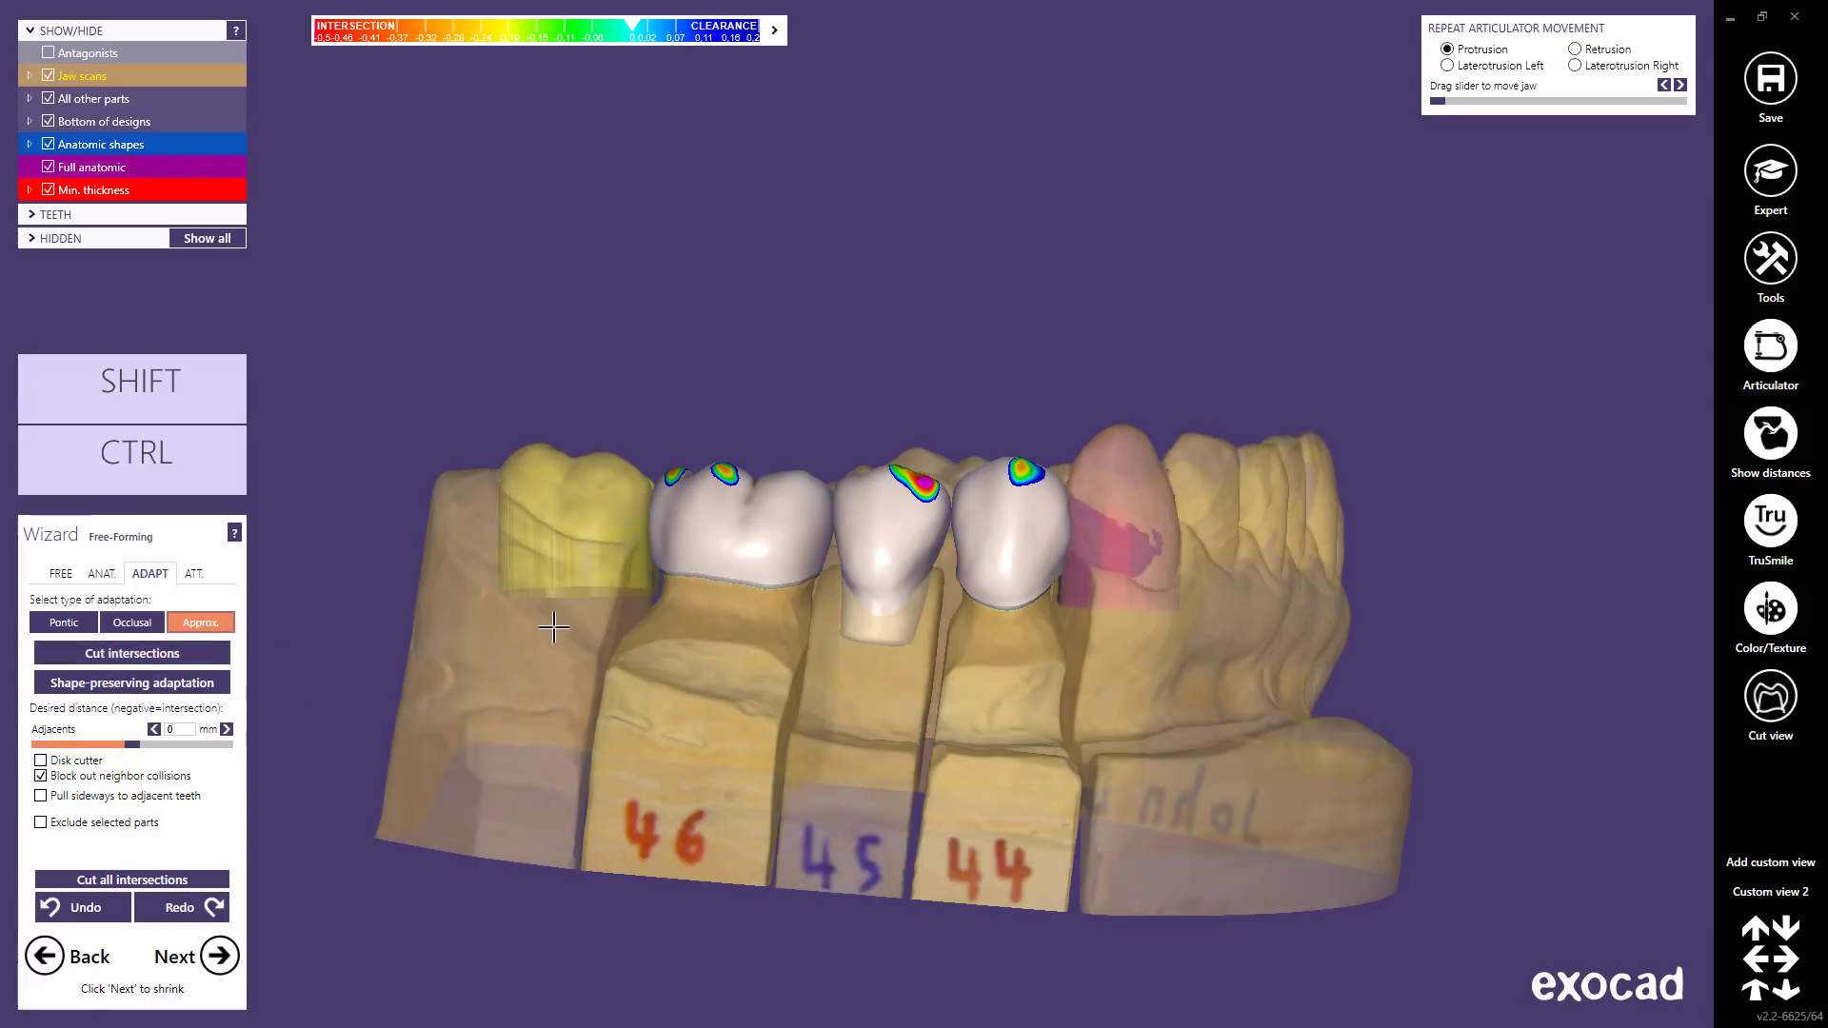
- Display the insertion axes of 44 and 46 and compare them with the blocked-out area beside crown 44
{"action": "right_click", "coordinate": [893, 284]}
{"action": "left_click", "coordinate": [952, 402]}
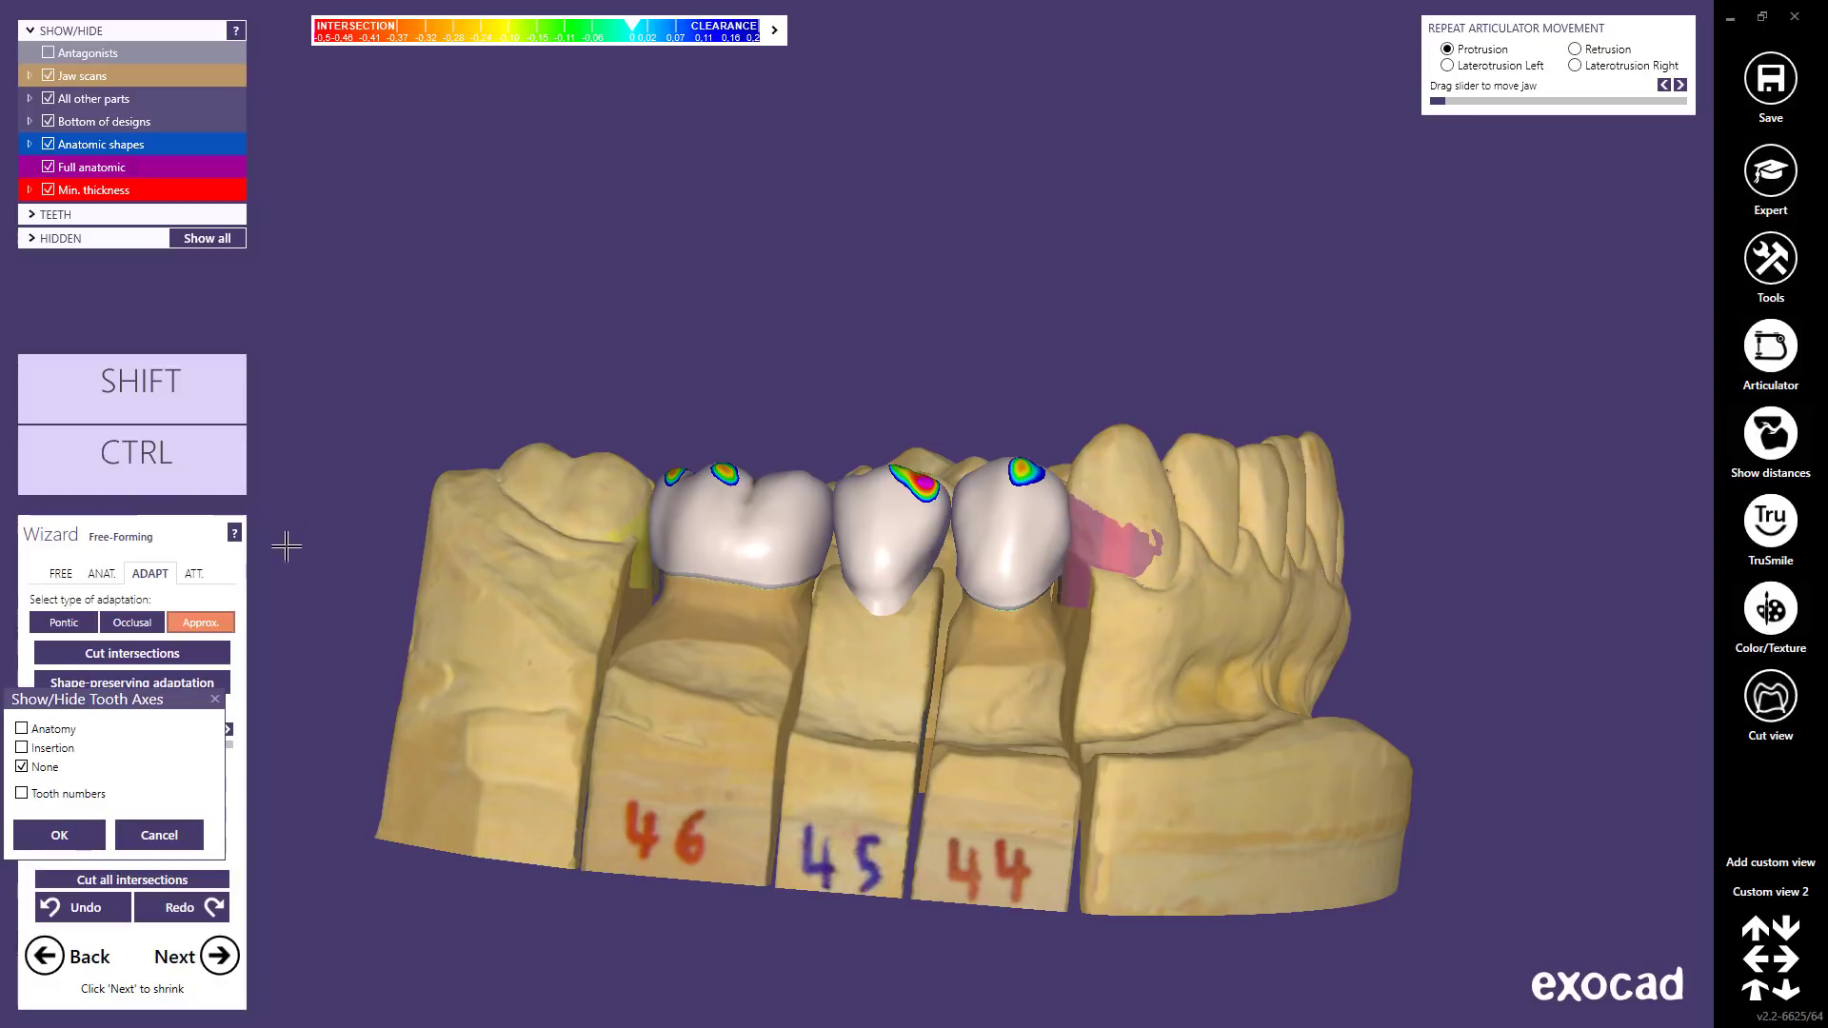
{"action": "left_click", "coordinate": [61, 838]}
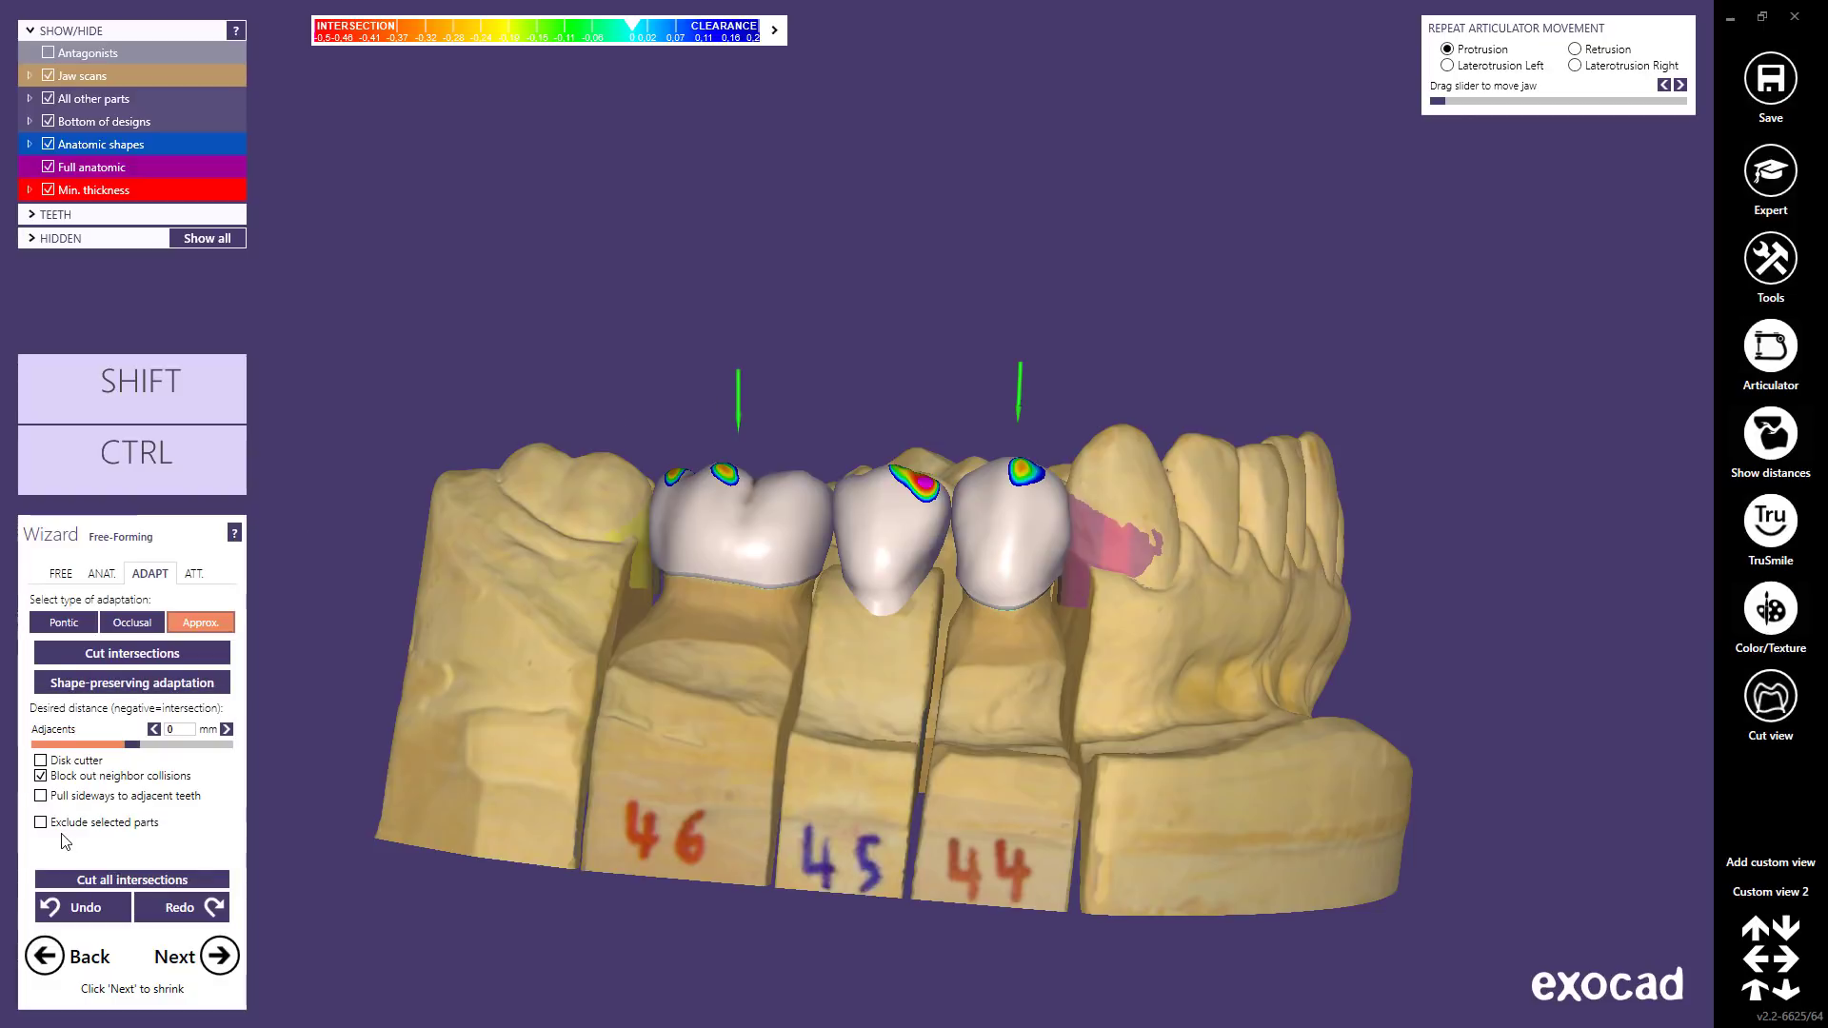
{"action": "right_click_drag", "start_coordinate": [976, 663], "coordinate": [994, 647]}
{"action": "scroll", "coordinate": [1032, 476], "scroll_direction": "up", "scroll_amount": 5}
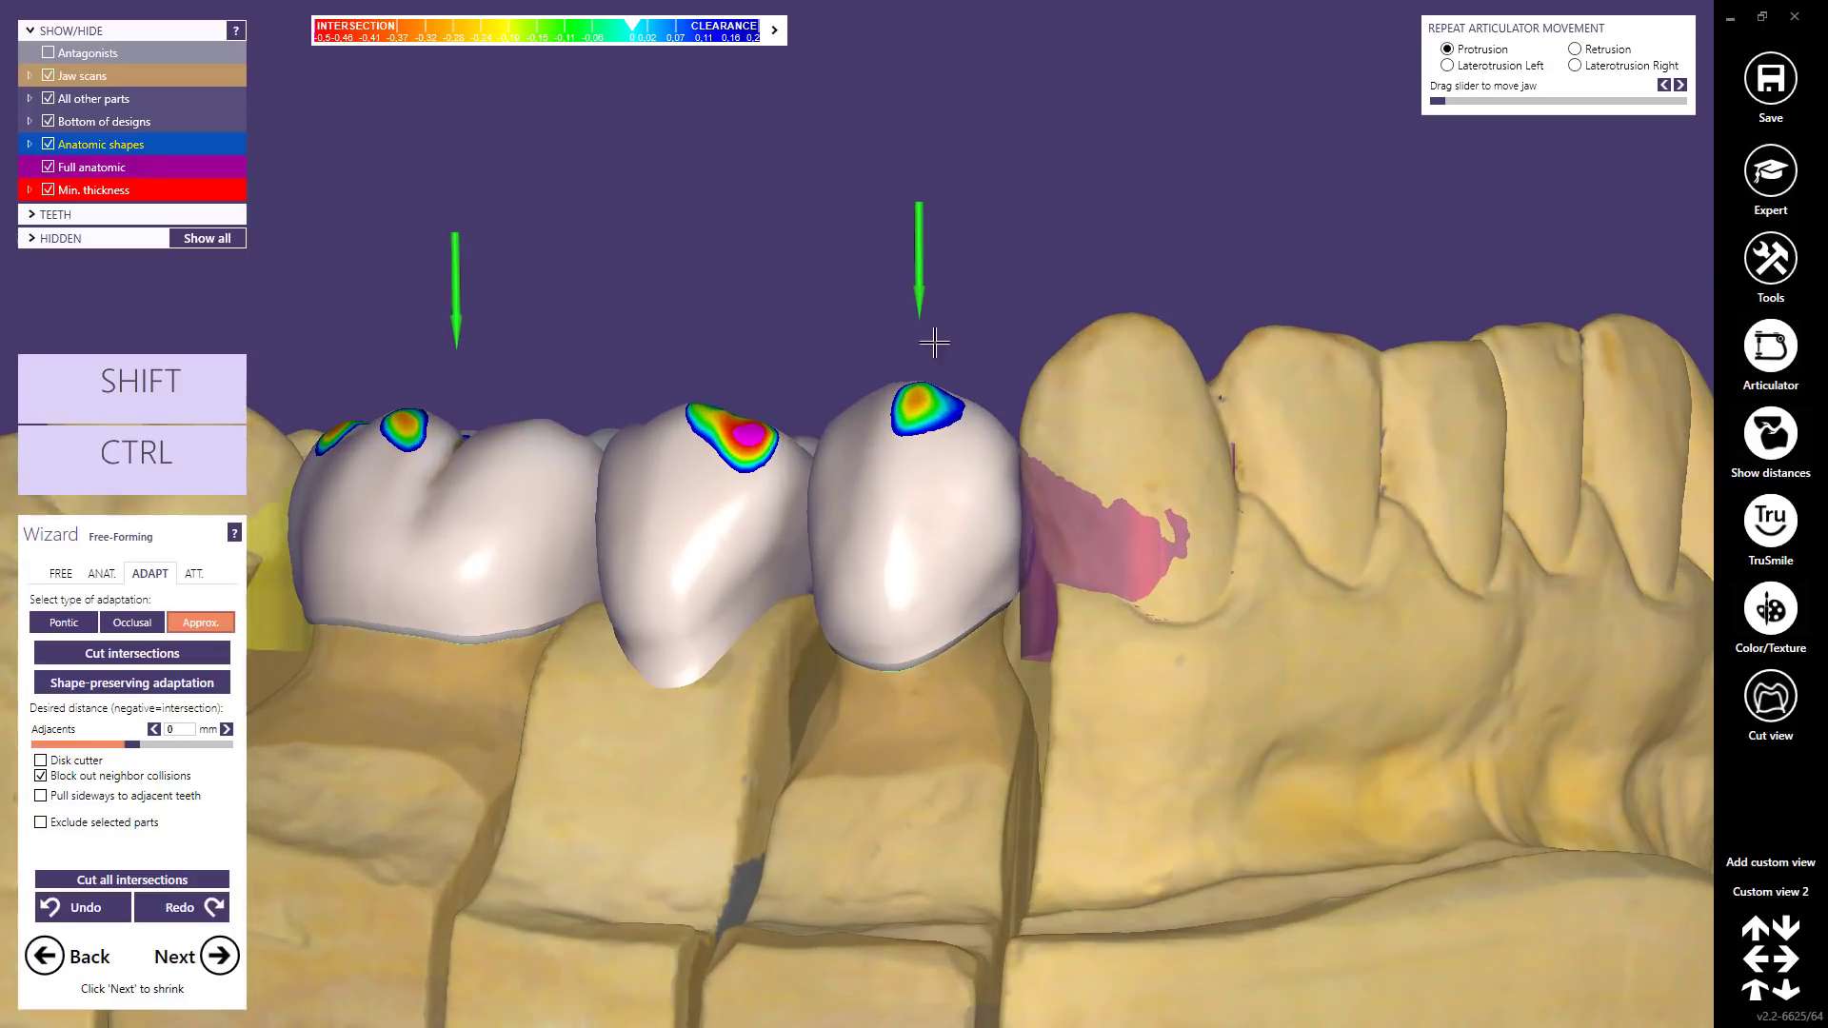
- Isolate the dies of 44 and 46 with the bridge, show the full jaw scan again, and restore Custom view 2
{"action": "right_click_drag", "start_coordinate": [378, 504], "coordinate": [683, 509]}
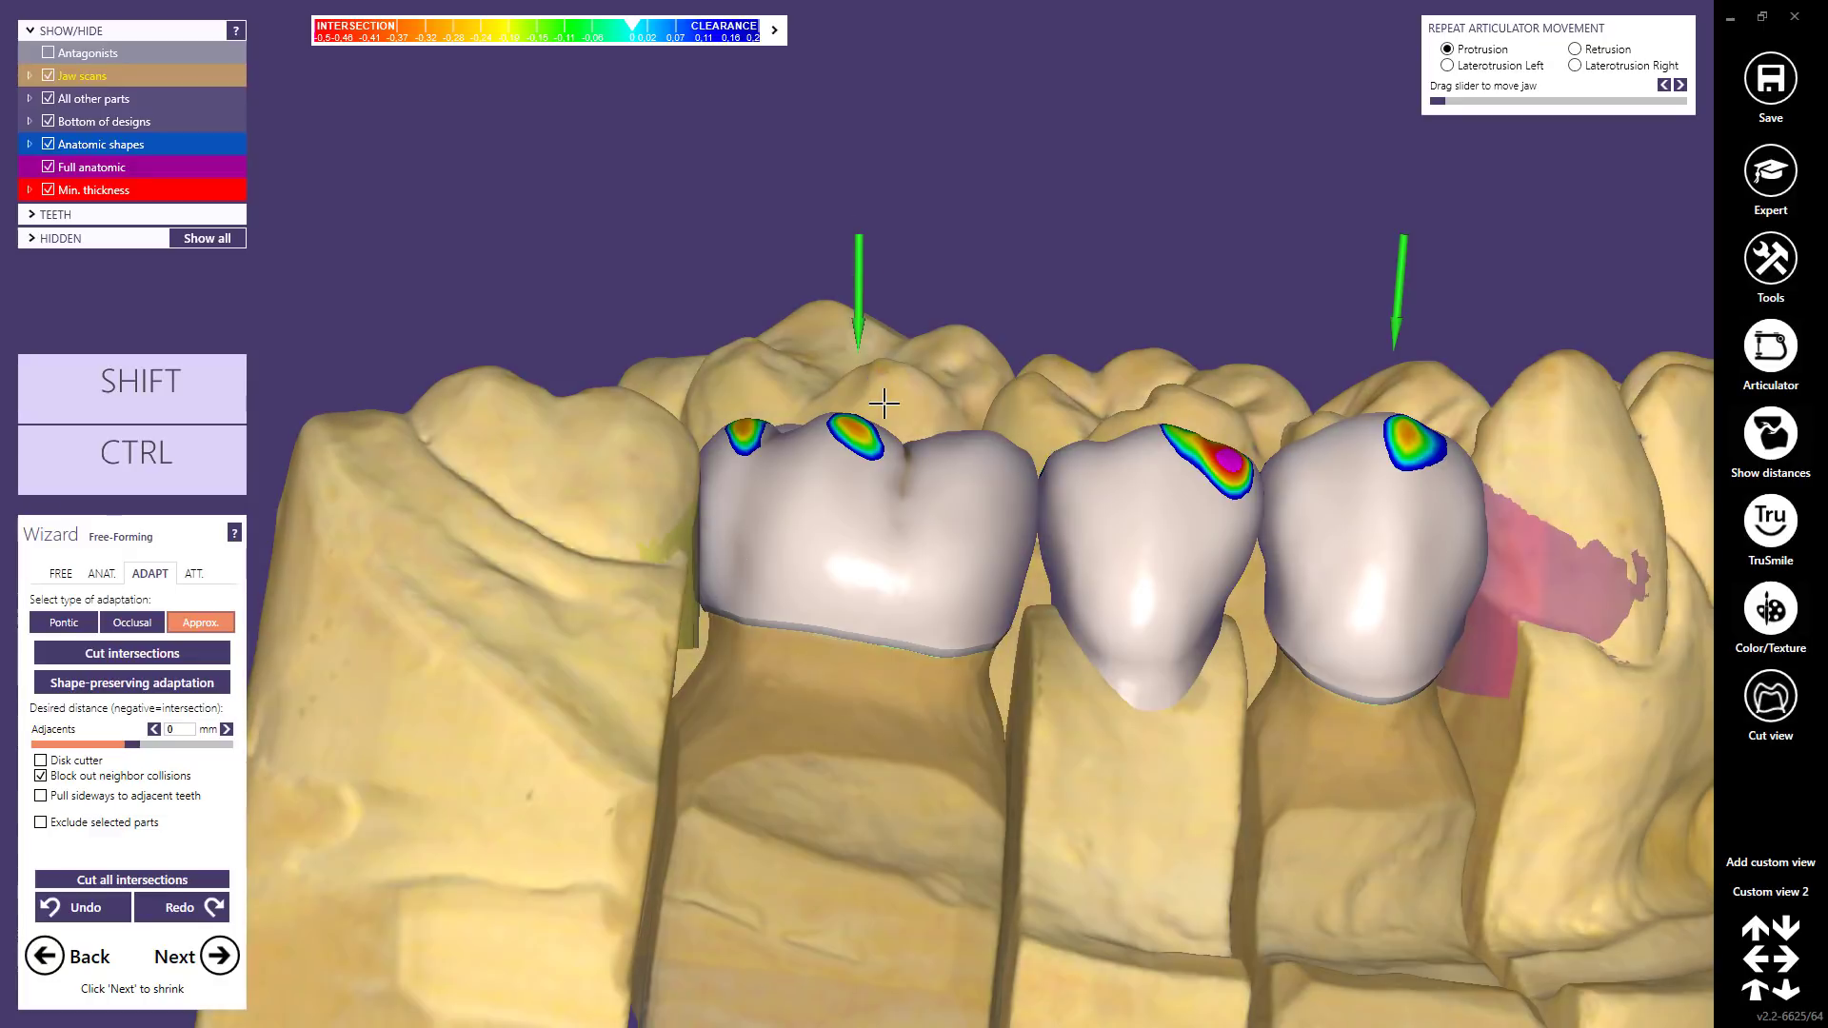
{"action": "scroll", "coordinate": [865, 408], "scroll_direction": "down", "scroll_amount": 3}
{"action": "middle_click", "coordinate": [1399, 641], "text": "ctrl"}
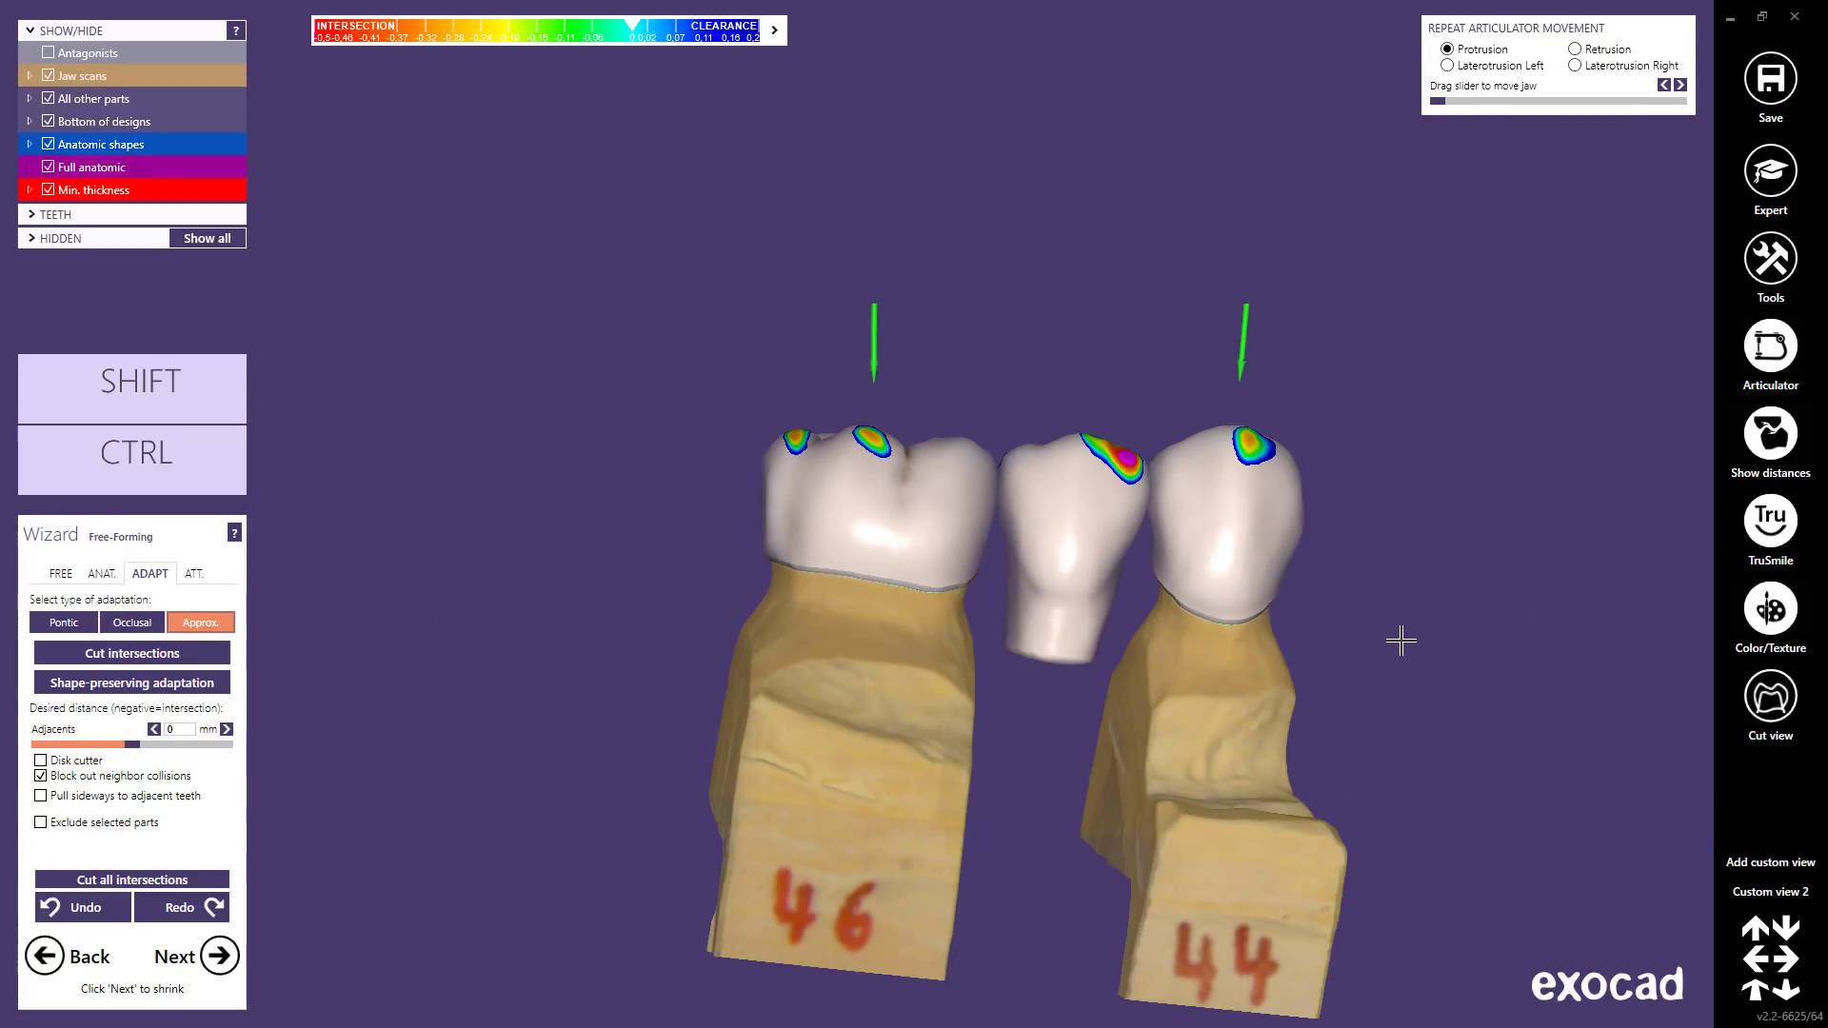
{"action": "right_click_drag", "start_coordinate": [1372, 621], "coordinate": [1362, 616]}
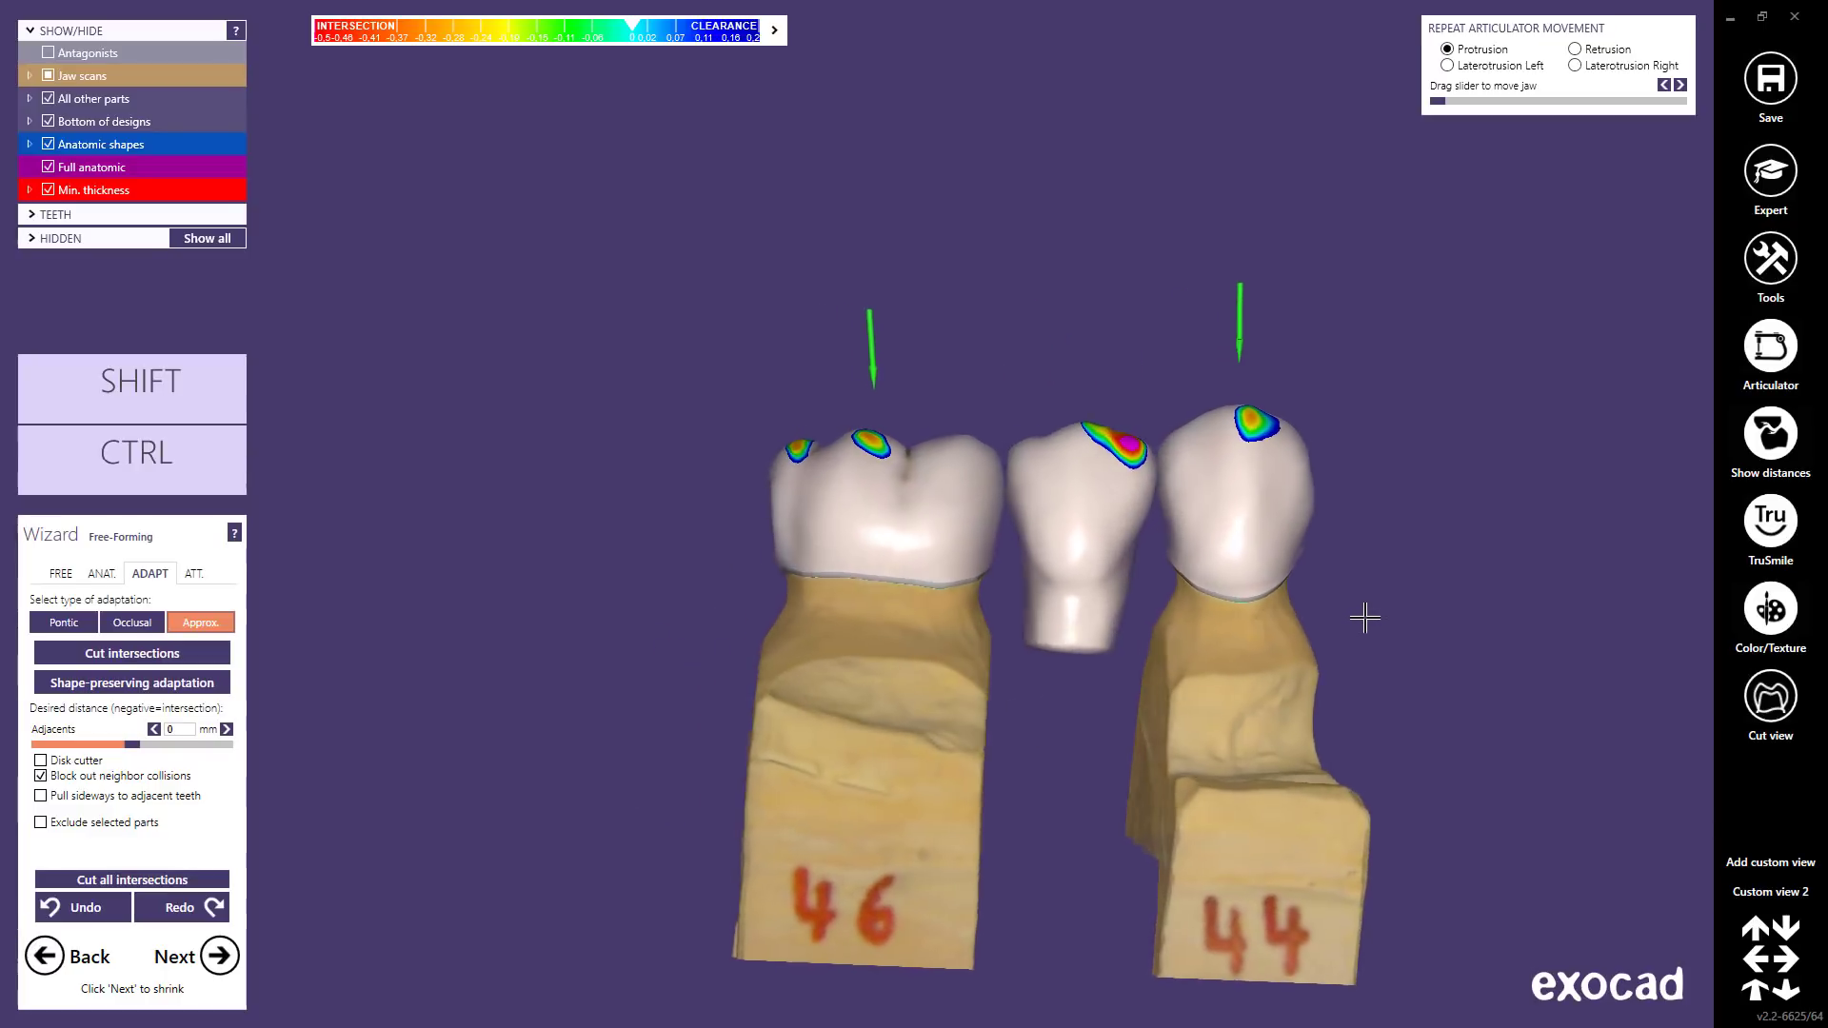
{"action": "middle_click", "coordinate": [1085, 294], "text": "ctrl+shift"}
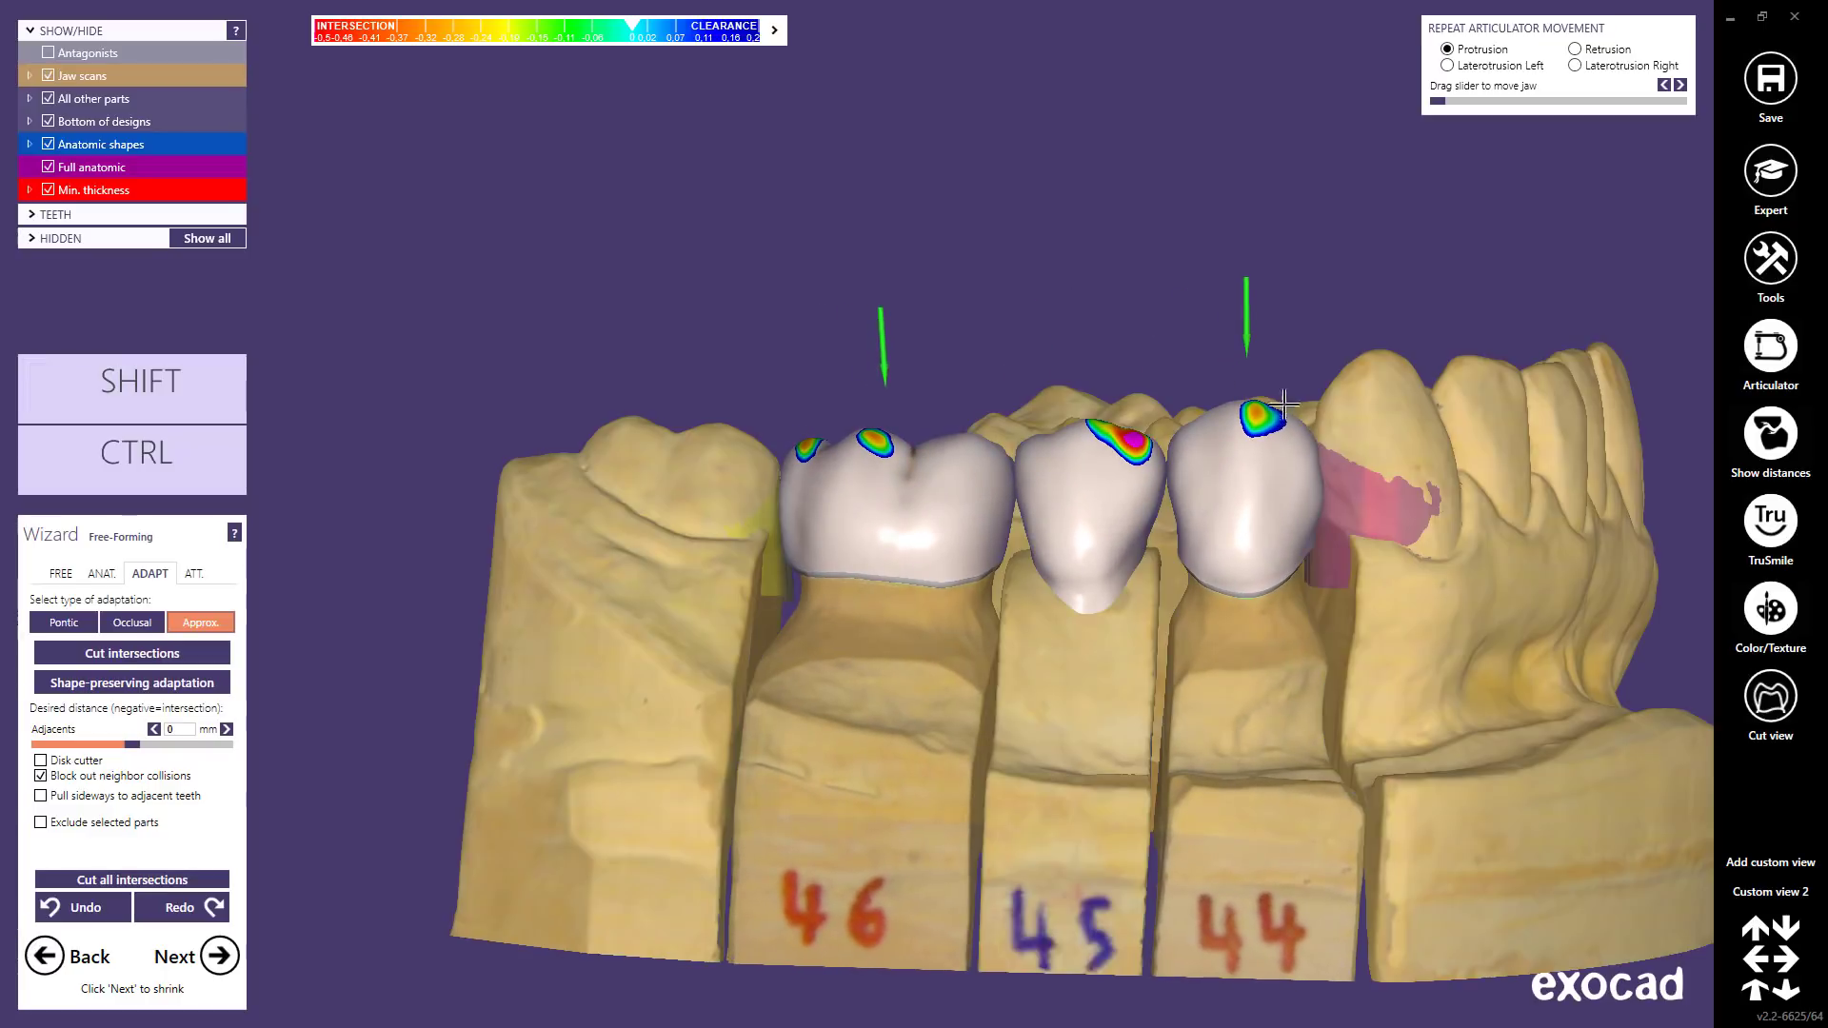
{"action": "left_click", "coordinate": [1755, 892]}
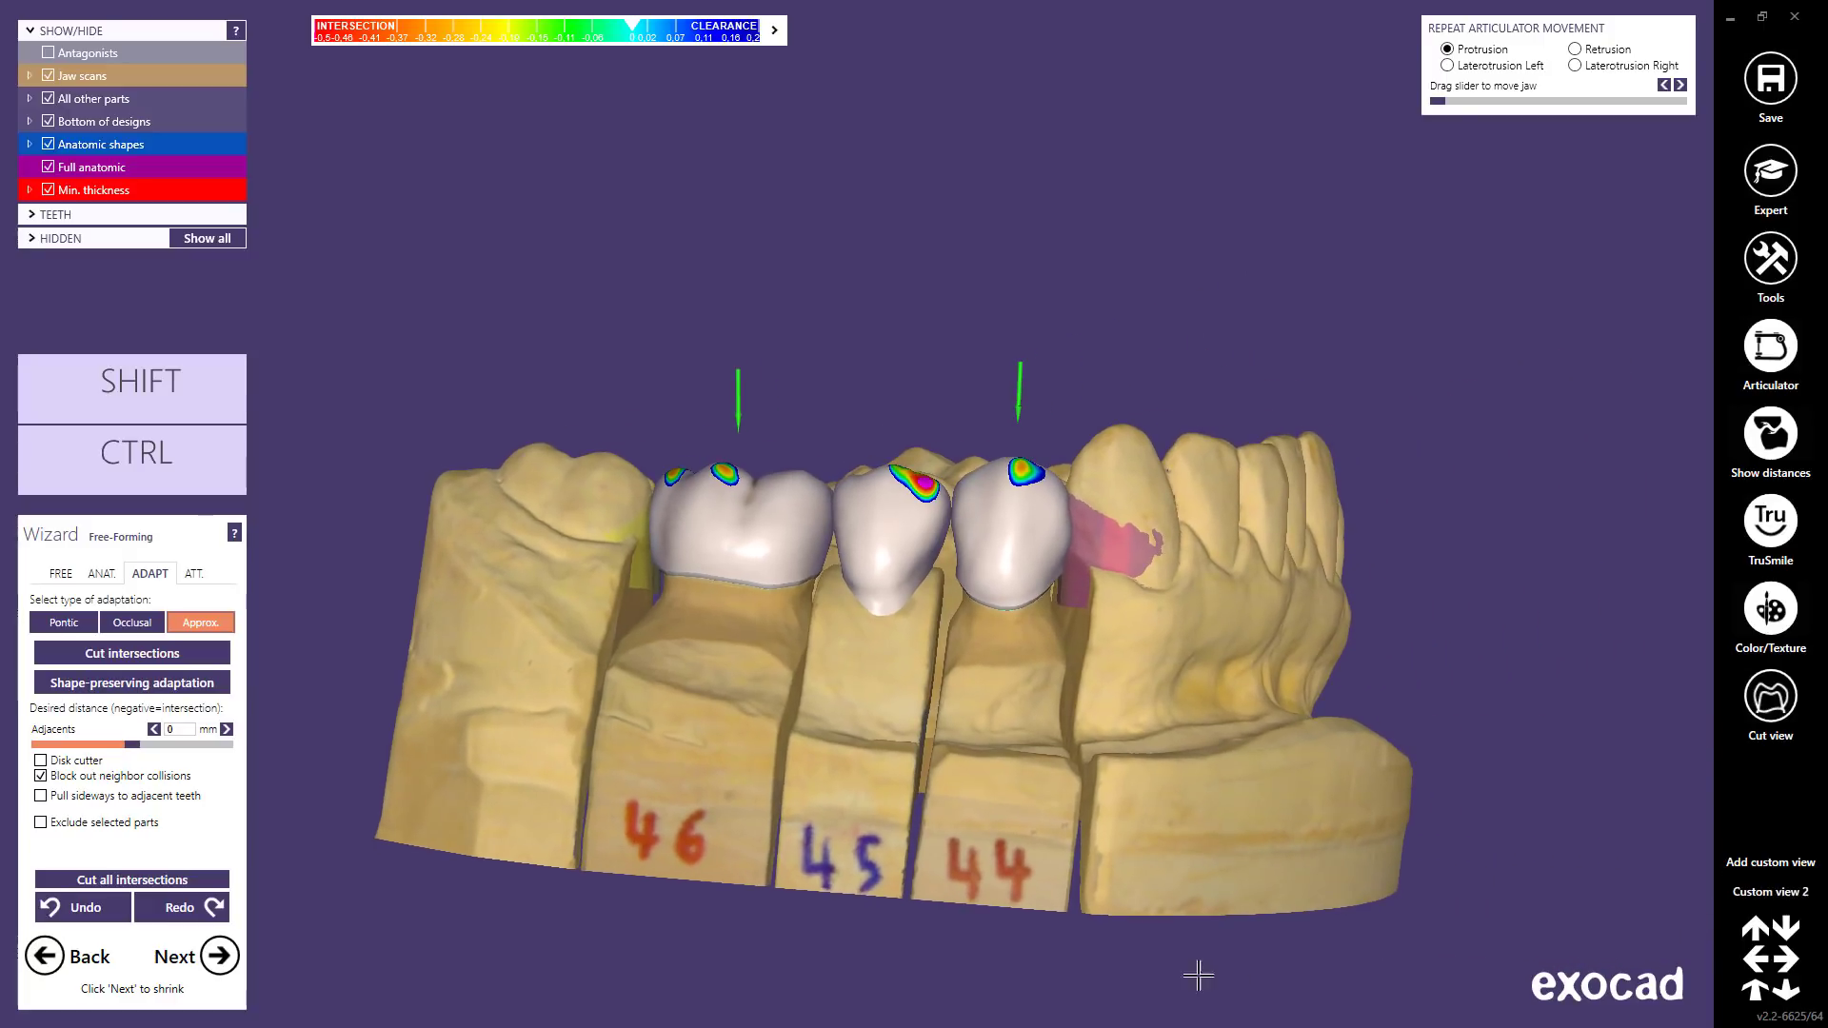
- Undo the last approximal cut and switch off the TruSmile rendering of the bridge
{"action": "left_click", "coordinate": [89, 914]}
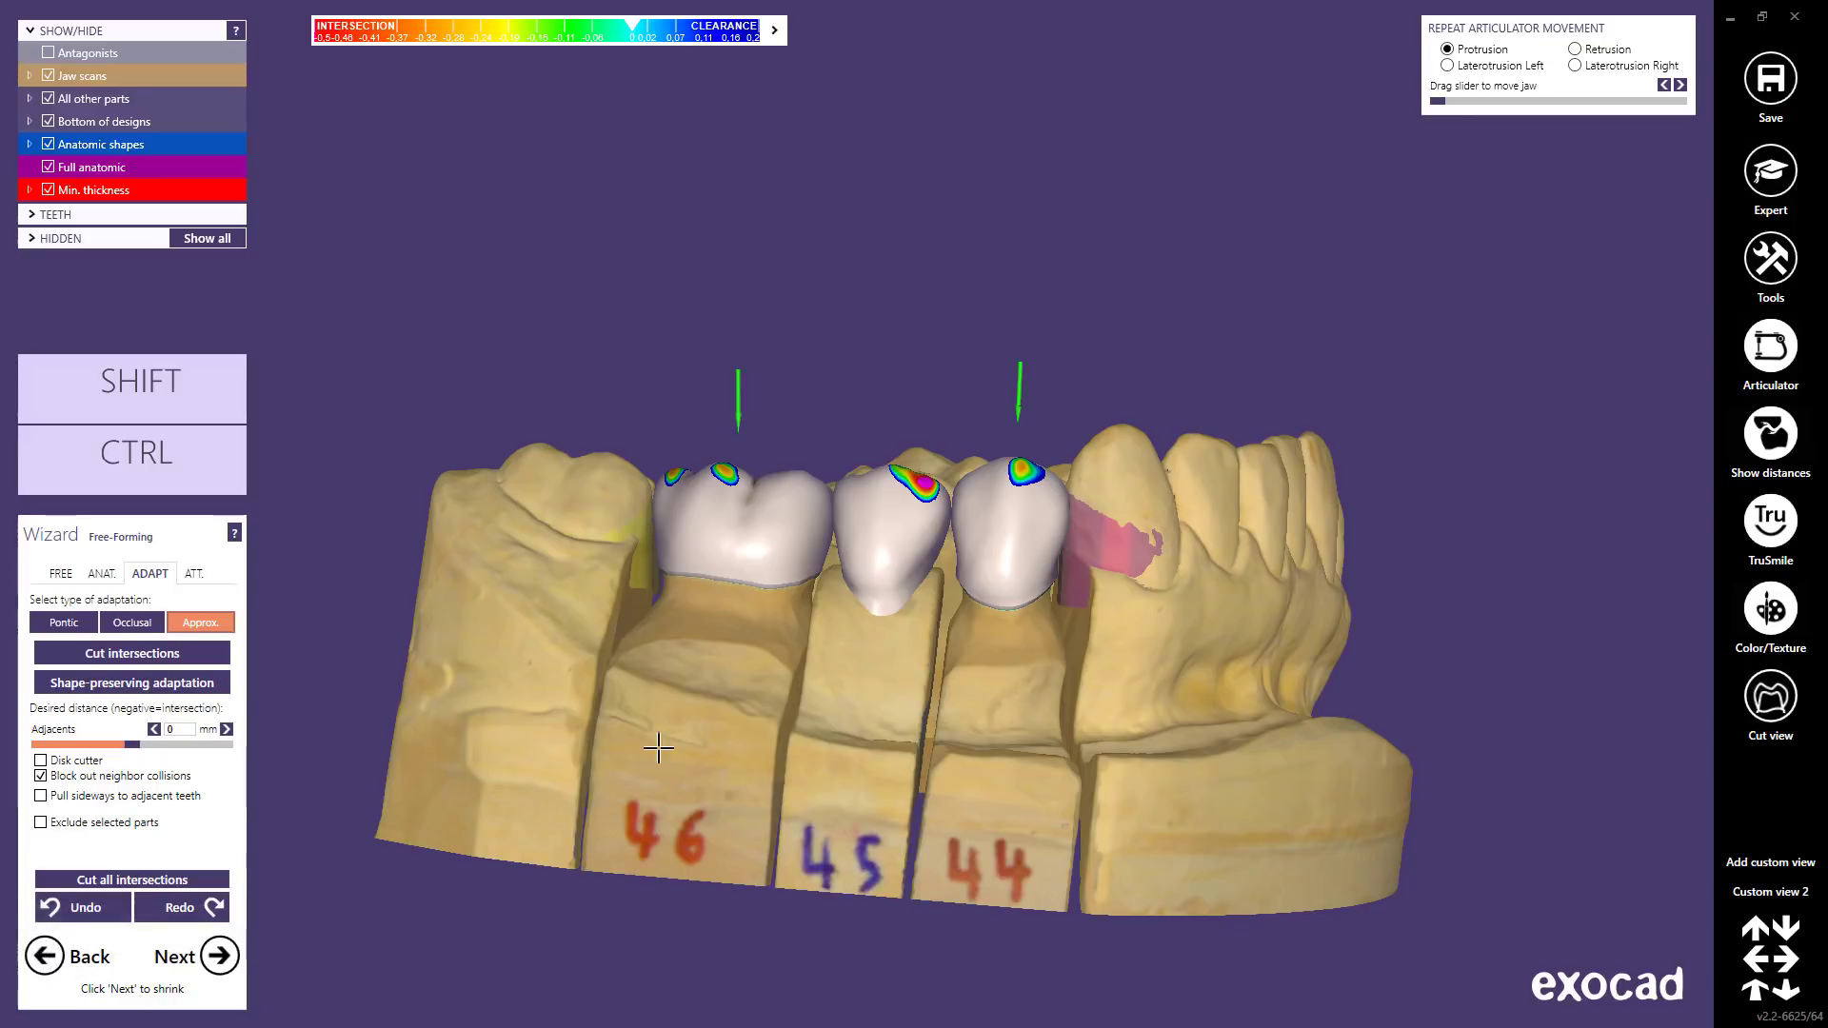
{"action": "left_click", "coordinate": [1763, 535]}
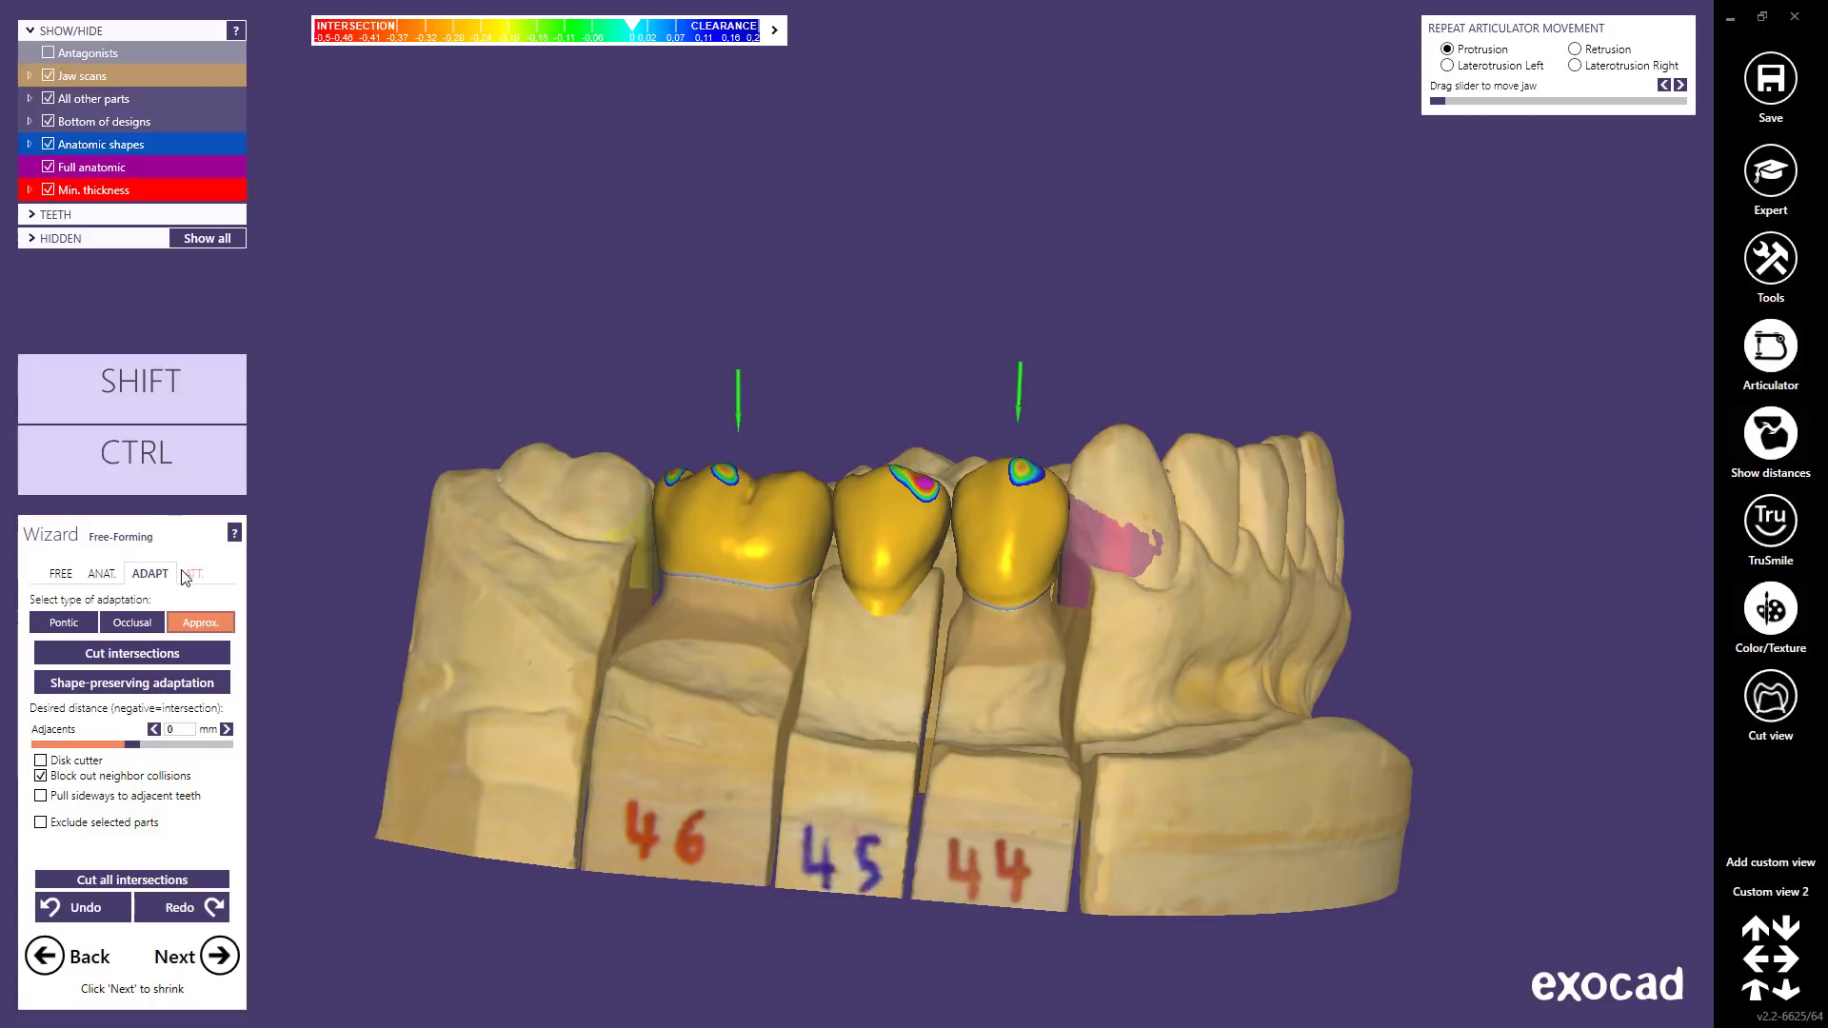
- Set up a text attachment from the attachment library with the wording "Valletta"
{"action": "left_click", "coordinate": [190, 574]}
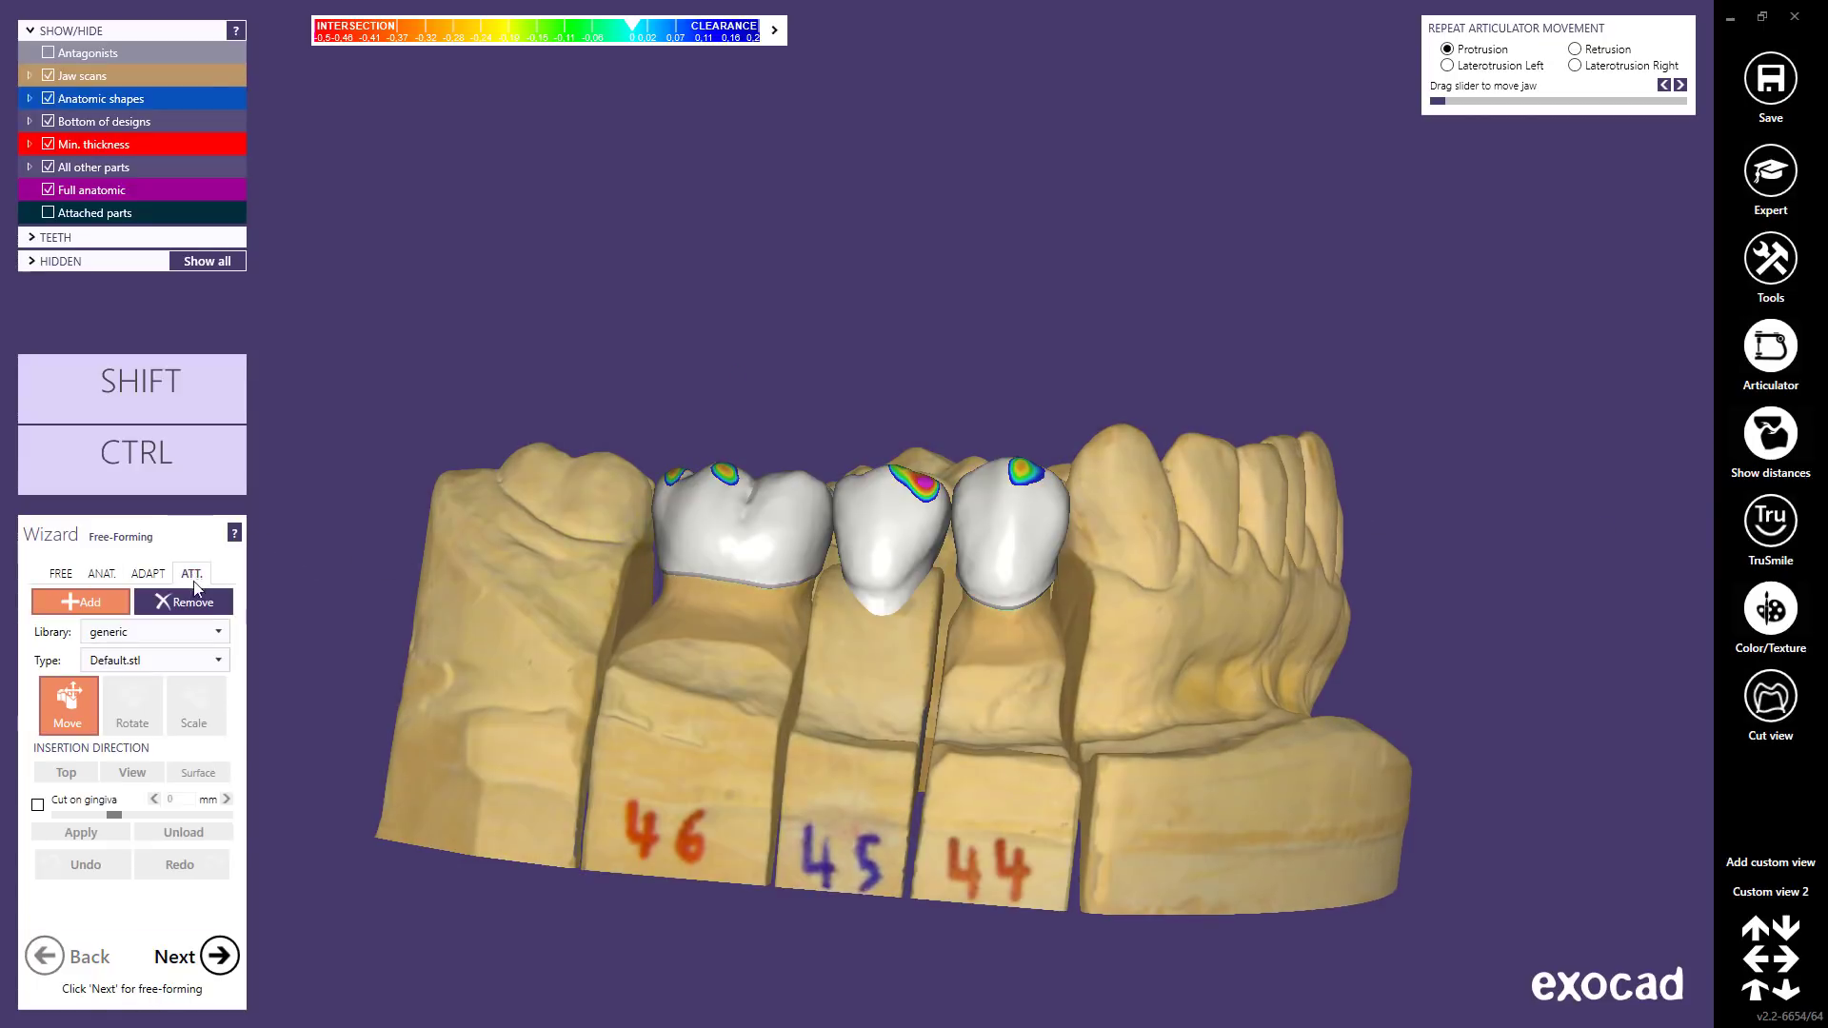
{"action": "left_click", "coordinate": [220, 634]}
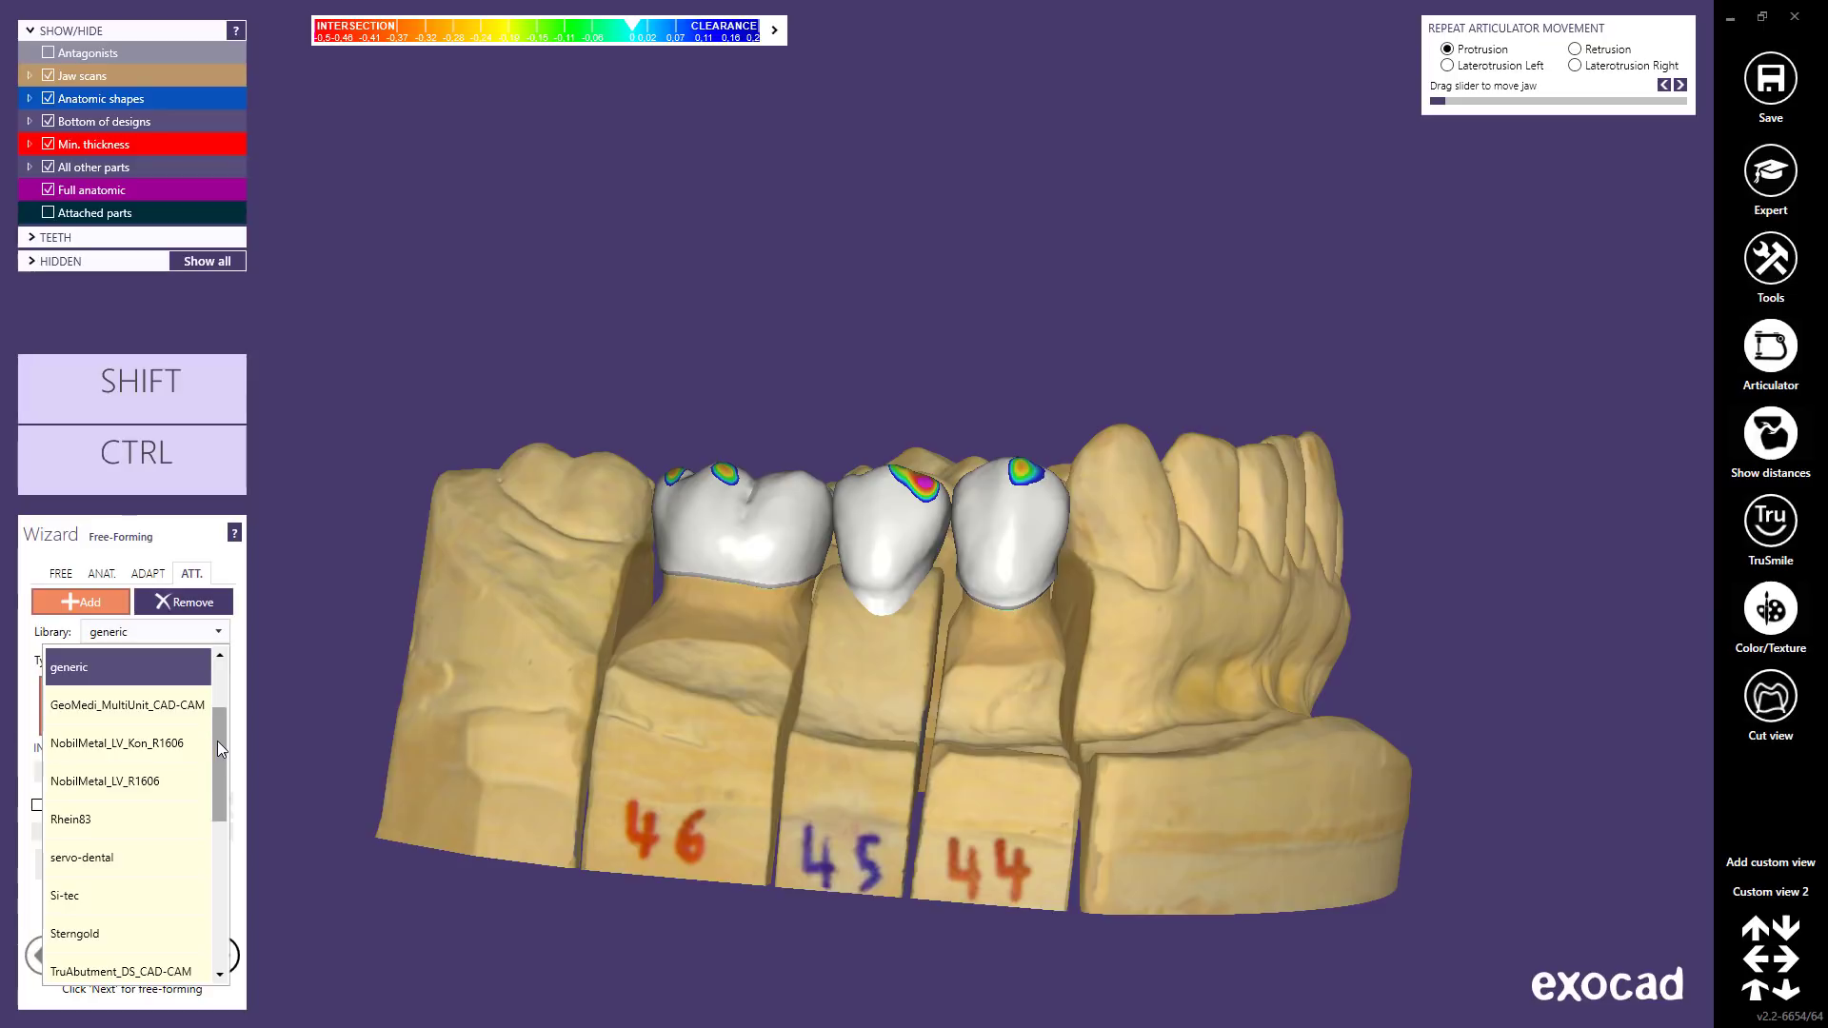
{"action": "left_click_drag", "start_coordinate": [221, 762], "coordinate": [208, 917]}
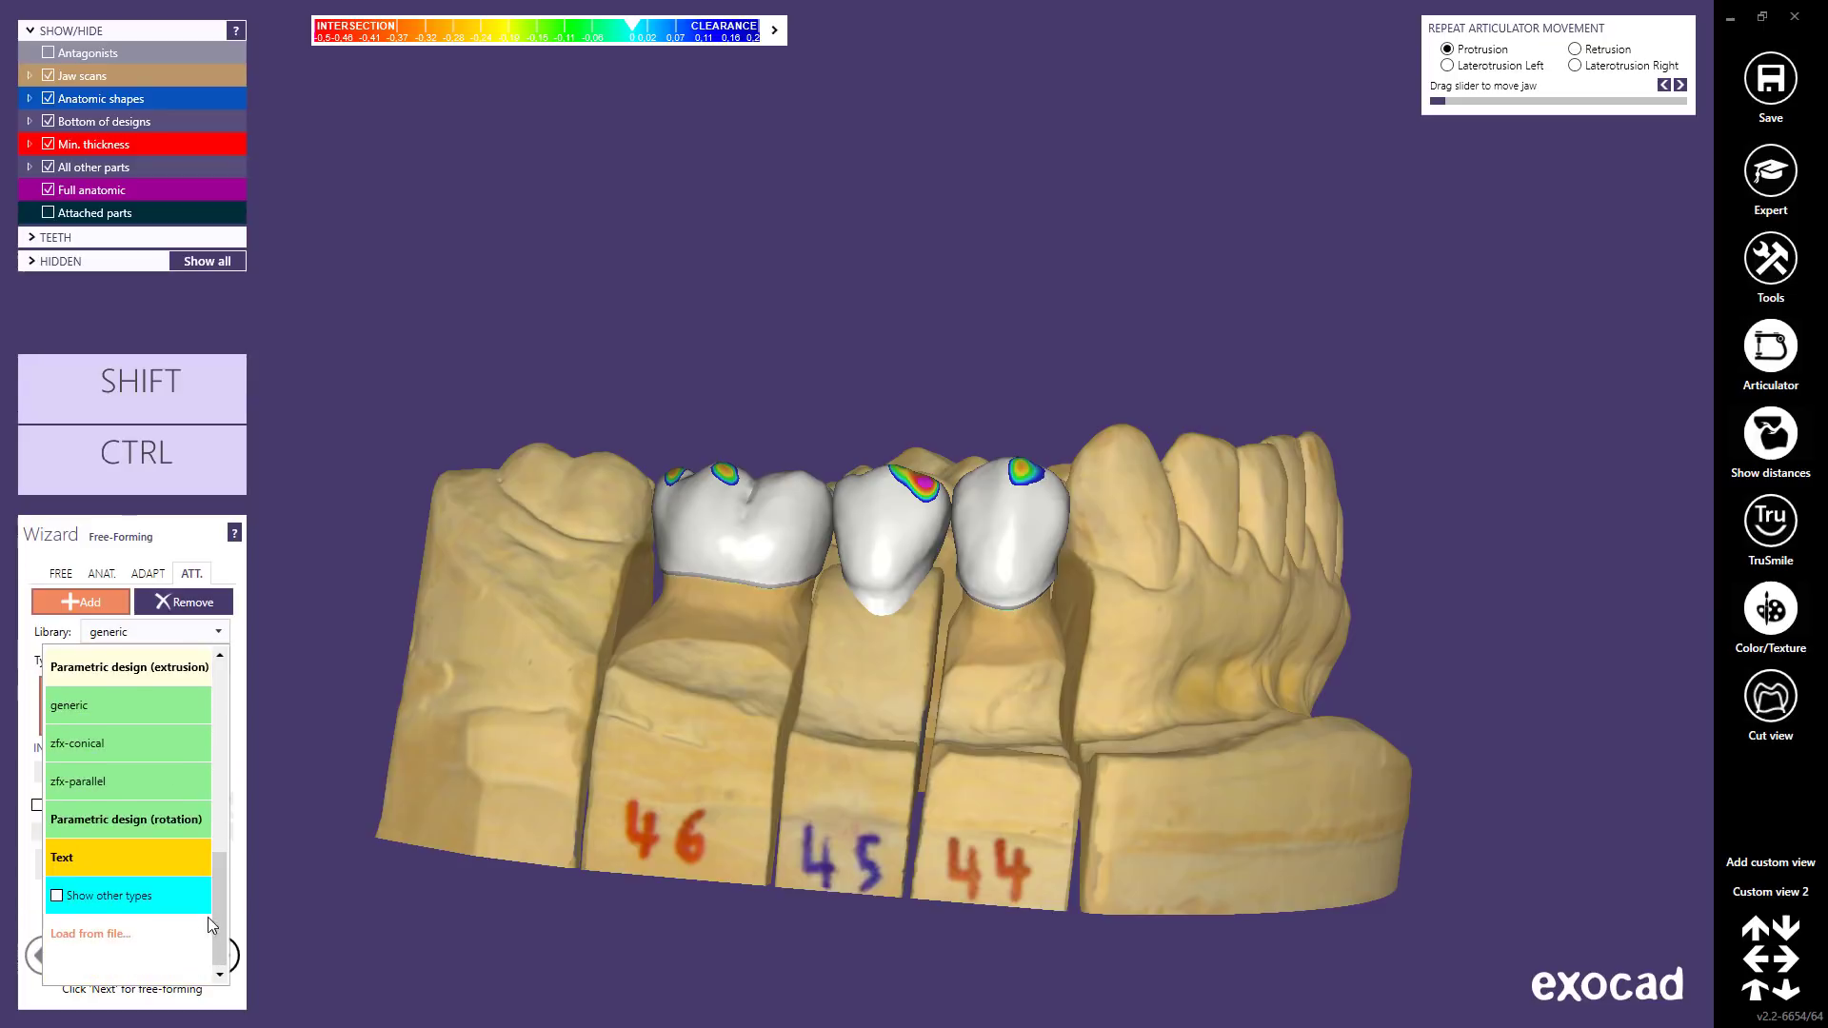
{"action": "left_click", "coordinate": [99, 857]}
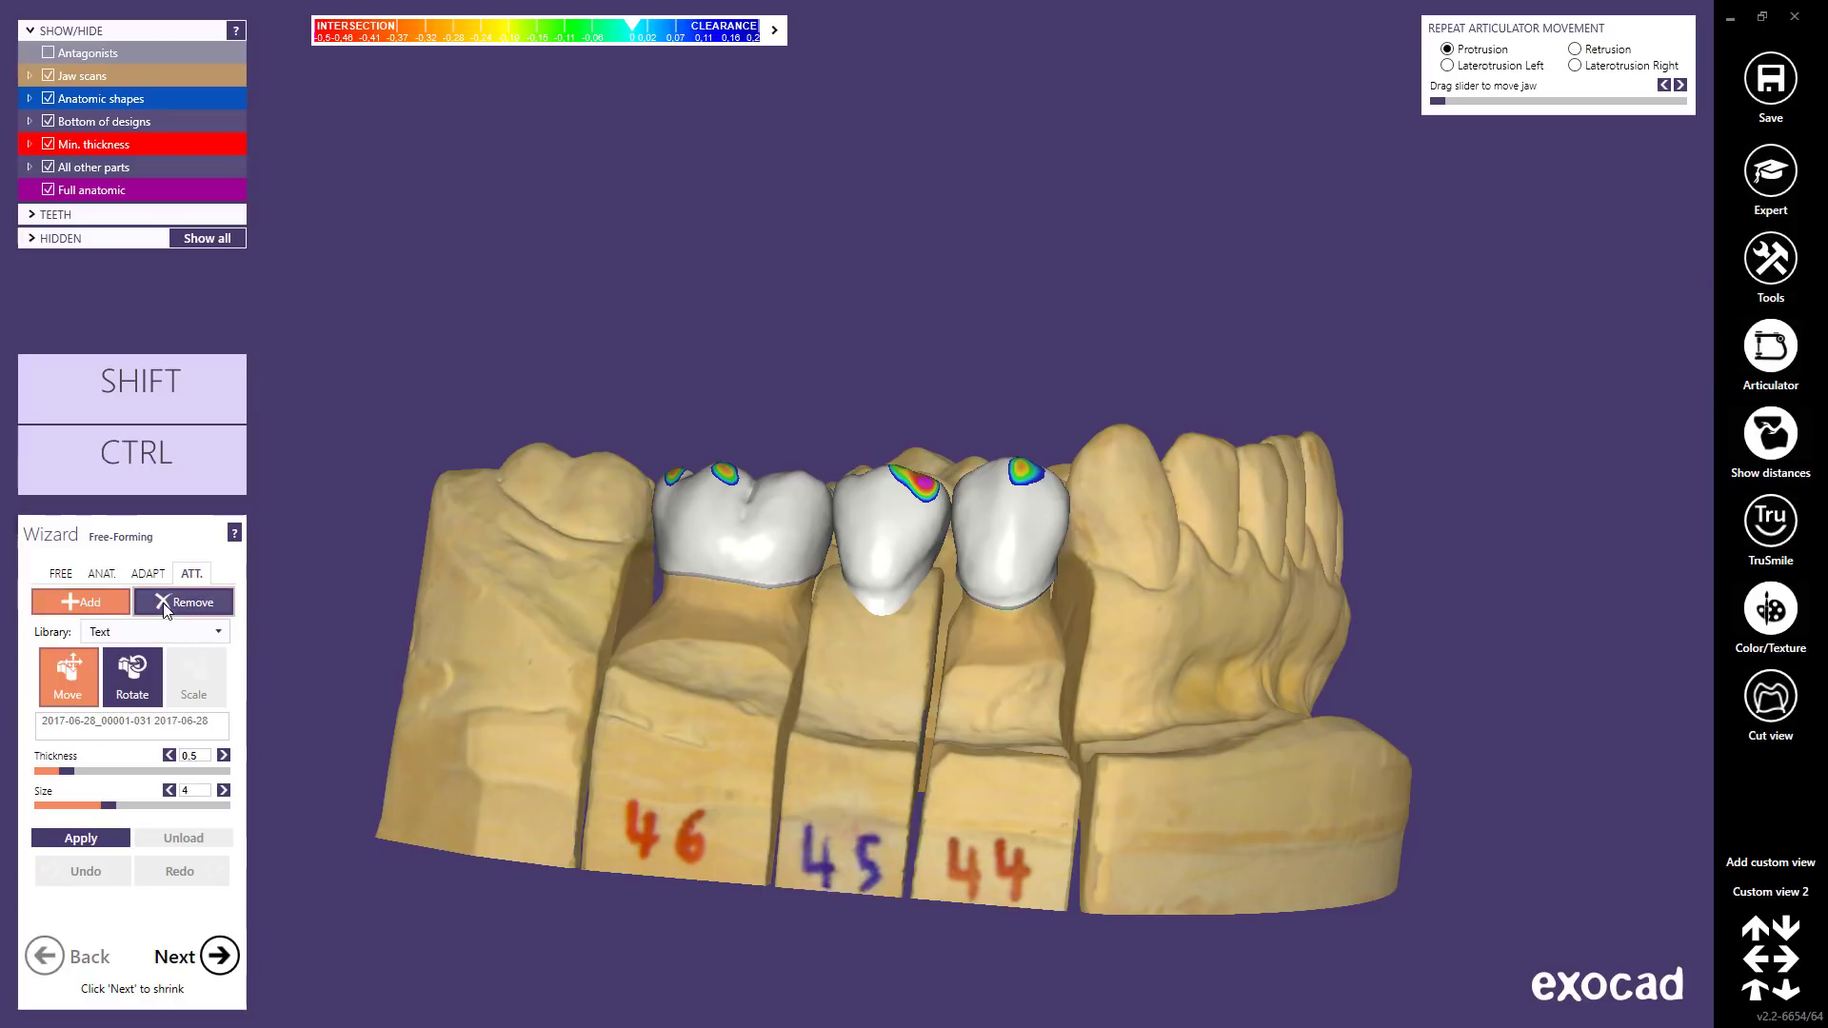
{"action": "left_click", "coordinate": [75, 722]}
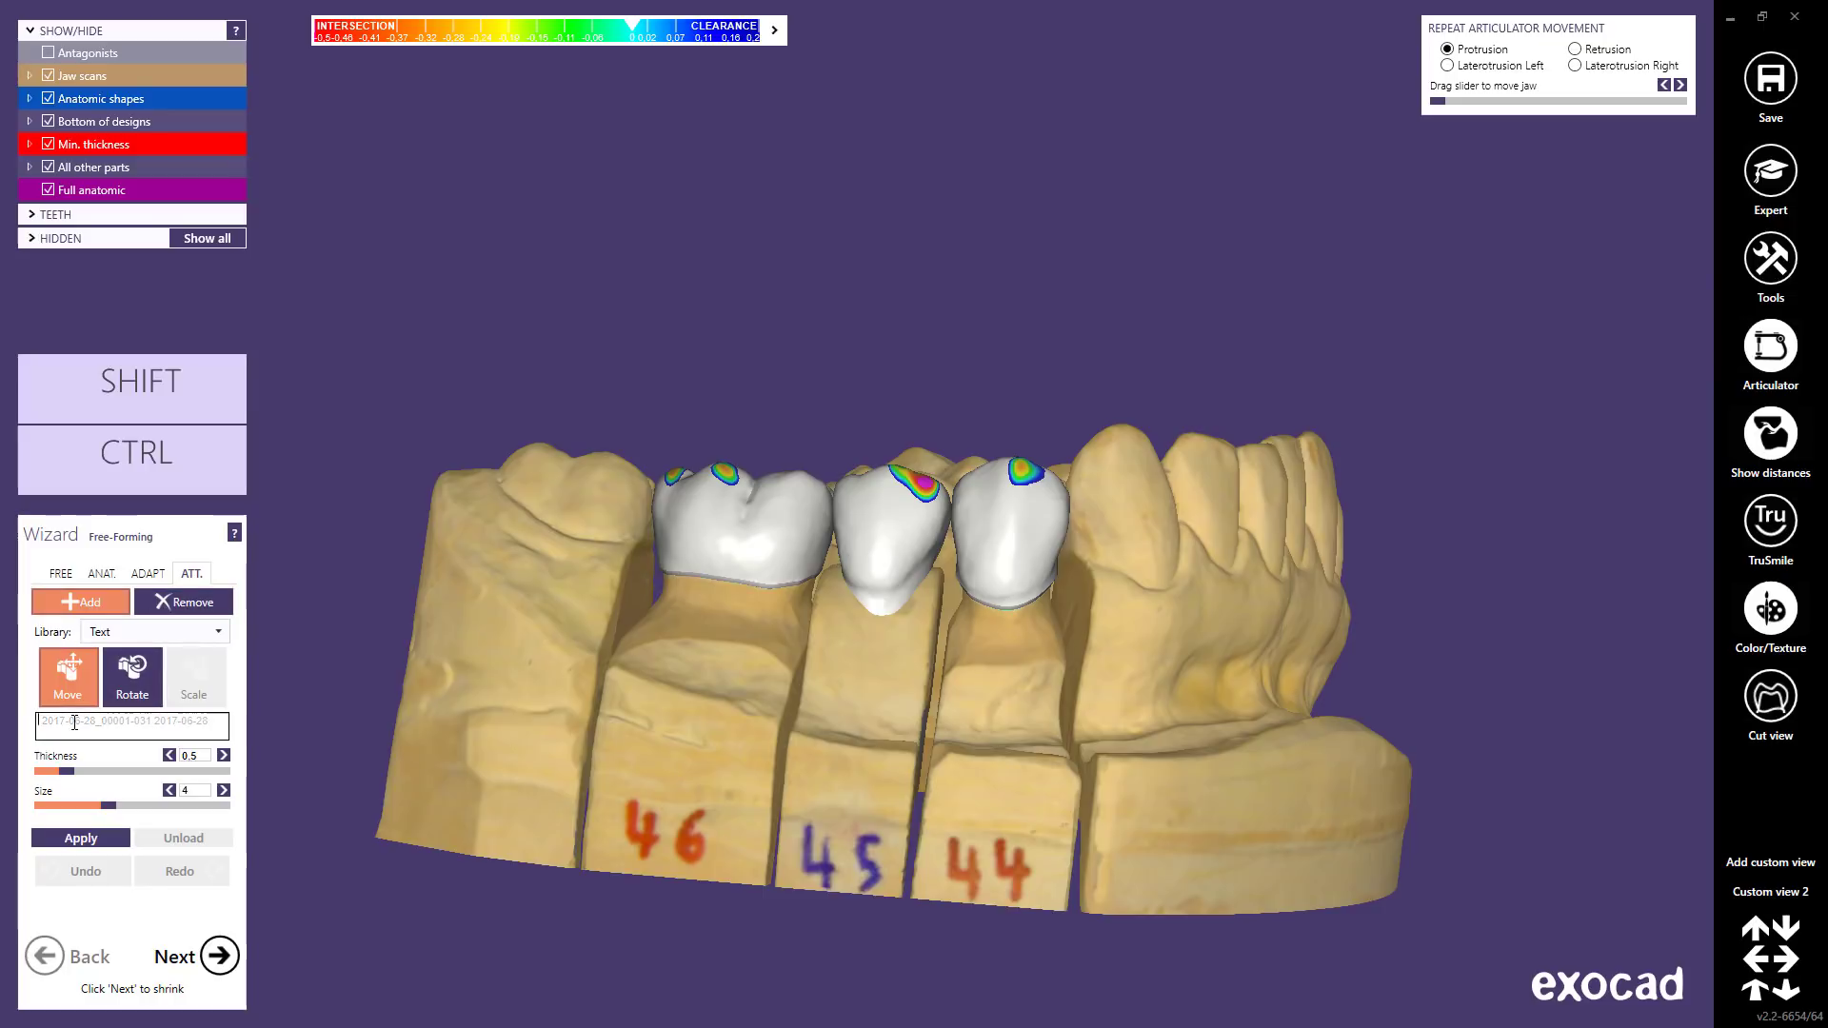
{"action": "type", "text": "M"}
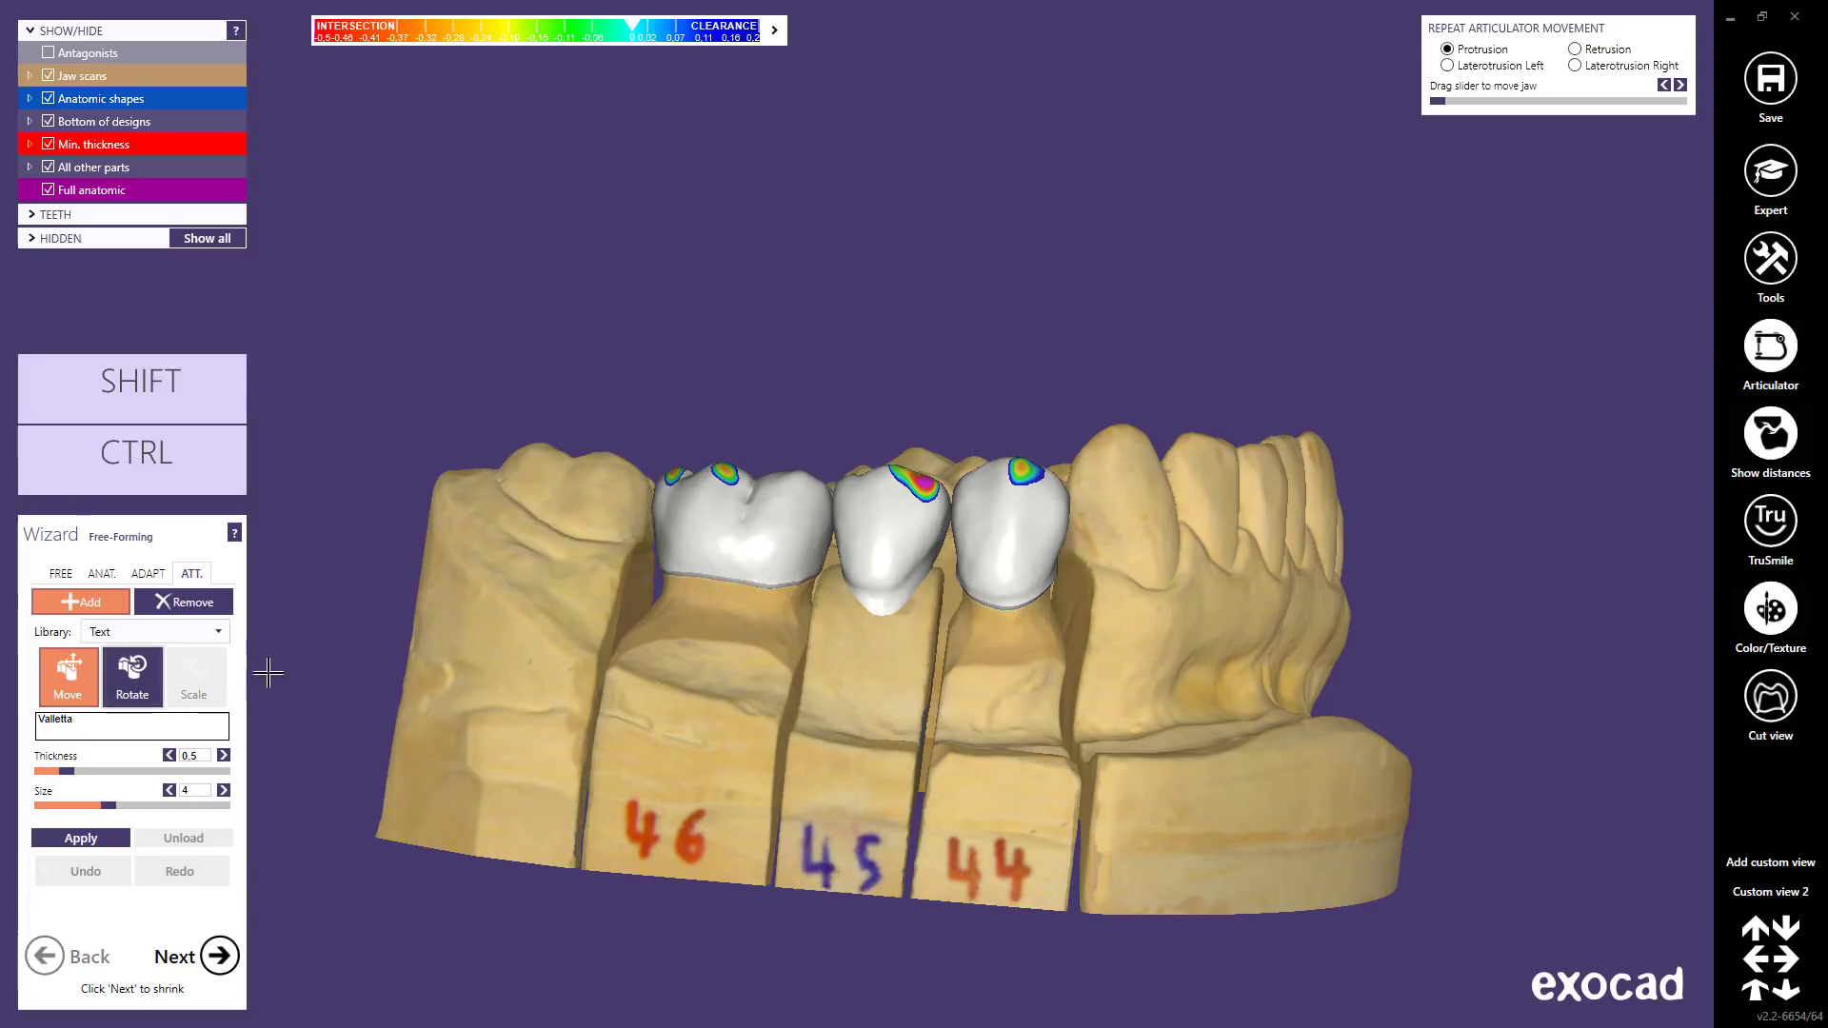
- Place the text on the buccal surface of crown 46 and add it with thickness 0.59 and size 3.55
{"action": "left_click", "coordinate": [681, 519]}
{"action": "left_click_drag", "start_coordinate": [731, 525], "coordinate": [826, 535]}
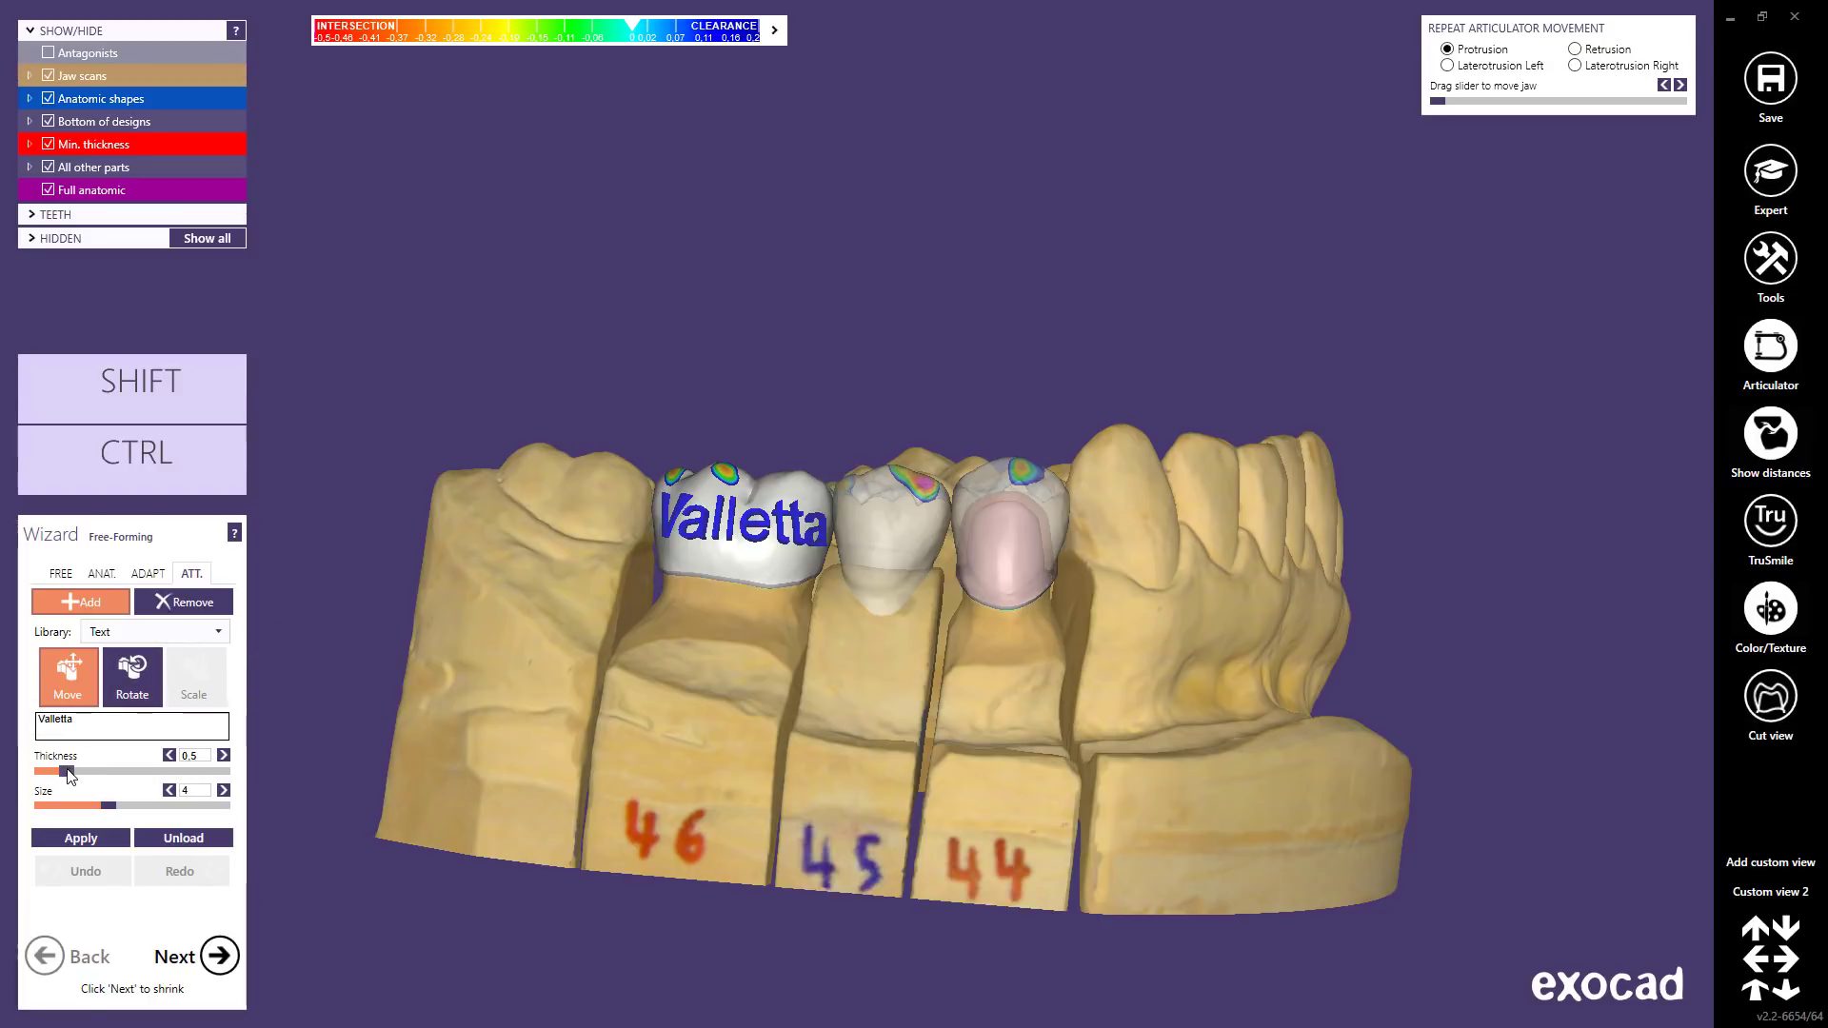
{"action": "left_click_drag", "start_coordinate": [88, 771], "coordinate": [100, 806]}
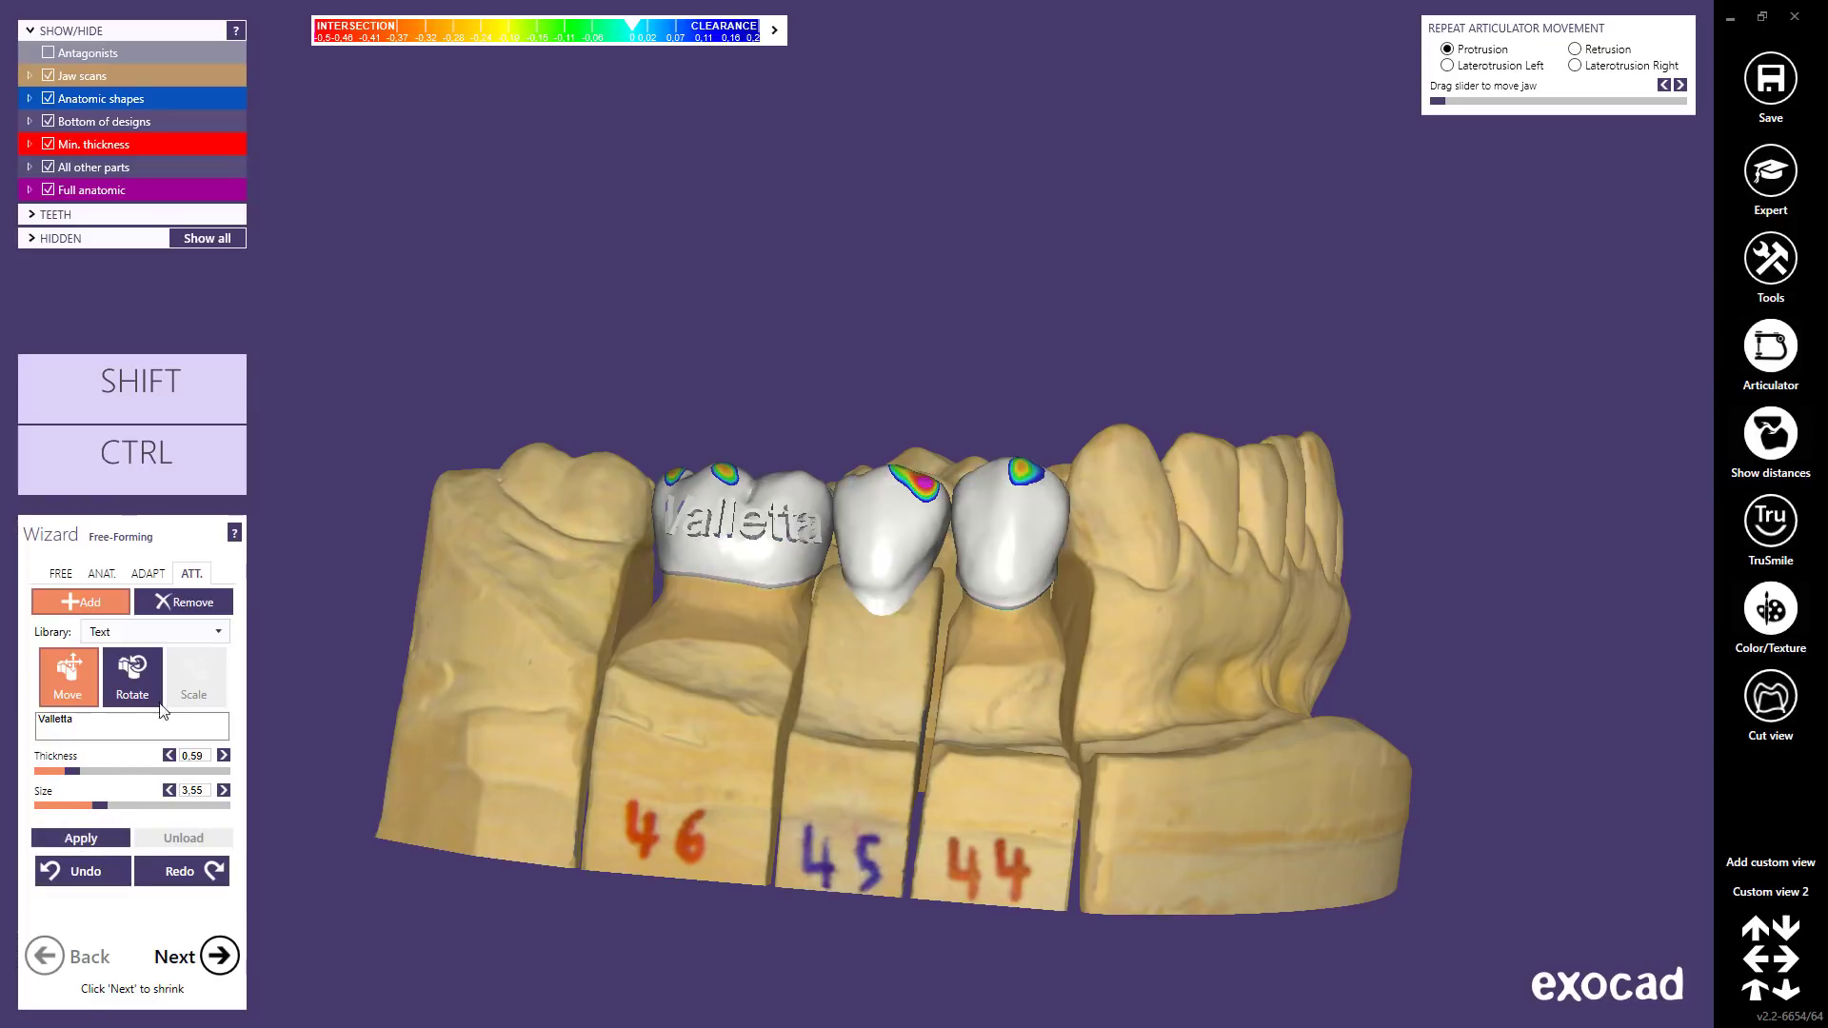
- Switch the text attachment to material removal, change its wording to "V2.2", and position it on the buccal surface of pontic 45
{"action": "left_click", "coordinate": [197, 601]}
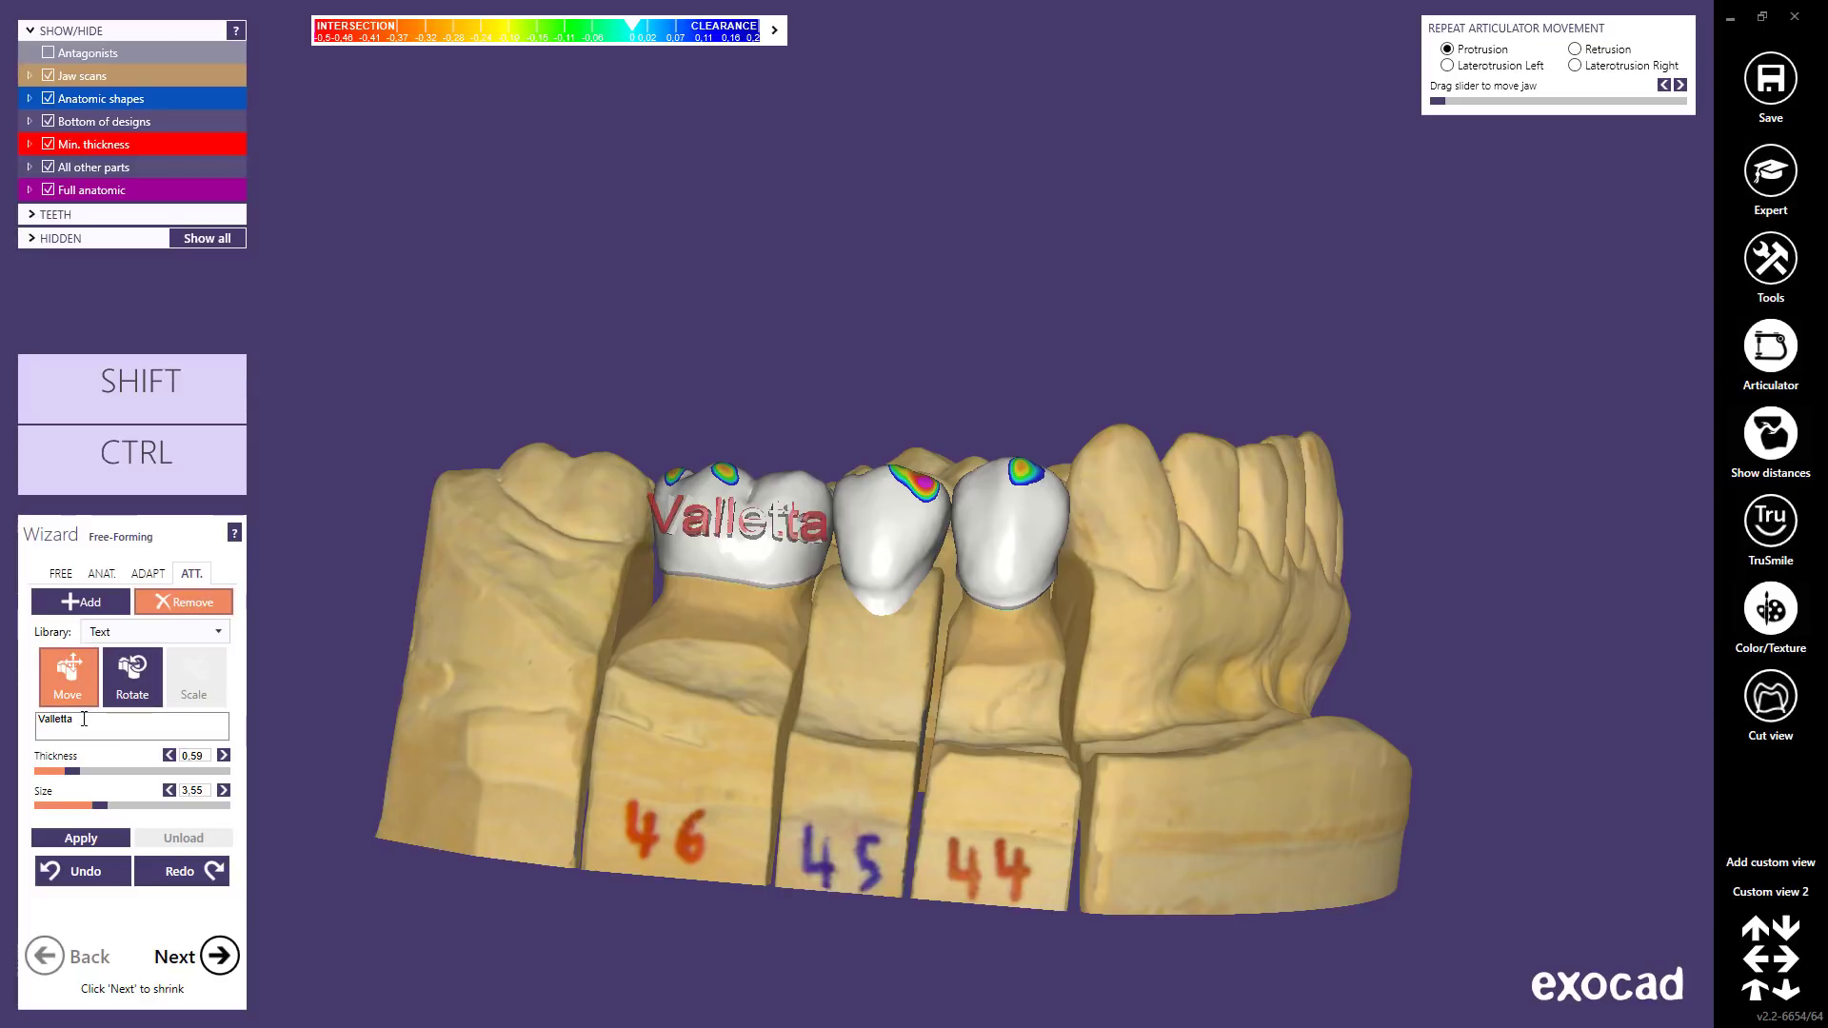
{"action": "left_click_drag", "start_coordinate": [84, 719], "coordinate": [35, 723]}
{"action": "type", "text": "V2.2"}
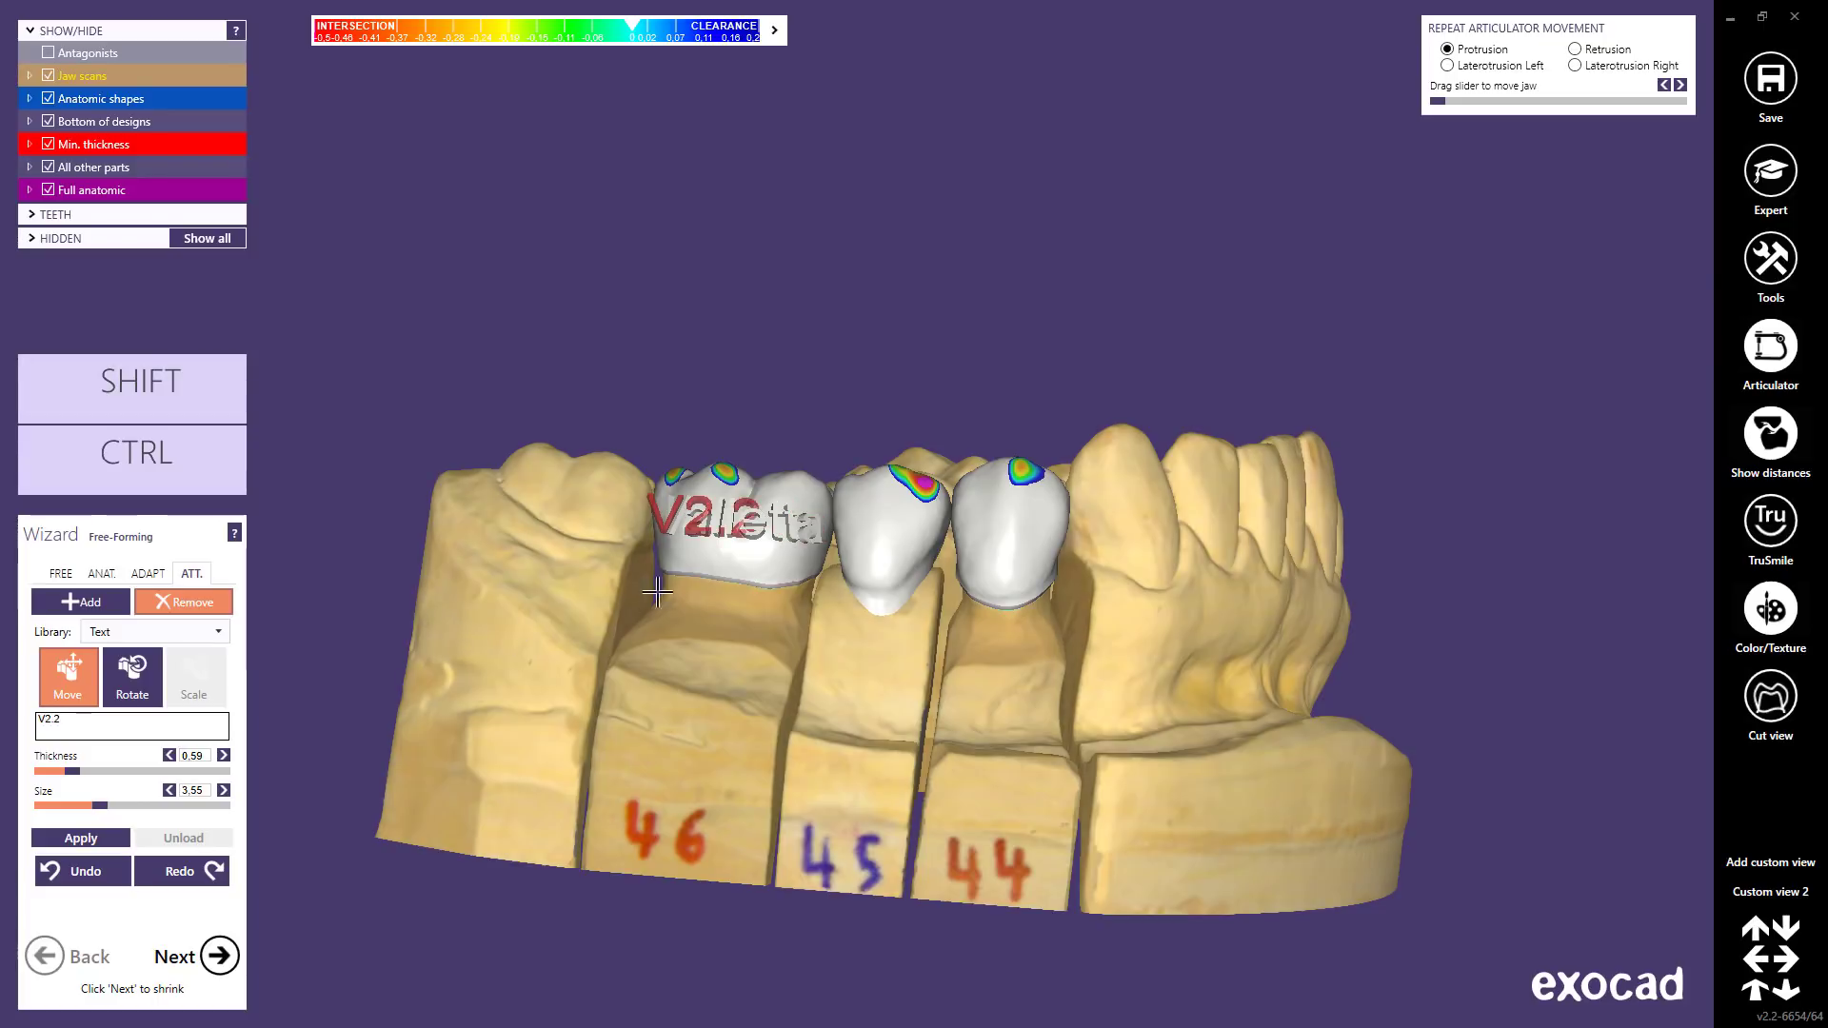
{"action": "left_click", "coordinate": [807, 551]}
{"action": "left_click", "coordinate": [921, 515]}
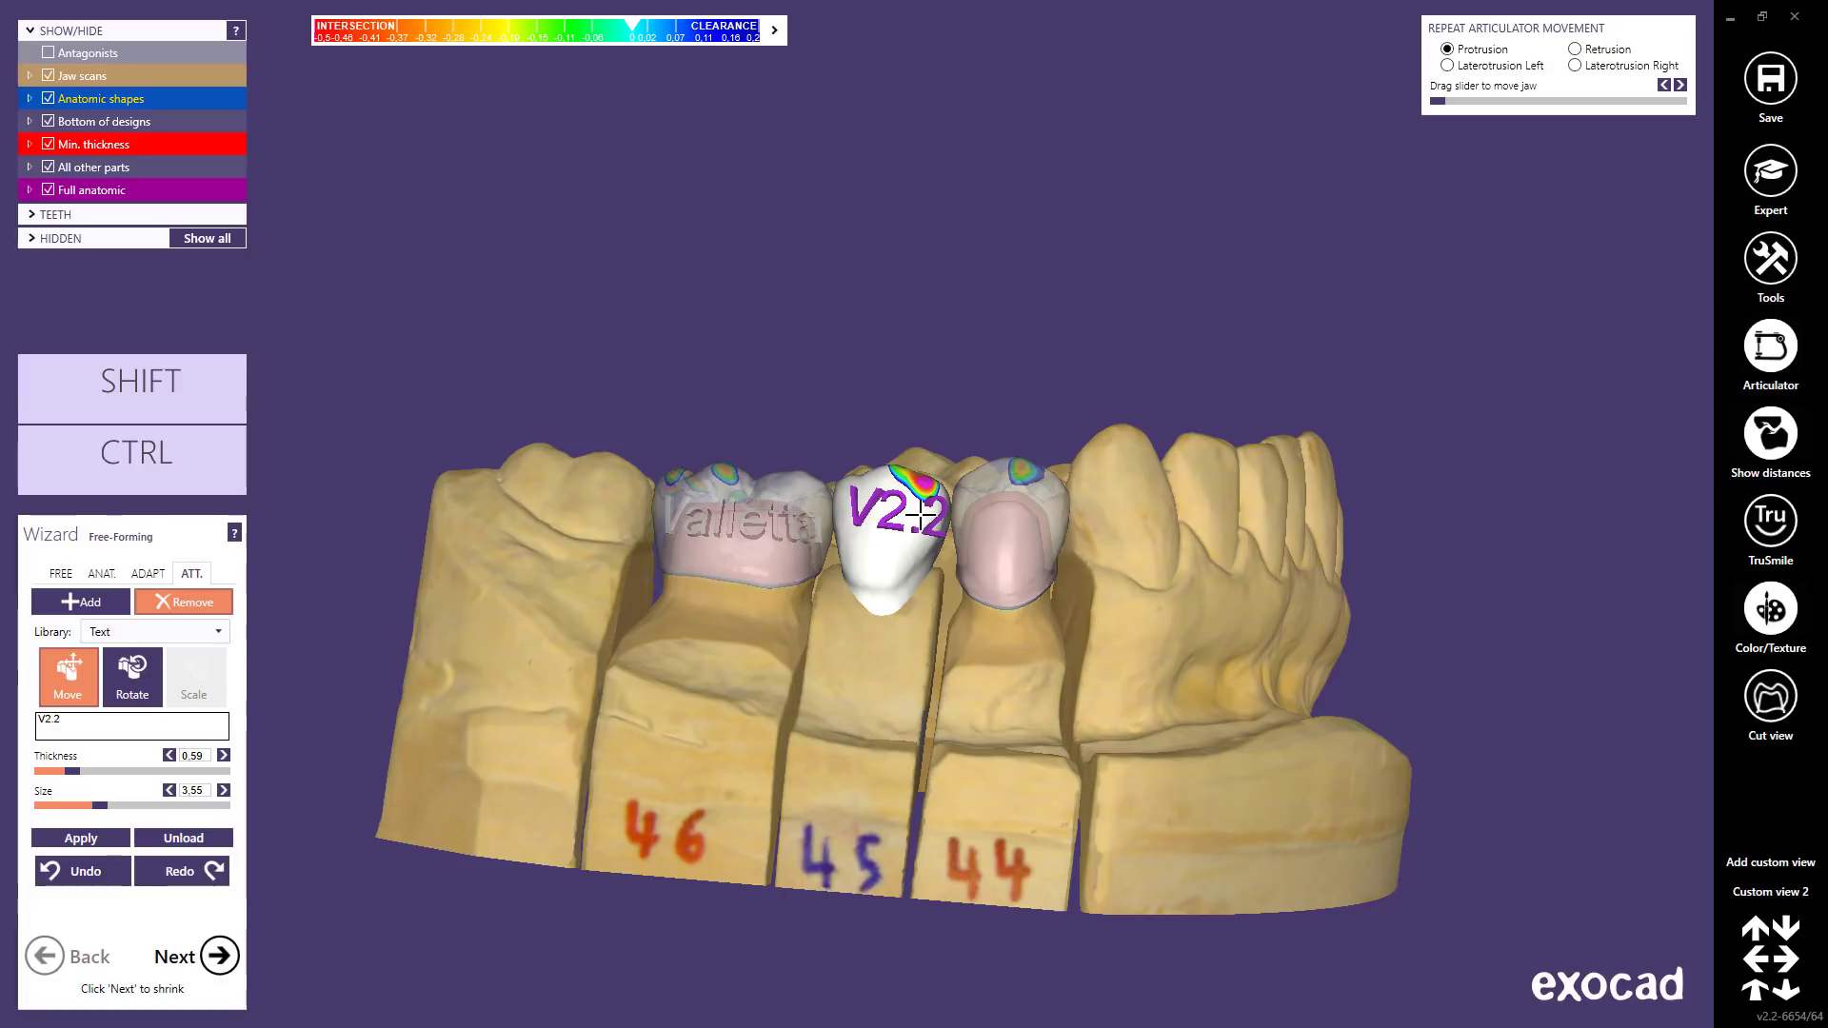
{"action": "left_click_drag", "start_coordinate": [921, 515], "coordinate": [887, 522]}
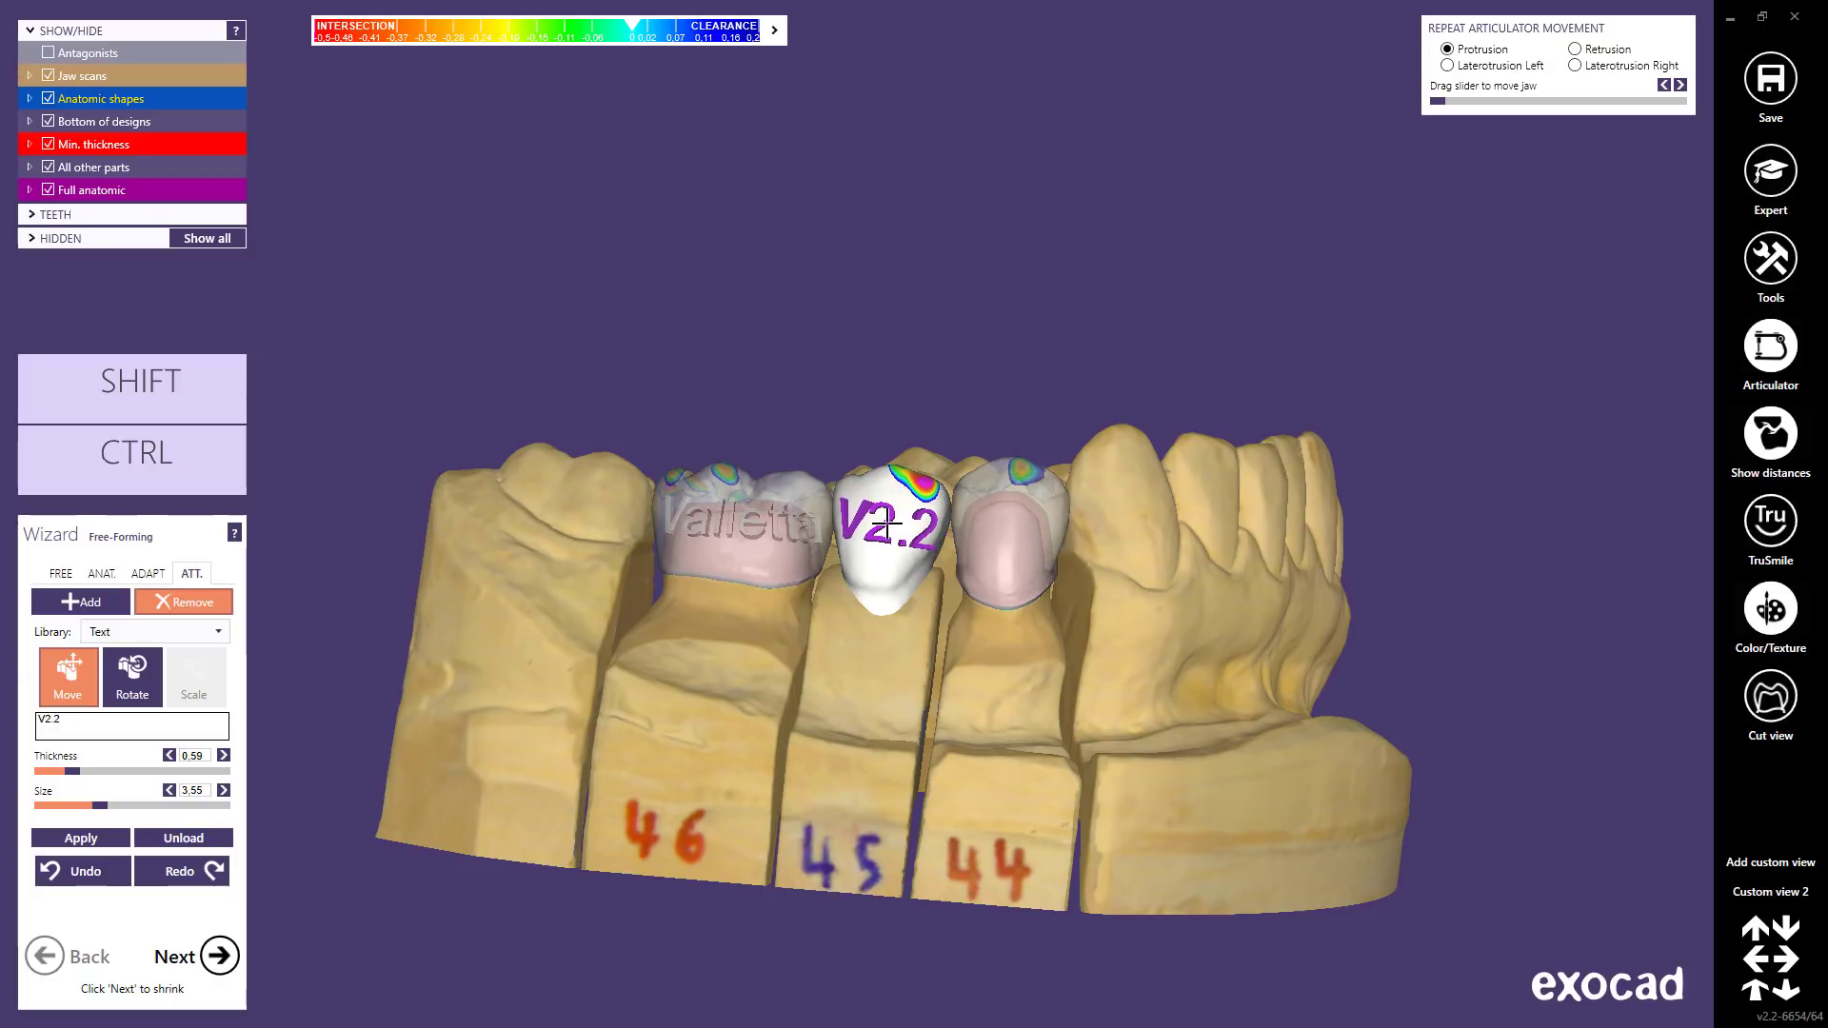
- Reduce the V2.2 text size to 3.05, fine-tune its placement on pontic 45, and engrave it
{"action": "left_click", "coordinate": [93, 806]}
{"action": "left_click_drag", "start_coordinate": [95, 806], "coordinate": [88, 807]}
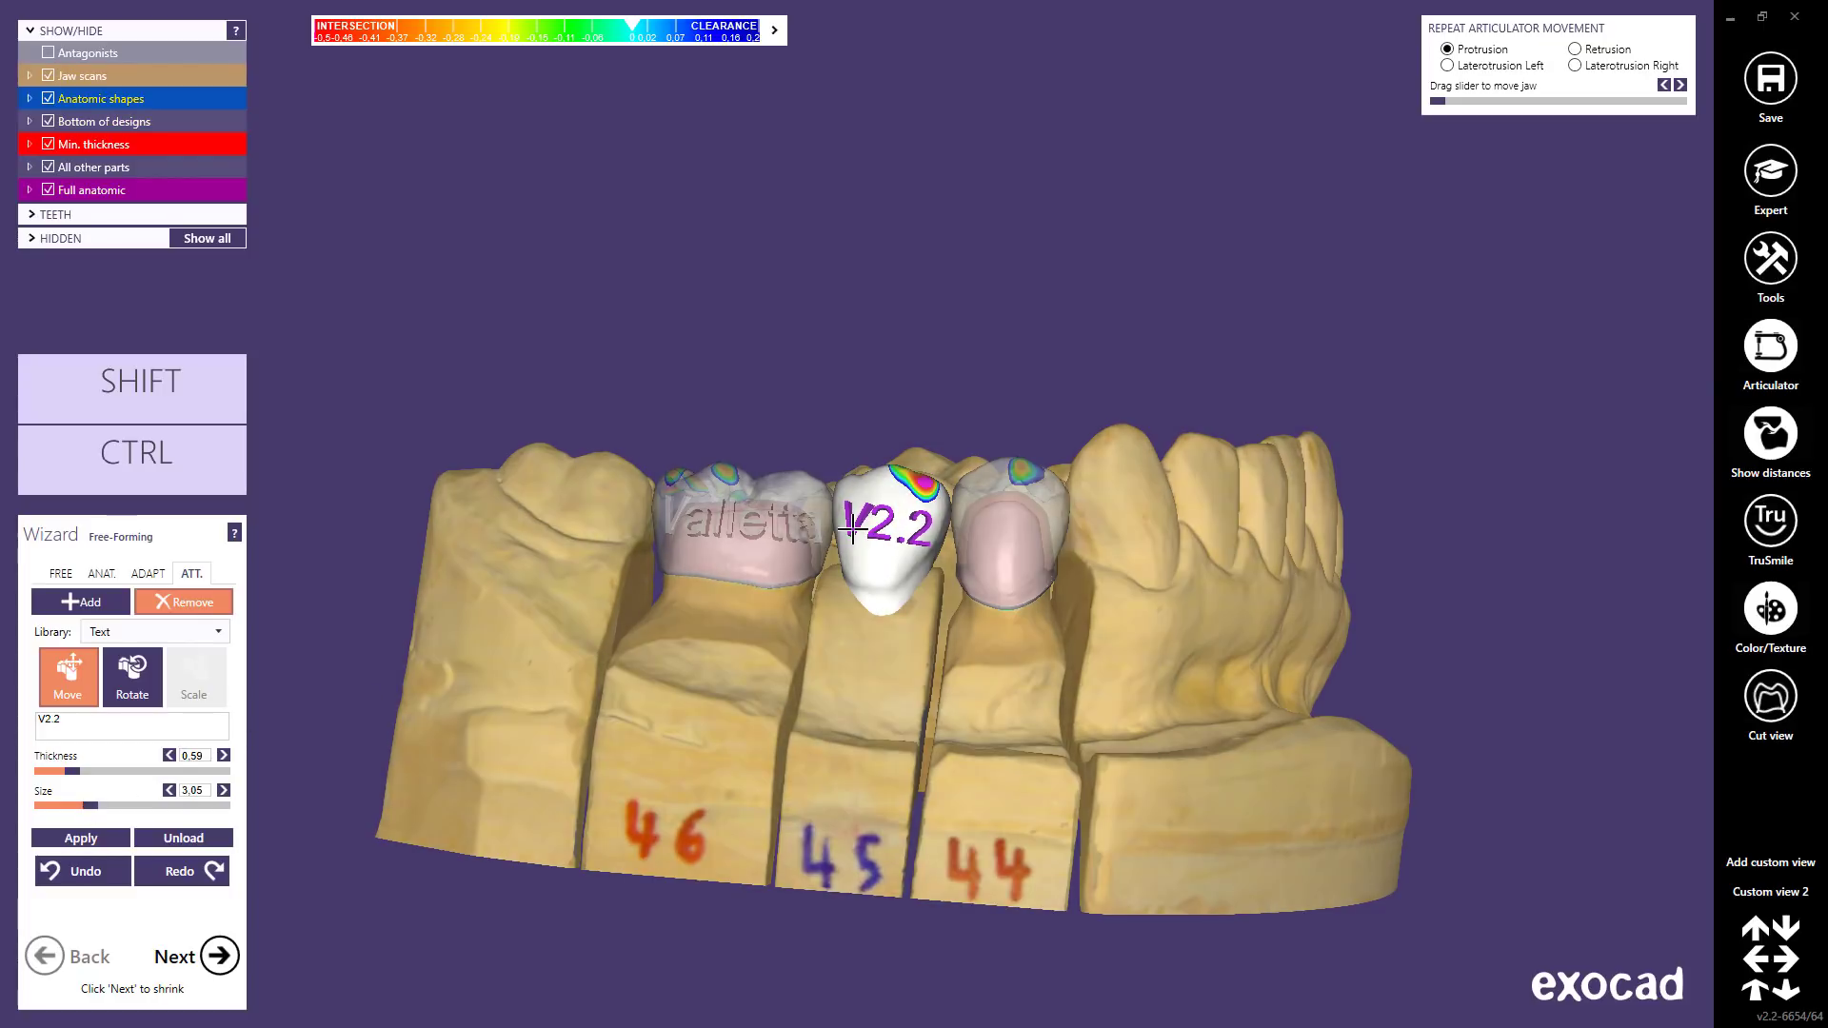
{"action": "left_click_drag", "start_coordinate": [852, 526], "coordinate": [849, 532], "text": "ctrl"}
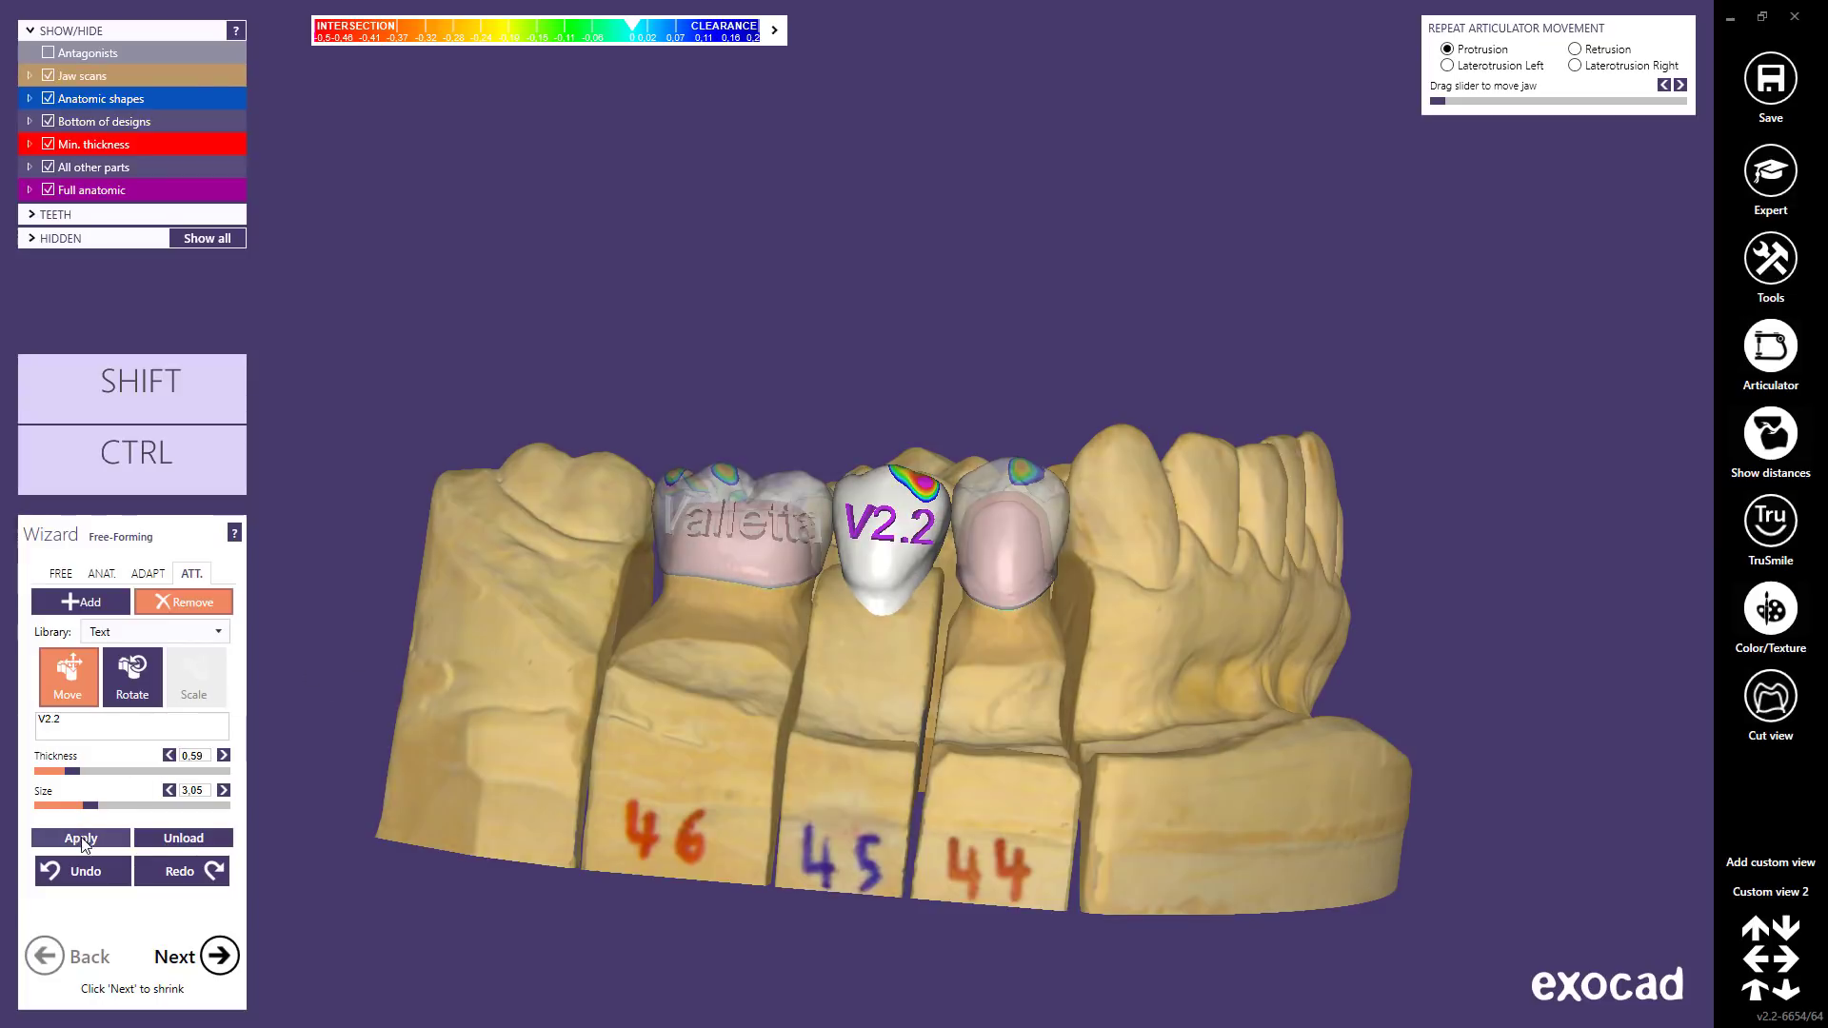
{"action": "left_click", "coordinate": [82, 840]}
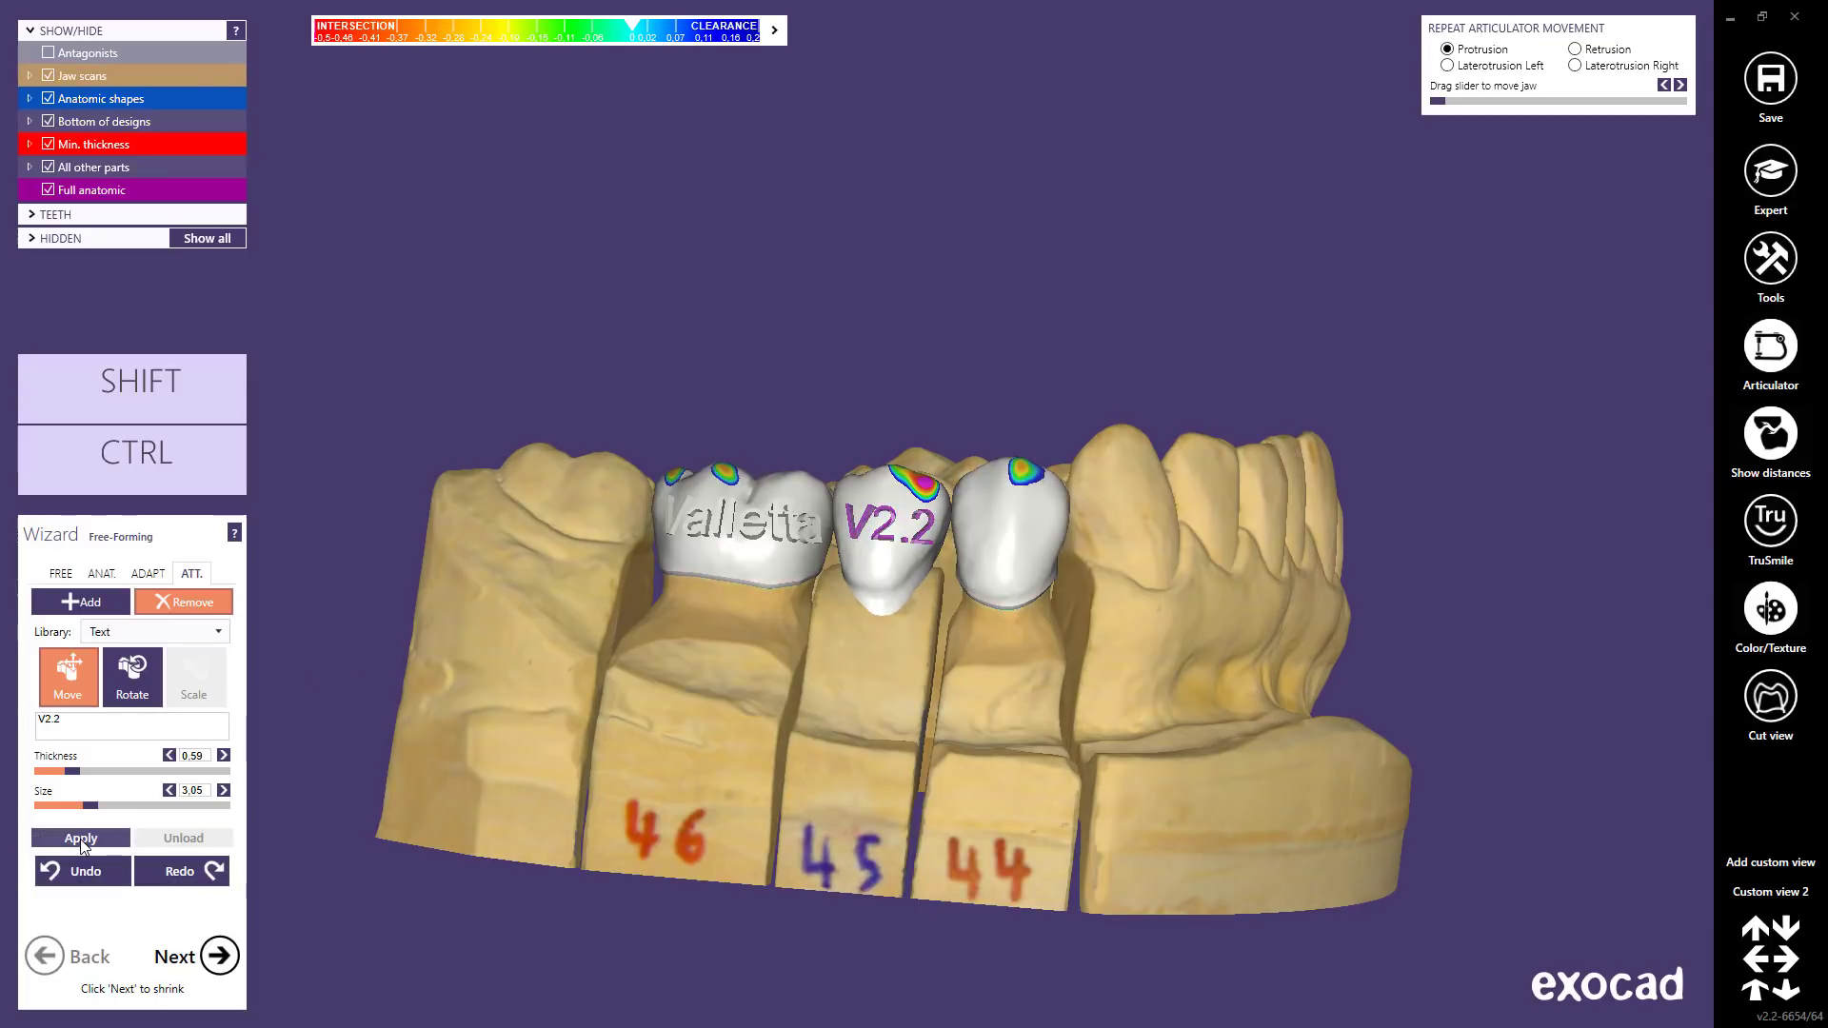
- Return to the add/remove free-forming mode, examine the lettering on the bridge, and restore Custom view 2
{"action": "left_click", "coordinate": [60, 573]}
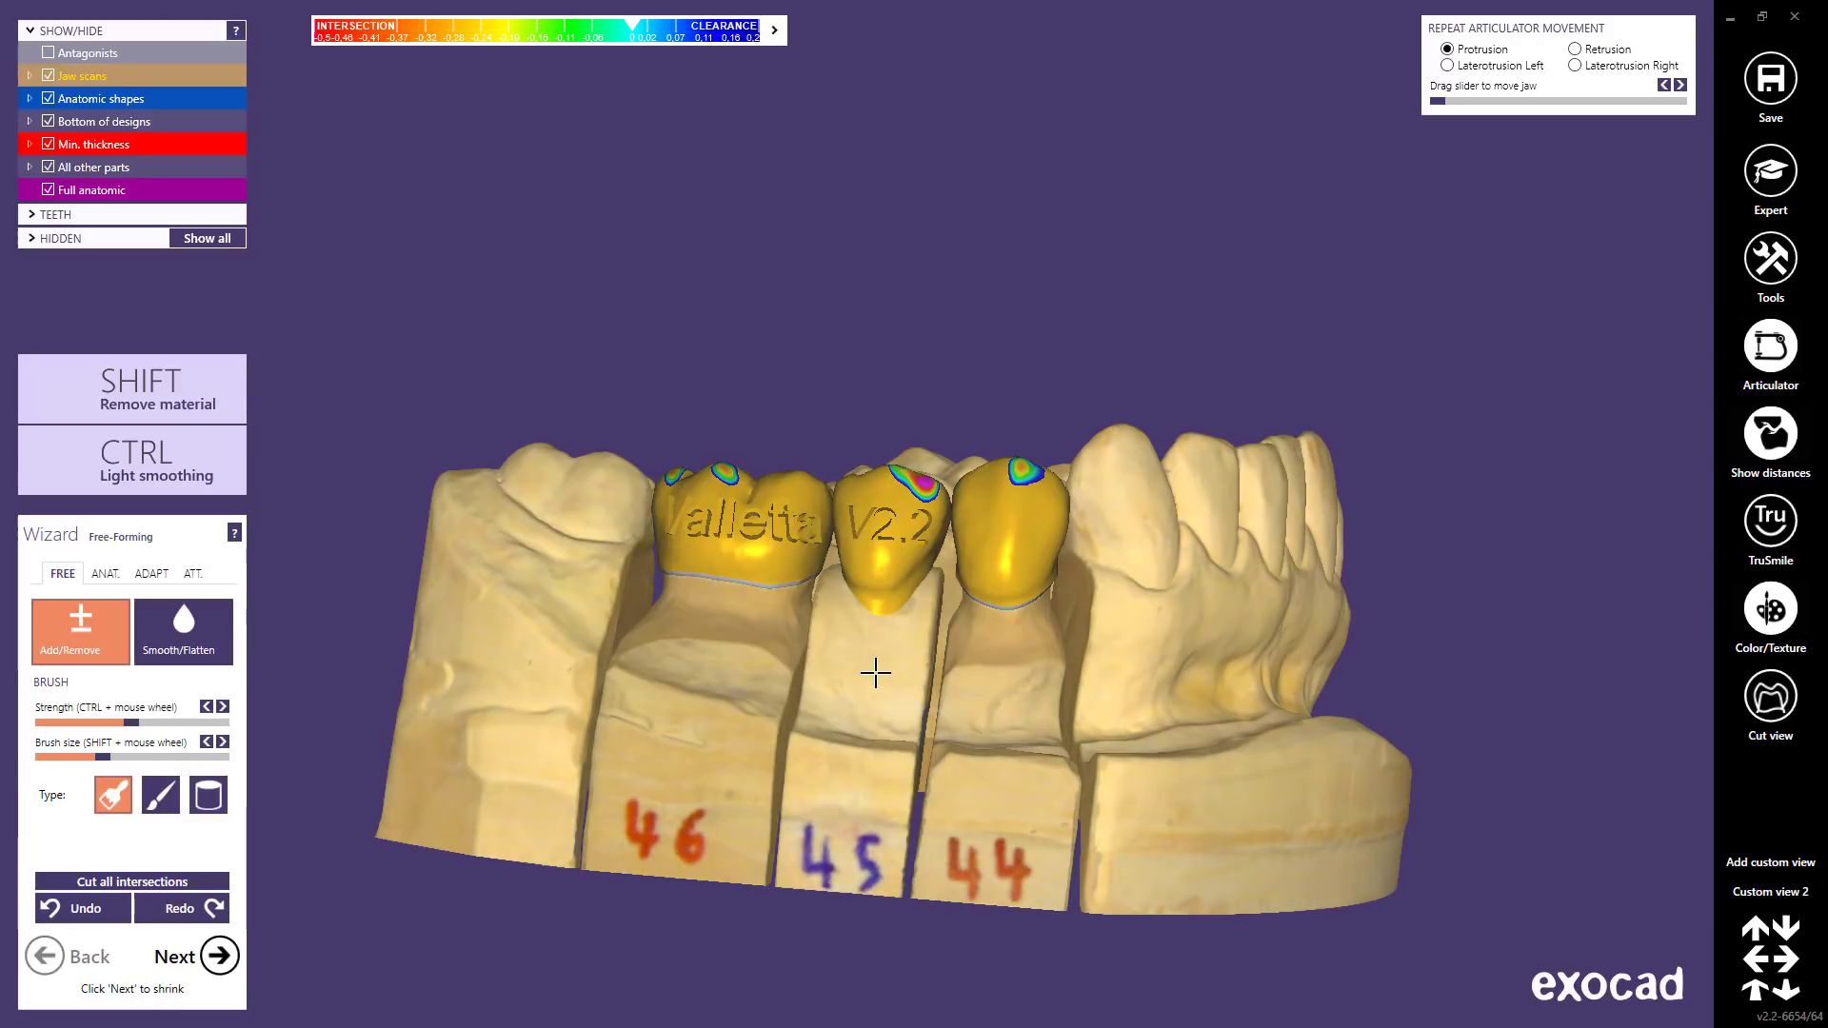
{"action": "right_click_drag", "start_coordinate": [876, 674], "coordinate": [877, 673]}
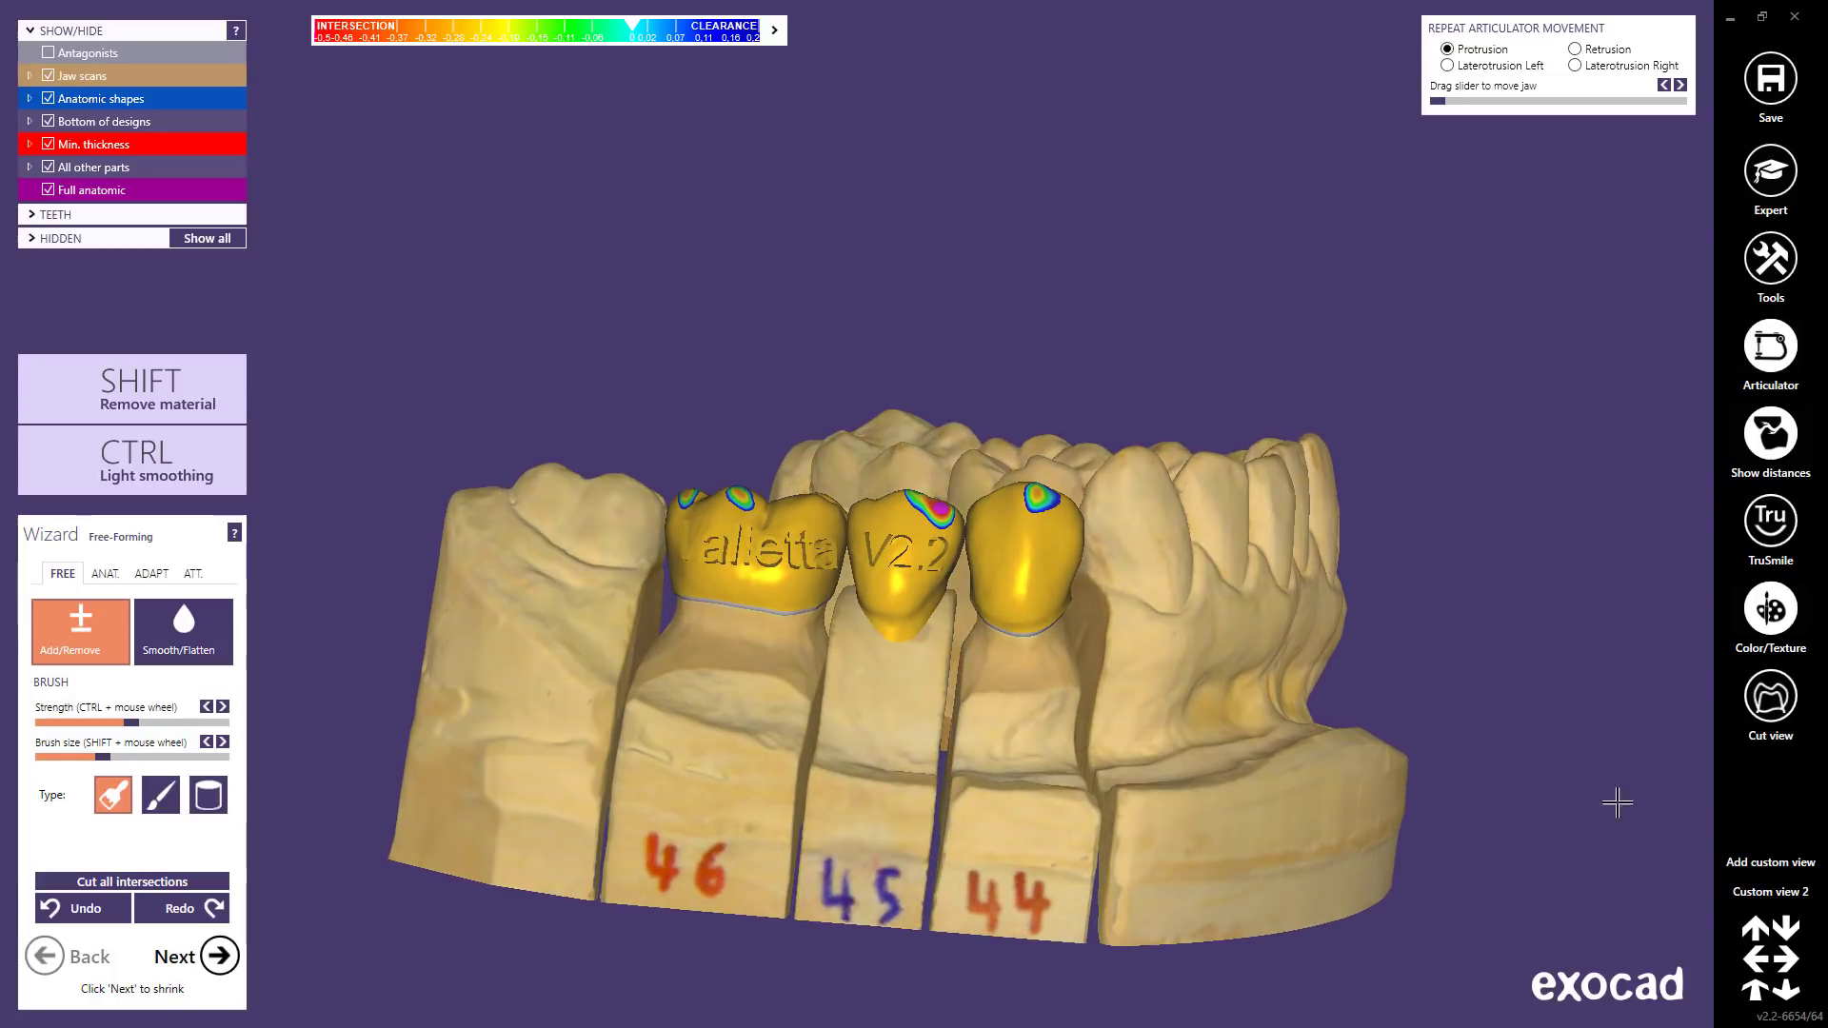
{"action": "left_click", "coordinate": [1750, 893]}
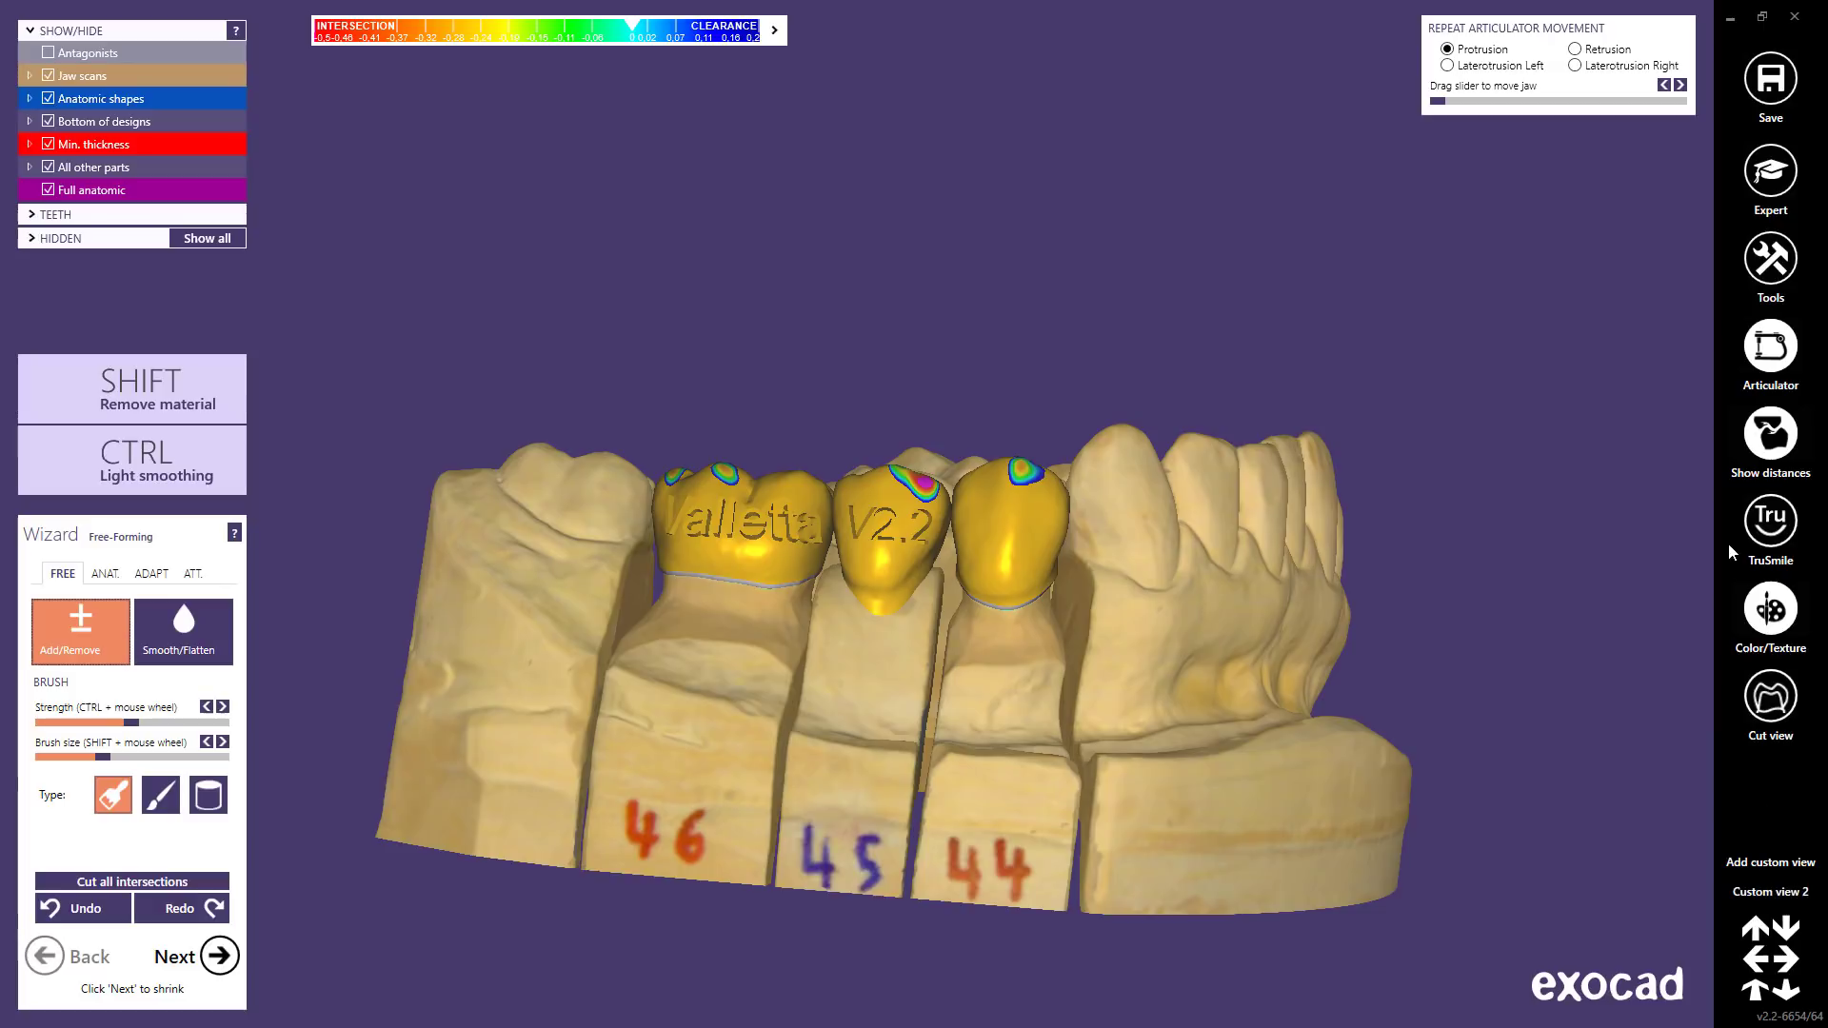
- Start sharing the scene through a dentalshare webview link and choose encryption with a custom password
{"action": "left_click", "coordinate": [1766, 279]}
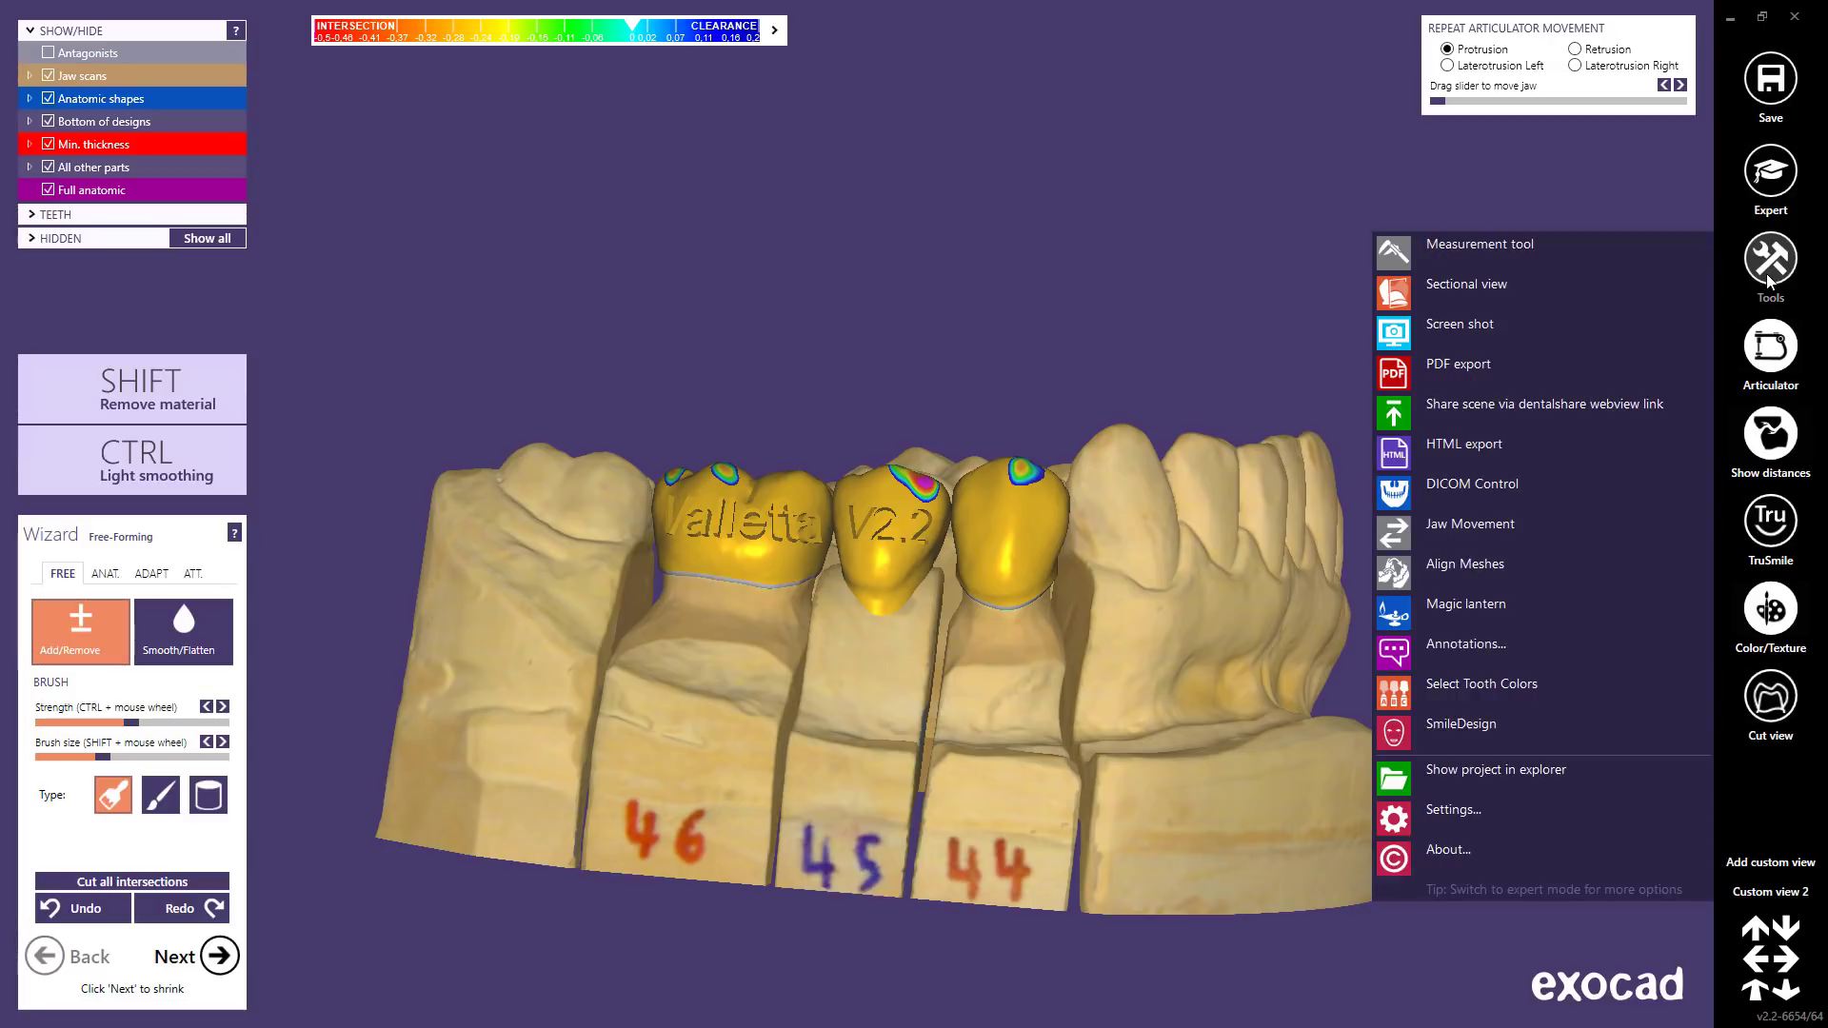
{"action": "left_click", "coordinate": [1522, 407]}
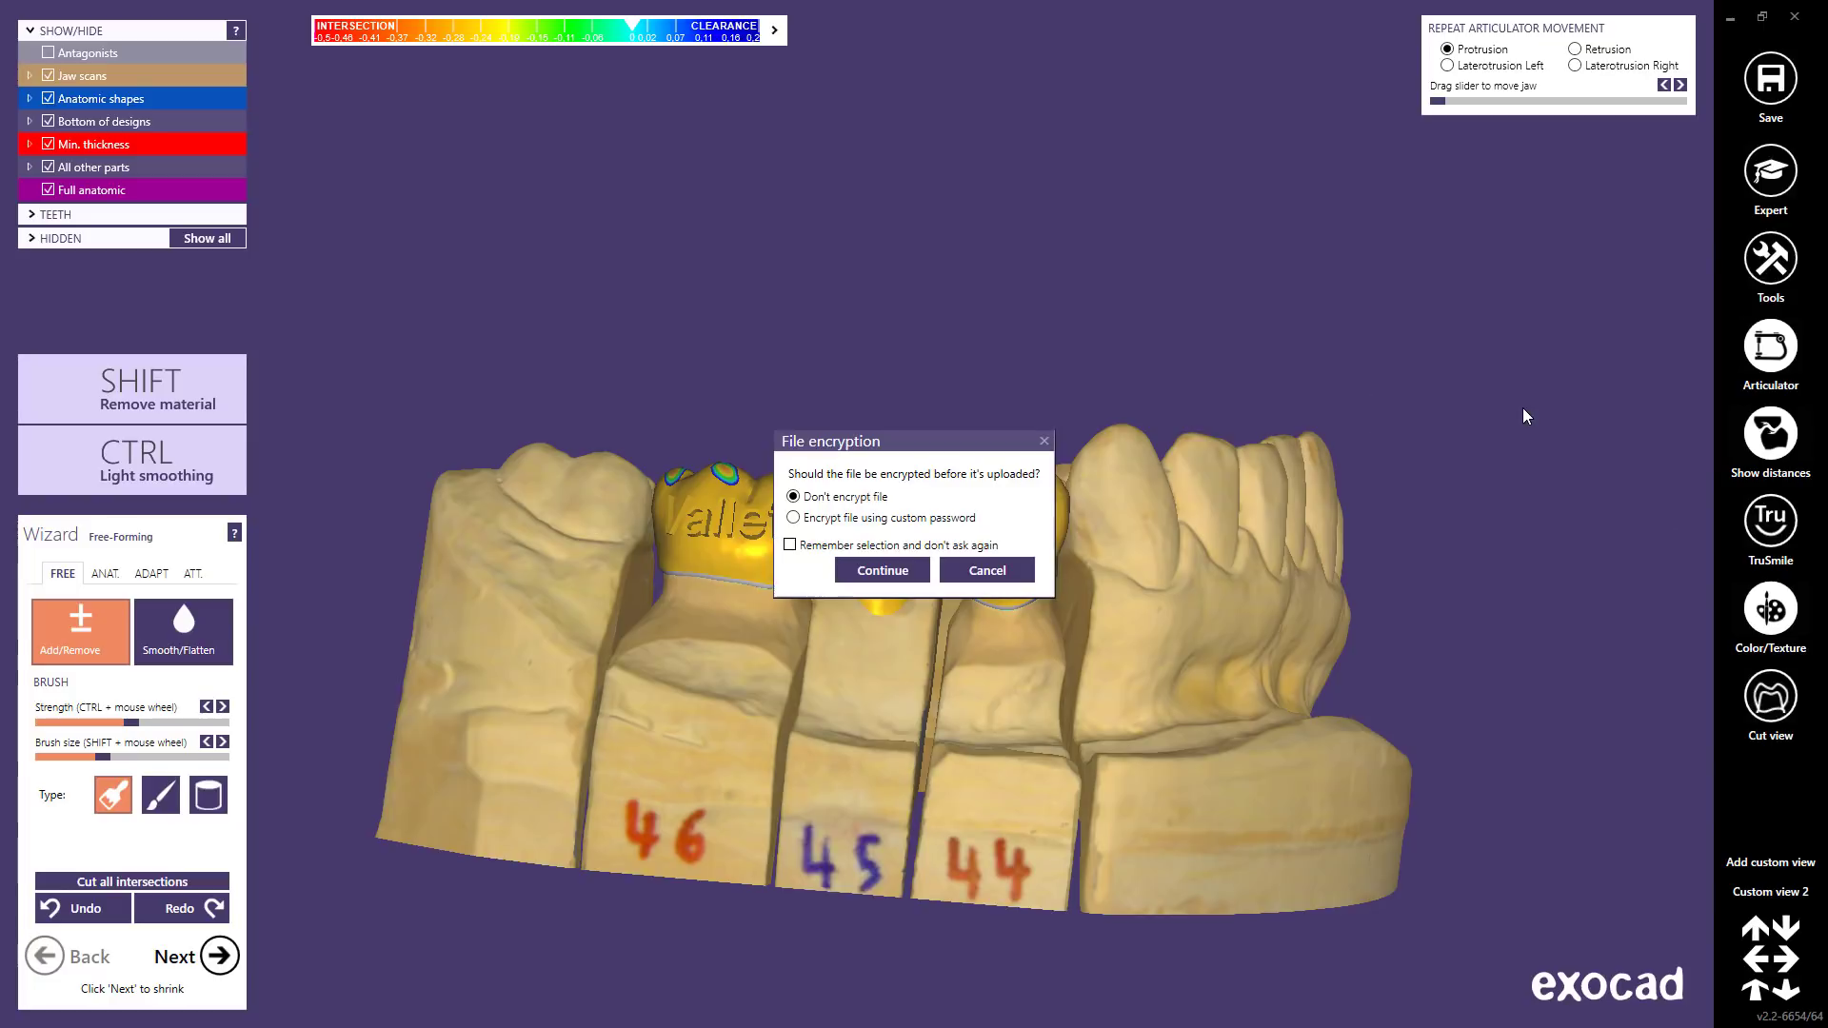
{"action": "left_click", "coordinate": [794, 519]}
- Enter and repeat the file encryption password, and upload the scene without limiting it to visible objects
{"action": "left_click", "coordinate": [911, 546]}
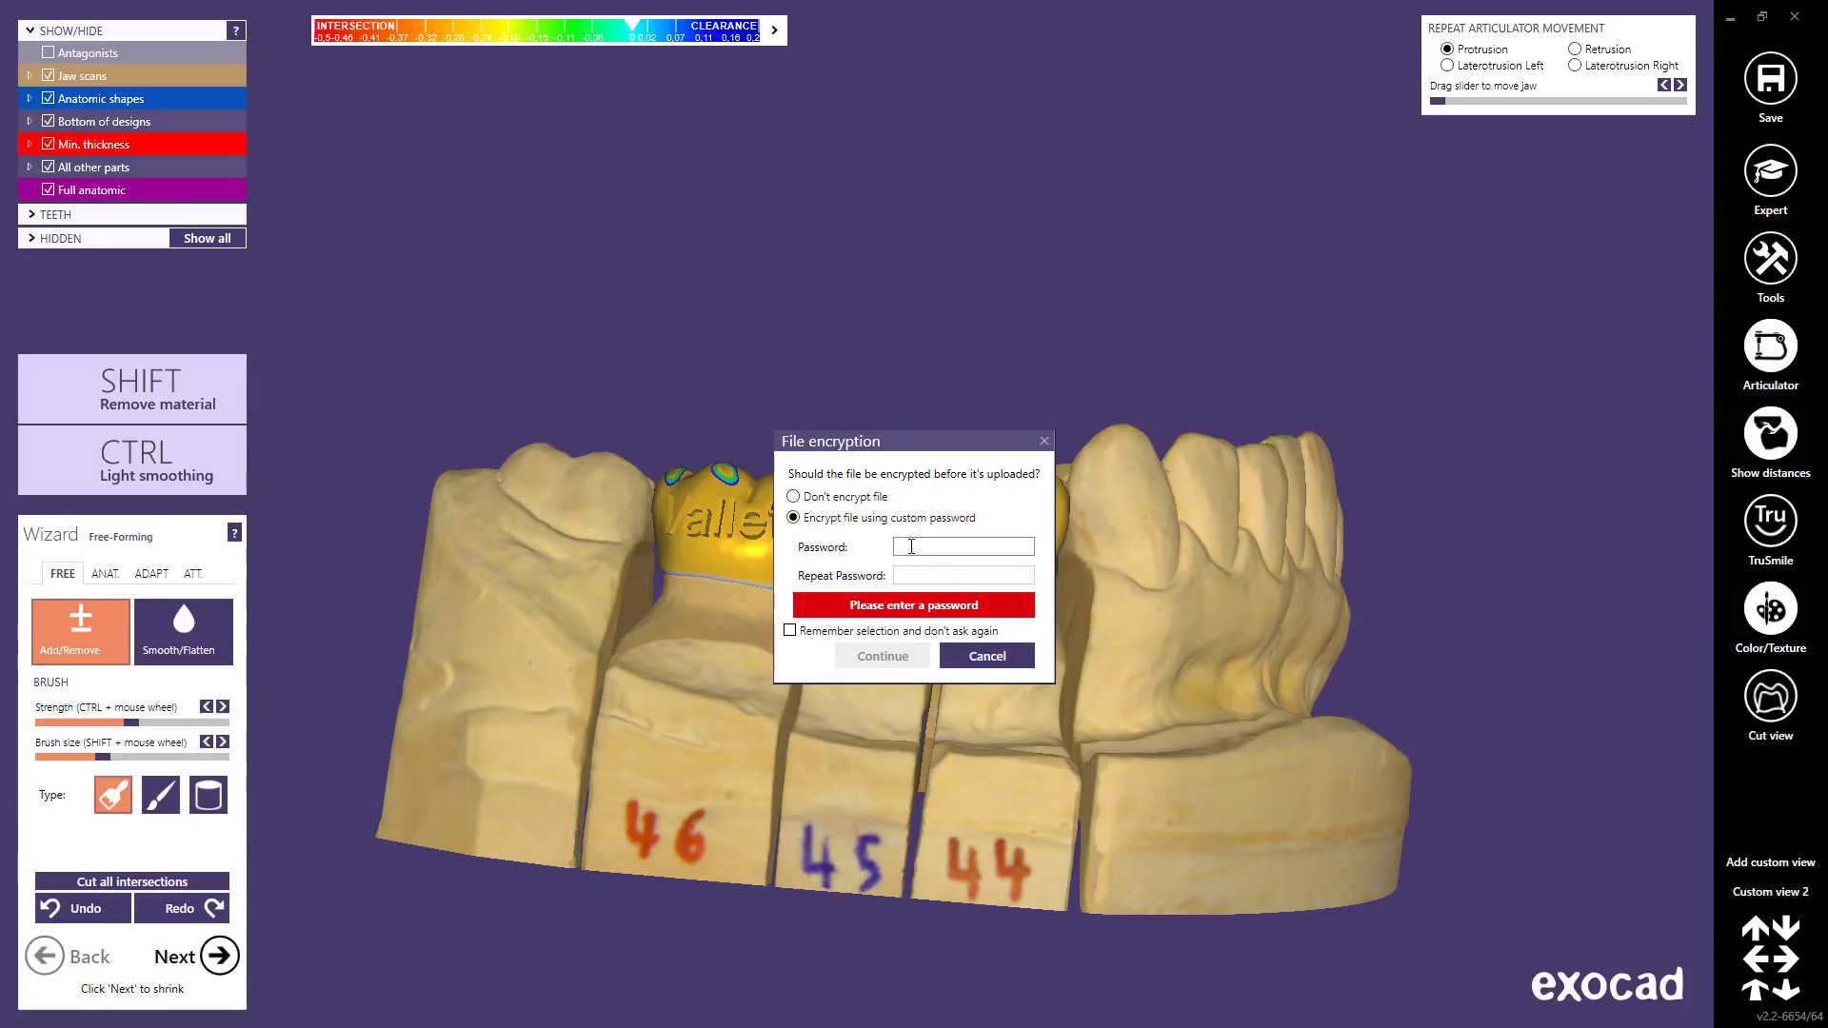
{"action": "type", "text": "••"}
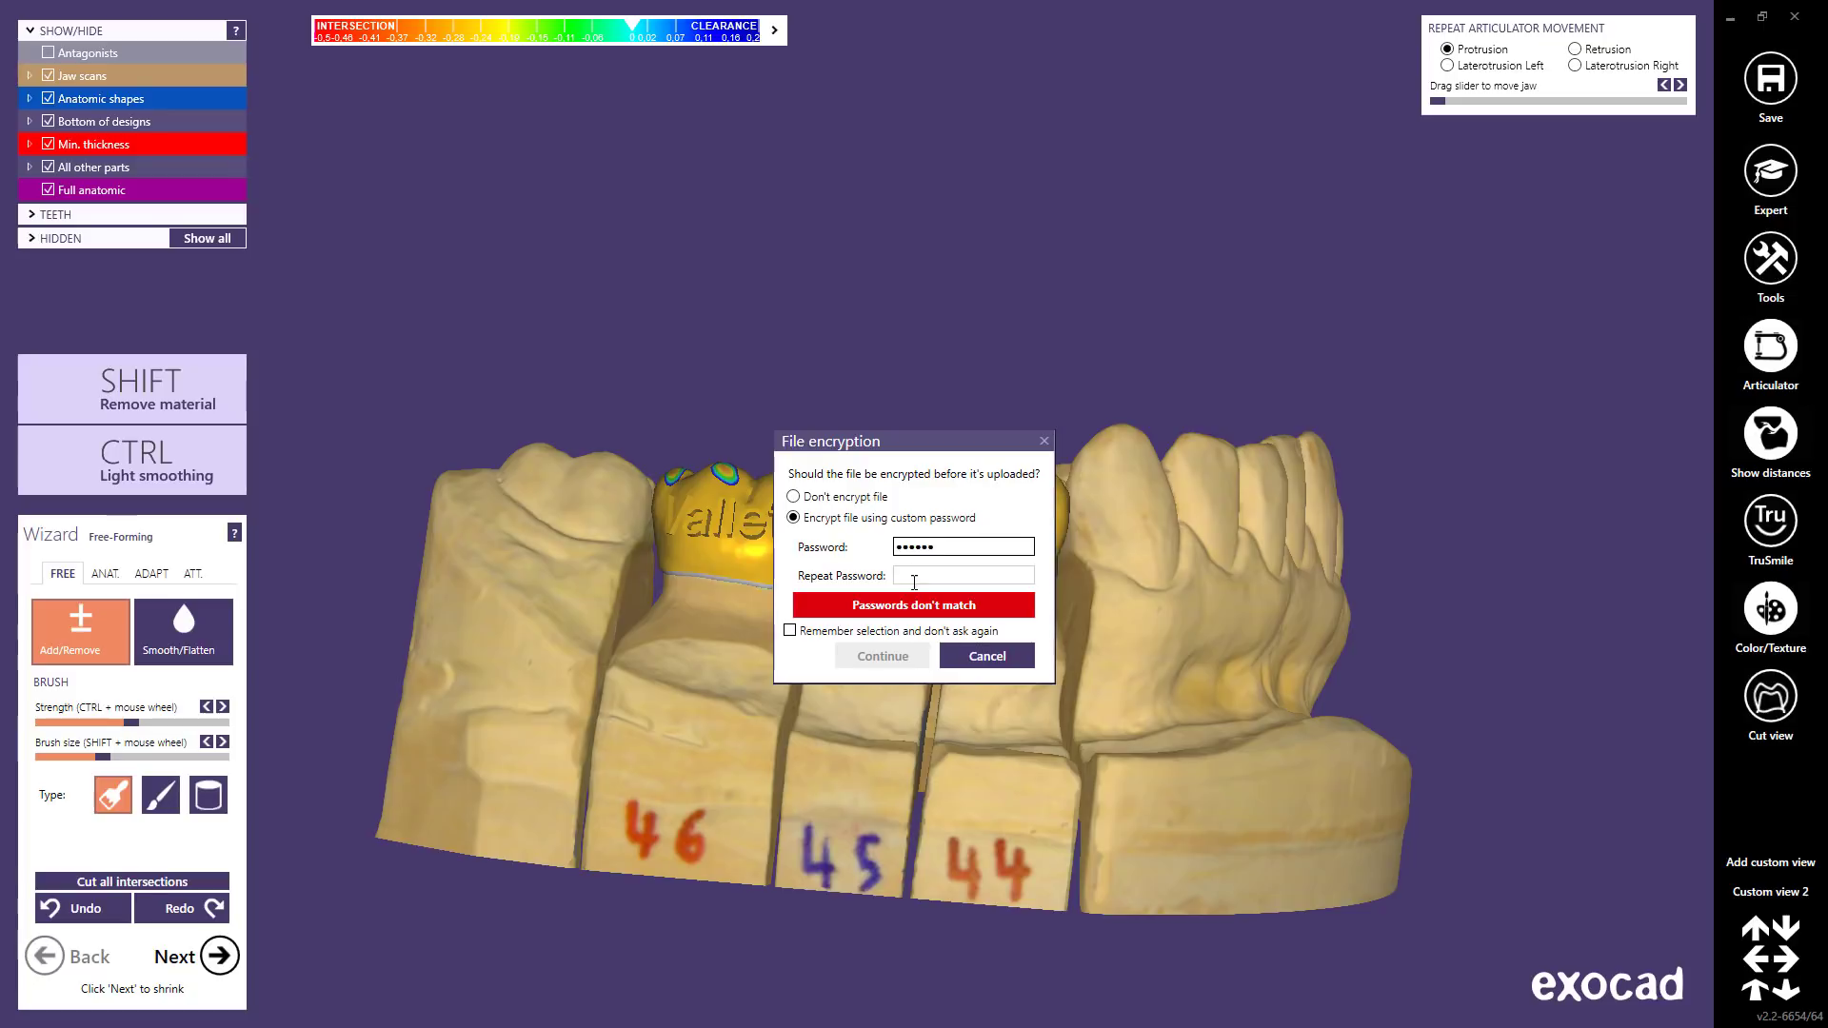
{"action": "left_click", "coordinate": [912, 577]}
{"action": "type", "text": "••••••"}
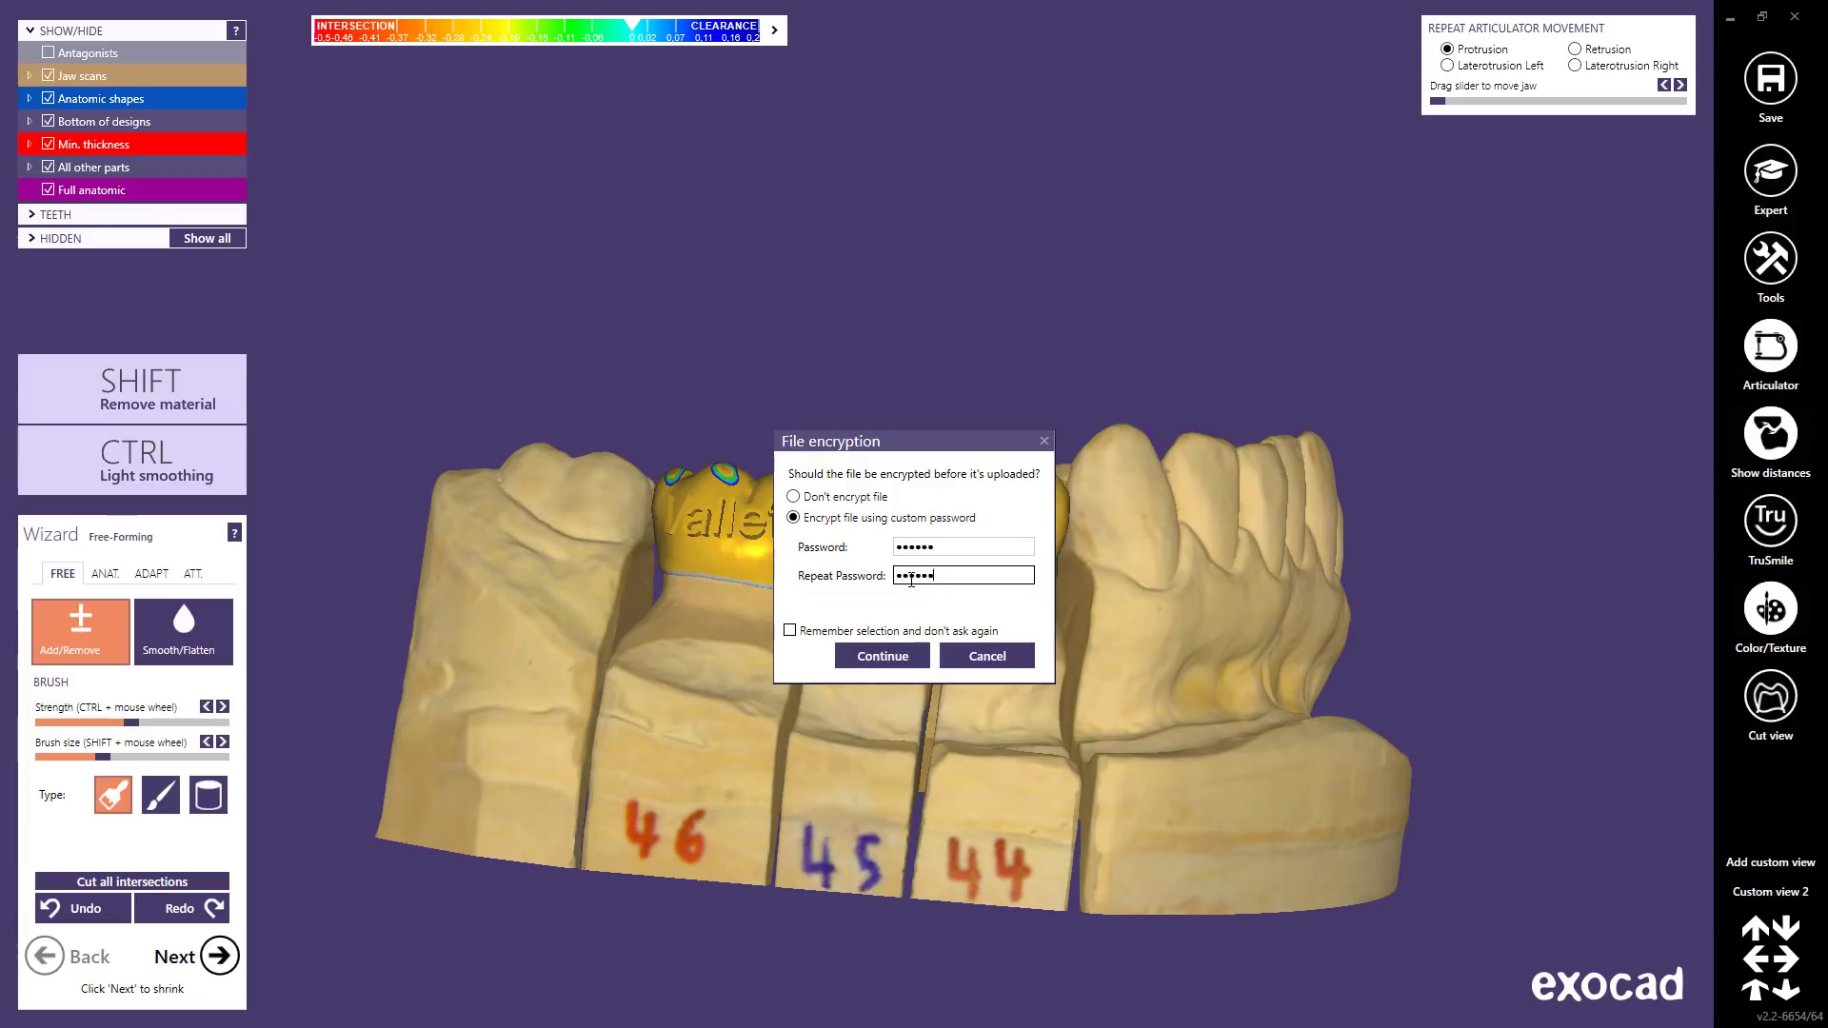
{"action": "left_click", "coordinate": [877, 657]}
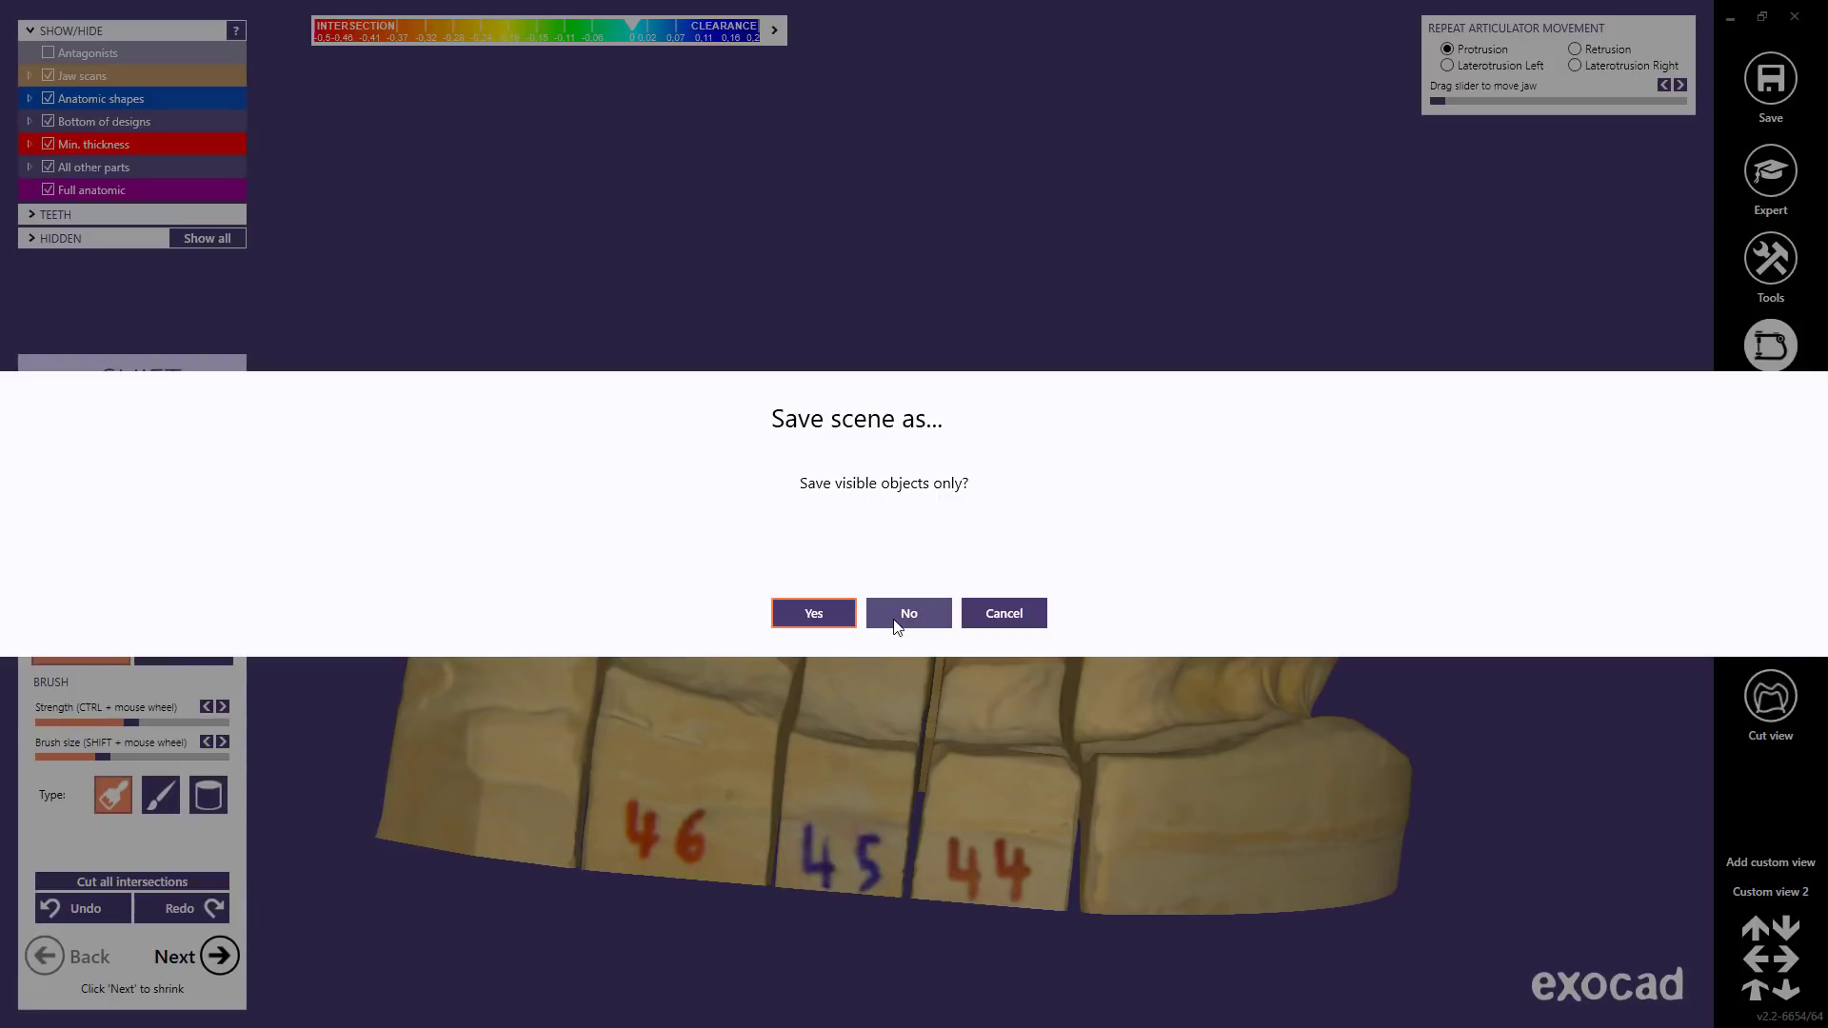
{"action": "left_click", "coordinate": [896, 625]}
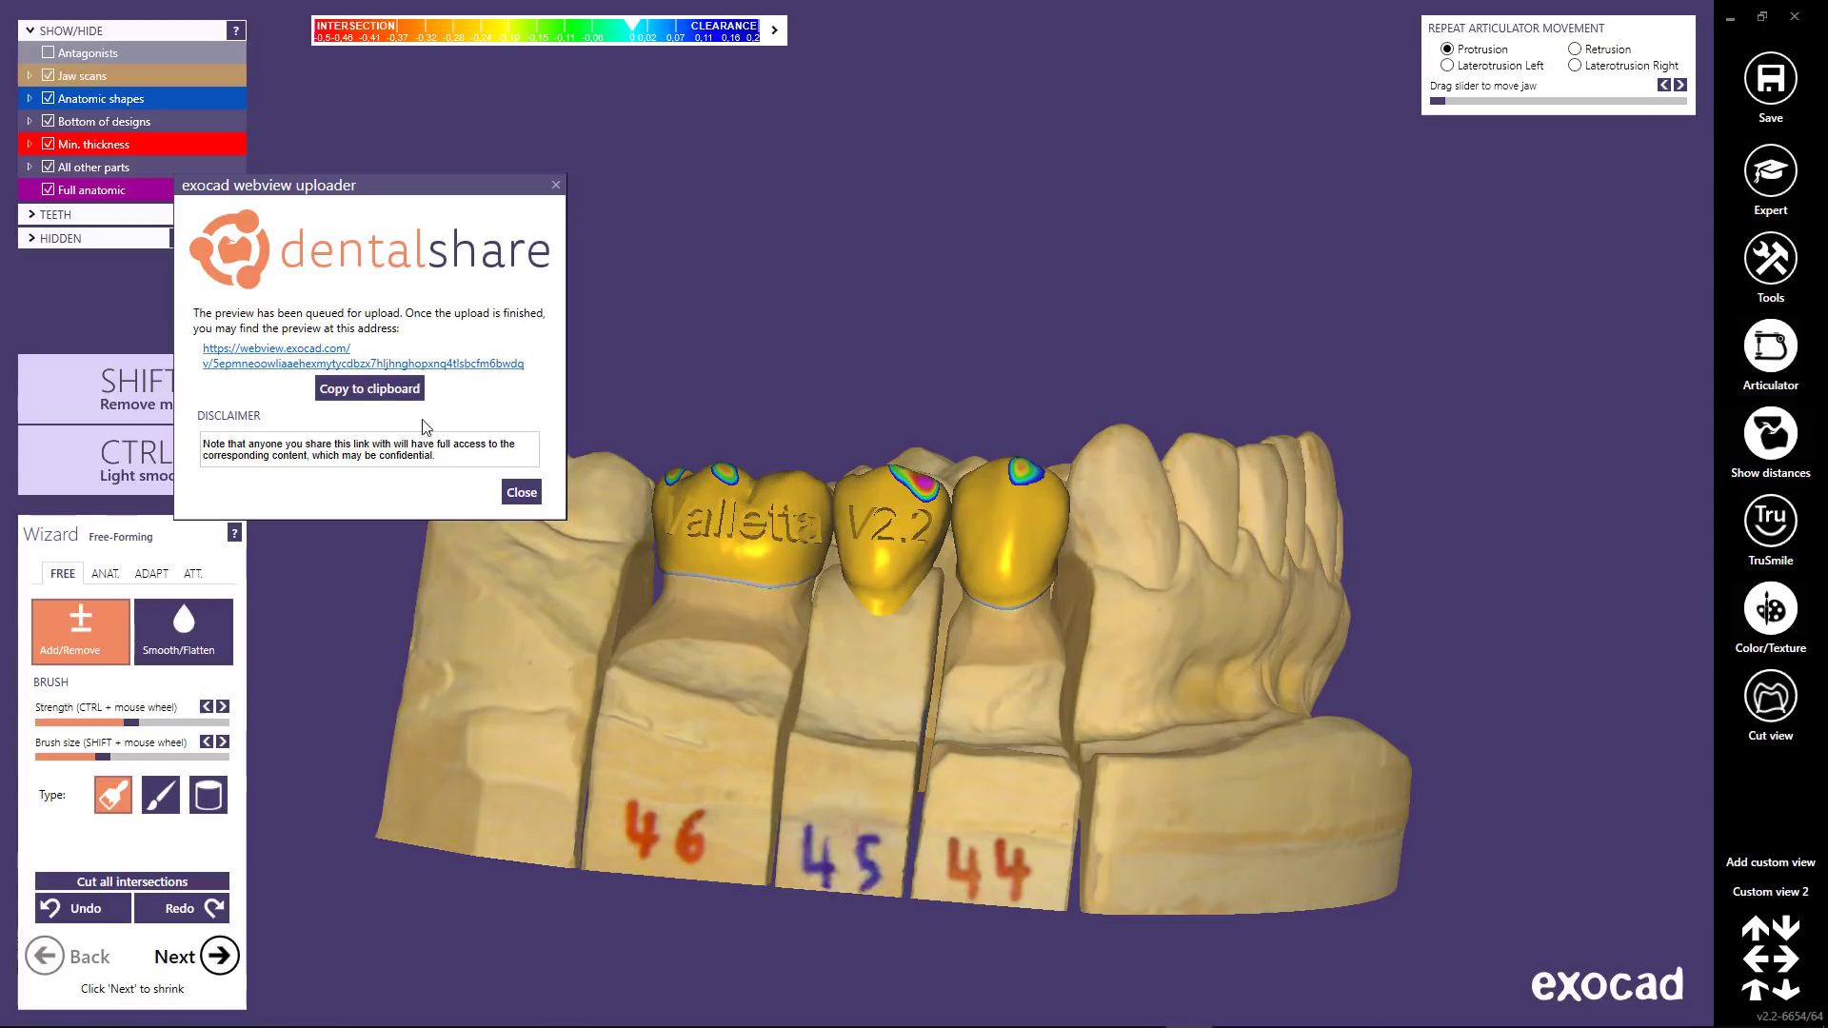
- Copy the webview link to the clipboard and open it in the Internet Explorer browser
{"action": "left_click", "coordinate": [366, 390]}
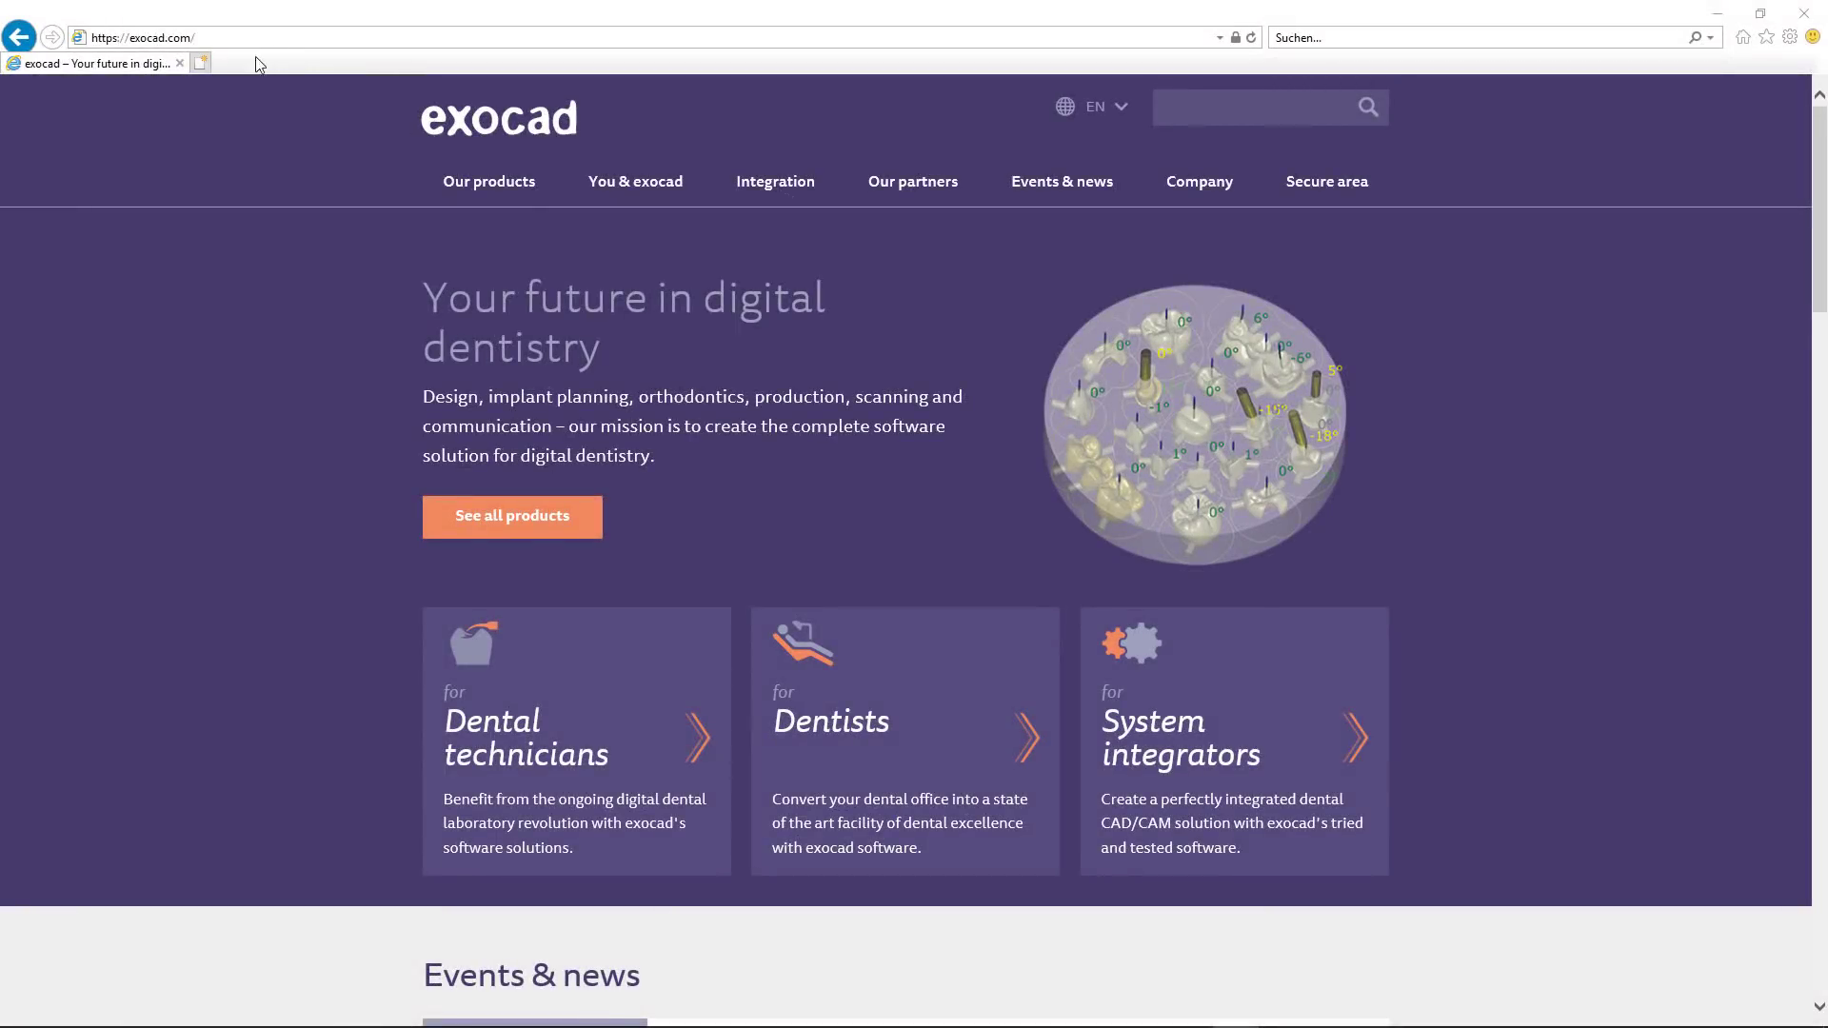
{"action": "left_click", "coordinate": [229, 38]}
{"action": "key", "text": "ctrl+v"}
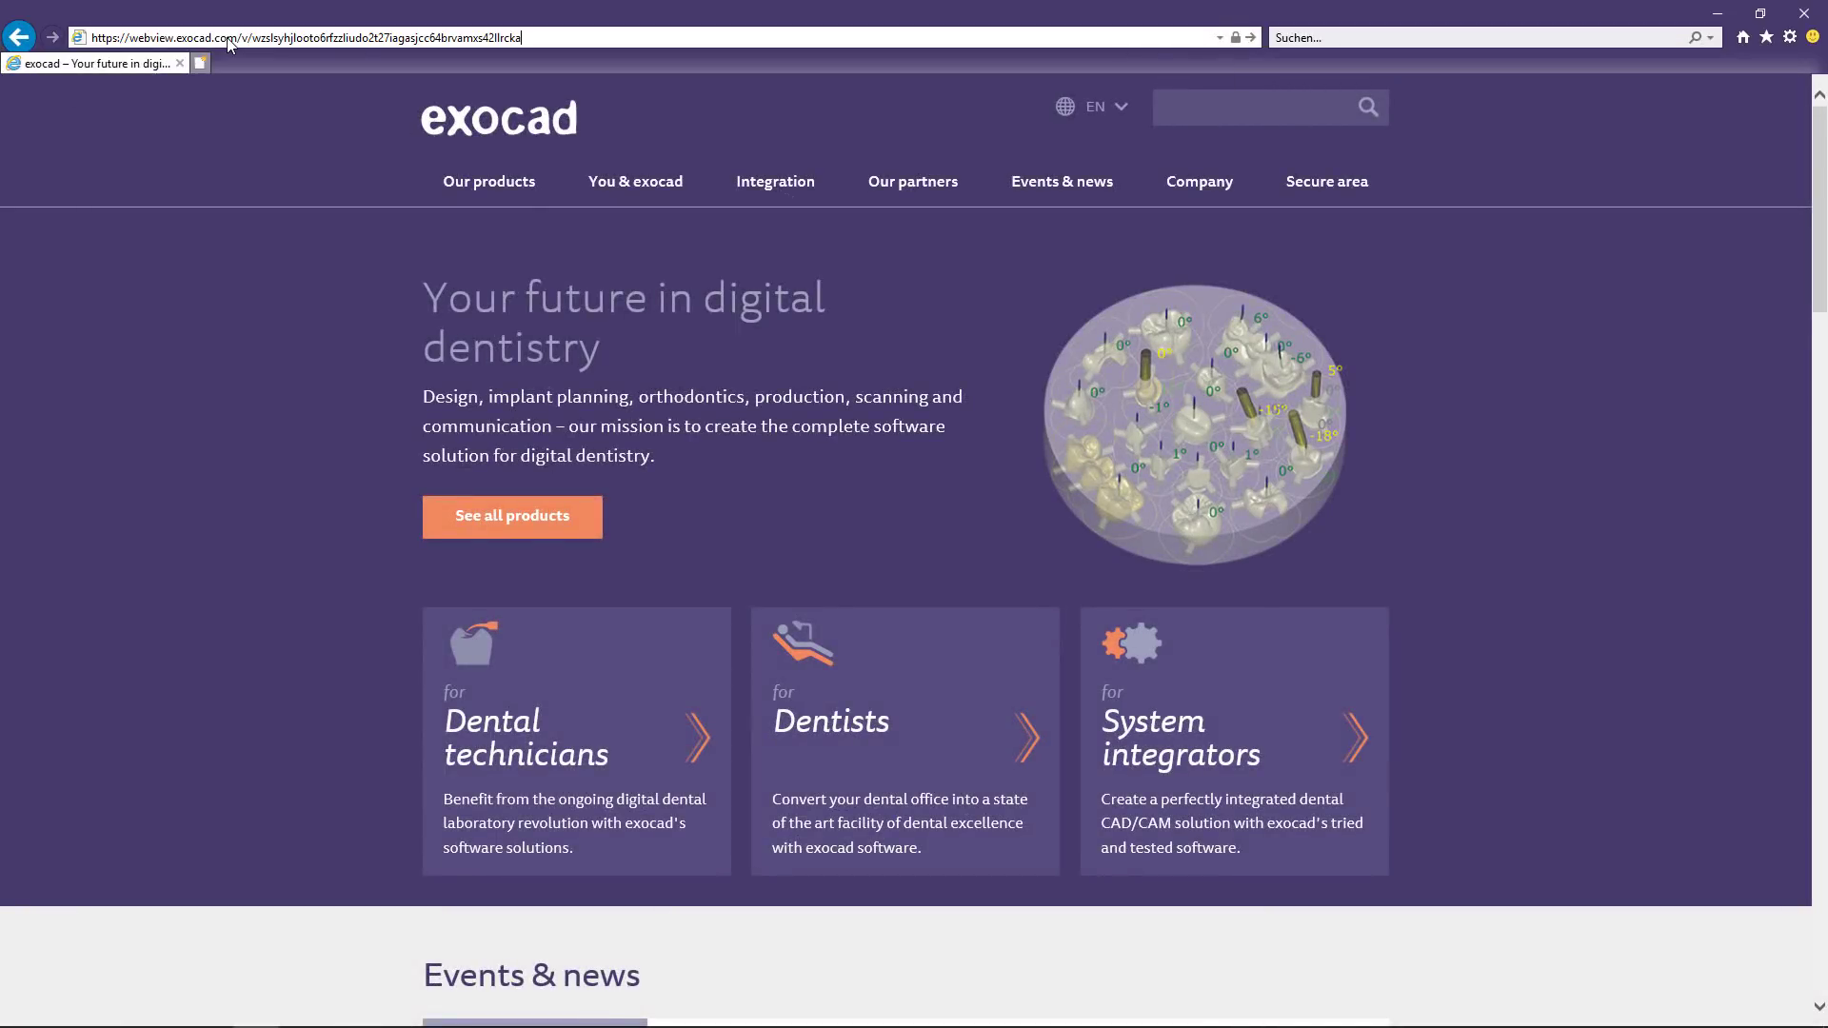
{"action": "key", "text": "Return"}
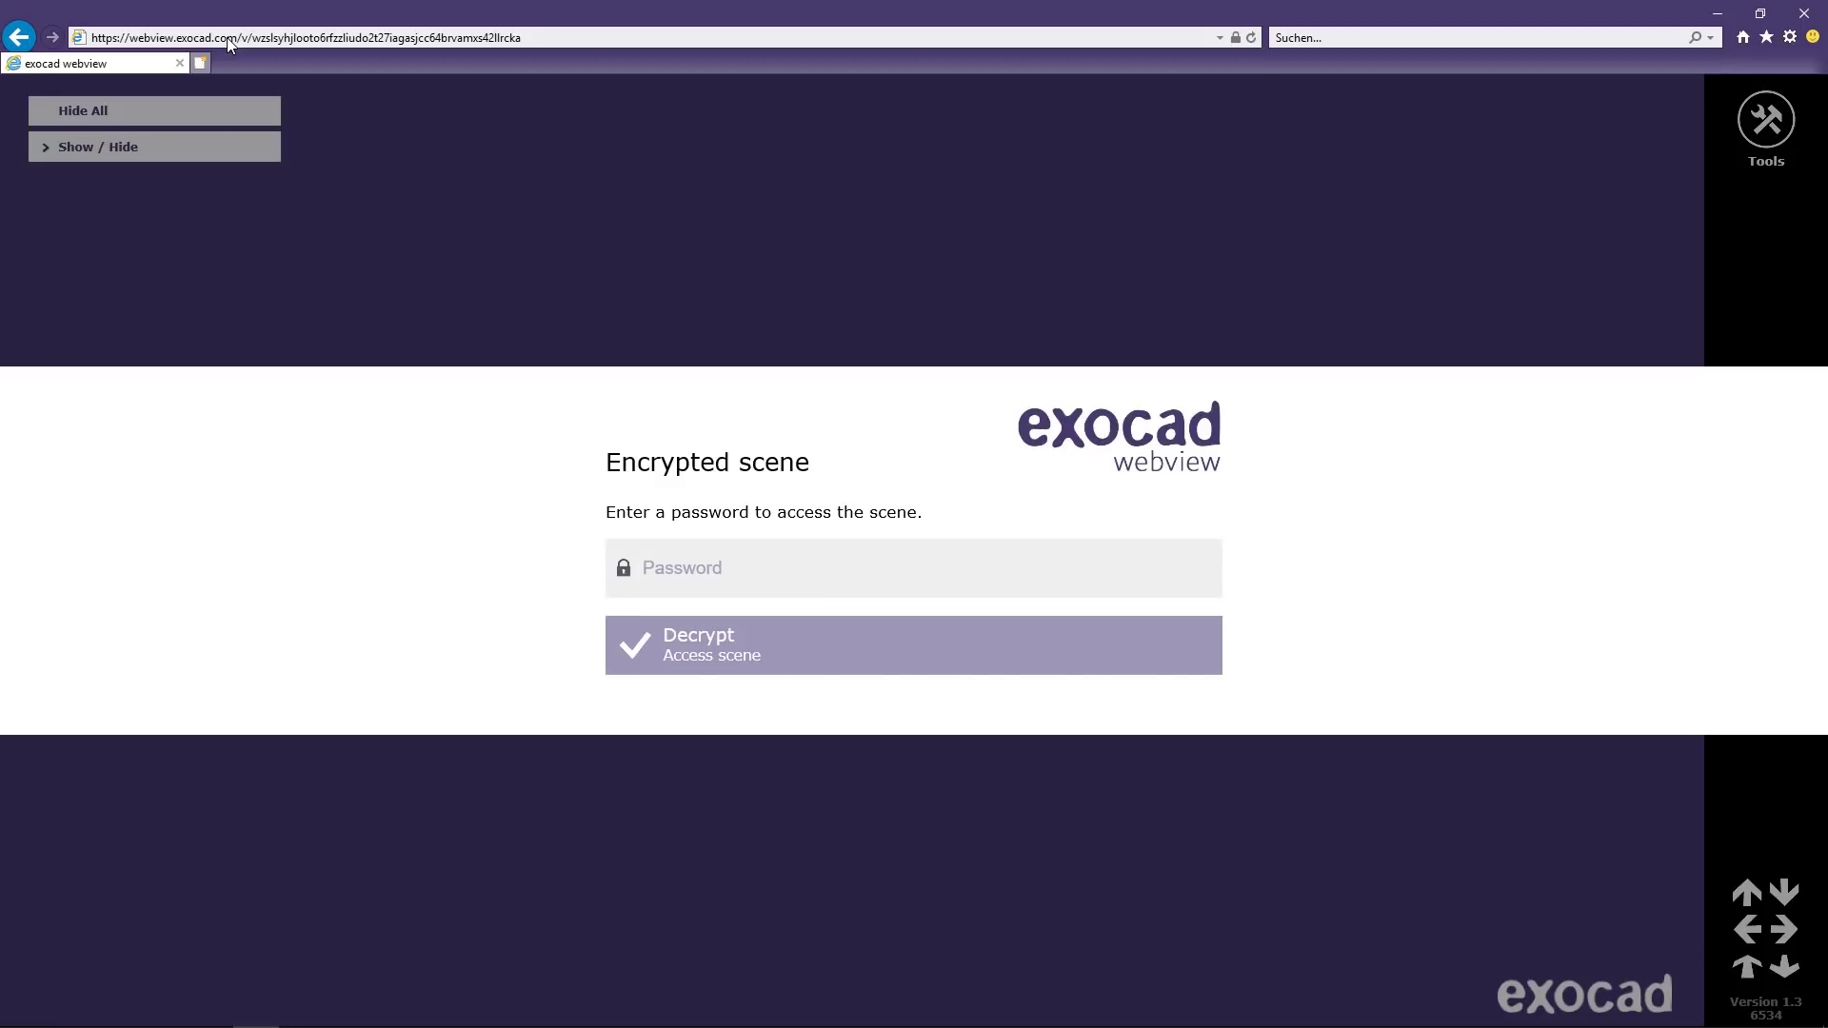
- Enter the scene's file encryption password and decrypt the shared scene
{"action": "left_click", "coordinate": [685, 564]}
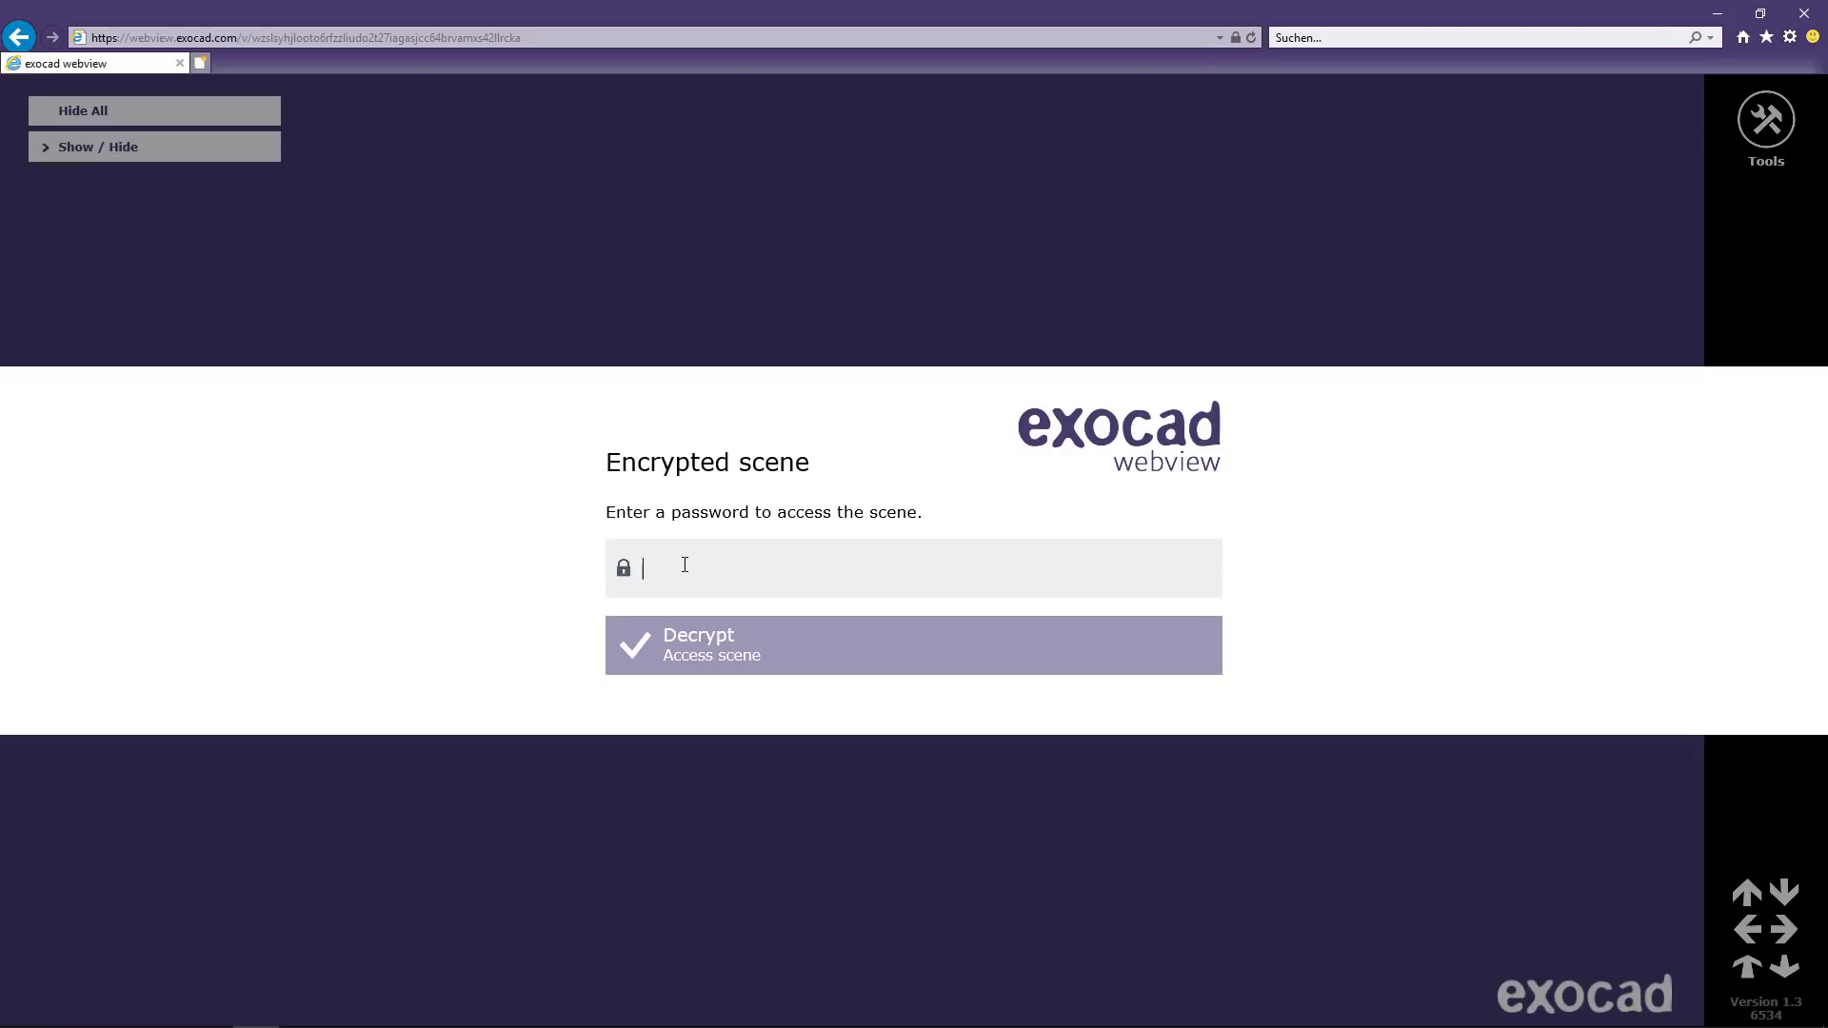
{"action": "type", "text": "••"}
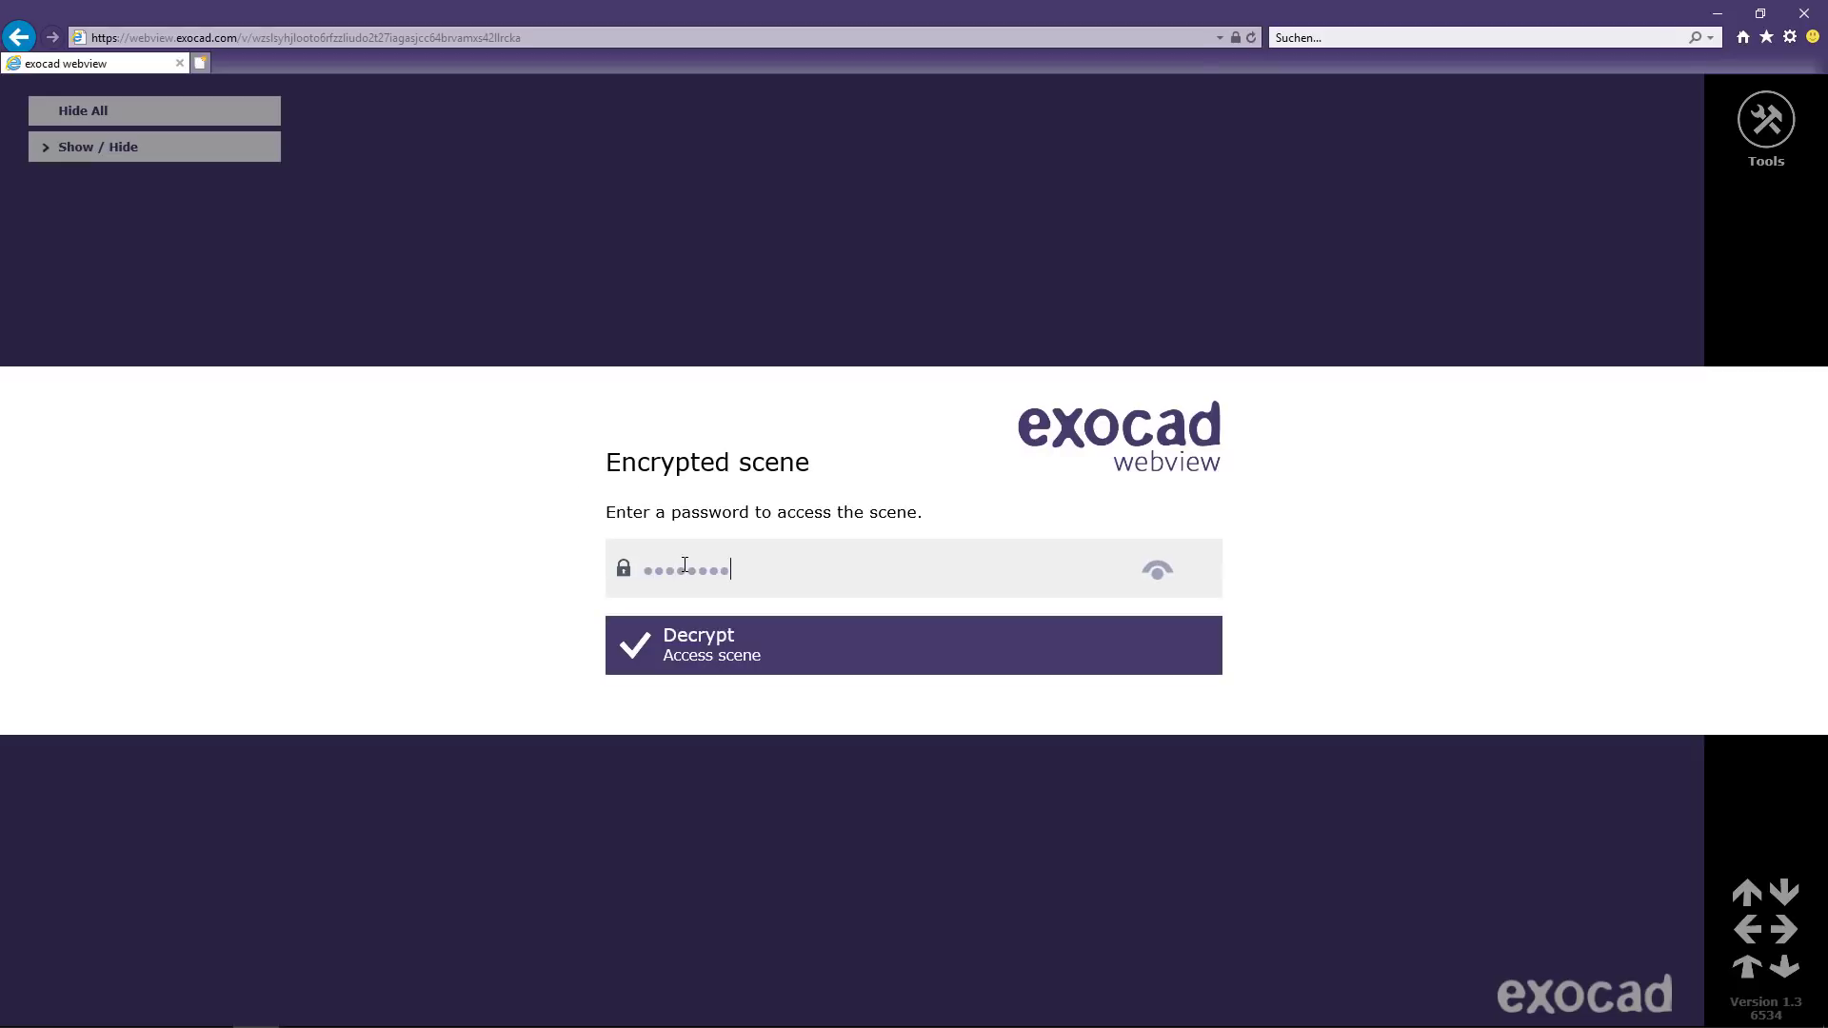
{"action": "left_click", "coordinate": [685, 666]}
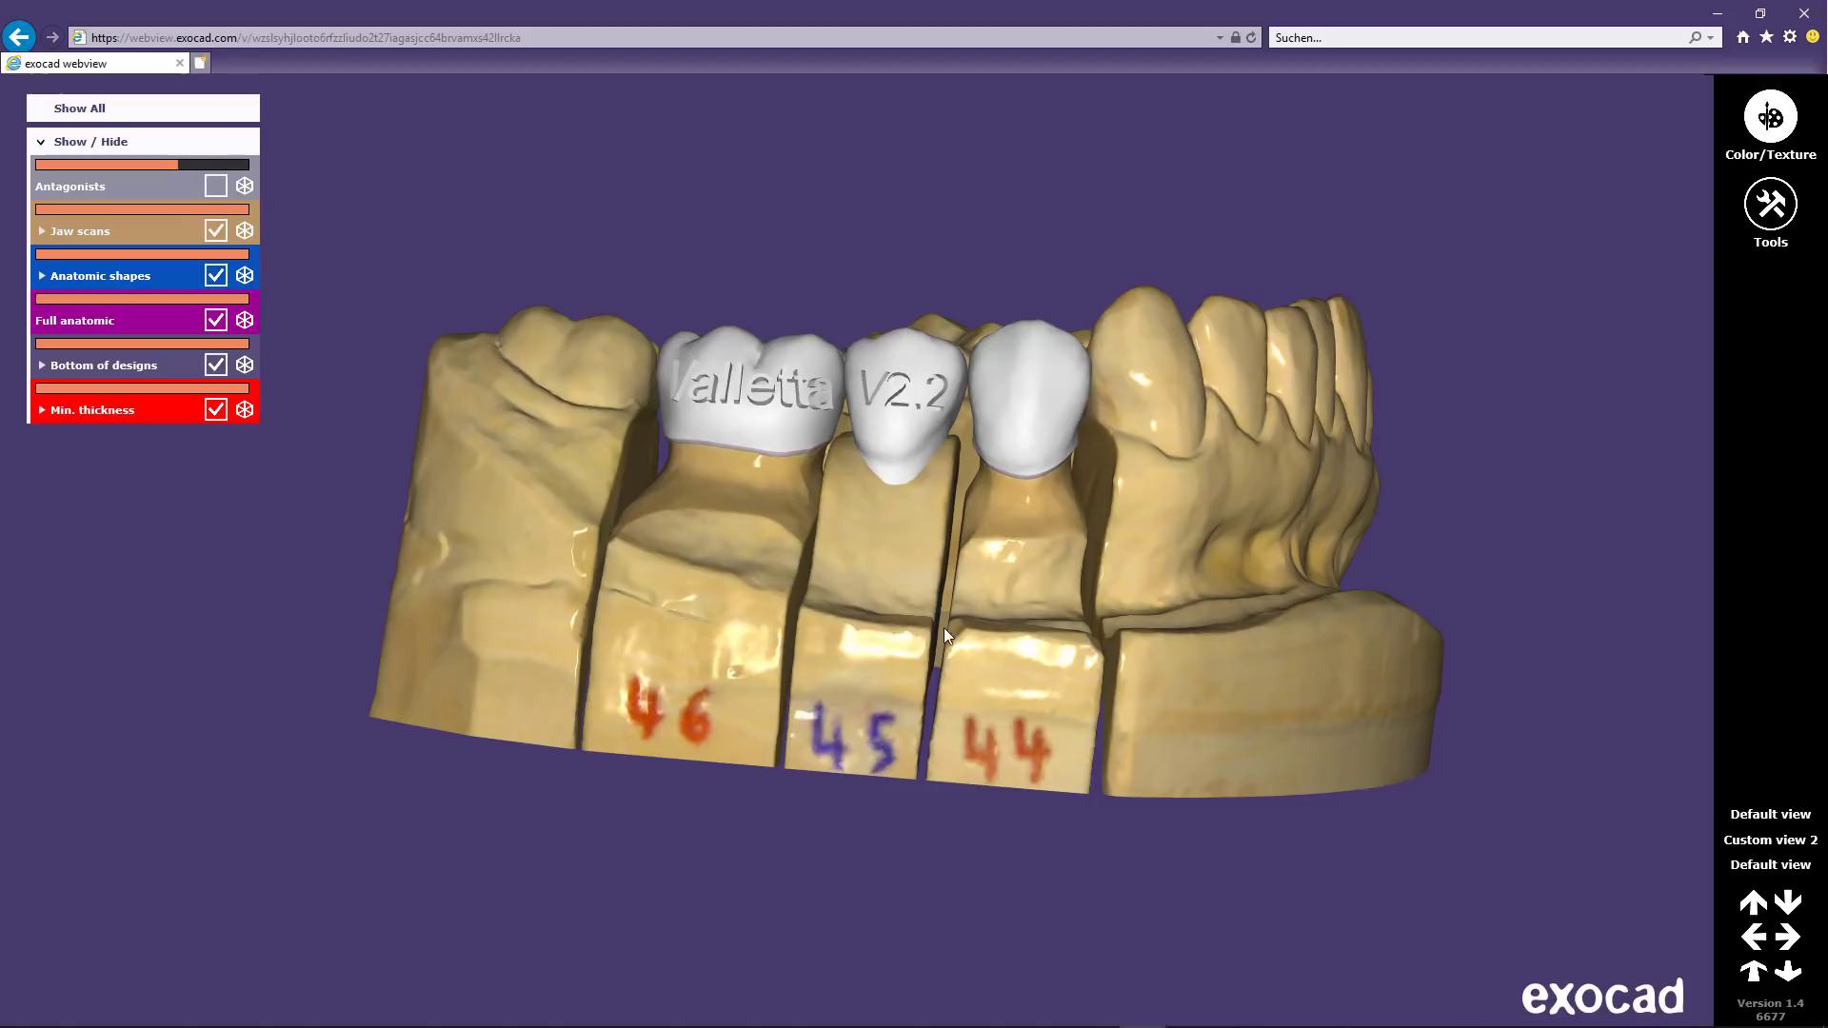
- Inspect the shared model, show the antagonists, try their transparency, and hide them again
{"action": "mouse_move", "coordinate": [1031, 640]}
{"action": "left_mouse_down"}
{"action": "mouse_move", "coordinate": [912, 654]}
{"action": "mouse_move", "coordinate": [1197, 664]}
{"action": "mouse_move", "coordinate": [1063, 651]}
{"action": "left_mouse_up"}
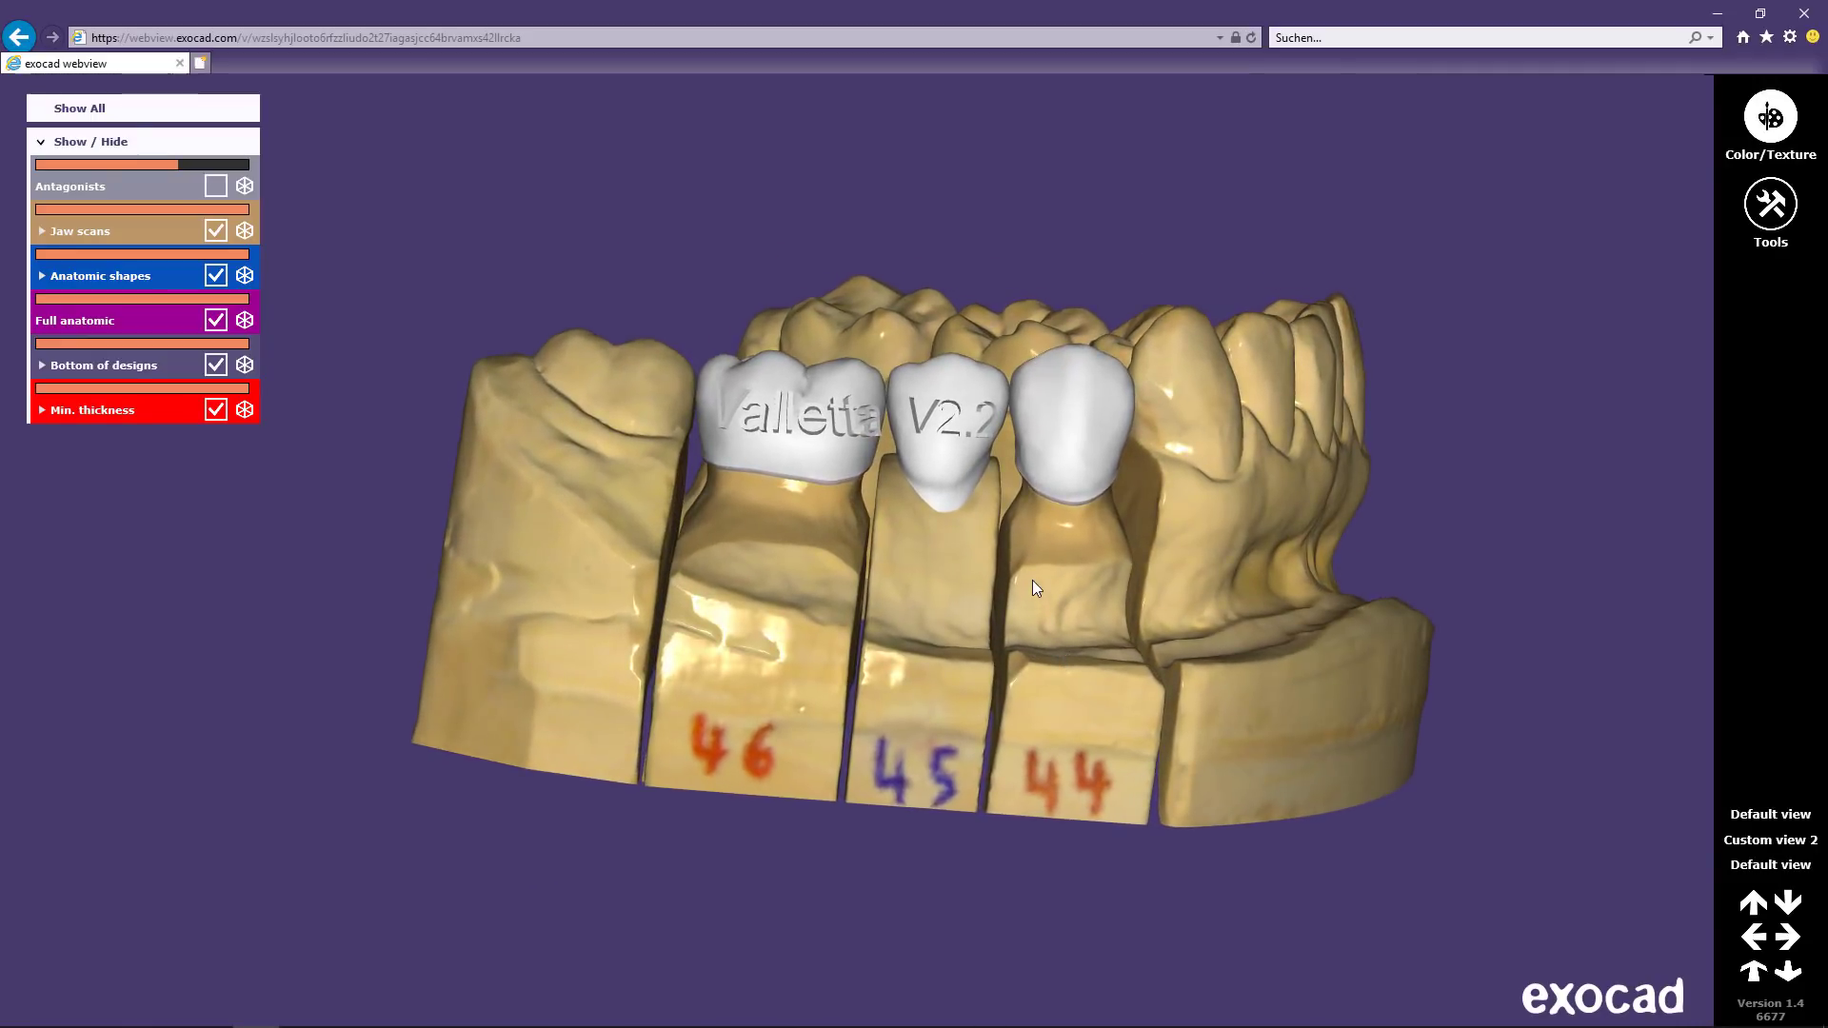
{"action": "scroll", "coordinate": [1031, 575], "scroll_direction": "up", "scroll_amount": 5}
{"action": "scroll", "coordinate": [1031, 575], "scroll_direction": "down", "scroll_amount": 3}
{"action": "scroll", "coordinate": [1035, 584], "scroll_direction": "down", "scroll_amount": 4}
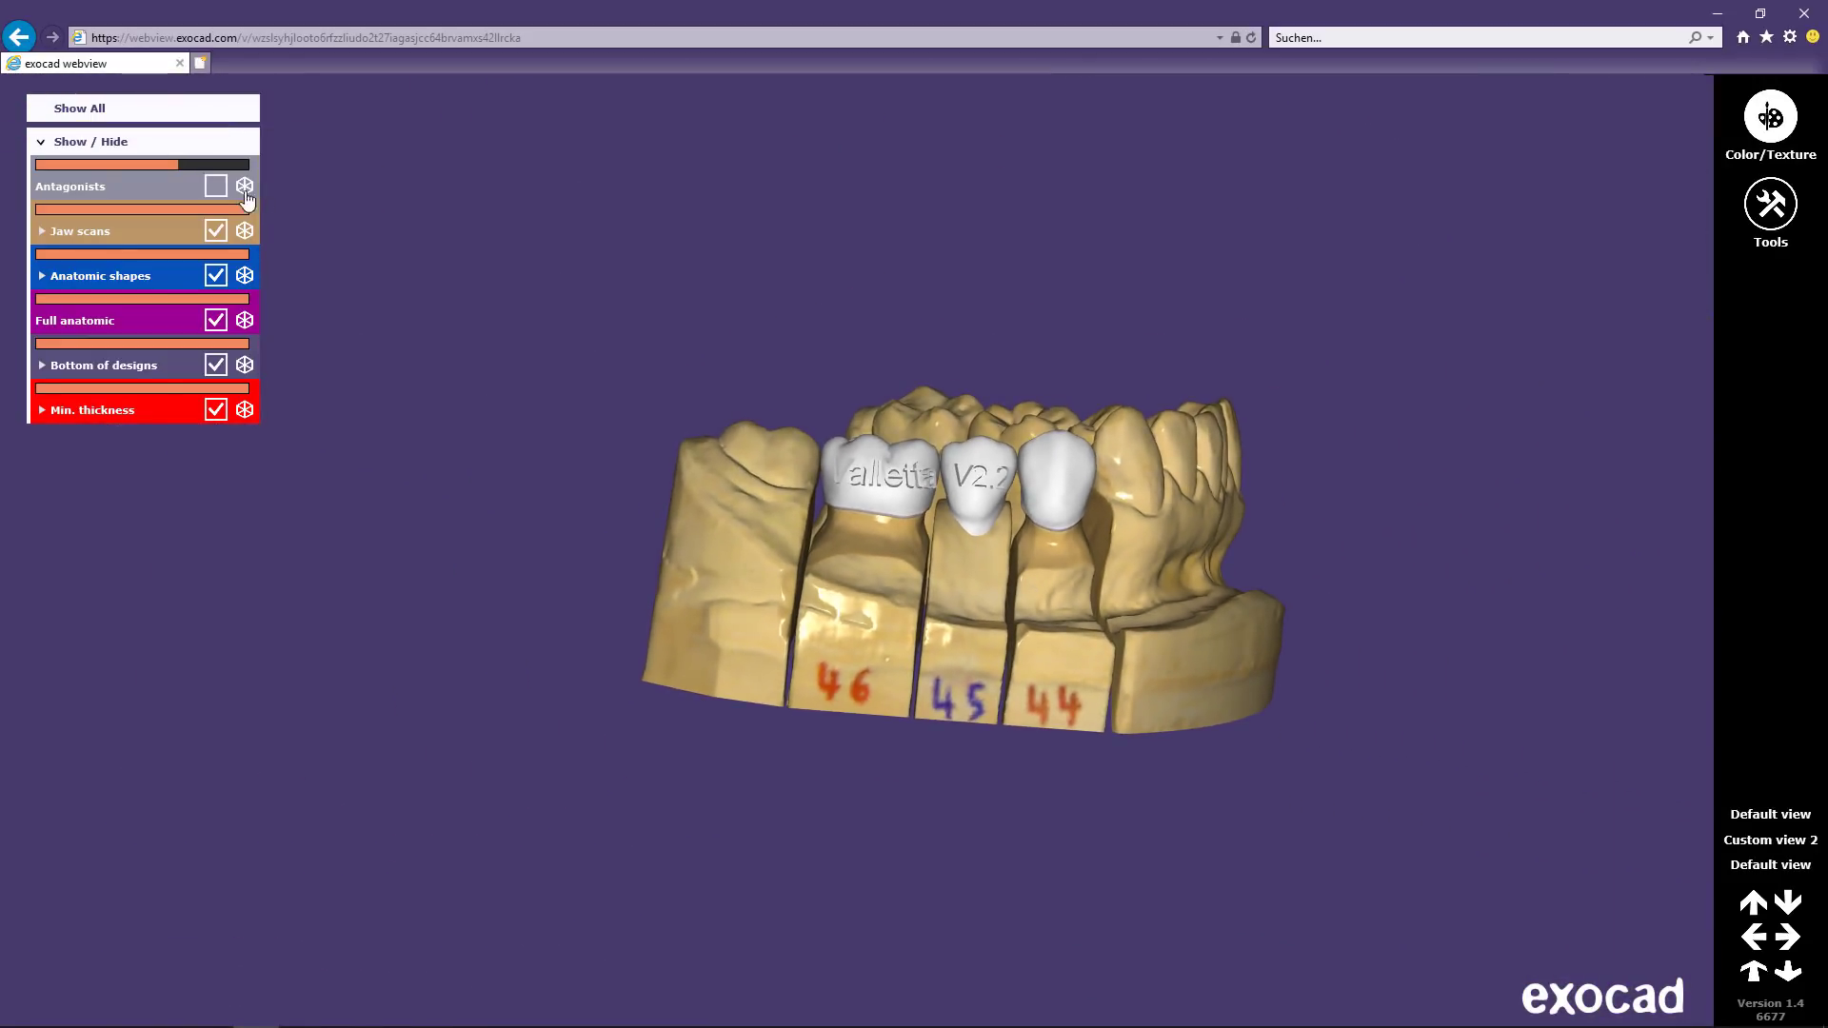
{"action": "left_click", "coordinate": [215, 186]}
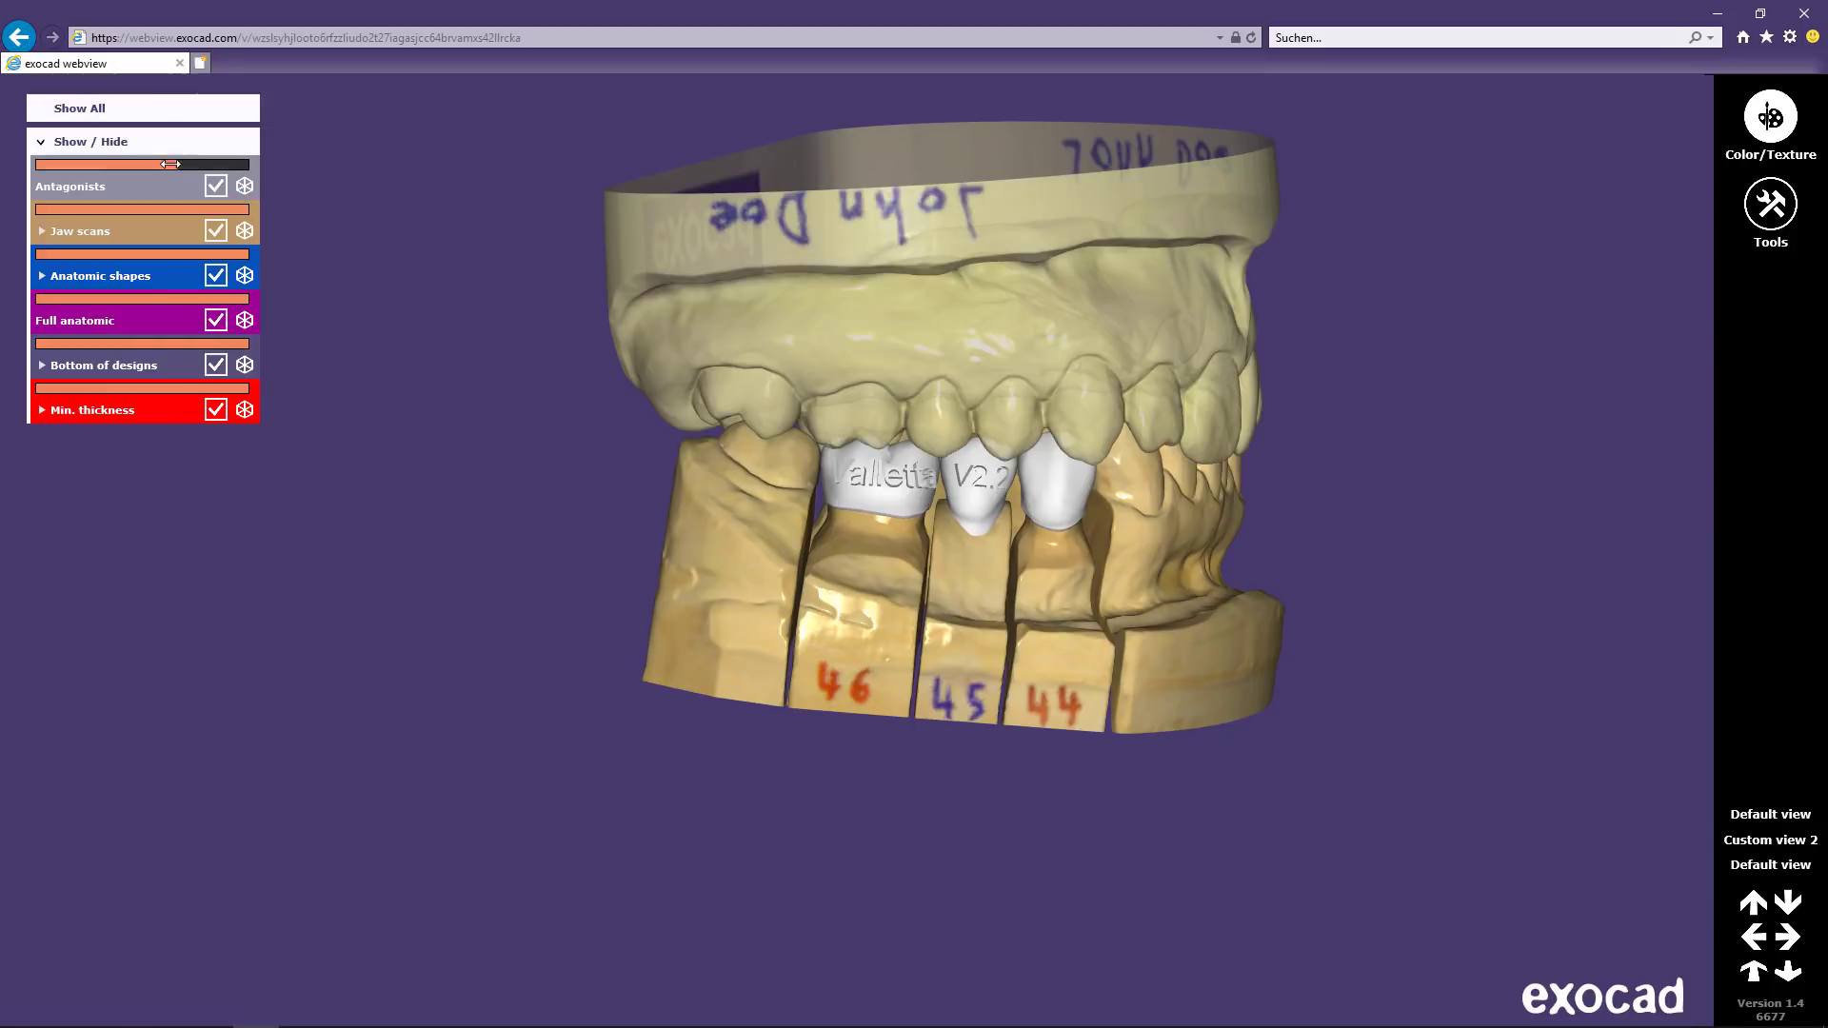
{"action": "left_click_drag", "start_coordinate": [171, 163], "coordinate": [241, 203]}
{"action": "left_click", "coordinate": [217, 186]}
{"action": "scroll", "coordinate": [964, 419], "scroll_direction": "up", "scroll_amount": 5}
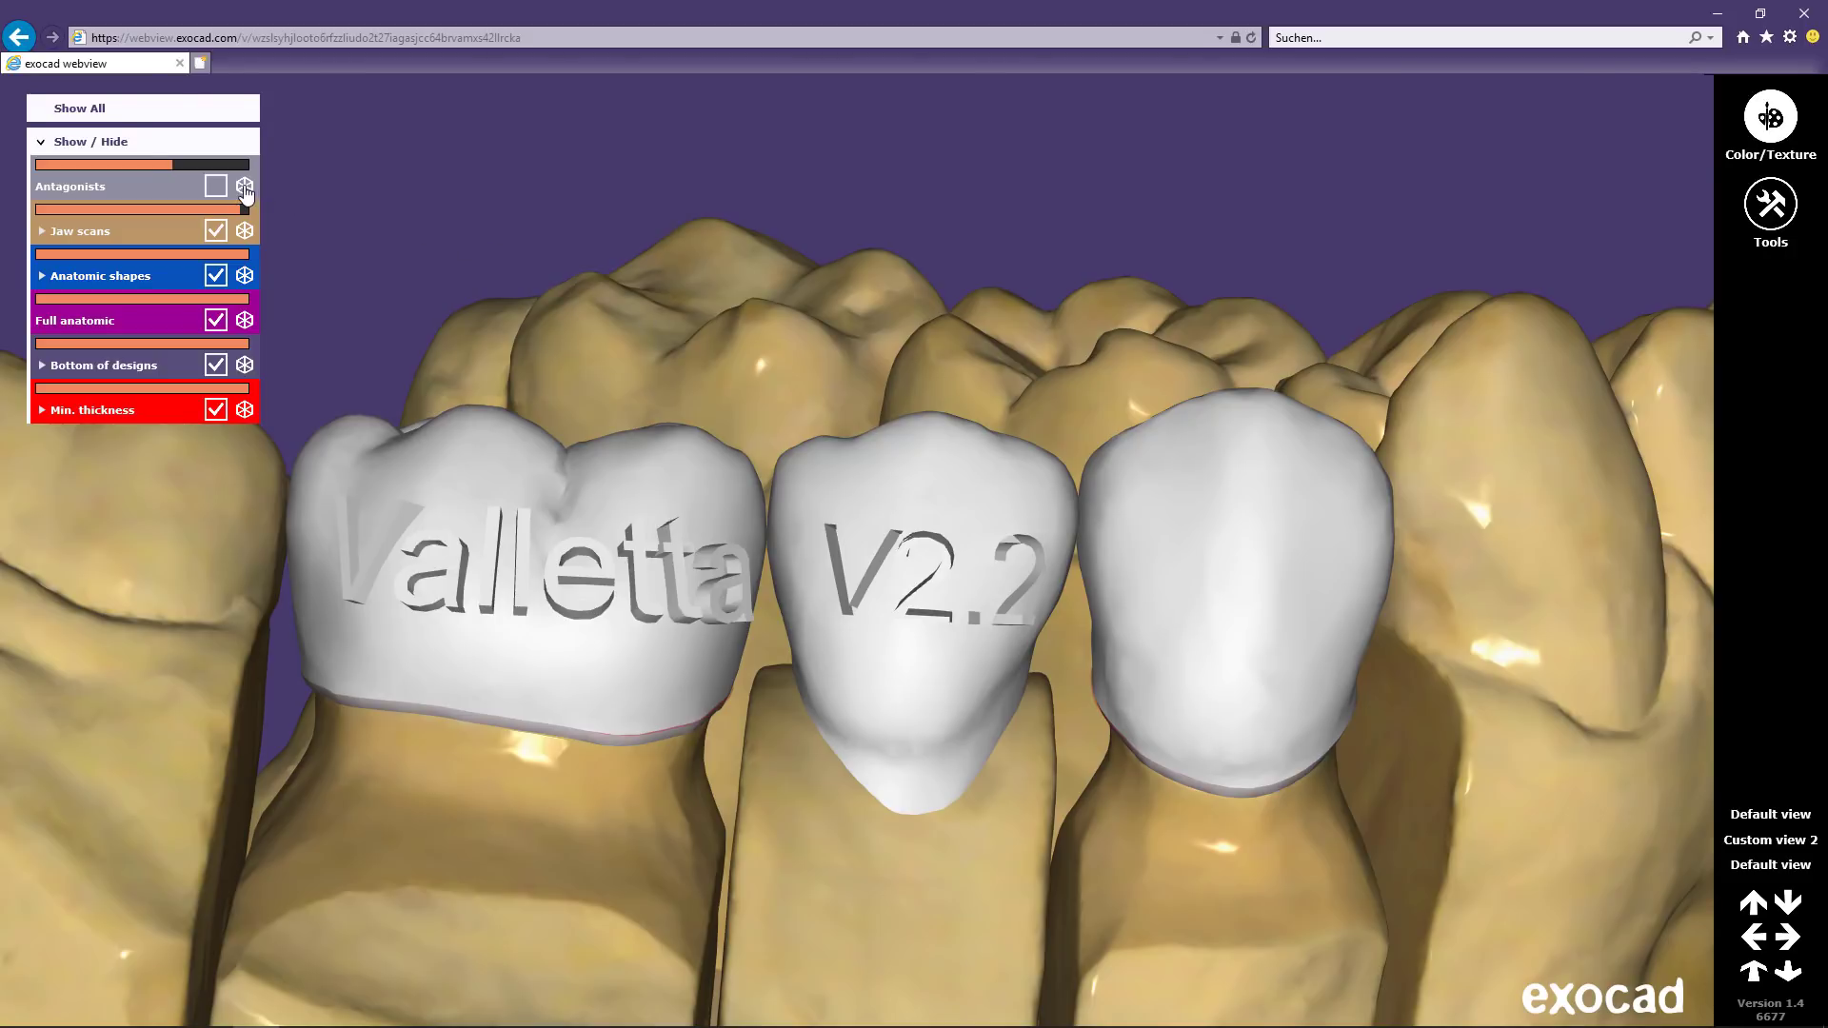
- View the antagonists and jaw scans as wireframe meshes, and return both to their normal display
{"action": "left_click", "coordinate": [245, 187]}
{"action": "left_click", "coordinate": [246, 232]}
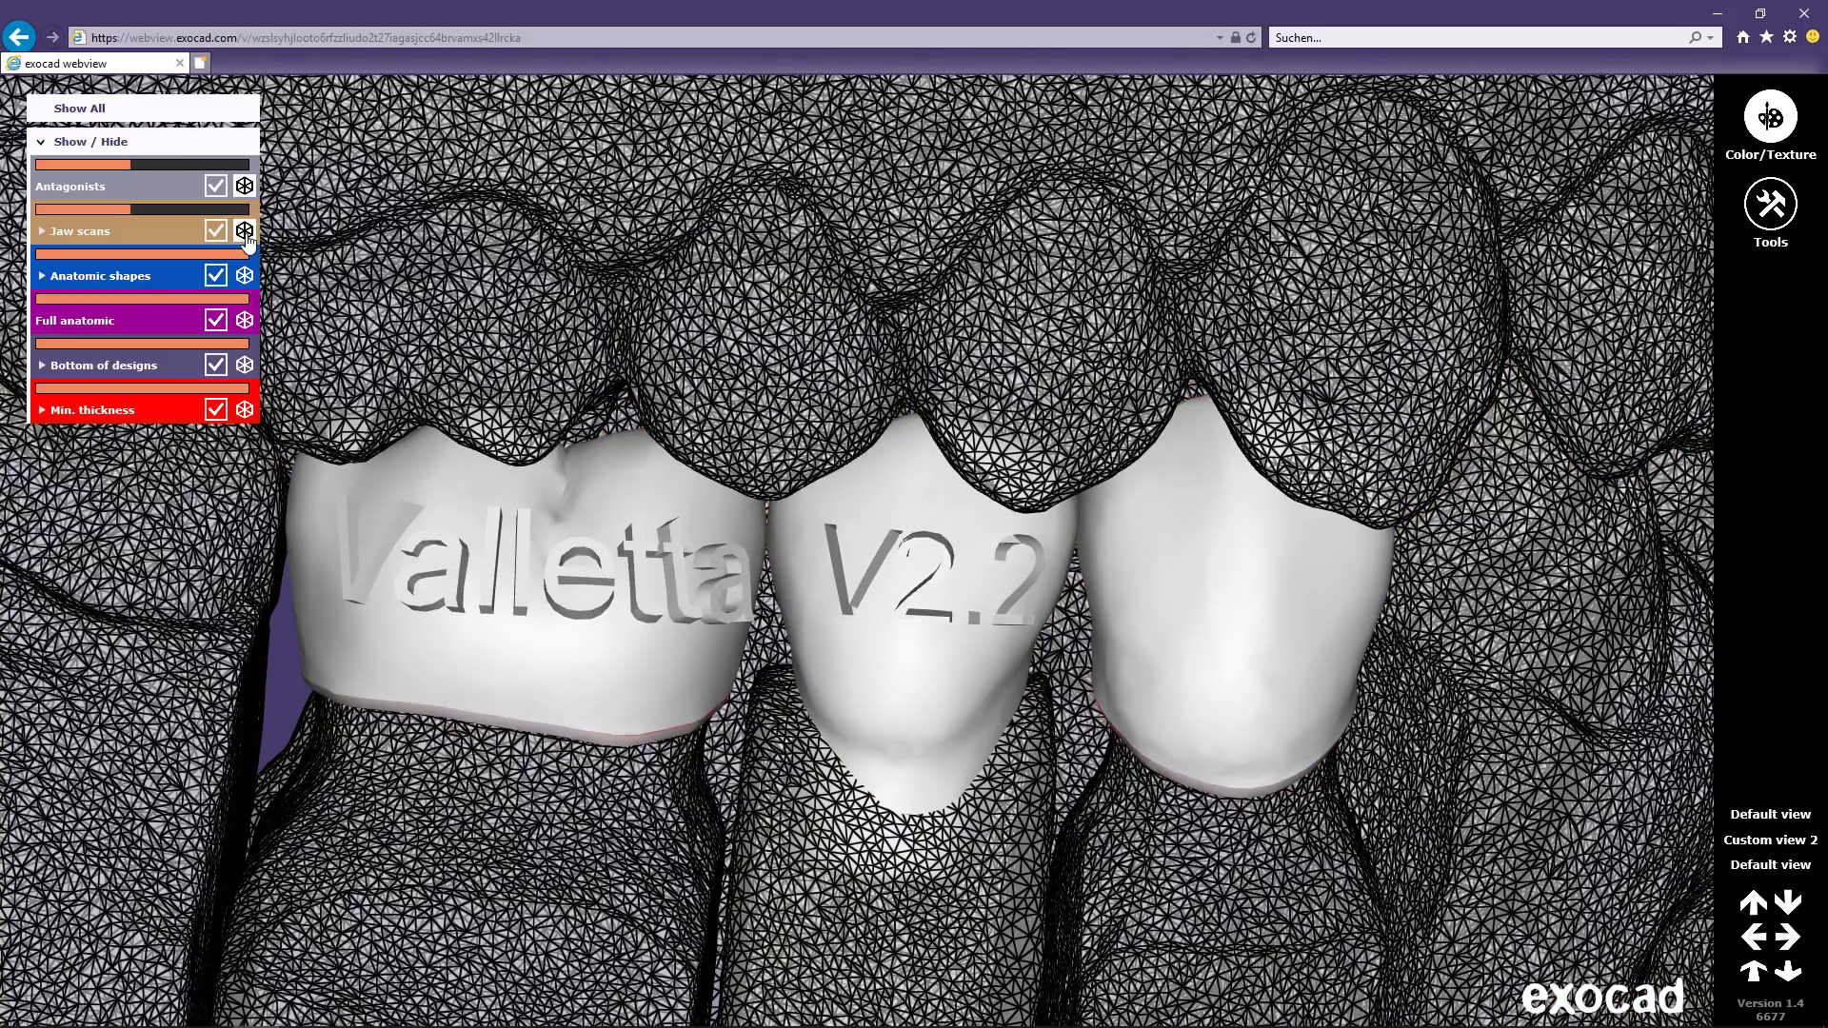
{"action": "left_click", "coordinate": [246, 235]}
{"action": "left_click", "coordinate": [245, 188]}
{"action": "scroll", "coordinate": [881, 560], "scroll_direction": "down", "scroll_amount": 5}
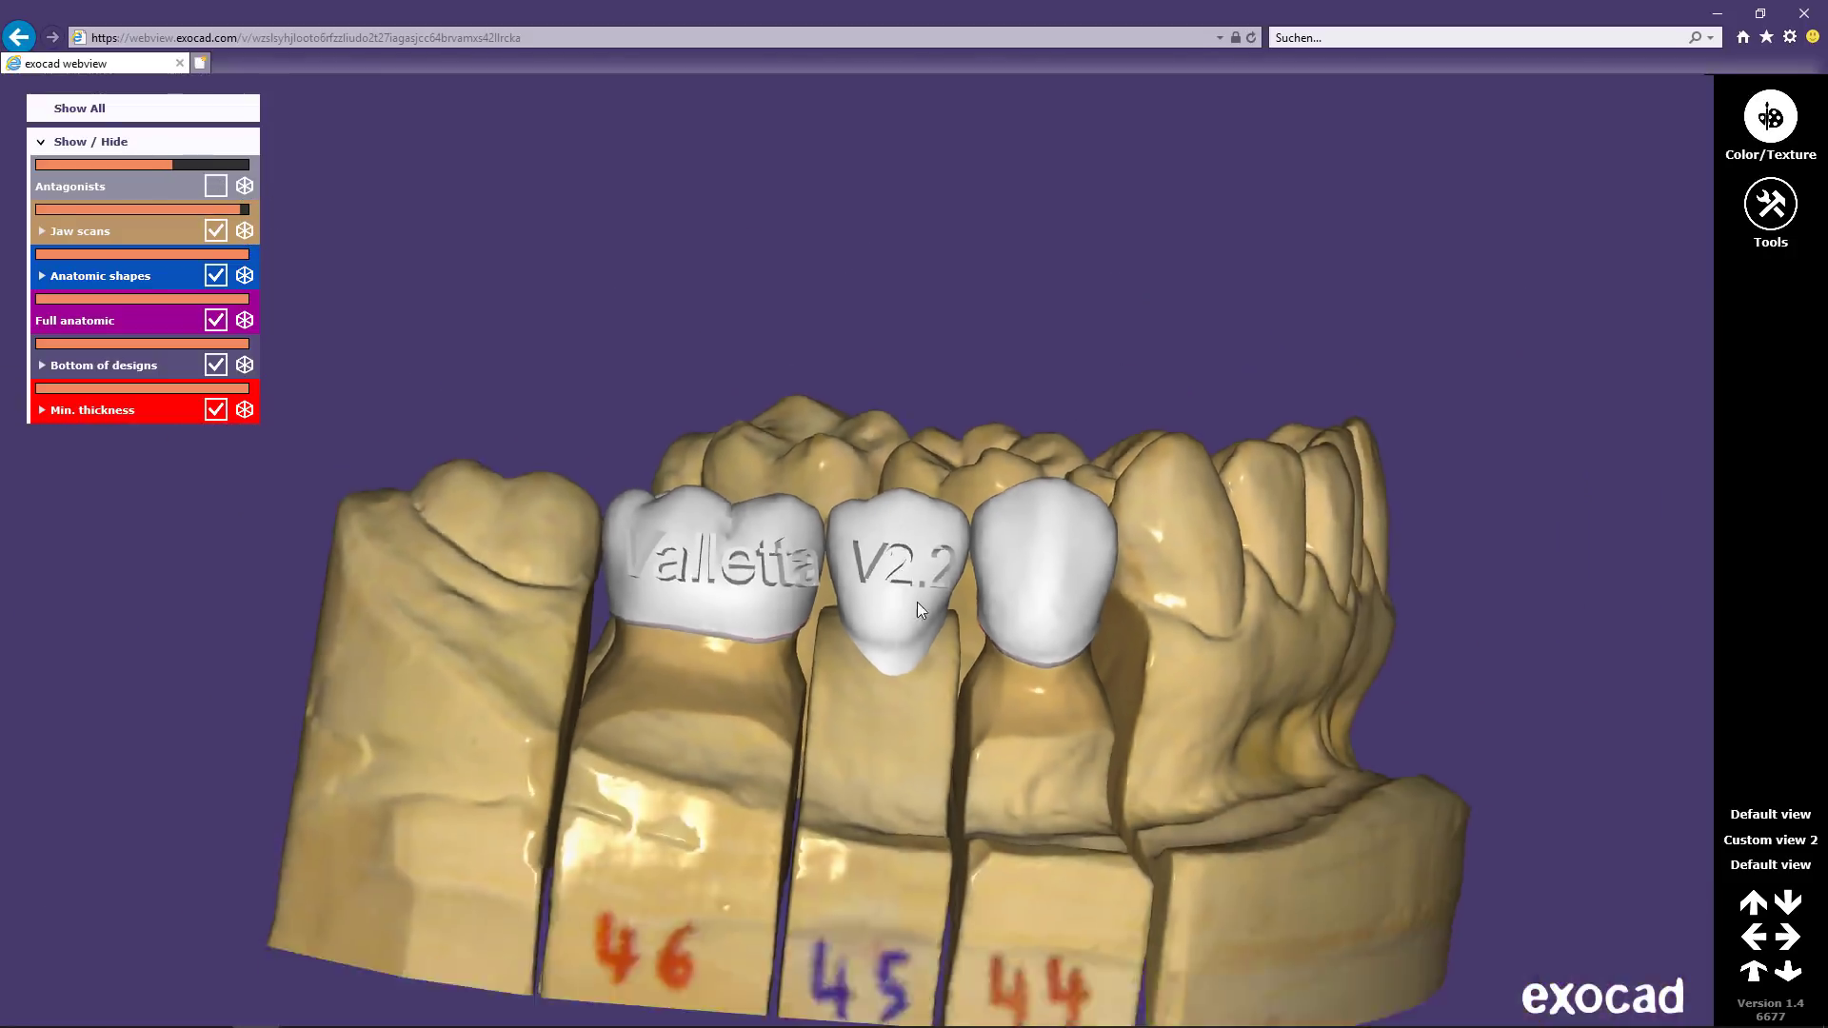
{"action": "scroll", "coordinate": [916, 609], "scroll_direction": "down", "scroll_amount": 4}
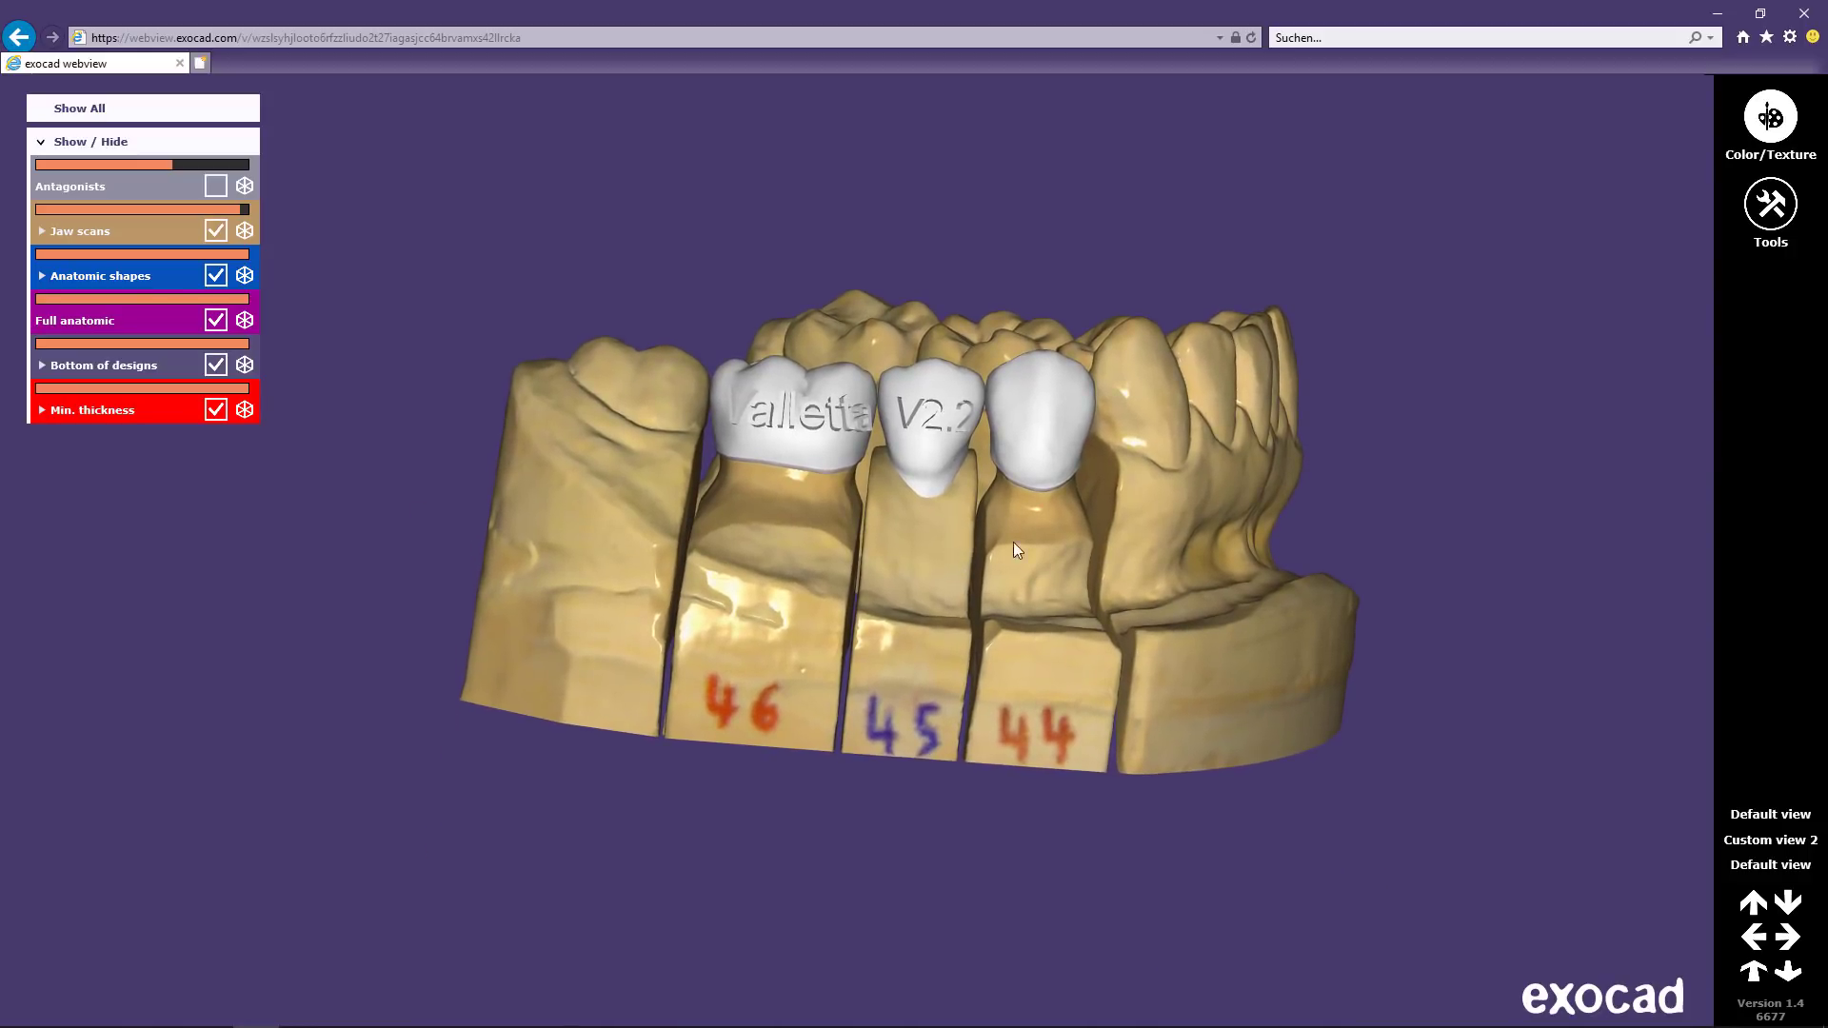
- Look through the webview's available languages, and preview the scene without colors and textures before restoring them
{"action": "left_click", "coordinate": [1771, 203]}
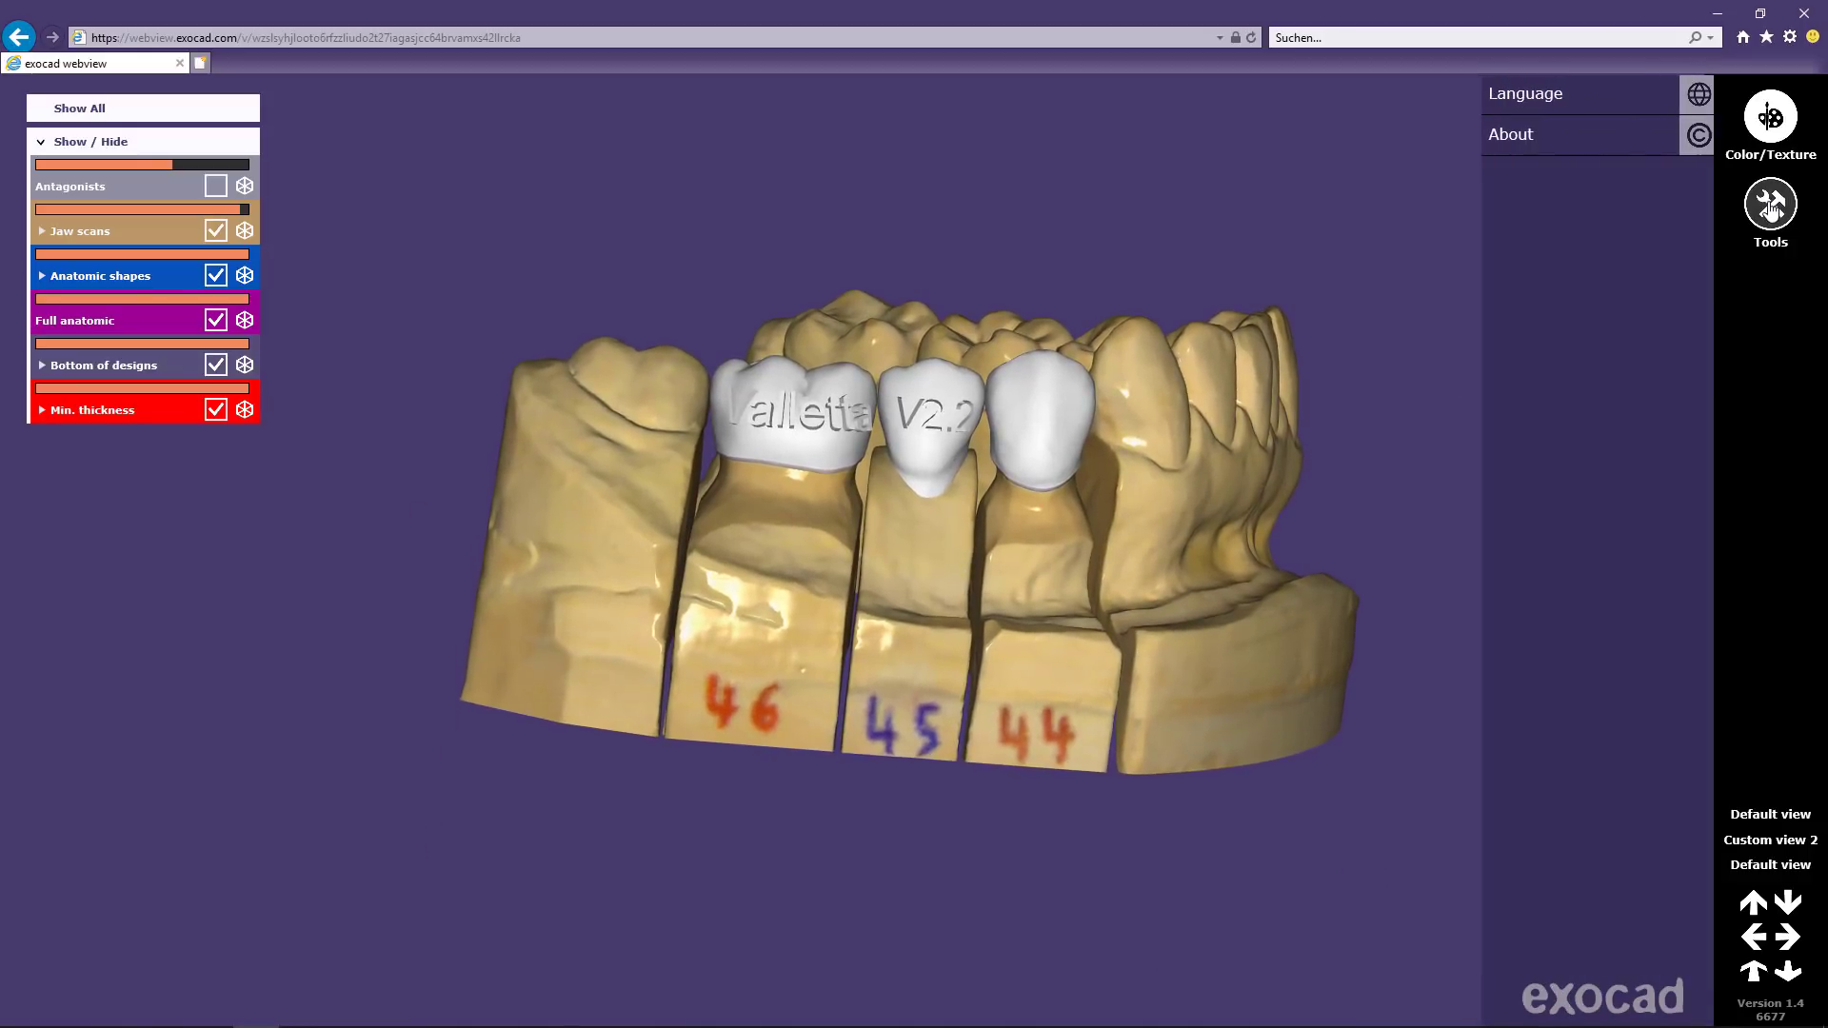
{"action": "left_click", "coordinate": [1530, 104]}
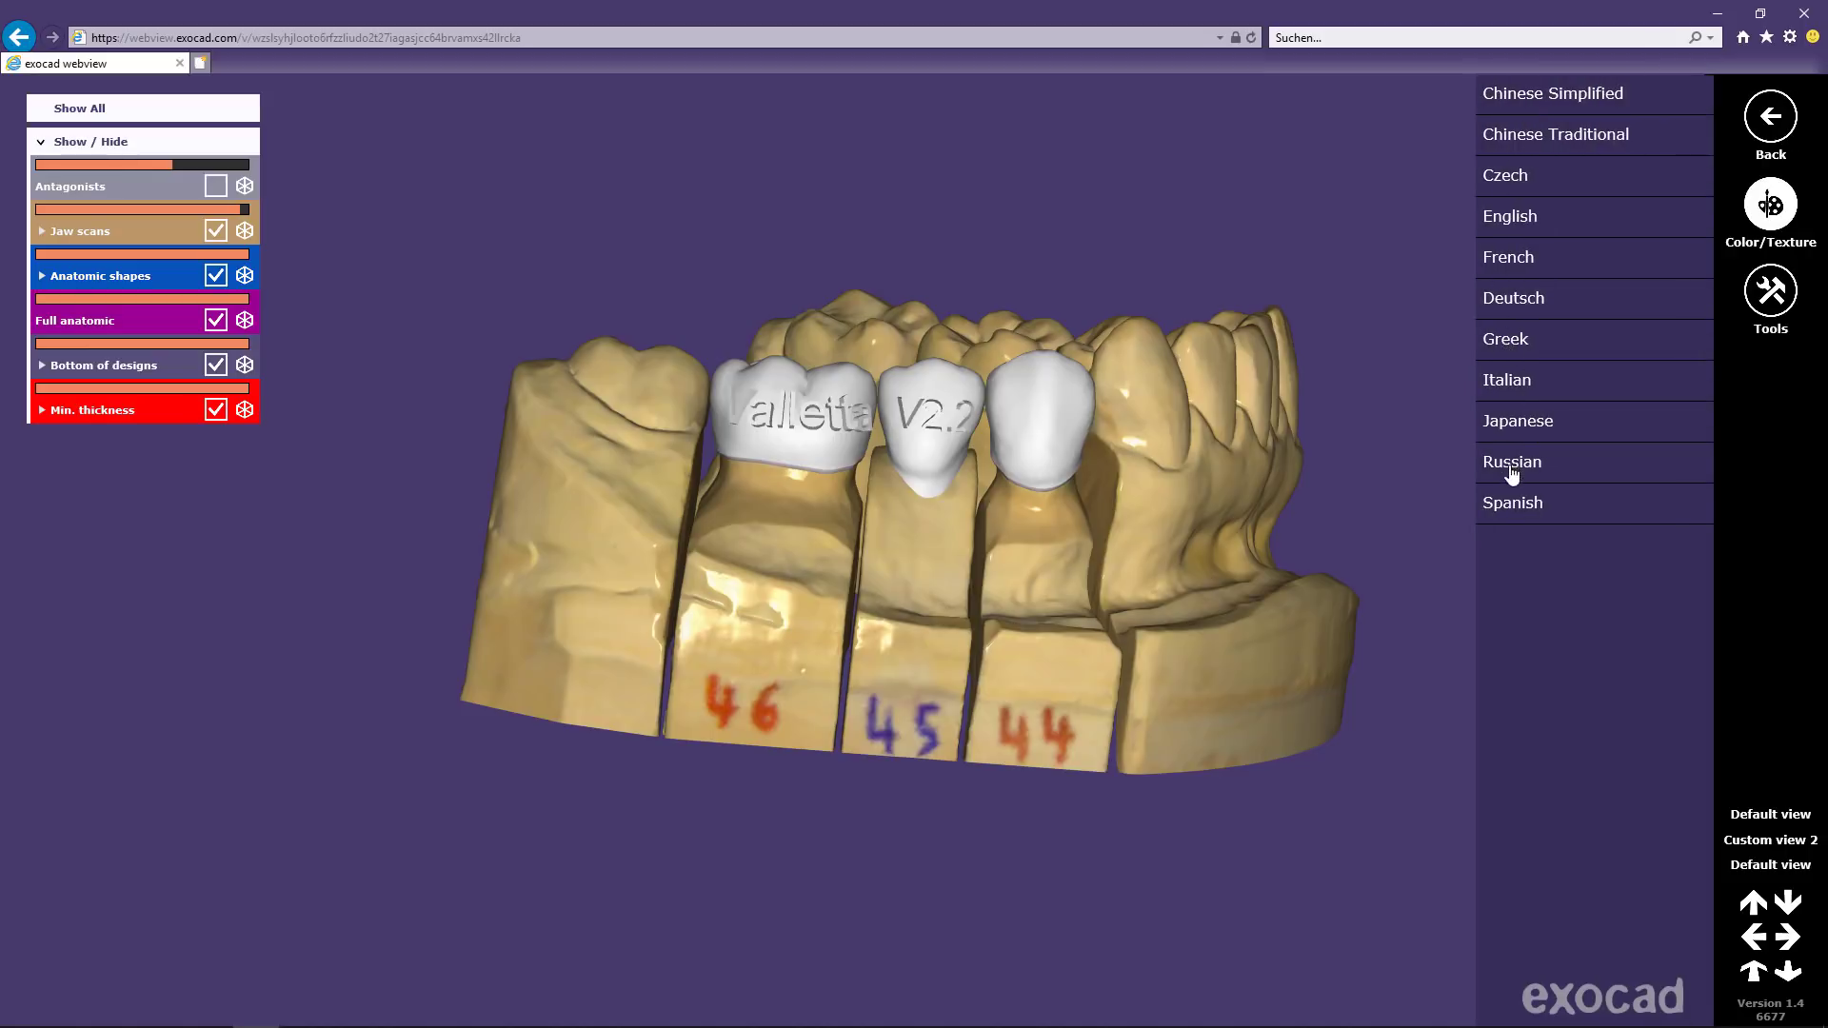
{"action": "left_click", "coordinate": [1442, 456]}
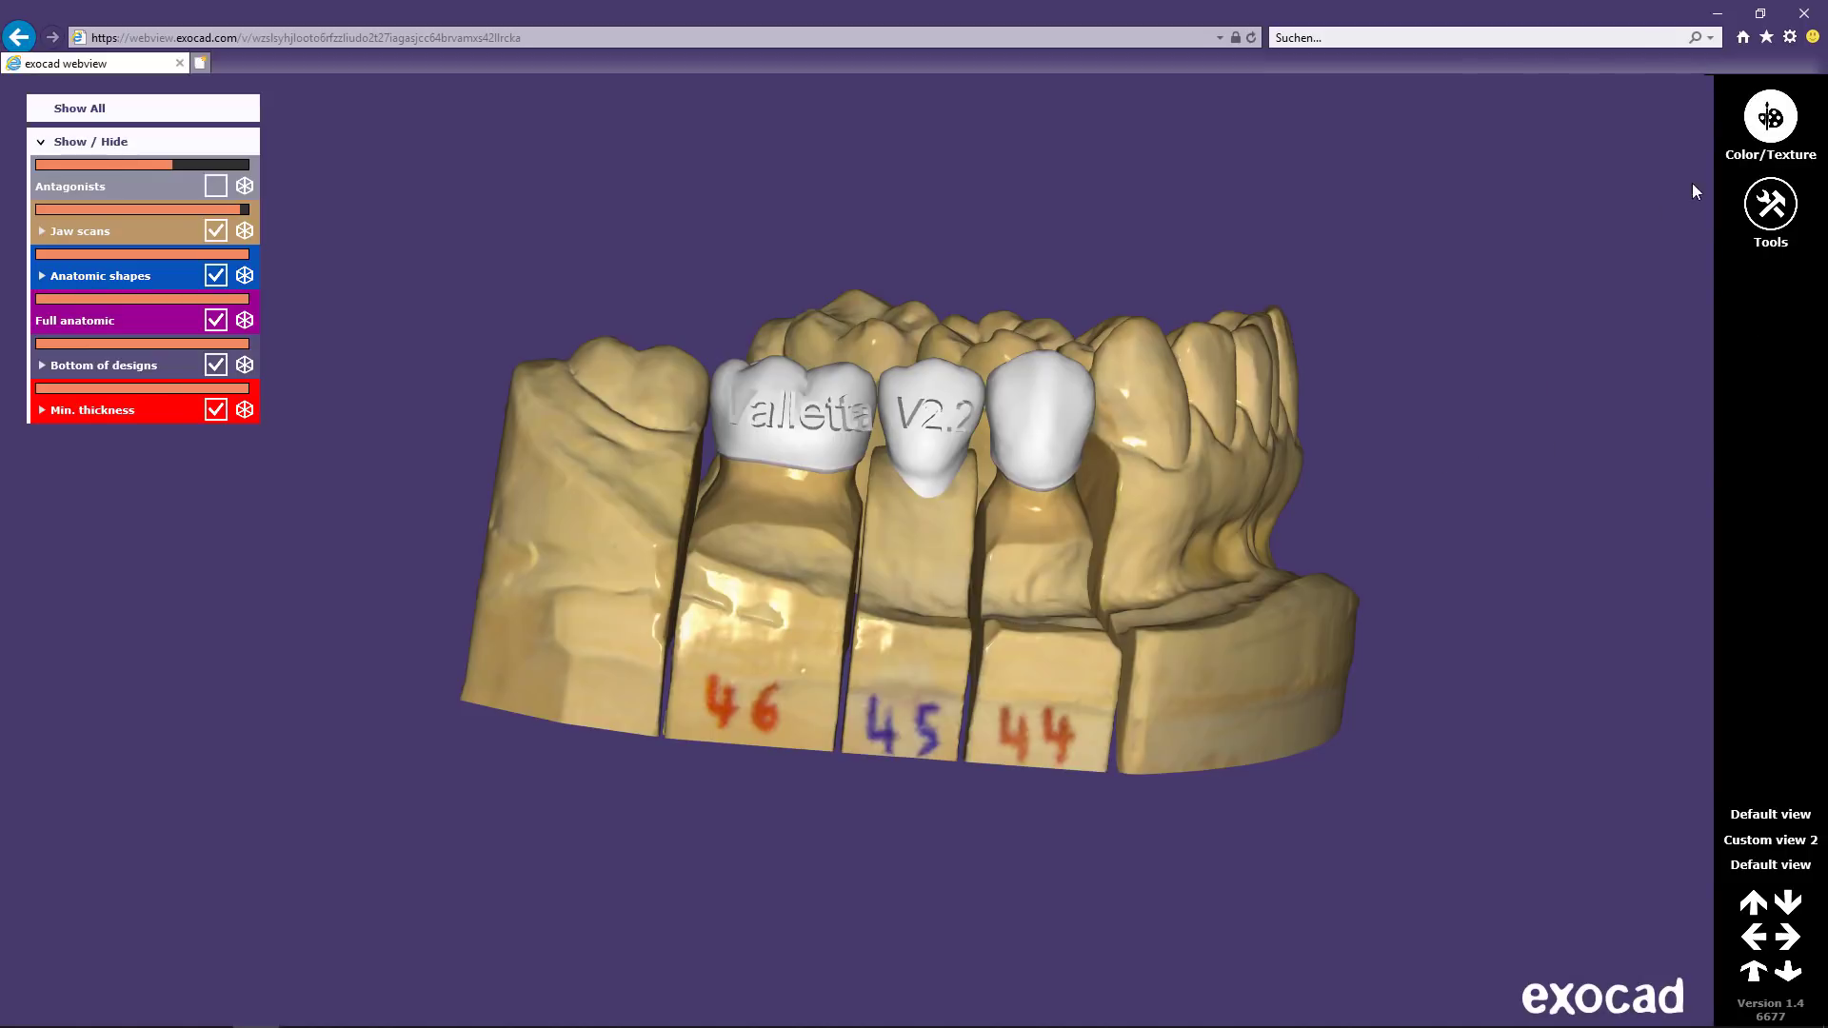
{"action": "left_click", "coordinate": [1771, 117]}
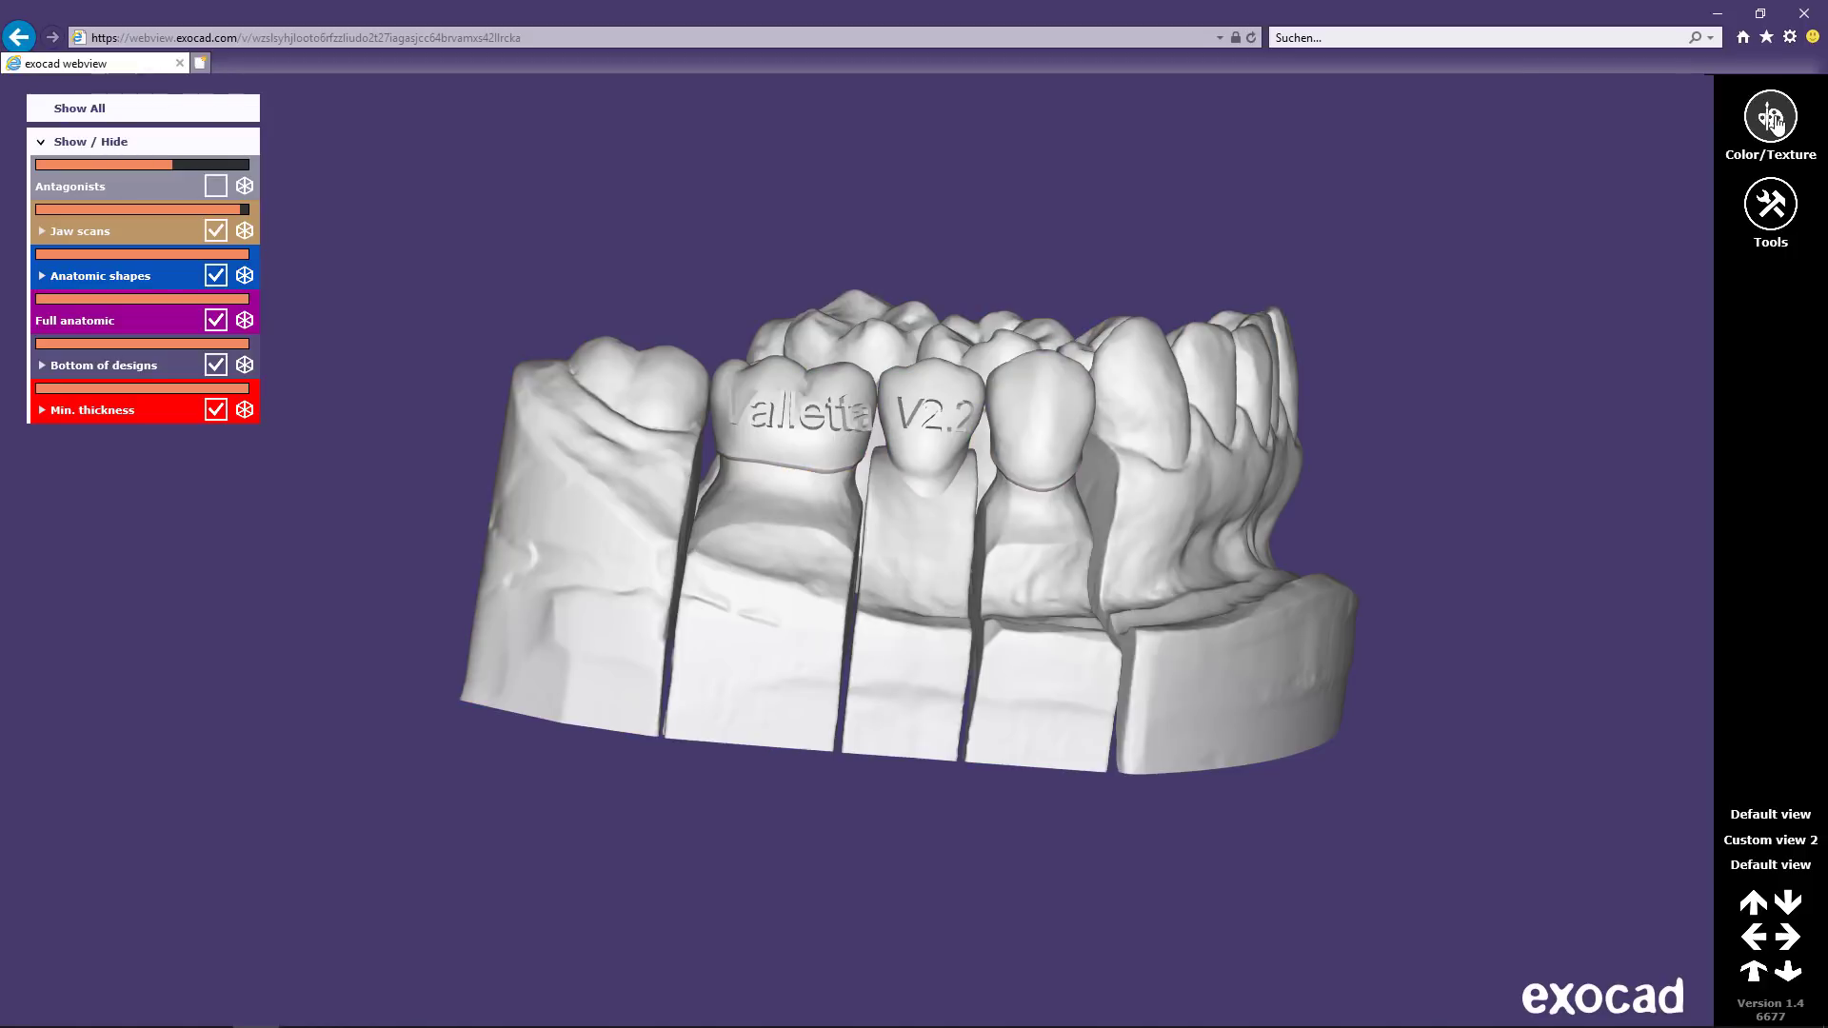
{"action": "left_click", "coordinate": [1772, 118]}
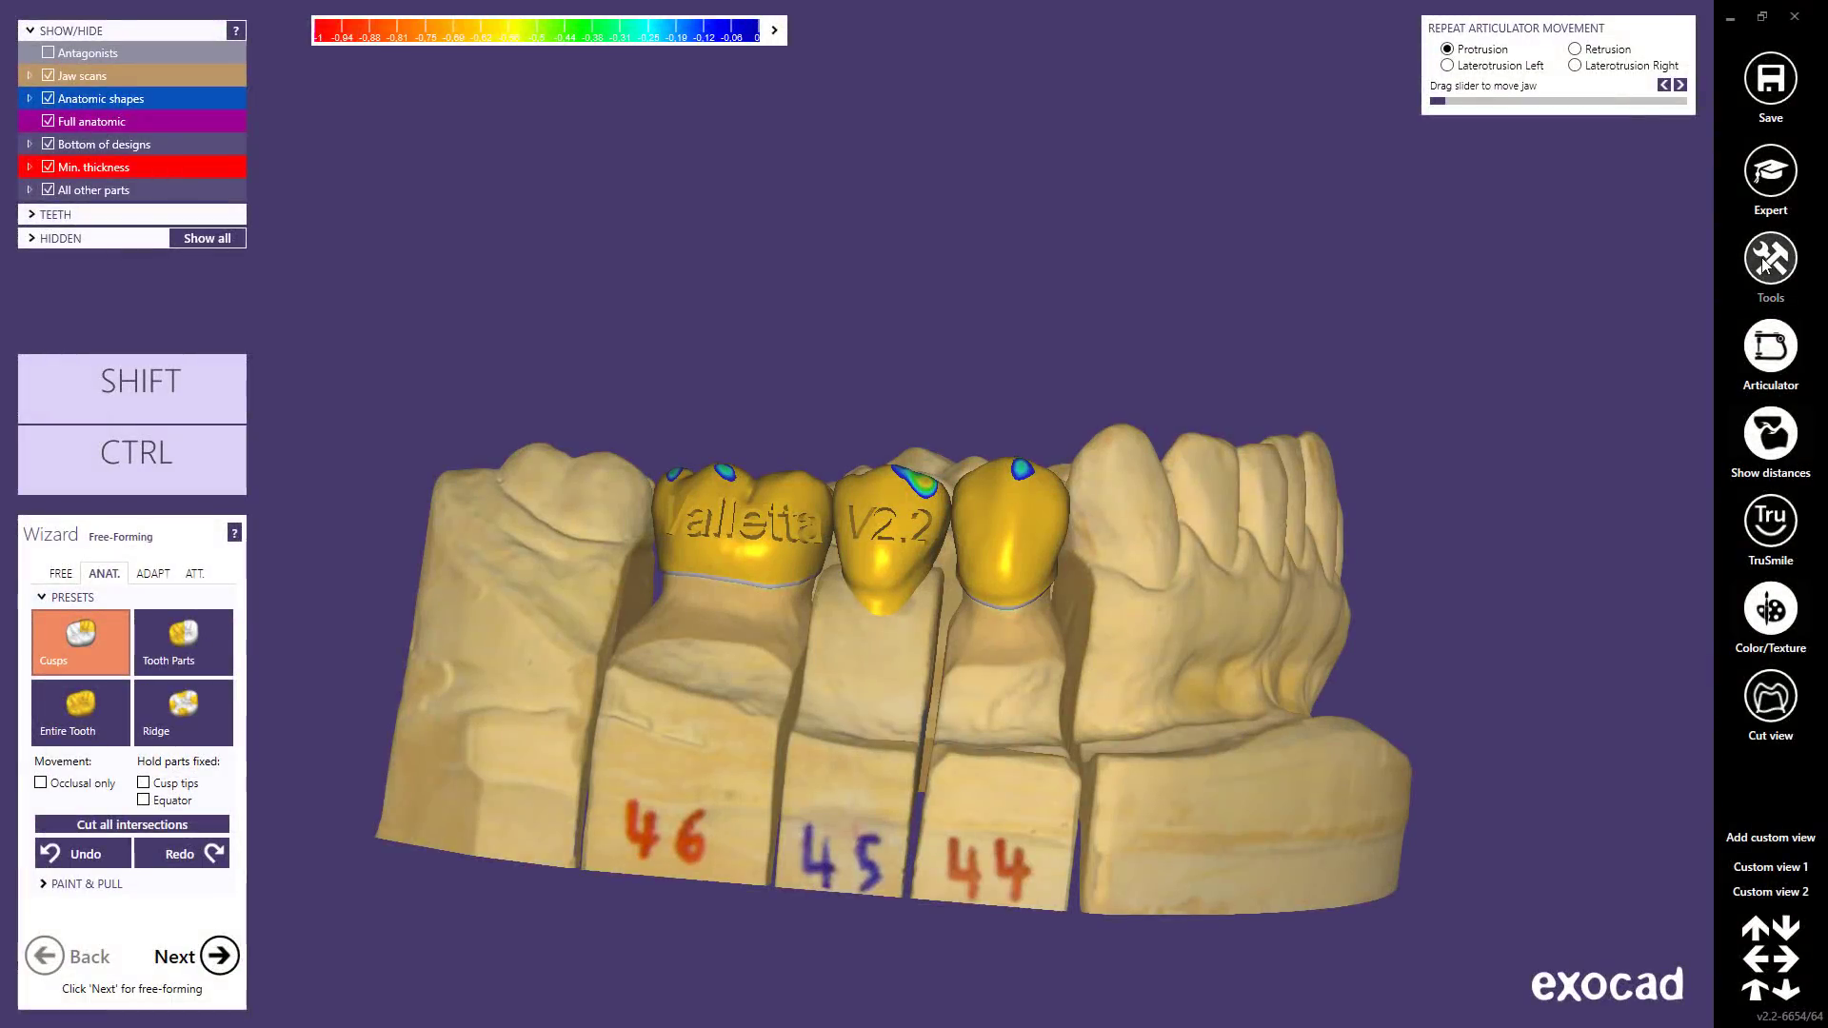
- Switch to exocad and export the scene as the HTML file 2017-06-28_00001-031.html without limiting it to visible objects
{"action": "left_click", "coordinate": [1768, 262]}
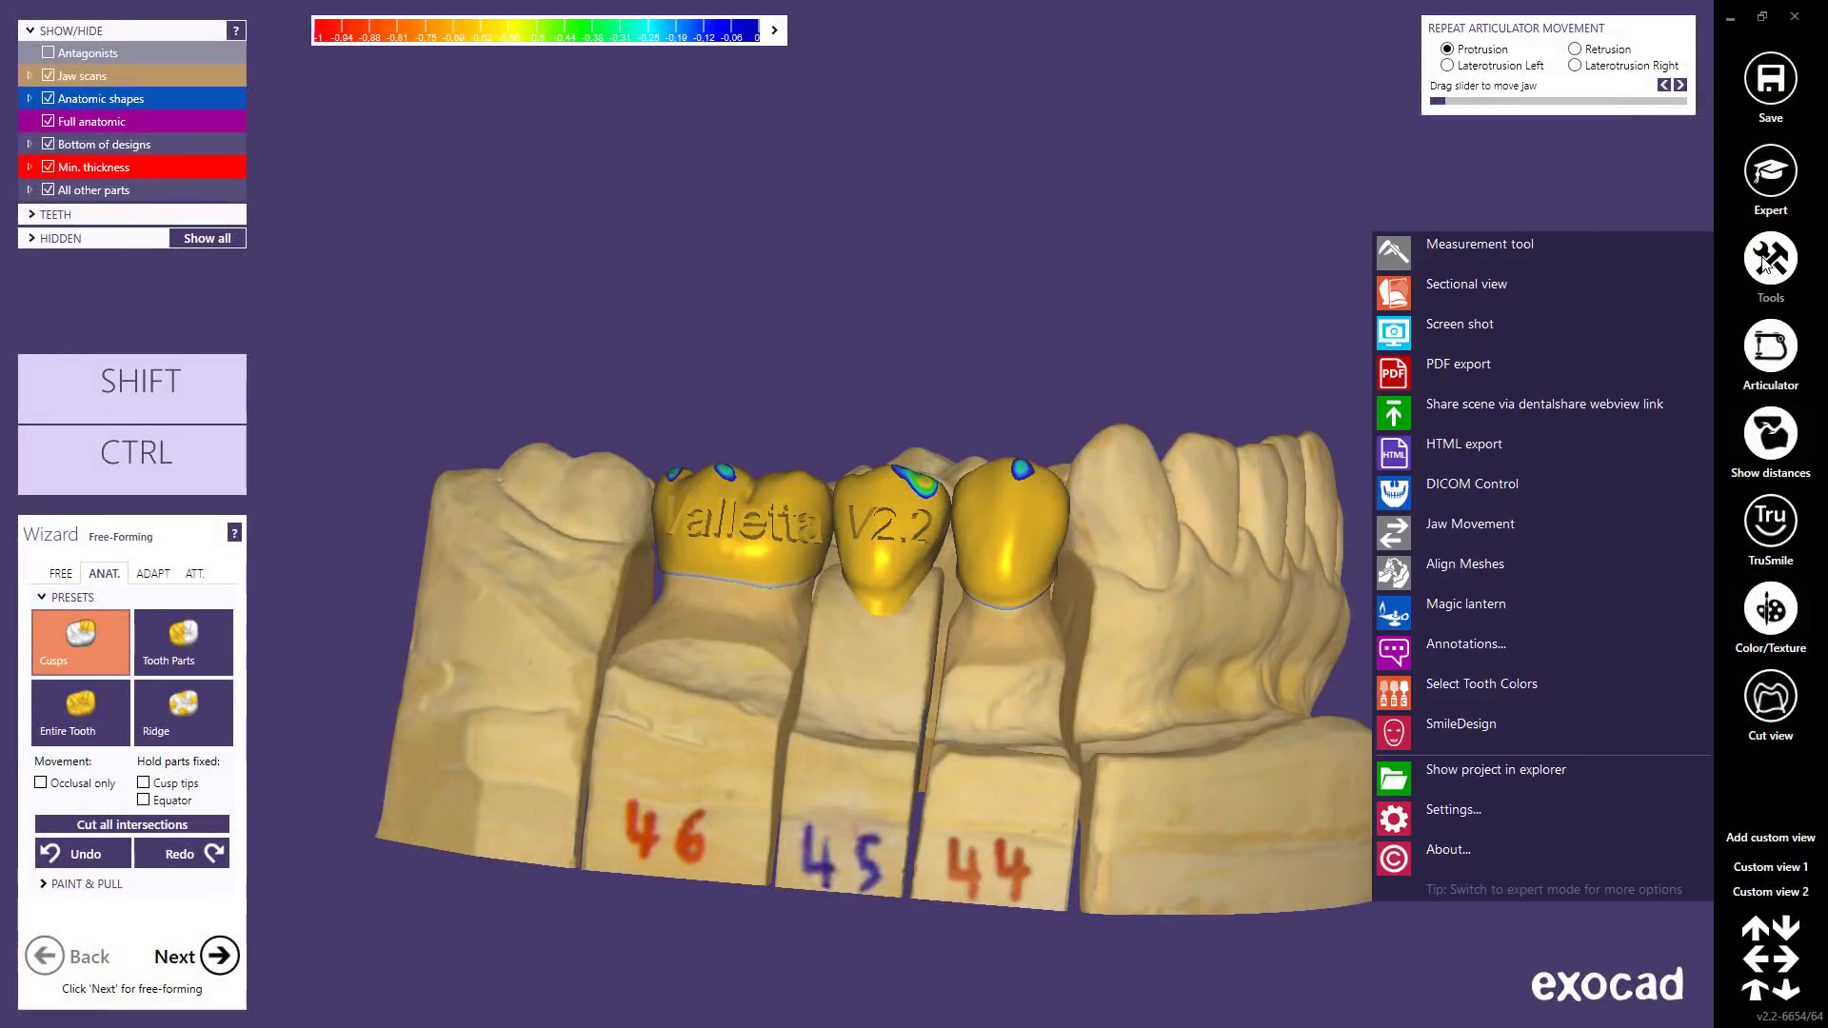
{"action": "left_click", "coordinate": [1463, 445]}
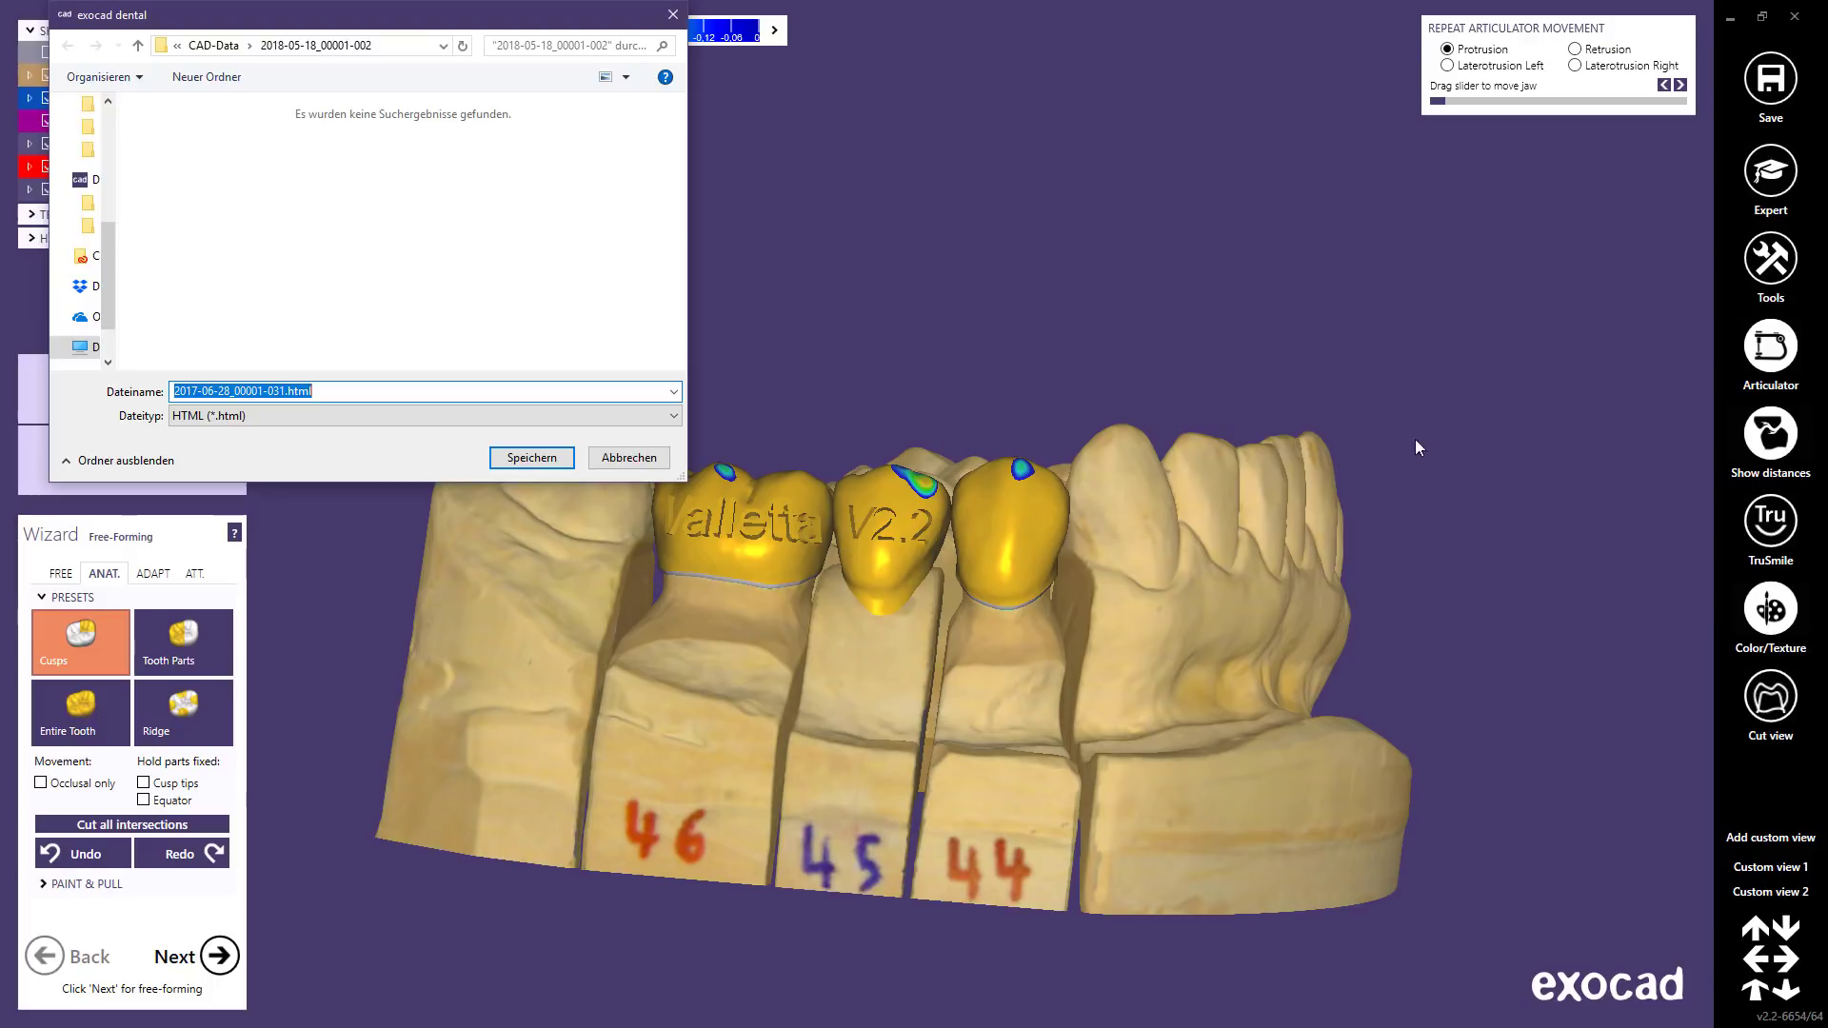
{"action": "left_click", "coordinate": [531, 458]}
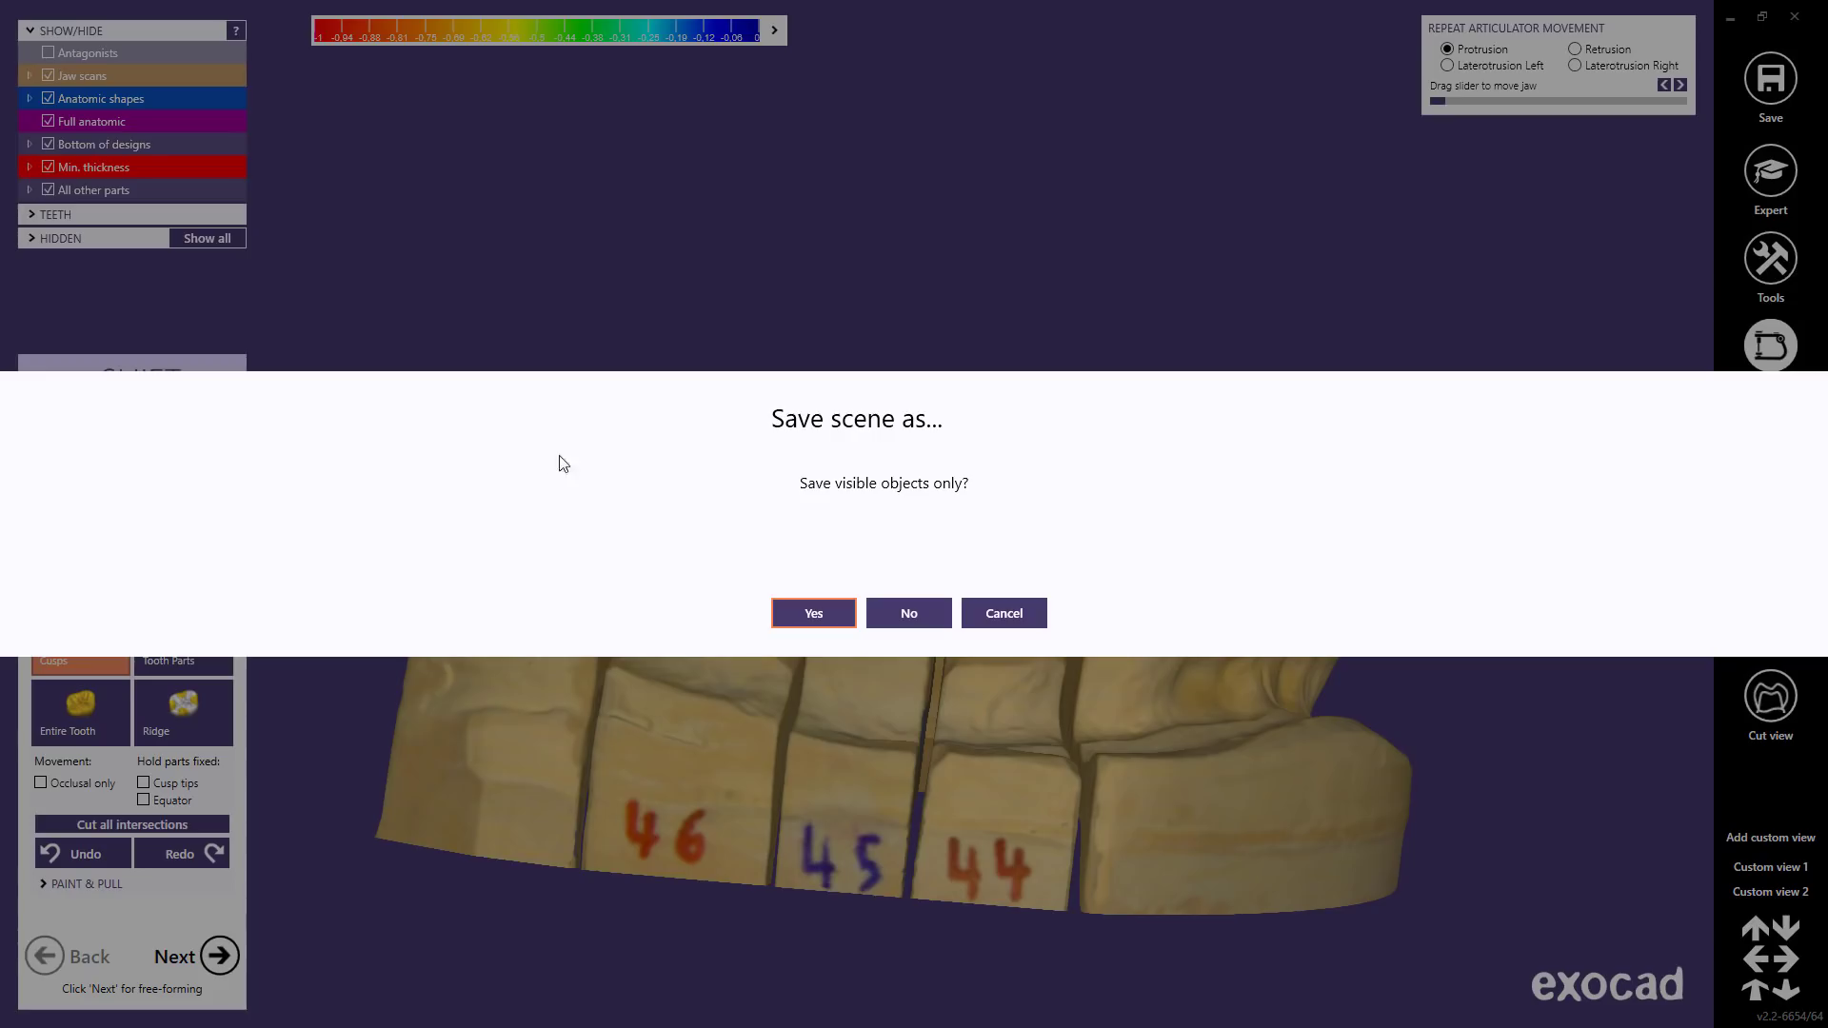
{"action": "left_click", "coordinate": [904, 613]}
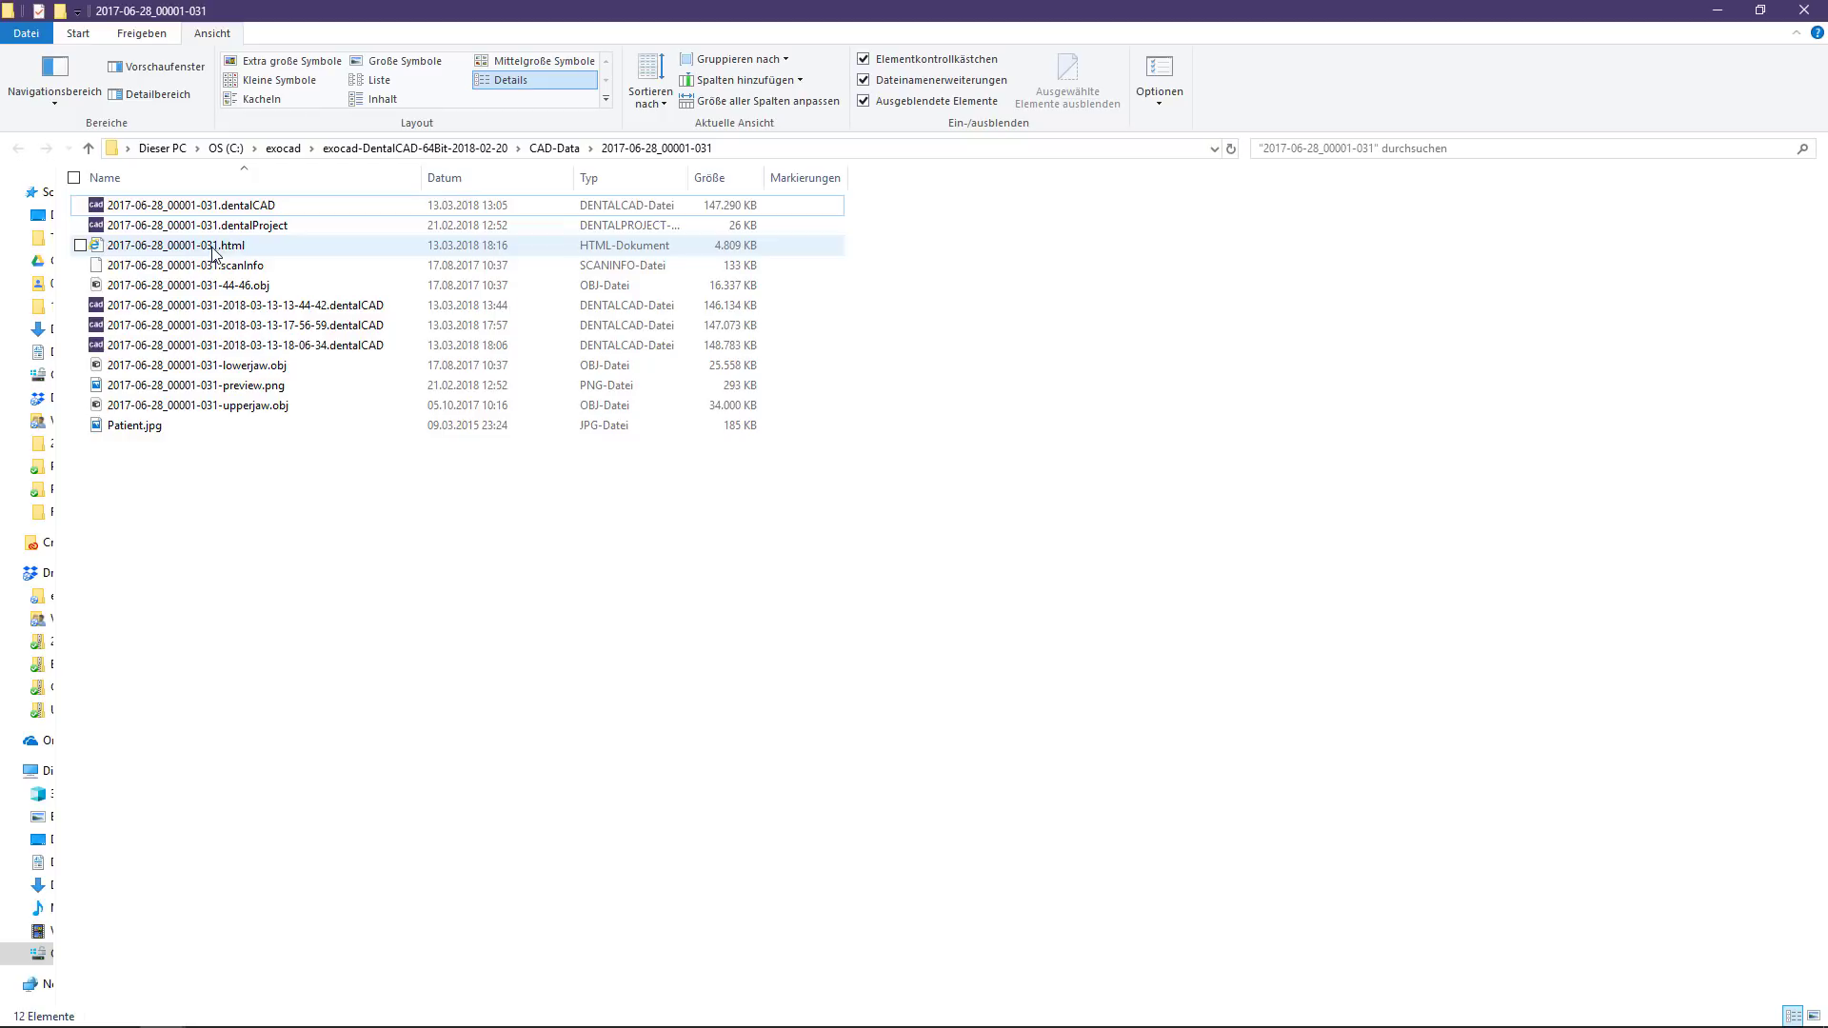
- Open the exported 2017-06-28_00001-031.html in Internet Explorer, allow its blocked content, and inspect the model
{"action": "double_click", "coordinate": [222, 248]}
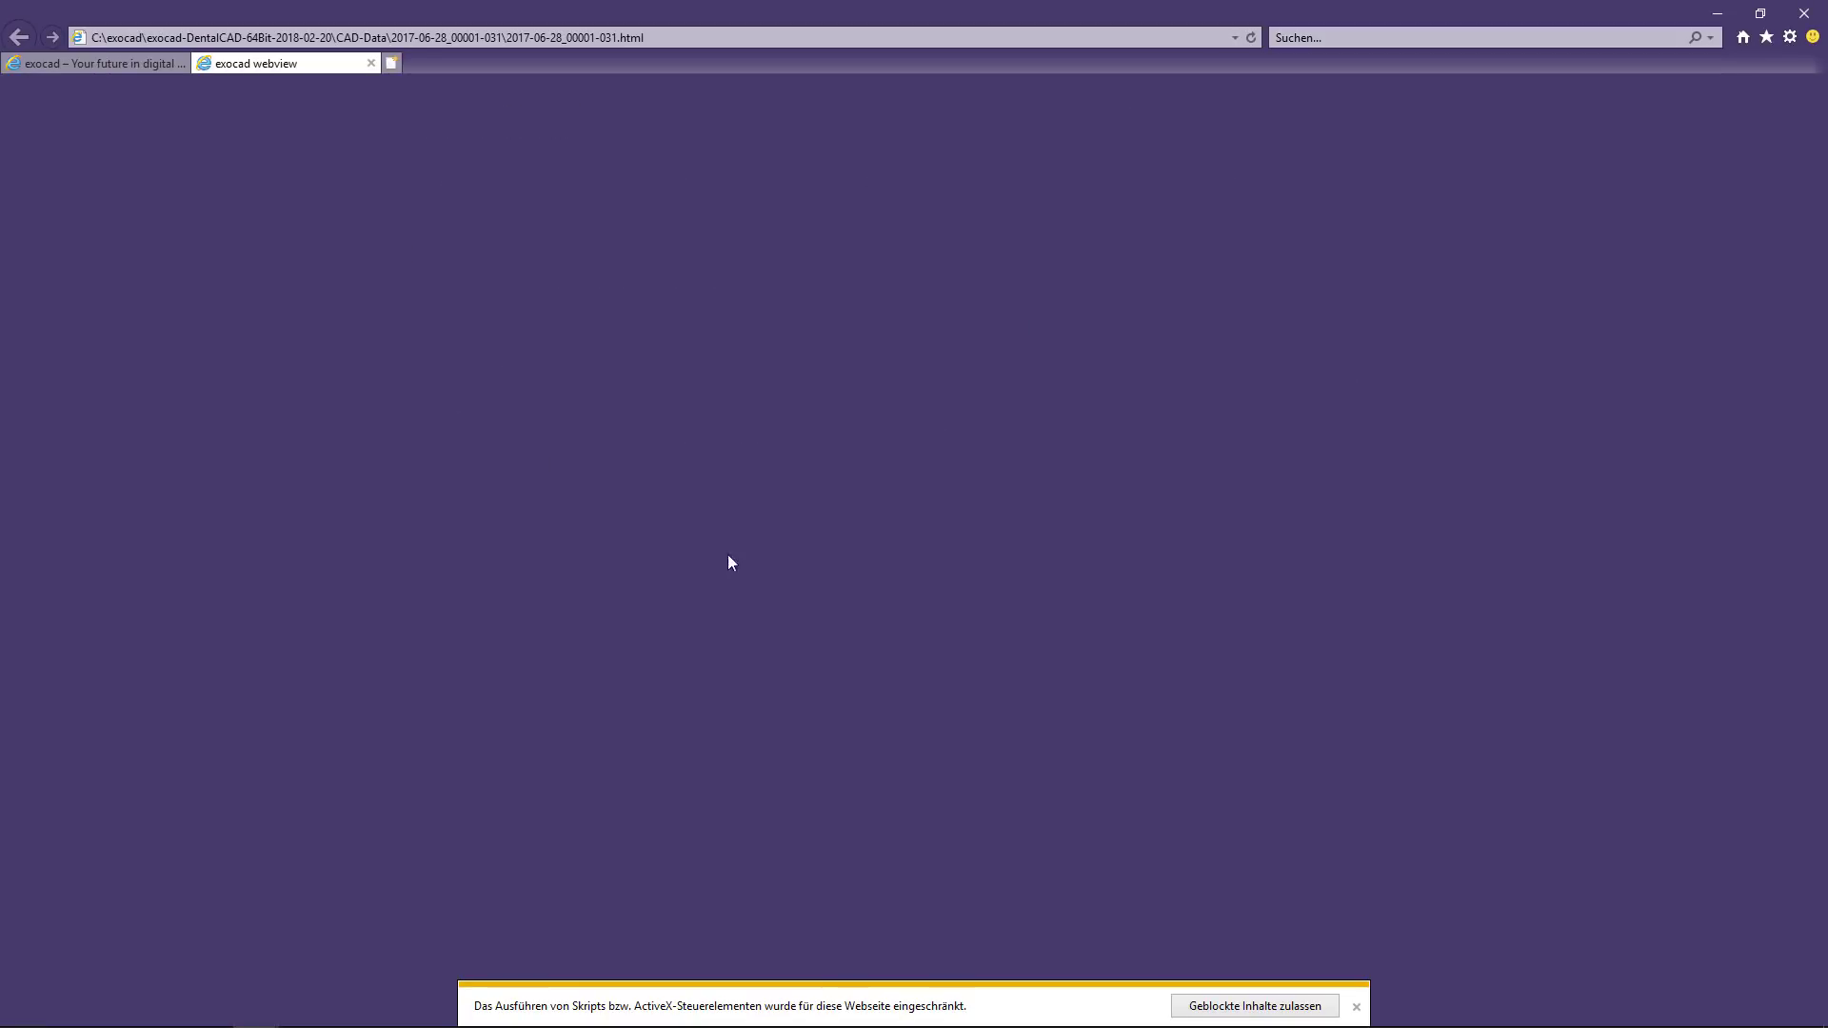
{"action": "left_click", "coordinate": [1257, 1008]}
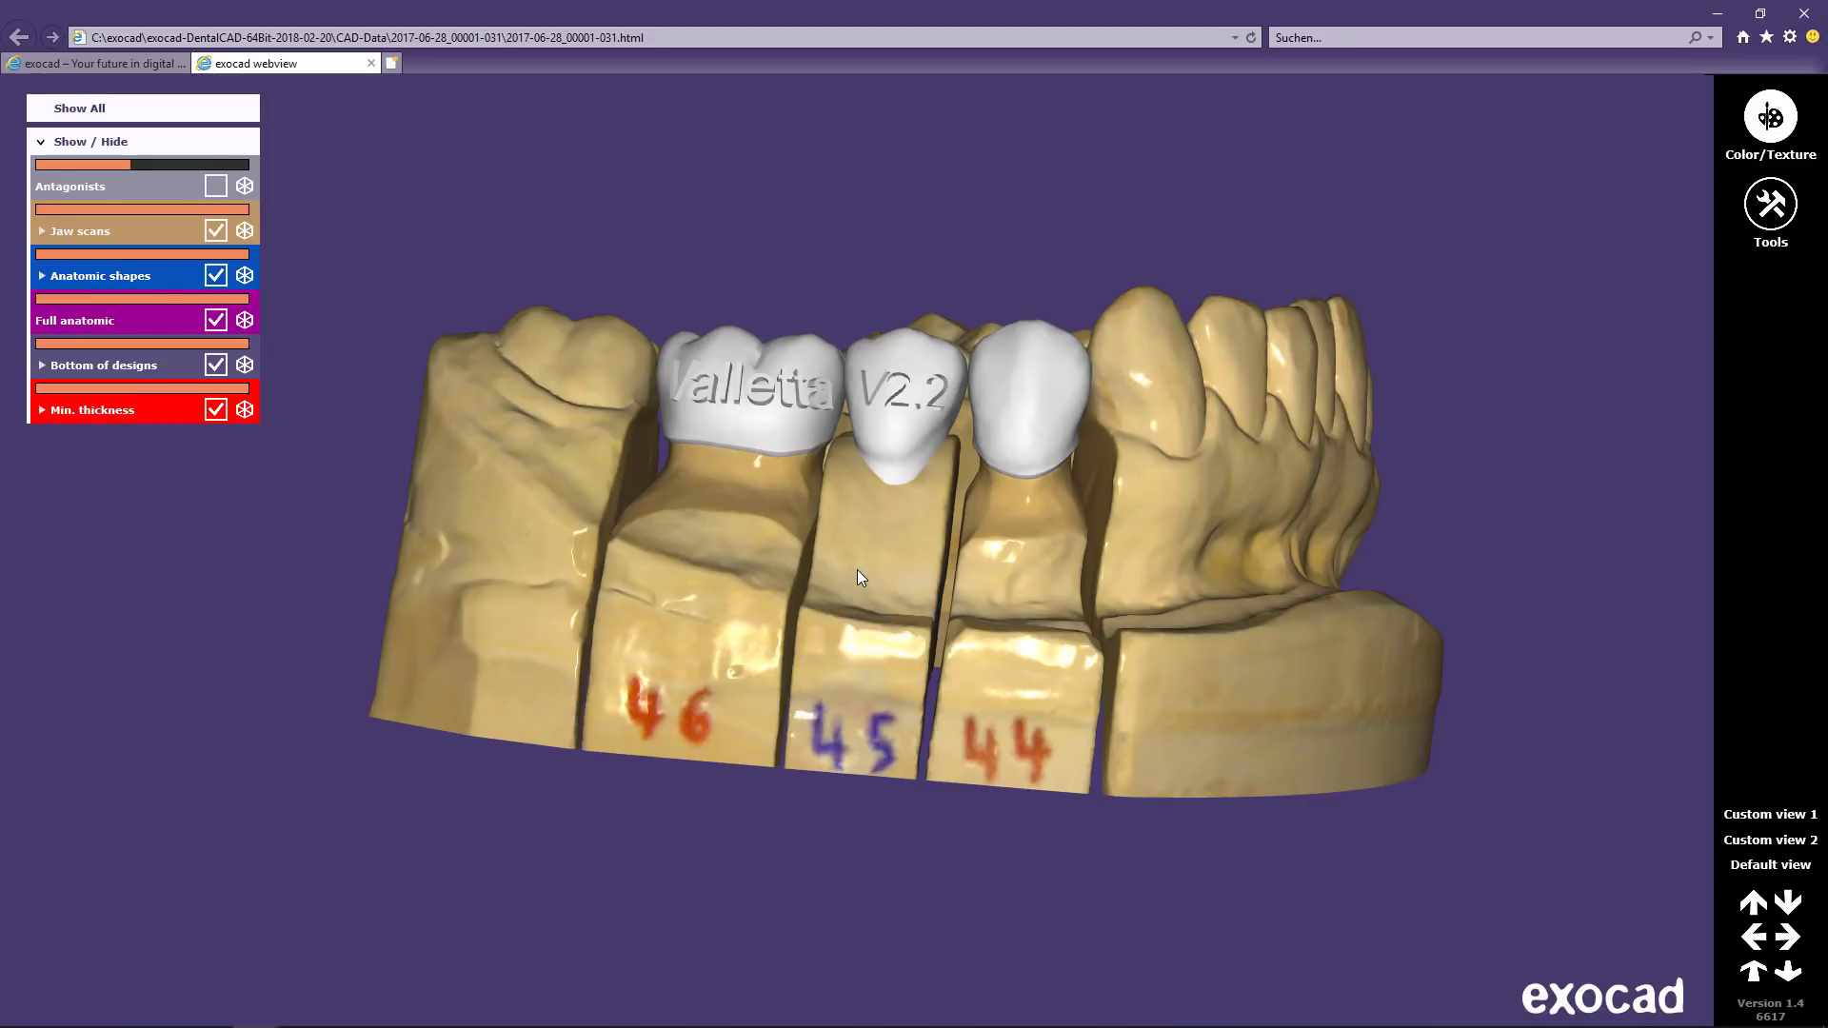
{"action": "mouse_move", "coordinate": [857, 569]}
{"action": "left_mouse_down"}
{"action": "mouse_move", "coordinate": [673, 578]}
{"action": "mouse_move", "coordinate": [951, 584]}
{"action": "mouse_move", "coordinate": [843, 590]}
{"action": "mouse_move", "coordinate": [832, 678]}
{"action": "mouse_move", "coordinate": [838, 569]}
{"action": "mouse_move", "coordinate": [841, 590]}
{"action": "left_mouse_up"}
{"action": "scroll", "coordinate": [838, 569], "scroll_direction": "up", "scroll_amount": 5}
{"action": "scroll", "coordinate": [838, 577], "scroll_direction": "down", "scroll_amount": 5}
{"action": "scroll", "coordinate": [838, 577], "scroll_direction": "up", "scroll_amount": 1}
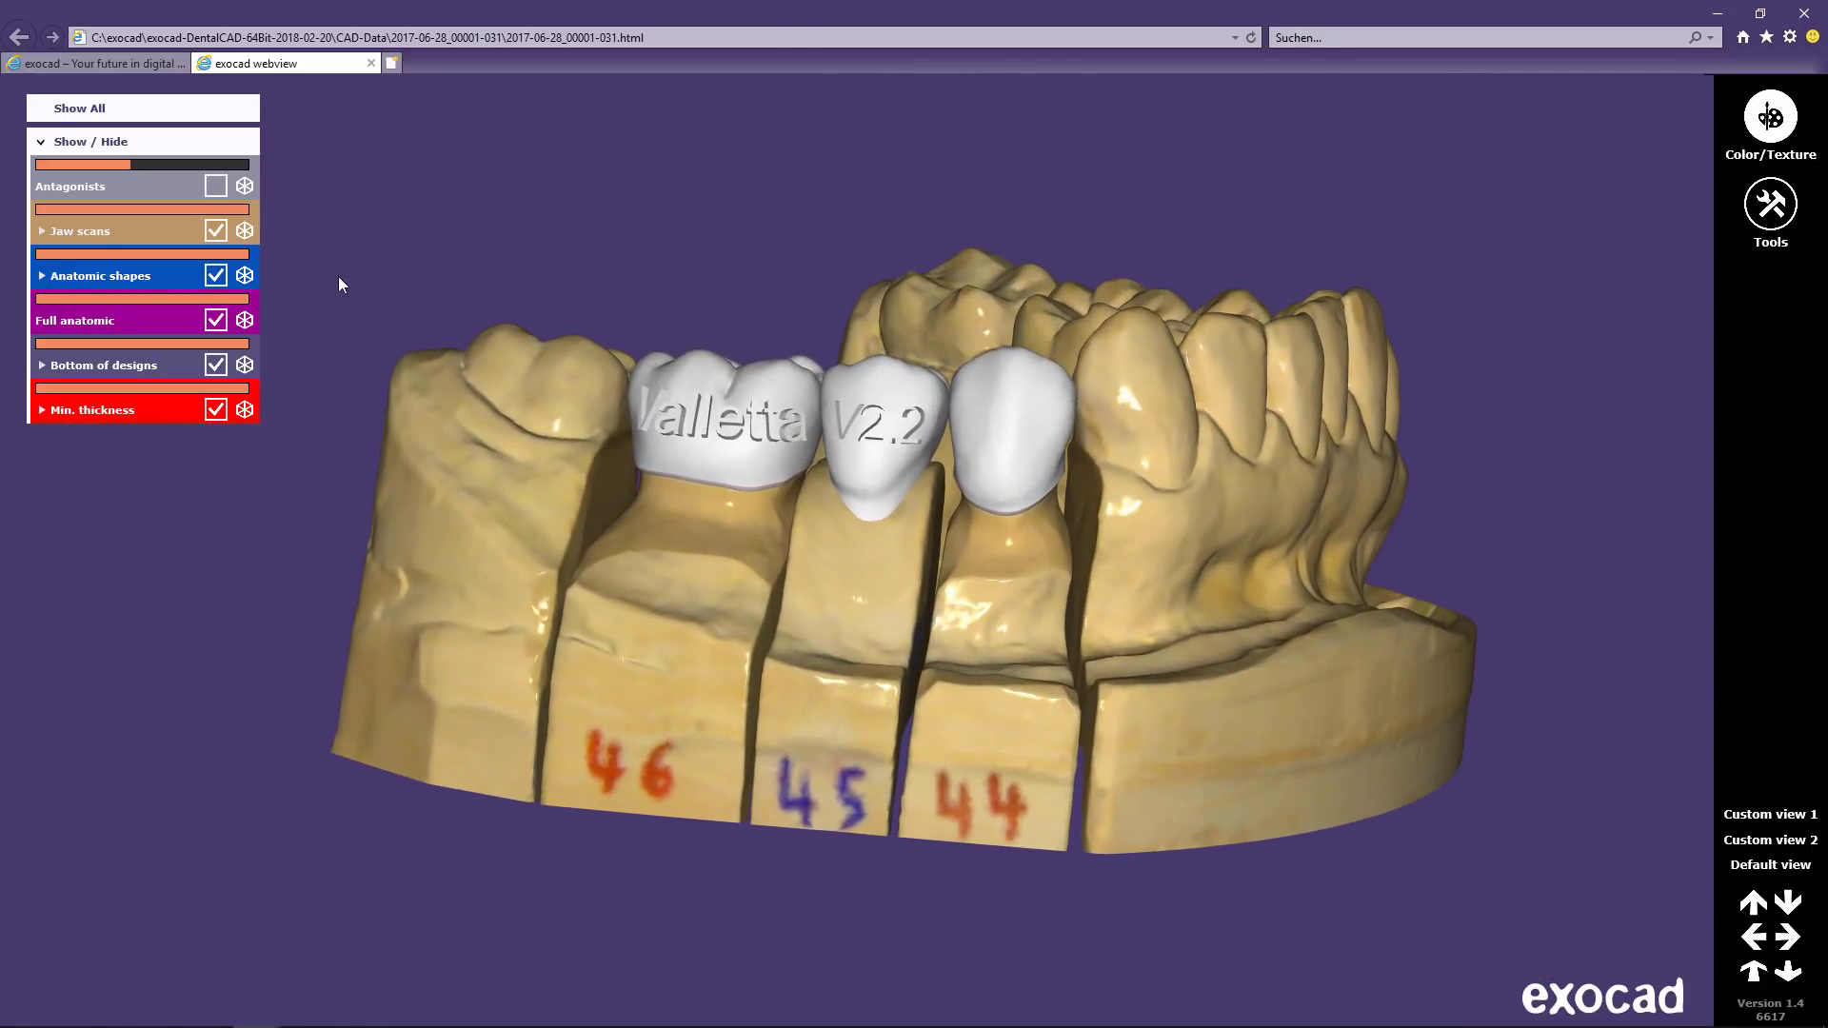
- Hide and show the jaw scans again in the local webview, and show the antagonists
{"action": "left_click", "coordinate": [215, 231]}
{"action": "left_click", "coordinate": [215, 232]}
{"action": "left_click", "coordinate": [215, 187]}
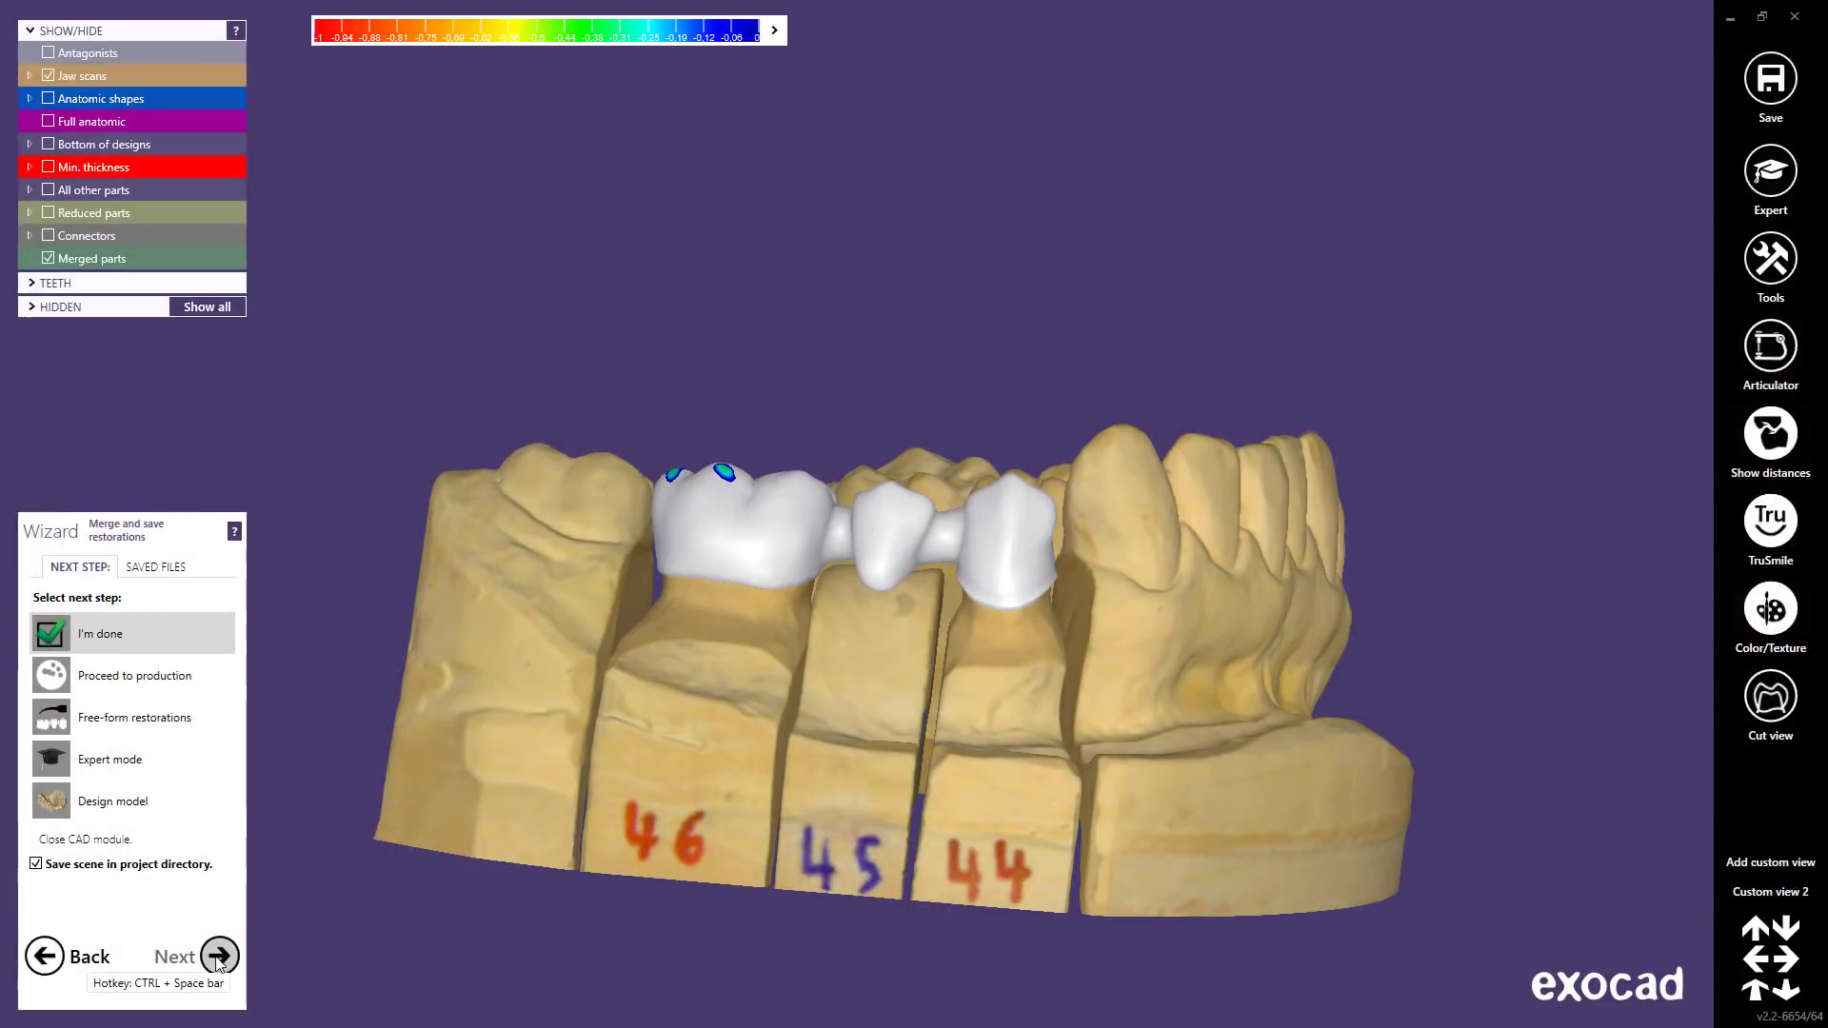
- Switch the merged bridge project in exocad to Expert mode and start setting its production blank
{"action": "left_click", "coordinate": [1760, 181]}
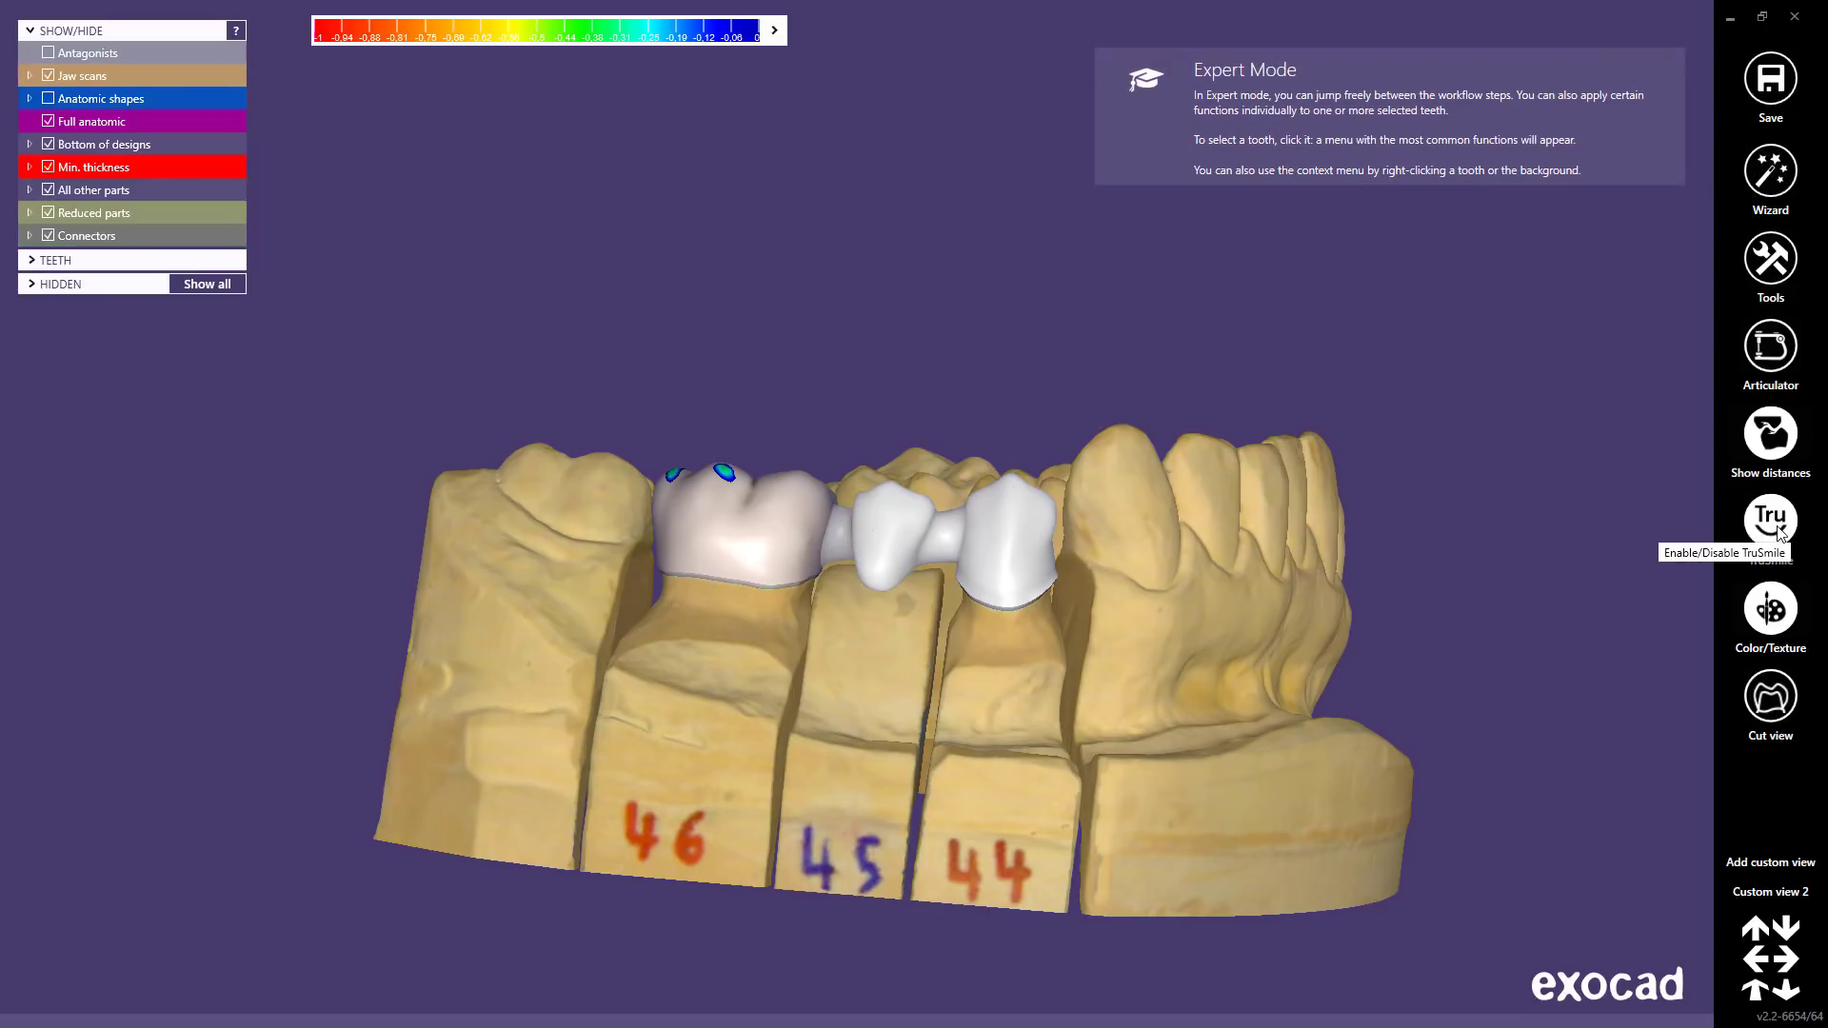
{"action": "right_click", "coordinate": [865, 309]}
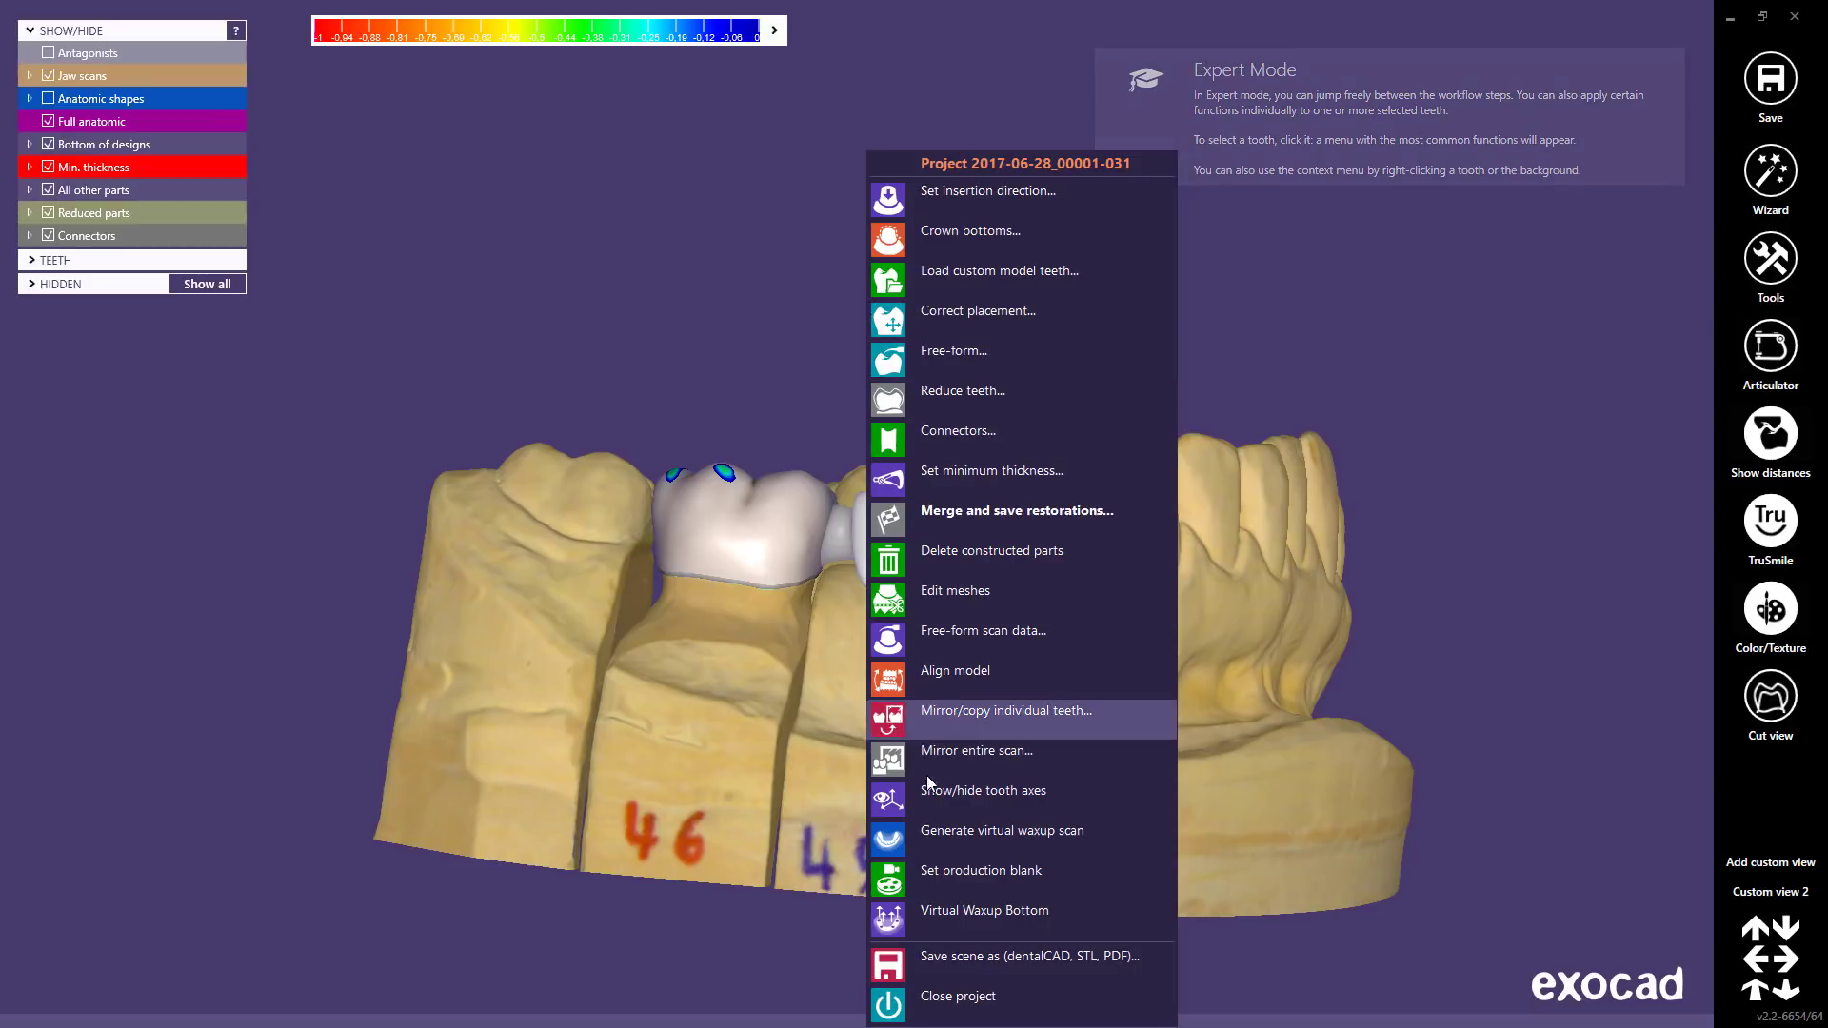
{"action": "left_click", "coordinate": [933, 876]}
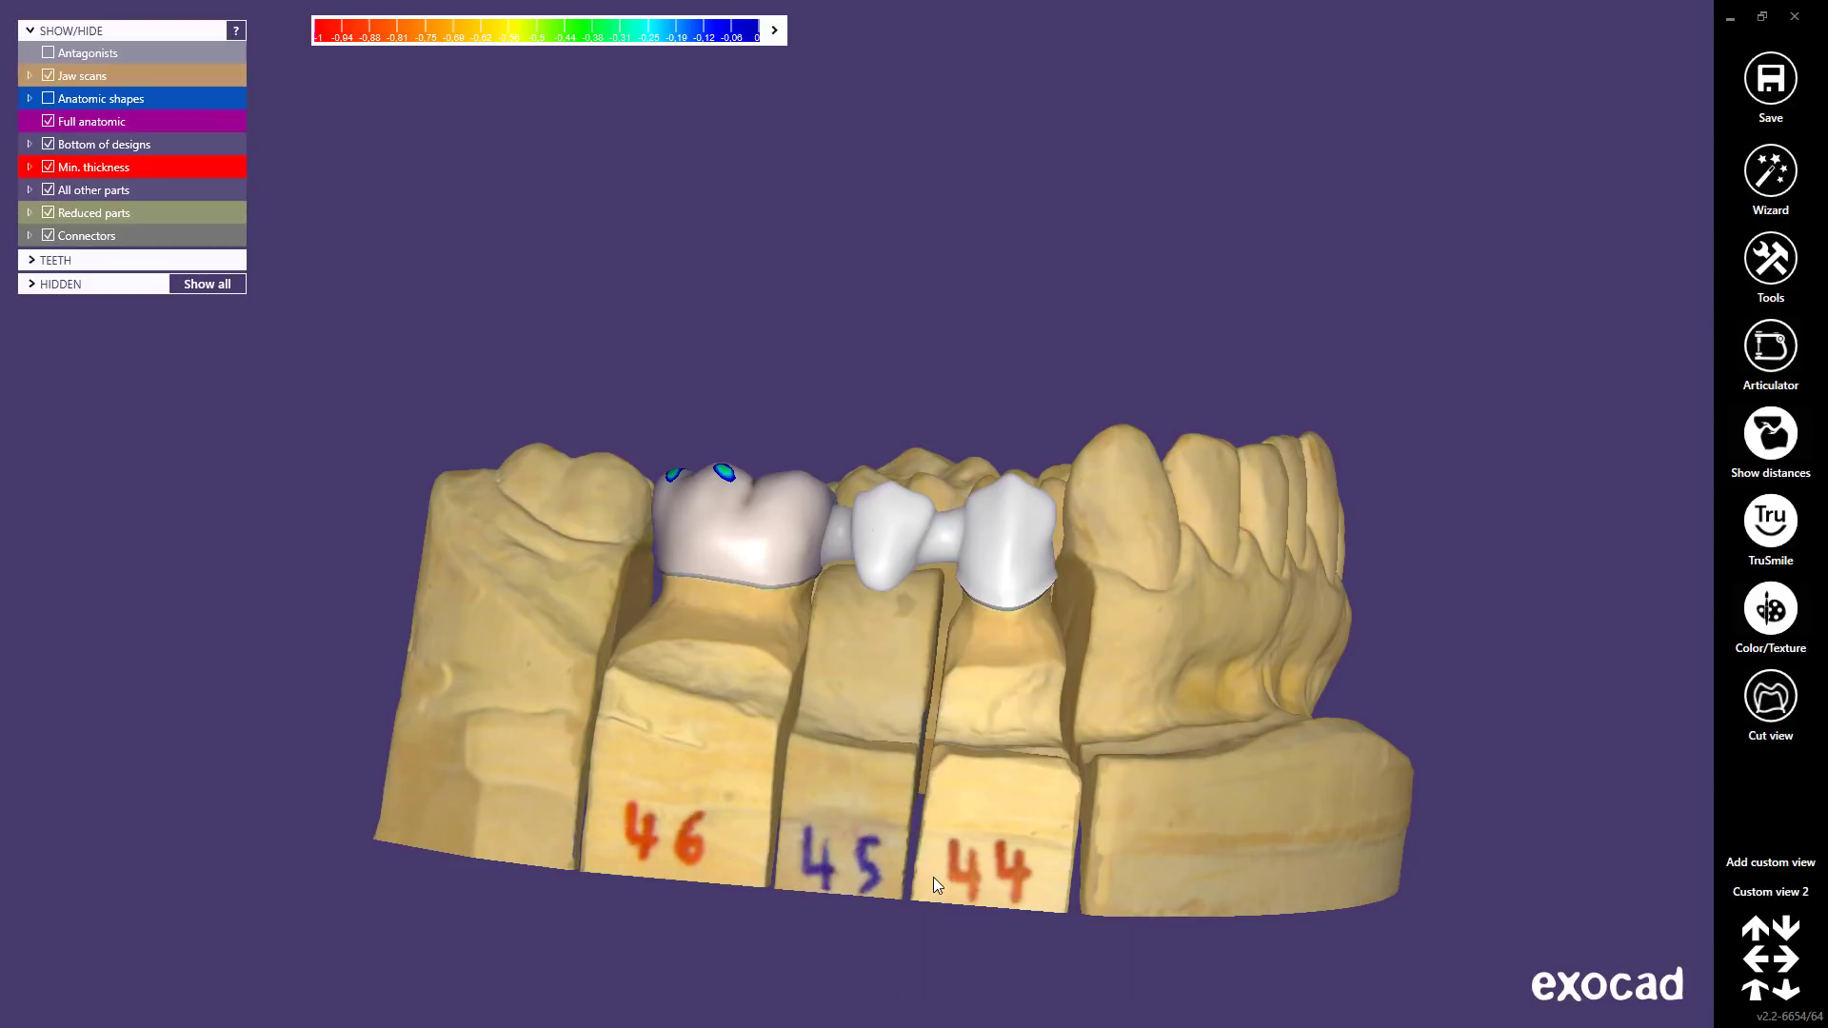
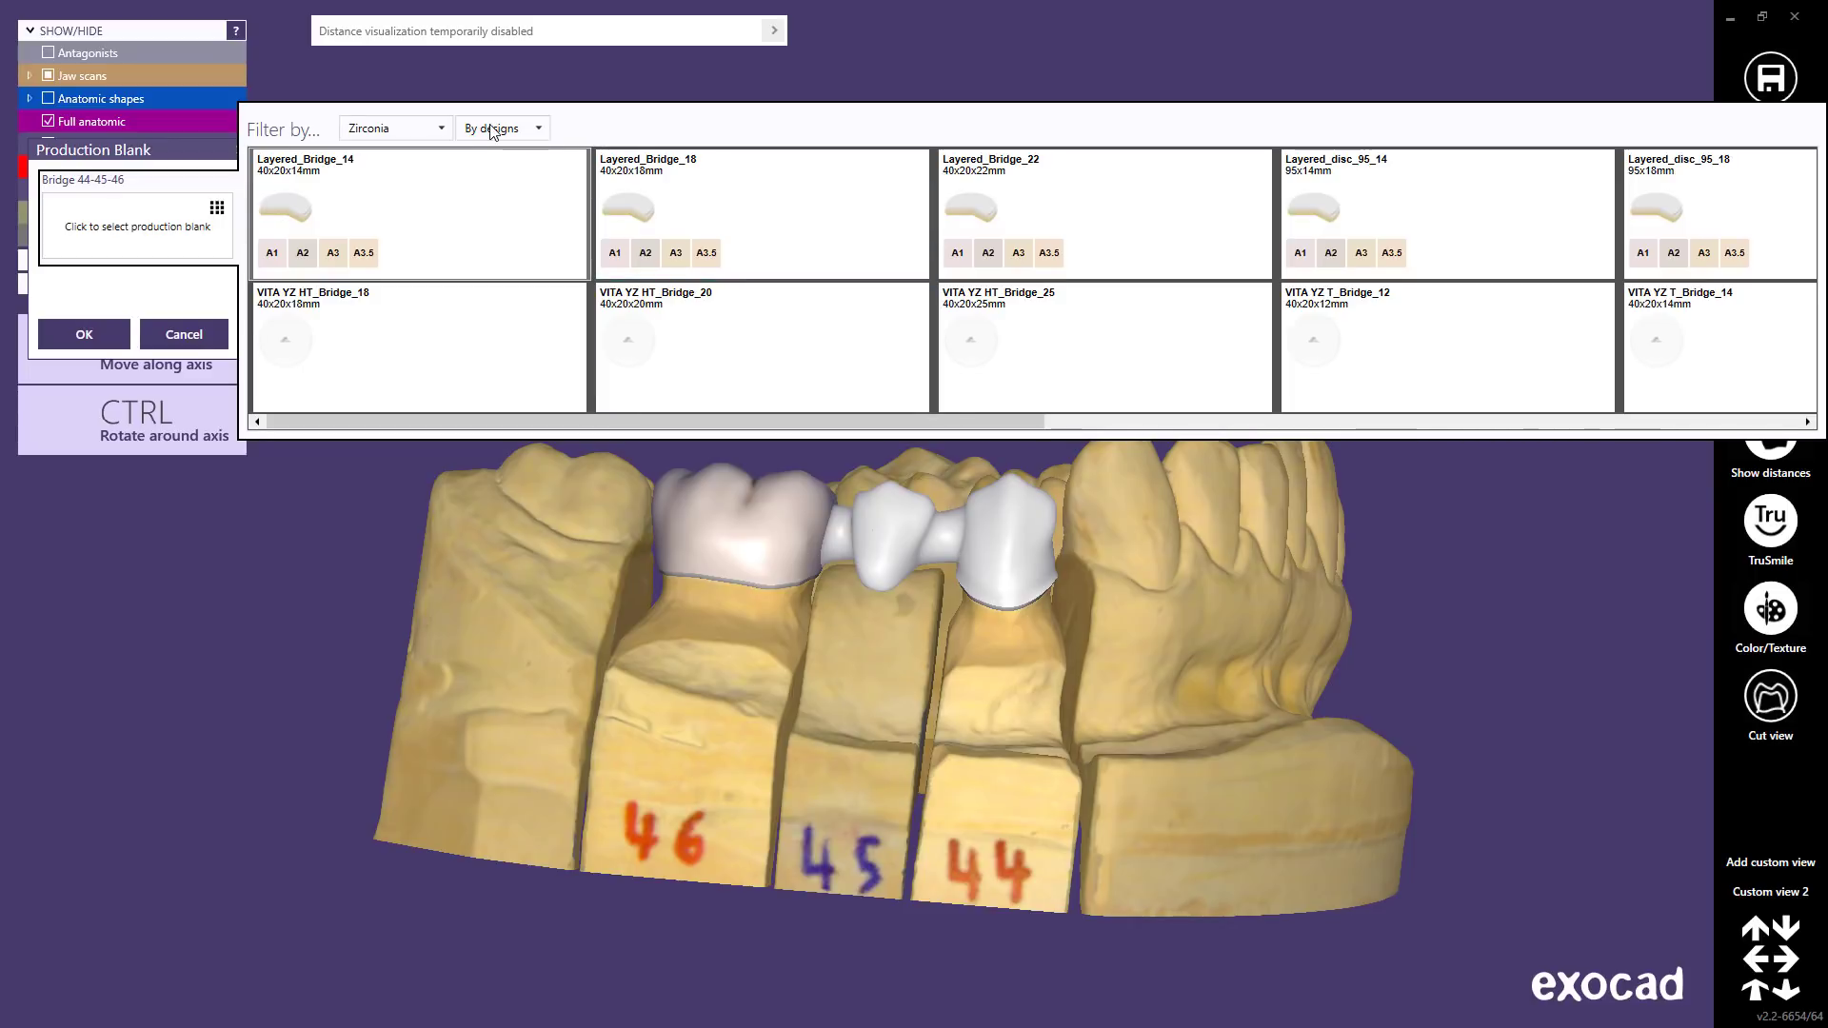
- Check the blank filters for material and height, and choose the zirconia blank Layered_Bridge_14 (40x20x14mm) for Bridge 44-45-46
{"action": "left_click", "coordinate": [440, 131]}
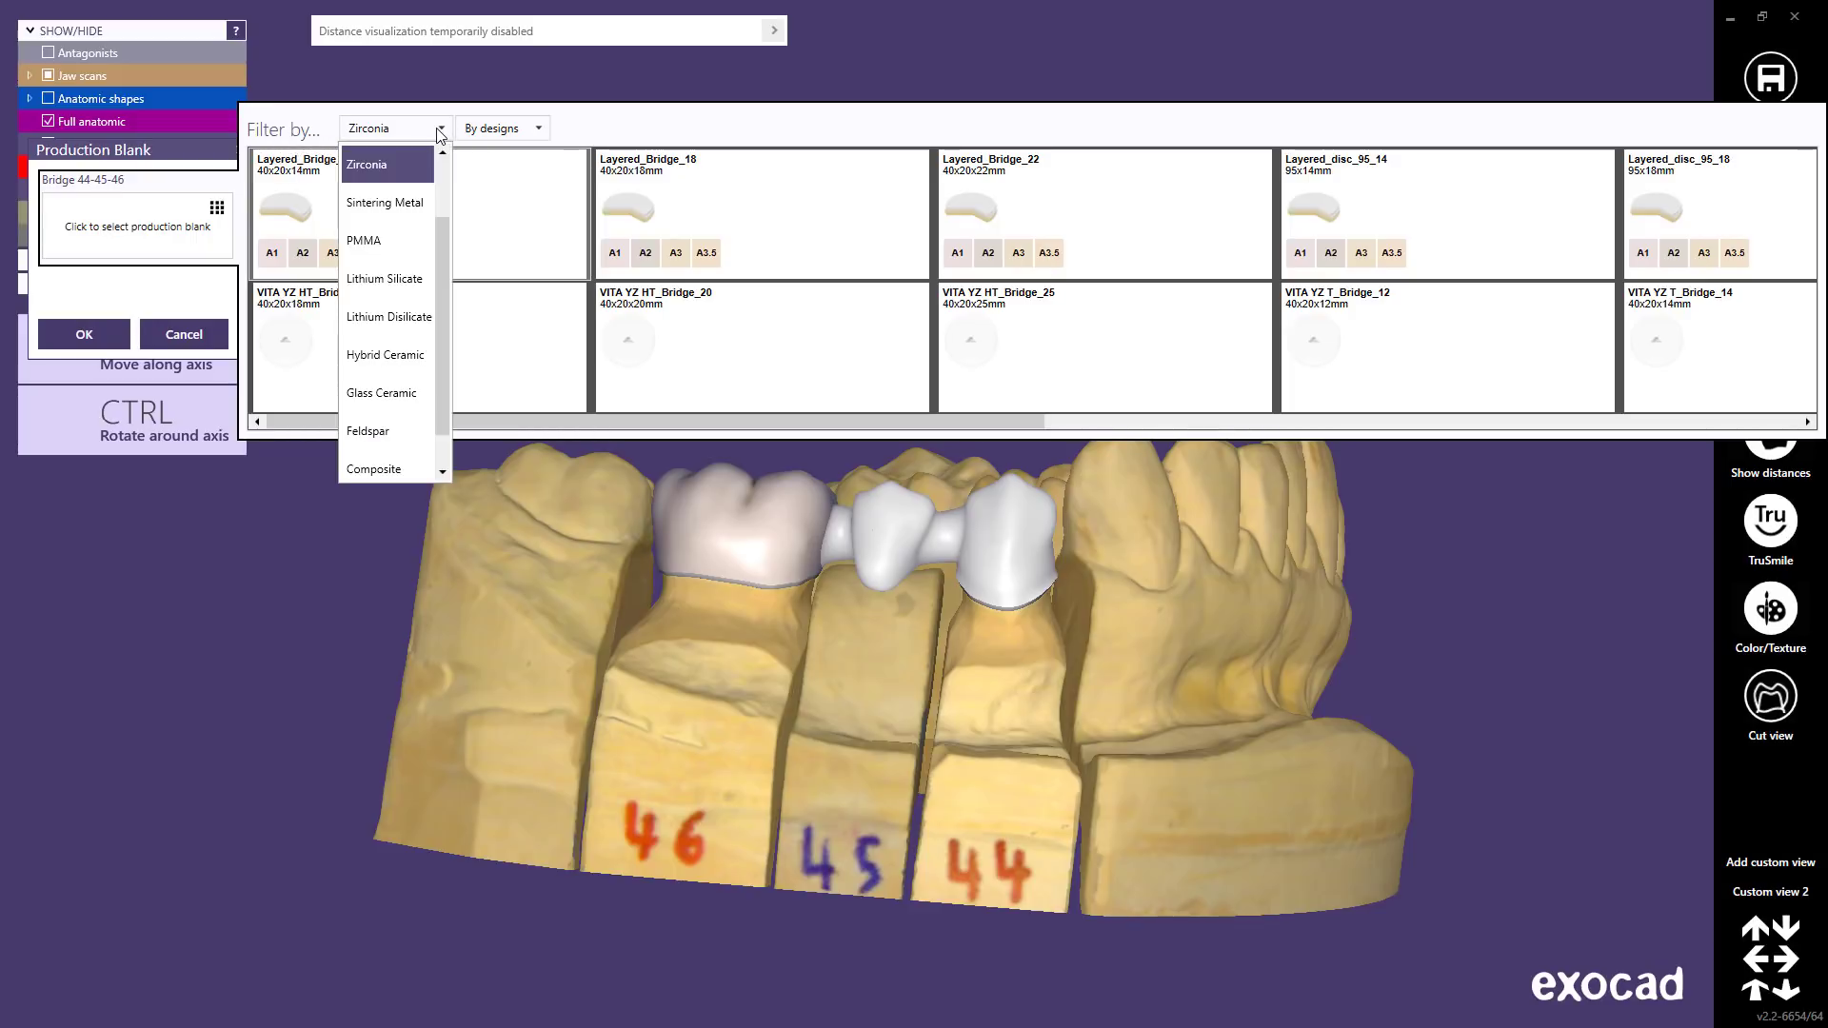
{"action": "left_click", "coordinate": [441, 130]}
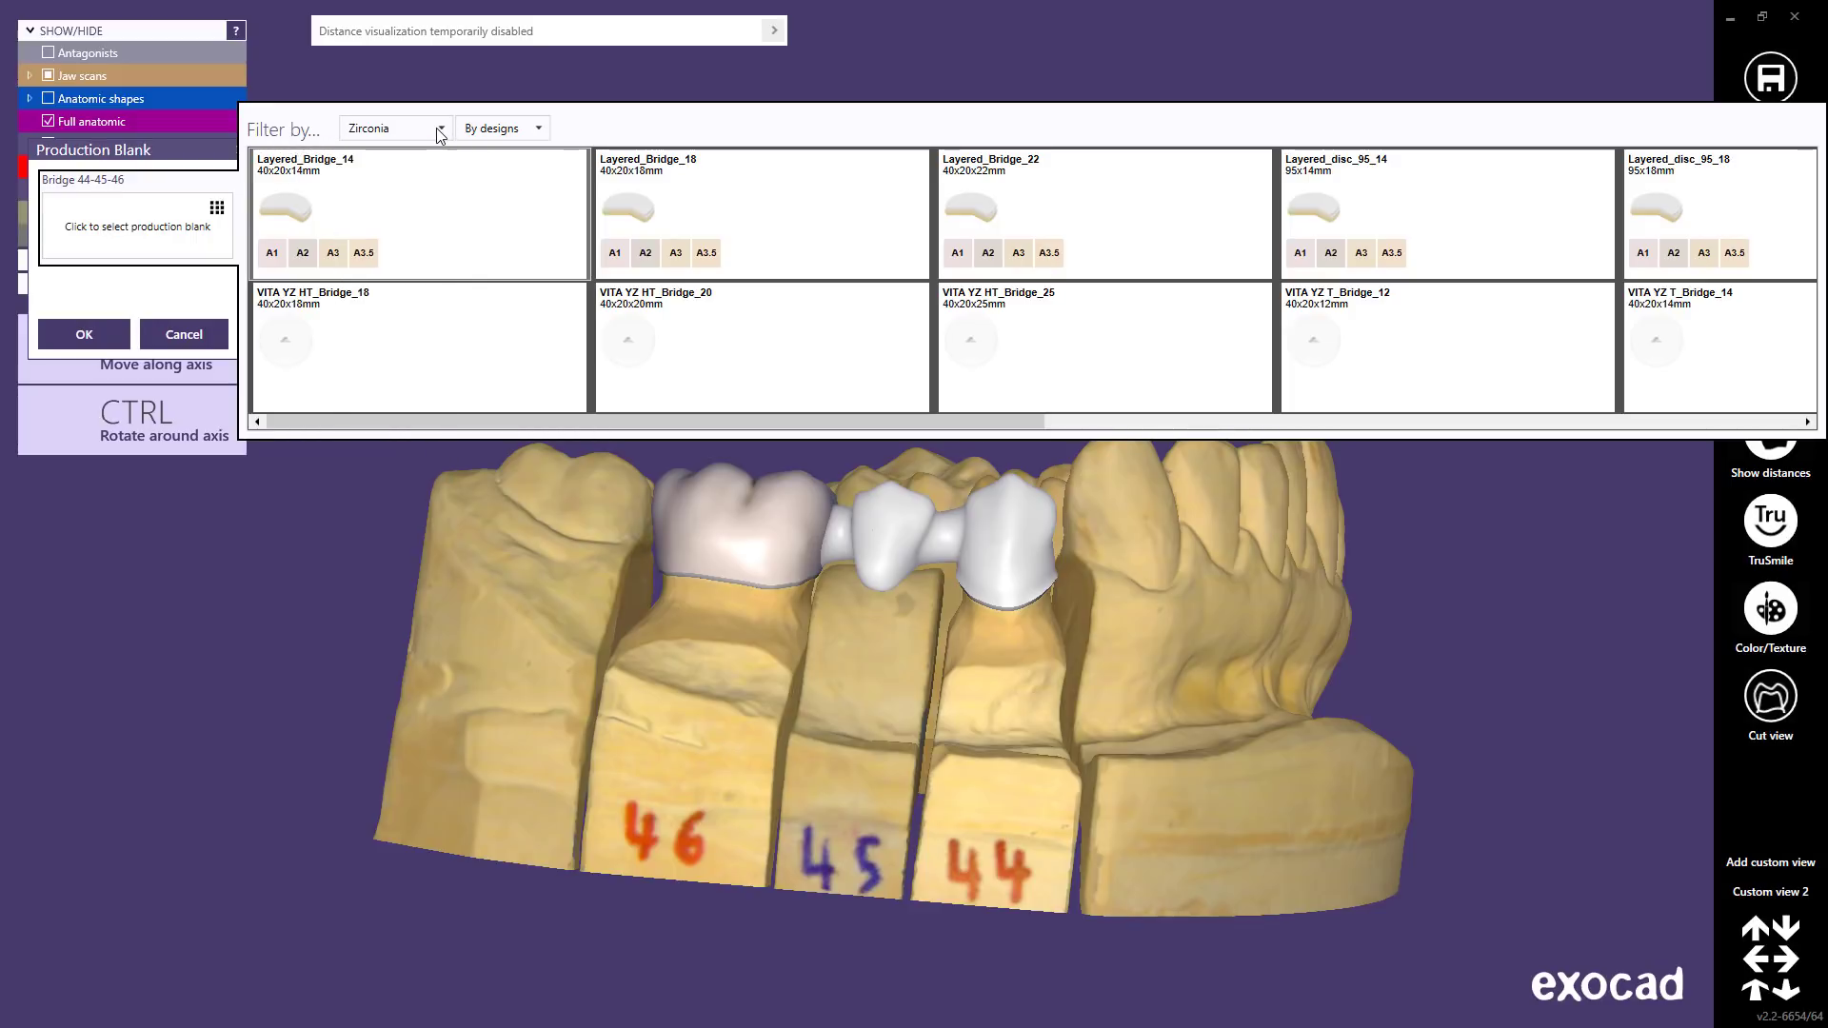
{"action": "left_click", "coordinate": [537, 131]}
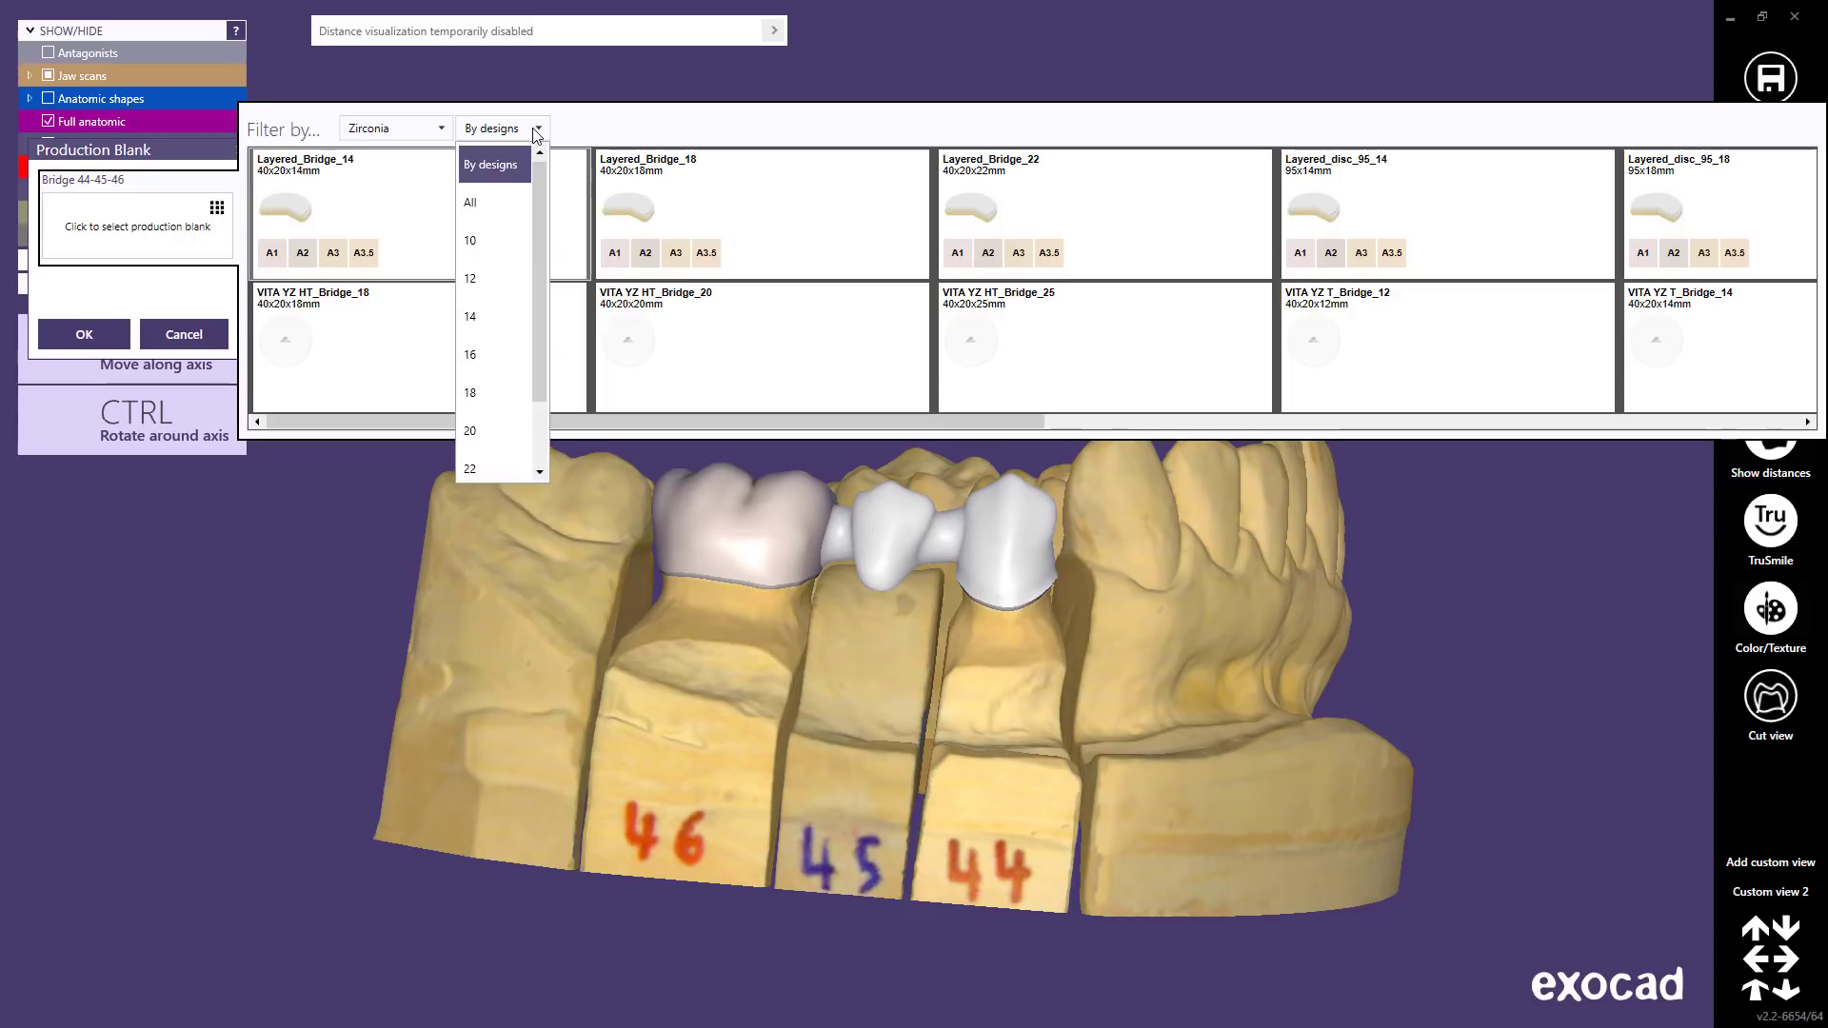
{"action": "left_click", "coordinate": [537, 131]}
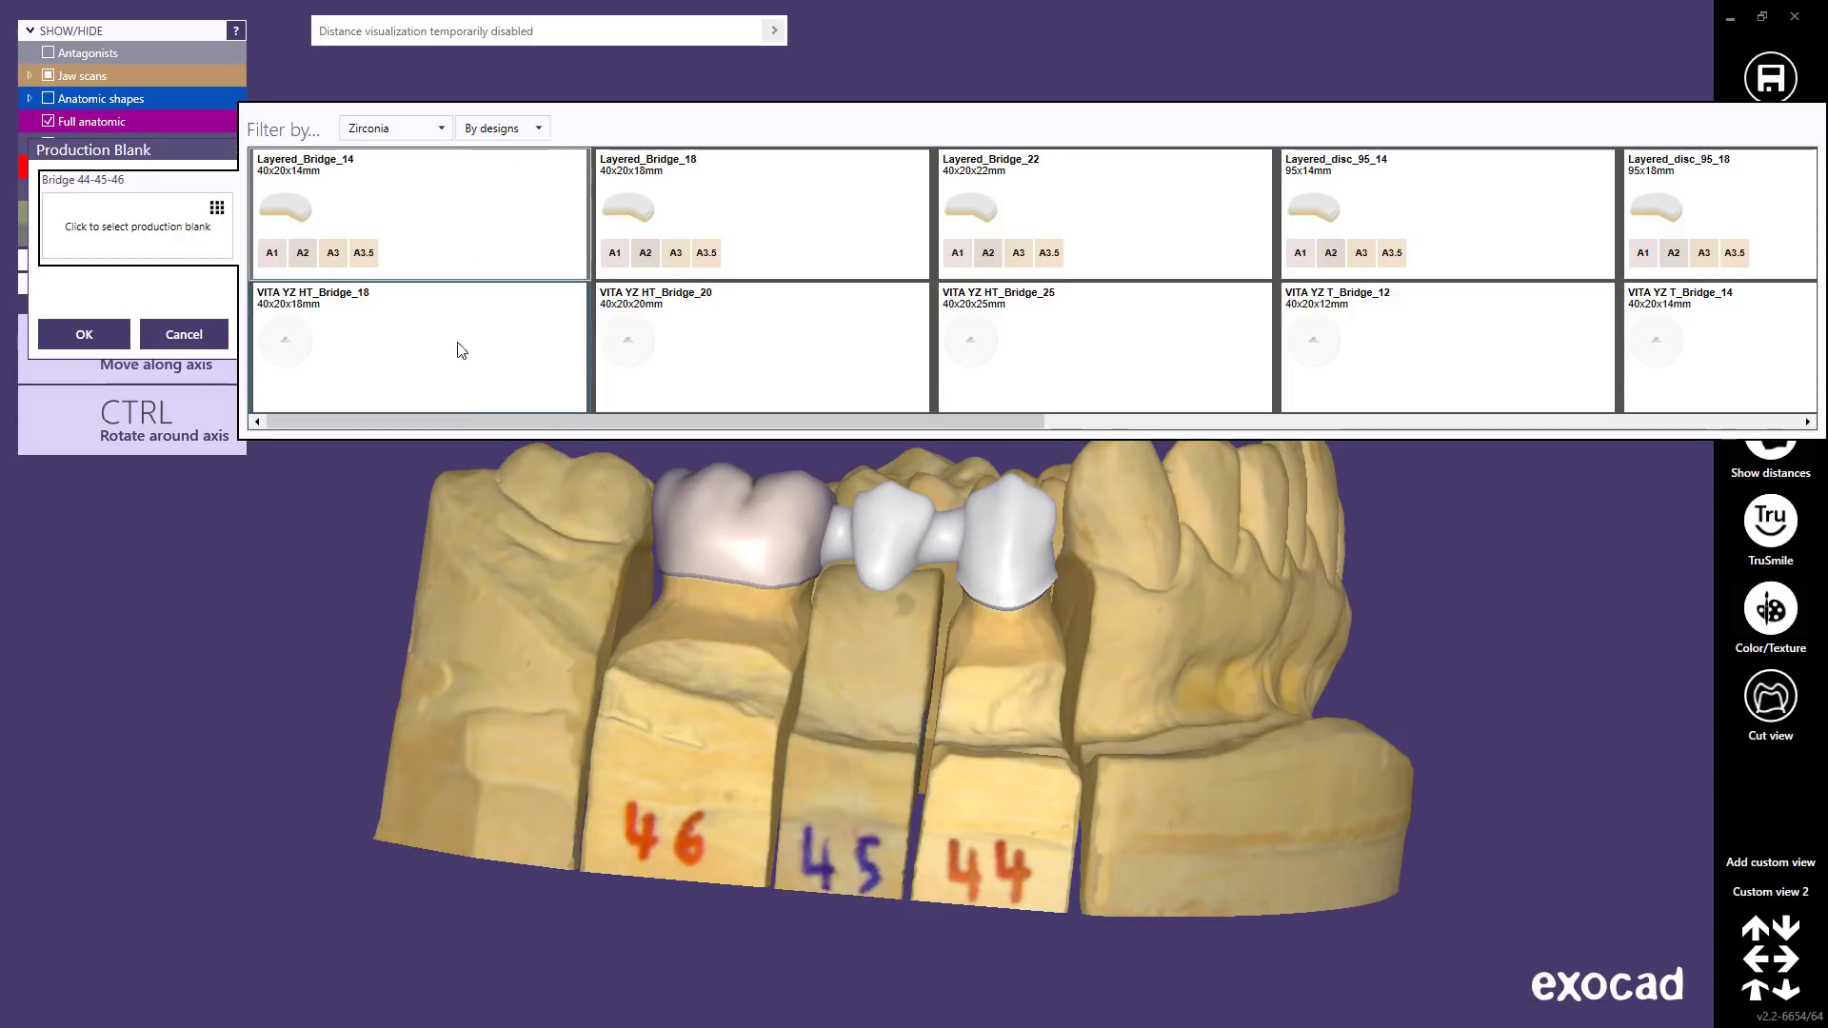
{"action": "left_click_drag", "start_coordinate": [476, 422], "coordinate": [411, 440]}
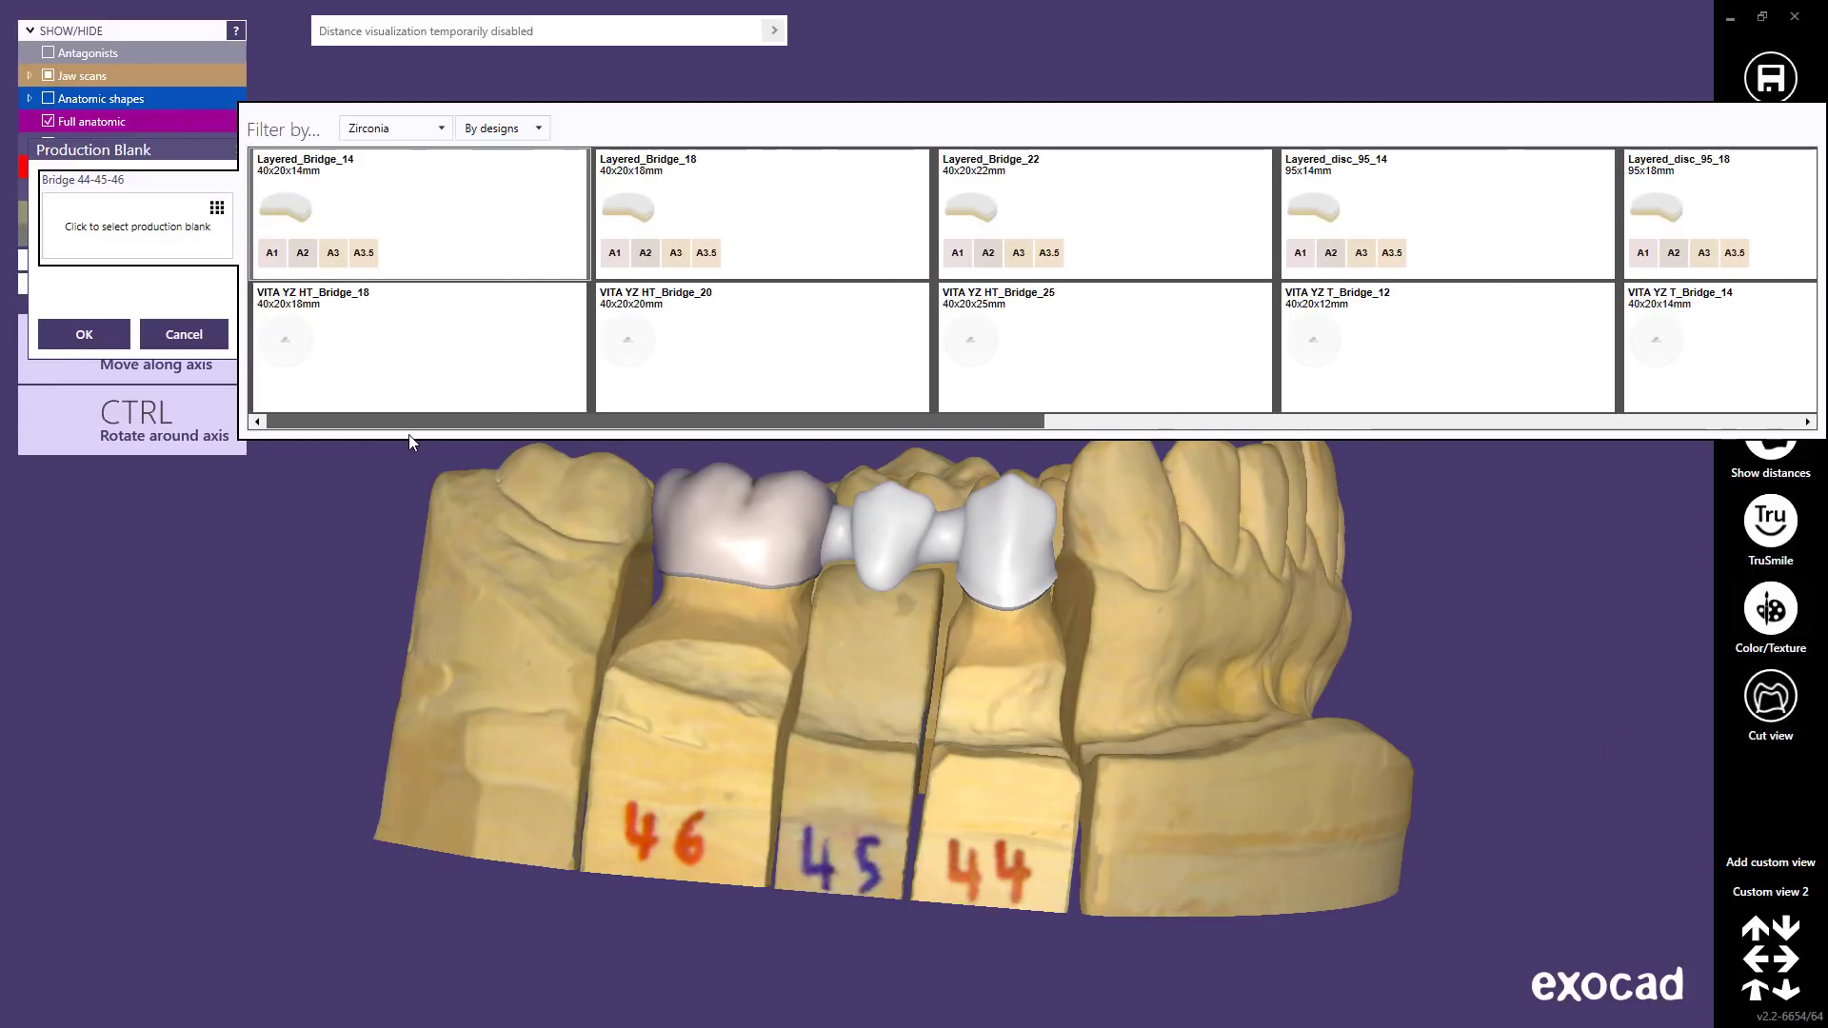
{"action": "left_click", "coordinate": [302, 207]}
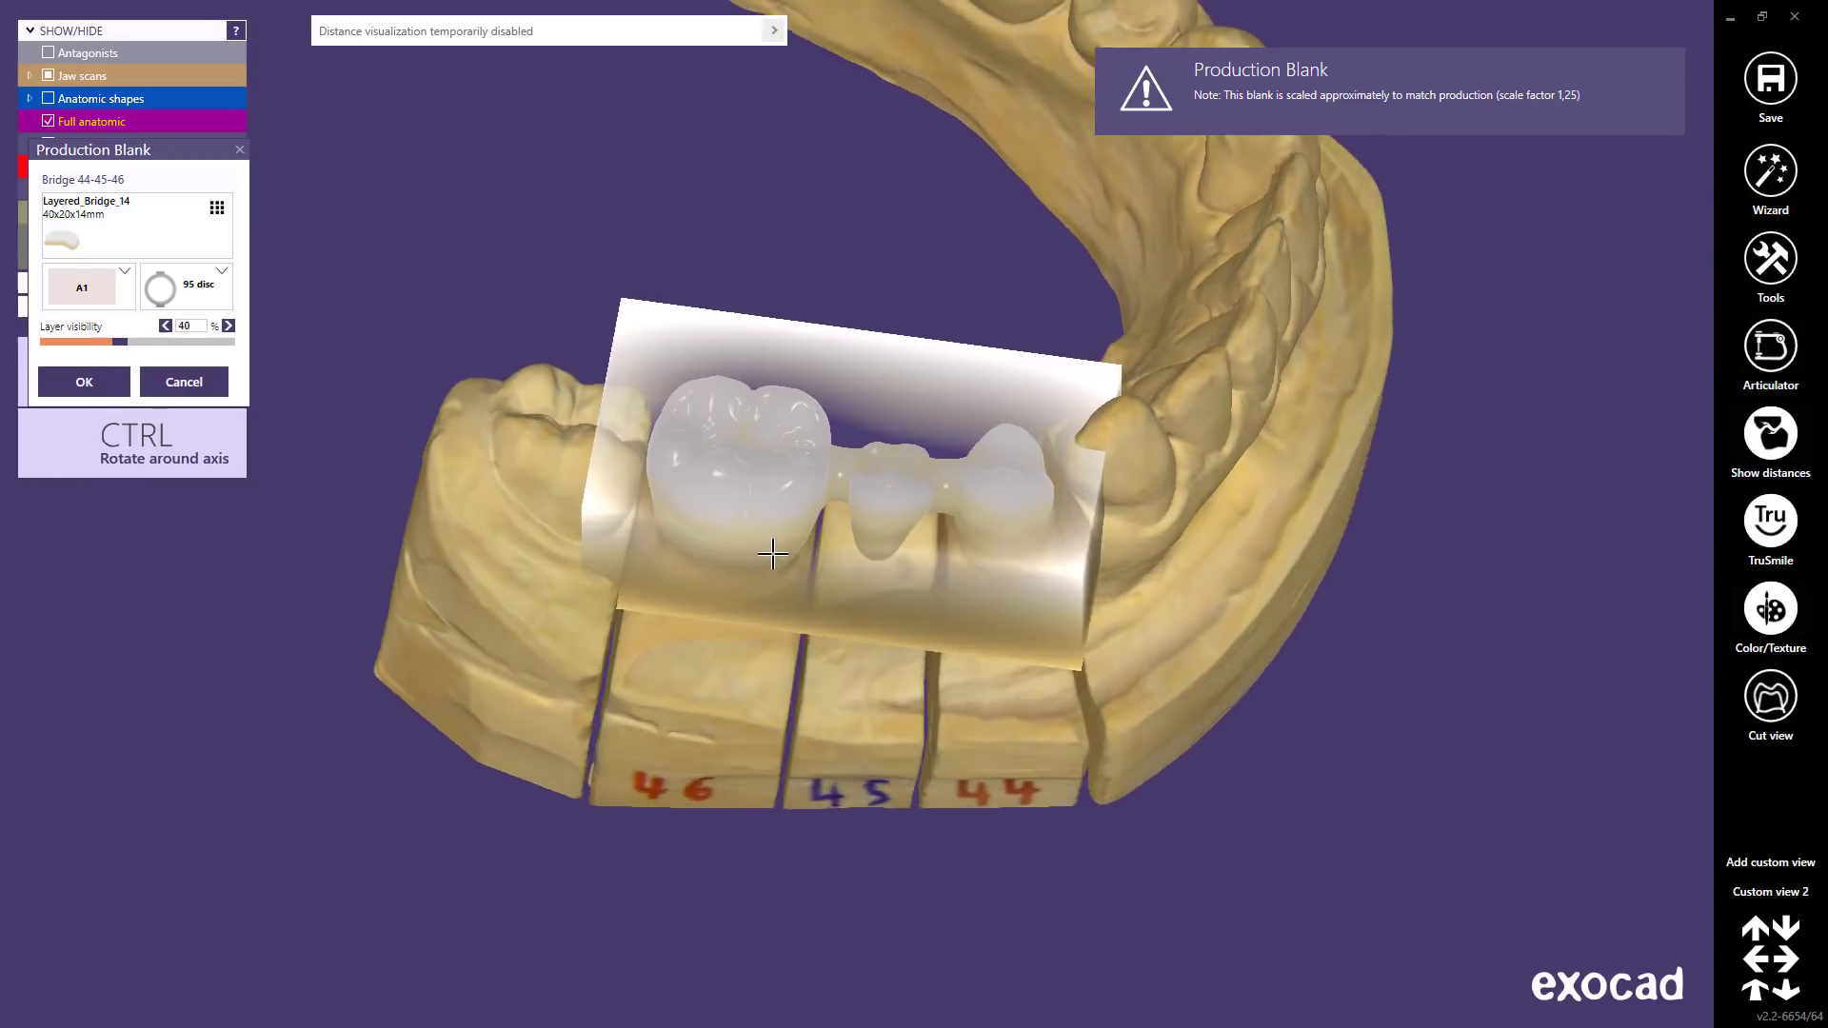
- Reposition and level the translucent production blank so it fully encloses Bridge 44-45-46, checking its fit from the occlusal and buccal sides
{"action": "mouse_move", "coordinate": [772, 557]}
{"action": "left_mouse_down"}
{"action": "mouse_move", "coordinate": [777, 522]}
{"action": "mouse_move", "coordinate": [781, 576]}
{"action": "mouse_move", "coordinate": [795, 478]}
{"action": "mouse_move", "coordinate": [793, 553]}
{"action": "left_mouse_up"}
{"action": "right_click_drag", "start_coordinate": [812, 568], "coordinate": [1020, 523]}
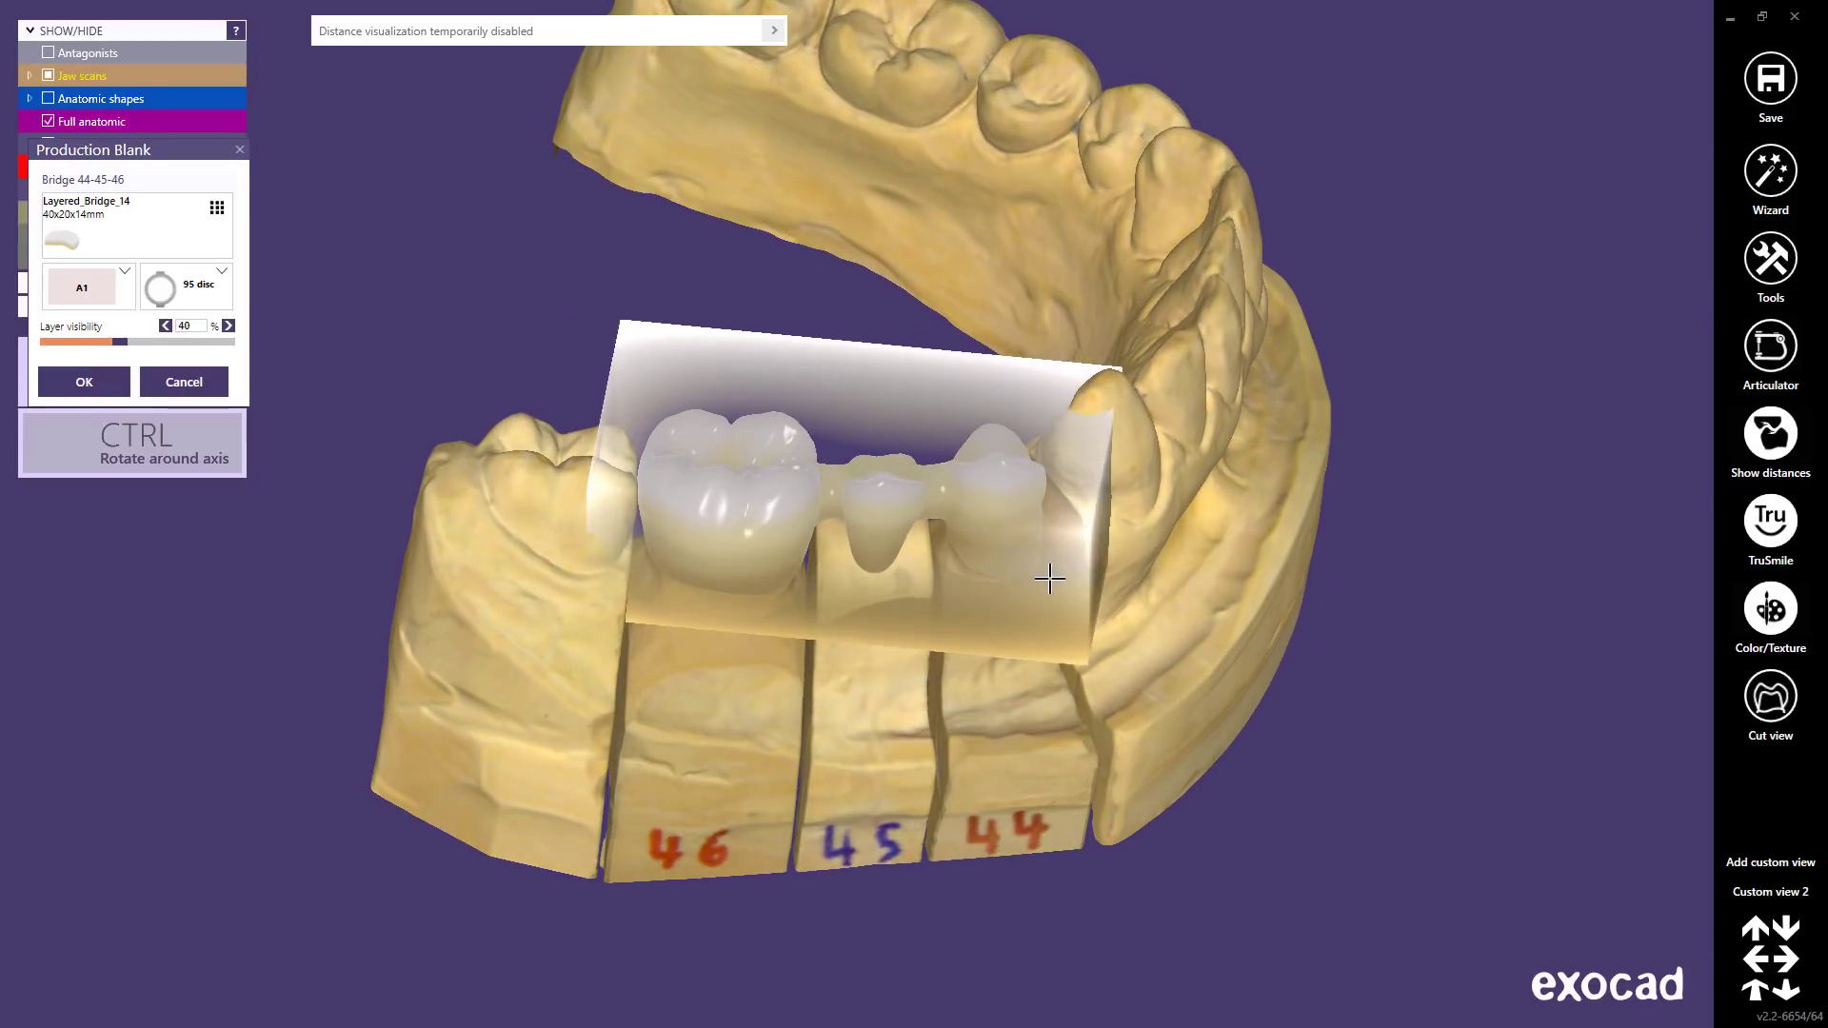
{"action": "left_click_drag", "start_coordinate": [1053, 580], "coordinate": [1119, 524], "text": "ctrl"}
{"action": "right_click_drag", "start_coordinate": [833, 637], "coordinate": [838, 632]}
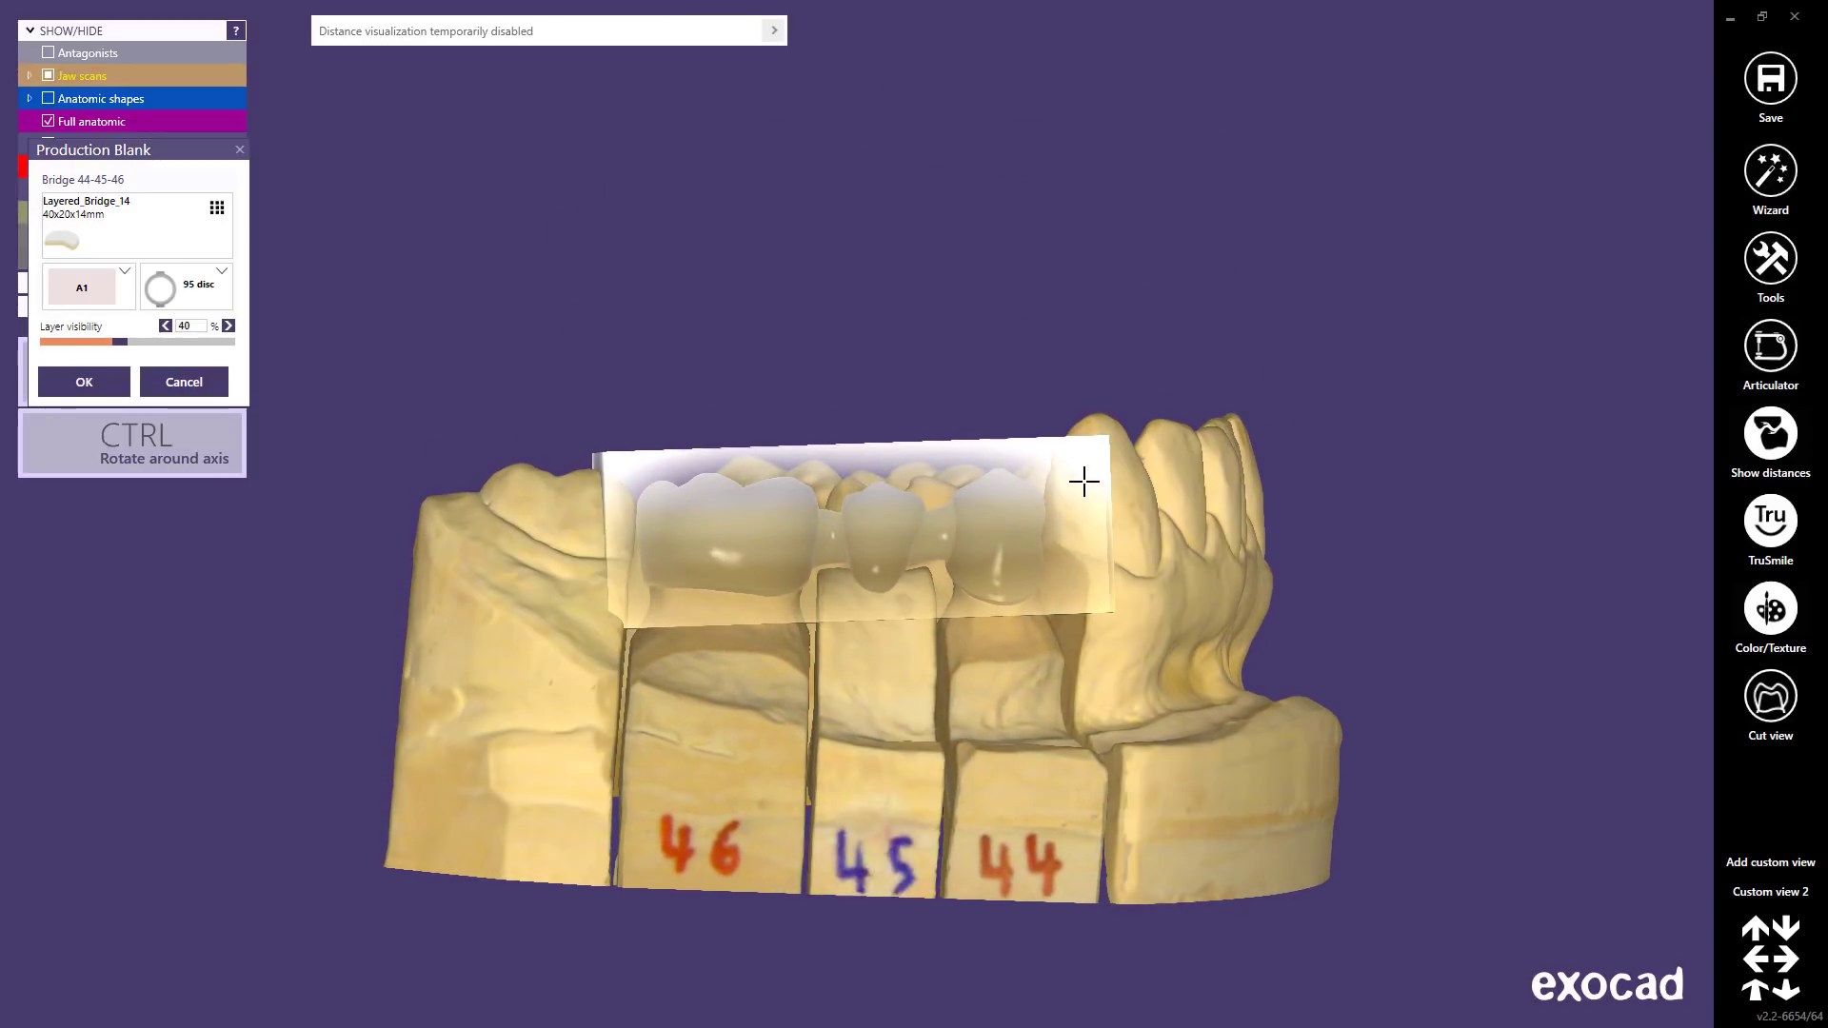
{"action": "left_click_drag", "start_coordinate": [1085, 500], "coordinate": [1085, 488]}
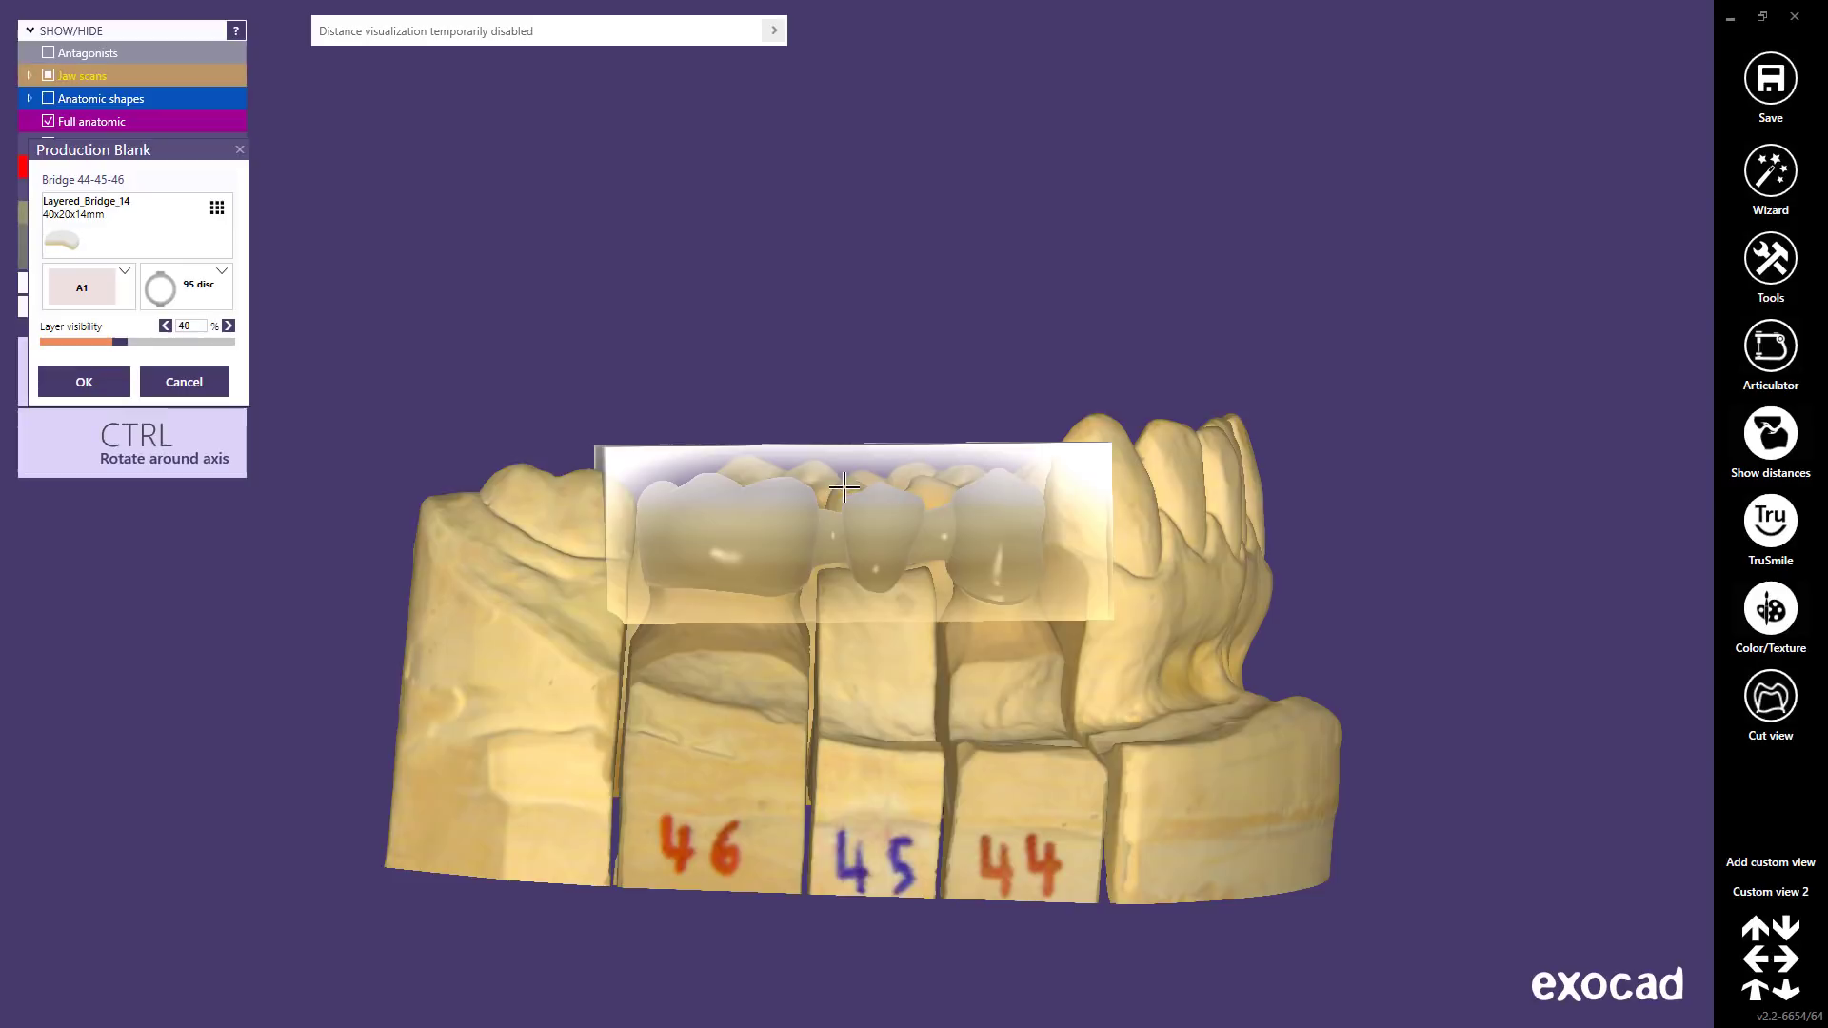
{"action": "left_click_drag", "start_coordinate": [839, 492], "coordinate": [834, 487]}
{"action": "middle_click", "coordinate": [835, 492]}
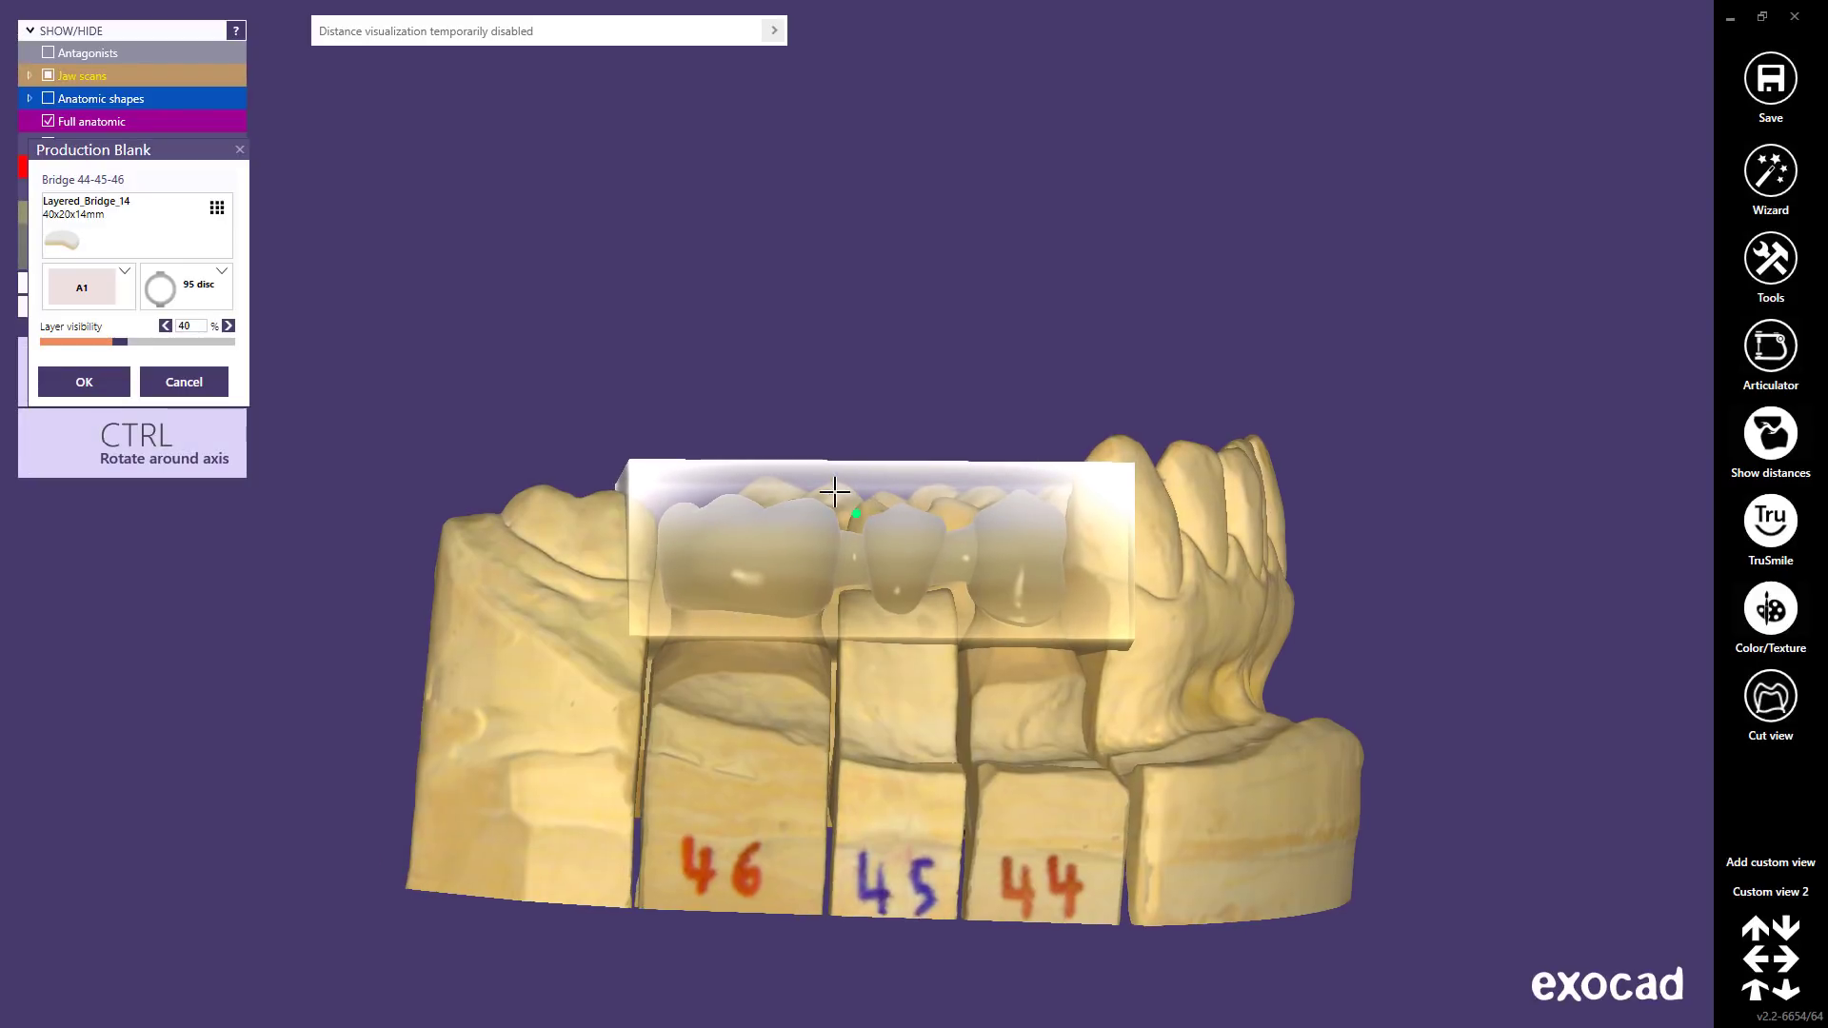
{"action": "right_click_drag", "start_coordinate": [835, 522], "coordinate": [834, 519]}
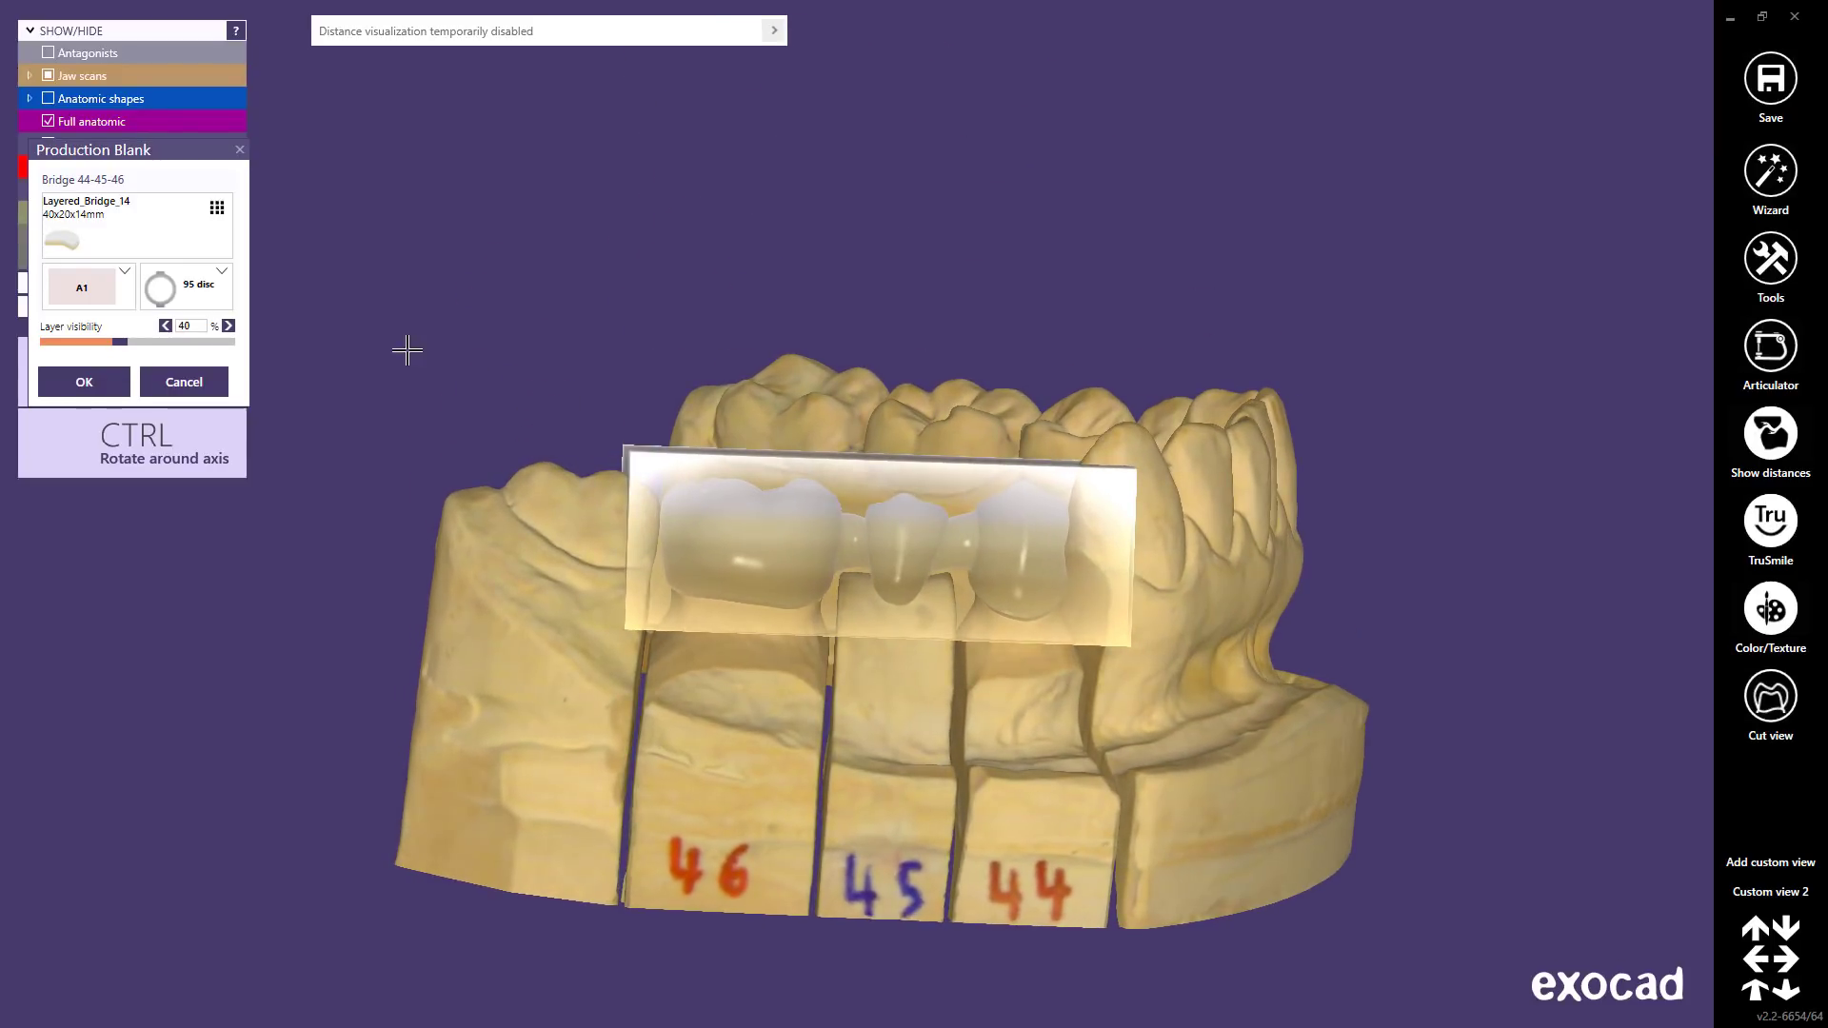
- Preview shades A2 and A3 for the bridge blank and set its shade to A3.5
{"action": "left_click", "coordinate": [122, 288]}
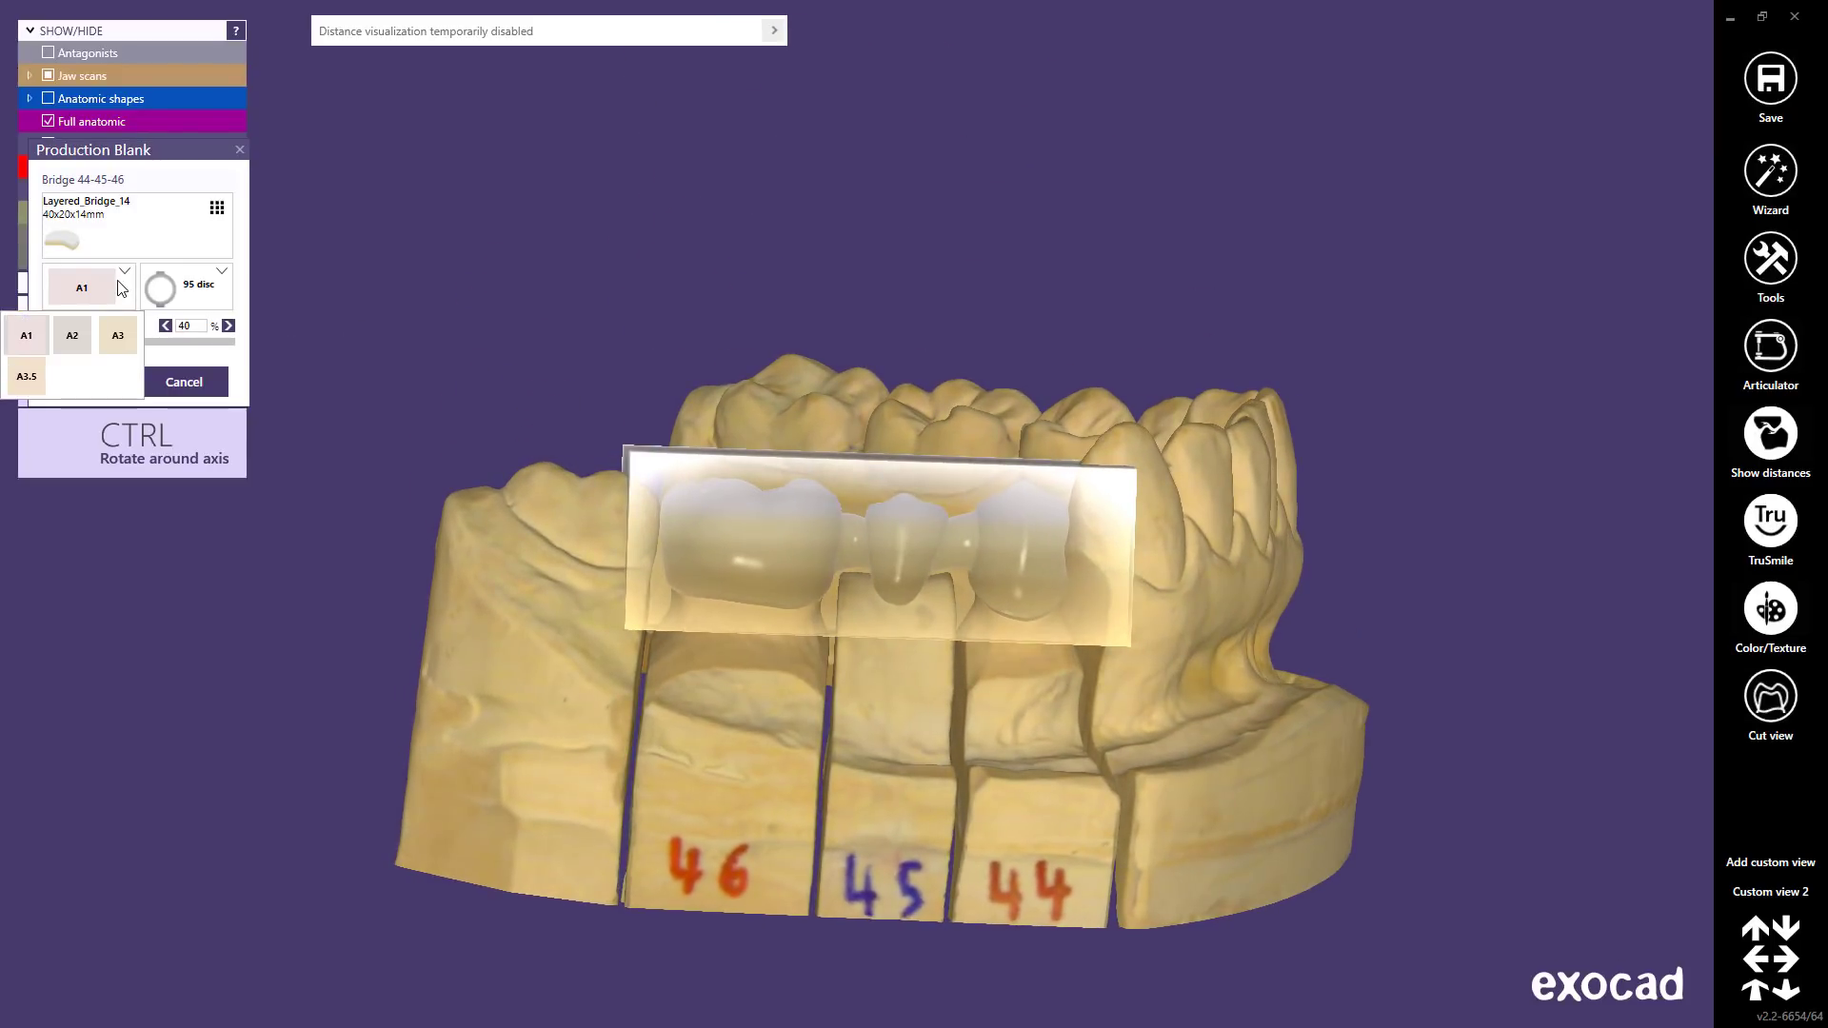
{"action": "left_click", "coordinate": [76, 346]}
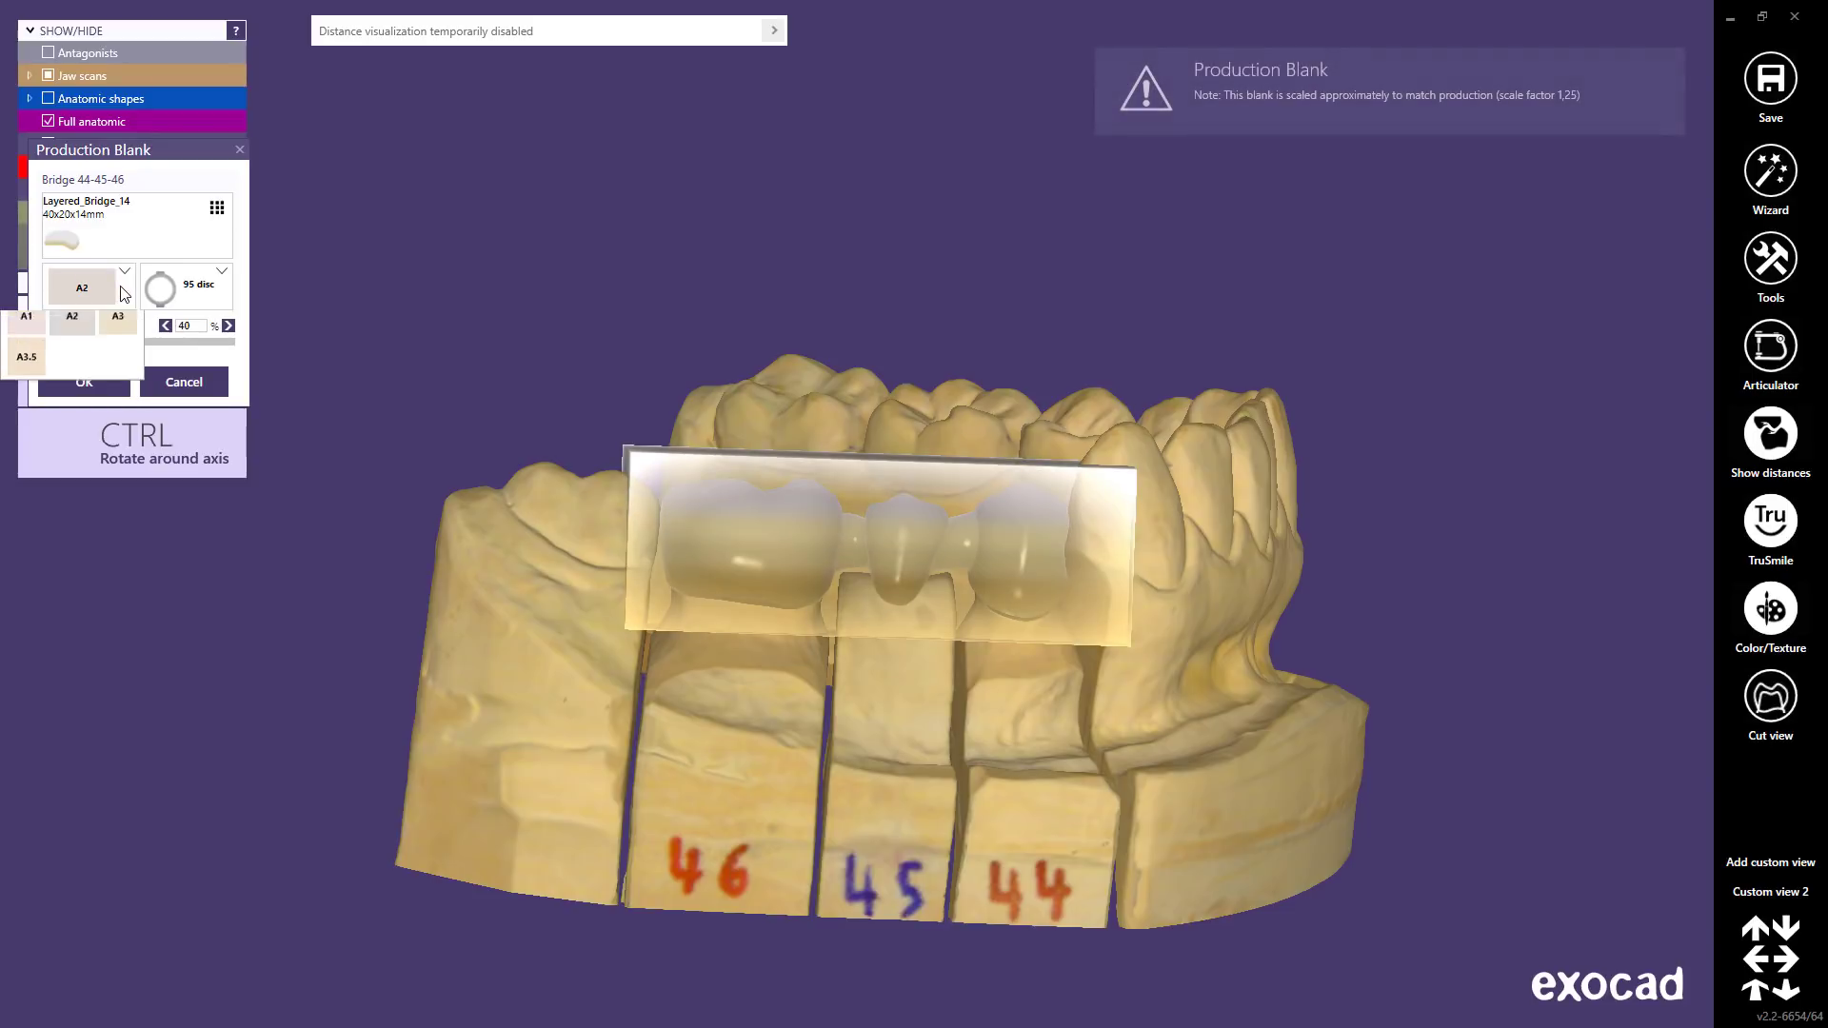
{"action": "left_click", "coordinate": [118, 319]}
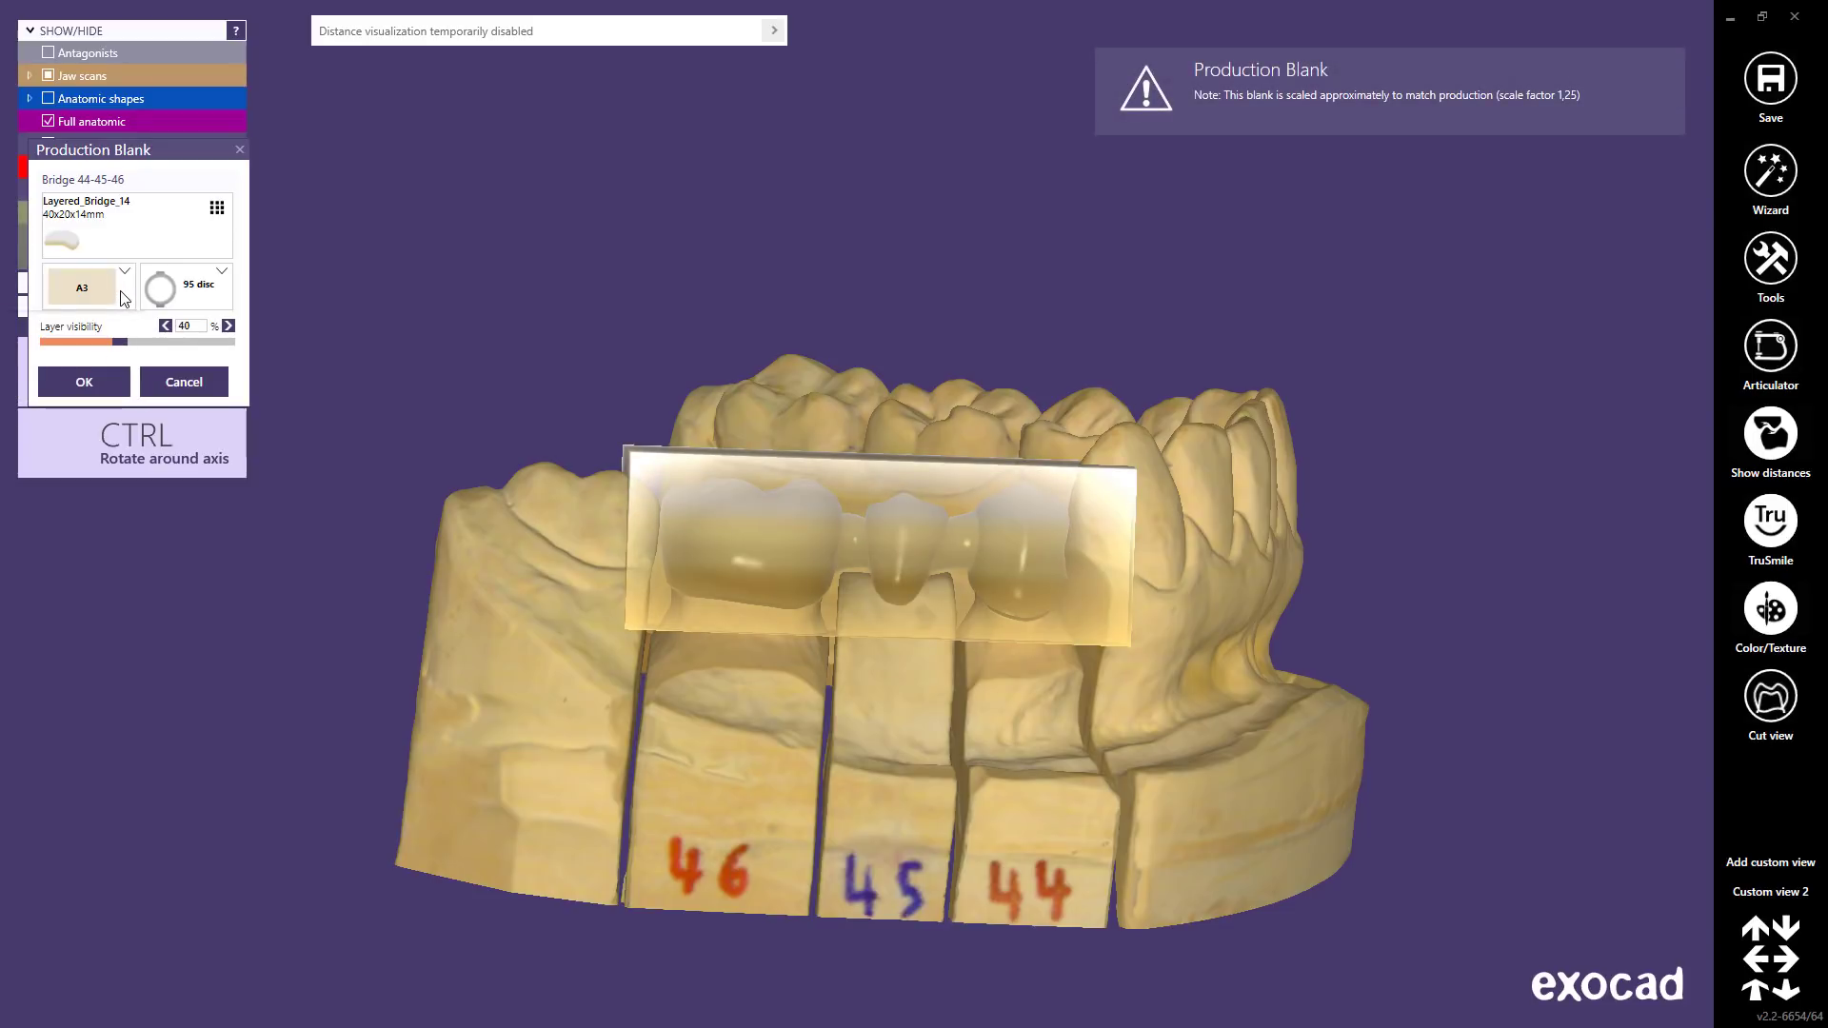
{"action": "left_click", "coordinate": [122, 295]}
{"action": "left_click", "coordinate": [78, 354]}
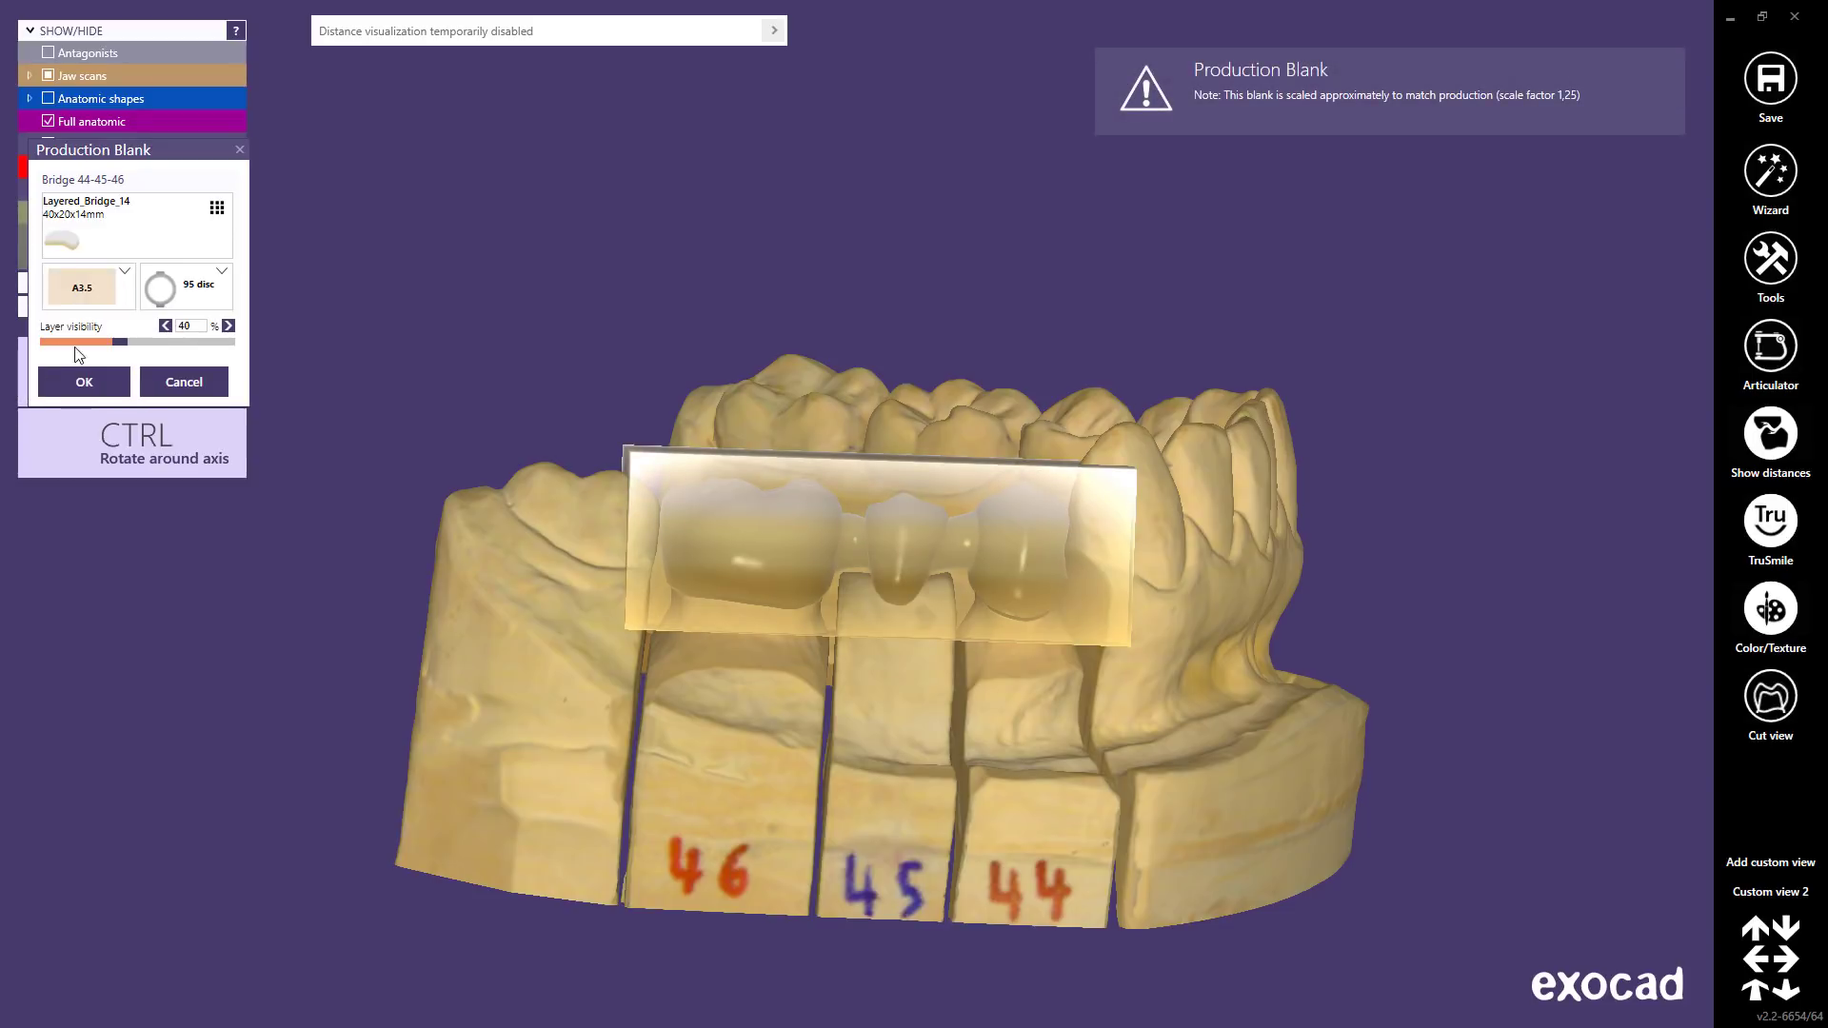
- Check the disc options, set the blank's layer visibility to 27 %, and confirm the production blank
{"action": "left_click", "coordinate": [222, 289]}
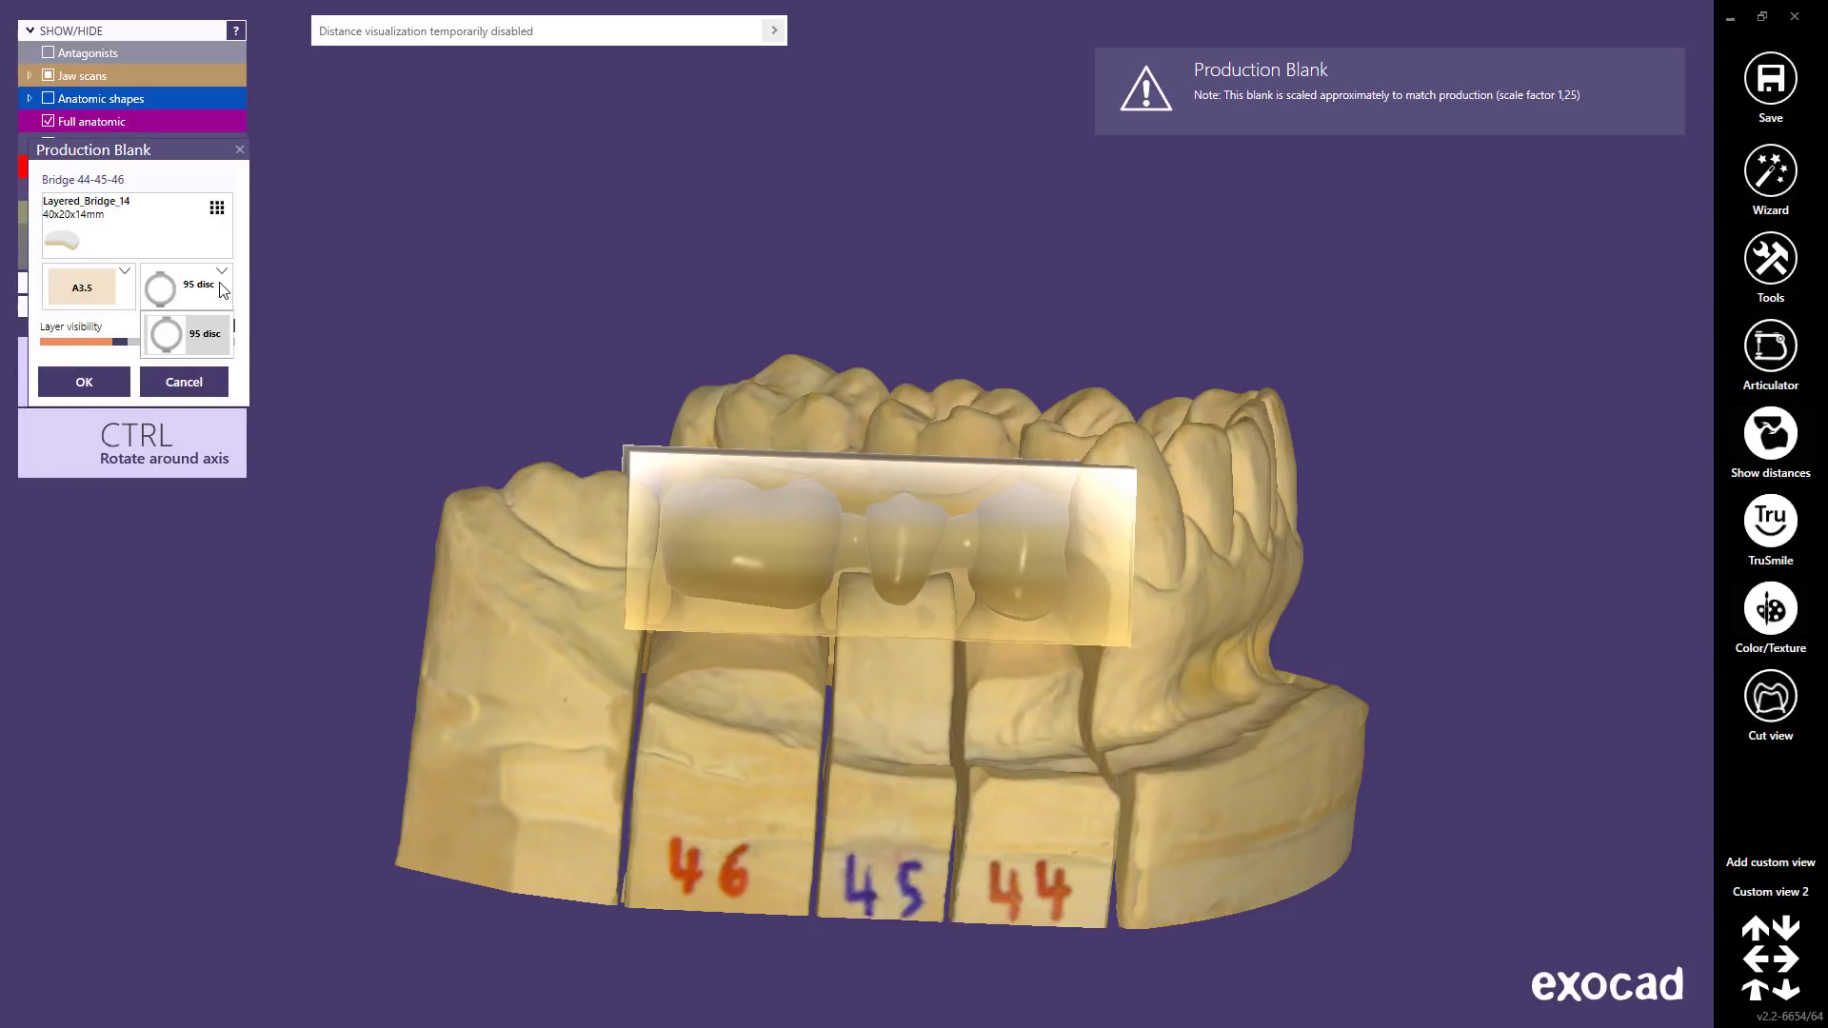
{"action": "left_click", "coordinate": [219, 284]}
{"action": "left_click_drag", "start_coordinate": [124, 344], "coordinate": [165, 344]}
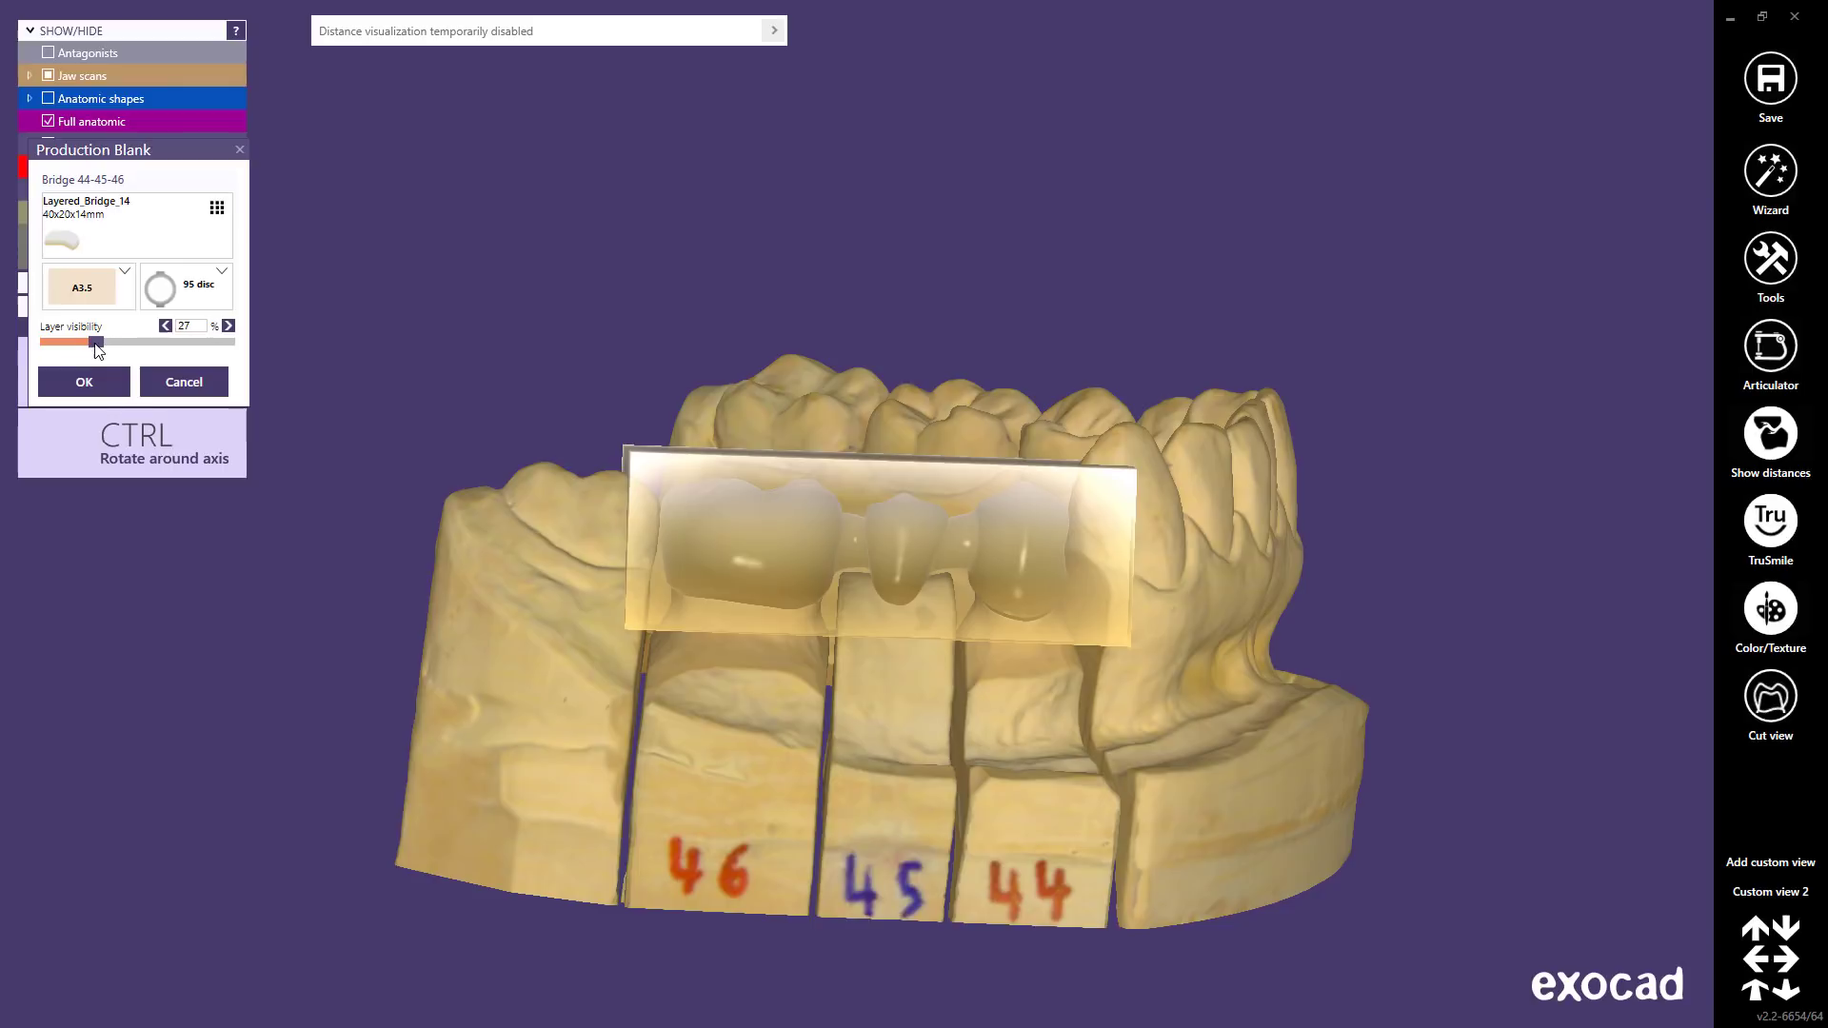
{"action": "left_click", "coordinate": [85, 386]}
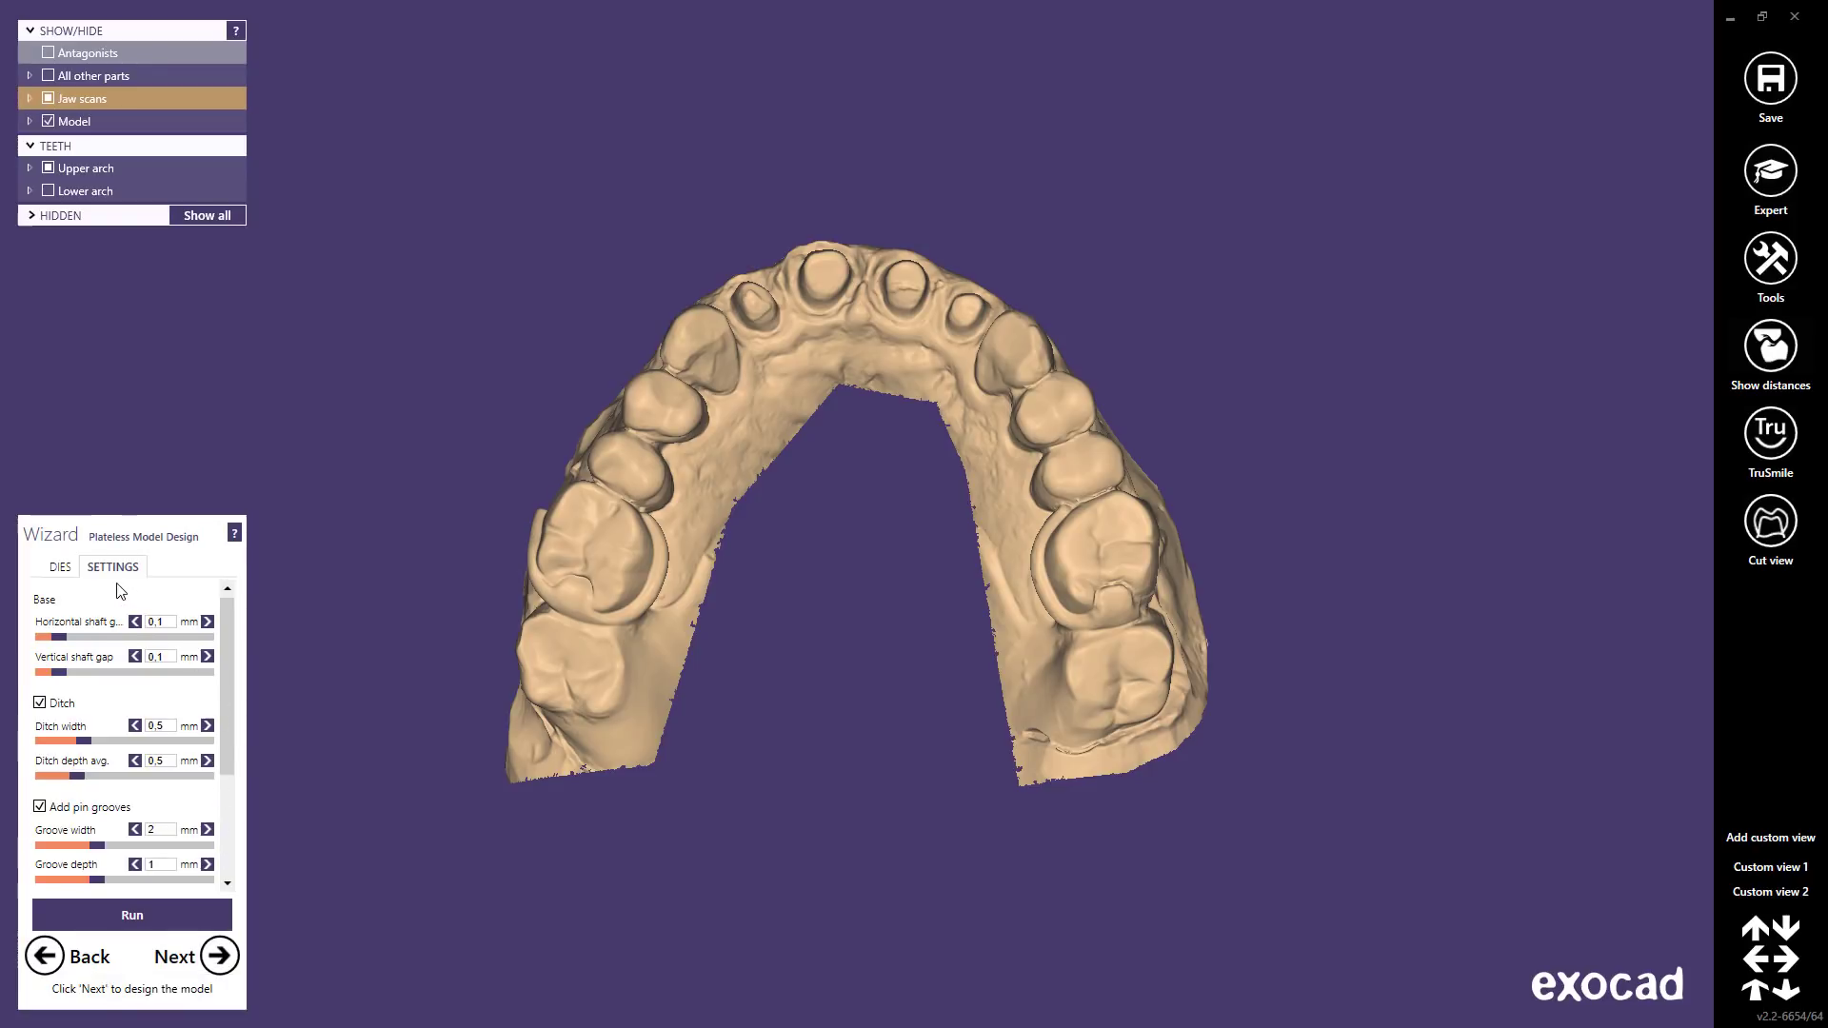
- Open the die settings of the Plateless Model Design and tilt the insertion directions of the four anterior dies in a front view
{"action": "left_click", "coordinate": [61, 568]}
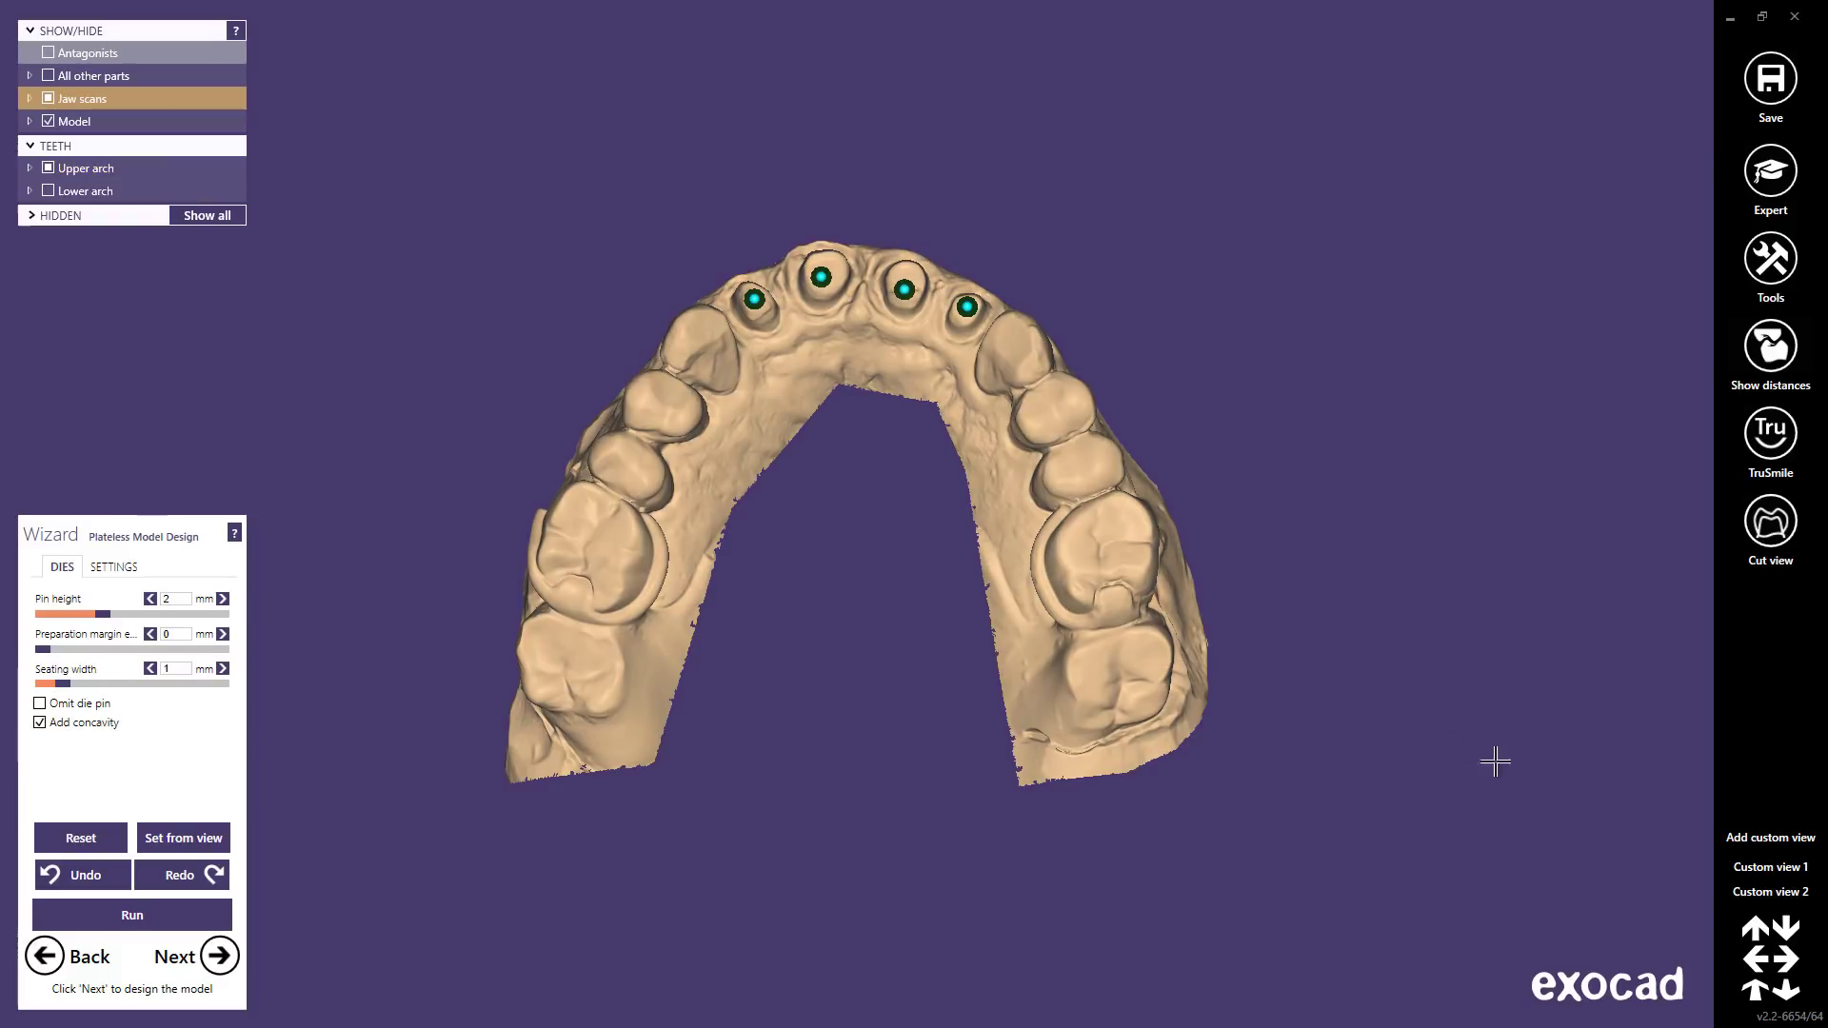
{"action": "left_click", "coordinate": [1756, 893]}
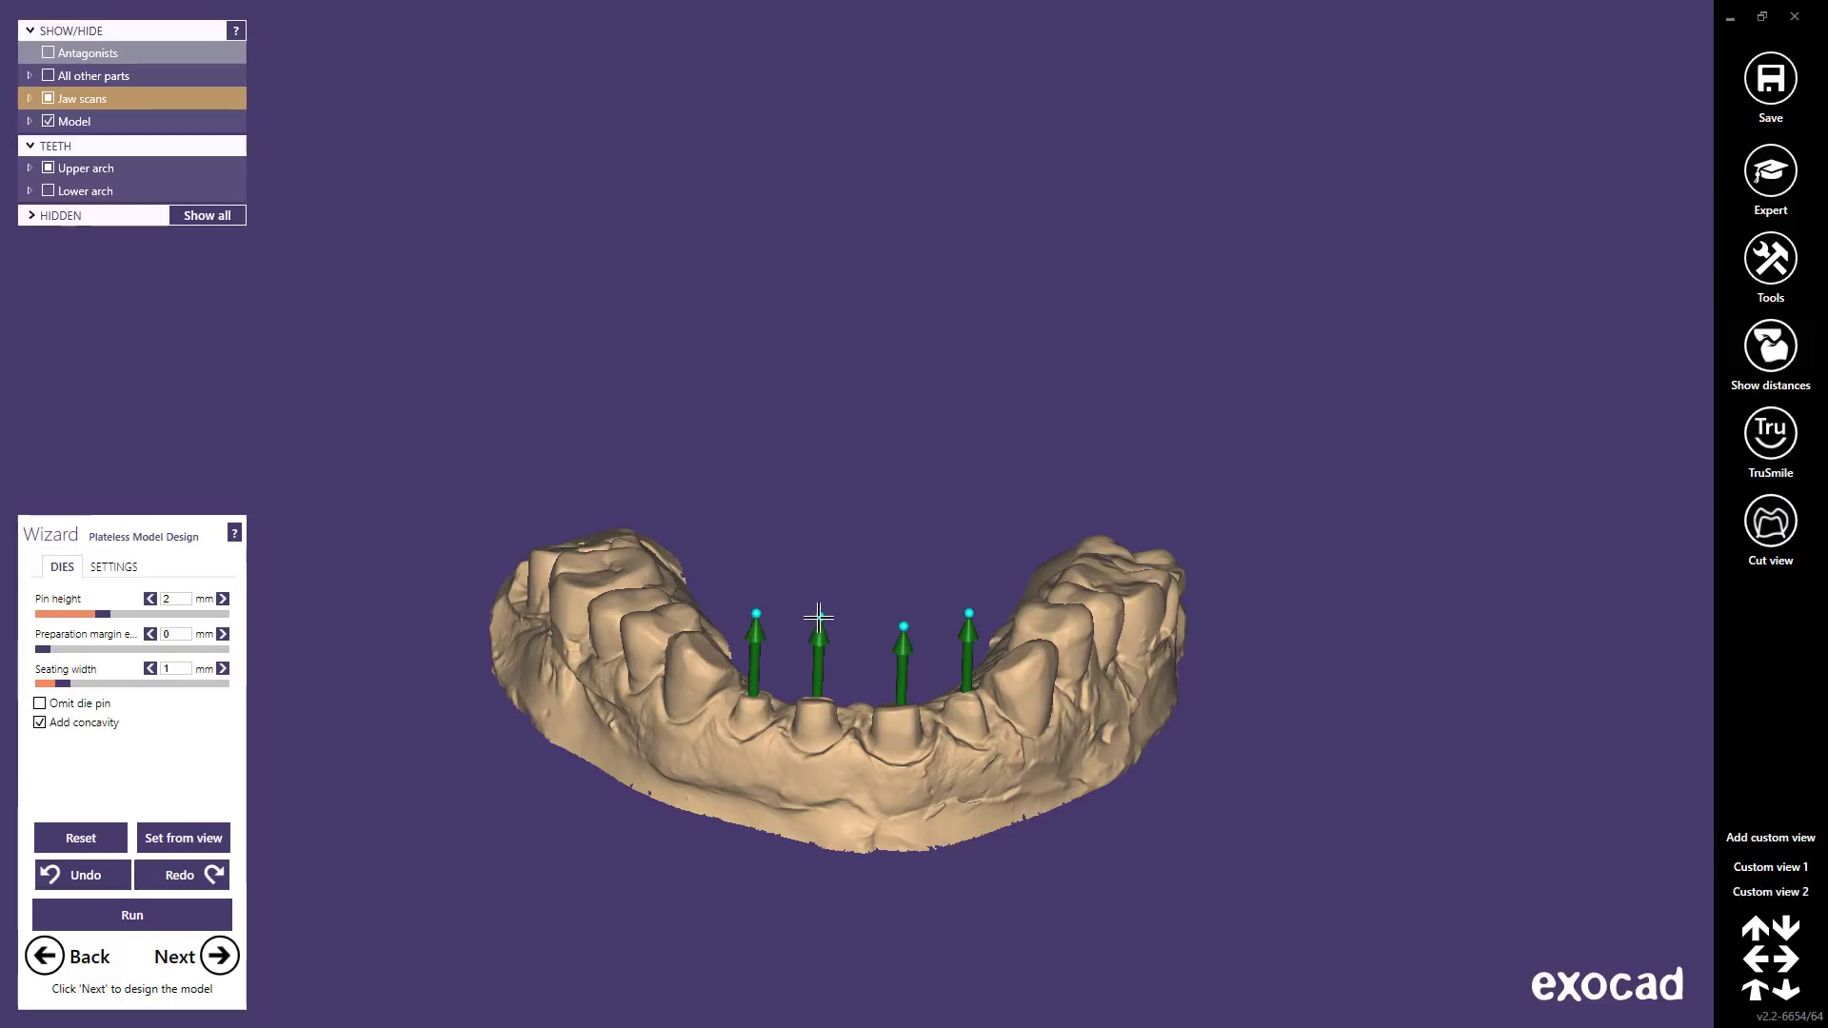
{"action": "left_click_drag", "start_coordinate": [819, 618], "coordinate": [771, 609]}
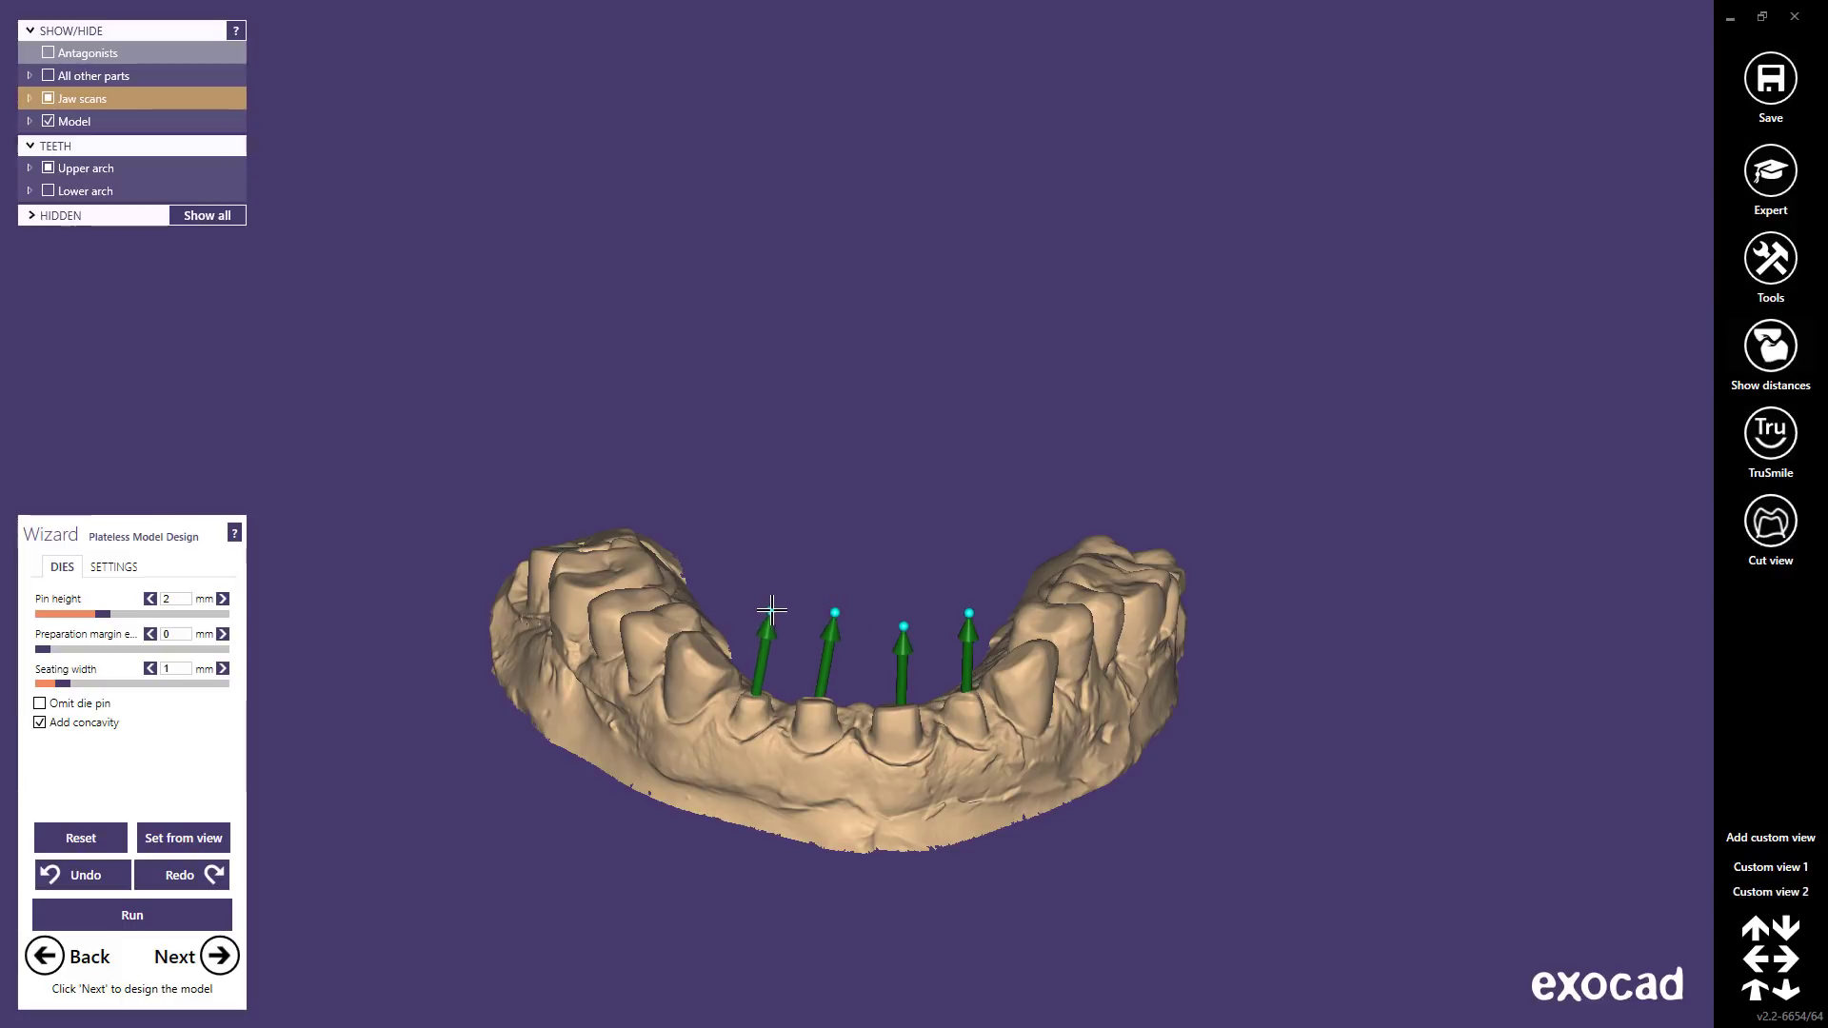
{"action": "left_click_drag", "start_coordinate": [903, 626], "coordinate": [890, 633]}
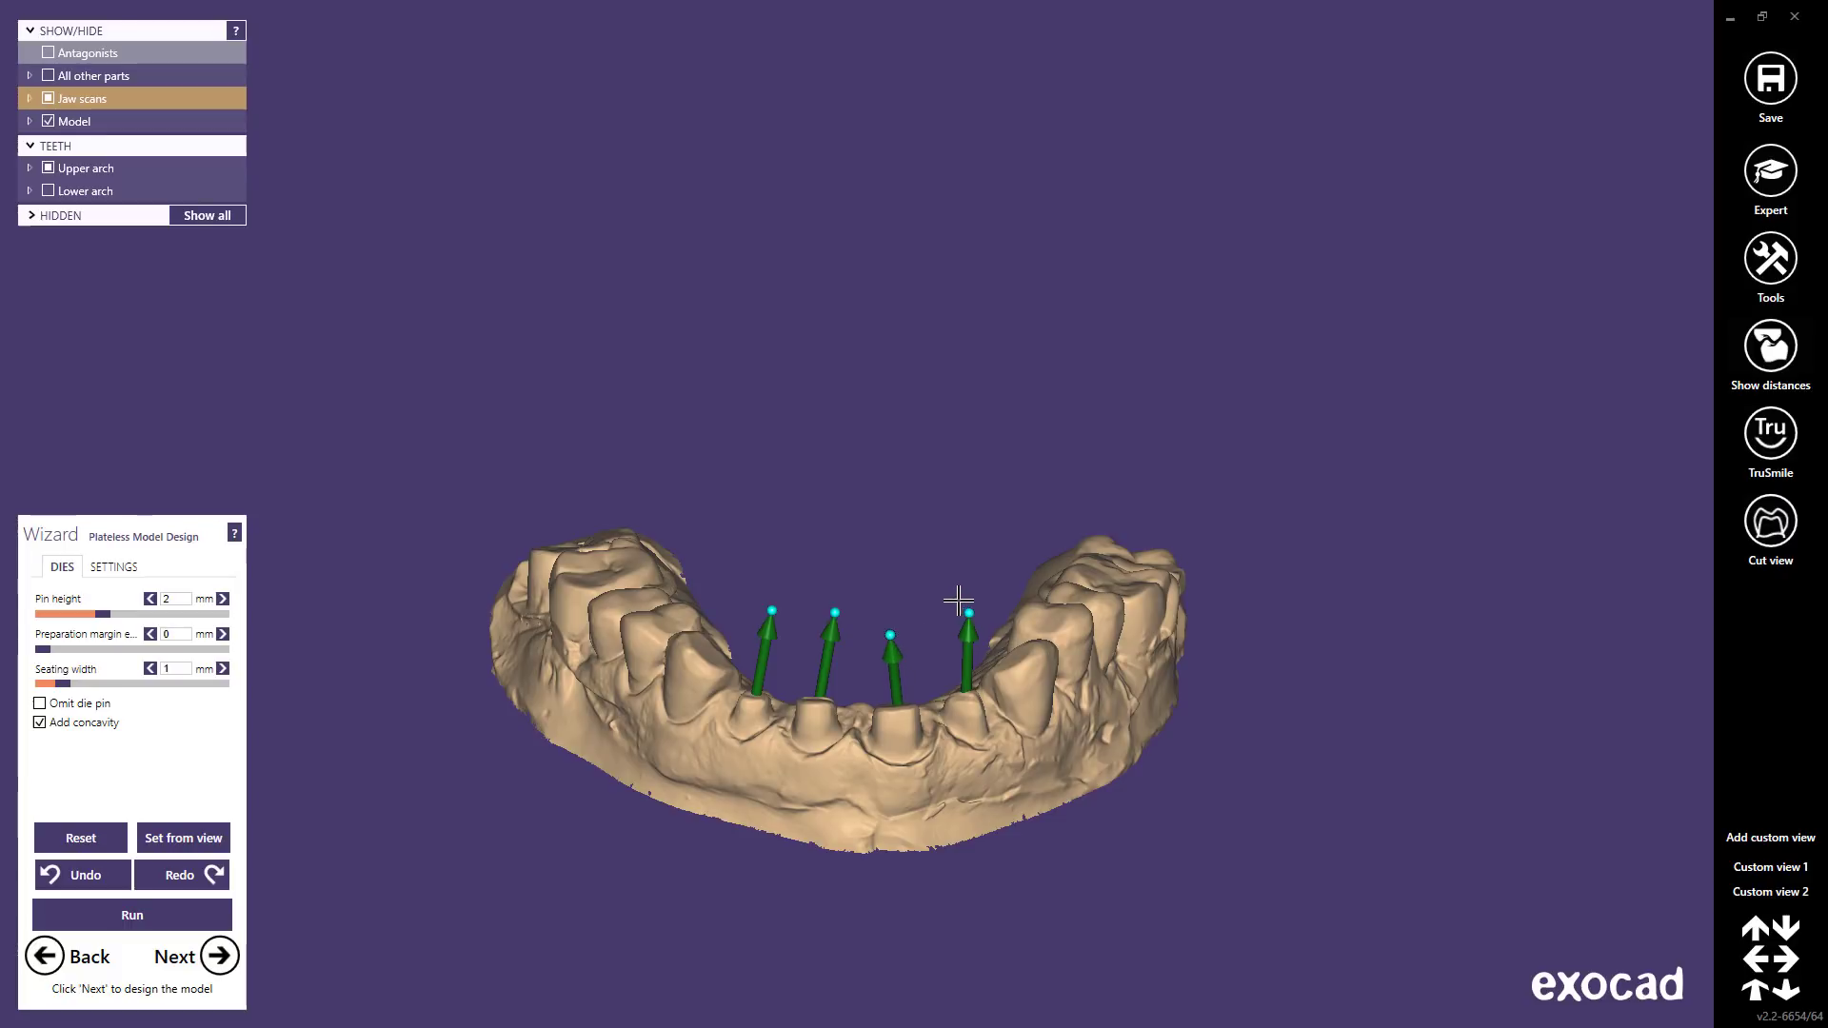
{"action": "left_click_drag", "start_coordinate": [971, 610], "coordinate": [954, 604]}
- Set all die insertion directions from an occlusal view of the jaw, and fine-tune the tilt of the two outer dies
{"action": "right_click_drag", "start_coordinate": [878, 657], "coordinate": [844, 570]}
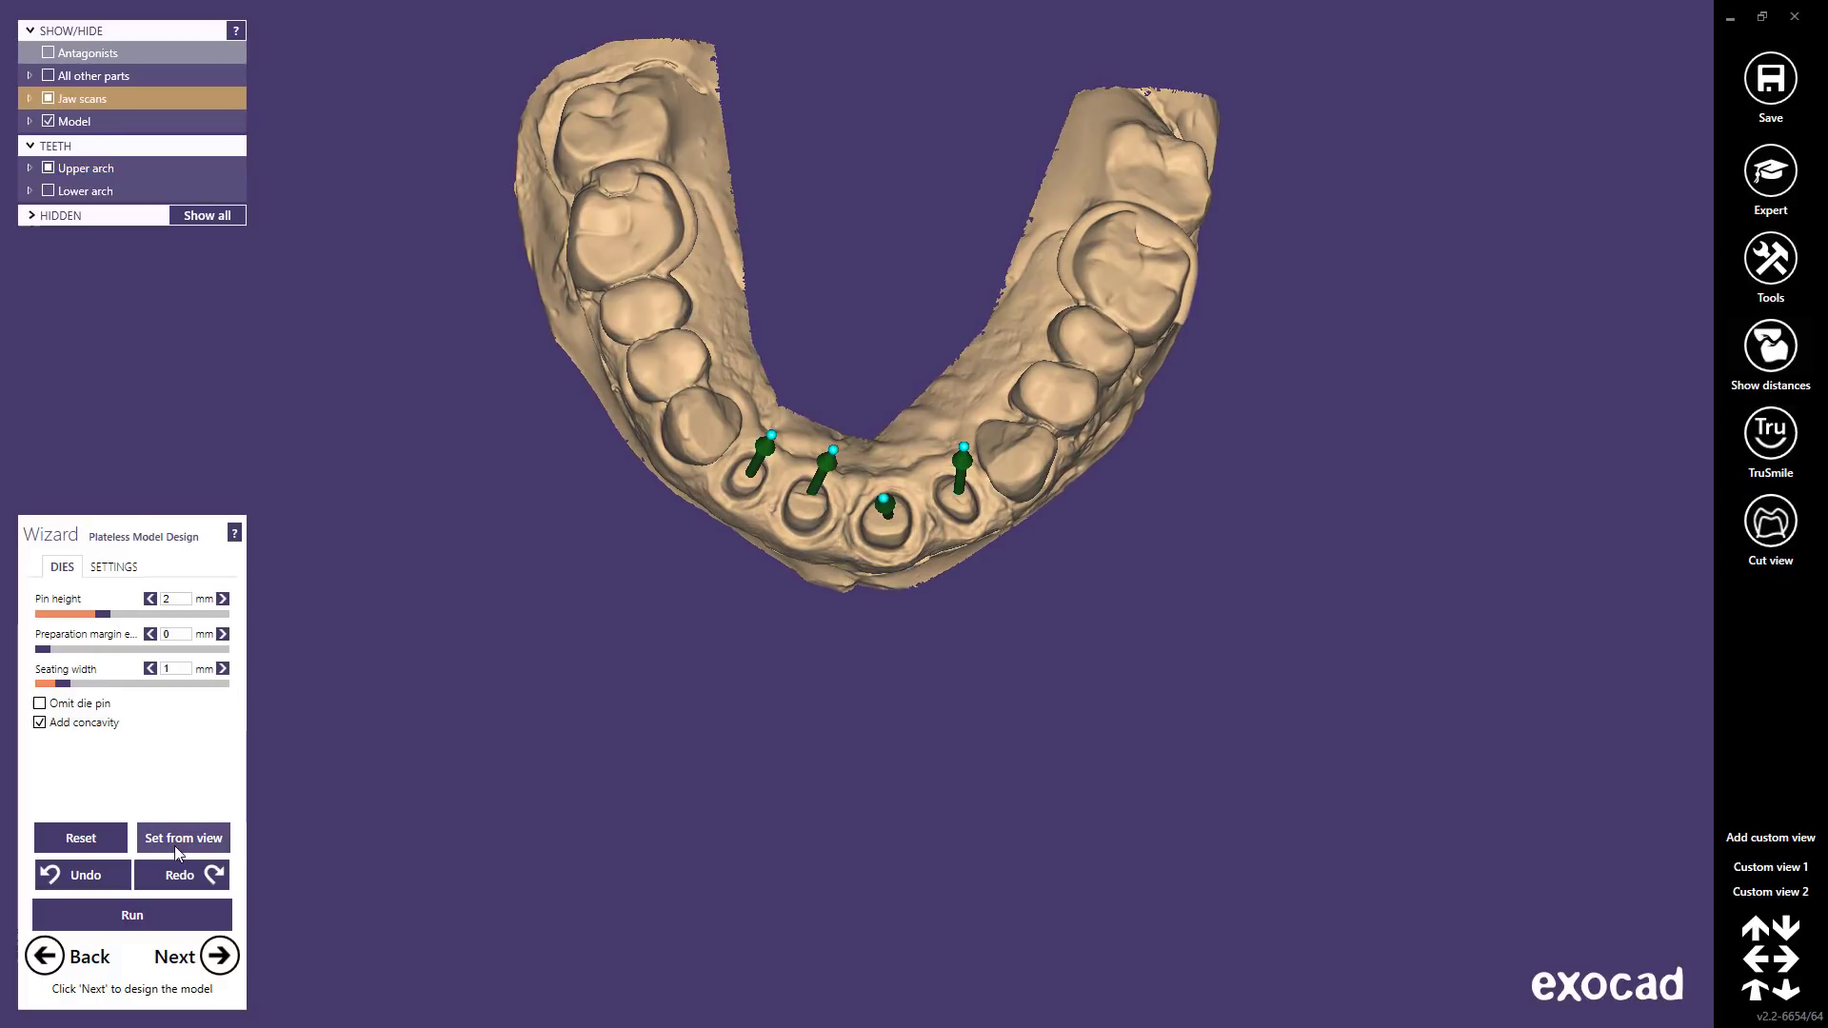
{"action": "left_click", "coordinate": [175, 843]}
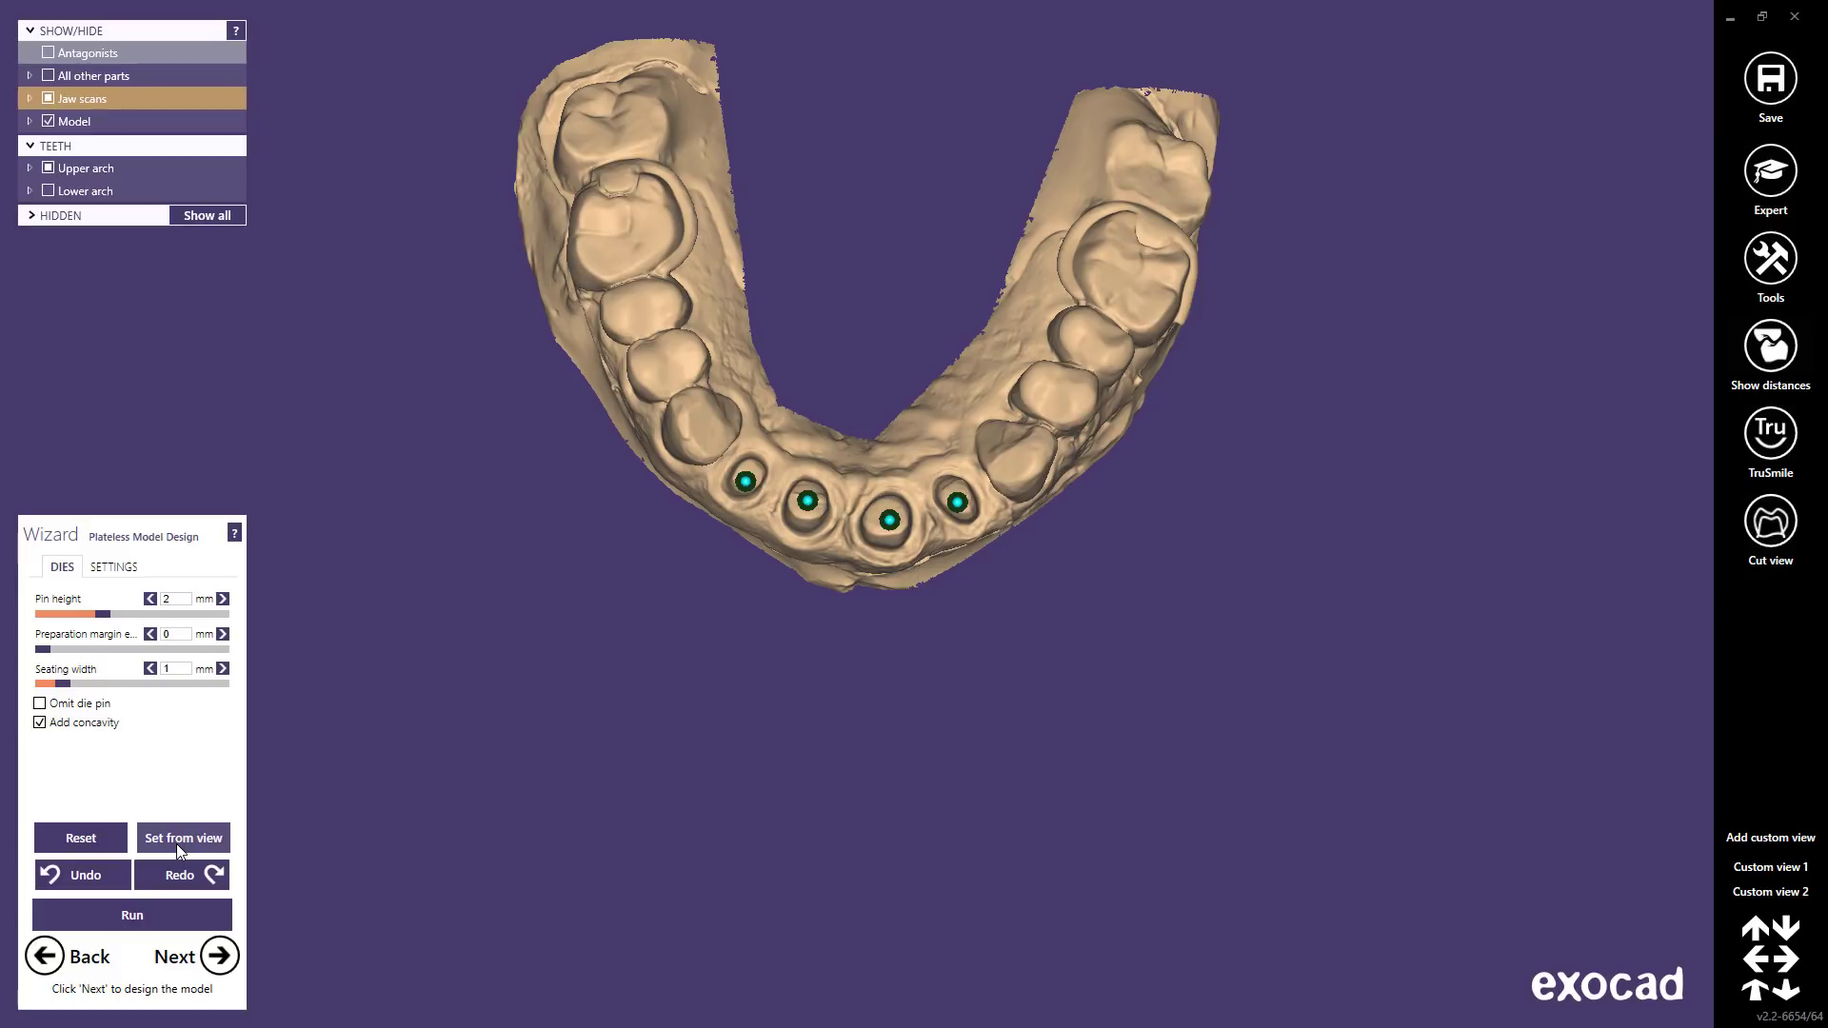
{"action": "right_click_drag", "start_coordinate": [807, 607], "coordinate": [807, 606]}
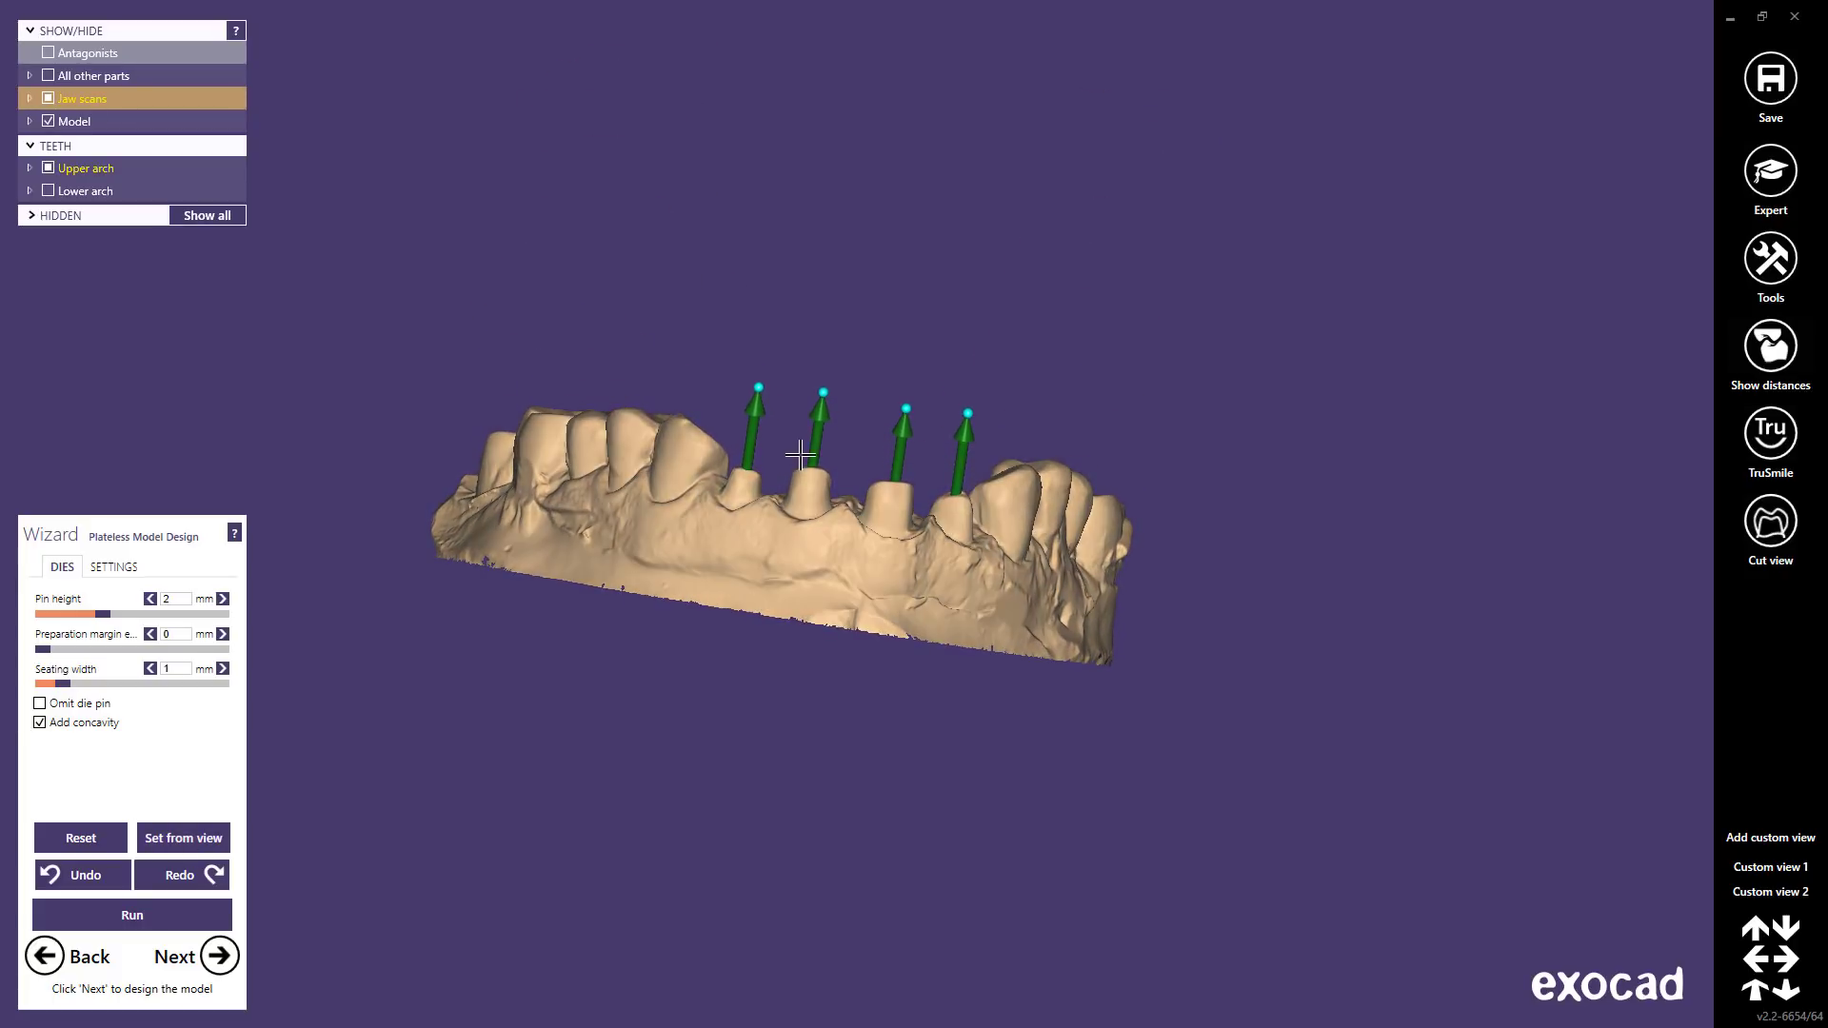
{"action": "left_click_drag", "start_coordinate": [758, 388], "coordinate": [767, 386]}
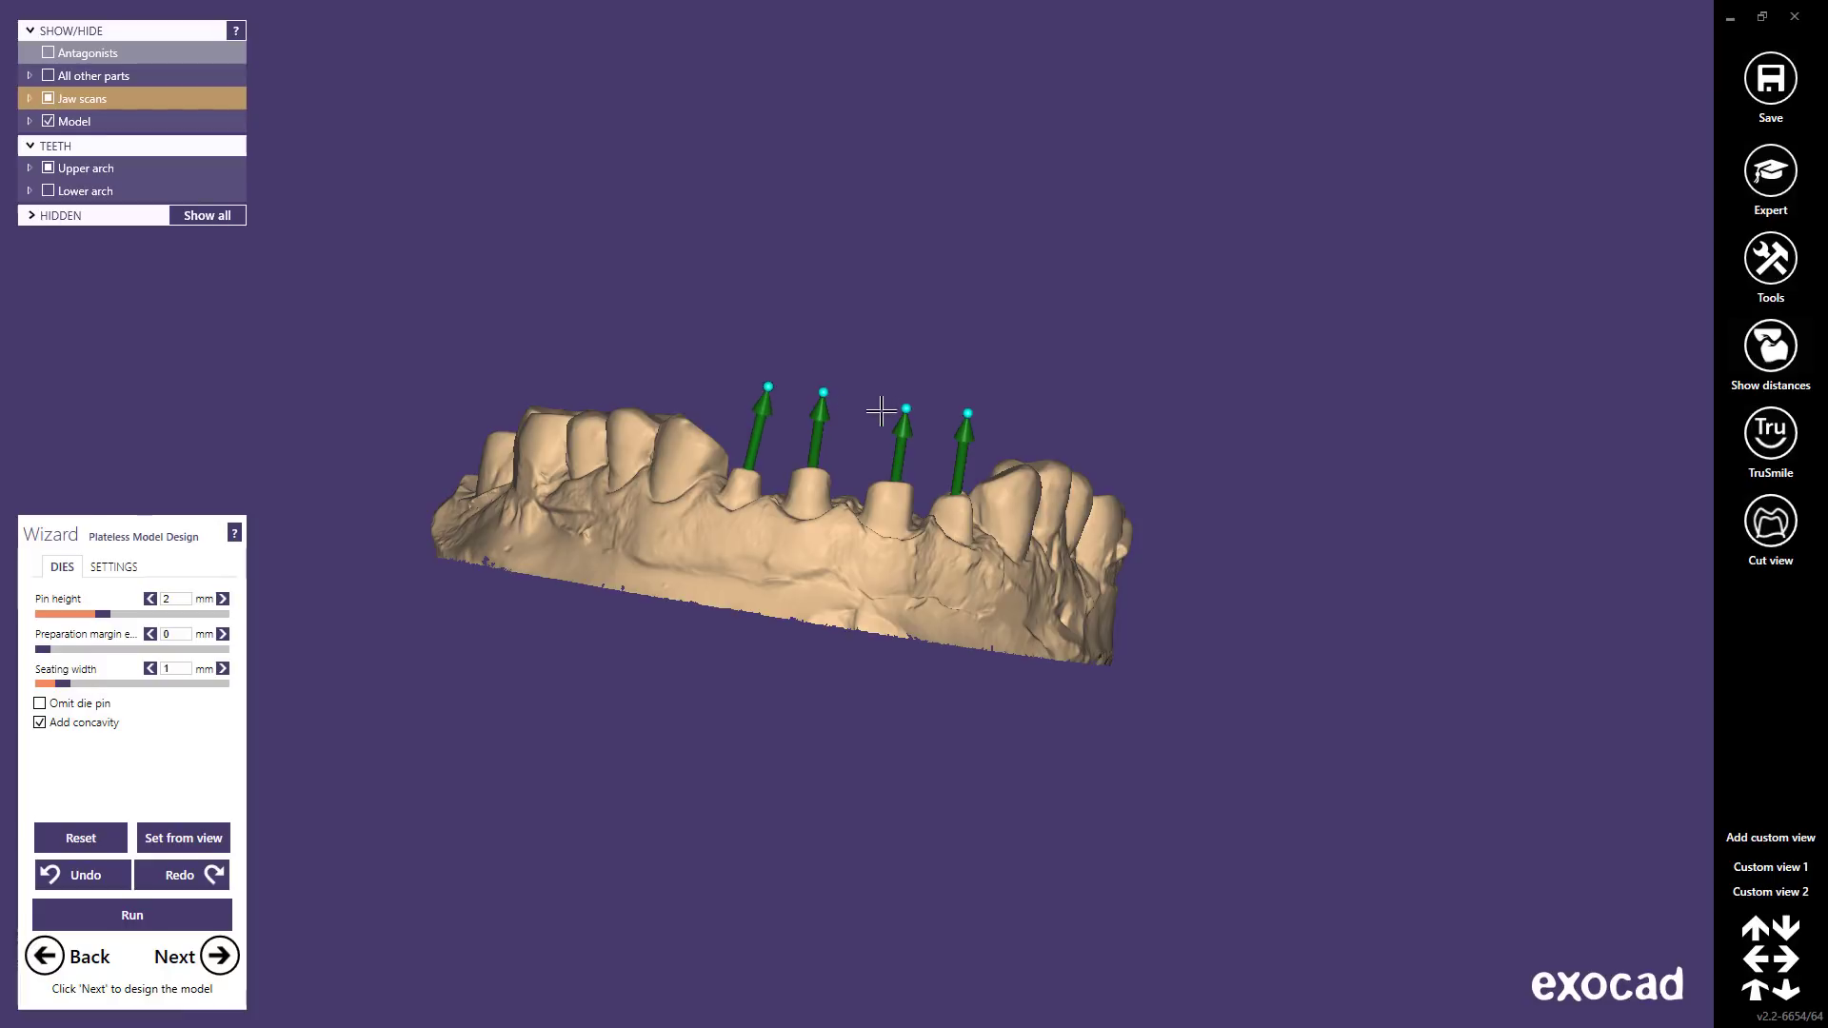
{"action": "left_click_drag", "start_coordinate": [970, 407], "coordinate": [963, 408]}
- Generate the plateless model, hide and restore its base to inspect the dies, and make the base transparent
{"action": "left_click", "coordinate": [137, 912]}
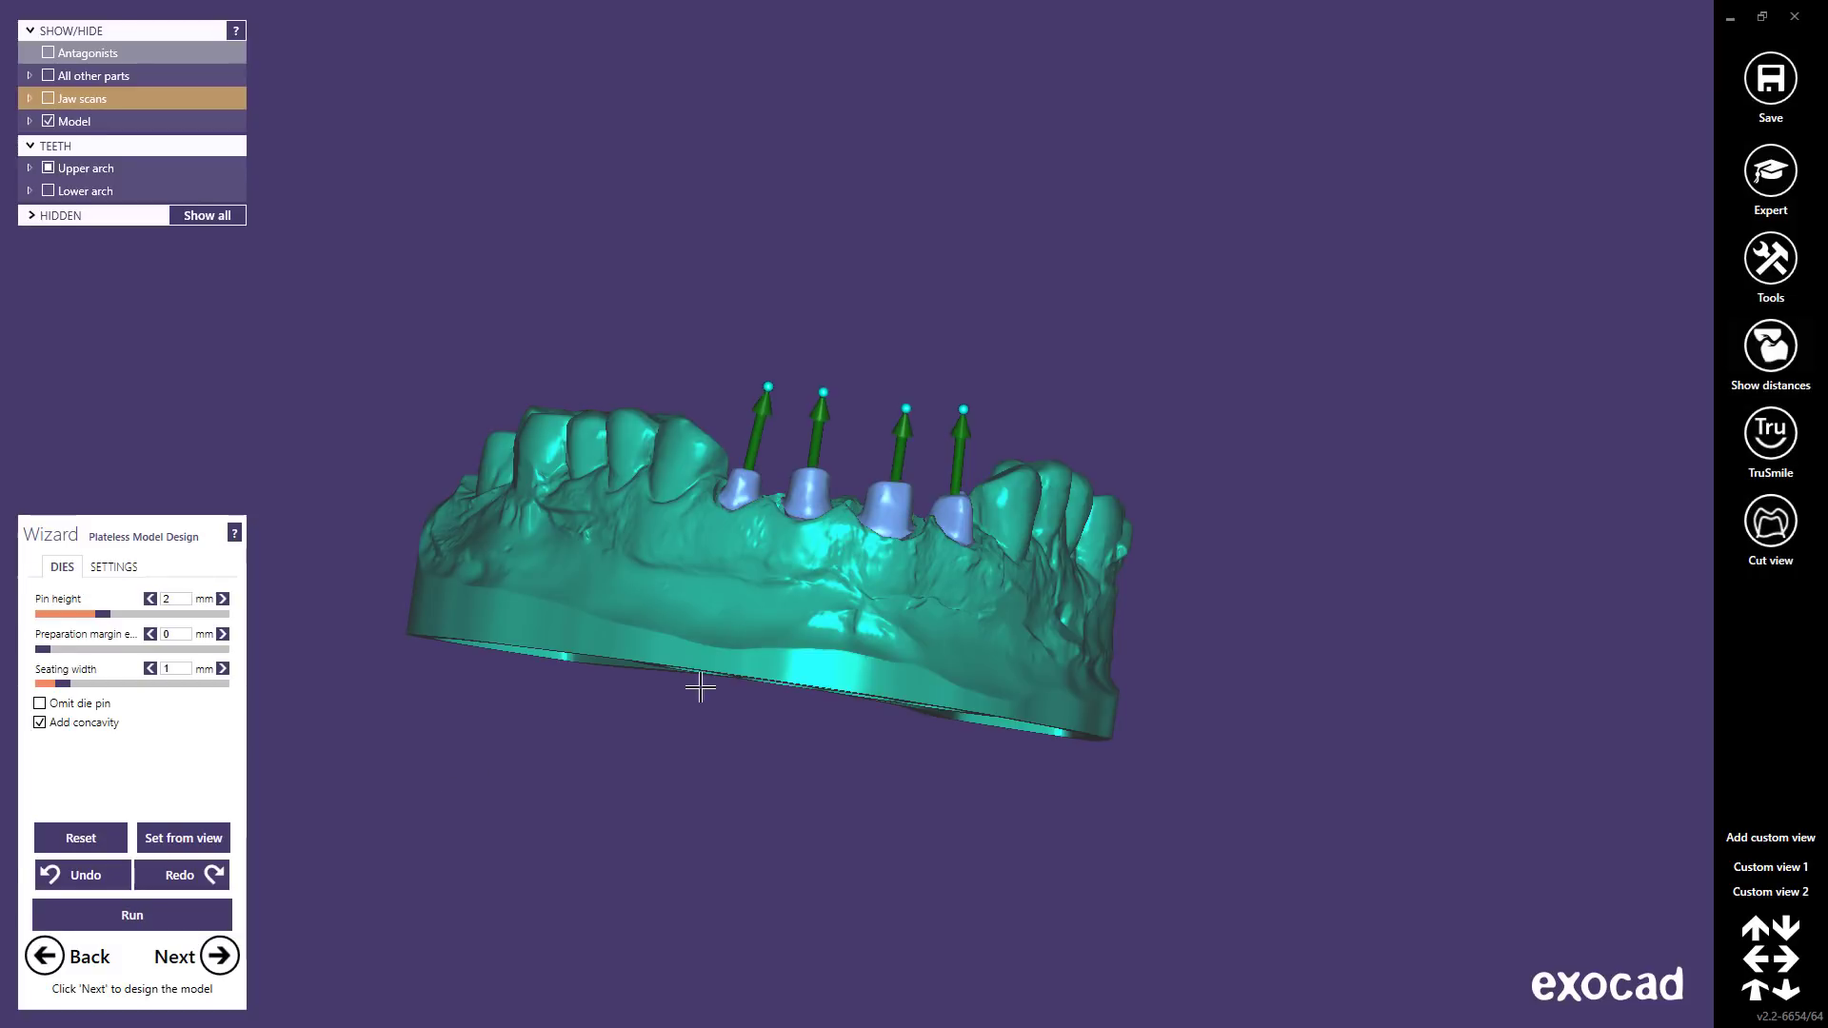
{"action": "middle_click", "coordinate": [845, 619], "text": "ctrl"}
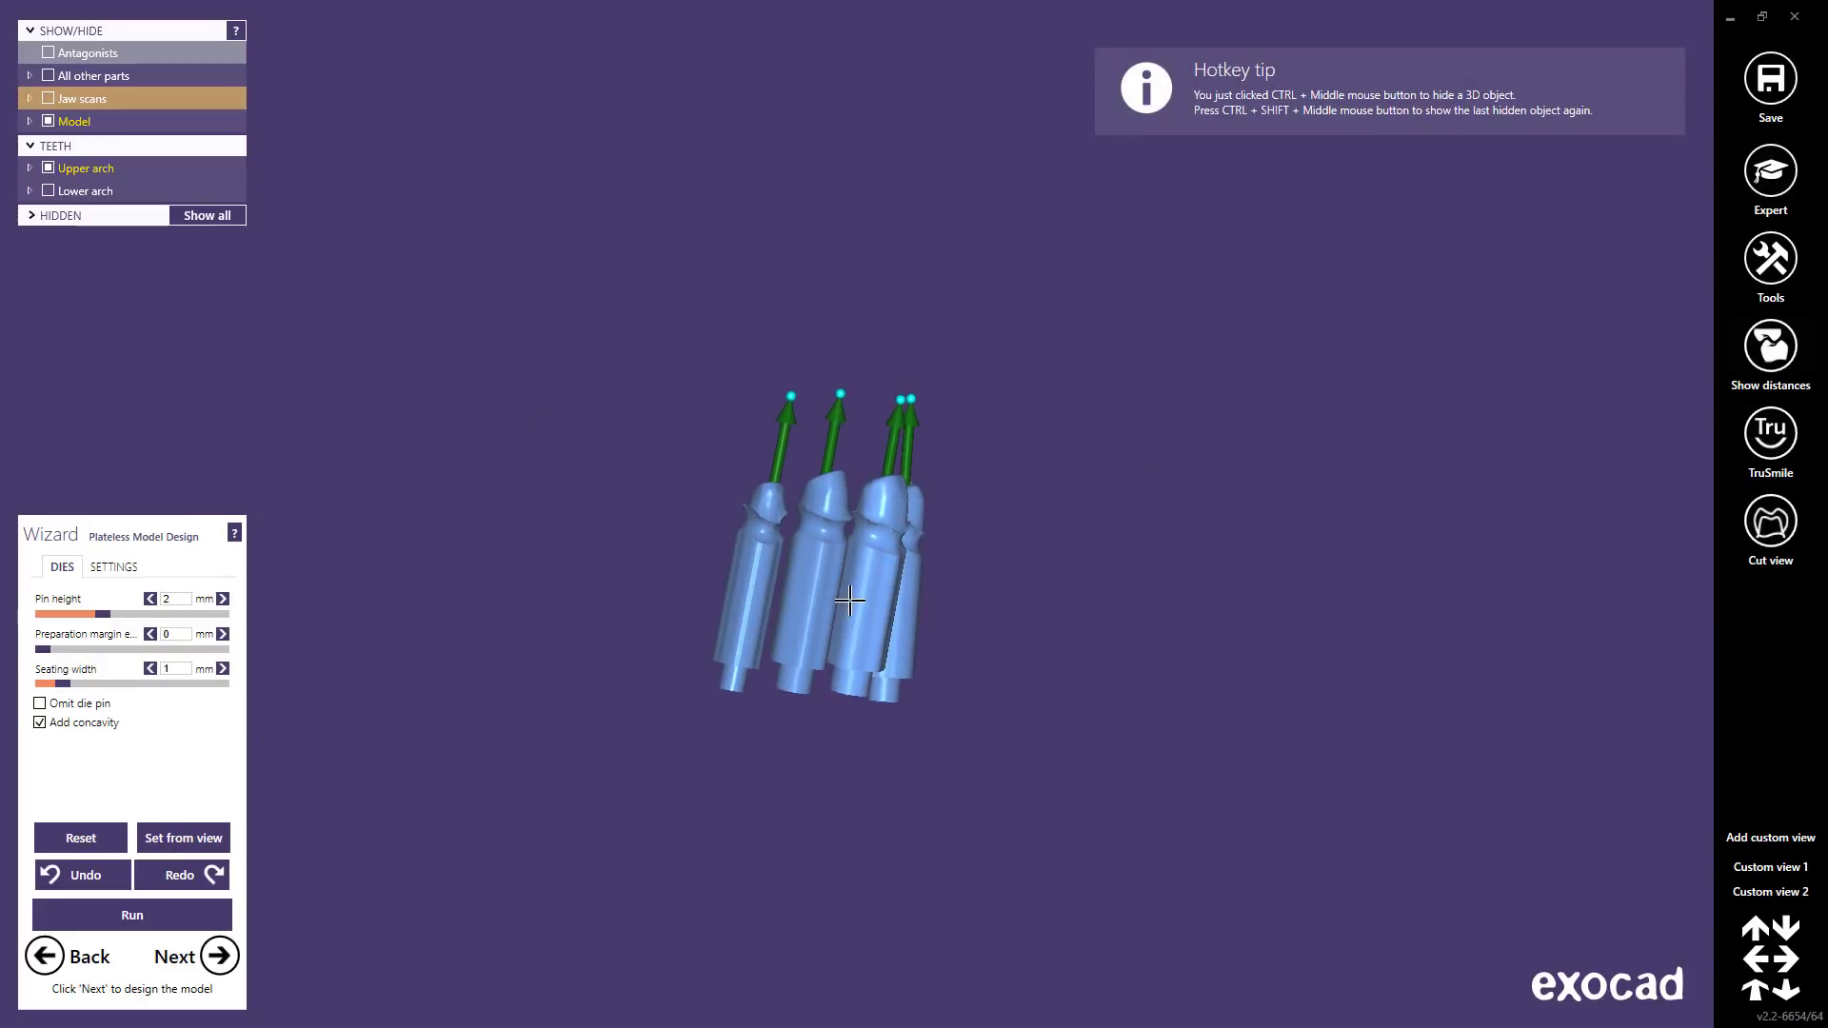
{"action": "middle_click", "coordinate": [581, 598], "text": "ctrl+shift"}
{"action": "middle_click", "coordinate": [590, 601], "text": "shift"}
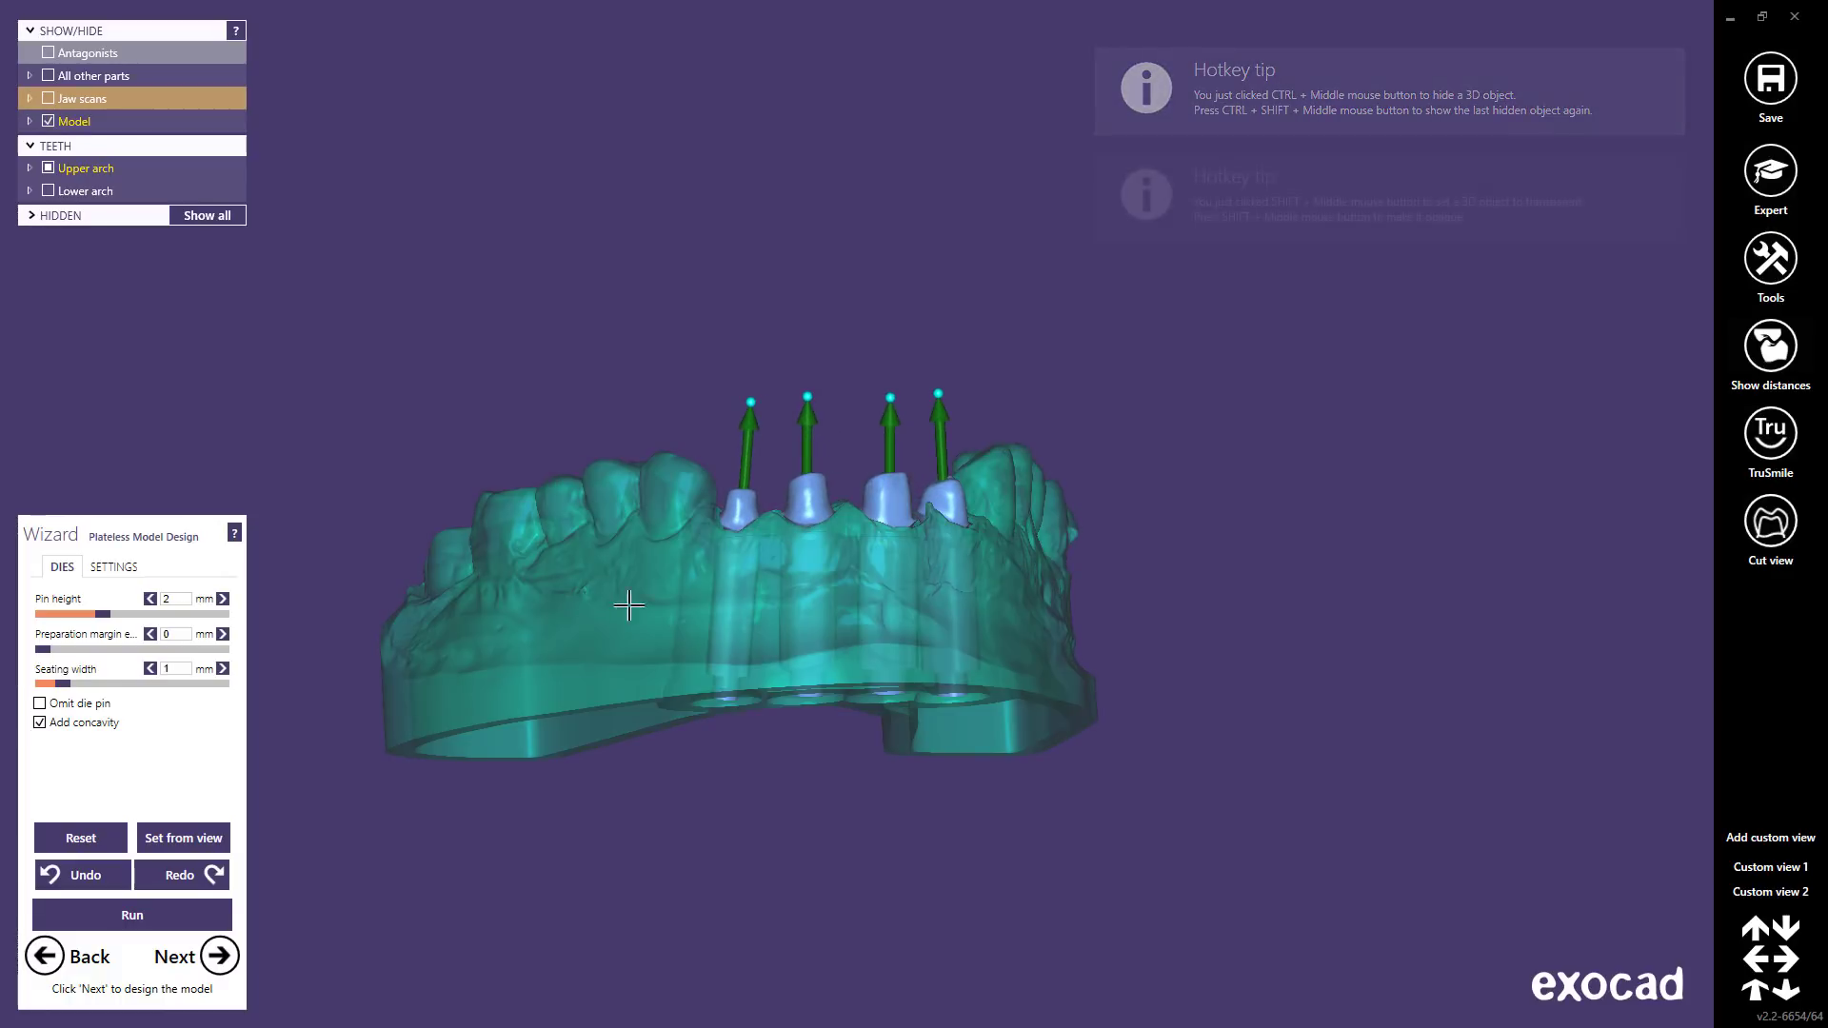
{"action": "right_click_drag", "start_coordinate": [620, 603], "coordinate": [660, 615]}
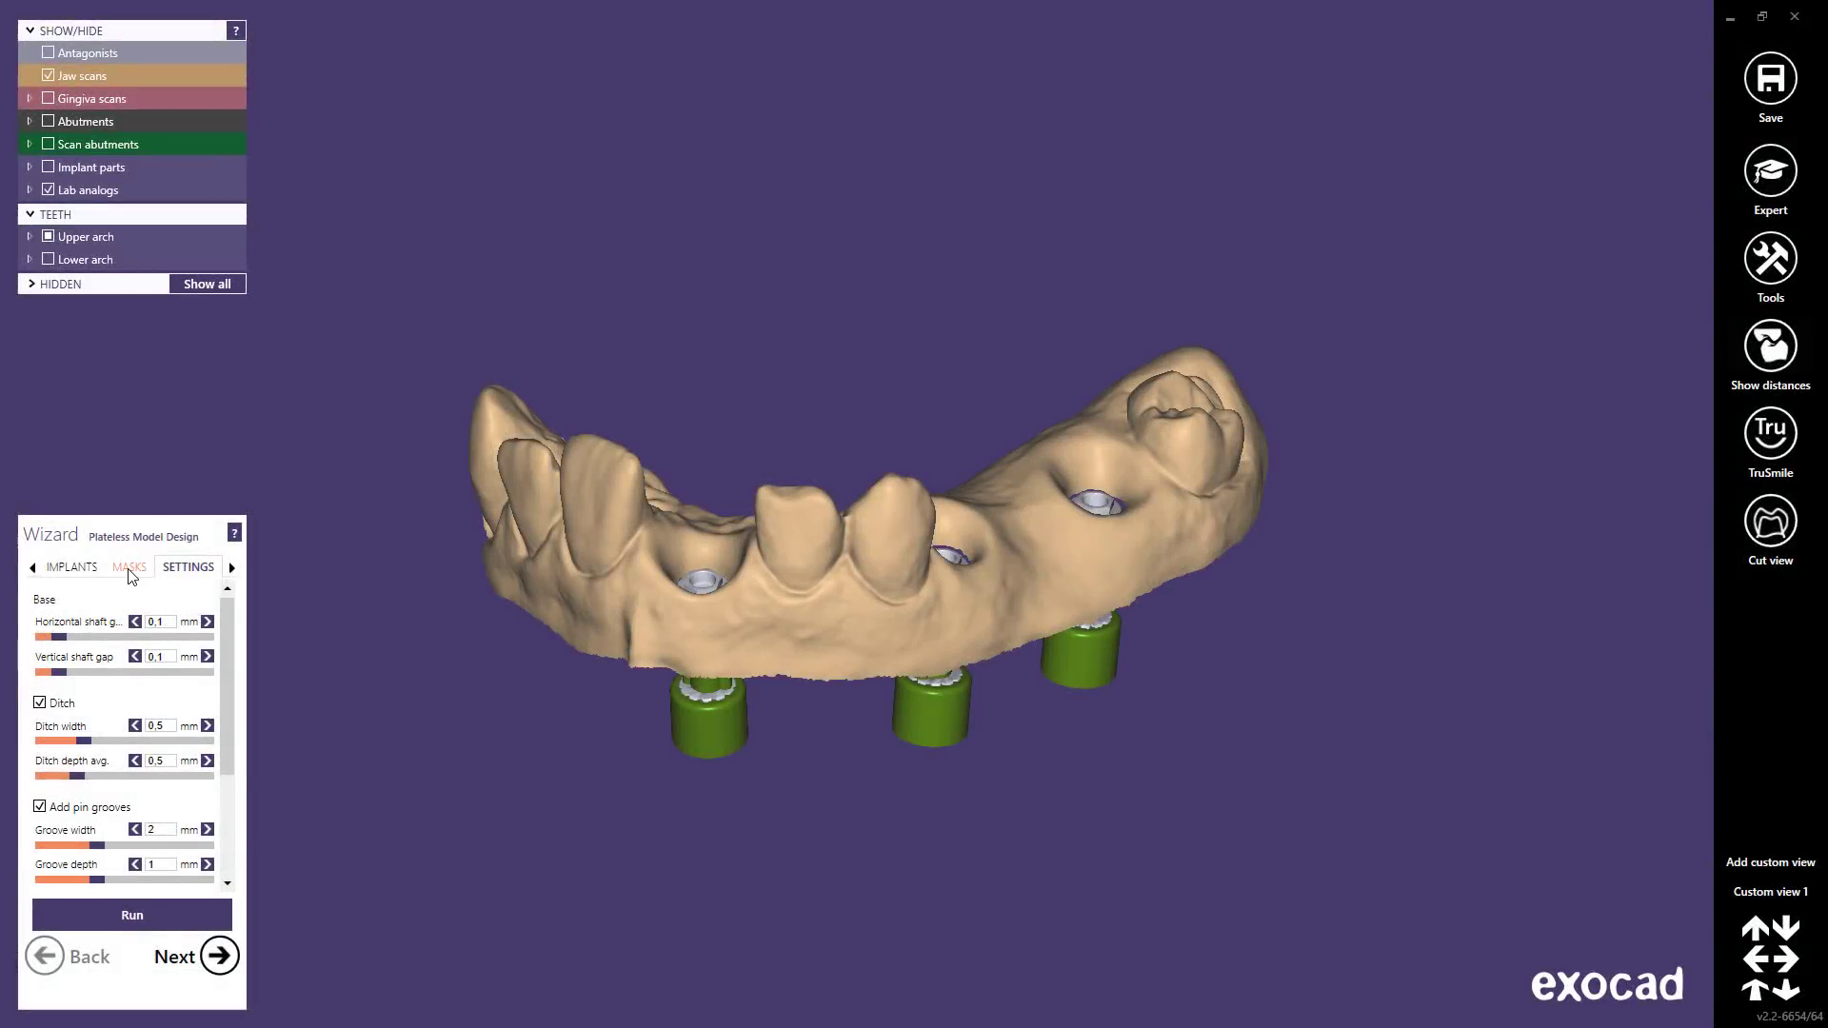
- Start a gingiva mask on the implant model and outline it along the buccal gingiva and up behind the tooth mesial to the front implant
{"action": "left_click", "coordinate": [130, 568]}
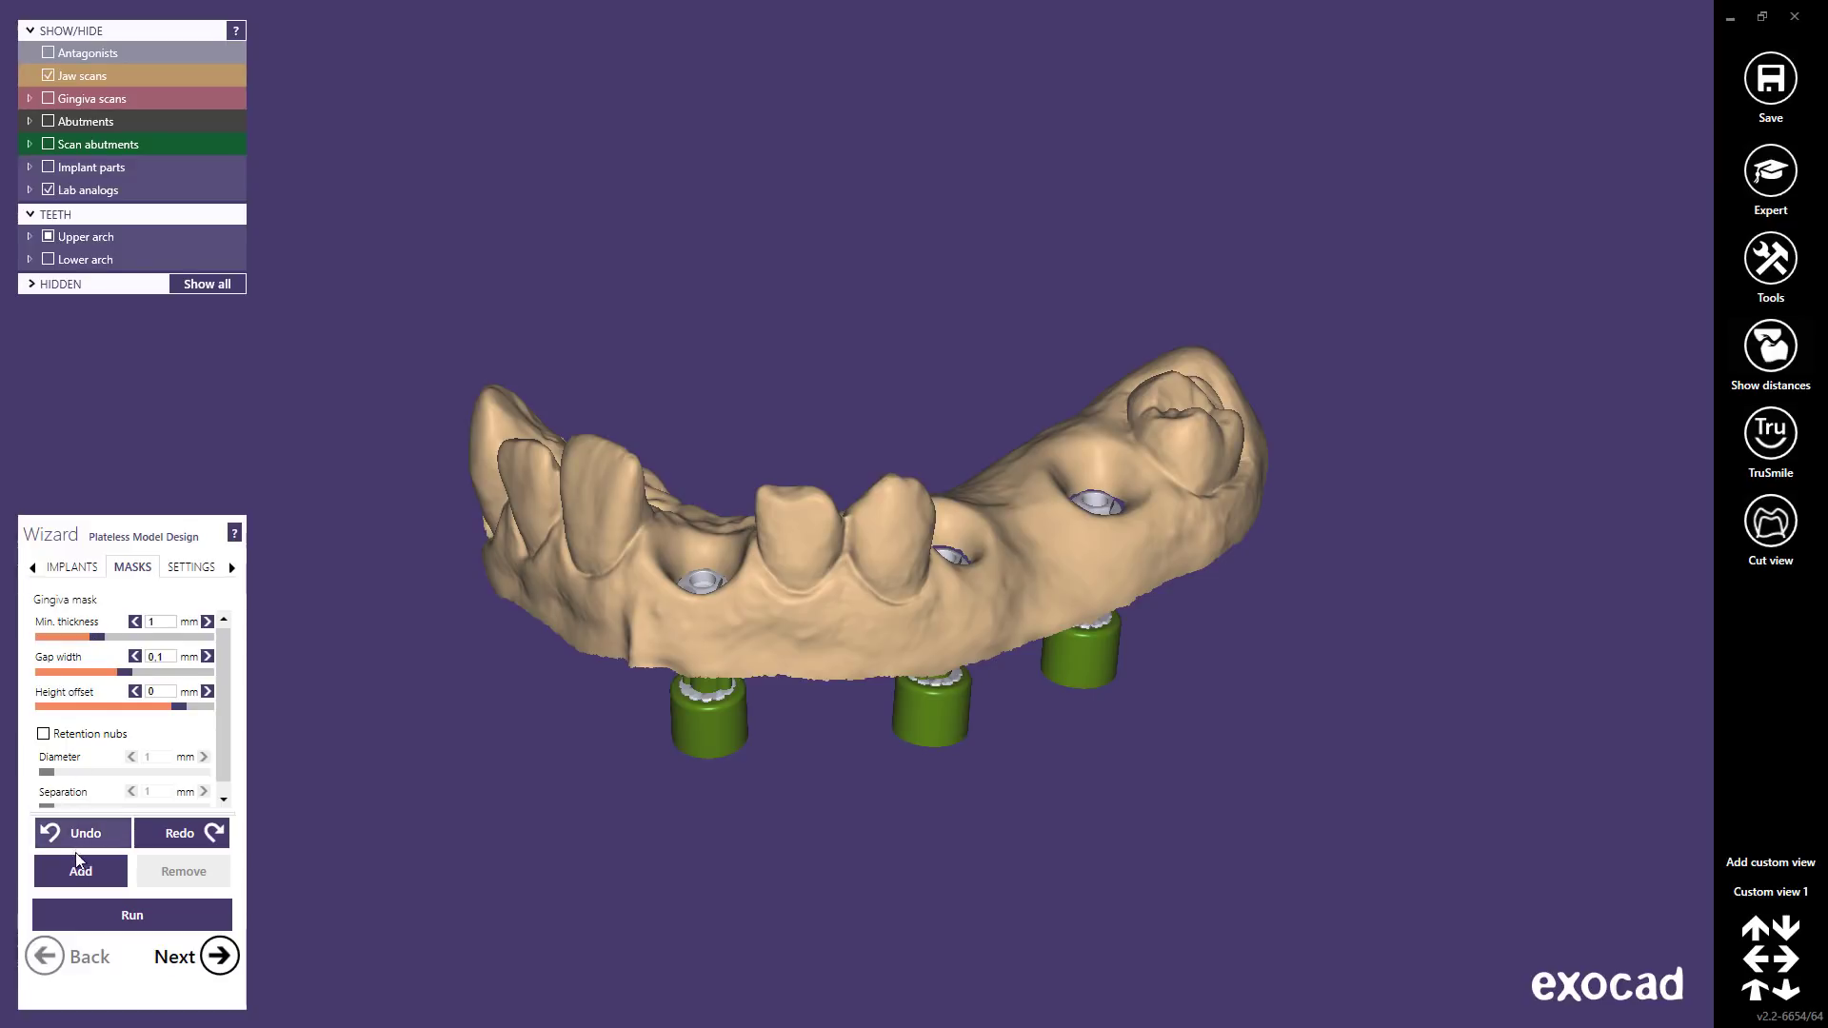
{"action": "left_click", "coordinate": [82, 873]}
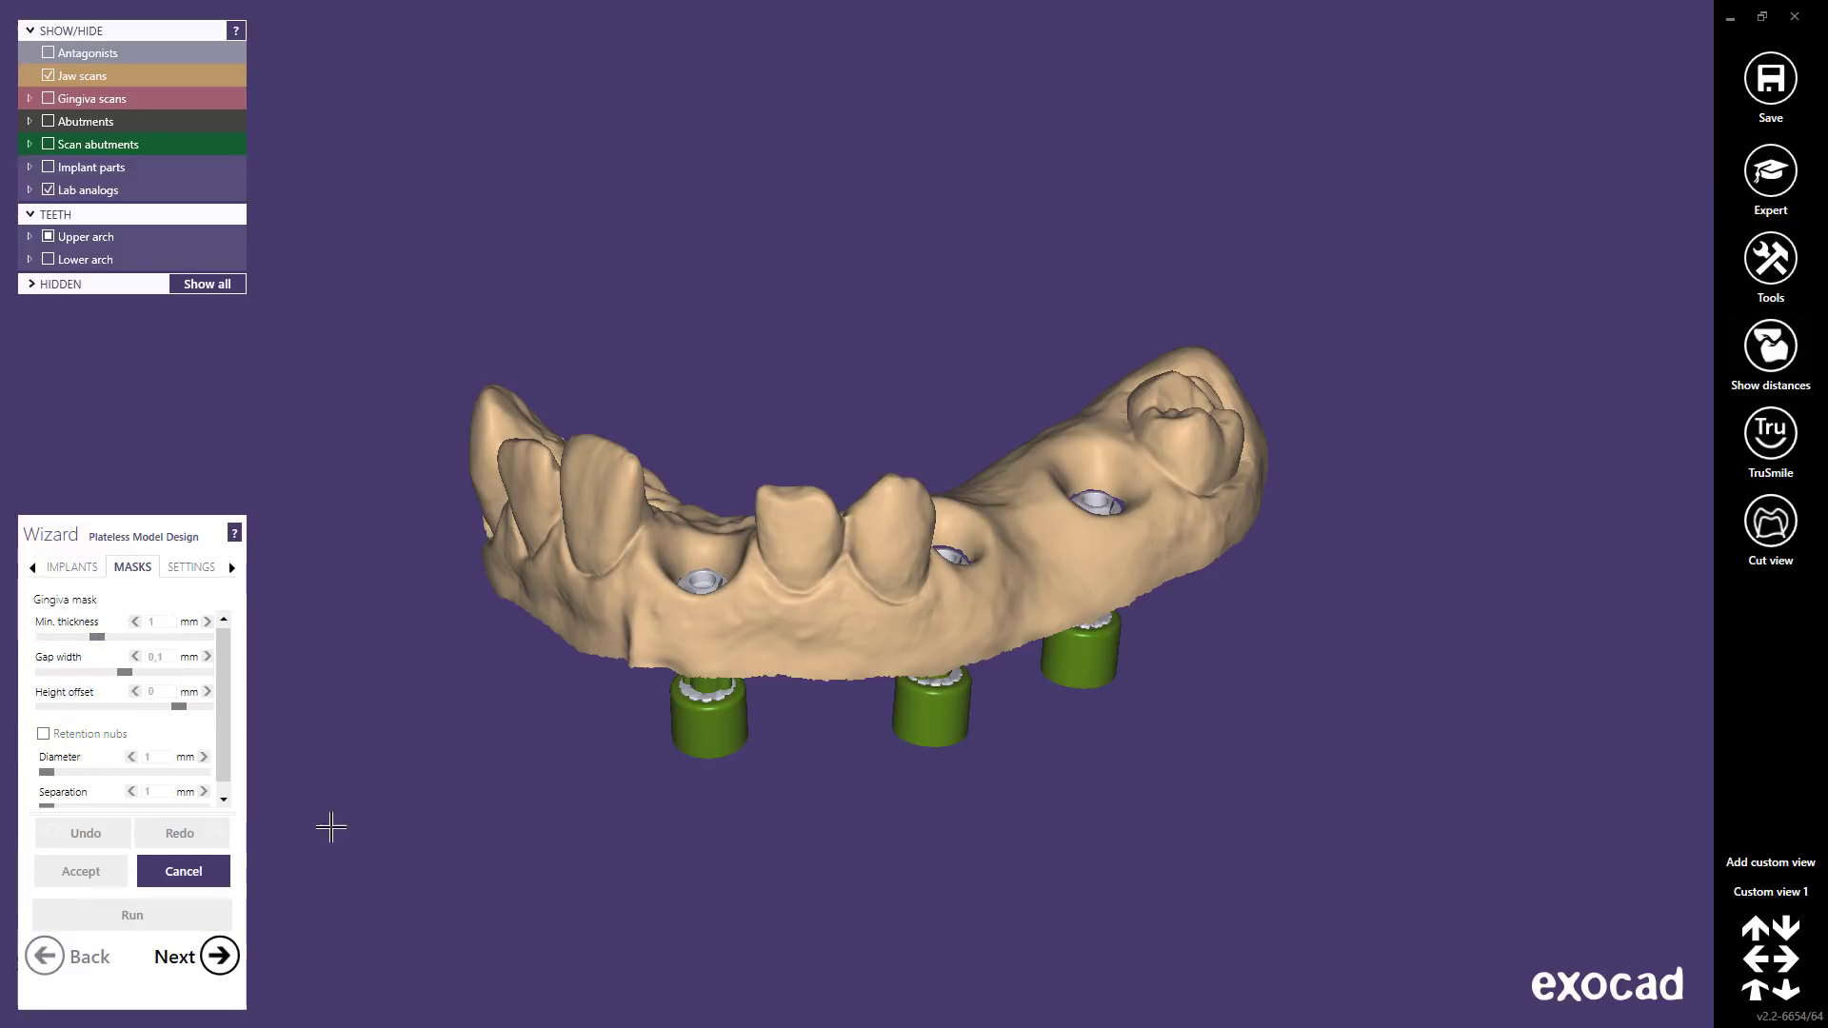
{"action": "right_click_drag", "start_coordinate": [1040, 603], "coordinate": [990, 548]}
{"action": "scroll", "coordinate": [947, 495], "scroll_direction": "up", "scroll_amount": 5}
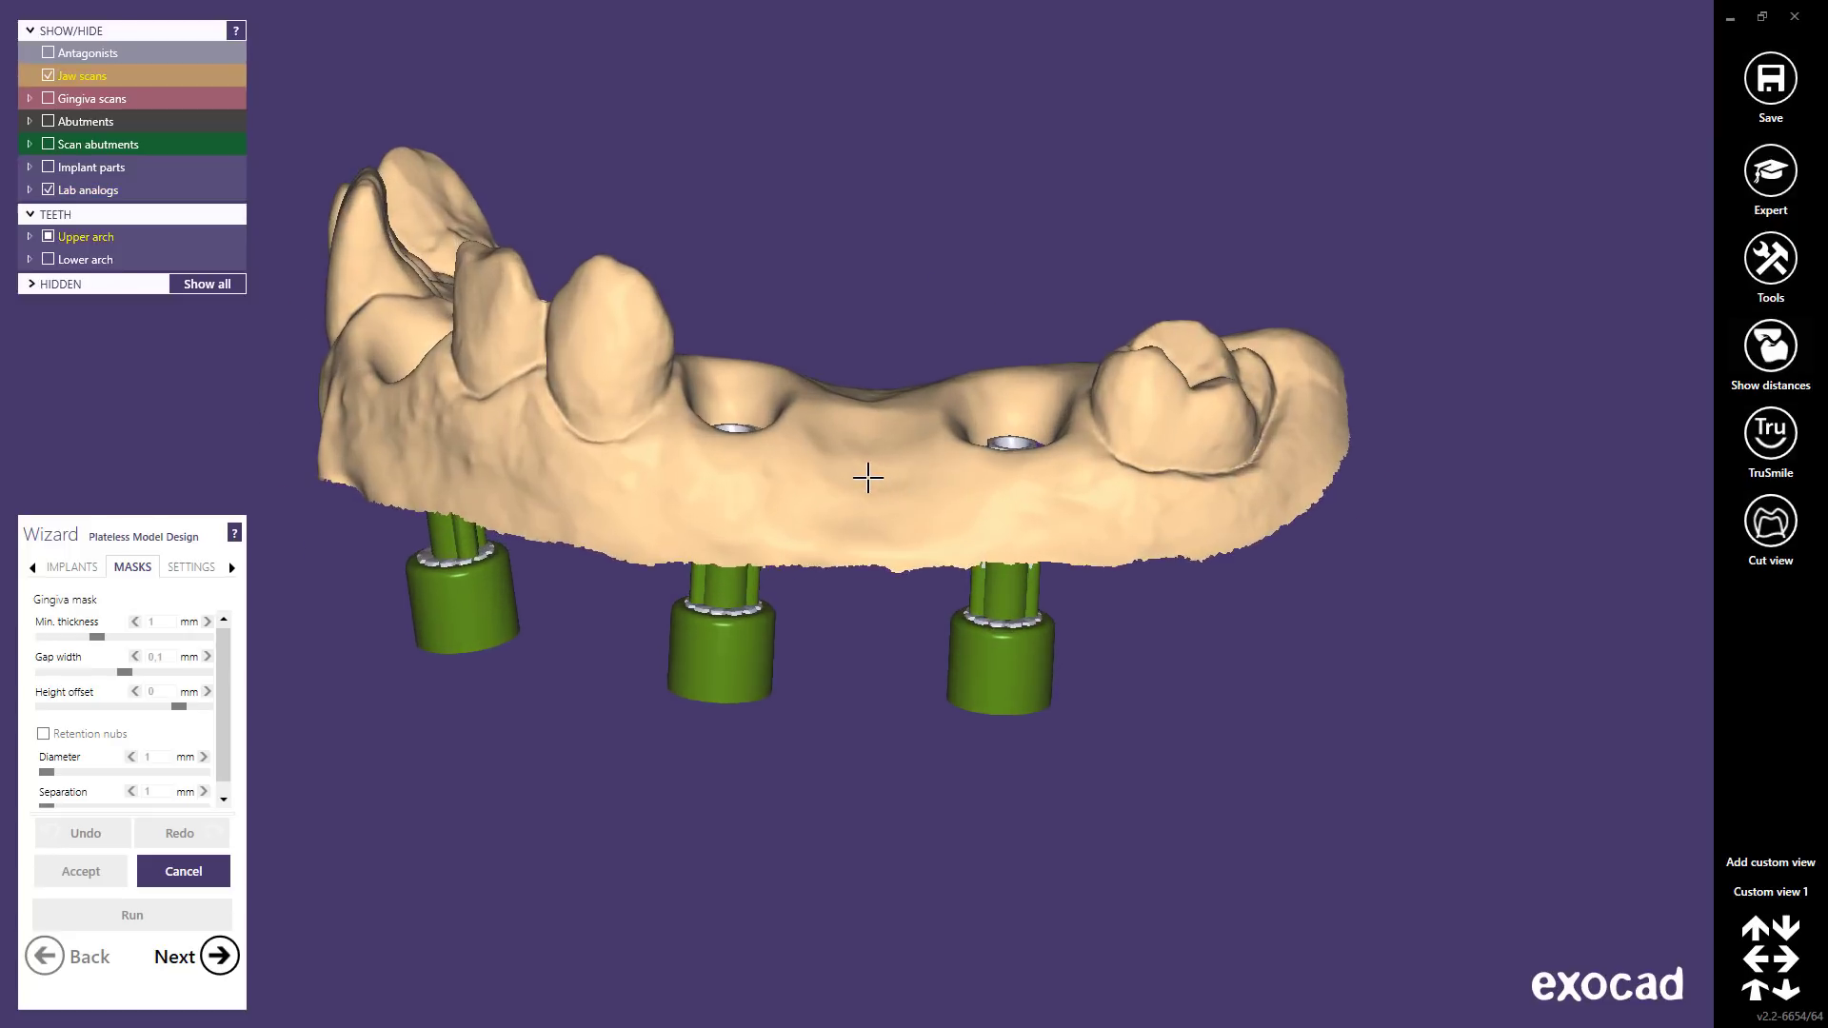
{"action": "left_click", "coordinate": [752, 509]}
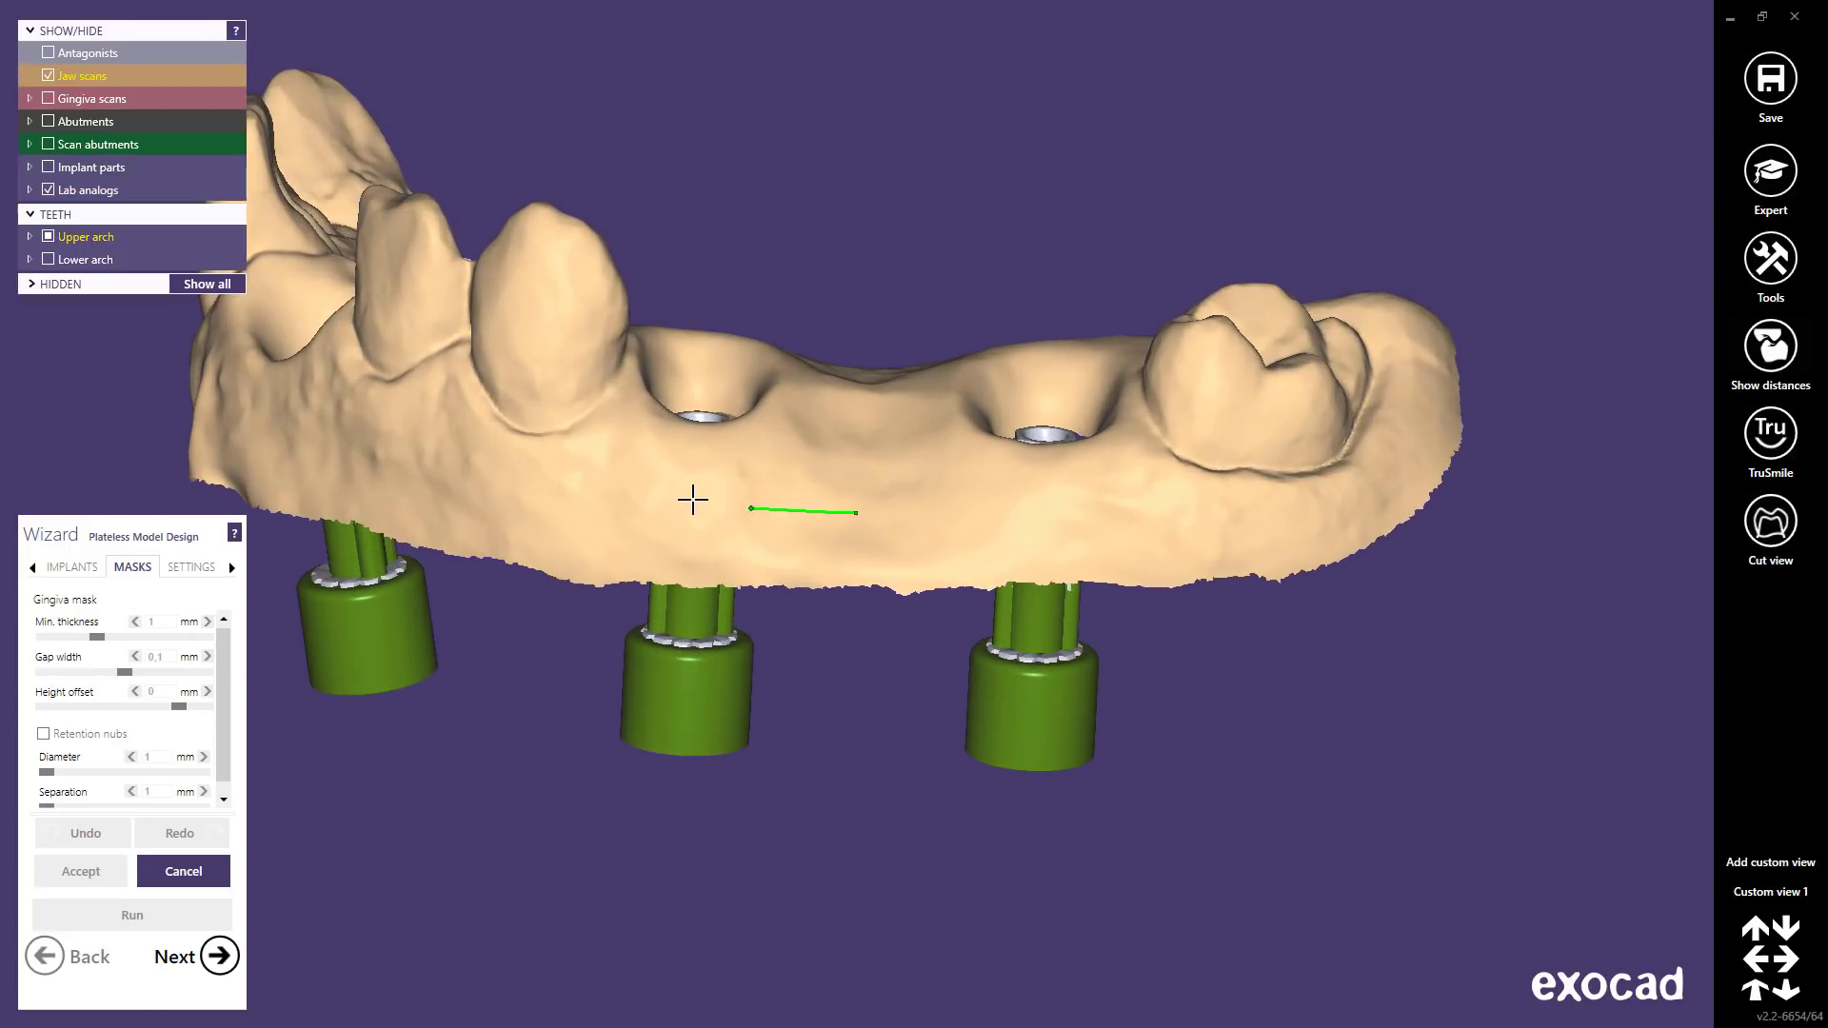
{"action": "left_click", "coordinate": [675, 496]}
{"action": "left_click", "coordinate": [633, 471]}
{"action": "left_click", "coordinate": [631, 385]}
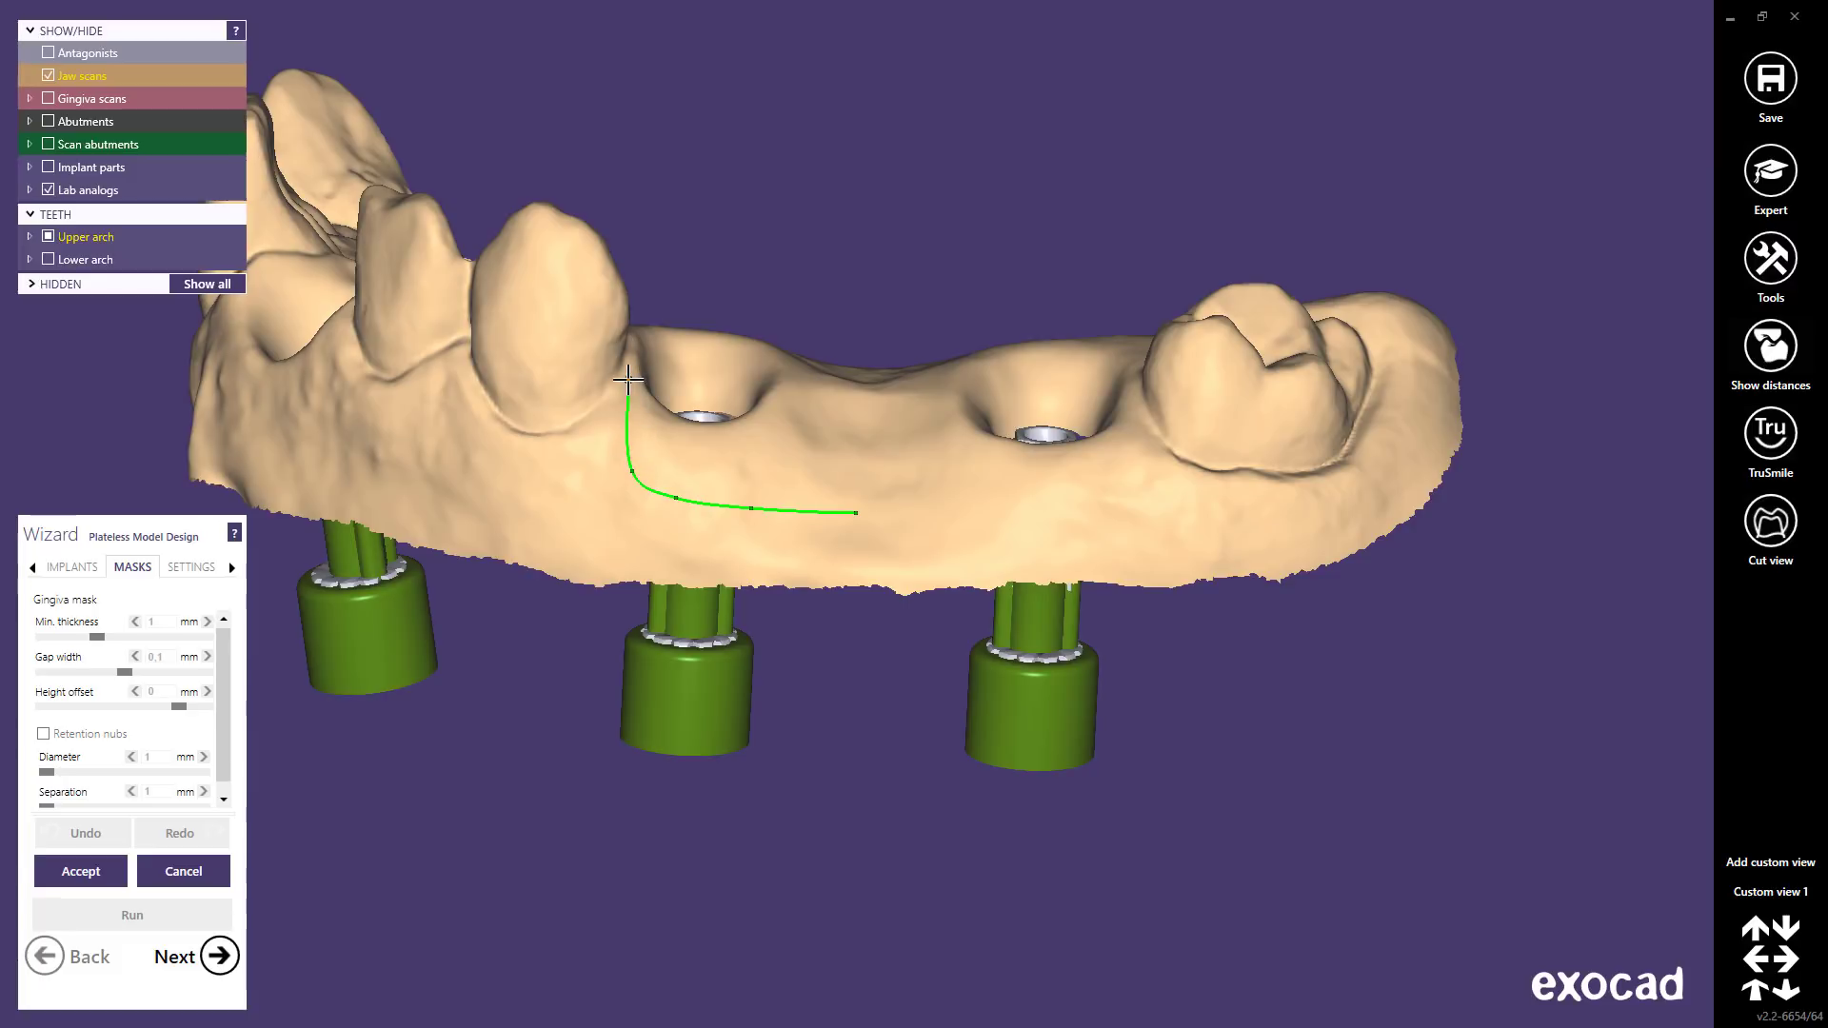
- Continue the gingiva mask outline around the mesial side of the implant and along the palatal gingiva
{"action": "right_click_drag", "start_coordinate": [630, 385], "coordinate": [837, 476]}
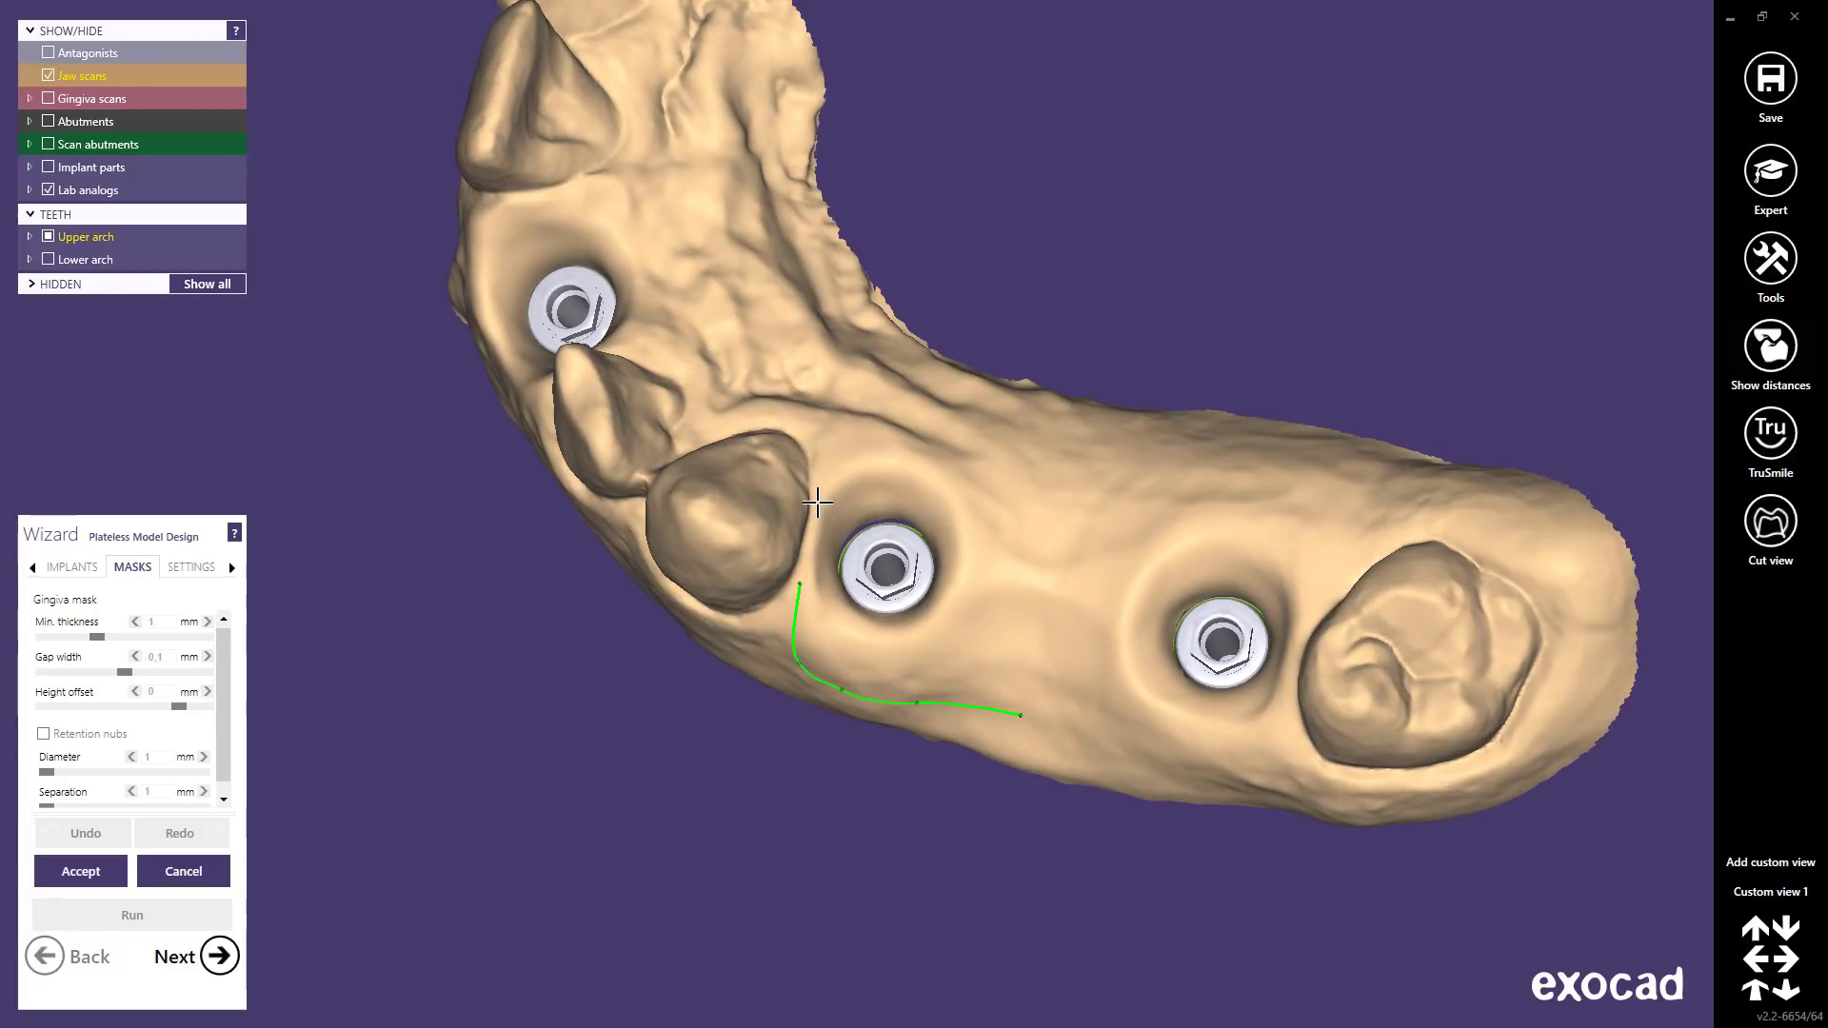
{"action": "left_click", "coordinate": [814, 490]}
{"action": "left_click", "coordinate": [844, 429]}
{"action": "left_click", "coordinate": [933, 419]}
{"action": "left_click", "coordinate": [1045, 449]}
- Extend the gingiva mask outline palatally past the rear implant and down between it and the molar
{"action": "right_click_drag", "start_coordinate": [1162, 501], "coordinate": [1177, 485]}
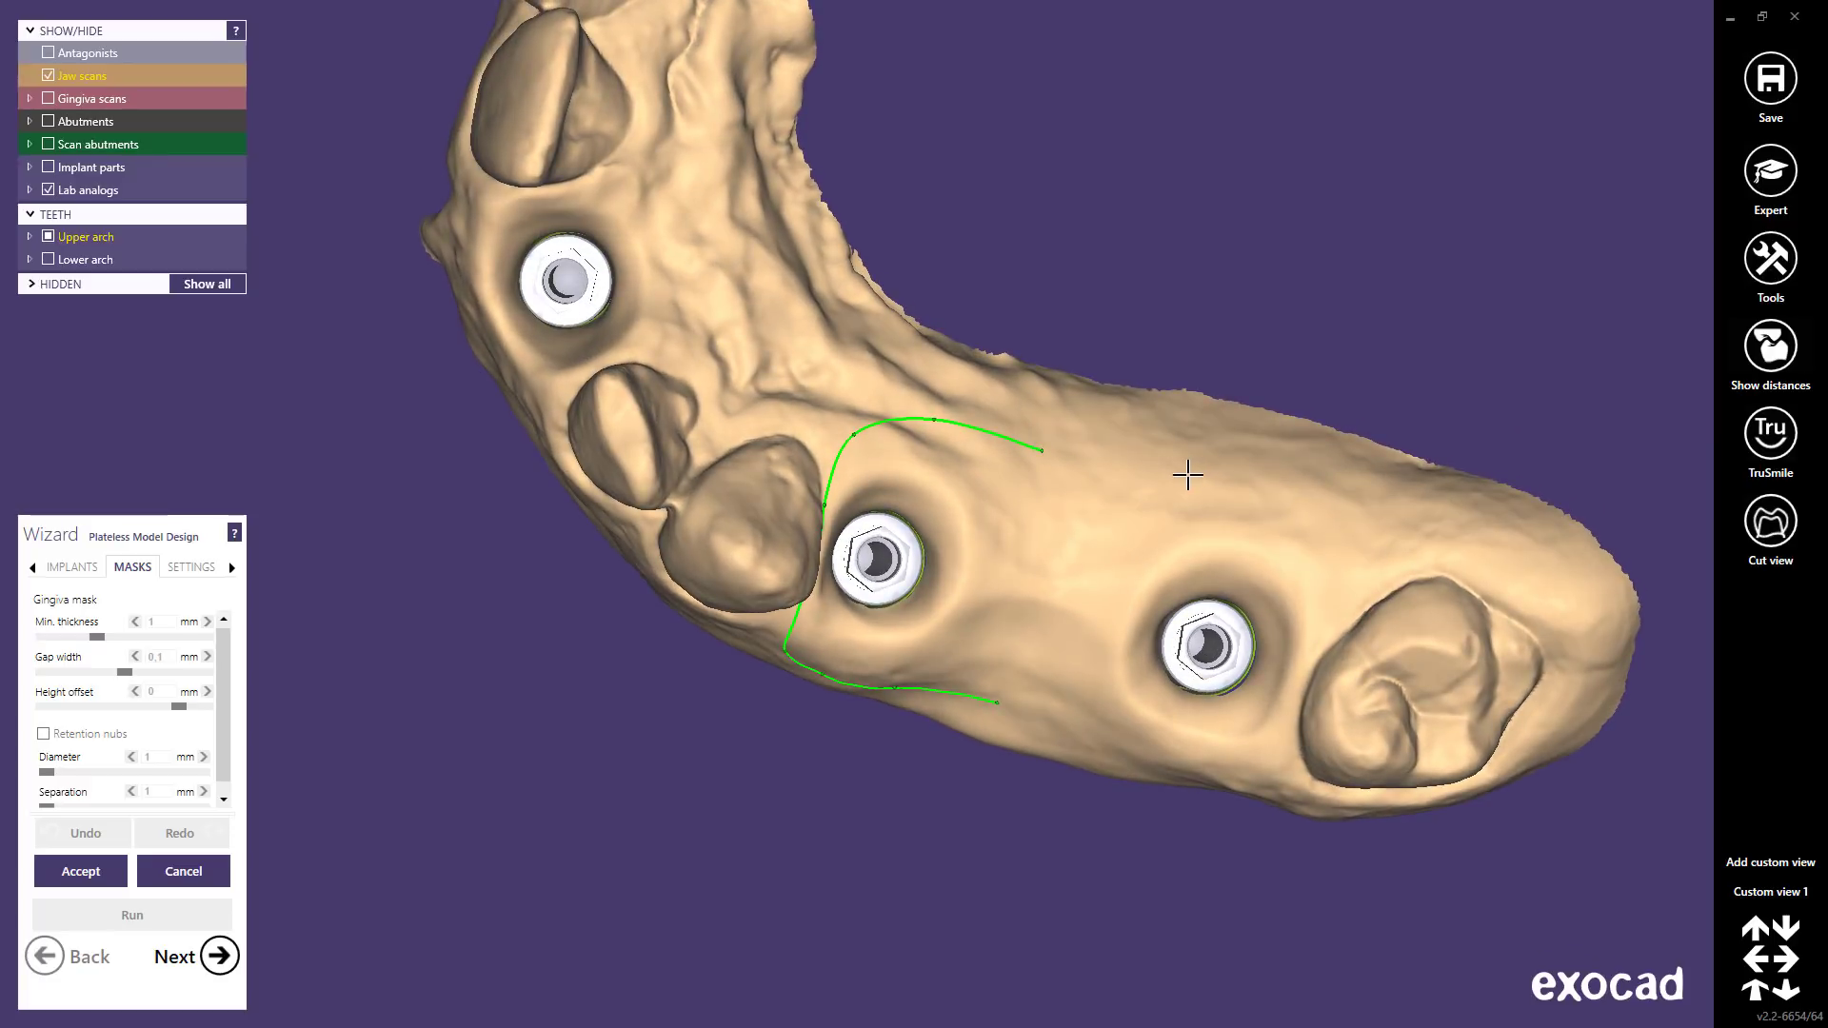
{"action": "left_click", "coordinate": [1199, 485]}
{"action": "left_click", "coordinate": [1301, 519]}
{"action": "left_click", "coordinate": [1340, 567]}
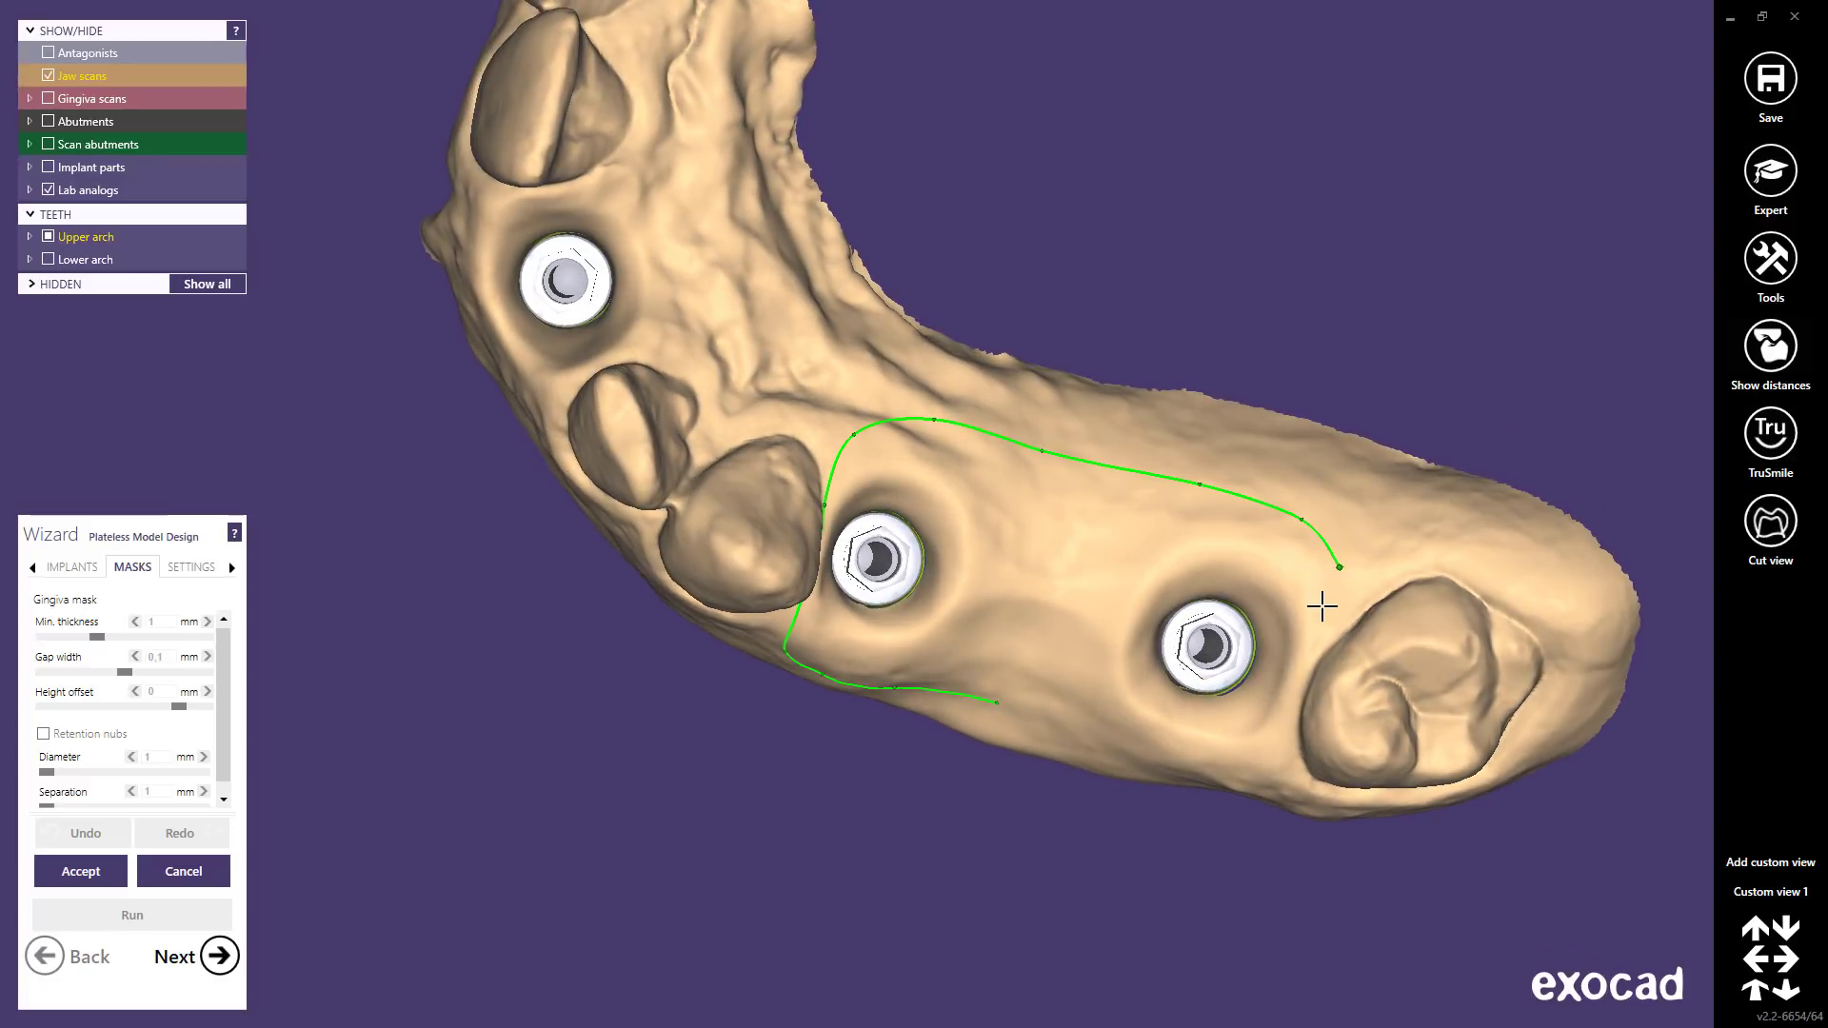
{"action": "left_click", "coordinate": [1310, 657]}
{"action": "left_click", "coordinate": [1290, 734]}
- Close the gingiva mask outline along the buccal gingiva below the rear implant and accept it
{"action": "right_click_drag", "start_coordinate": [1282, 748], "coordinate": [1317, 685]}
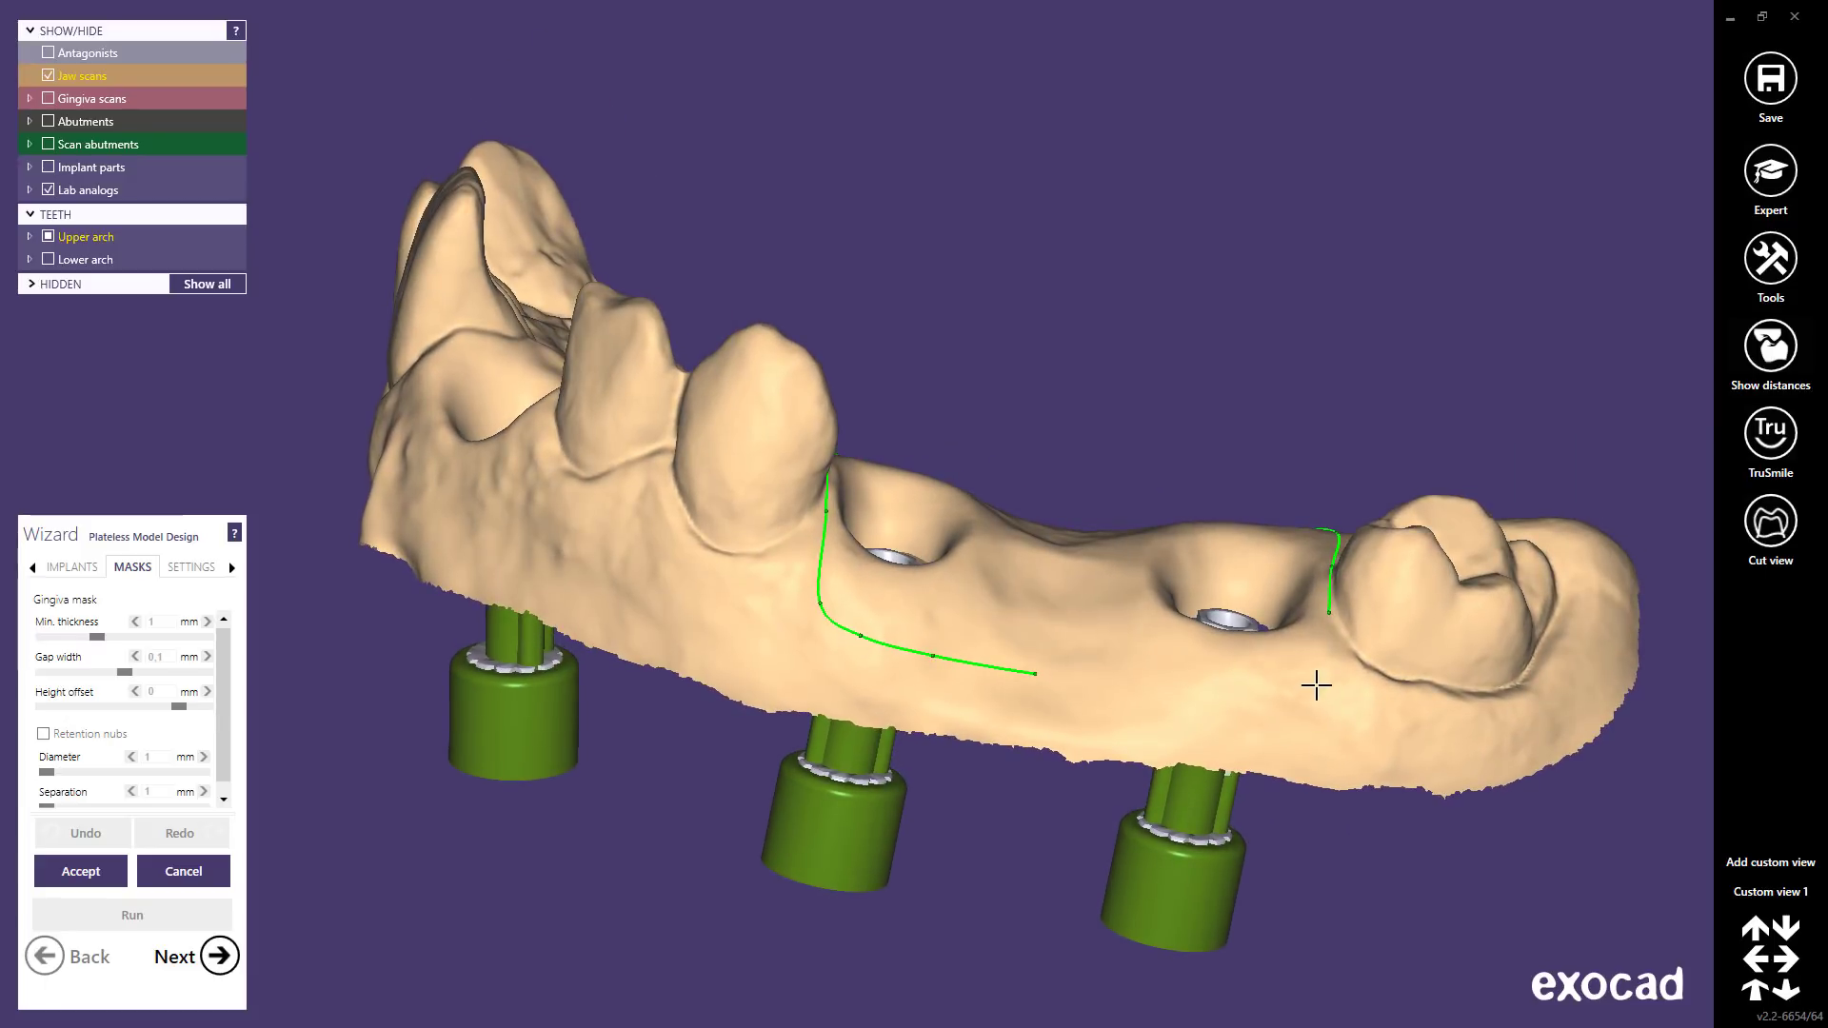
{"action": "left_click", "coordinate": [1260, 700]}
{"action": "left_click", "coordinate": [1129, 692]}
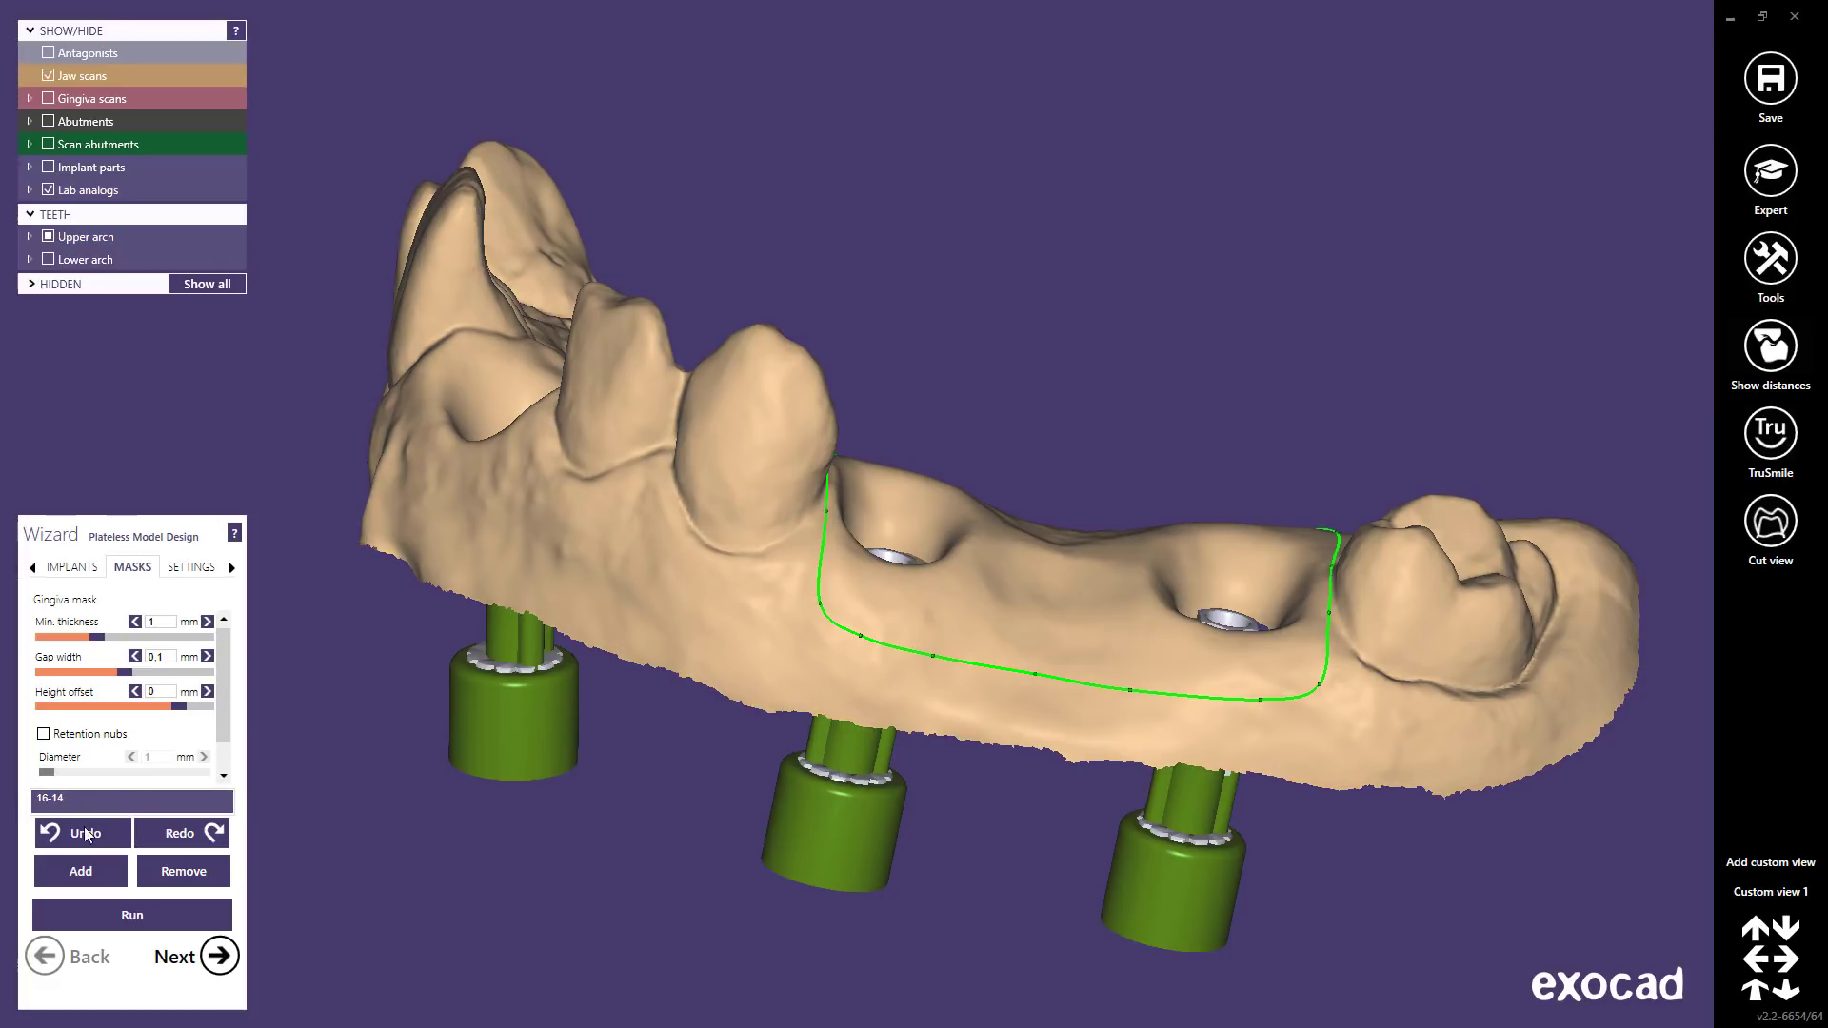
- Add a second gingiva mask and outline it along the buccal gingiva at implant 11 and up beside tooth 21
{"action": "left_click", "coordinate": [82, 873]}
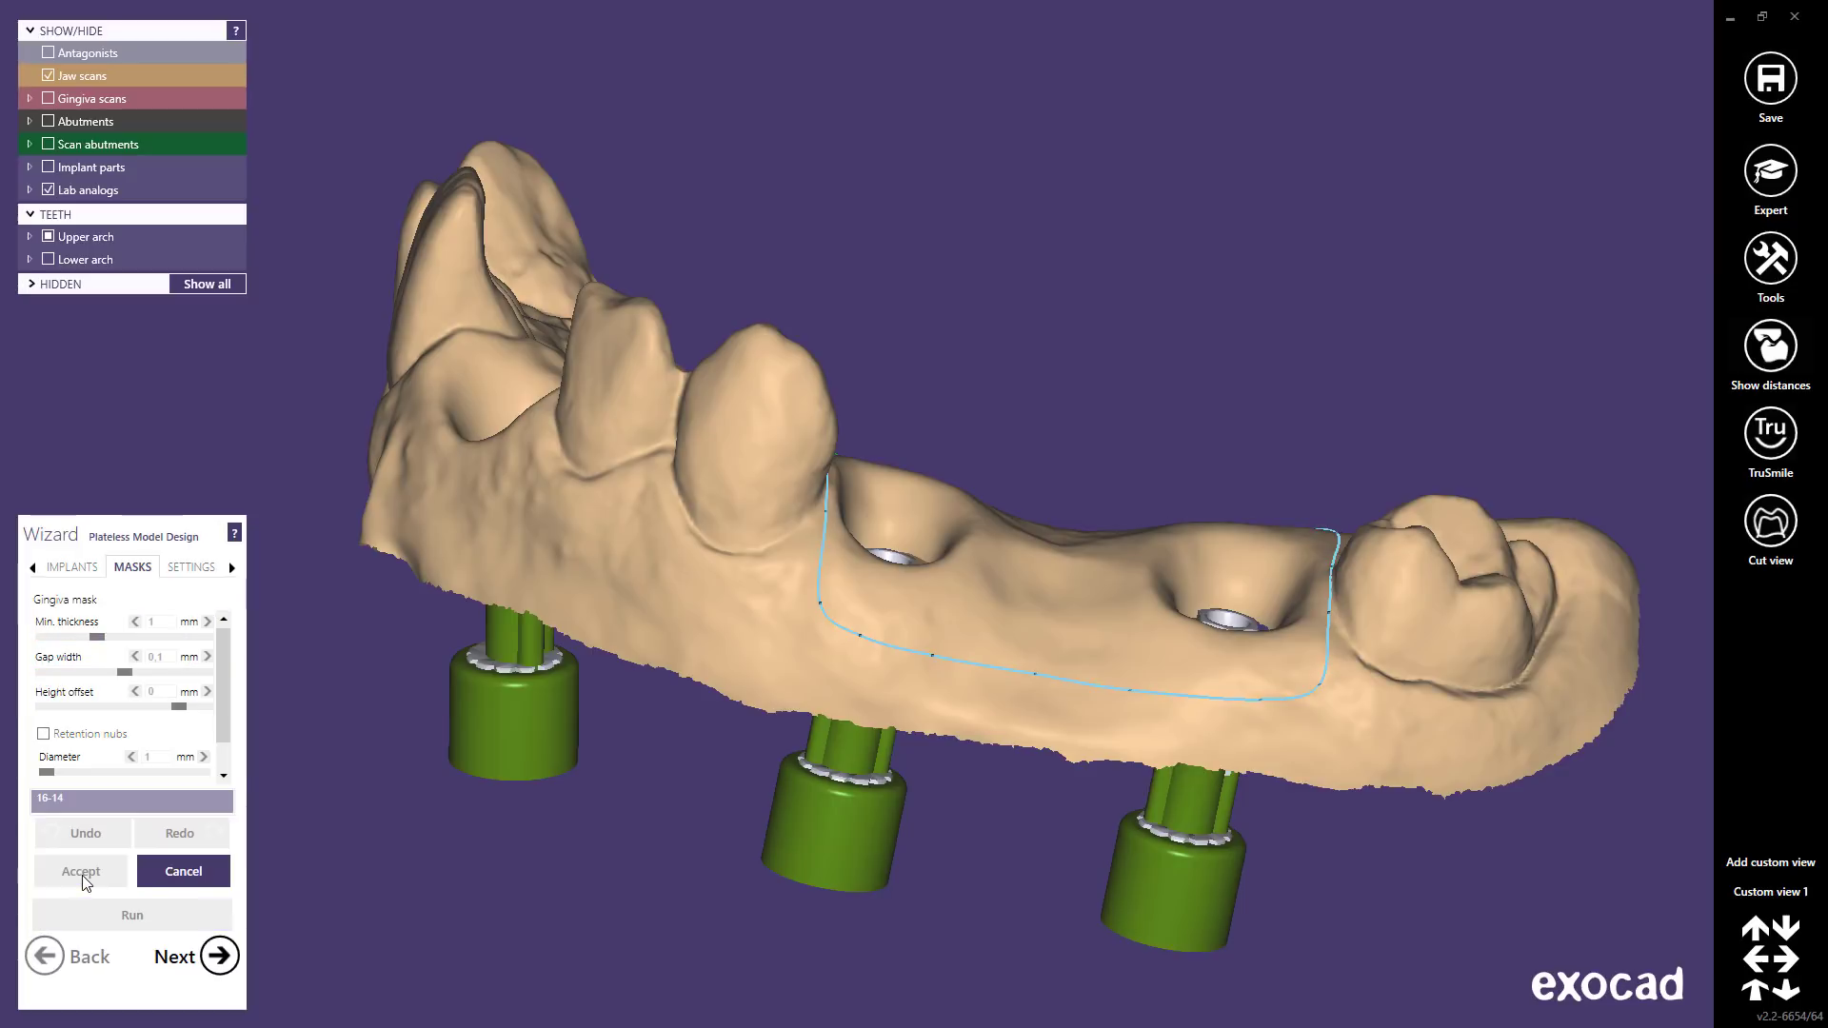
{"action": "middle_click", "coordinate": [439, 497]}
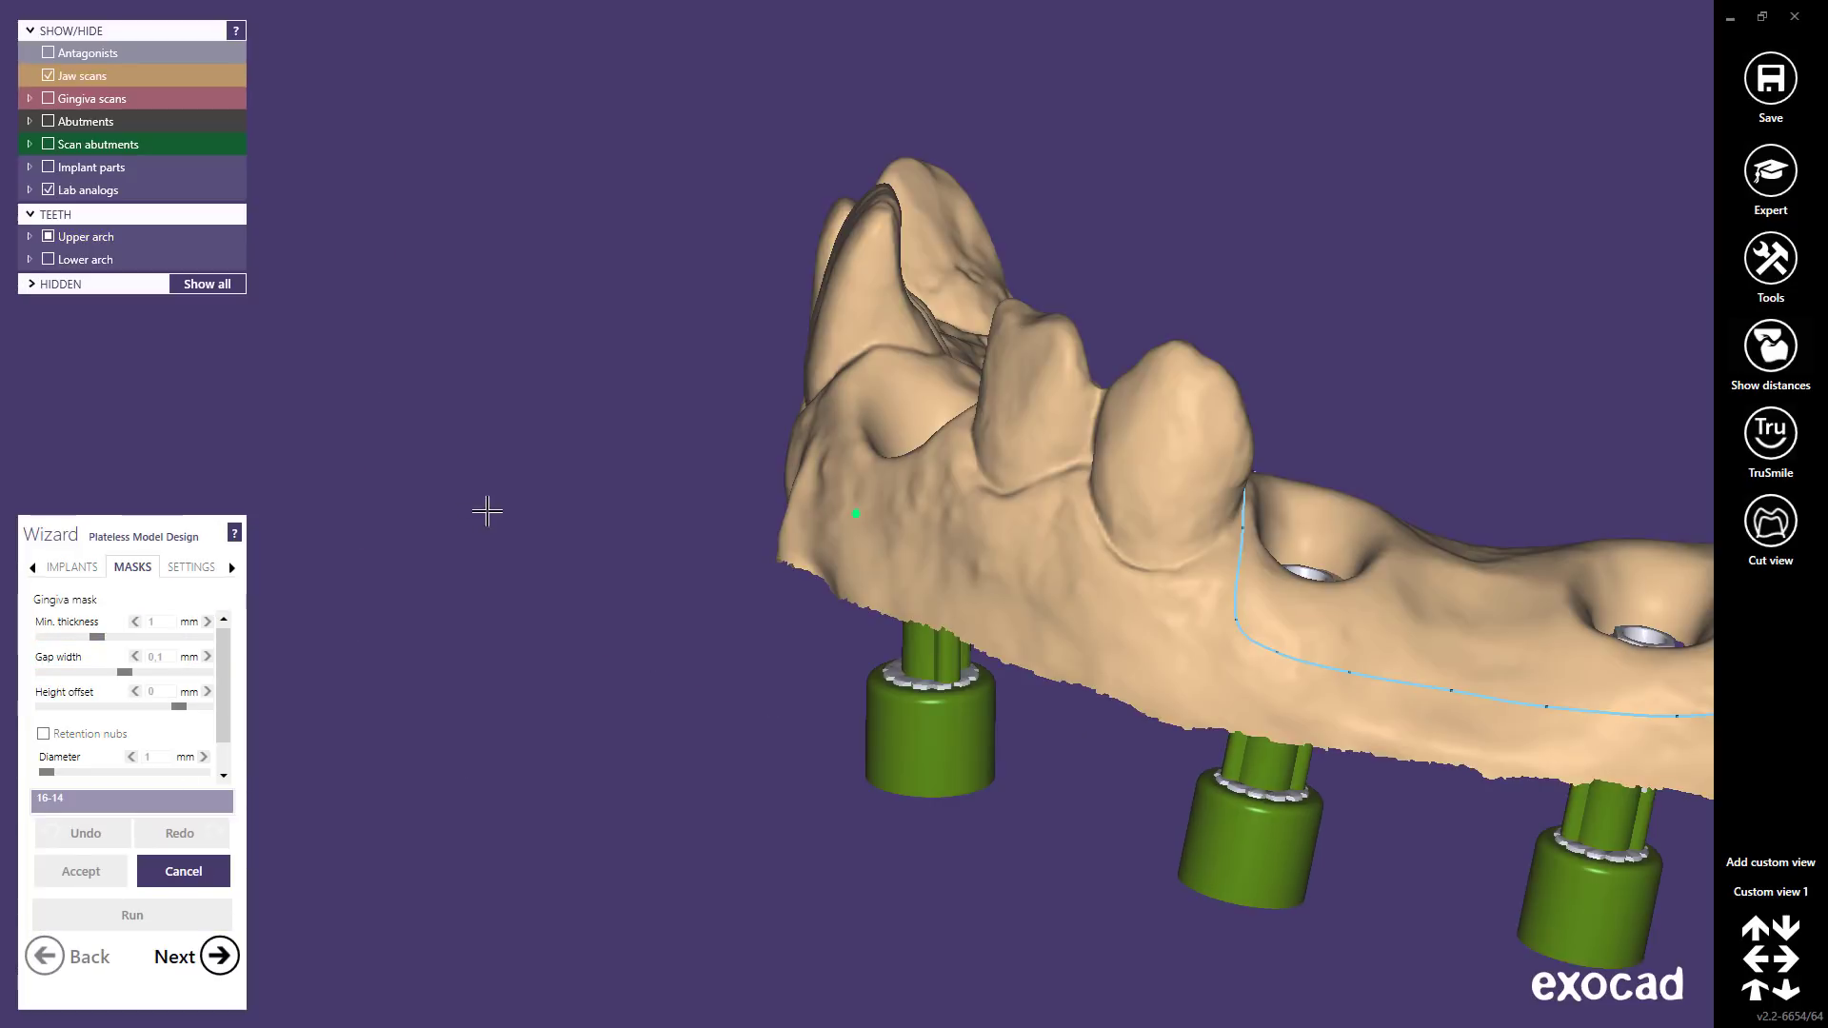
{"action": "right_click_drag", "start_coordinate": [849, 569], "coordinate": [868, 563]}
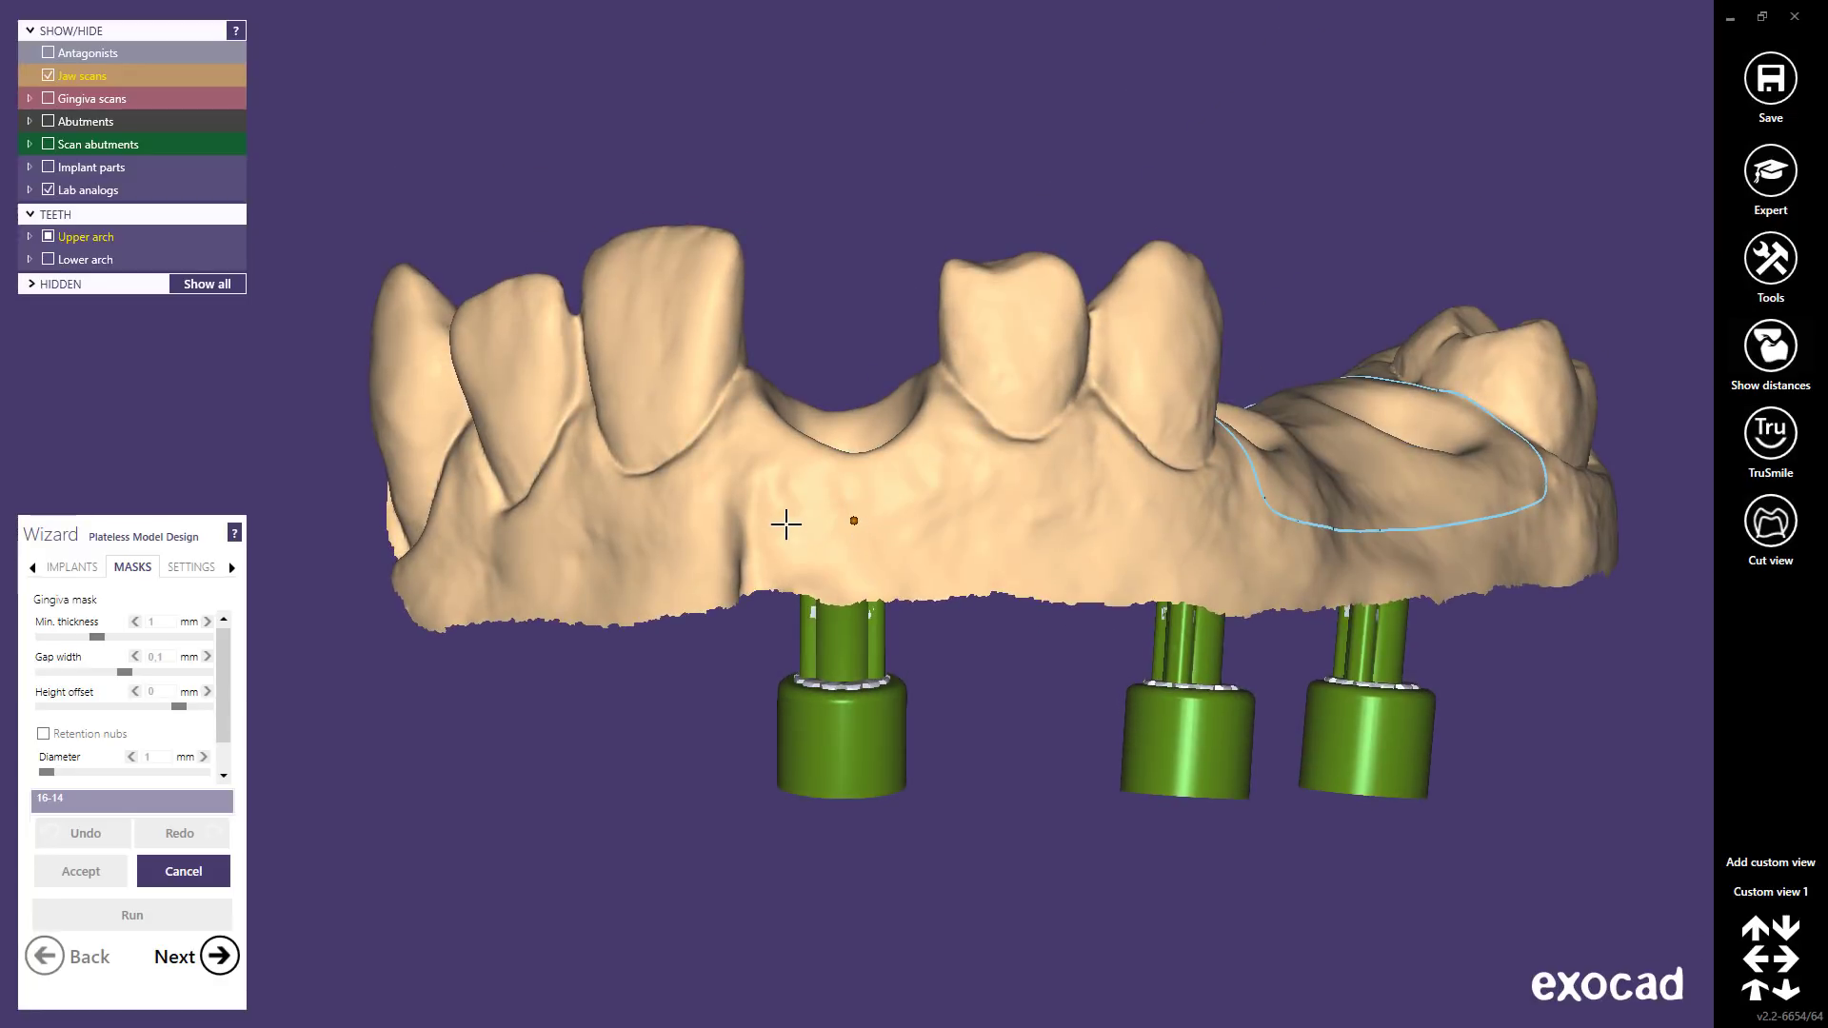
{"action": "left_click", "coordinate": [748, 456]}
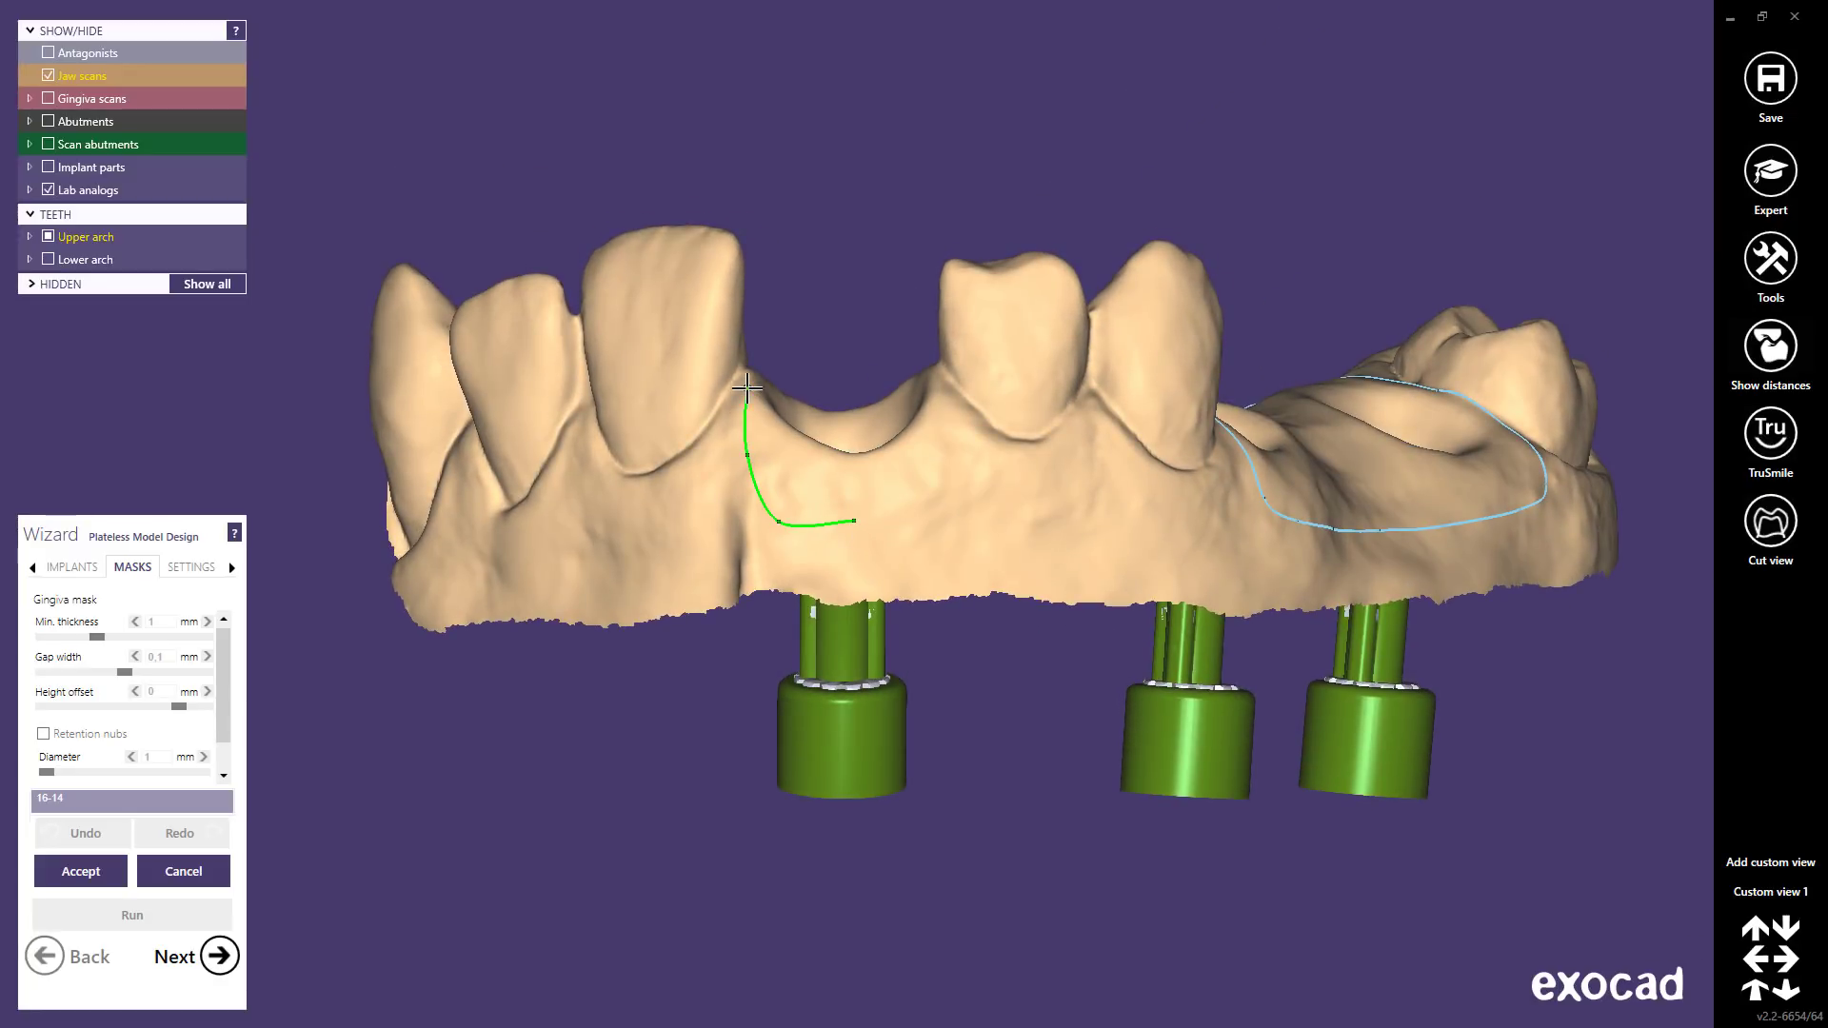
{"action": "right_click_drag", "start_coordinate": [748, 387], "coordinate": [869, 445]}
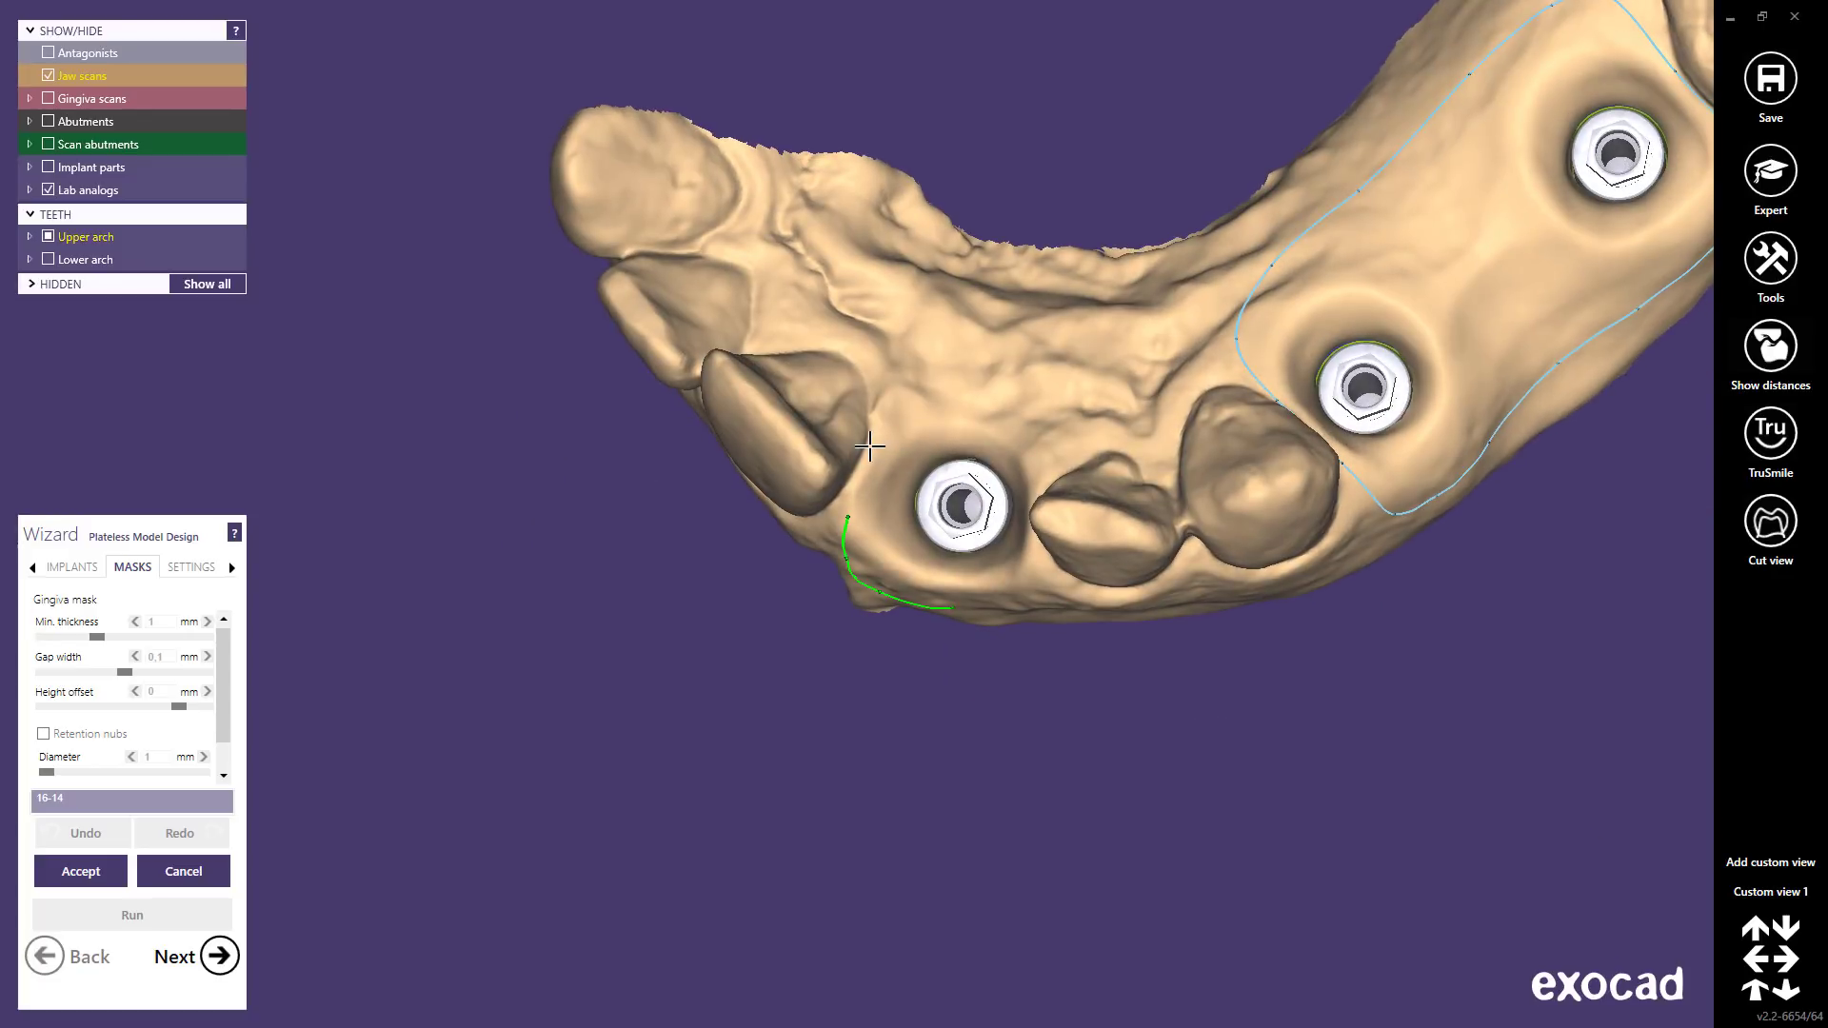
- Continue the second gingiva mask outline past tooth 21 and around the palatal side of implant 11
{"action": "left_click", "coordinate": [873, 446]}
{"action": "left_click", "coordinate": [913, 375]}
{"action": "left_click", "coordinate": [970, 353]}
{"action": "left_click", "coordinate": [1039, 370]}
{"action": "right_click_drag", "start_coordinate": [1055, 433], "coordinate": [1052, 423]}
{"action": "left_click", "coordinate": [1052, 421]}
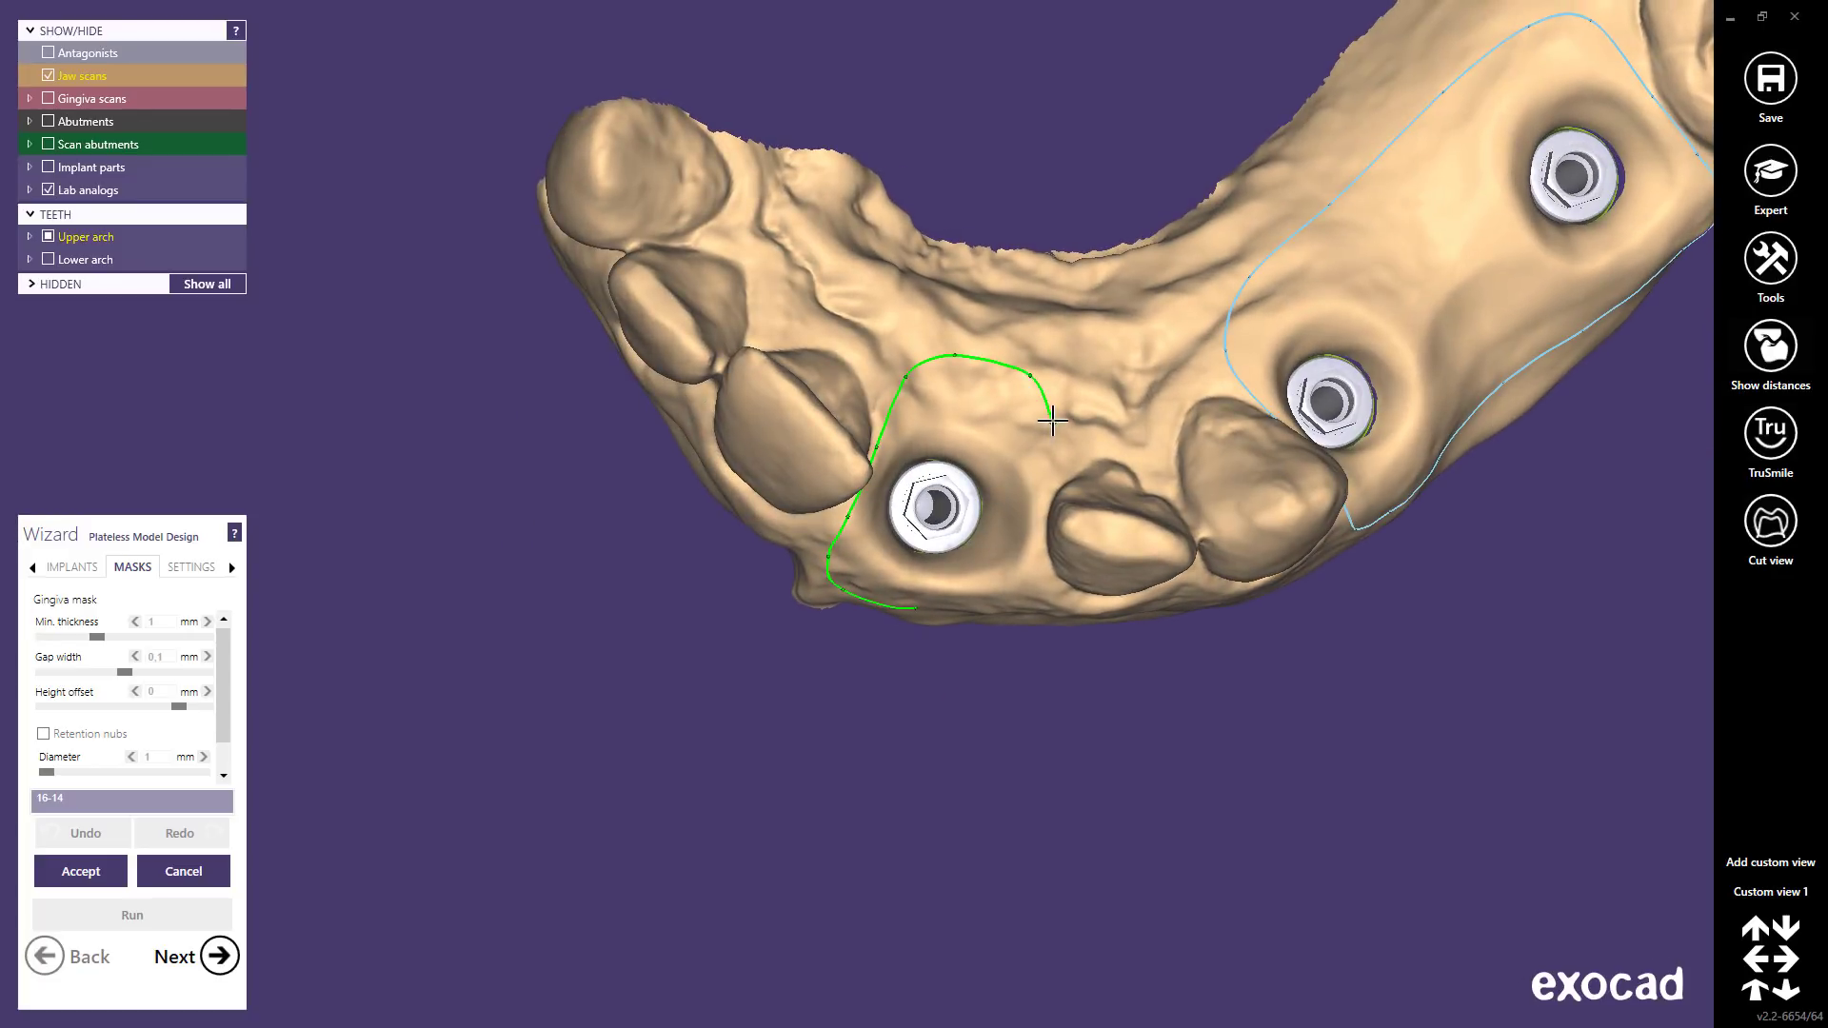
- Bring the mask outline between implant 11 and tooth 12 and close it along the buccal gingiva
{"action": "left_click", "coordinate": [1047, 511]}
{"action": "right_click_drag", "start_coordinate": [1030, 578], "coordinate": [1019, 621]}
{"action": "left_click", "coordinate": [1018, 621]}
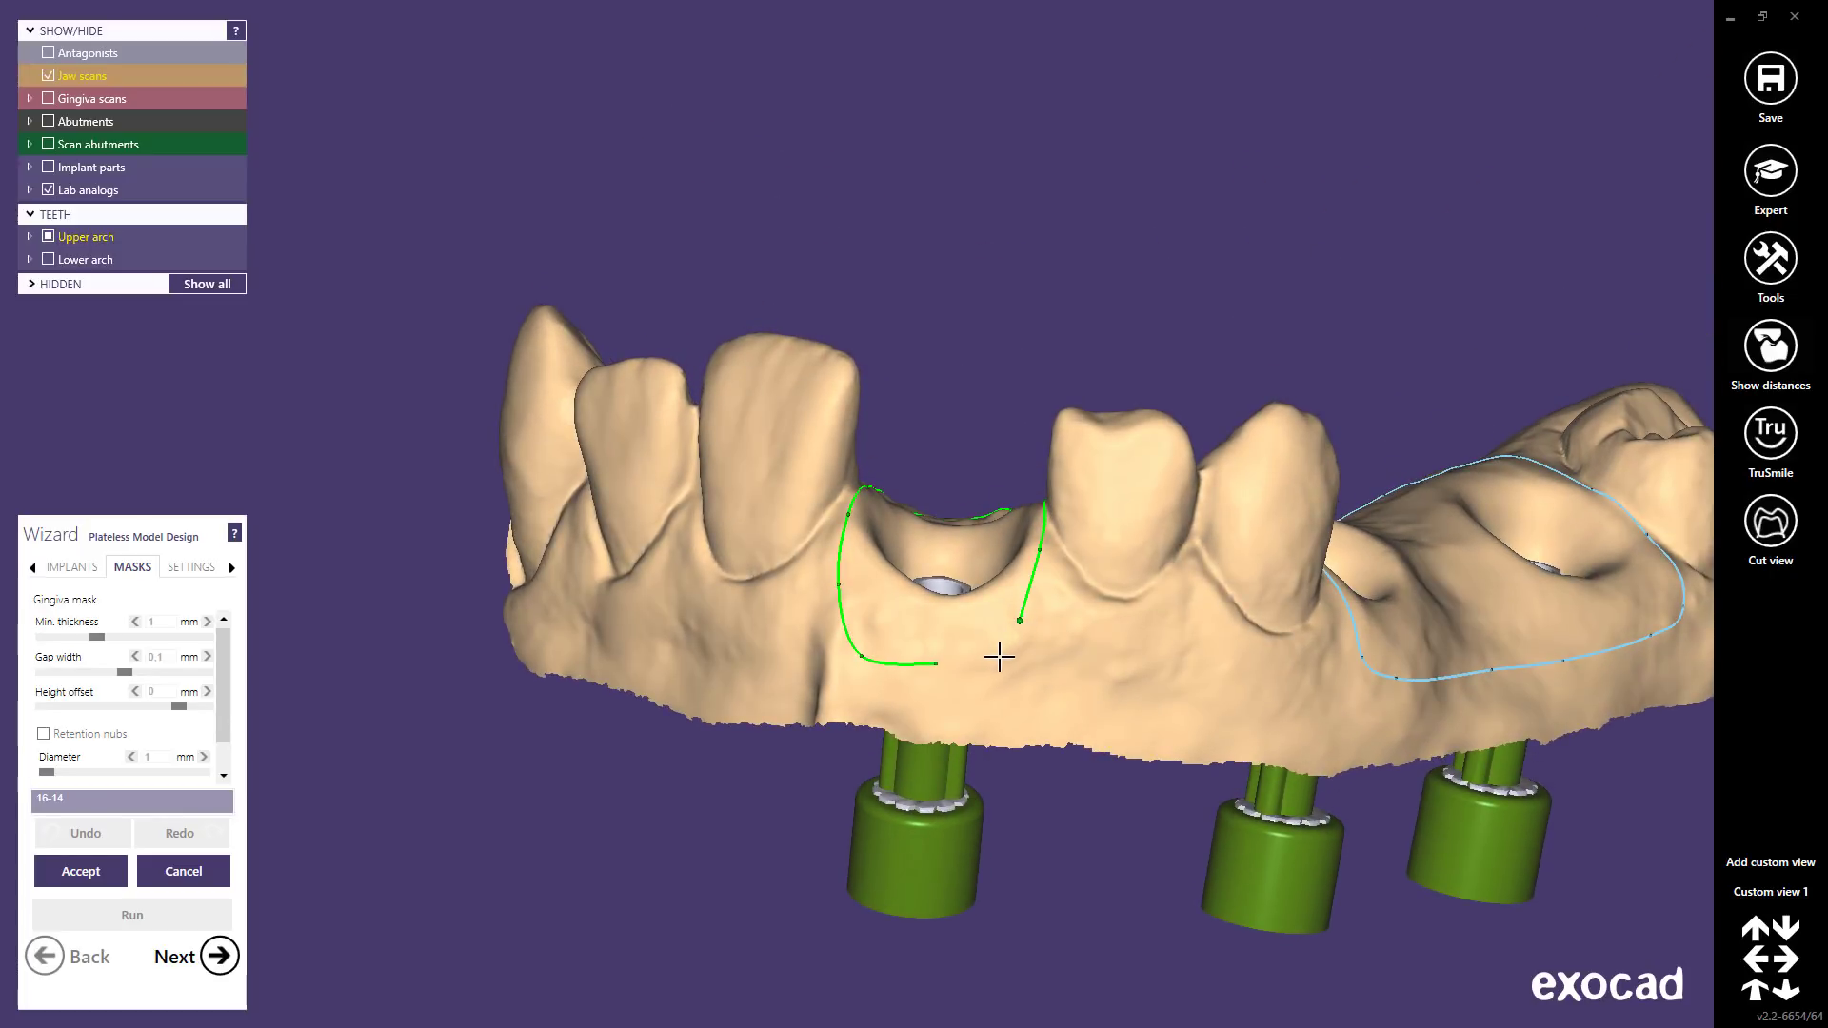
{"action": "left_click", "coordinate": [986, 663]}
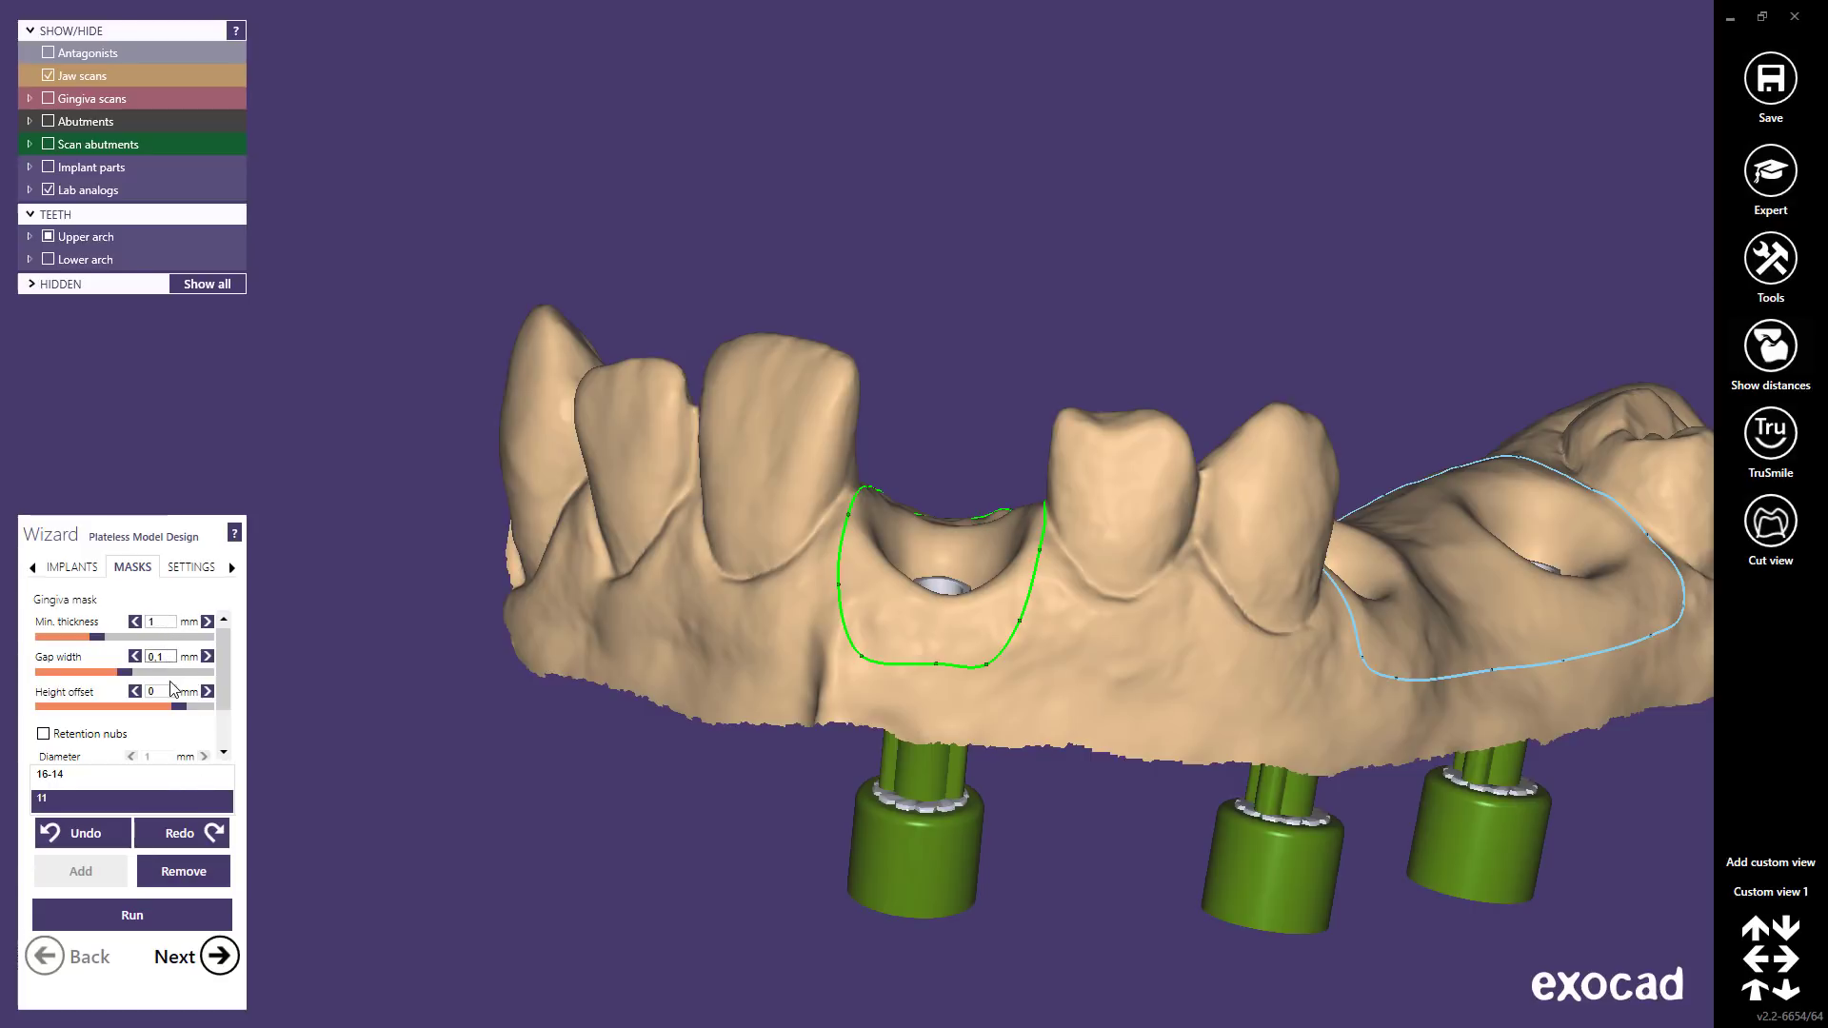
- Enable retention nubs for the gingiva masks and generate the model
{"action": "mouse_move", "coordinate": [227, 678]}
{"action": "left_mouse_down"}
{"action": "mouse_move", "coordinate": [222, 755]}
{"action": "mouse_move", "coordinate": [228, 645]}
{"action": "left_mouse_up"}
{"action": "left_click", "coordinate": [43, 735]}
{"action": "left_click", "coordinate": [118, 914]}
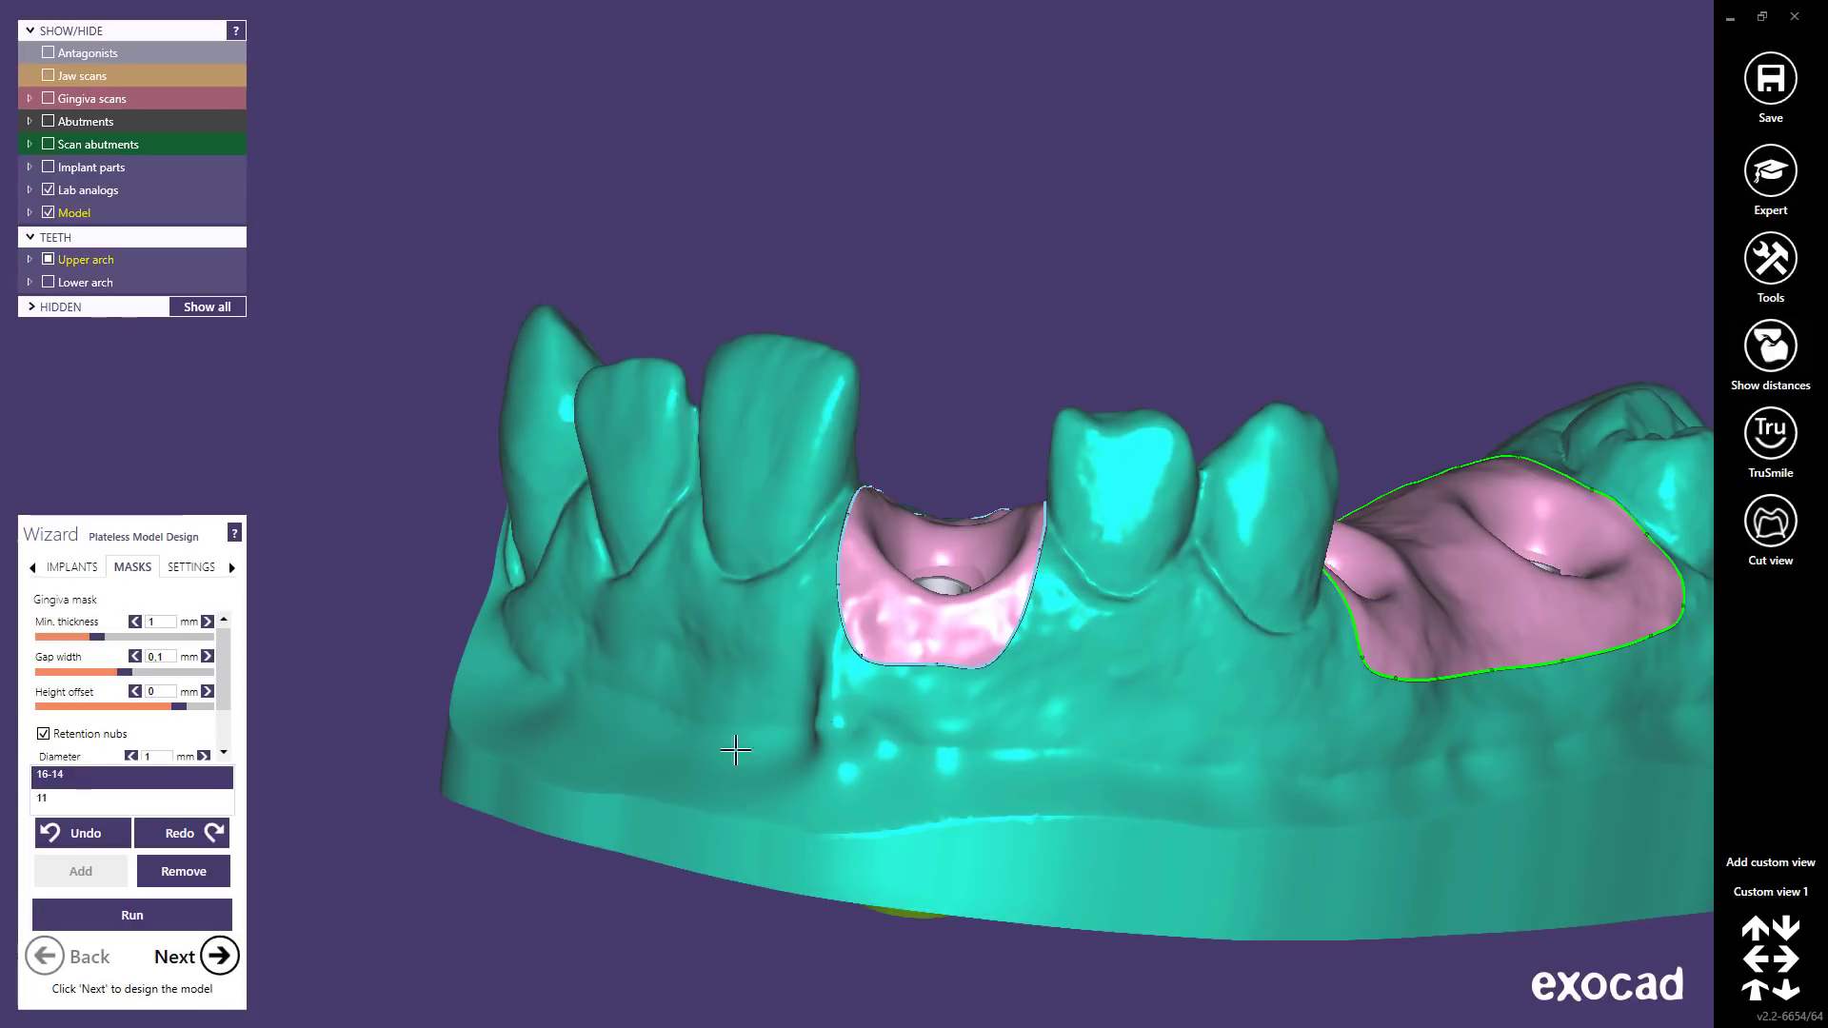
- Make the generated model transparent and examine the gingiva masks and lab analogs from different sides
{"action": "right_click_drag", "start_coordinate": [1411, 780], "coordinate": [1215, 695]}
{"action": "middle_click", "coordinate": [1052, 683], "text": "shift"}
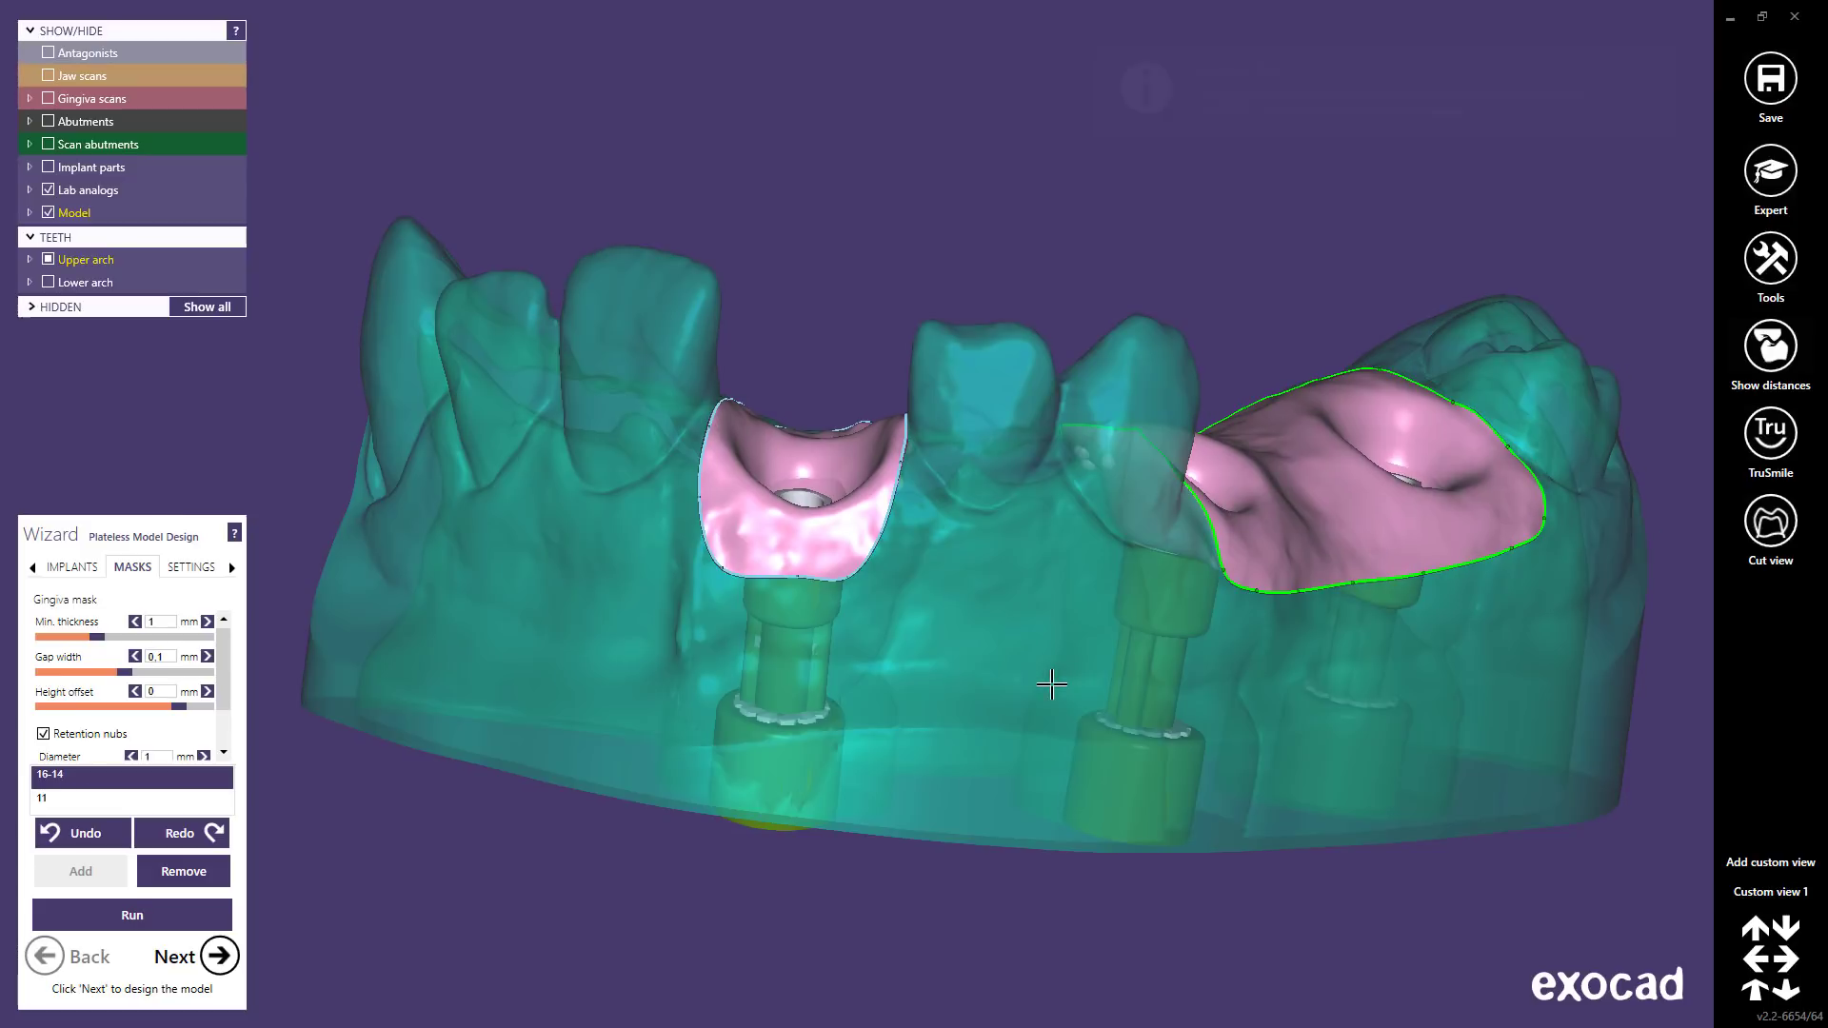
{"action": "mouse_move", "coordinate": [1045, 683]}
{"action": "right_mouse_down"}
{"action": "mouse_move", "coordinate": [1037, 666]}
{"action": "mouse_move", "coordinate": [1036, 780]}
{"action": "mouse_move", "coordinate": [1040, 669]}
{"action": "right_mouse_up"}
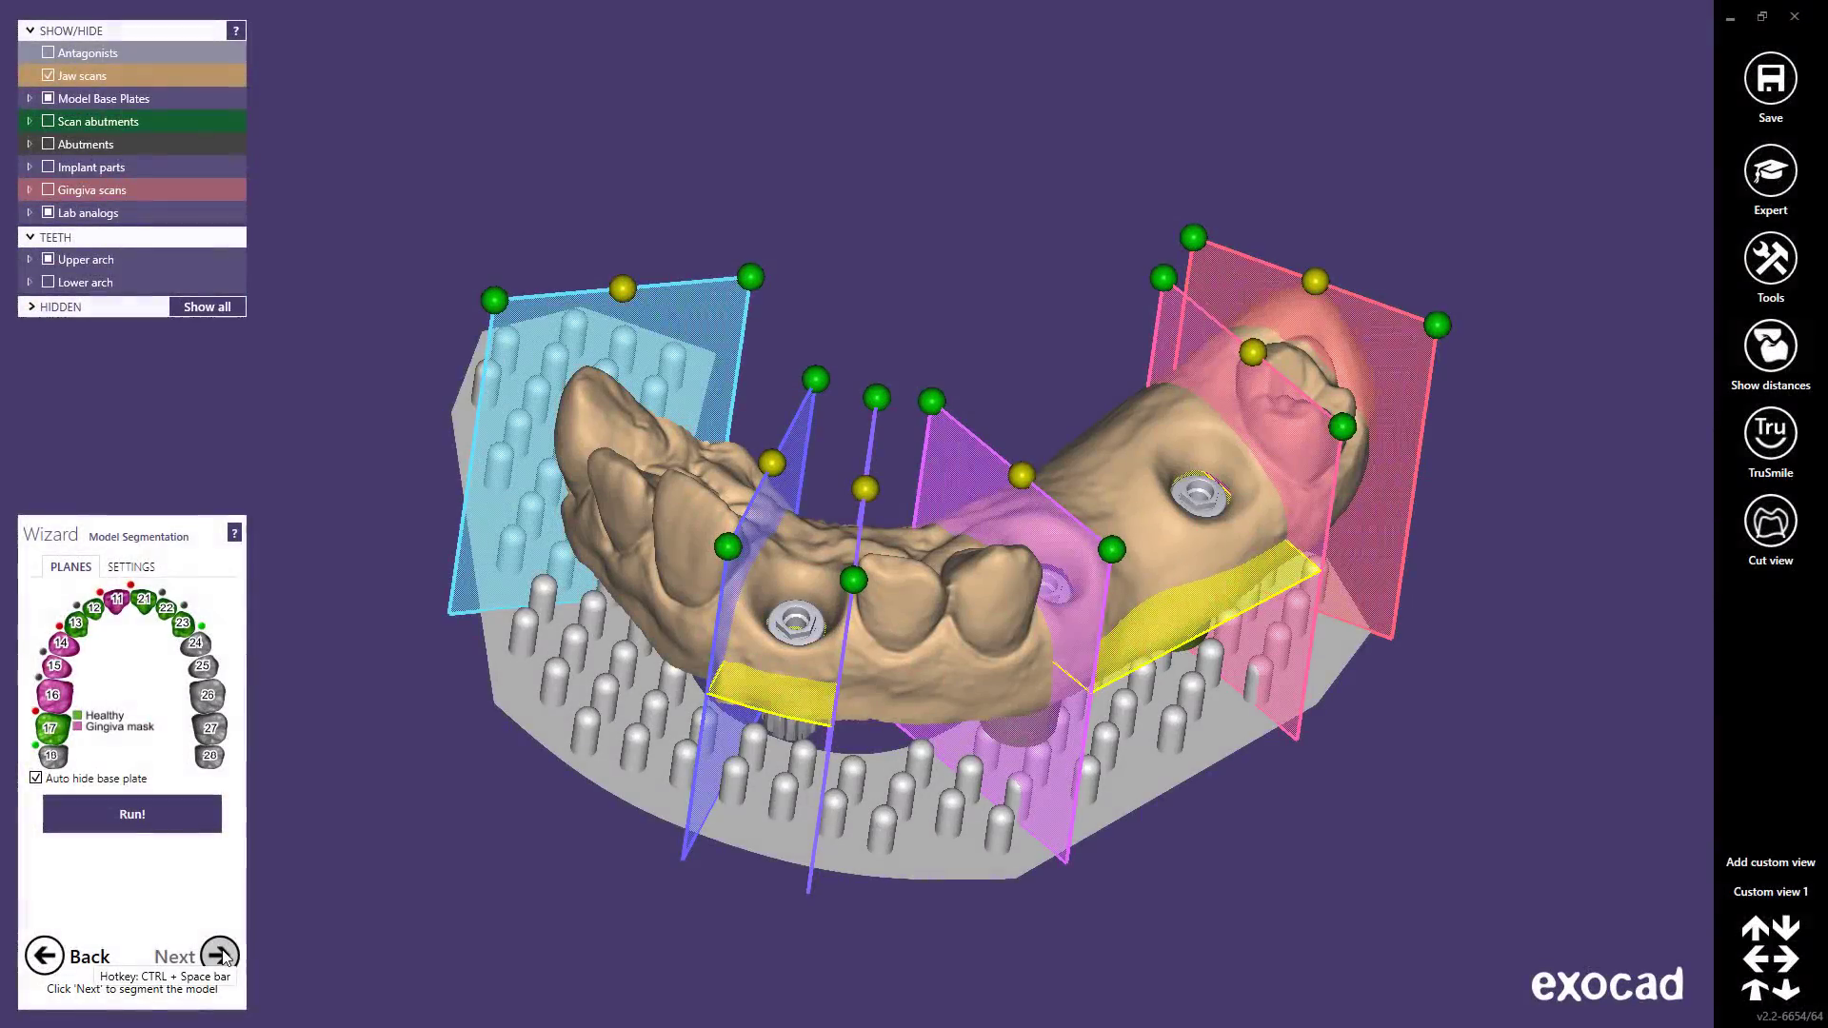
- Shift the segmentation plane between tooth 21 and implant 11 slightly and check the remaining planes
{"action": "right_click_drag", "start_coordinate": [886, 730], "coordinate": [885, 733]}
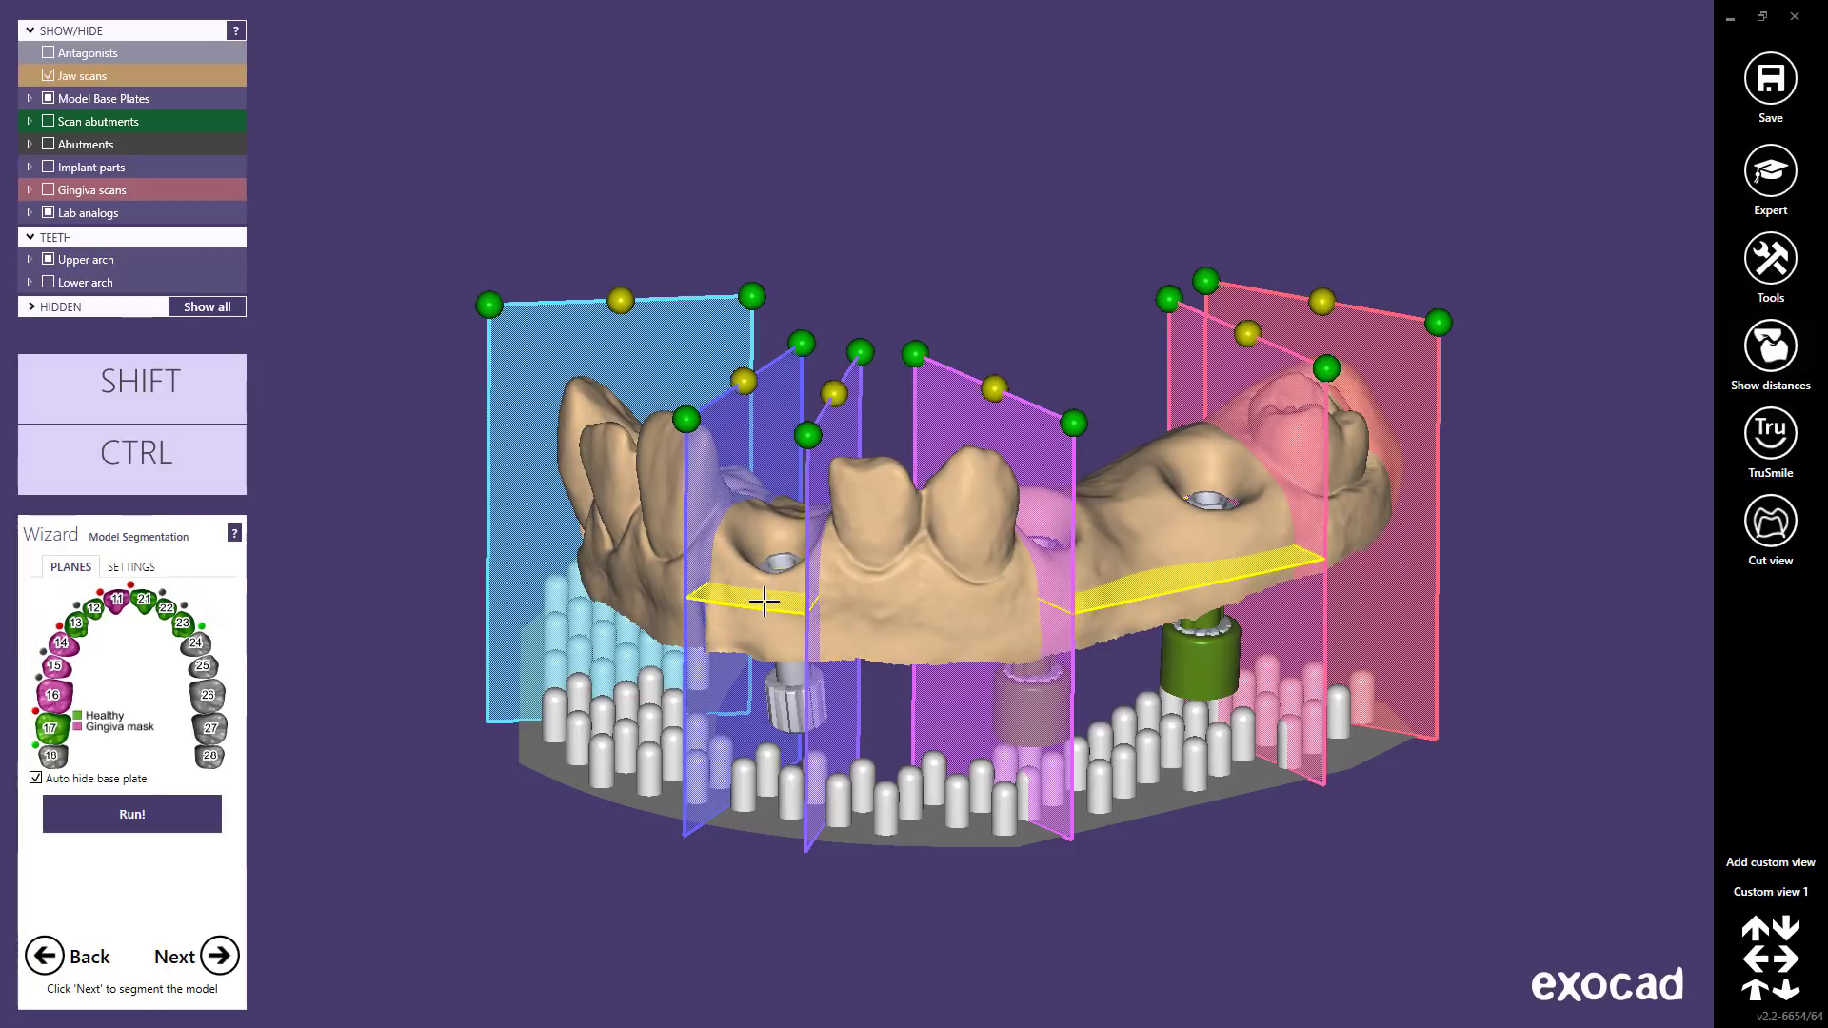
{"action": "right_click_drag", "start_coordinate": [780, 612], "coordinate": [817, 629]}
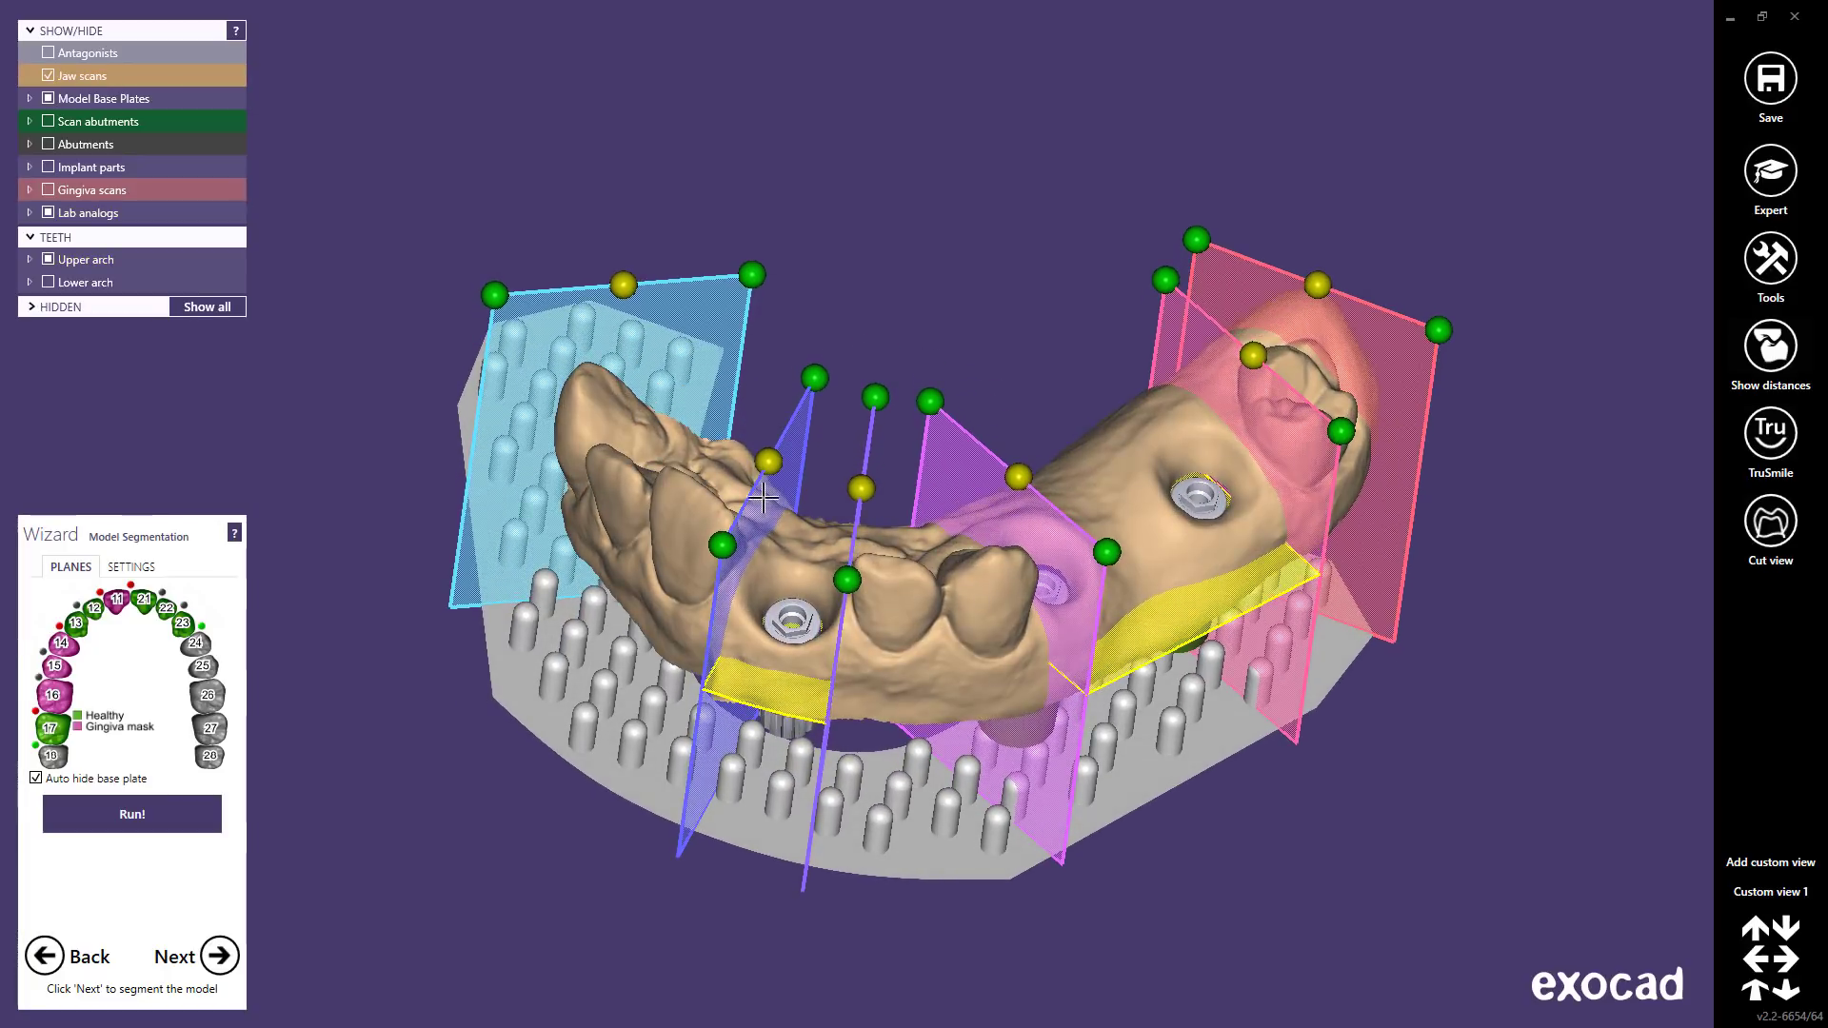
{"action": "left_click_drag", "start_coordinate": [769, 461], "coordinate": [766, 461]}
{"action": "right_click_drag", "start_coordinate": [902, 668], "coordinate": [902, 673]}
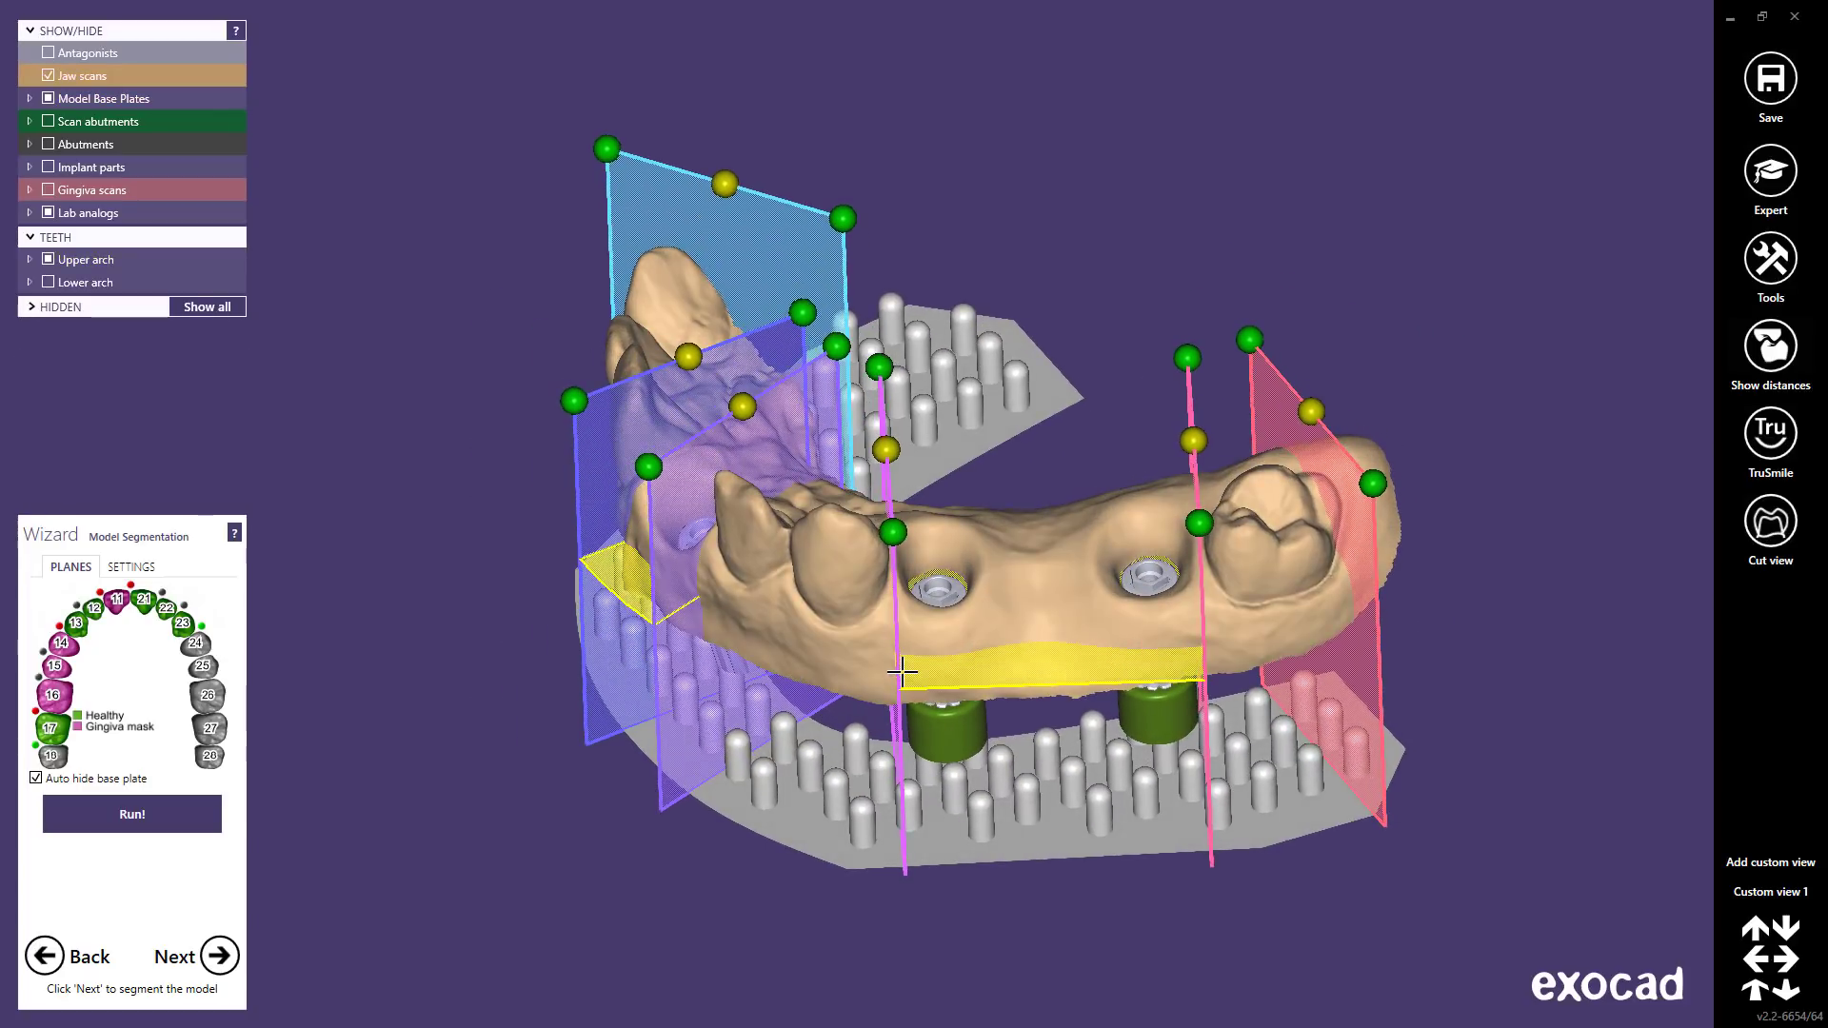
- Try separating tooth 15 as a pontic with planes on both sides, and return it to the joined gingiva mask section
{"action": "left_click", "coordinate": [44, 655]}
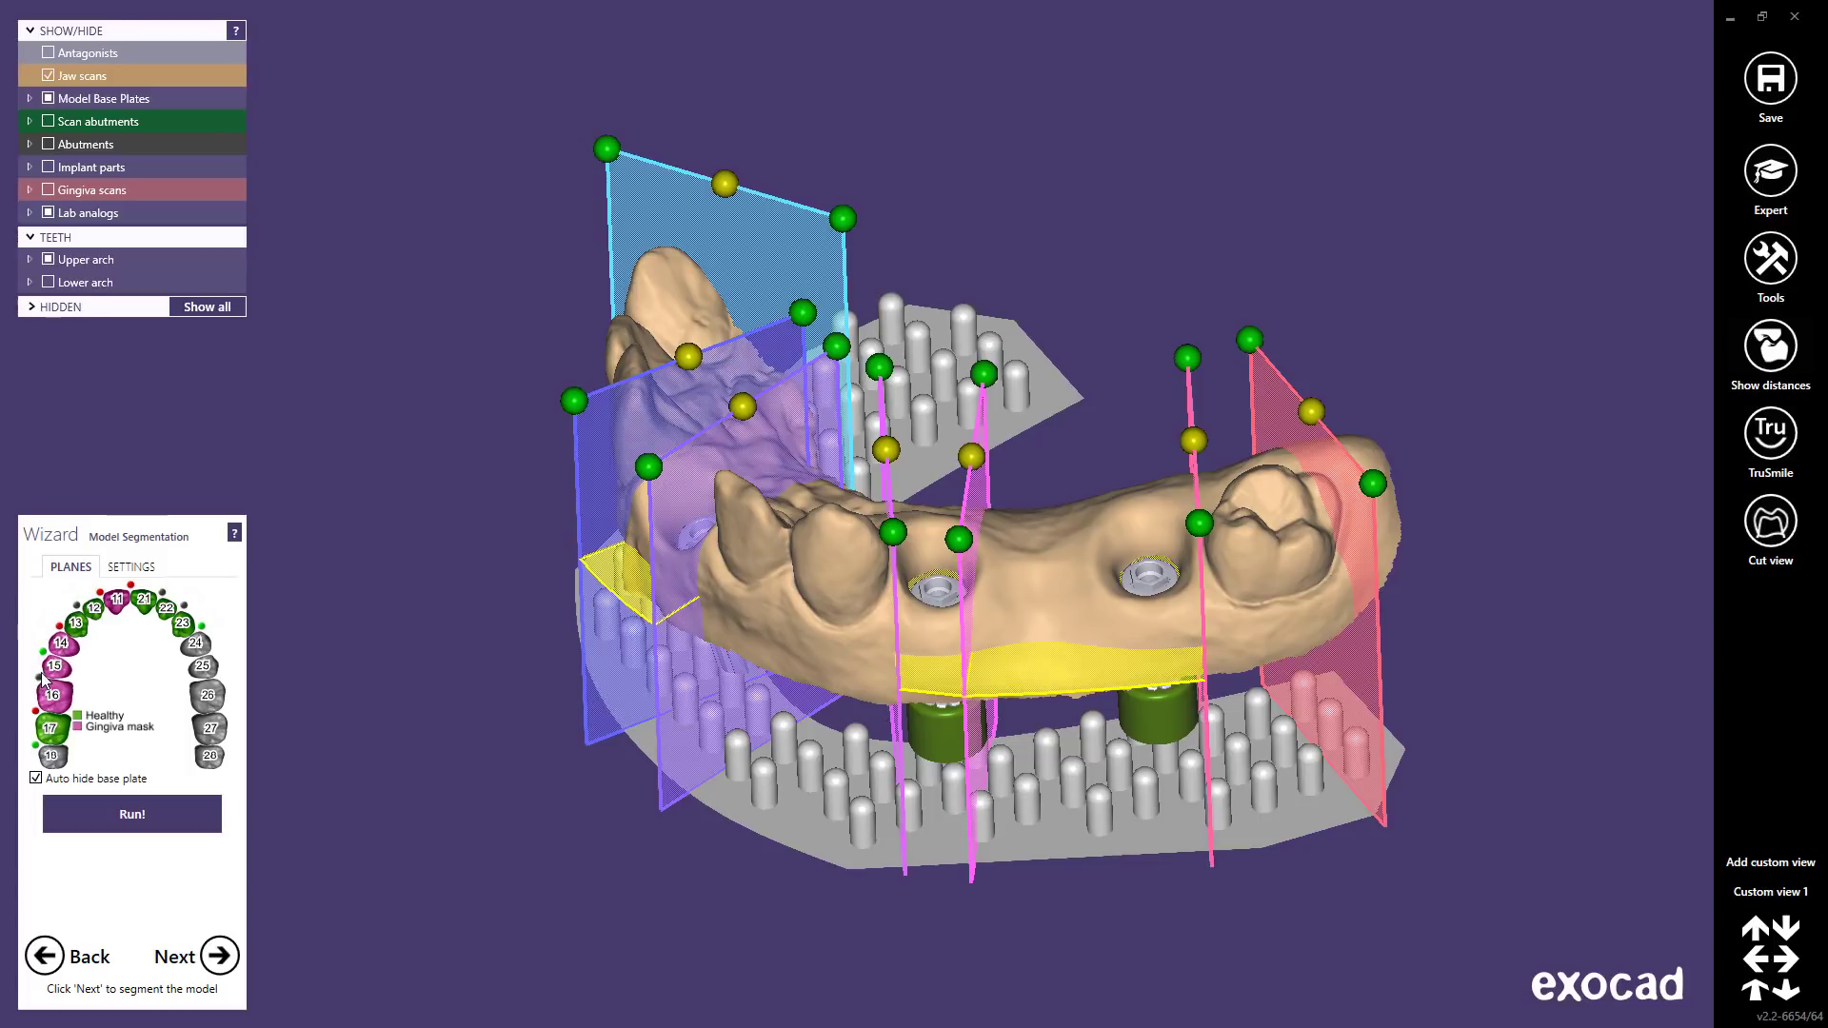
{"action": "left_click", "coordinate": [39, 677]}
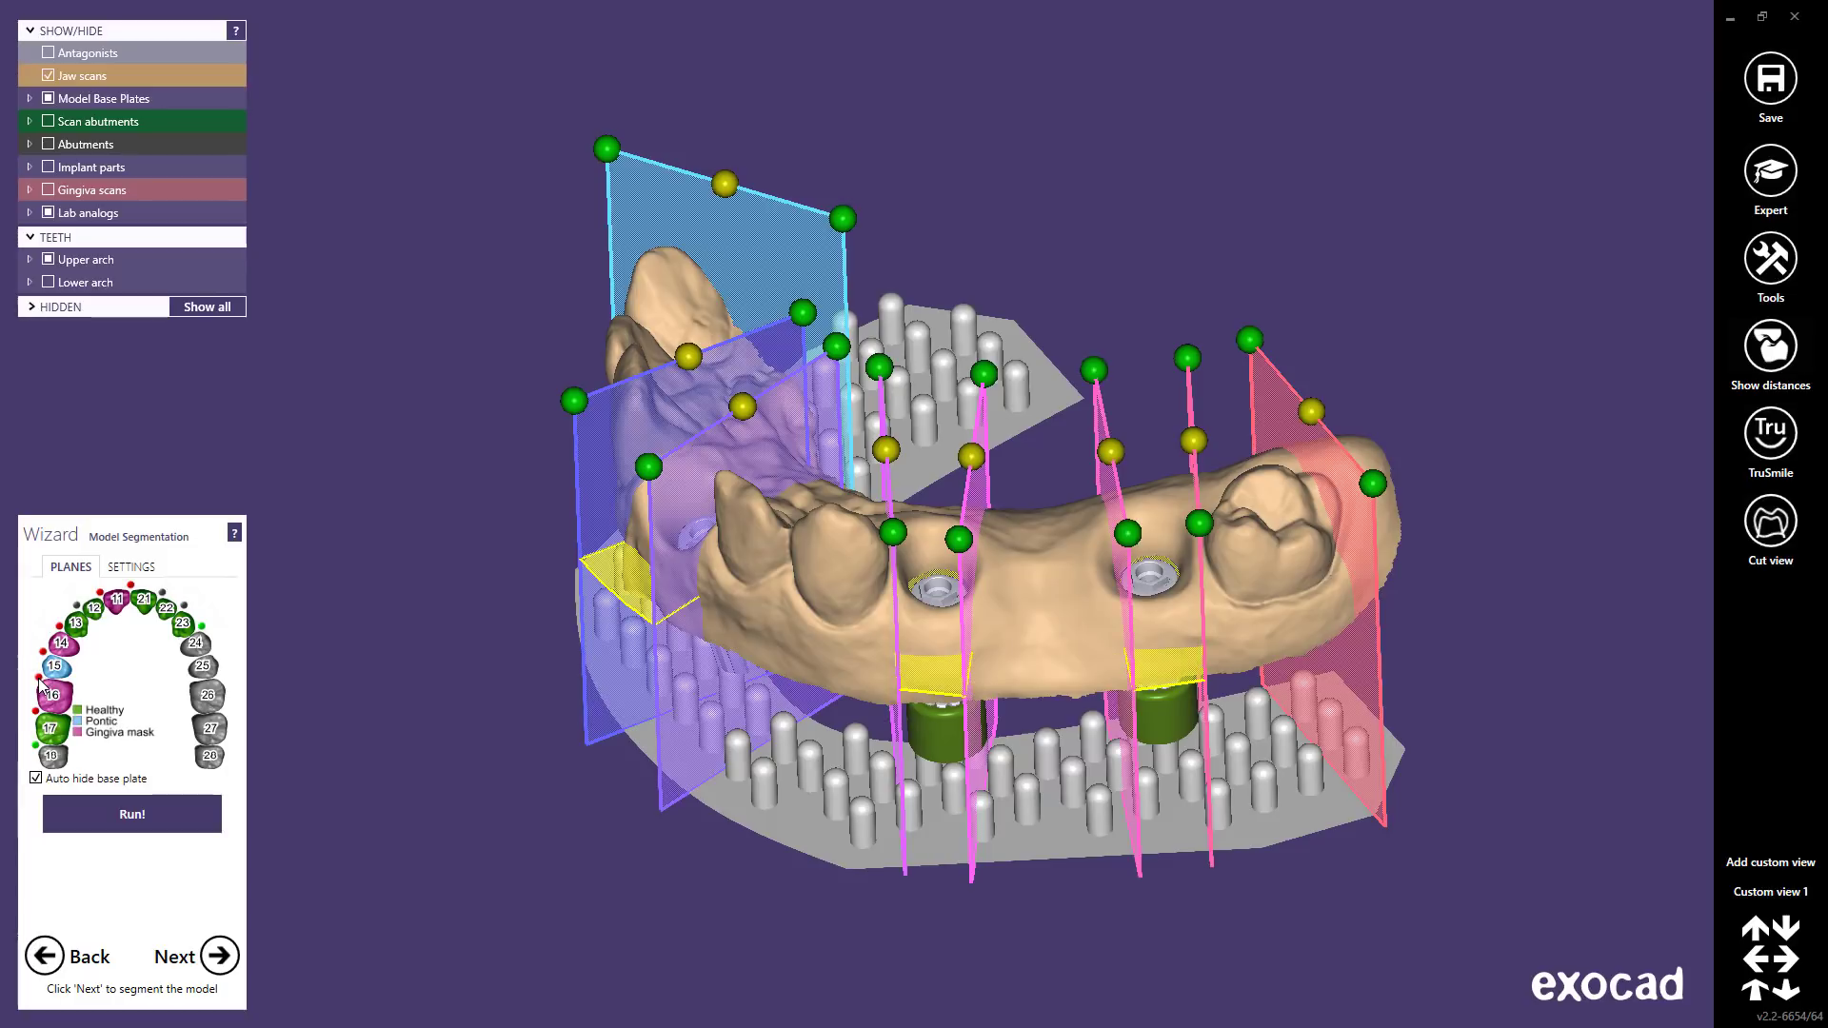
{"action": "right_click_drag", "start_coordinate": [527, 682], "coordinate": [873, 681]}
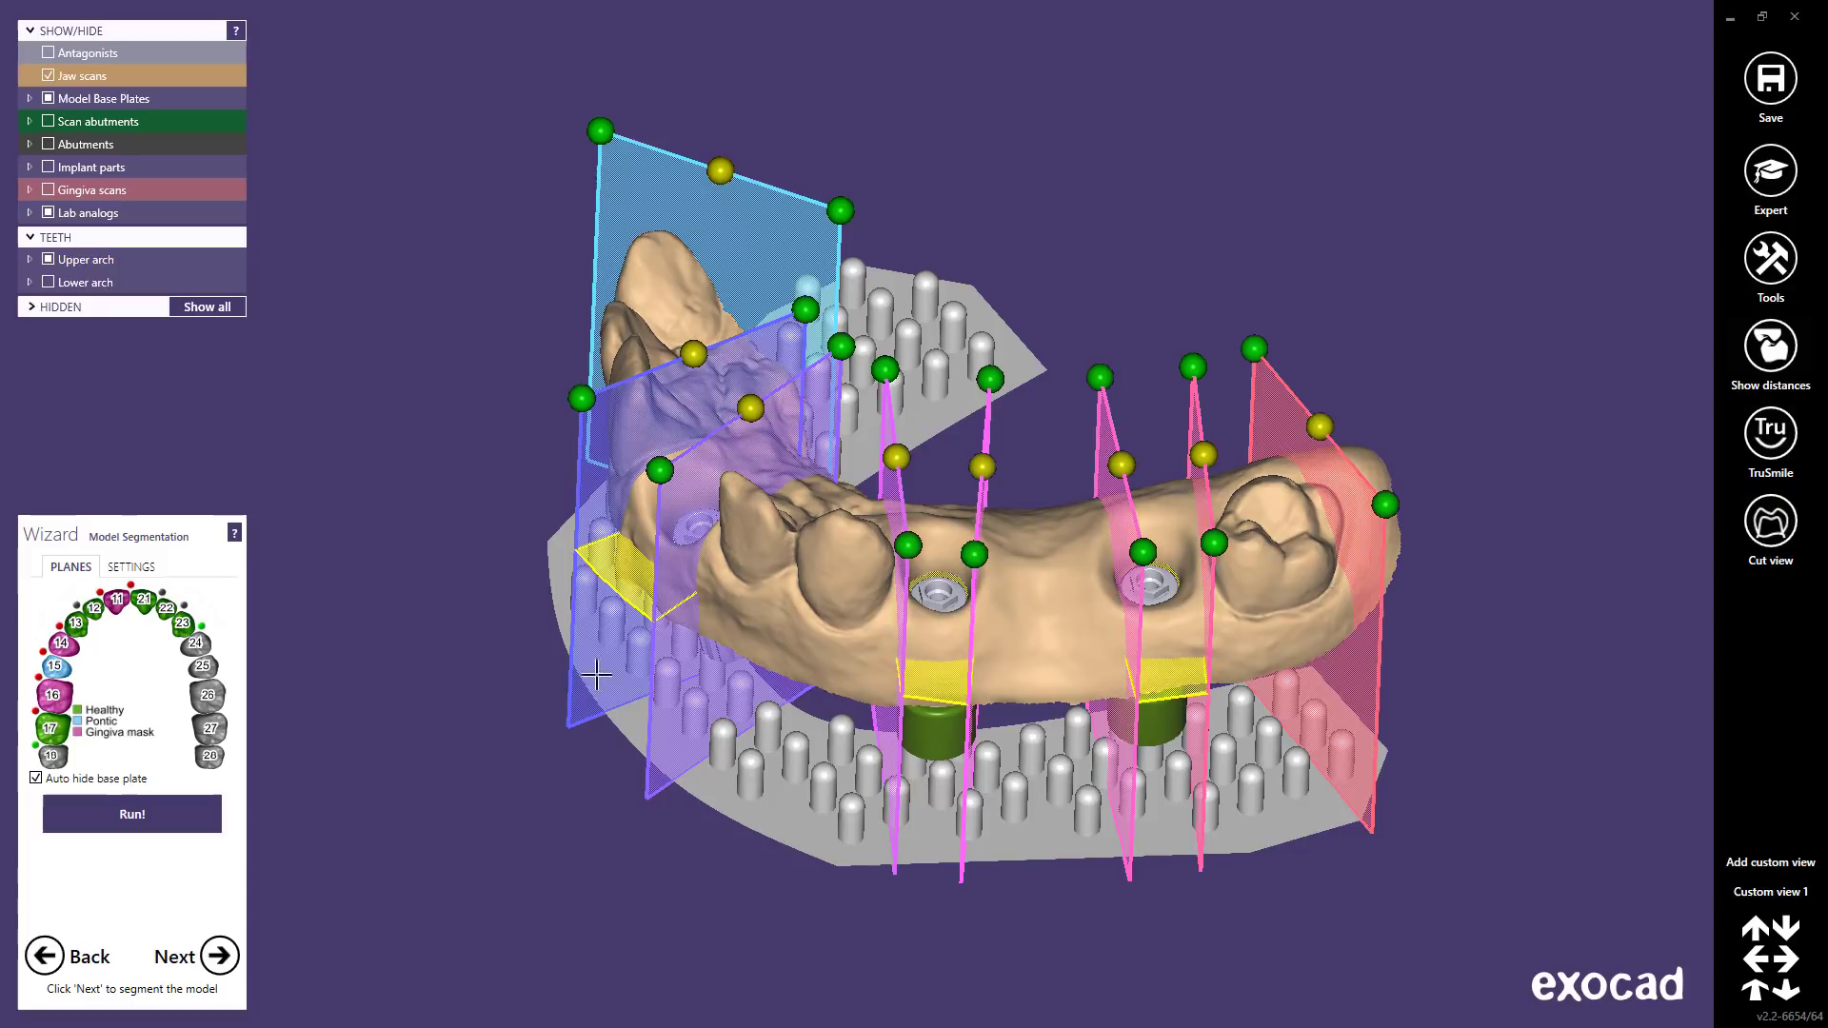
{"action": "left_click", "coordinate": [52, 672]}
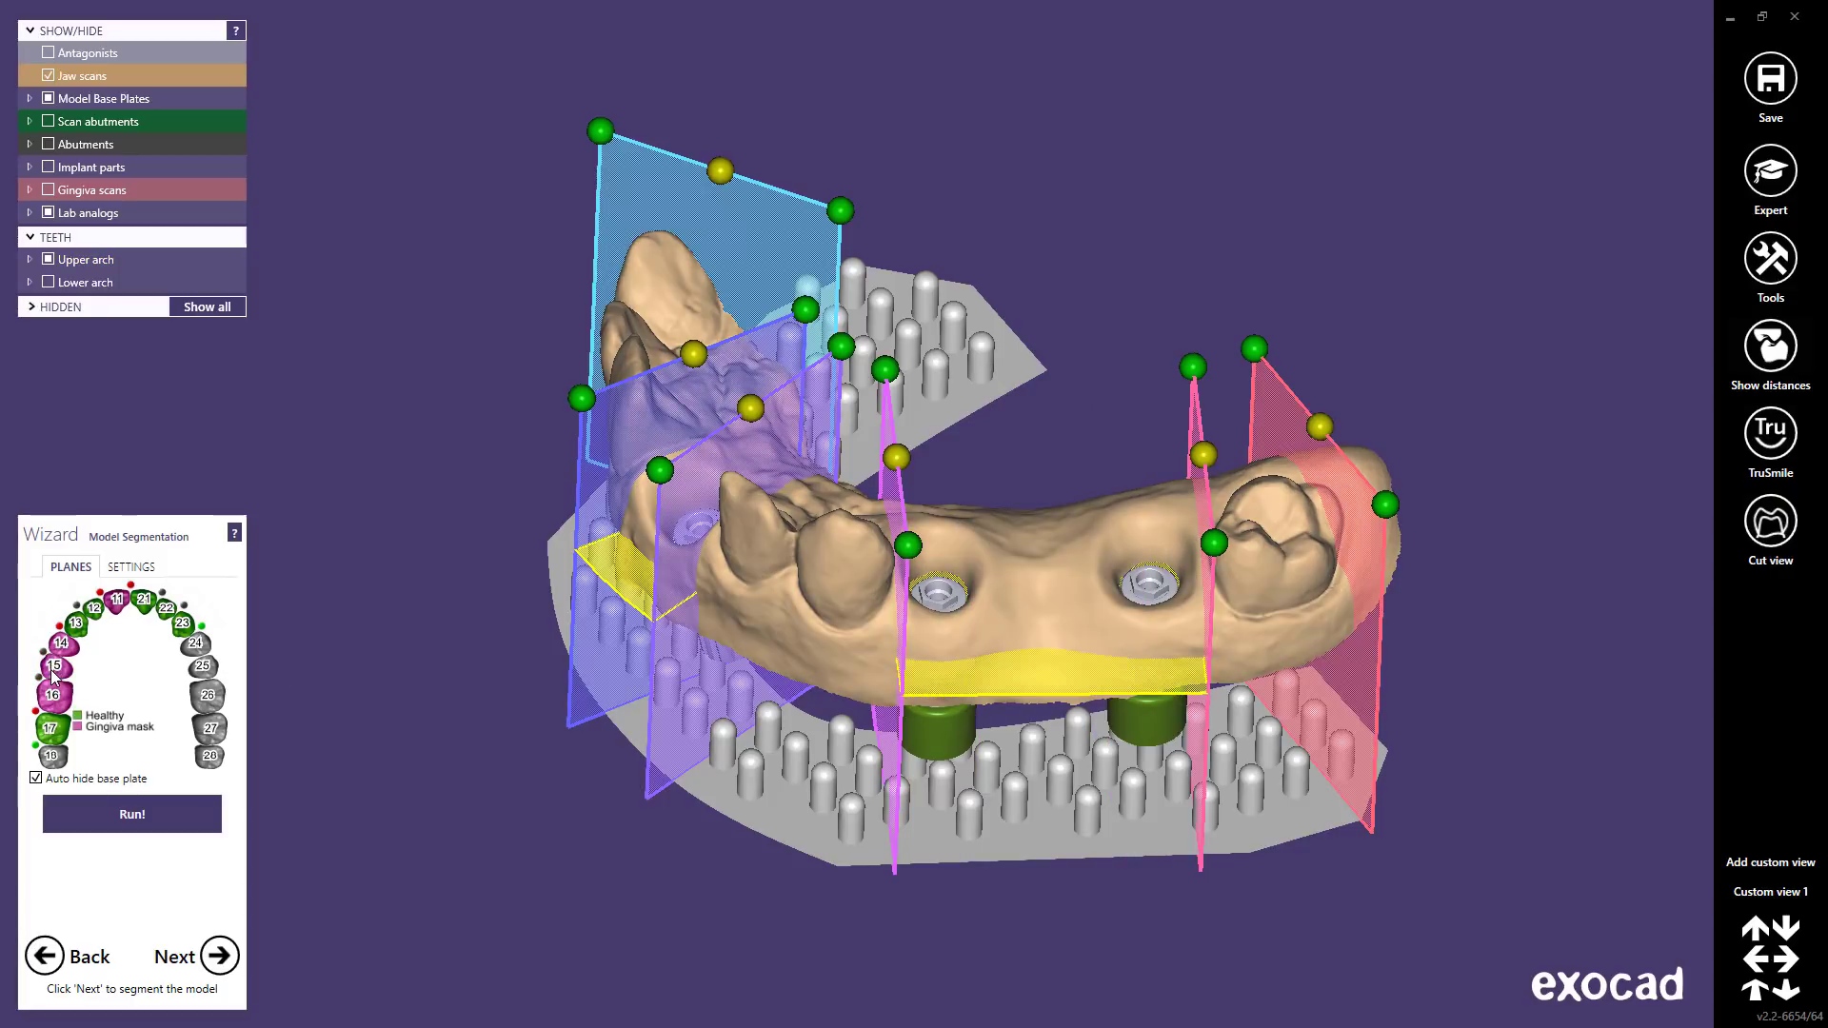
- Set teeth 14 and 16 to Implant (preconditioned gingiva) and tooth 15 to Pontic in the segmentation
{"action": "left_click", "coordinate": [62, 645]}
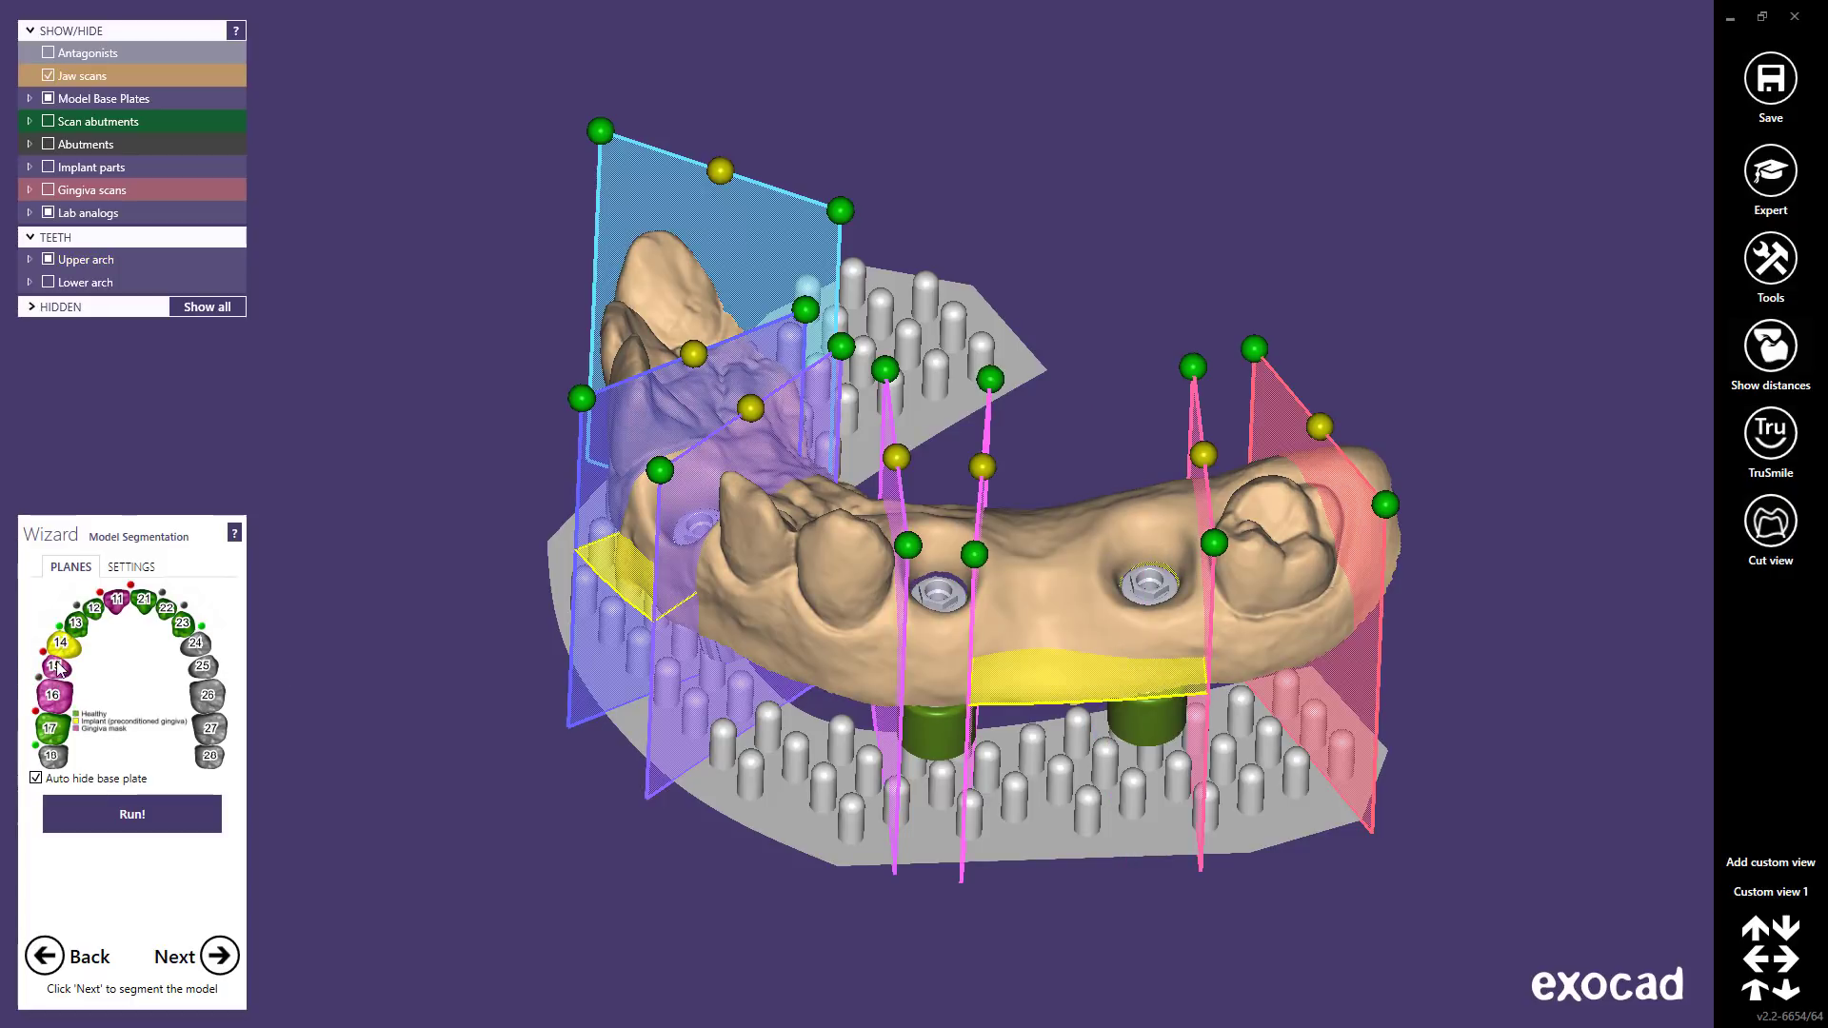
{"action": "left_click", "coordinate": [54, 666]}
{"action": "left_click", "coordinate": [53, 694]}
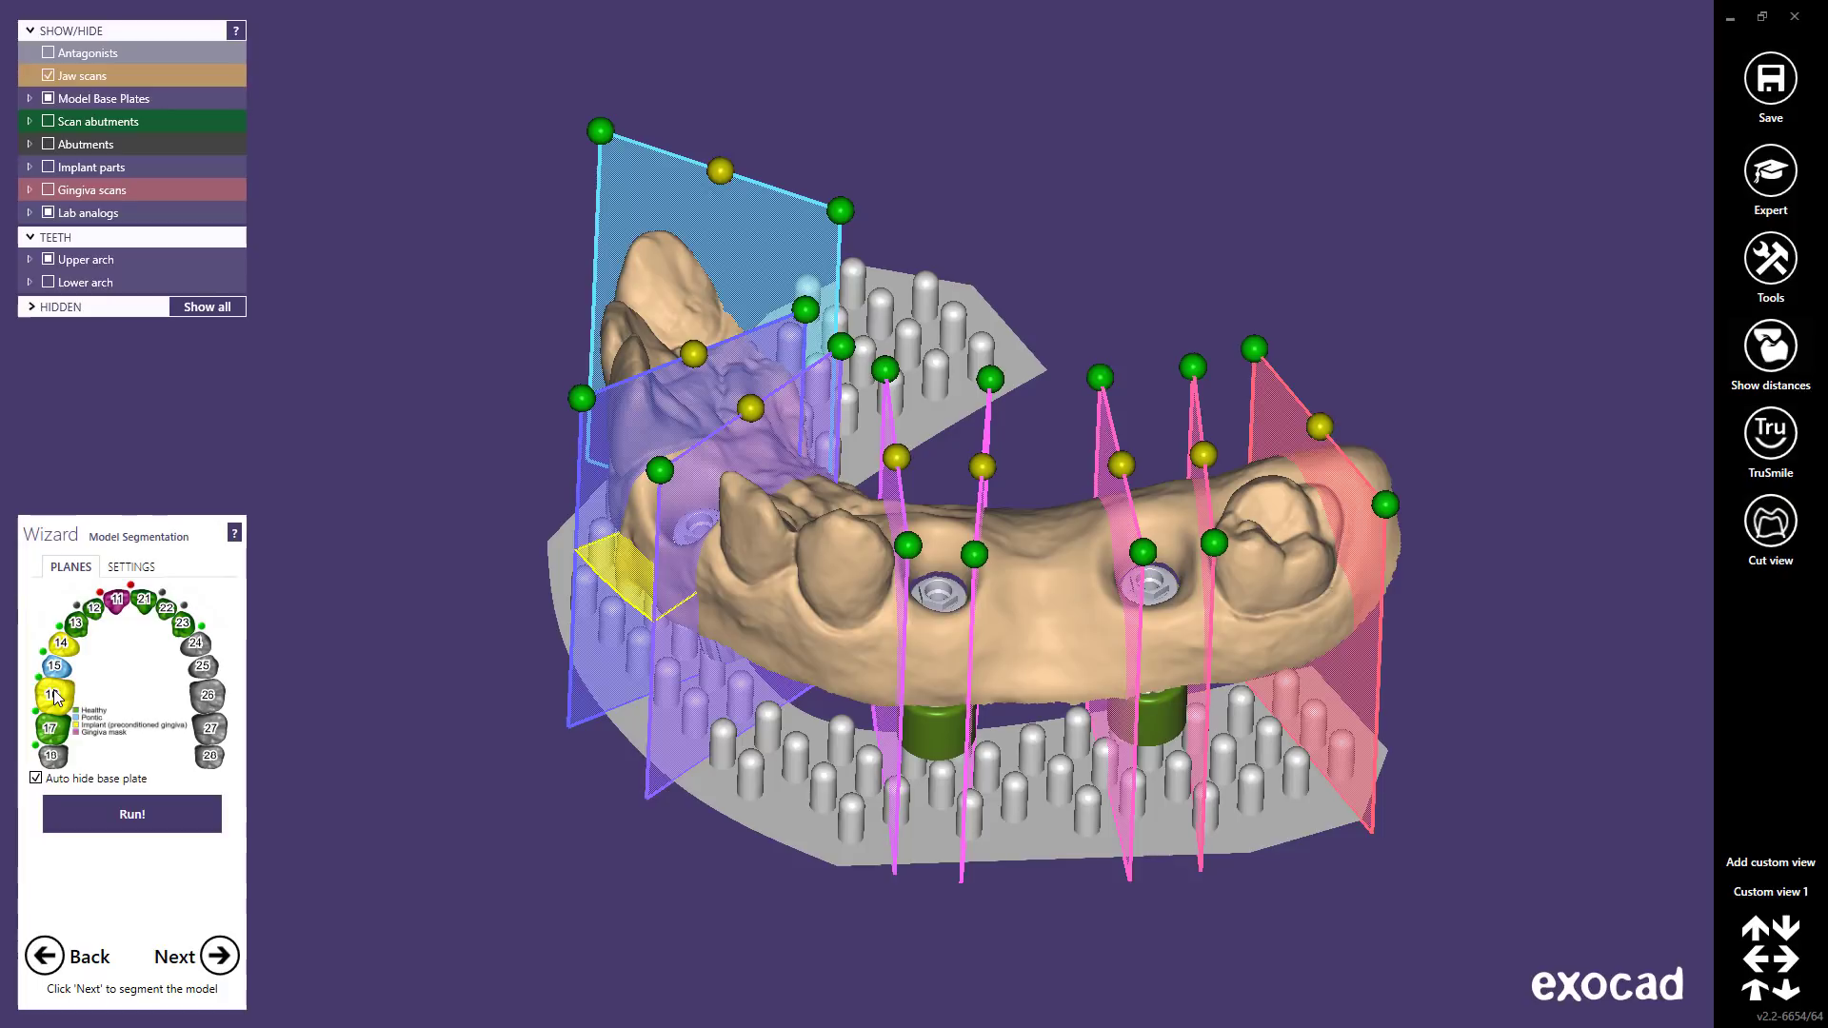
- Set teeth 14, 15 and 16 back to Gingiva mask and remove the plane between 15 and 16
{"action": "left_click", "coordinate": [62, 646]}
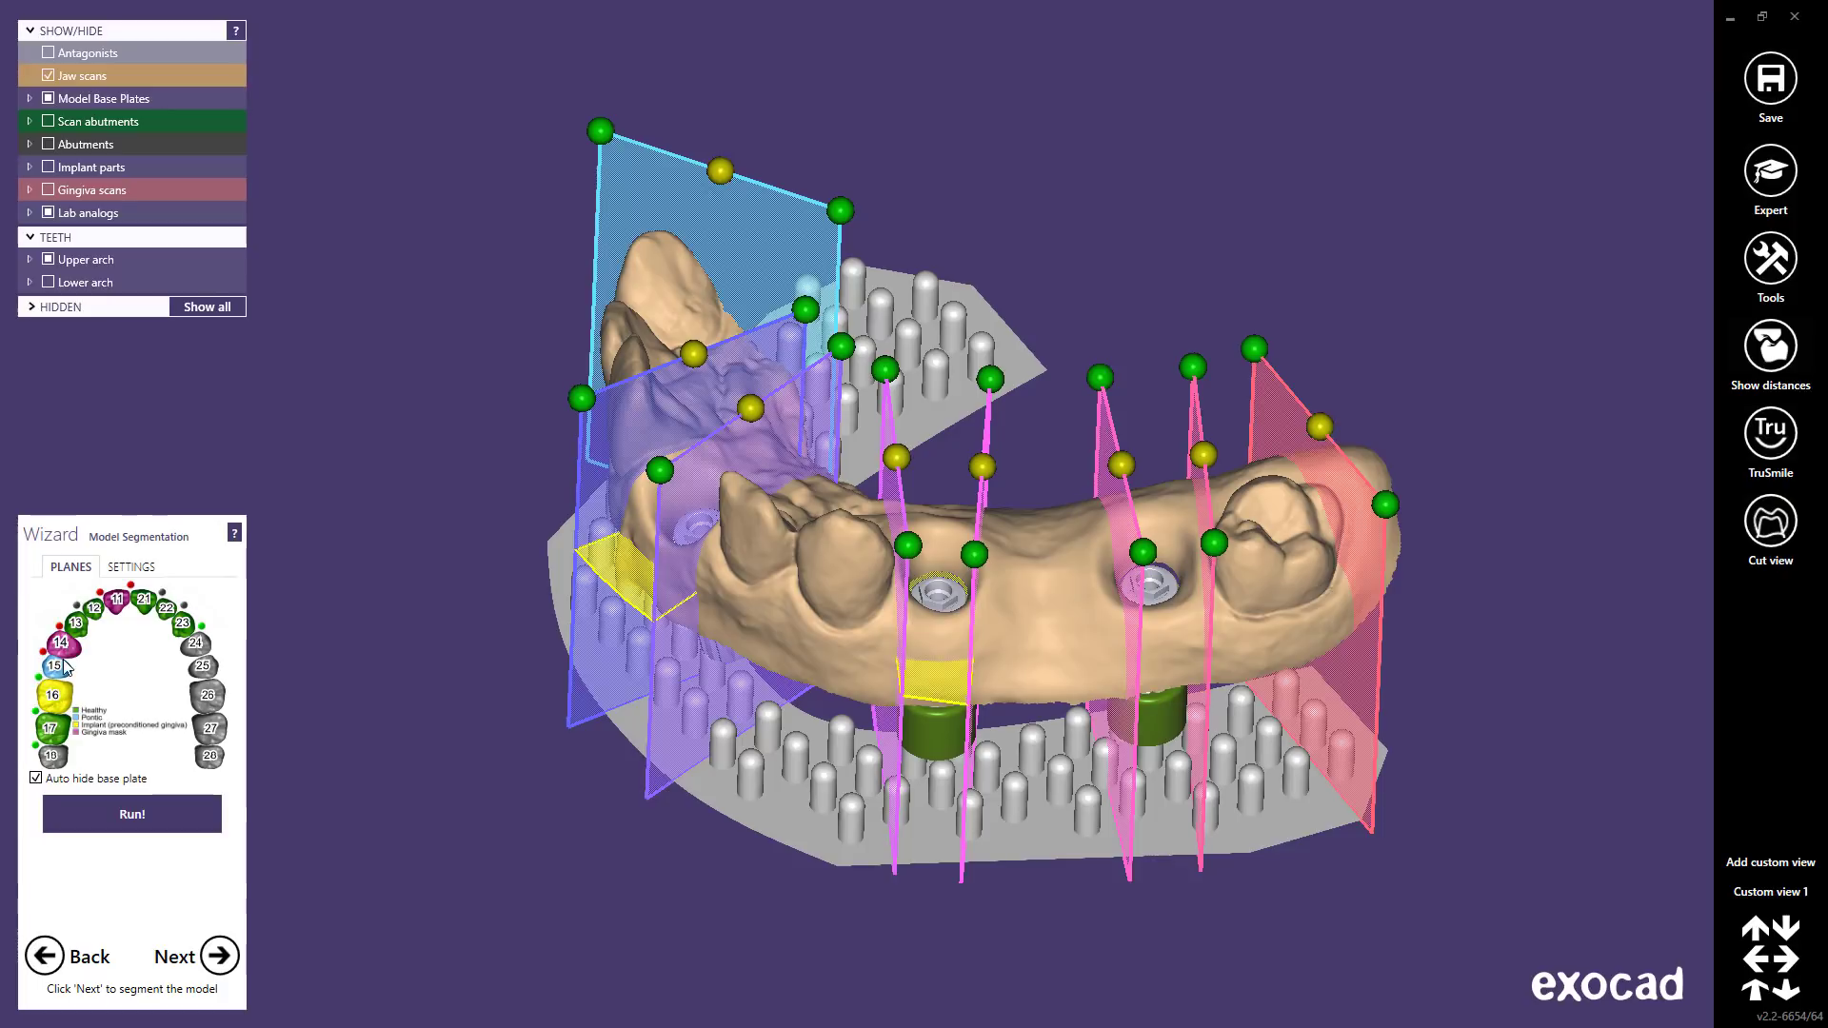
{"action": "left_click", "coordinate": [55, 669]}
{"action": "left_click", "coordinate": [55, 695]}
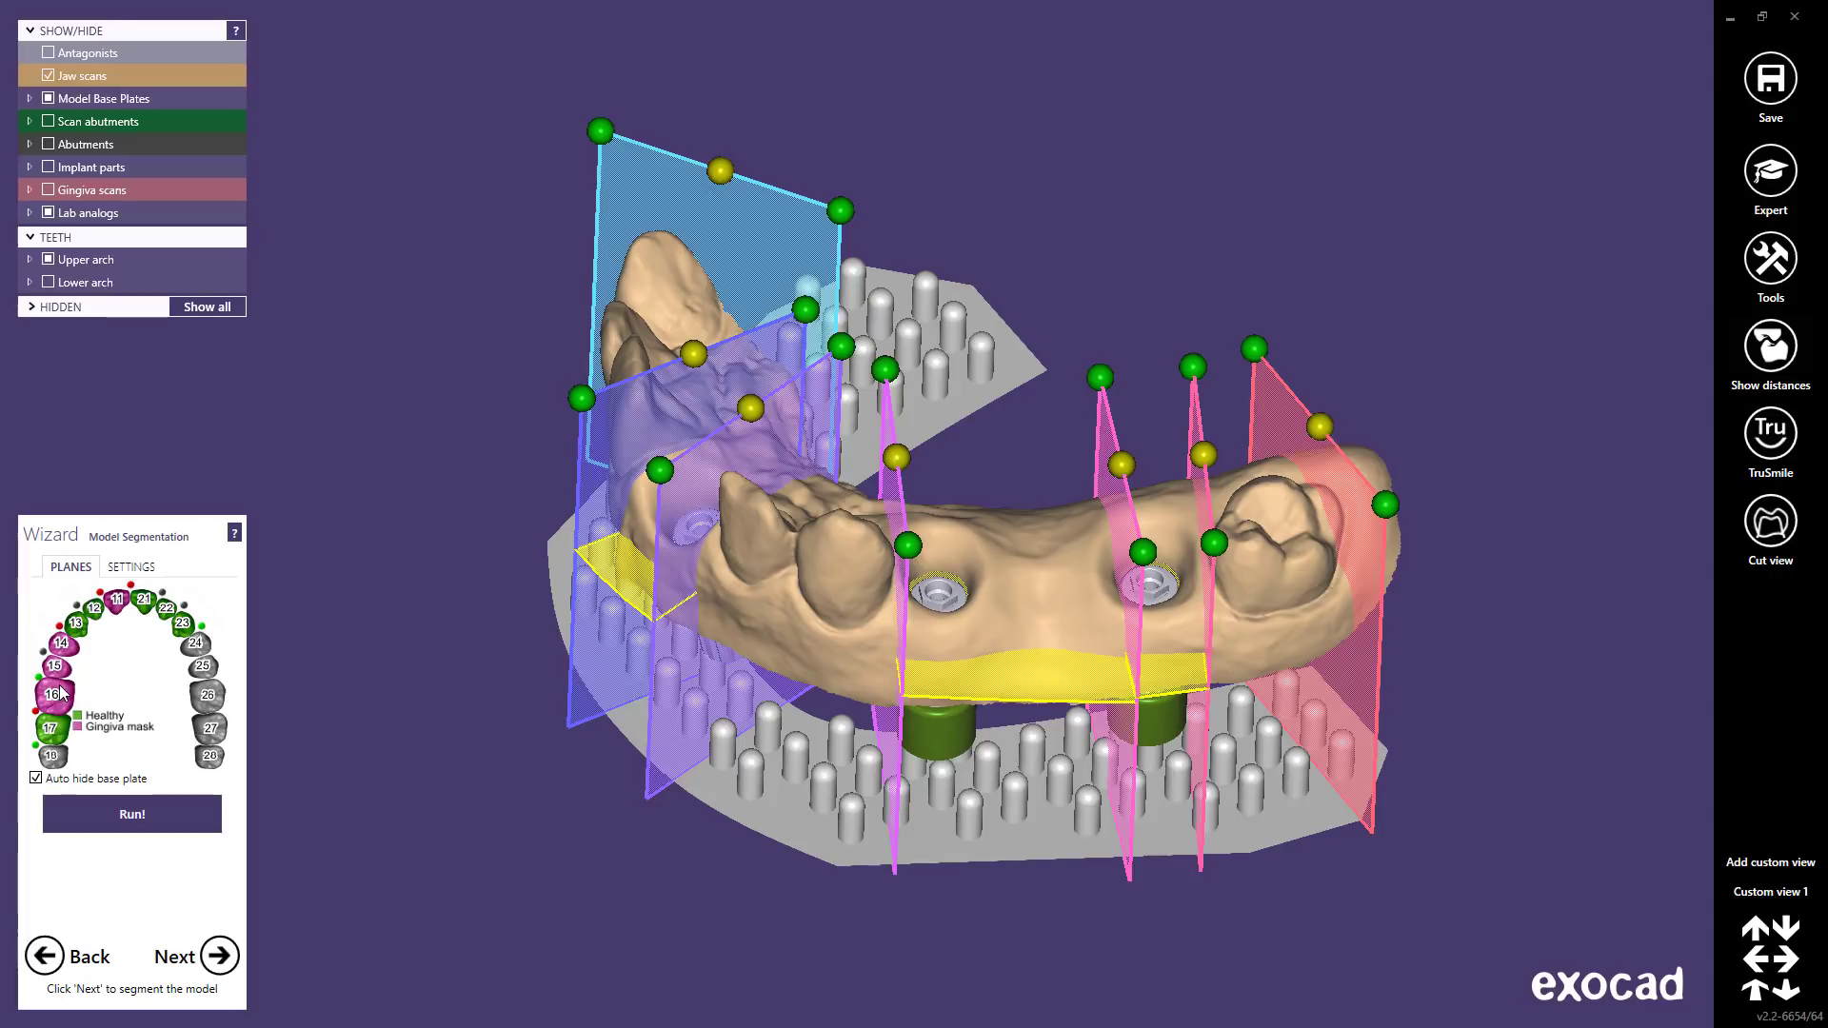
{"action": "left_click", "coordinate": [40, 679]}
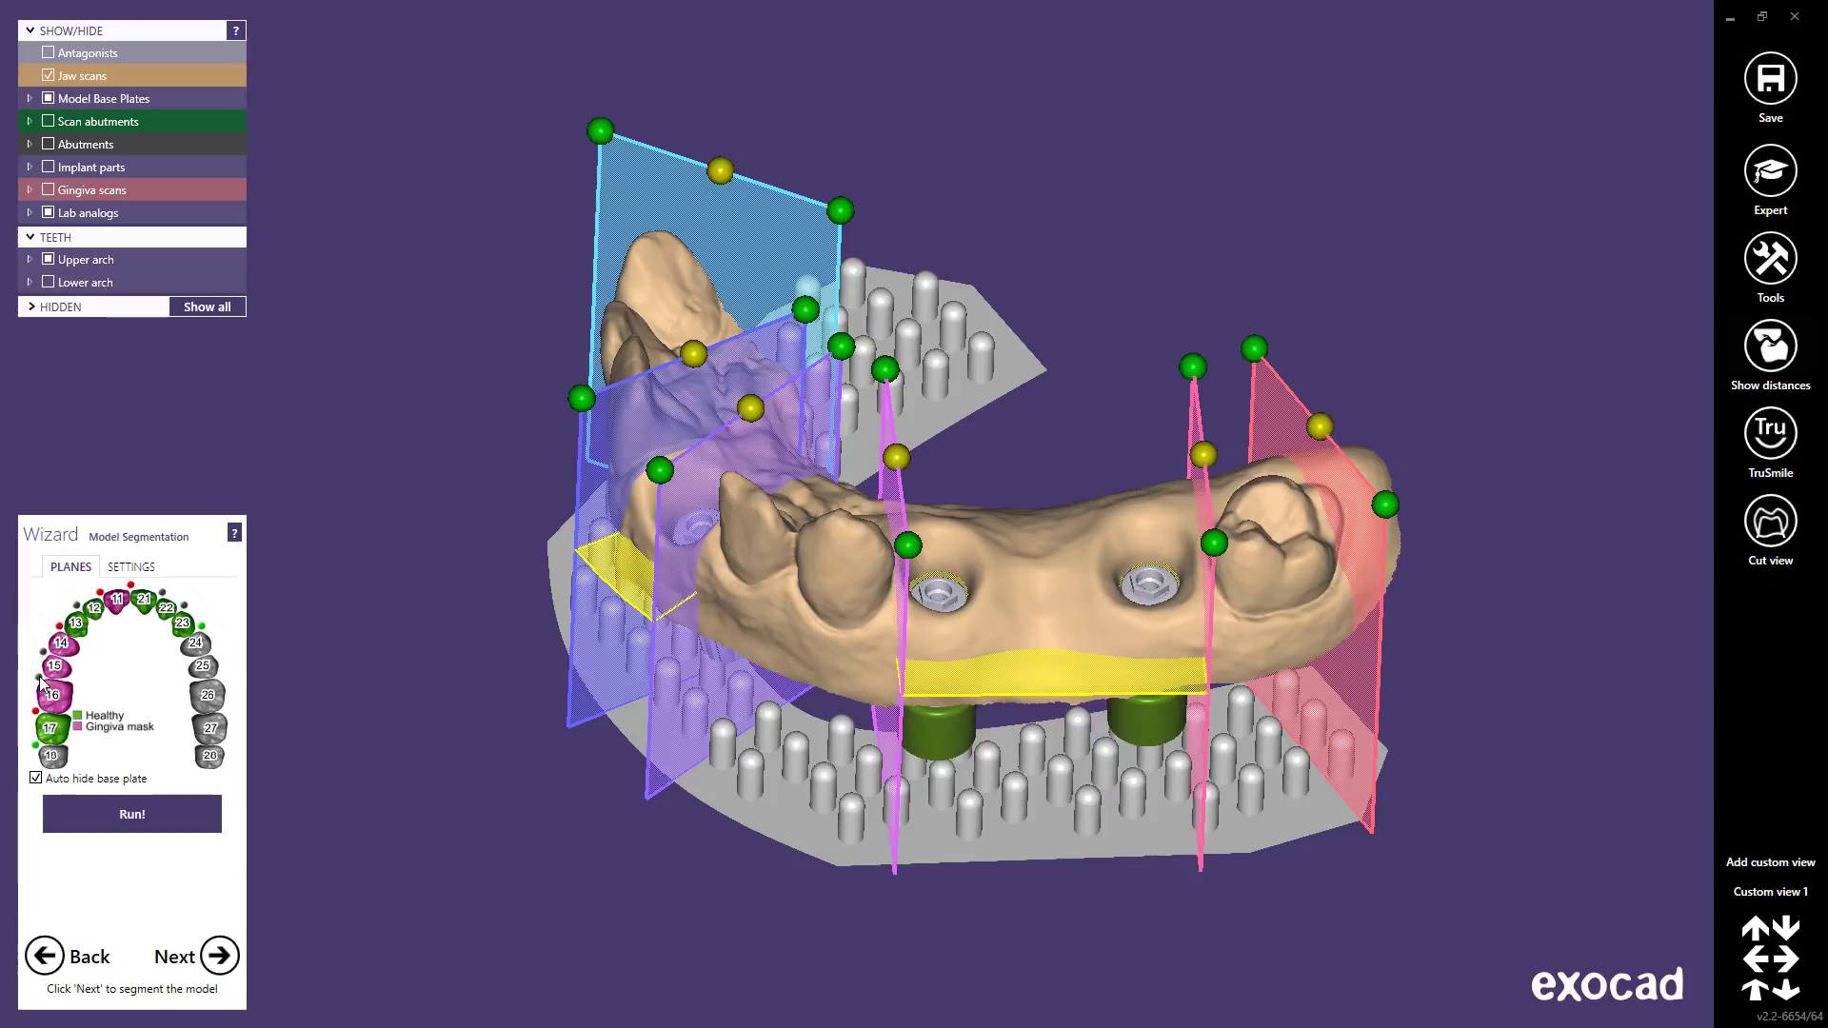
- Generate the segmented plate-based model and make the sections at 12–13, 14–16 and 11 transparent for inspection
{"action": "left_click", "coordinate": [129, 808]}
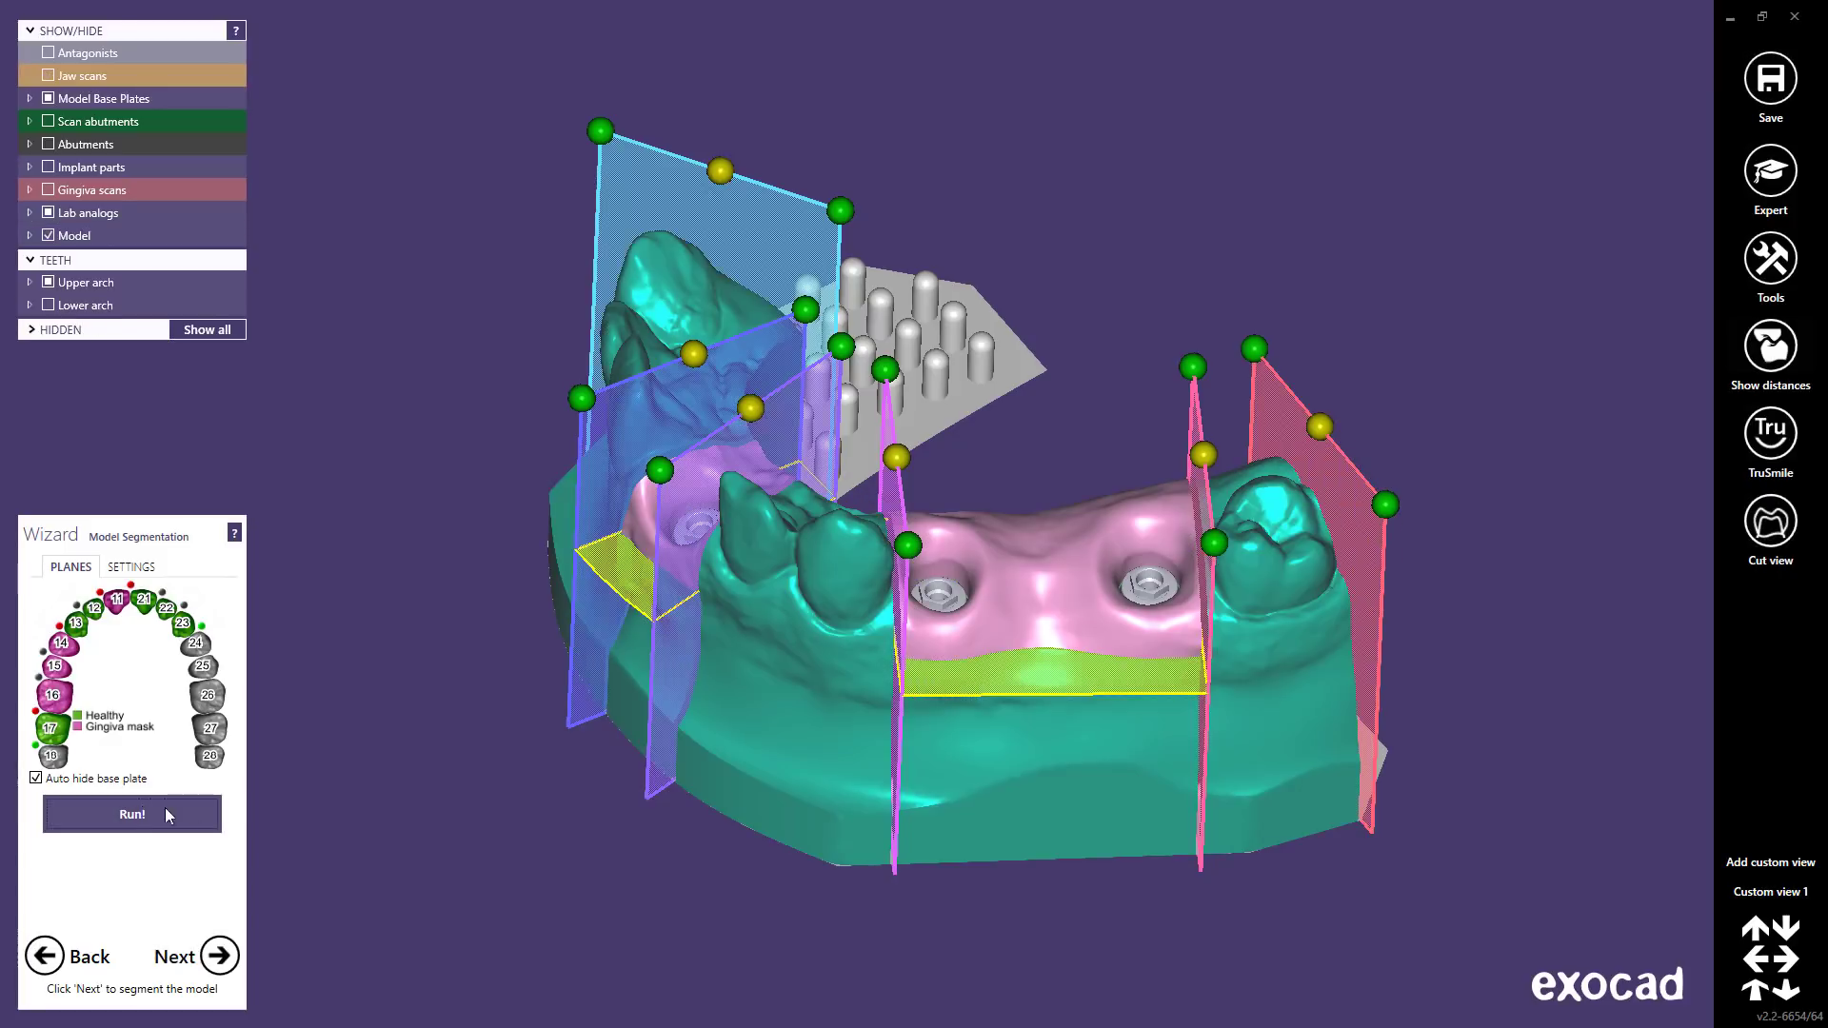
{"action": "right_click_drag", "start_coordinate": [800, 775], "coordinate": [830, 782]}
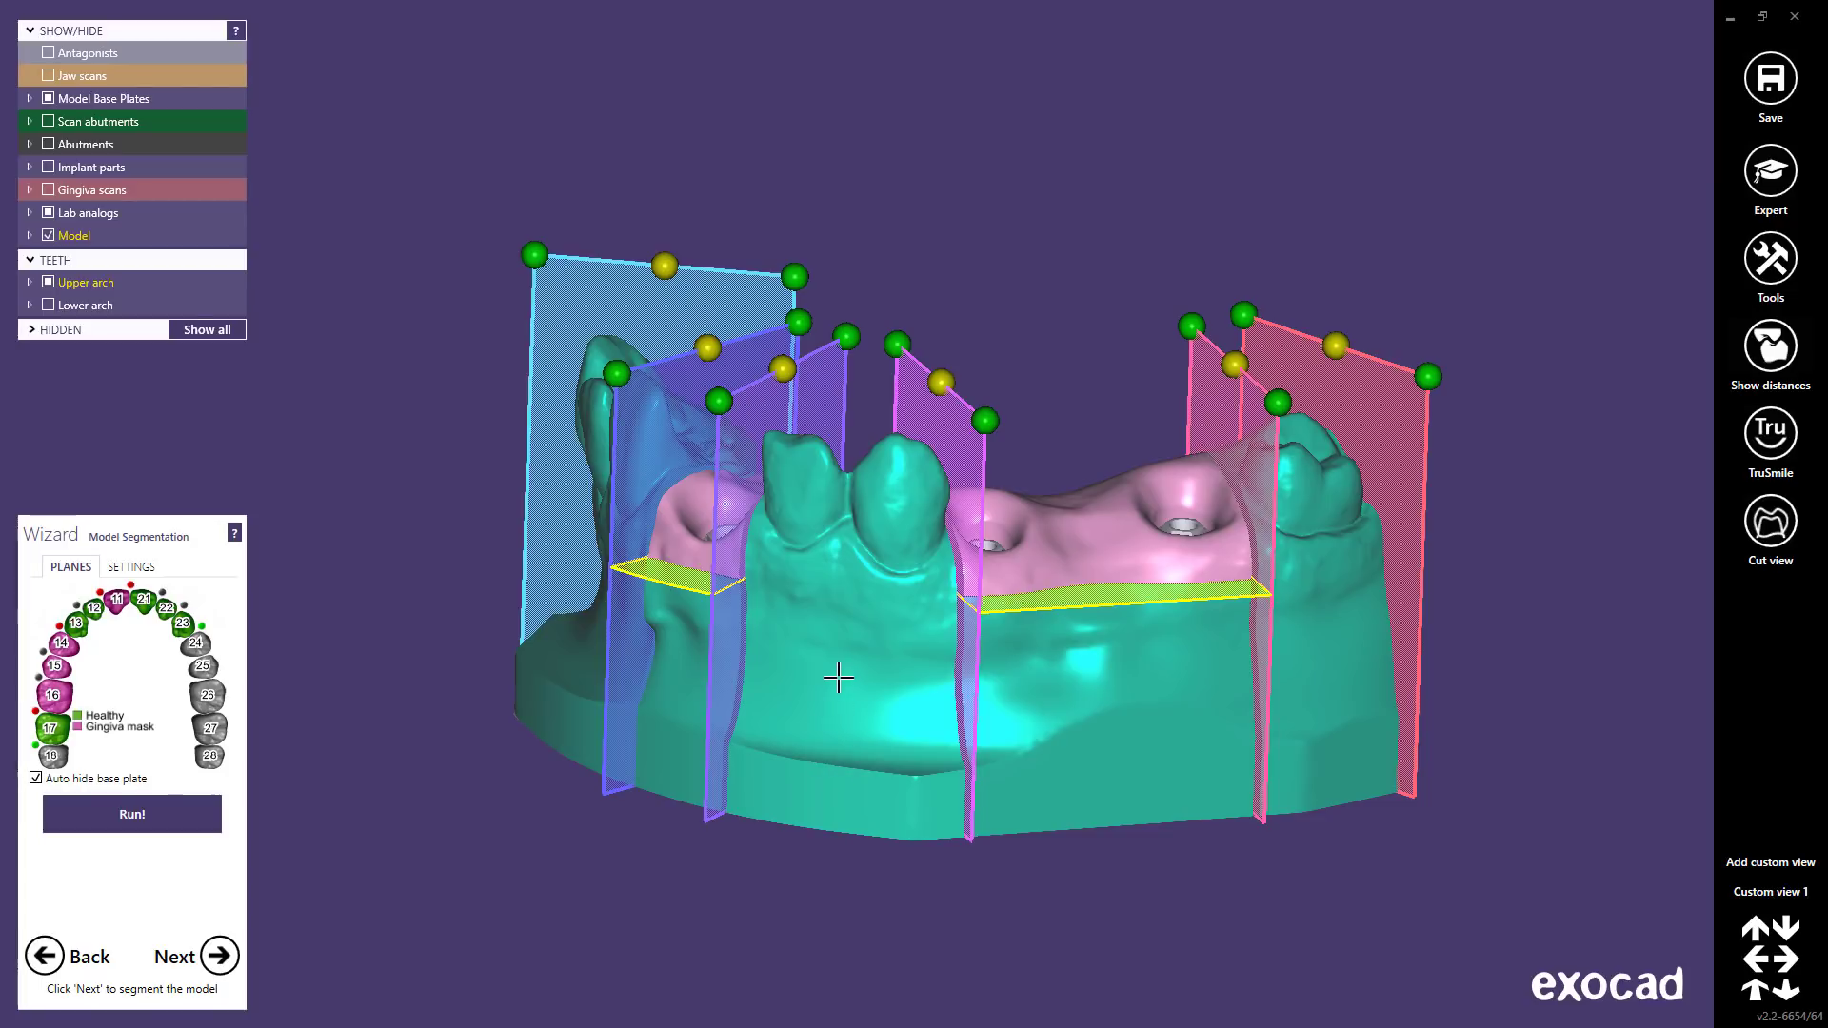
{"action": "middle_click", "coordinate": [838, 676], "text": "shift"}
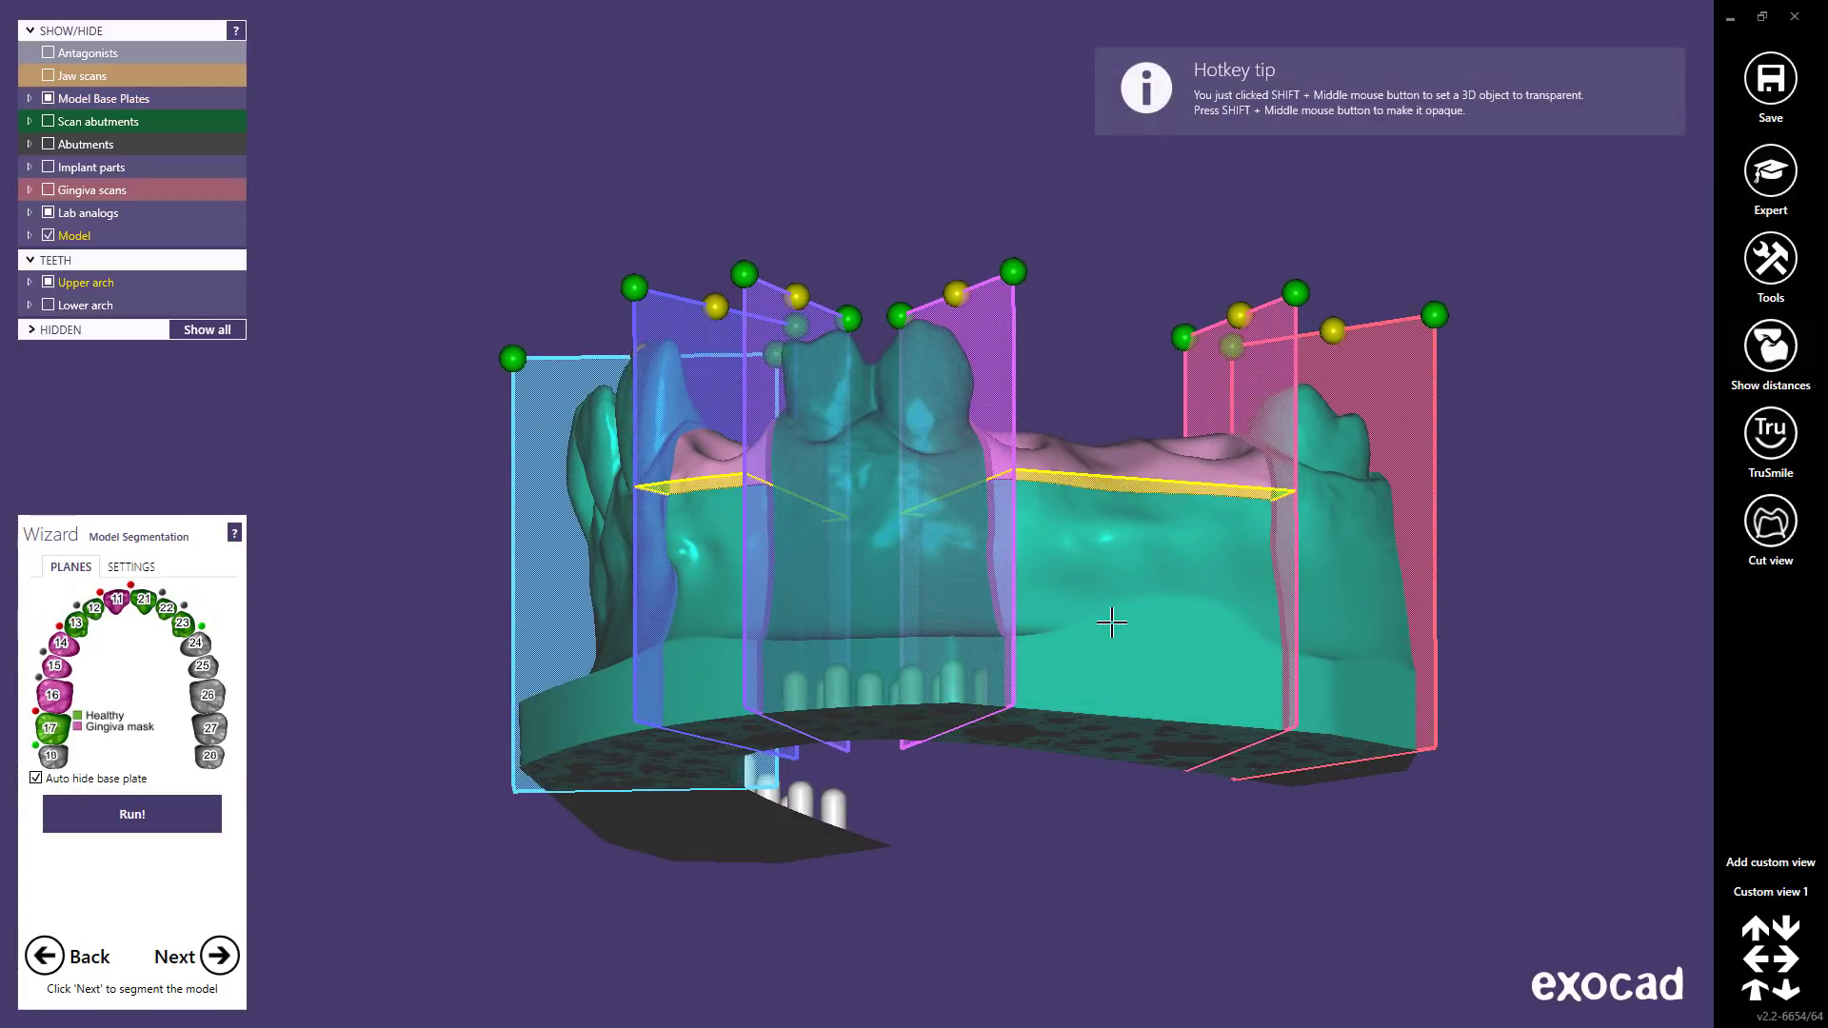
{"action": "middle_click", "coordinate": [1111, 622], "text": "shift"}
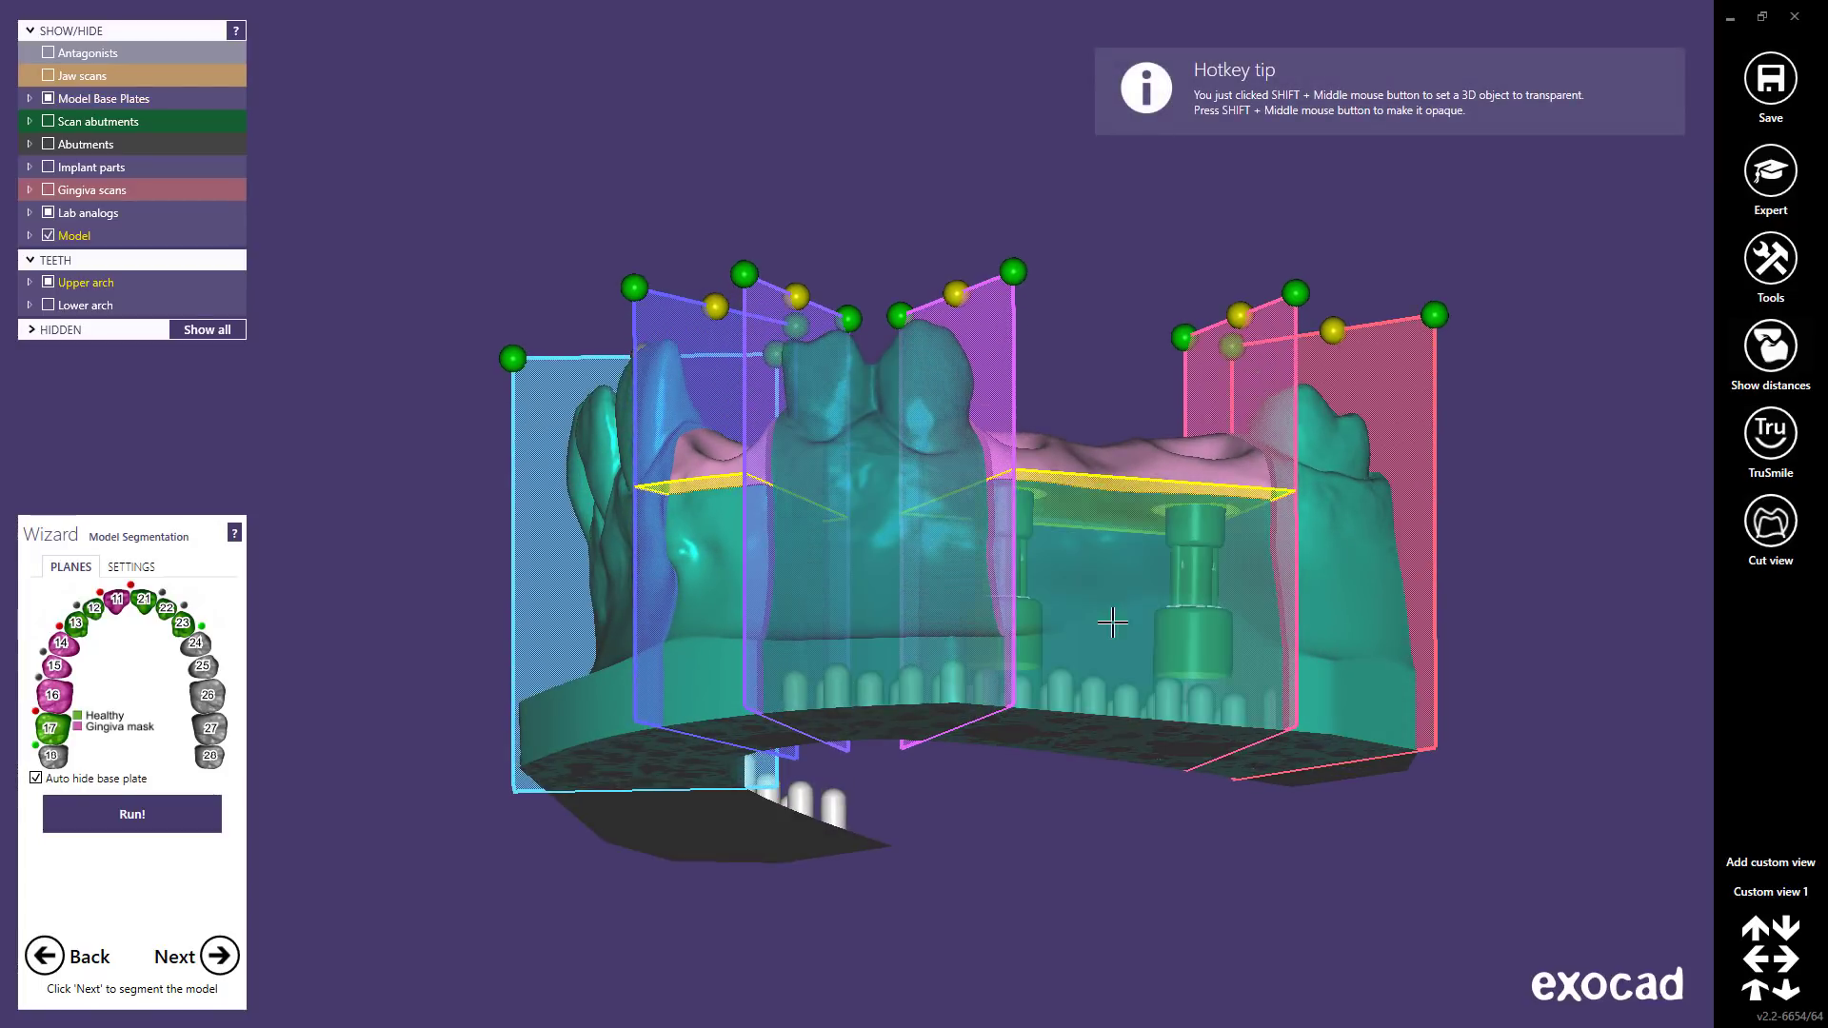
{"action": "middle_click", "coordinate": [703, 578], "text": "shift"}
{"action": "right_click_drag", "start_coordinate": [720, 586], "coordinate": [753, 597]}
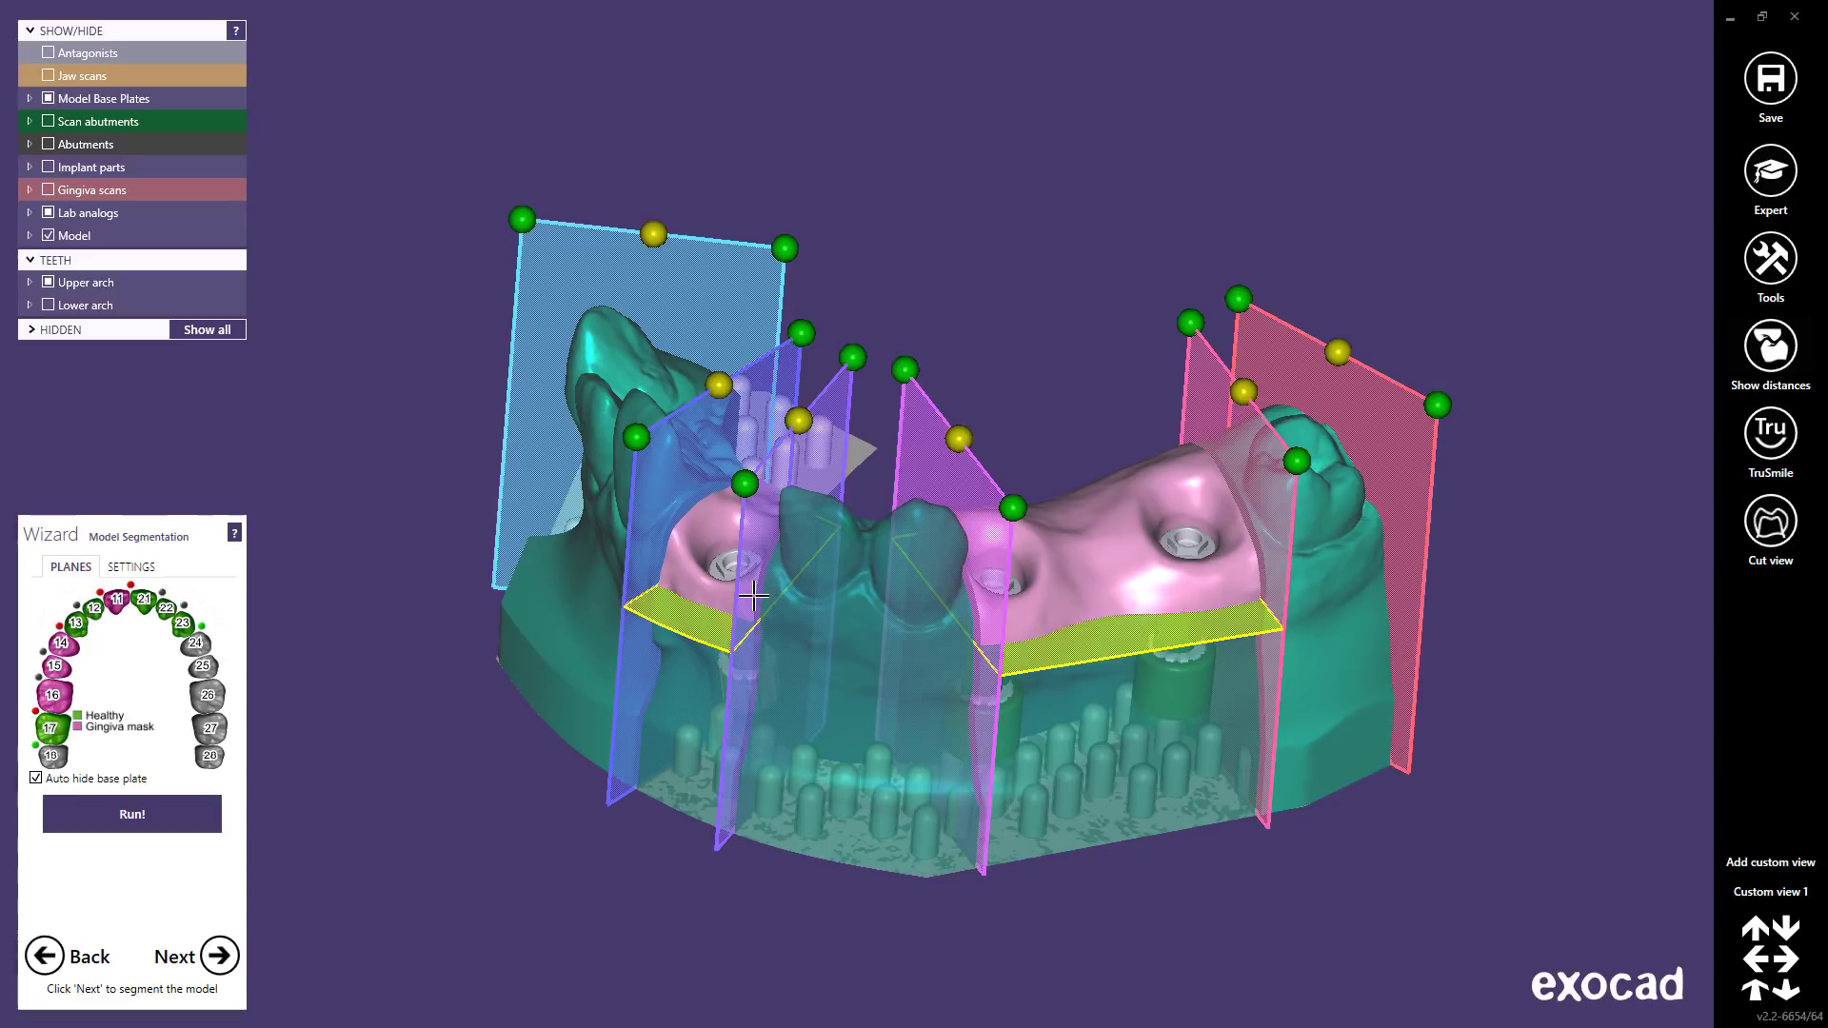